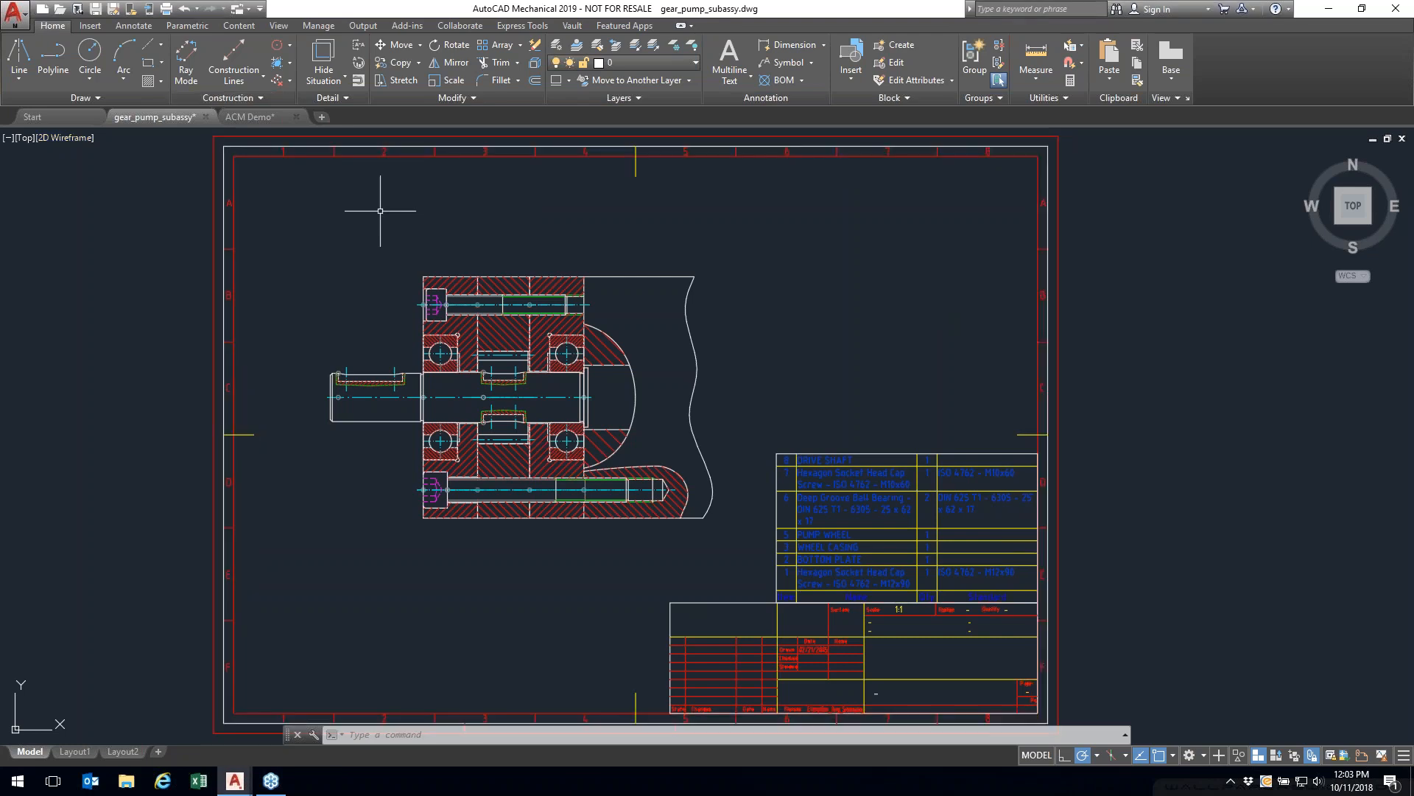
# Step: Create a new drawing from the am_iso.dwt template
pyautogui.click(13, 12)
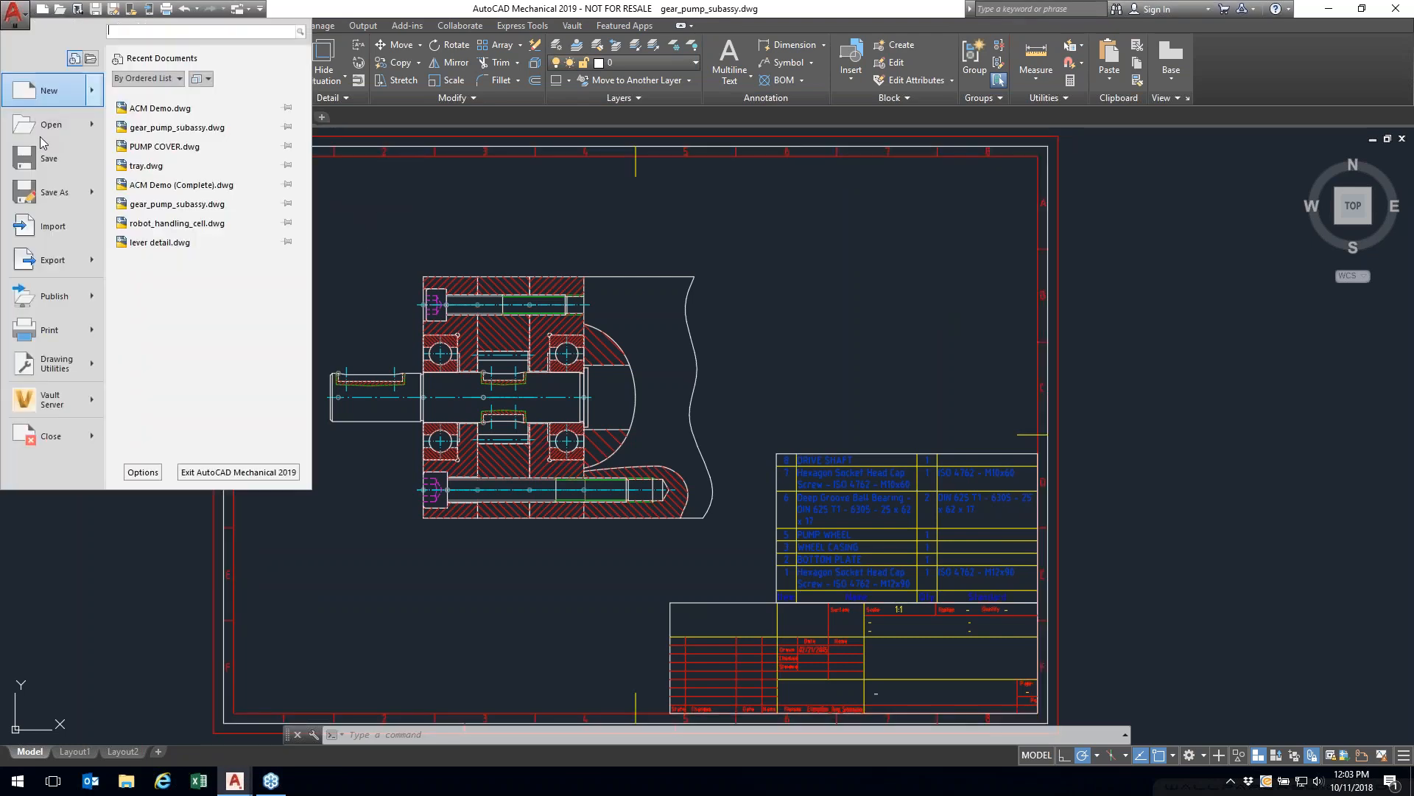
pyautogui.click(49, 91)
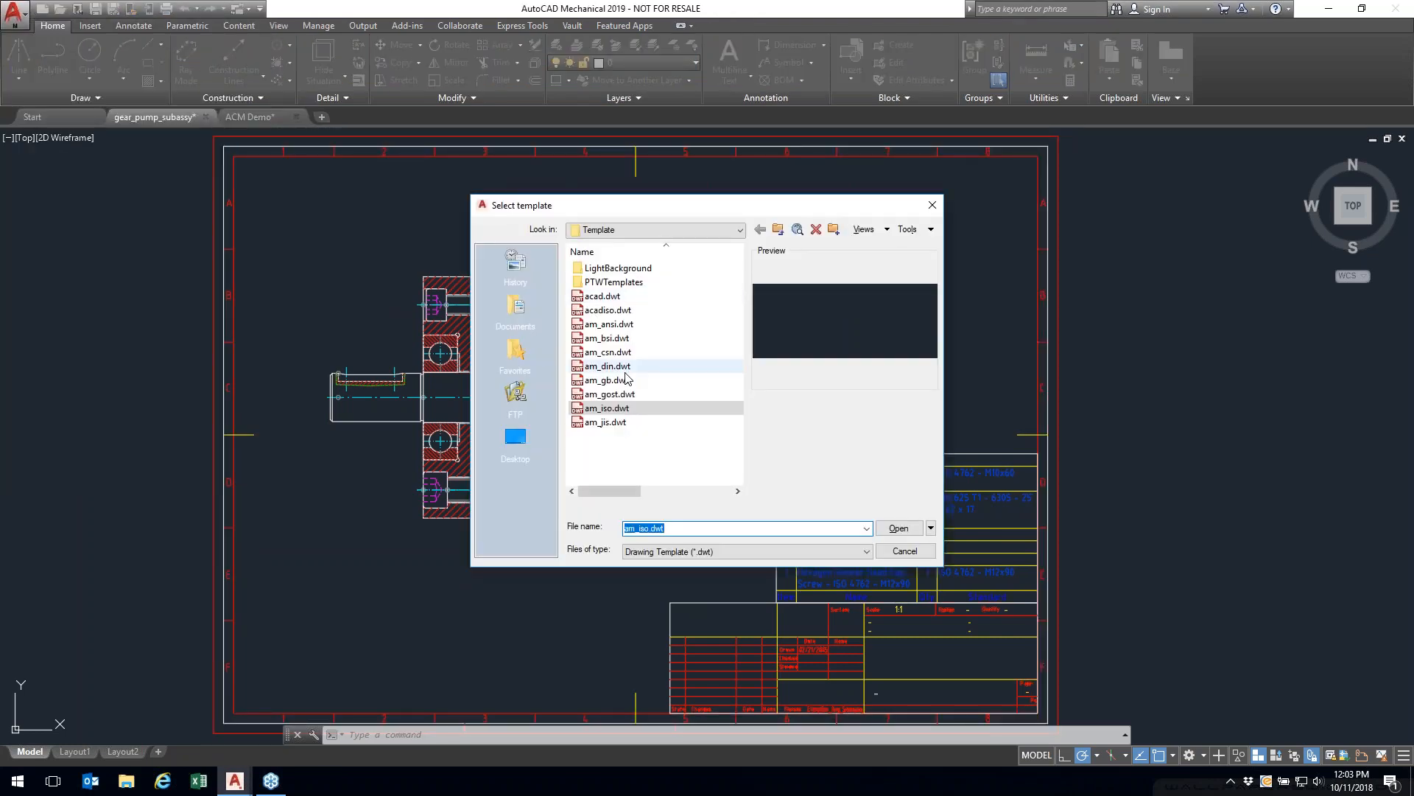
pyautogui.click(899, 528)
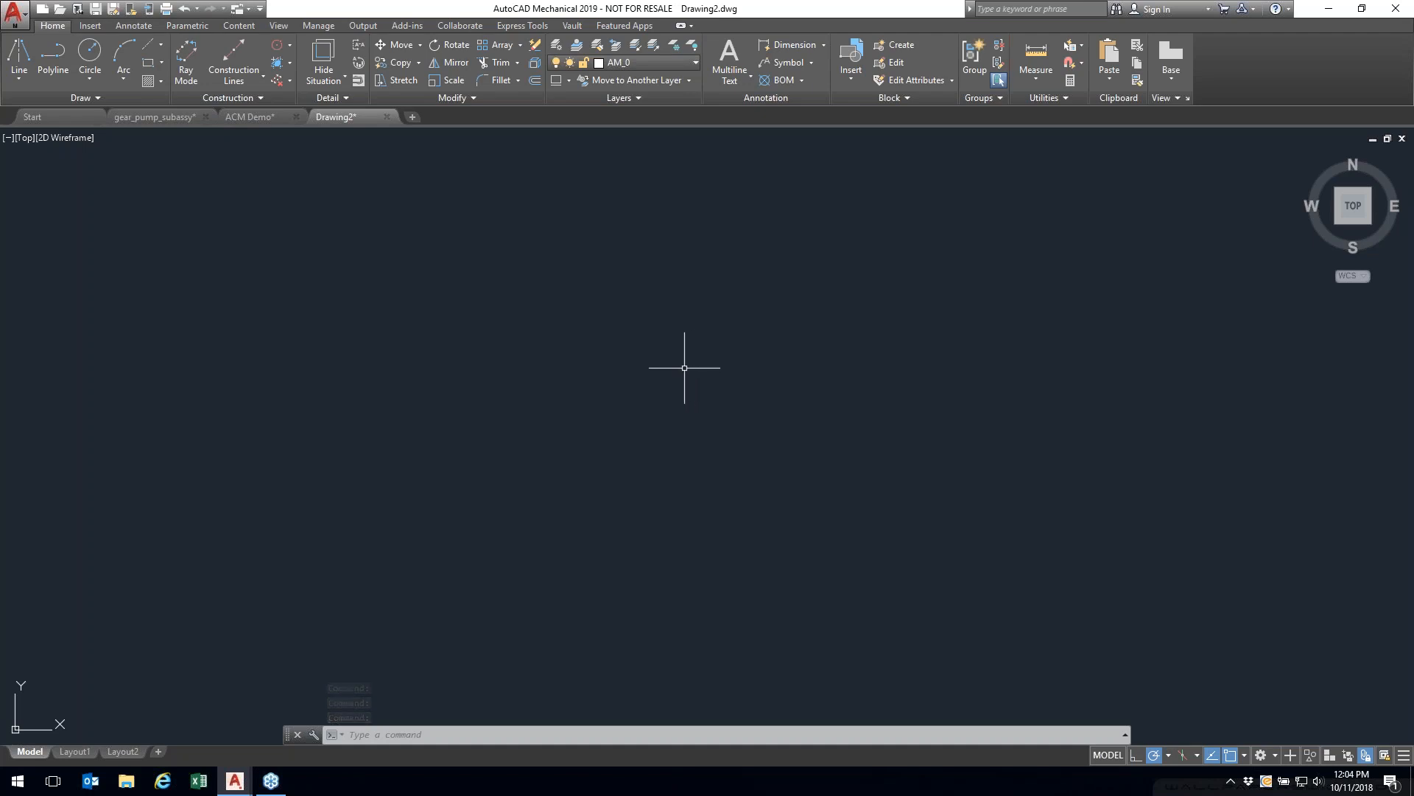
# Step: Open the Options dialog widened to show all its pages, and examine the AM:Standards elements and the ISO Dimension settings
pyautogui.write('OP')
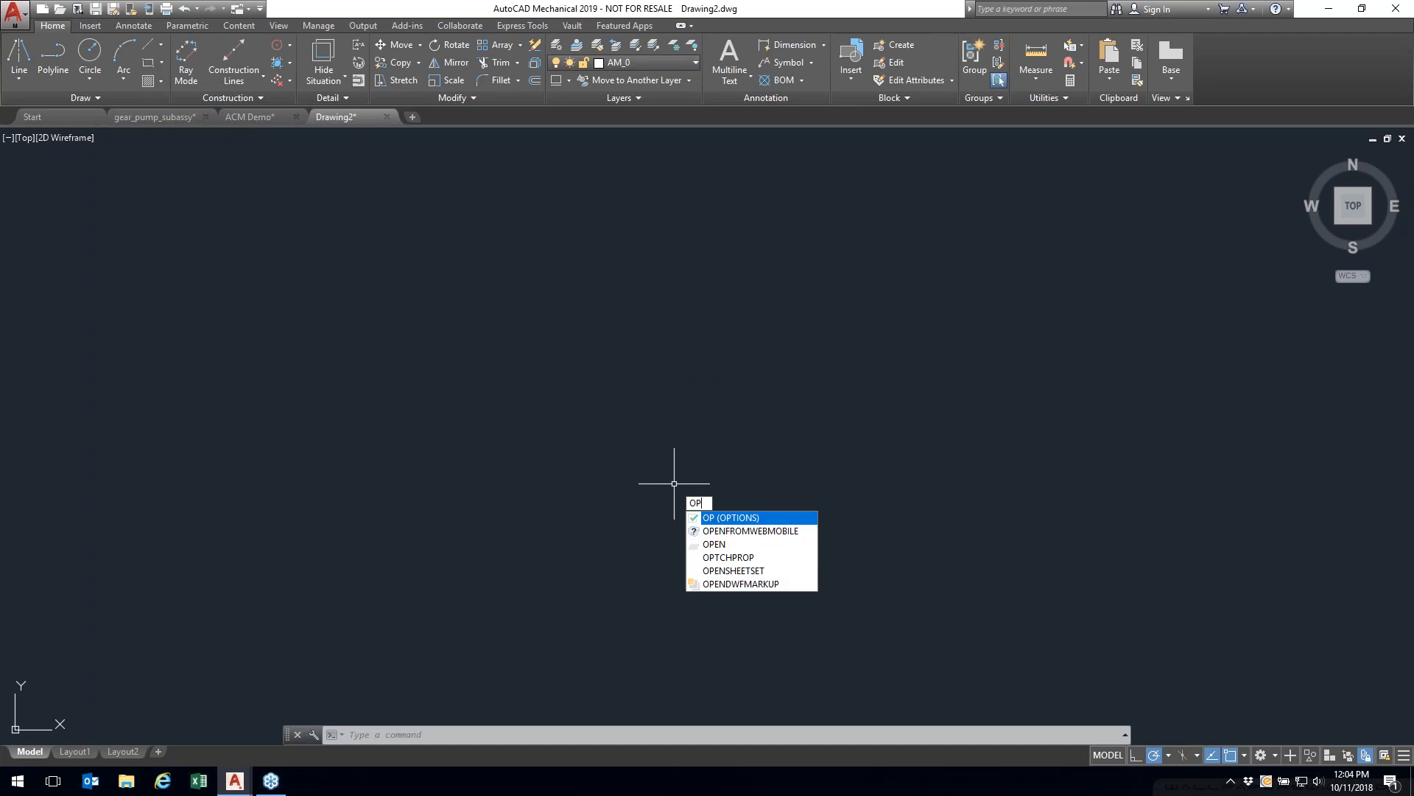
pyautogui.press('Return')
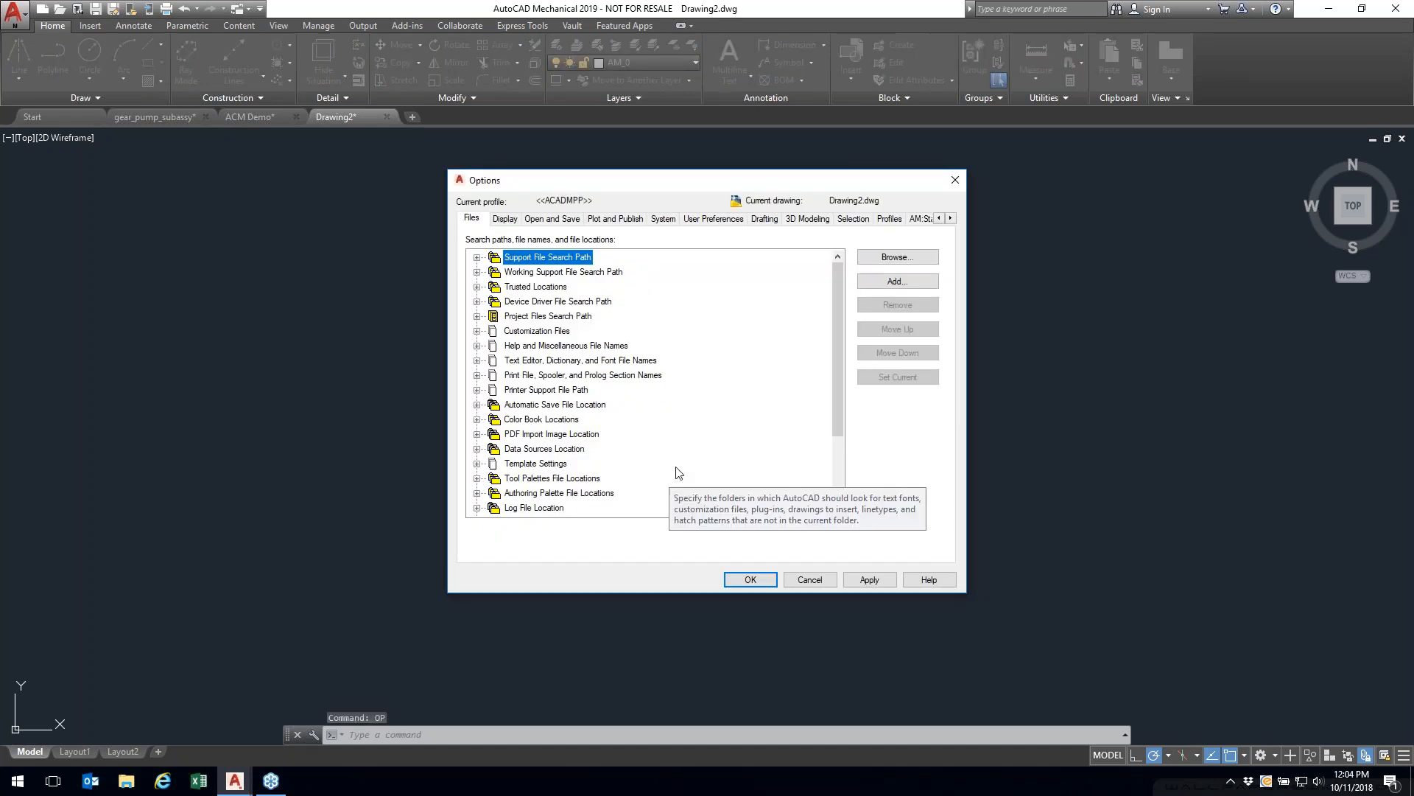
pyautogui.moveTo(1039, 231); pyautogui.dragTo(1332, 231)
pyautogui.moveTo(1088, 185); pyautogui.dragTo(758, 214)
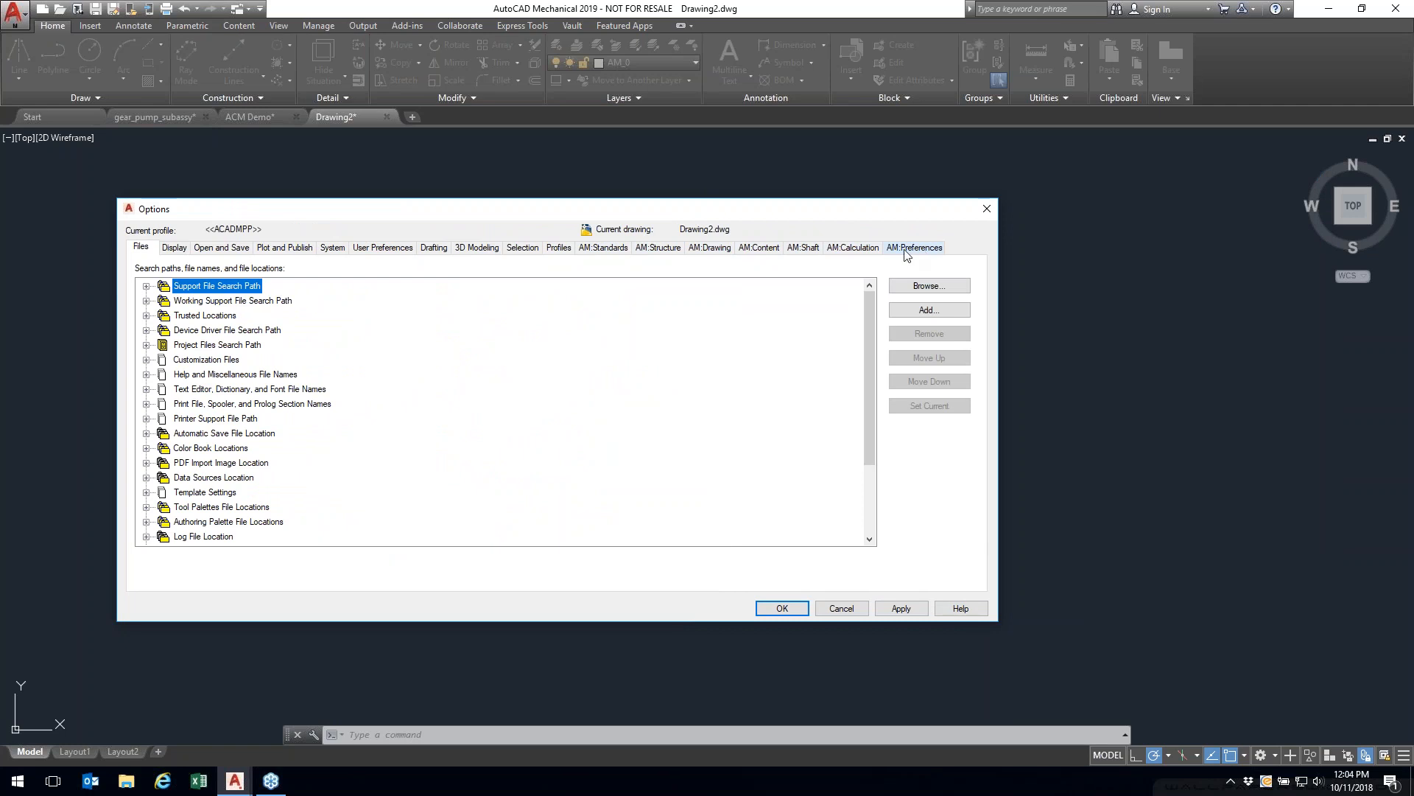
pyautogui.click(609, 254)
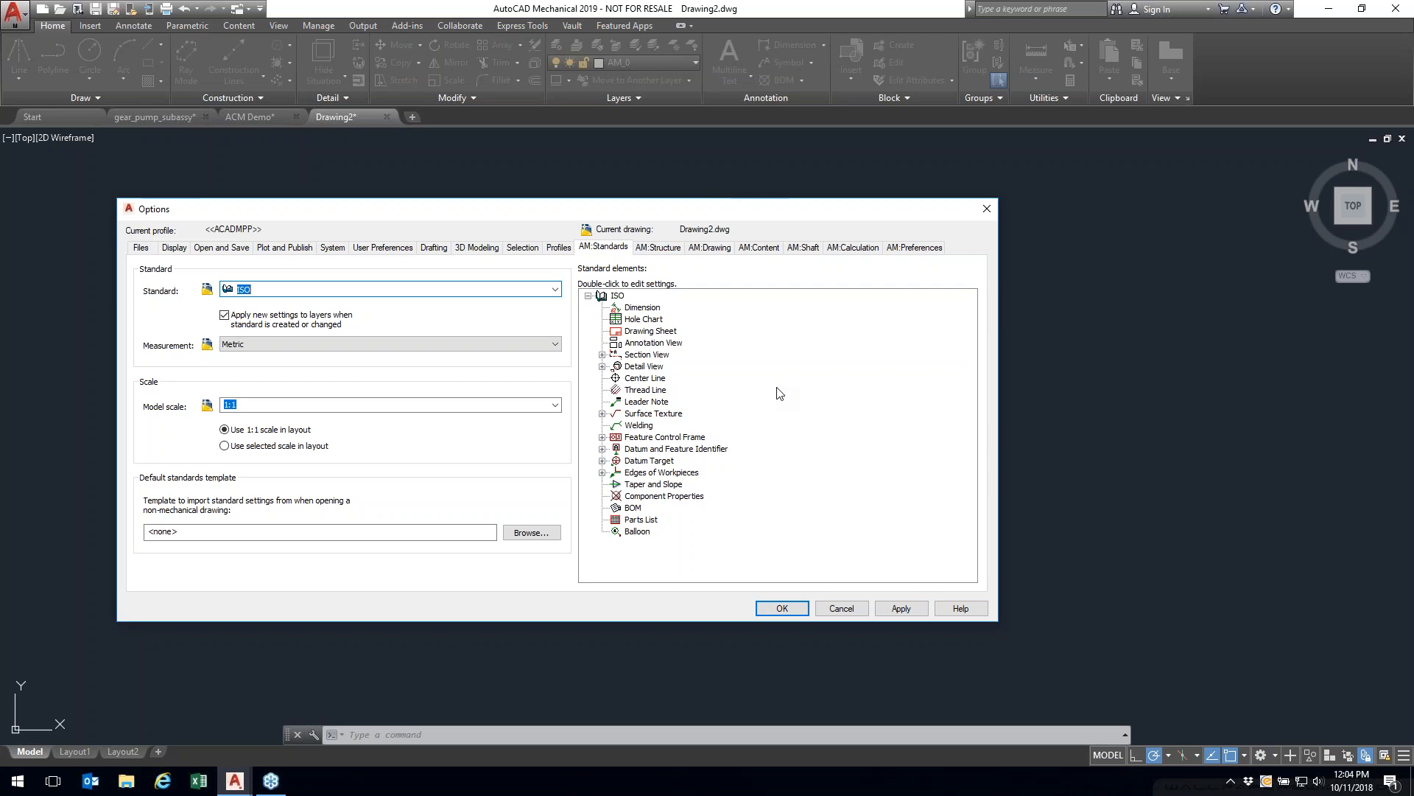
pyautogui.doubleClick(631, 308)
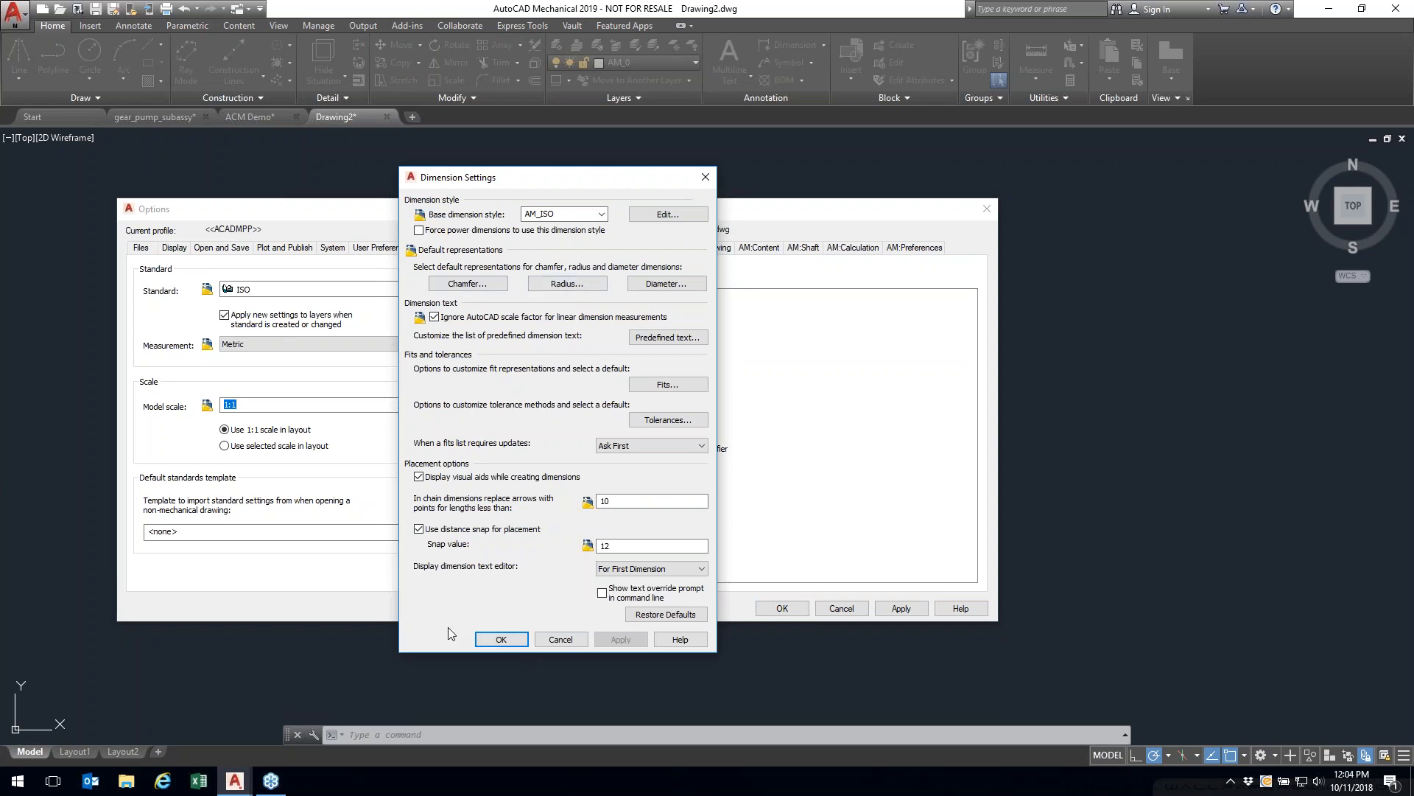
pyautogui.click(567, 639)
# Step: Review the AM:Structure, Drawing, Content, Shaft, Calculation and Preferences option pages, and leave the options without changing anything
pyautogui.click(663, 248)
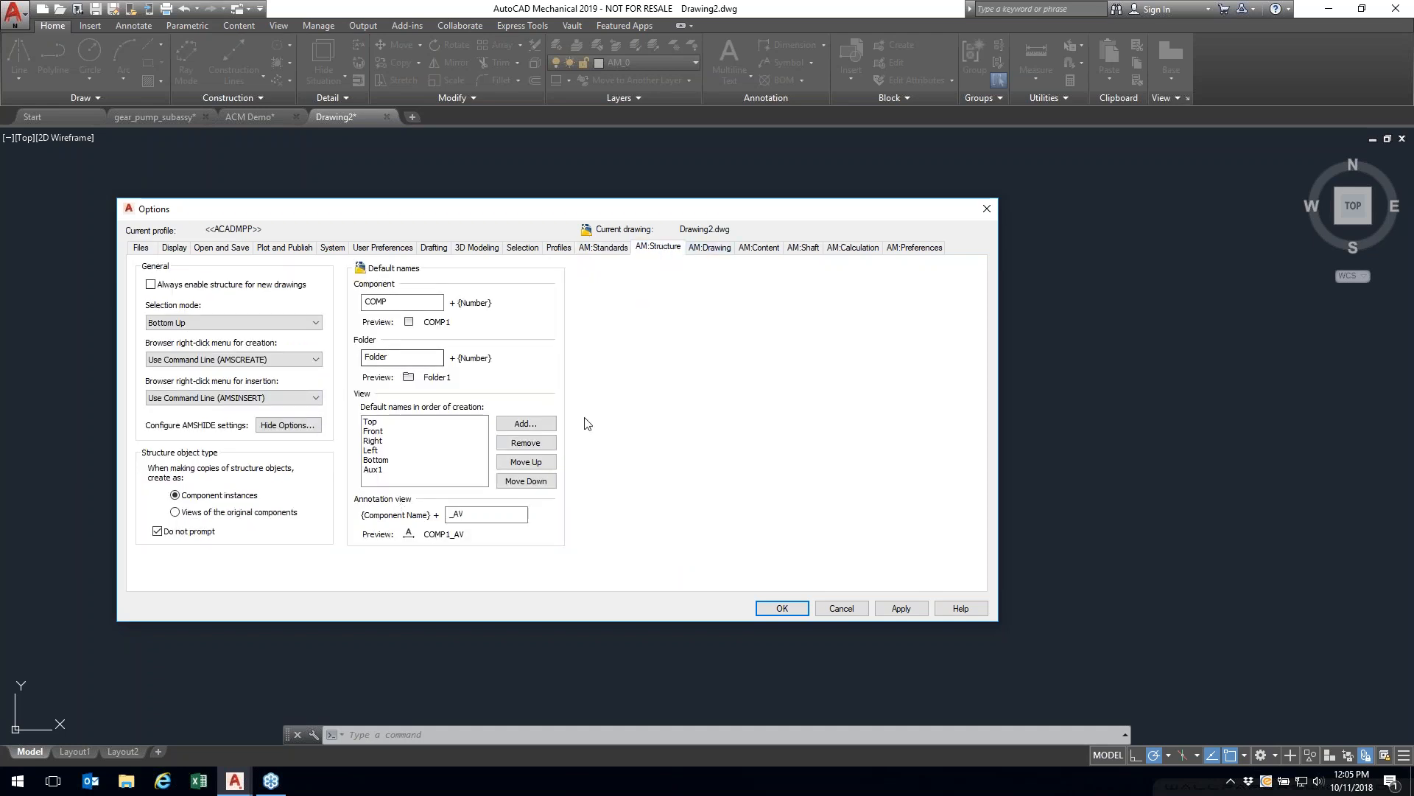
pyautogui.click(712, 253)
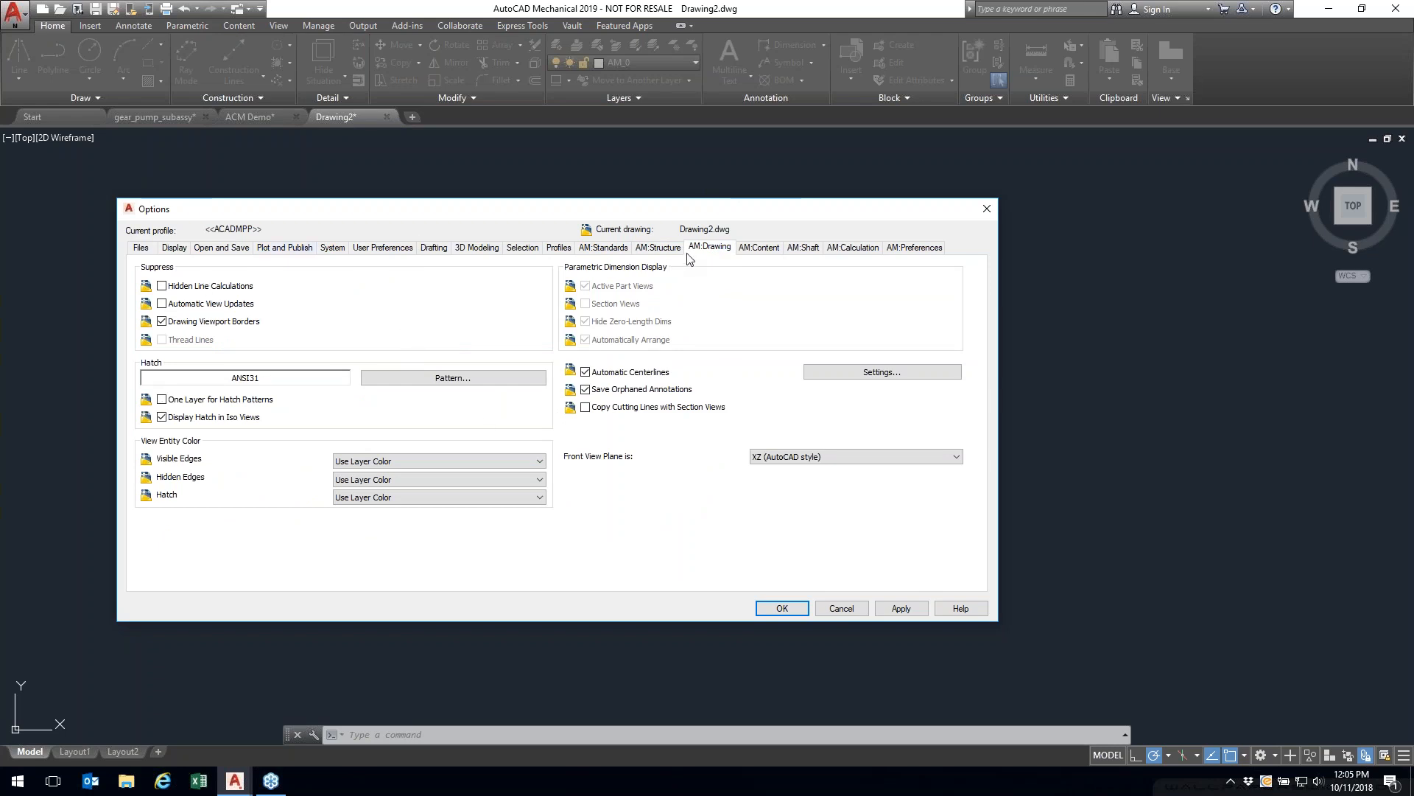
pyautogui.click(747, 250)
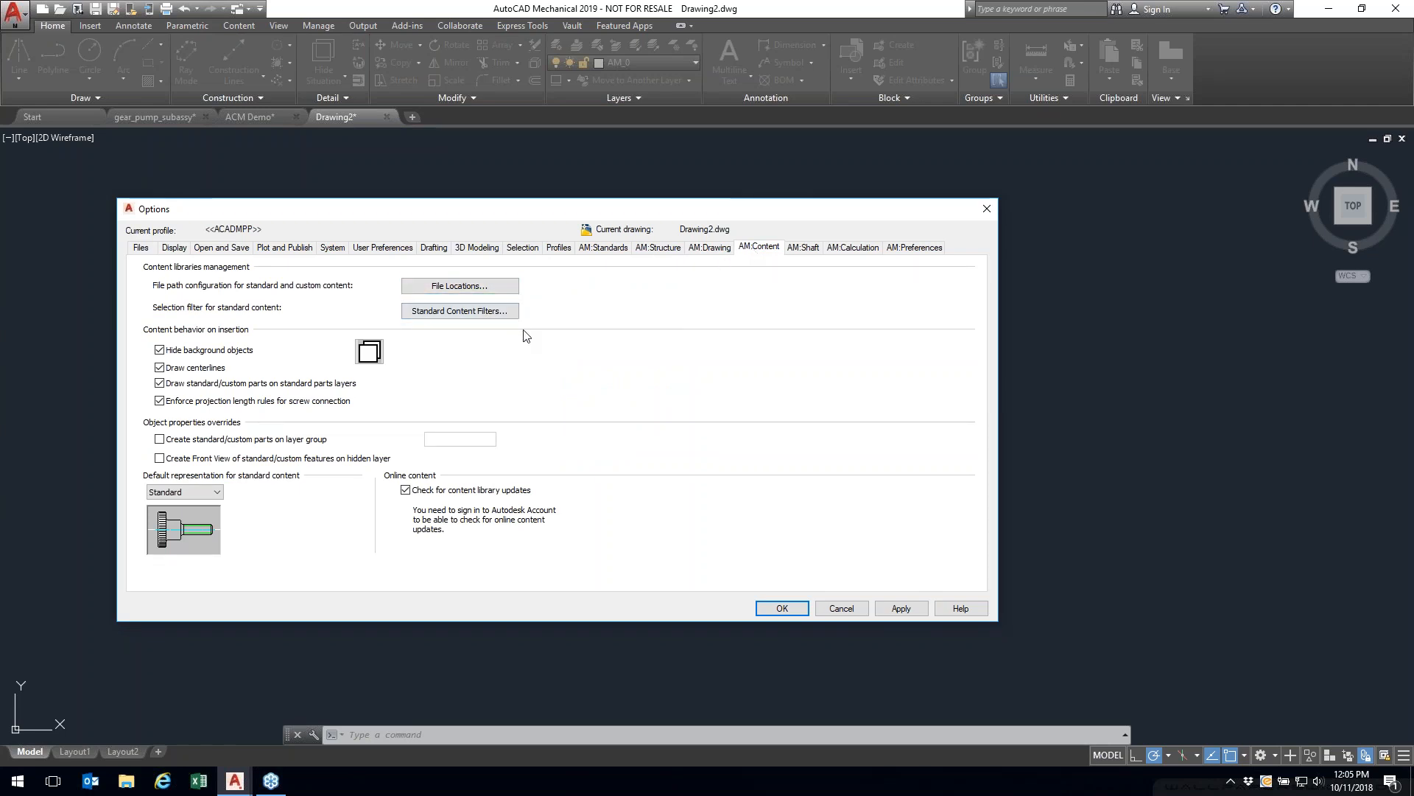
pyautogui.click(817, 253)
pyautogui.click(855, 254)
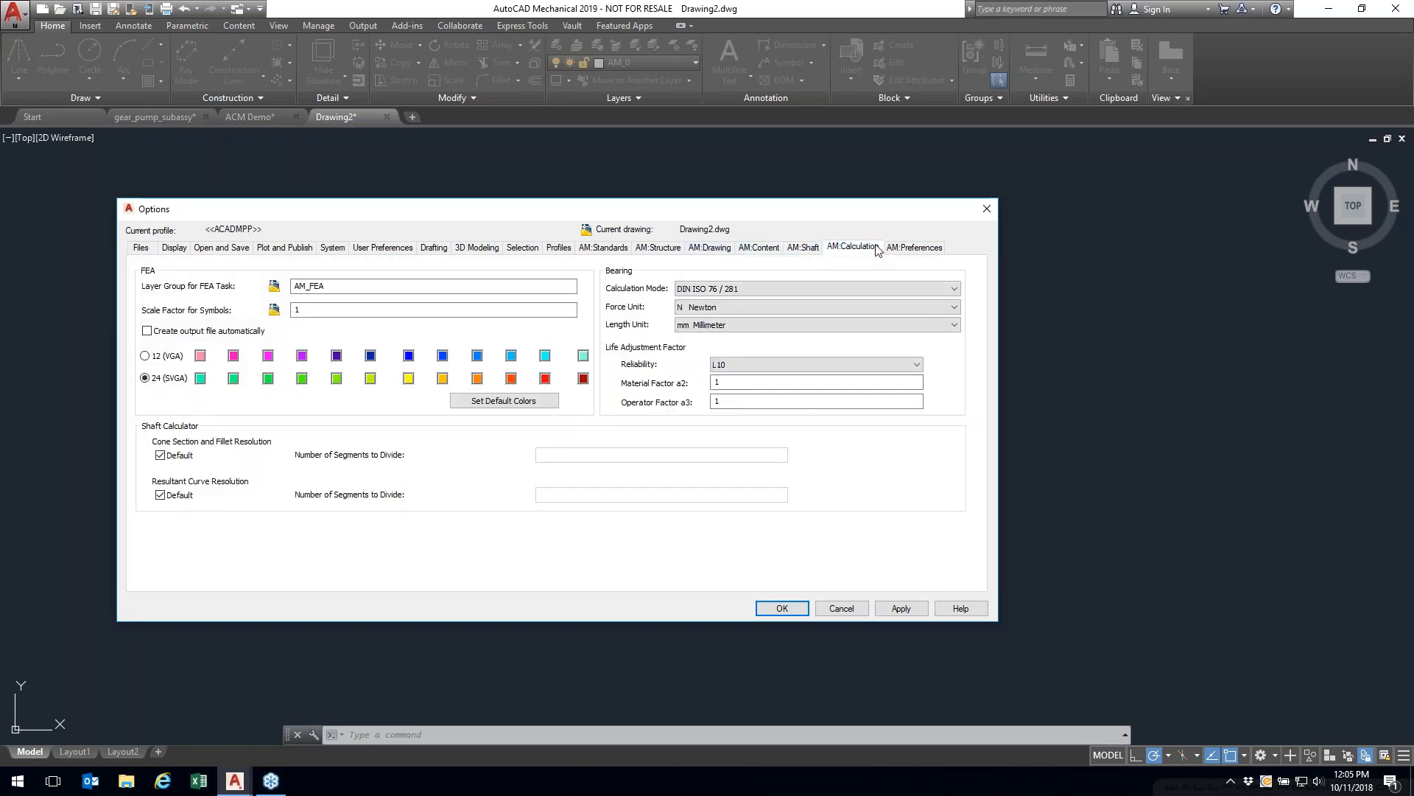
pyautogui.click(895, 247)
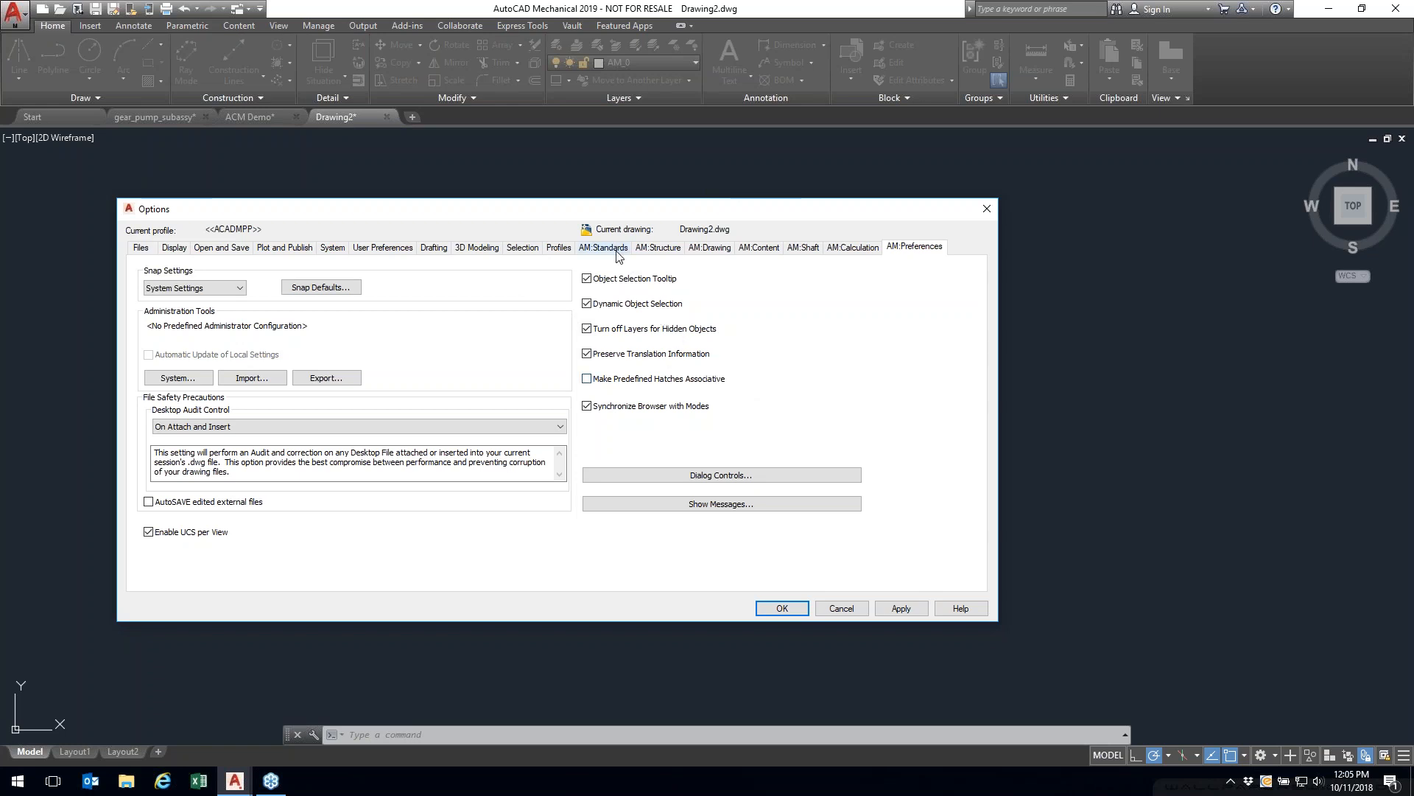
pyautogui.moveTo(431, 210); pyautogui.dragTo(525, 211)
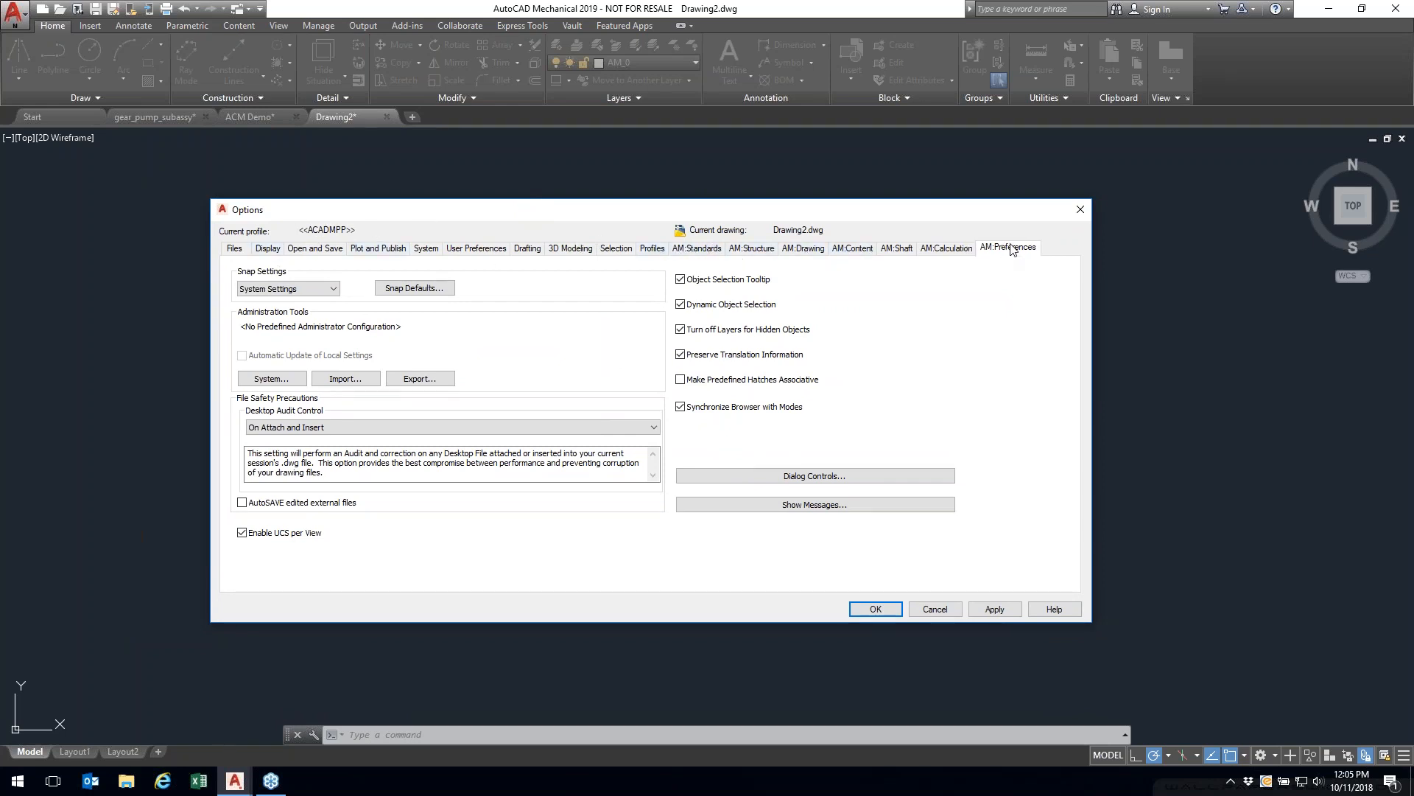
pyautogui.moveTo(1091, 282); pyautogui.dragTo(748, 283)
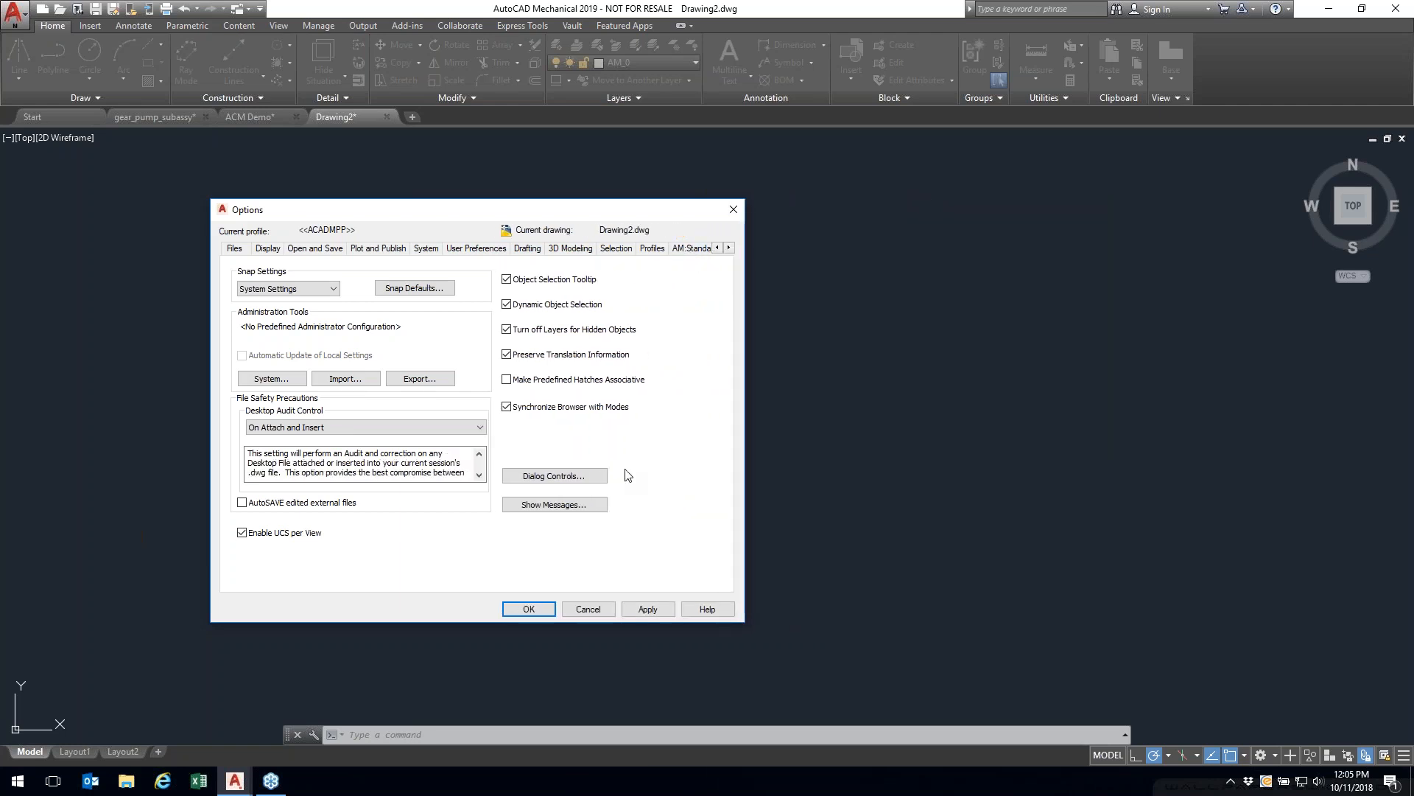
pyautogui.click(595, 610)
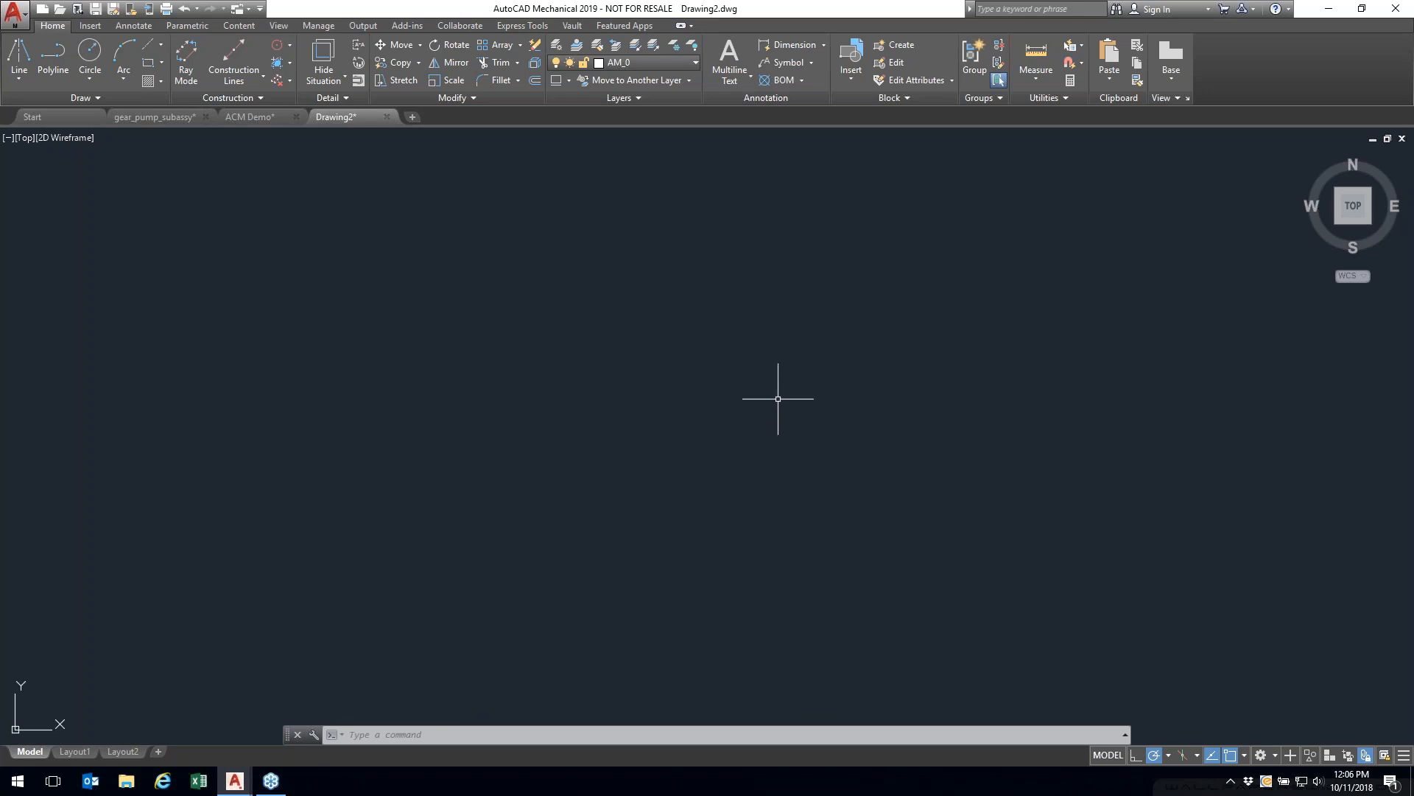
# Step: Draw a rectangle from its centre point with a full base of 45 and a full height of 12
pyautogui.click(161, 65)
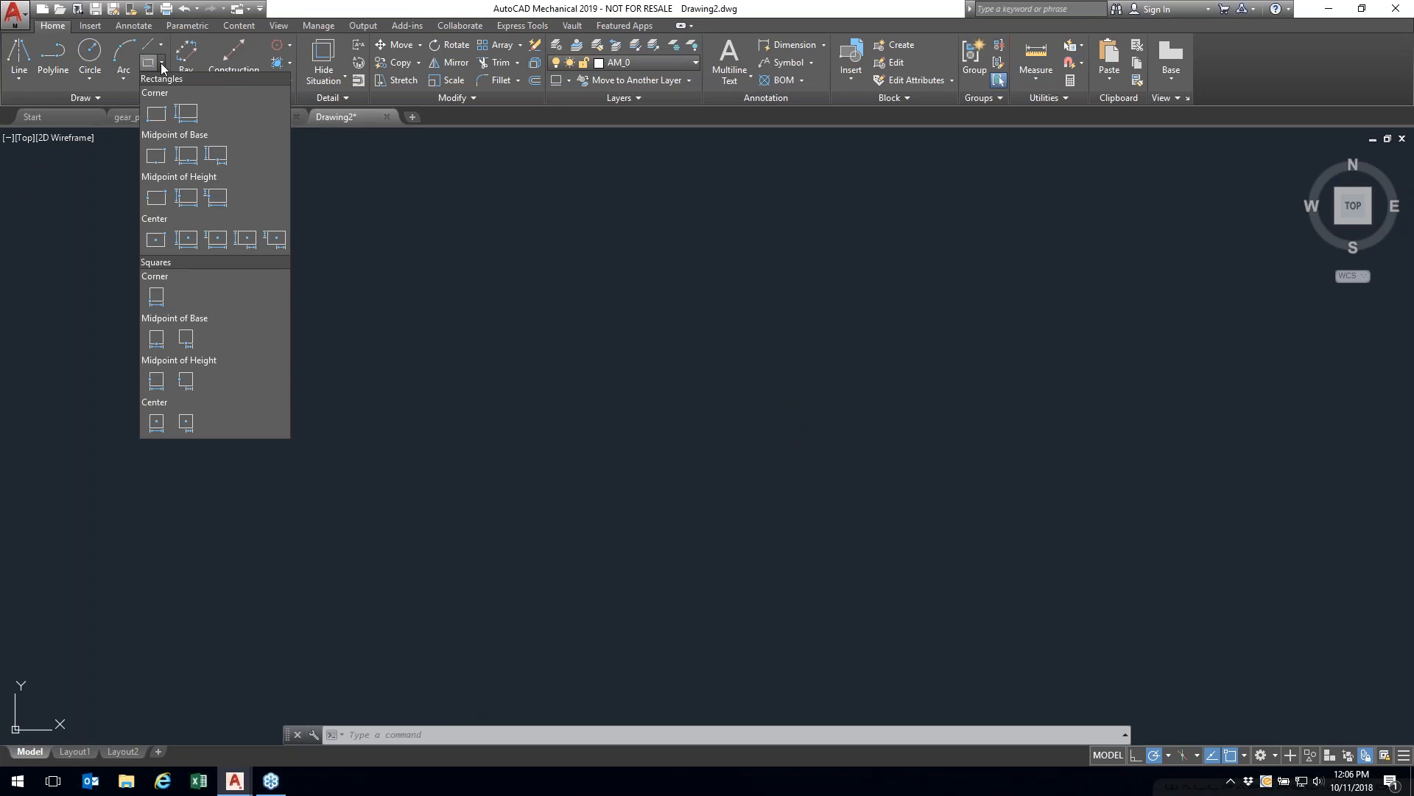
pyautogui.click(187, 244)
pyautogui.click(689, 428)
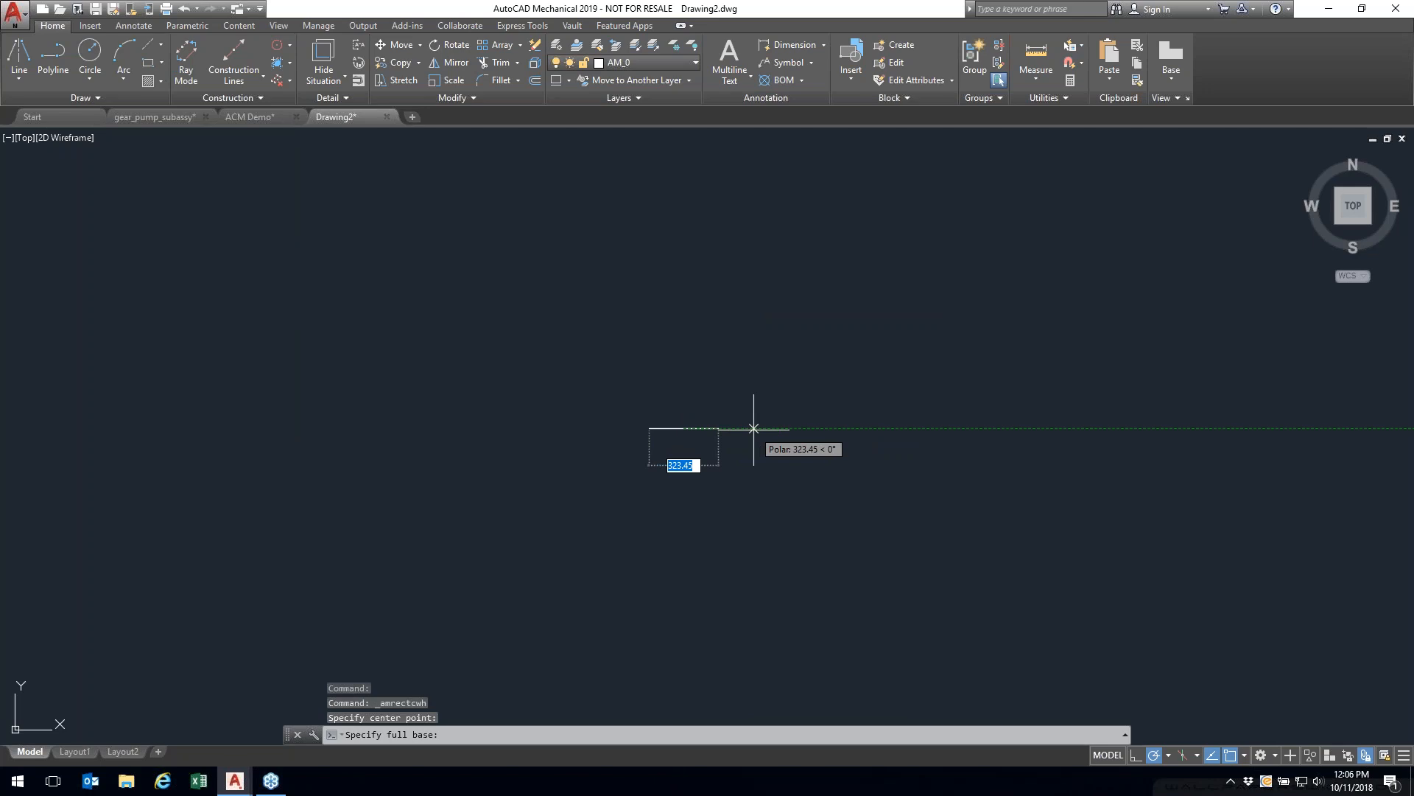
pyautogui.write('45')
pyautogui.press('Return')
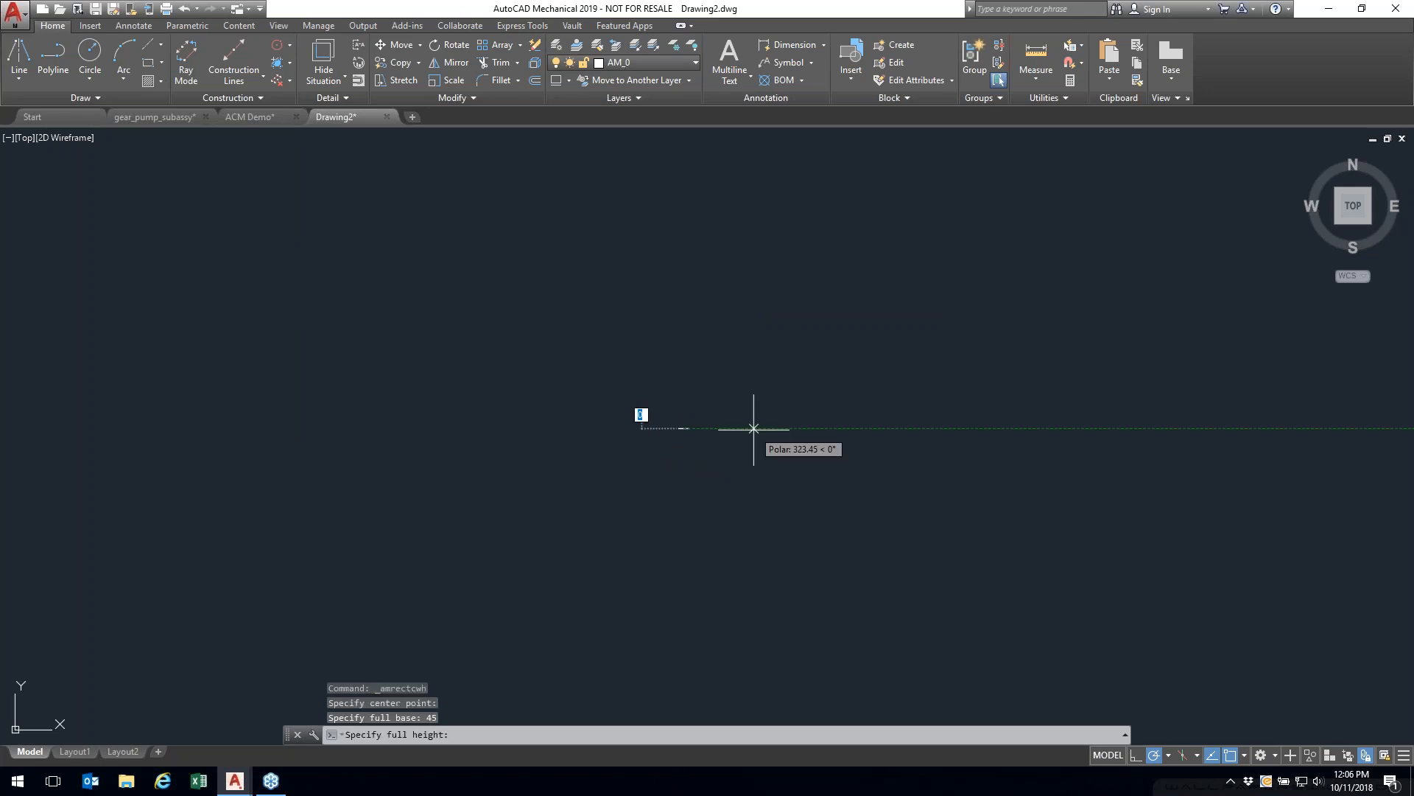
pyautogui.write('12')
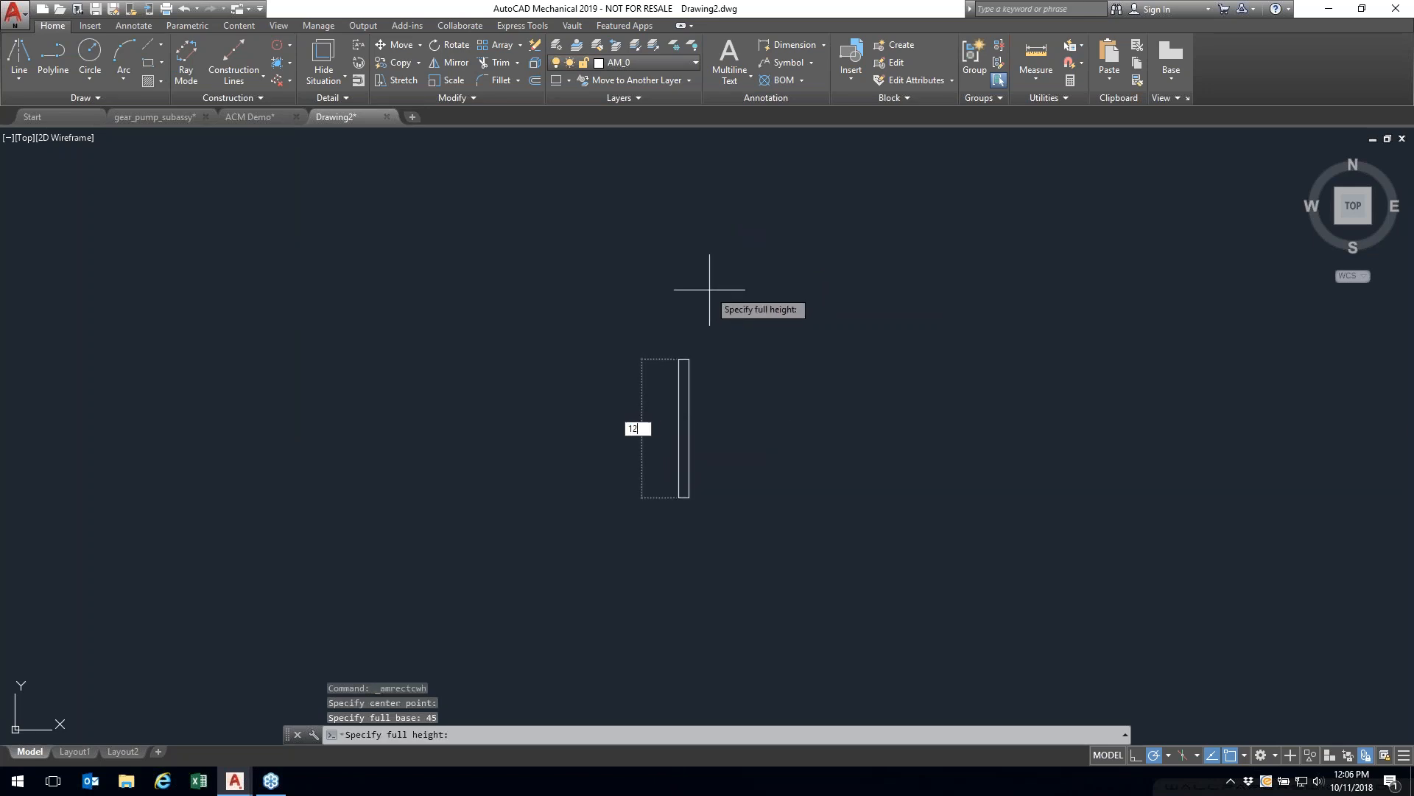
pyautogui.press('Return')
pyautogui.middleClick(707, 468)
pyautogui.middleClick(707, 468)
pyautogui.scroll(1, 523, 335)
pyautogui.scroll(-3, 524, 335)
pyautogui.click(668, 390)
pyautogui.click(623, 510)
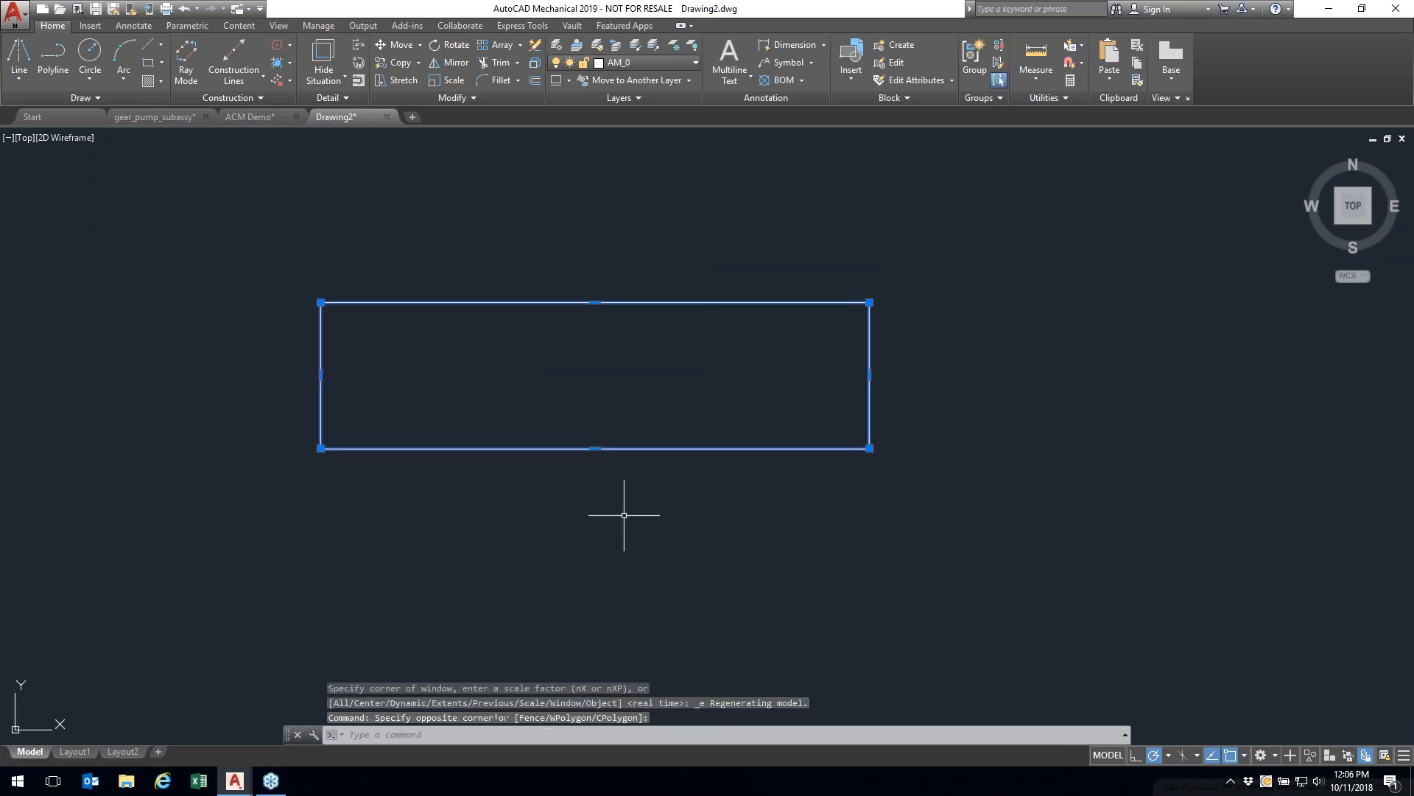
pyautogui.write('RO')
pyautogui.press('Escape')
pyautogui.press('Escape')
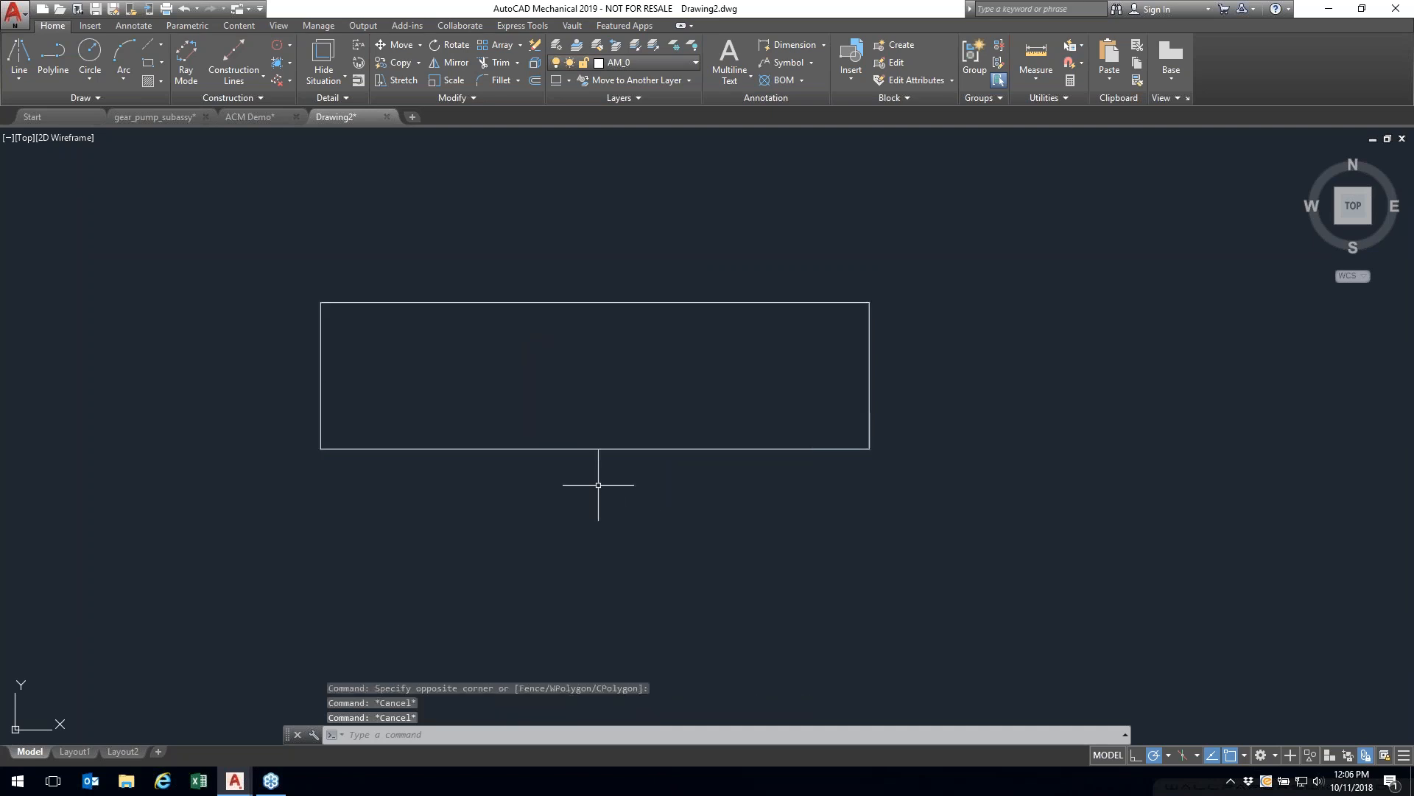
# Step: Delete the 45 by 12 rectangle
pyautogui.click(856, 265)
pyautogui.click(640, 529)
pyautogui.press('Delete')
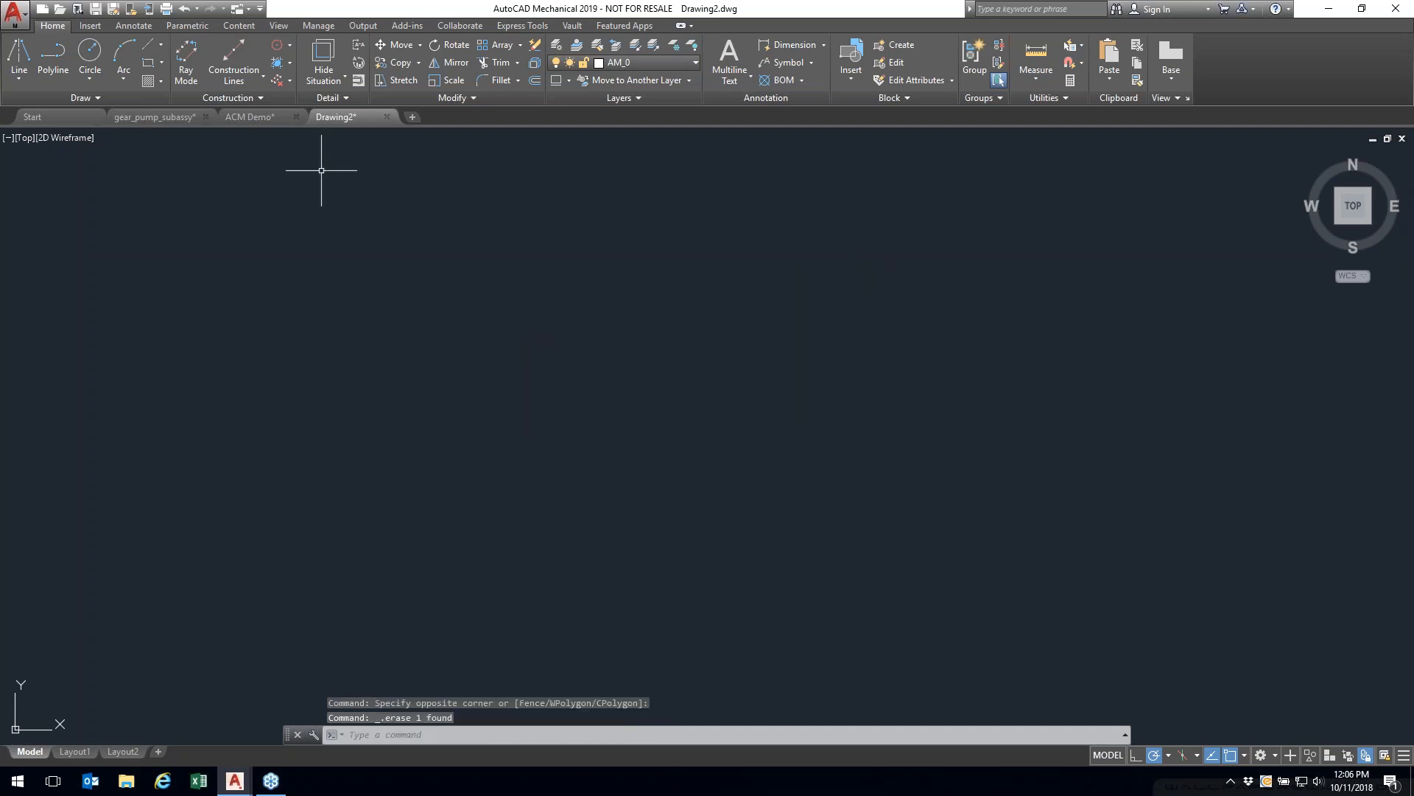
# Step: Draw an upright rectangle from its centre point with a full base of 45 and a full height of 120
pyautogui.click(161, 62)
pyautogui.click(186, 239)
pyautogui.click(667, 393)
pyautogui.write('45')
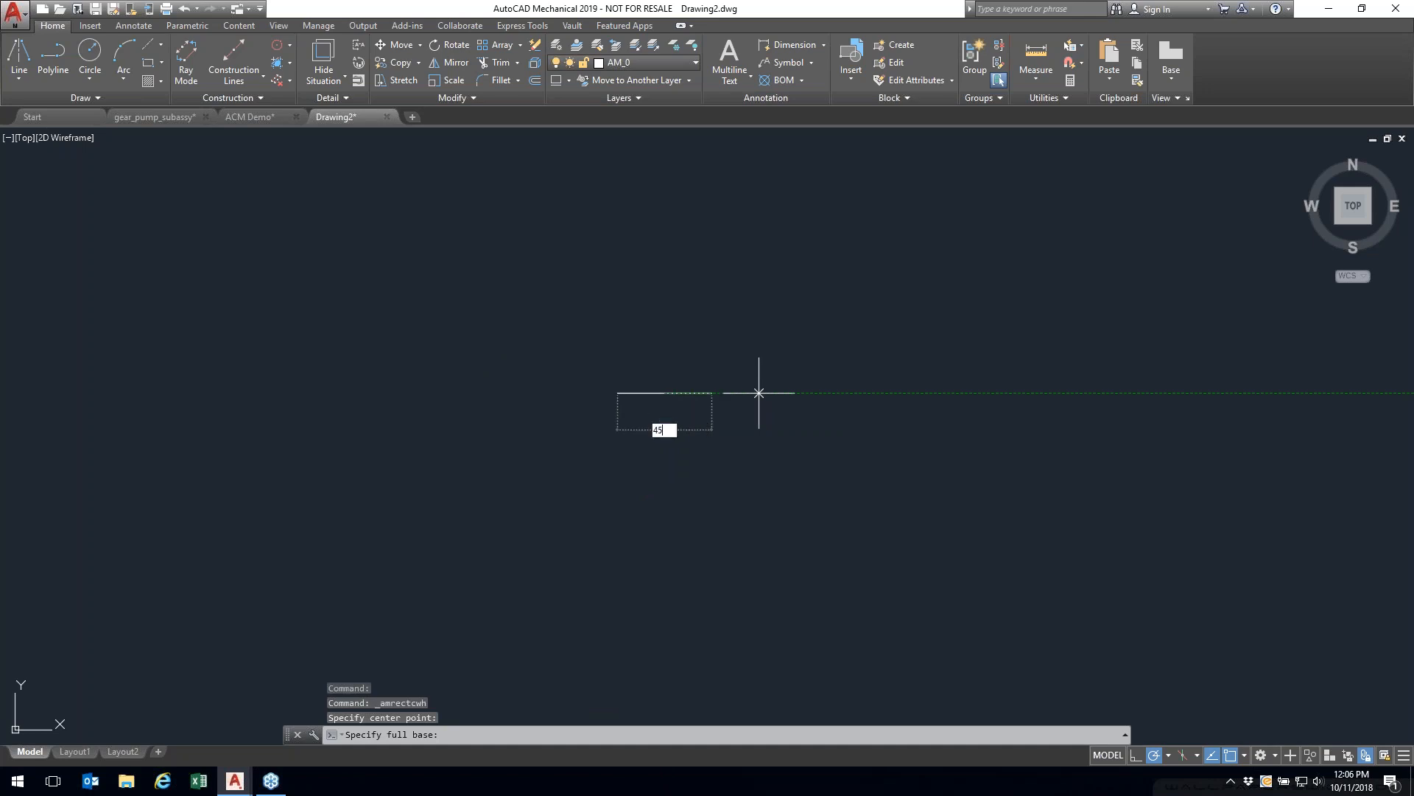
pyautogui.press('Return')
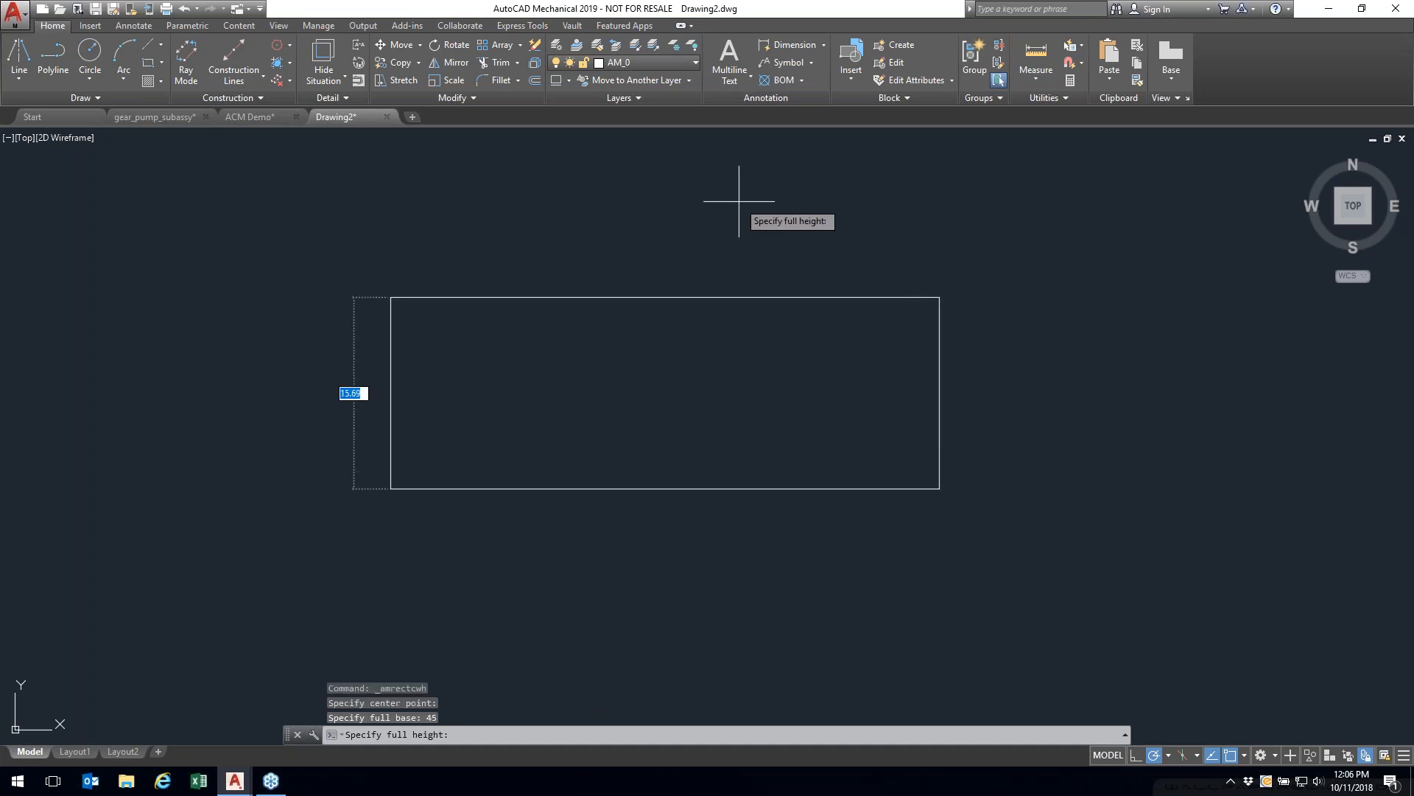
pyautogui.write('120')
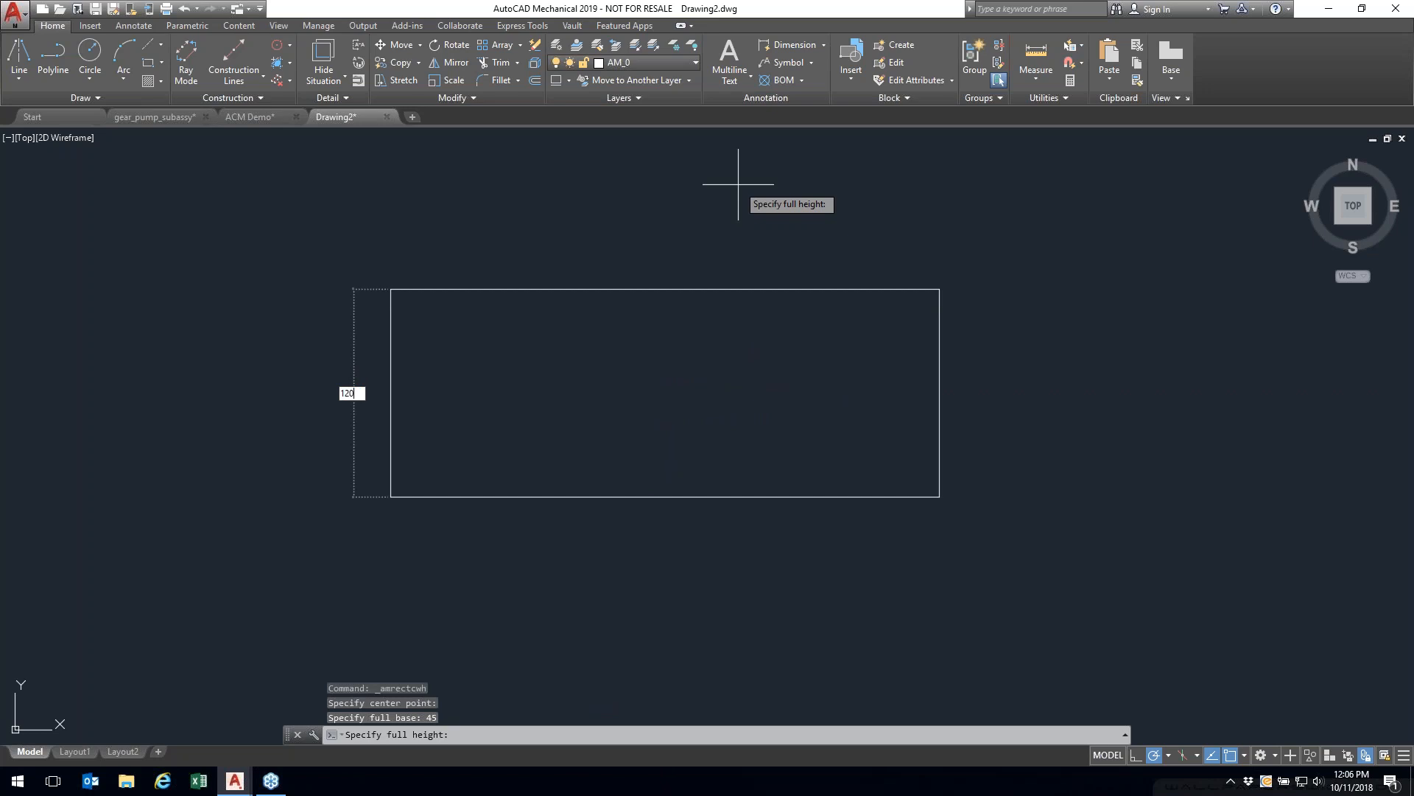
pyautogui.press('Return')
pyautogui.scroll(3, 619, 366)
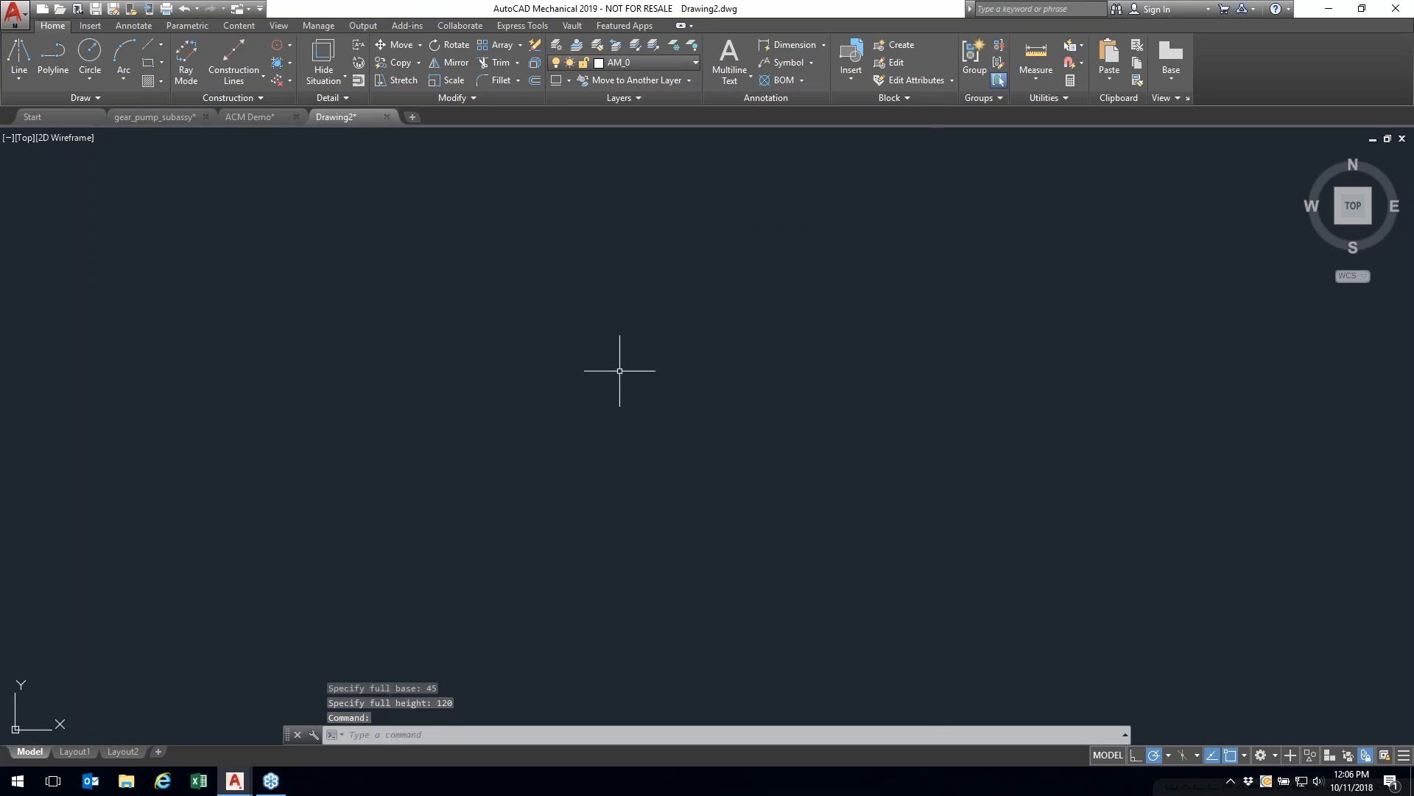
pyautogui.scroll(-8, 620, 364)
pyautogui.moveTo(620, 363); pyautogui.dragTo(657, 421, button='middle')
pyautogui.scroll(4, 659, 402)
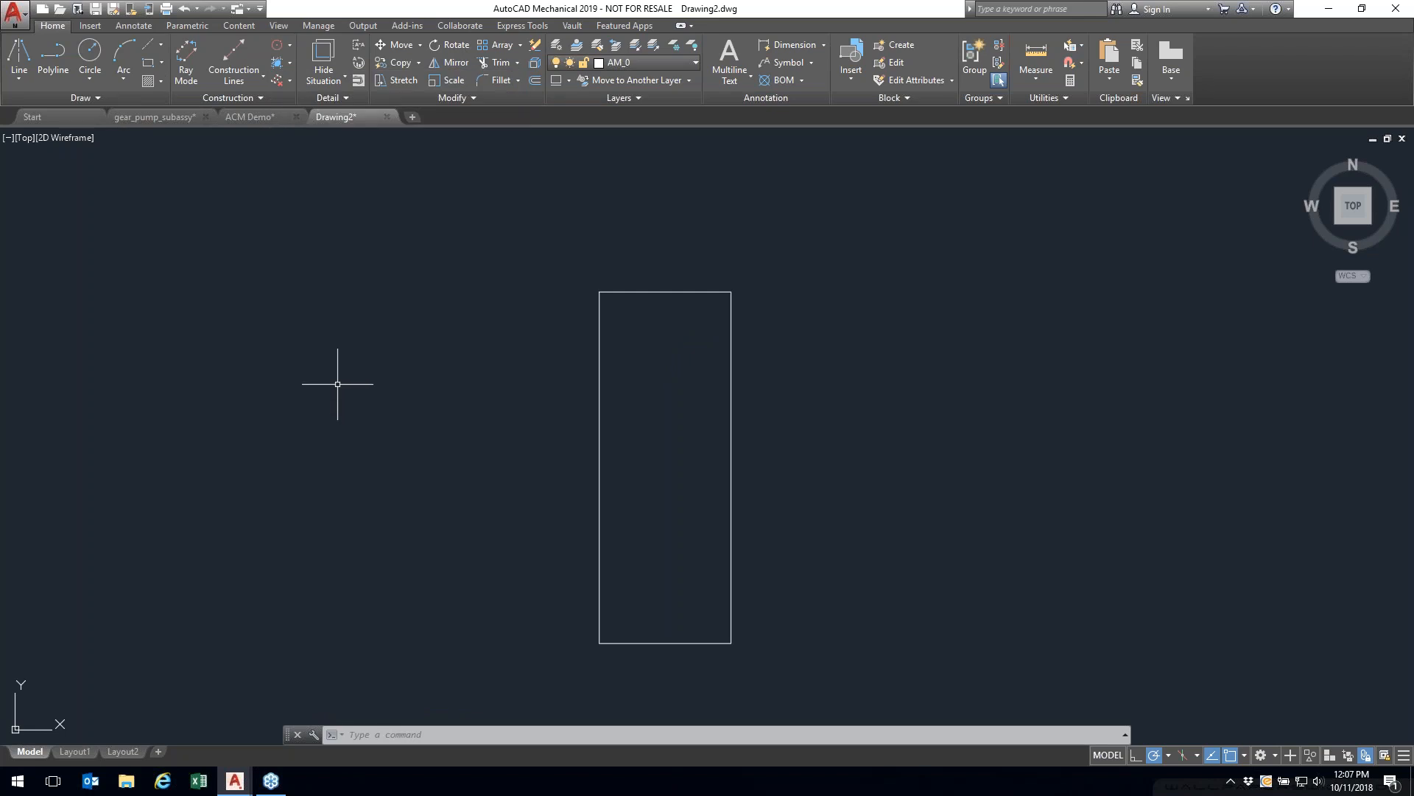
# Step: Add a half-distance parallel construction line midway between the rectangle's bottom edge and its top right corner
pyautogui.click(241, 77)
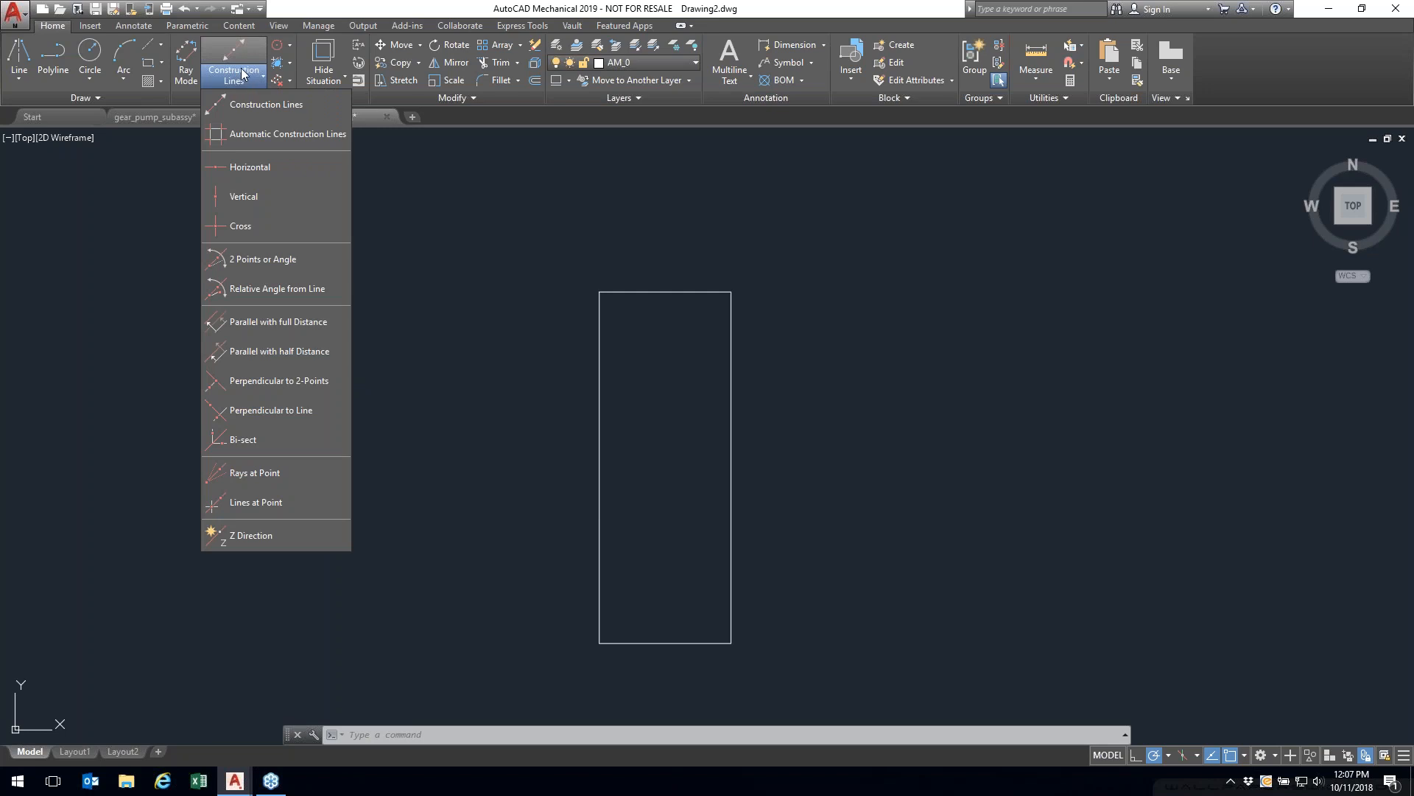
pyautogui.click(283, 360)
pyautogui.click(668, 644)
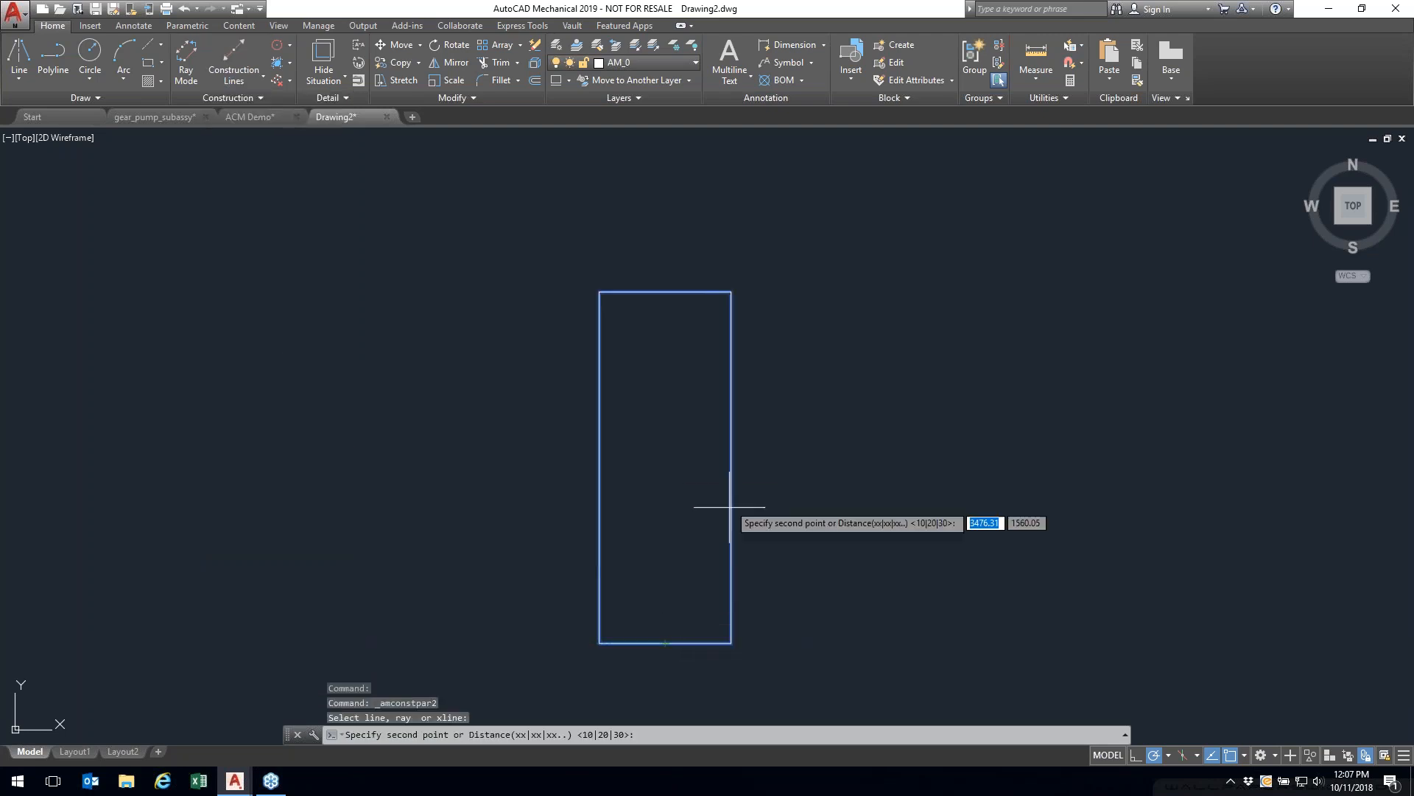
pyautogui.click(732, 291)
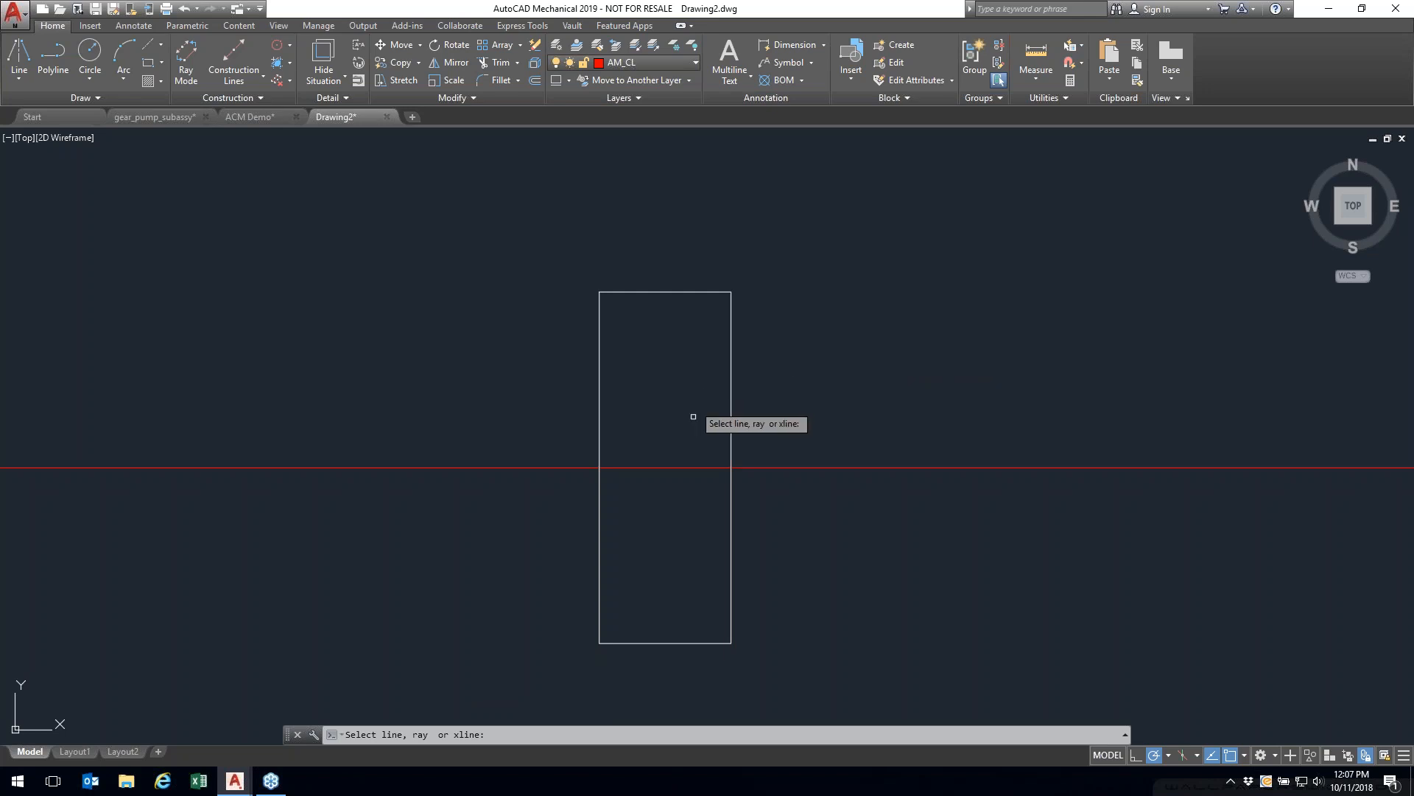
# Step: Add a second half-distance parallel construction line midway between the central construction line and the rectangle's top right corner
pyautogui.click(689, 469)
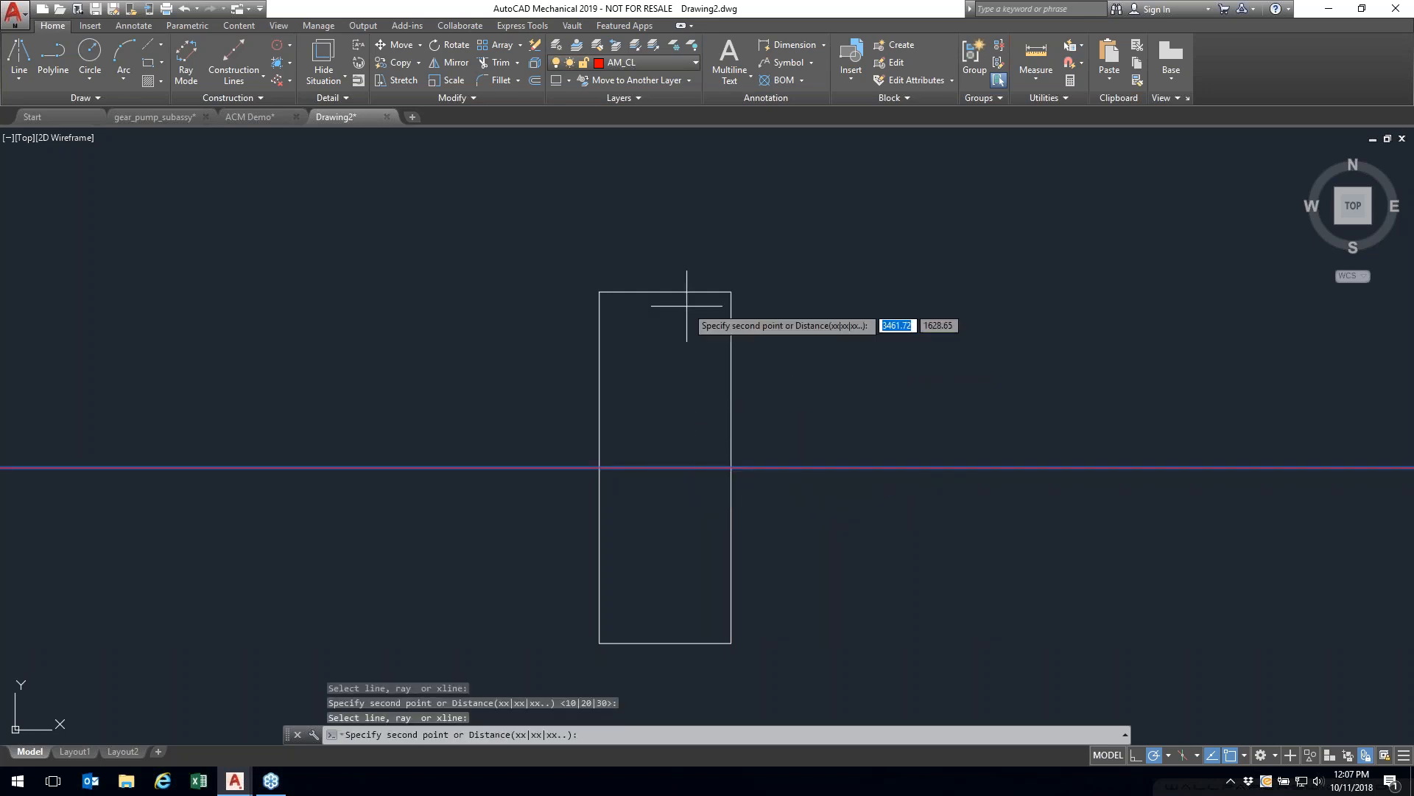
pyautogui.click(732, 291)
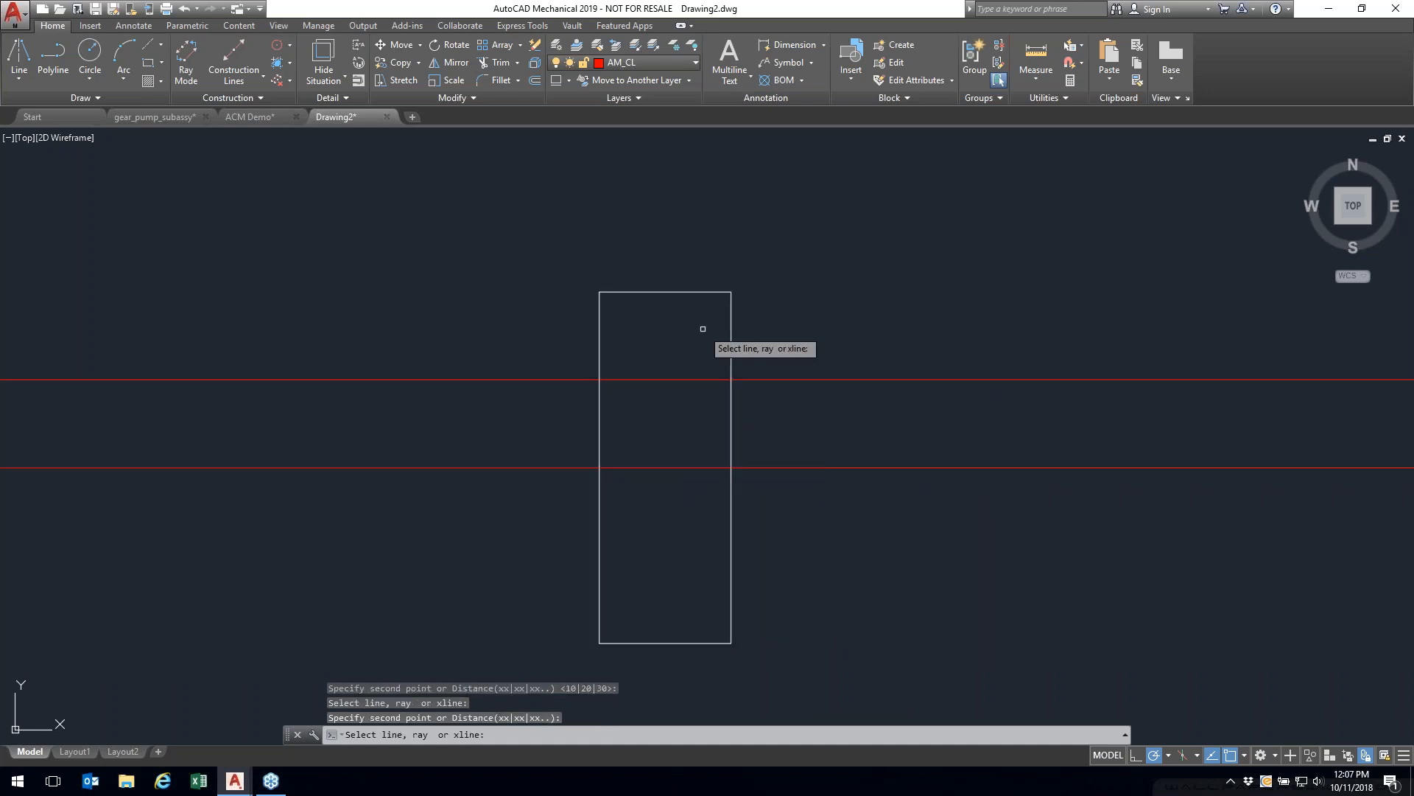
pyautogui.press('Return')
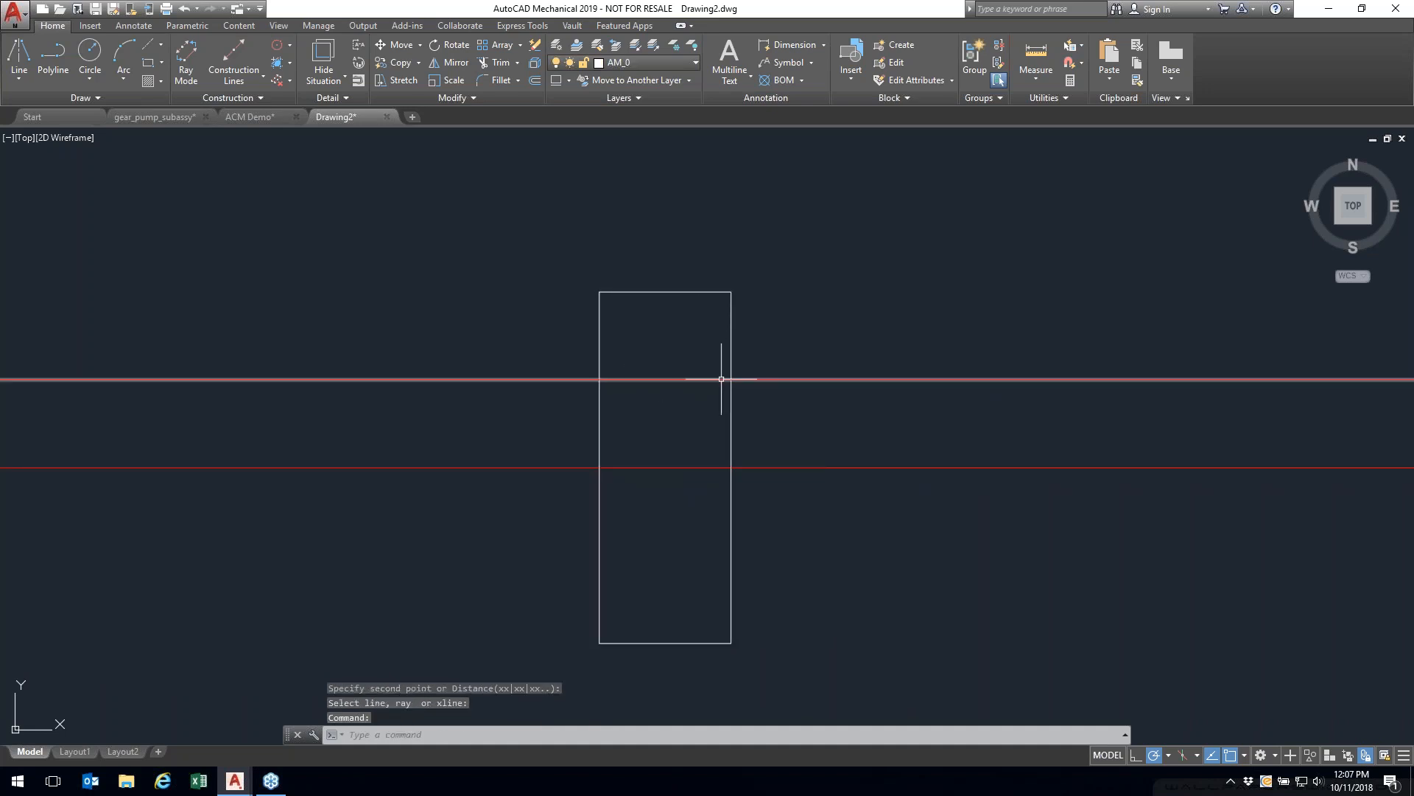
# Step: Move the upper construction line 10 straight up inside the rectangle
pyautogui.click(721, 379)
pyautogui.write('M')
pyautogui.press('Return')
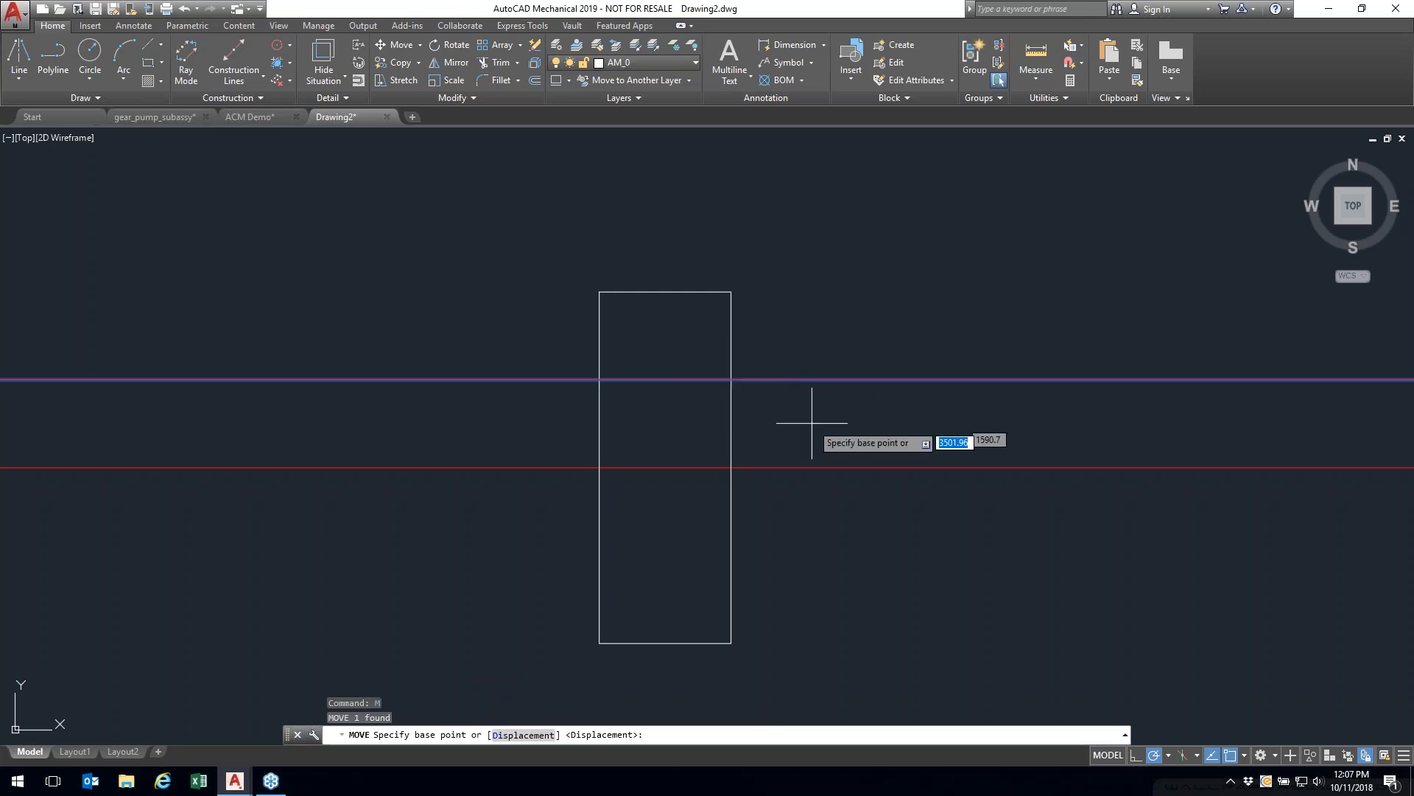
pyautogui.click(822, 431)
pyautogui.write('10')
pyautogui.press('Return')
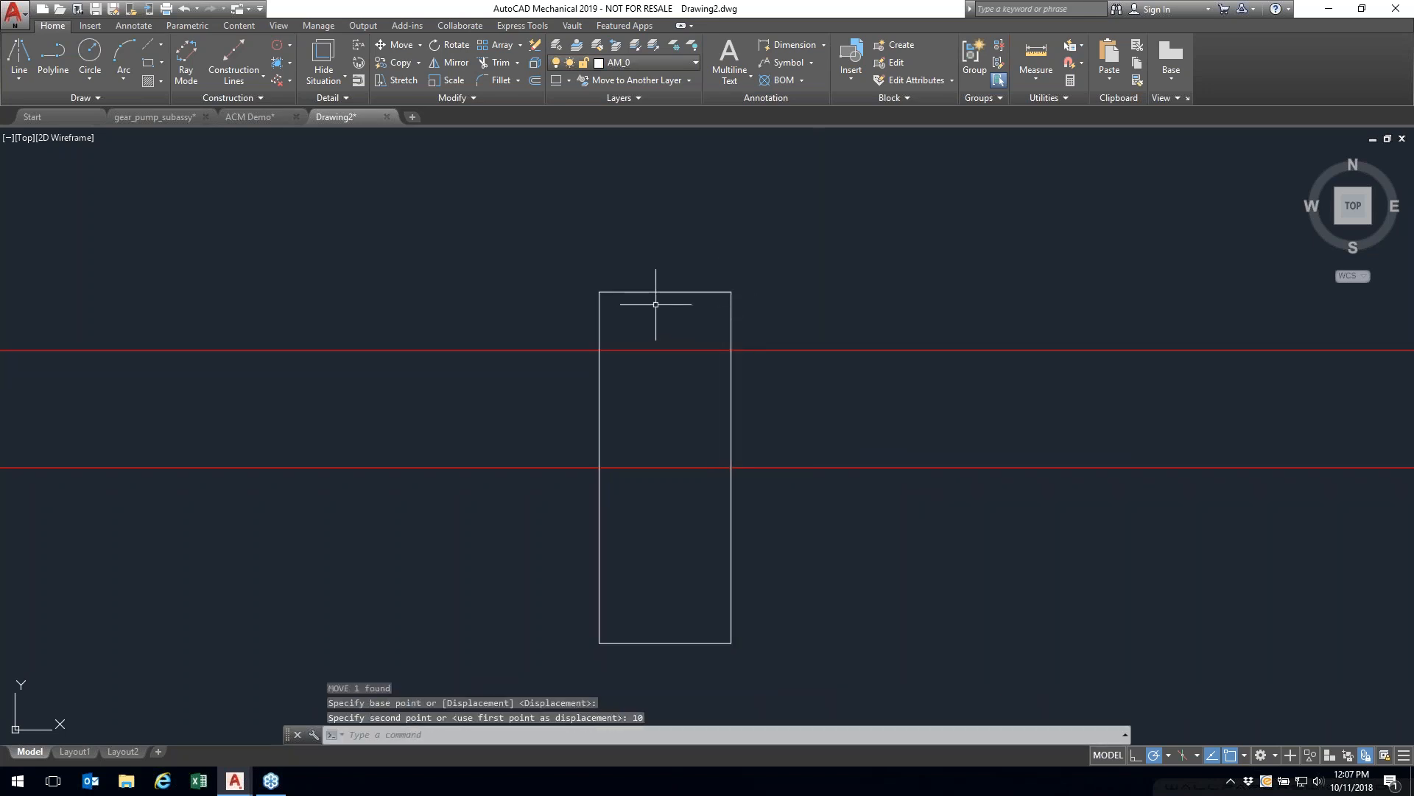
# Step: Add horizontal construction lines 12 above and 12 below the midpoint of the rectangle's right edge
pyautogui.moveTo(677, 444); pyautogui.dragTo(640, 409, button='middle')
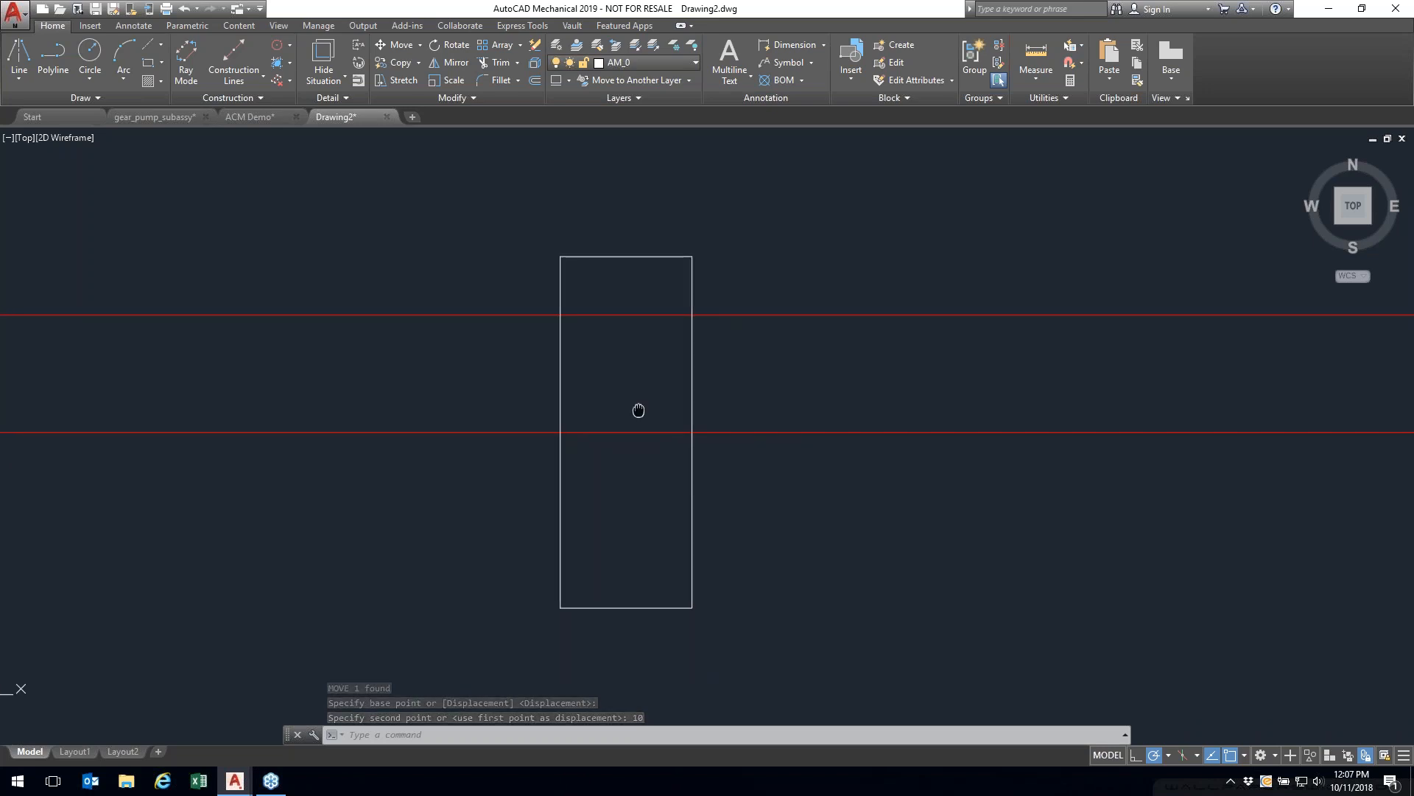
pyautogui.click(246, 78)
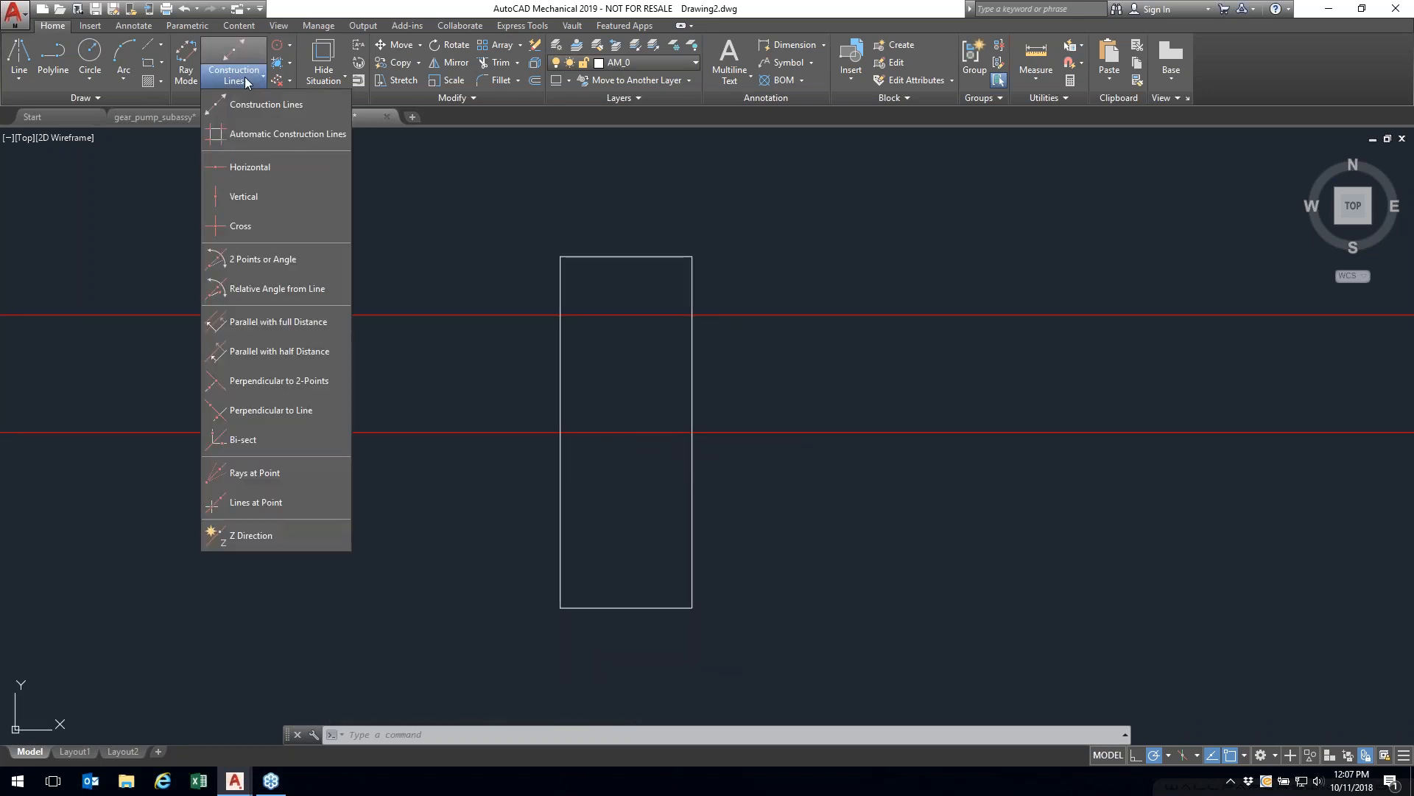
pyautogui.click(255, 174)
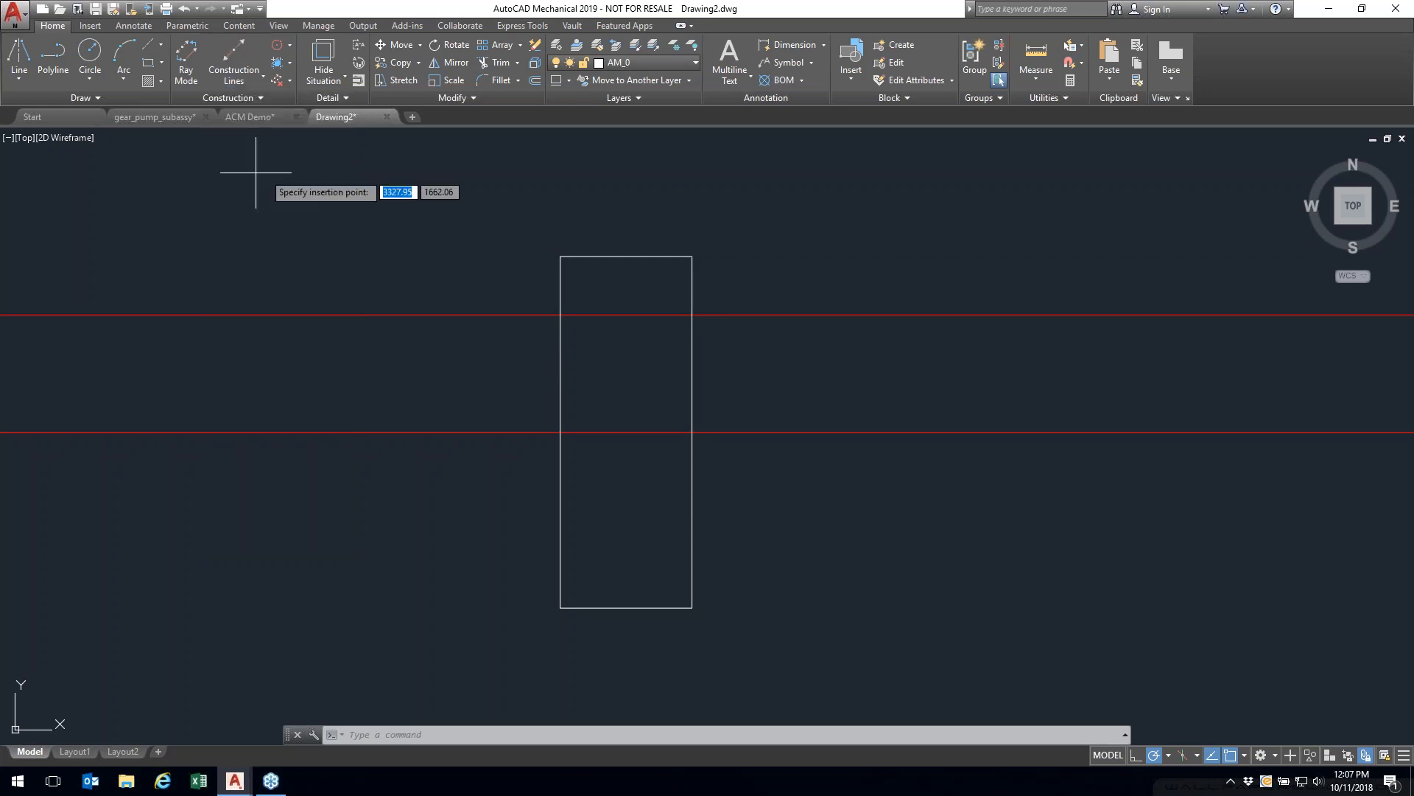
pyautogui.click(692, 433)
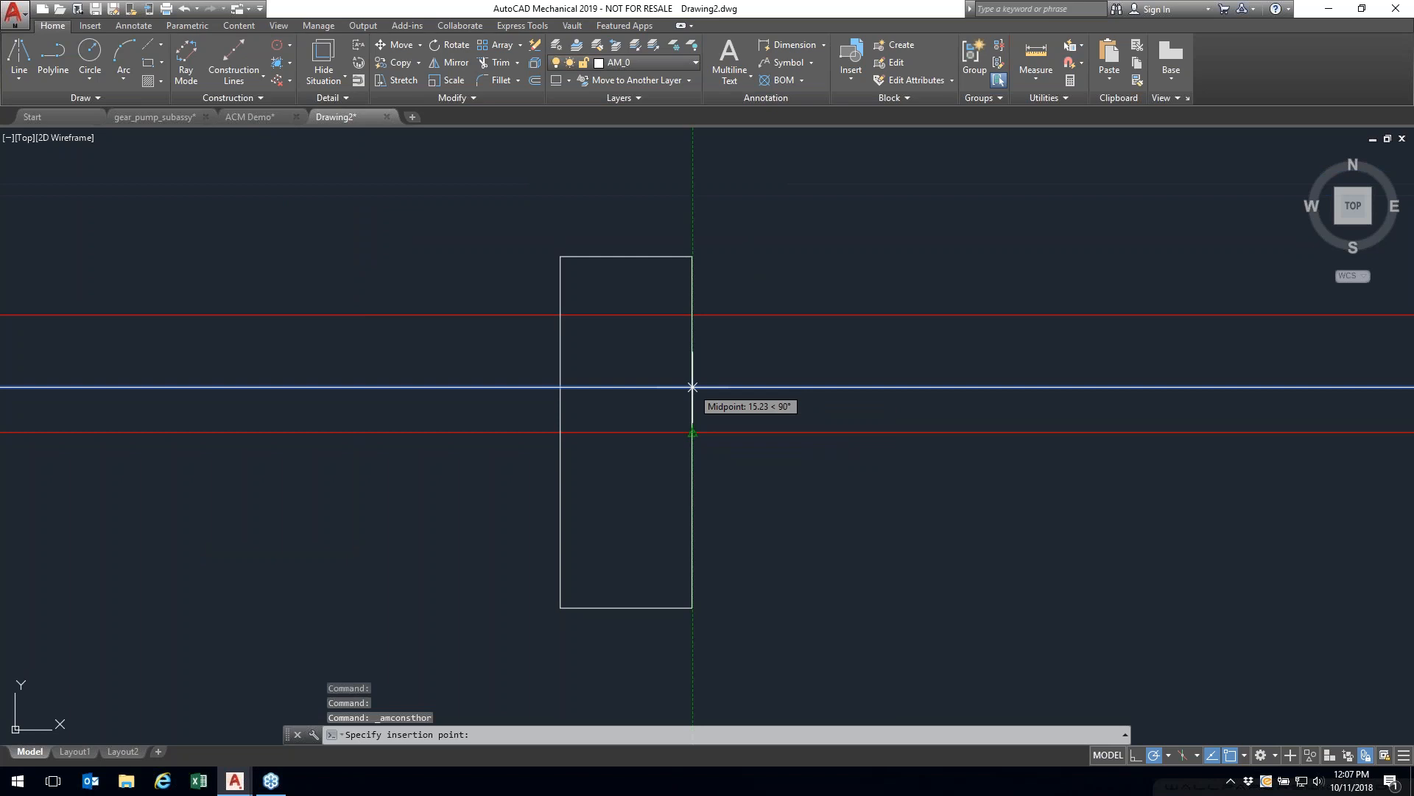
pyautogui.write('12')
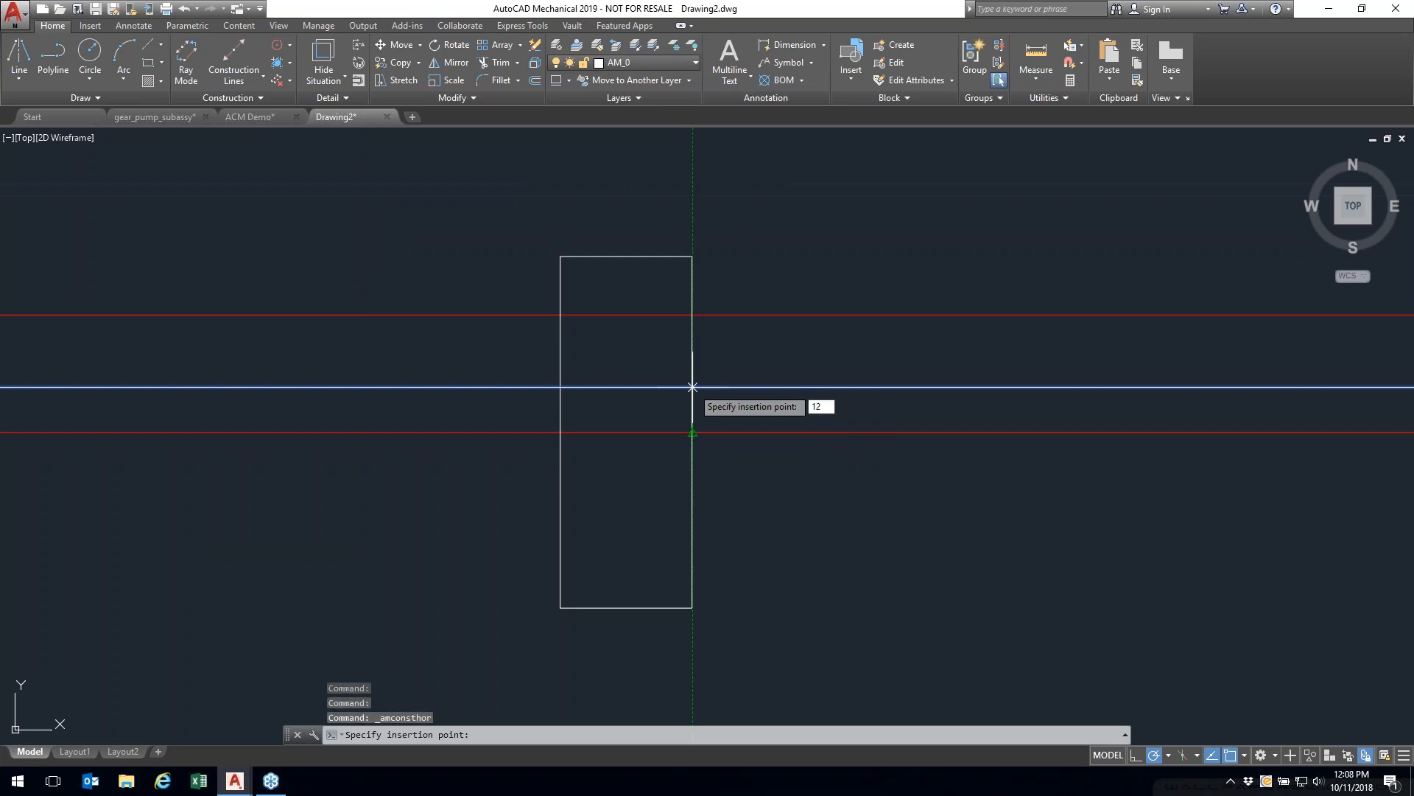
pyautogui.press('Return')
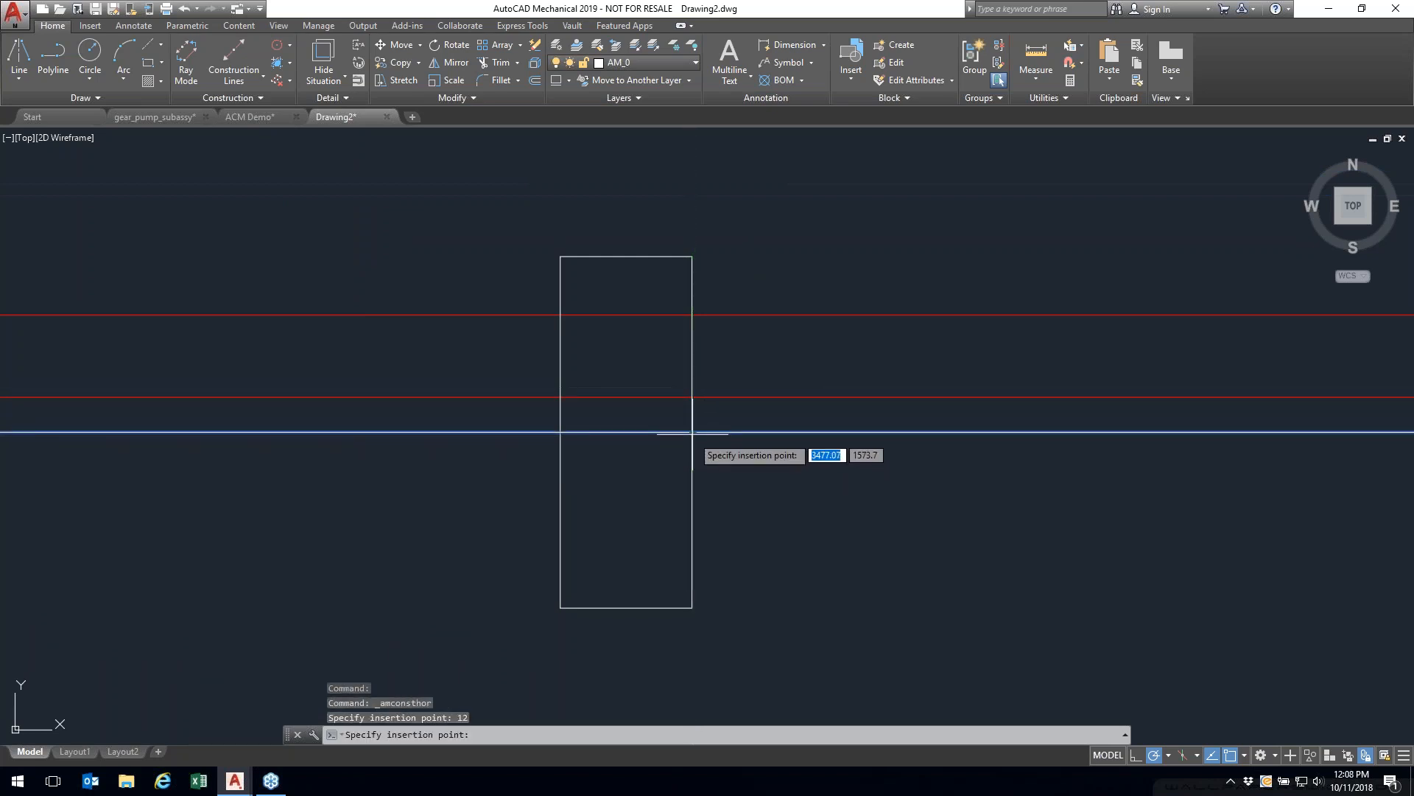
pyautogui.write('12')
pyautogui.press('Return')
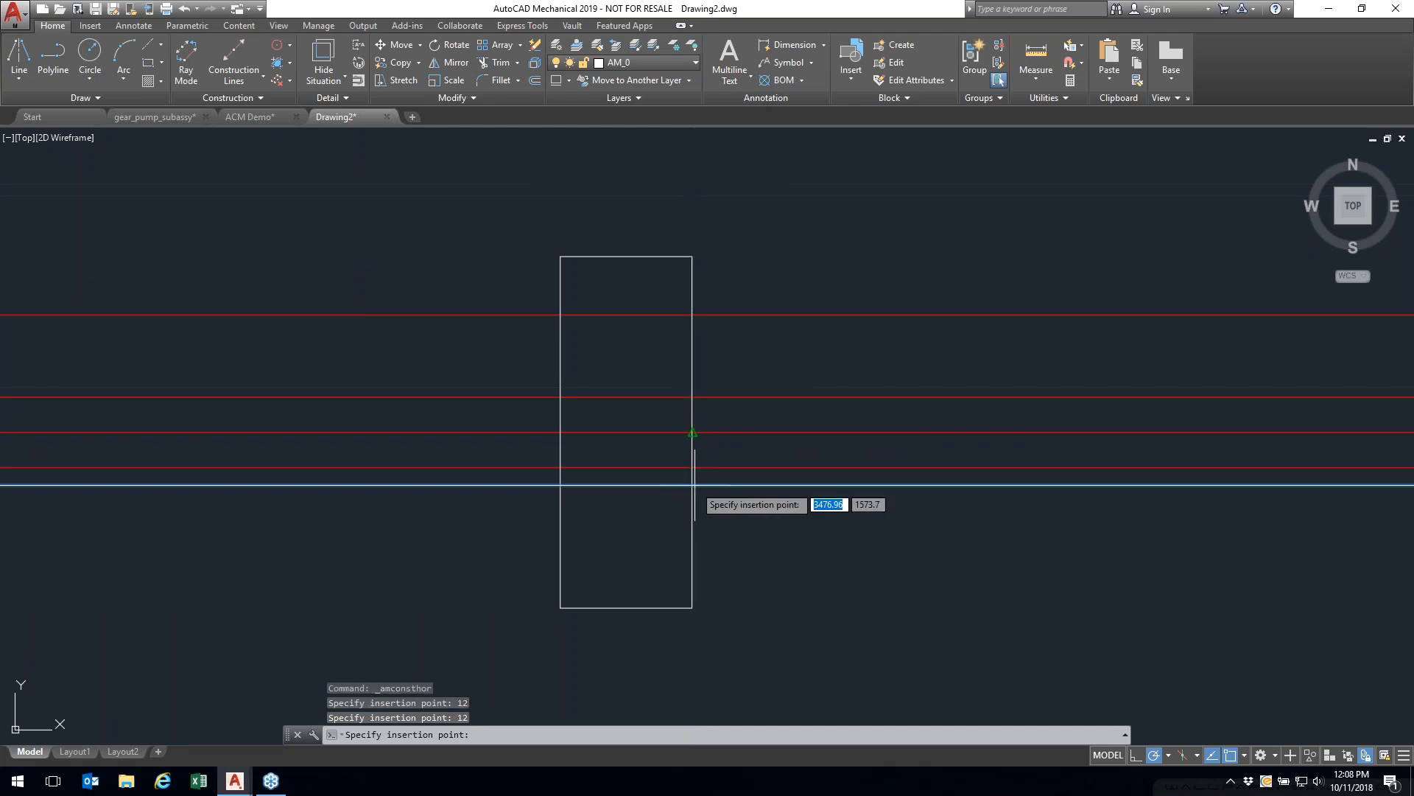
# Step: Add another horizontal construction line 40 below the midpoint of the rectangle's right edge and end the command
pyautogui.write('40')
pyautogui.press('Return')
pyautogui.press('Return')
pyautogui.press('Escape')
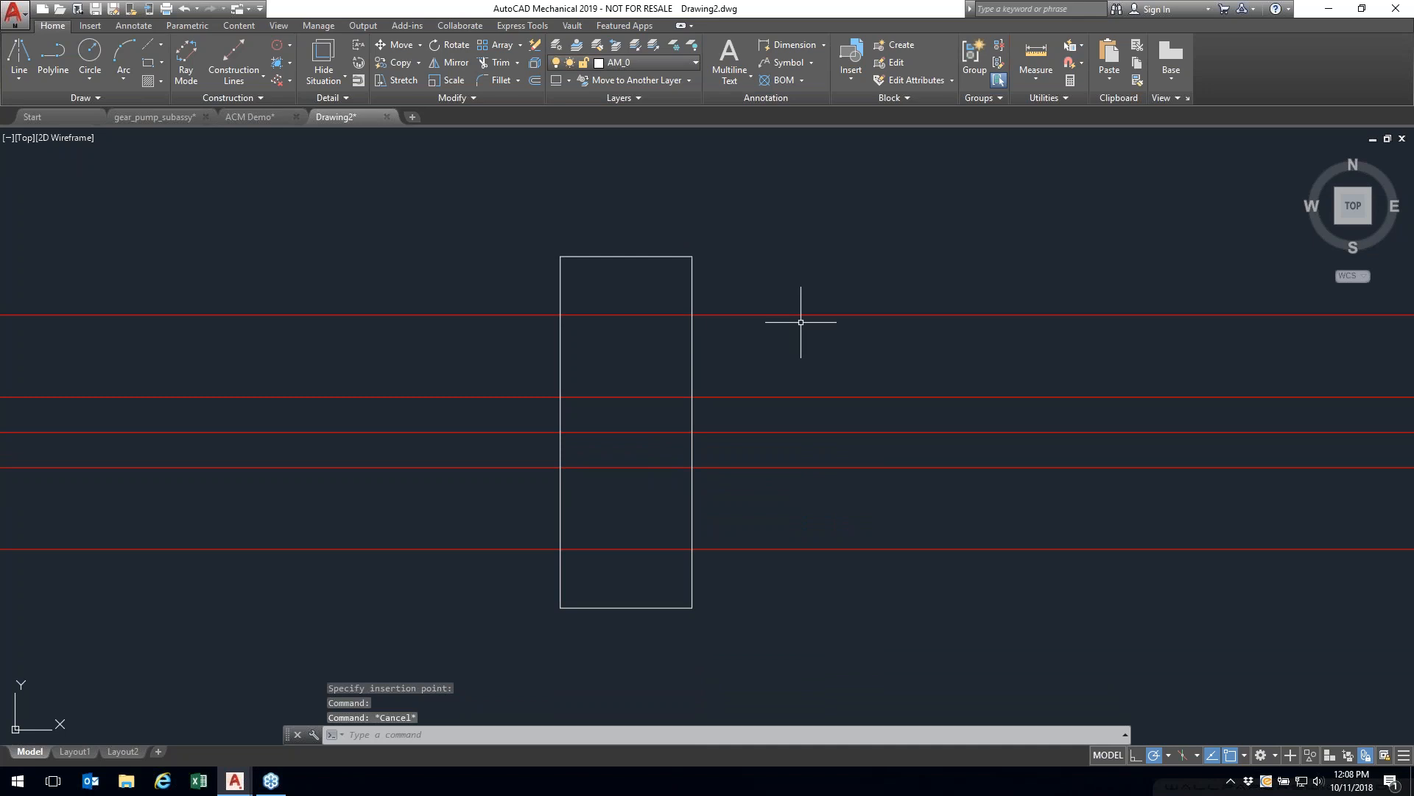
pyautogui.click(692, 259)
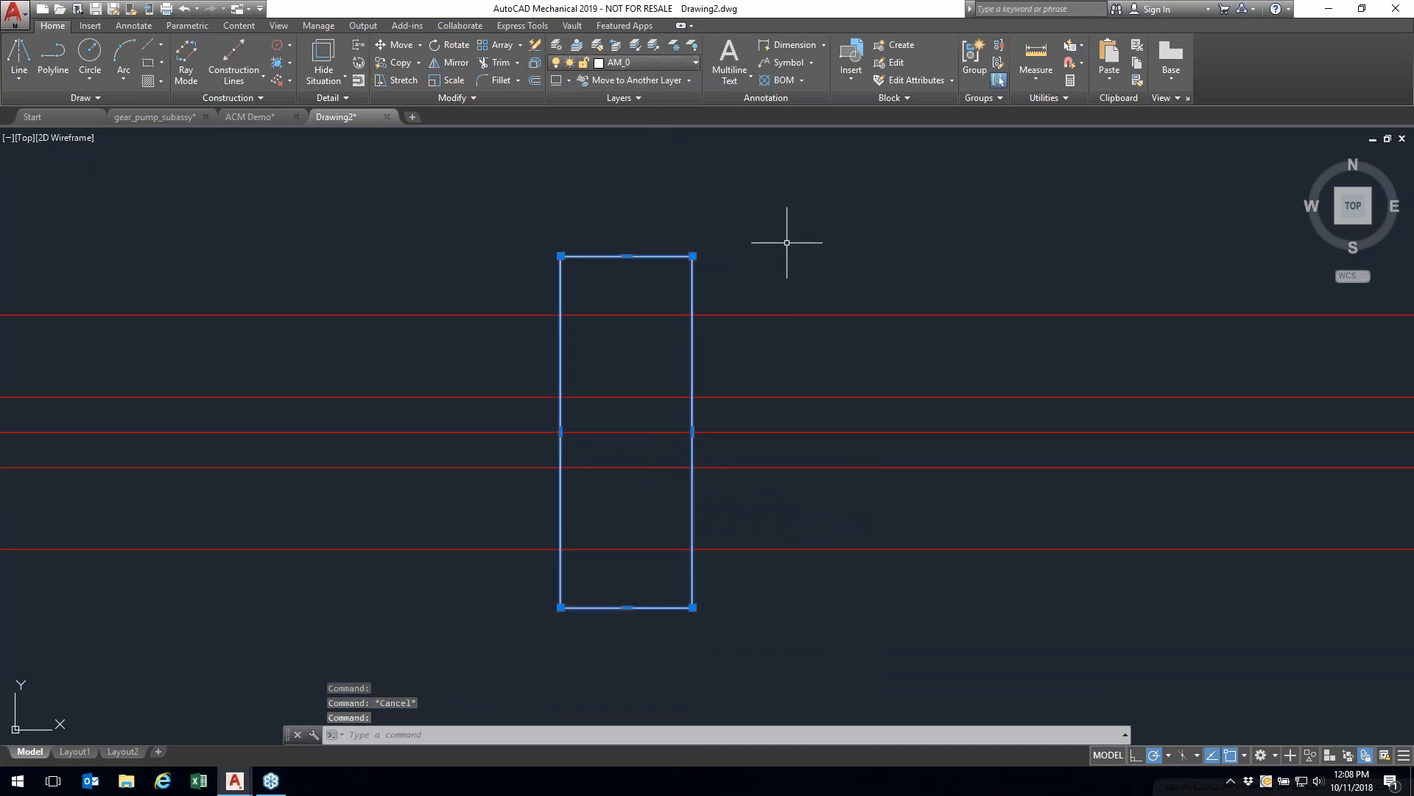
pyautogui.press('Escape')
pyautogui.click(829, 310)
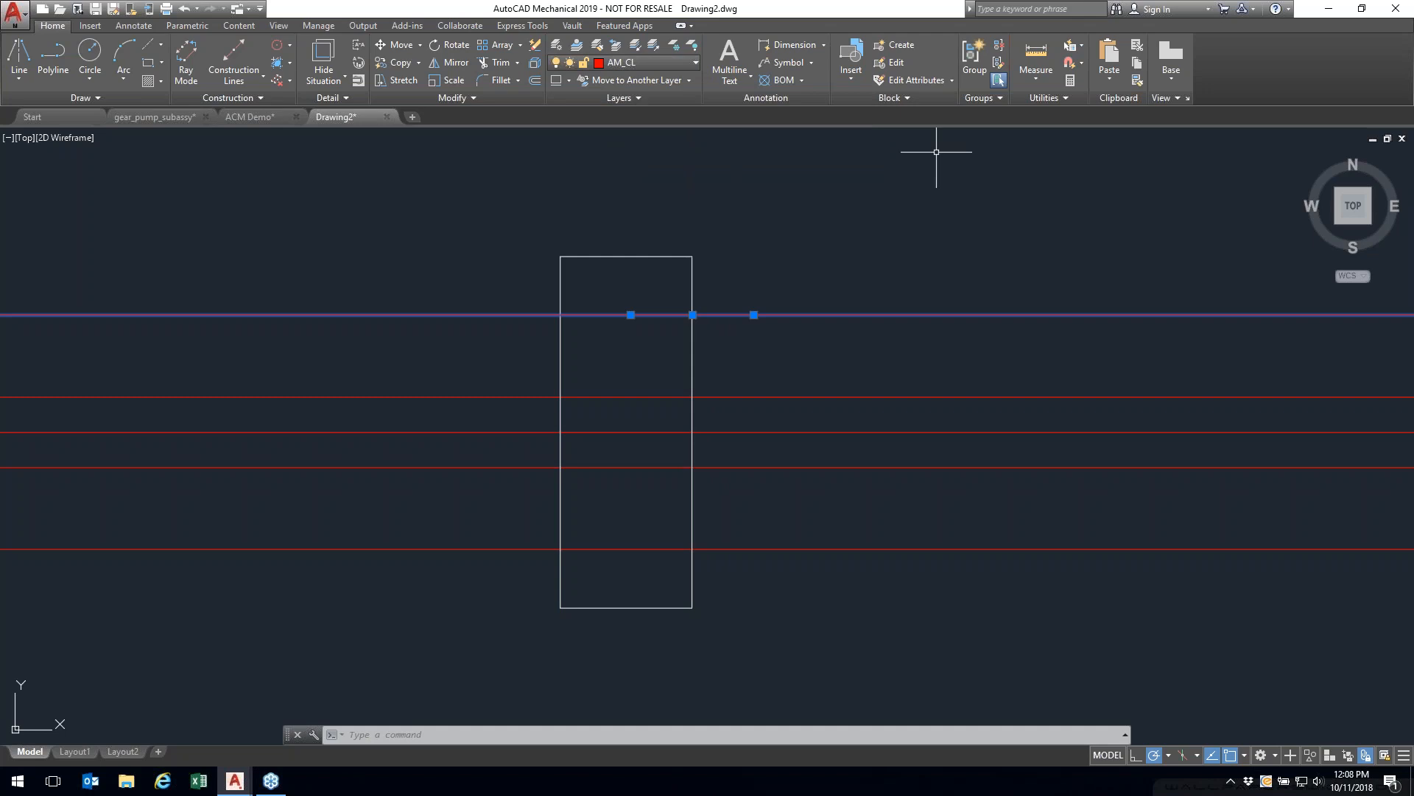
pyautogui.press('Escape')
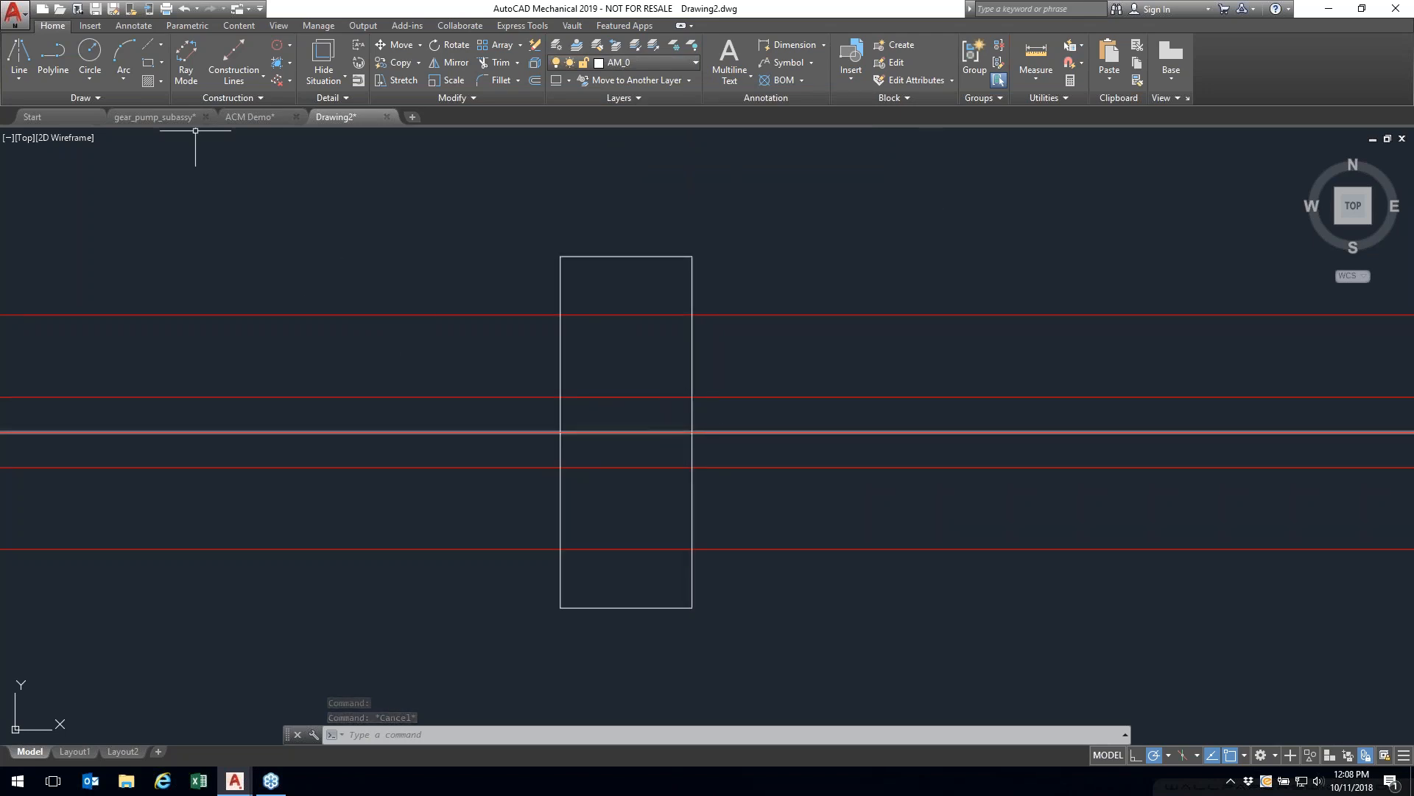
# Step: Draw a centerline across the rectangle at mid-height, from the left edge's midpoint to the right edge's midpoint
pyautogui.click(148, 46)
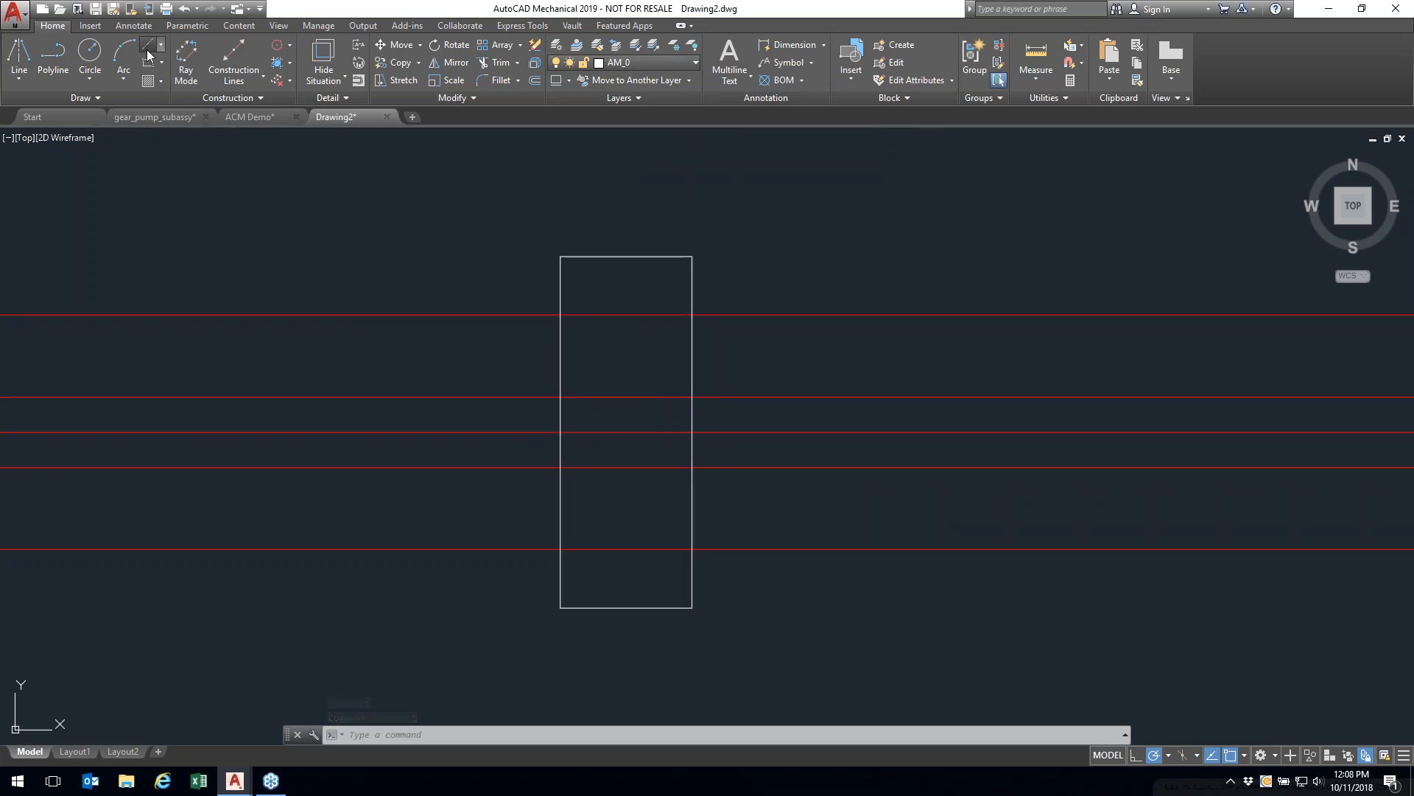
pyautogui.click(560, 432)
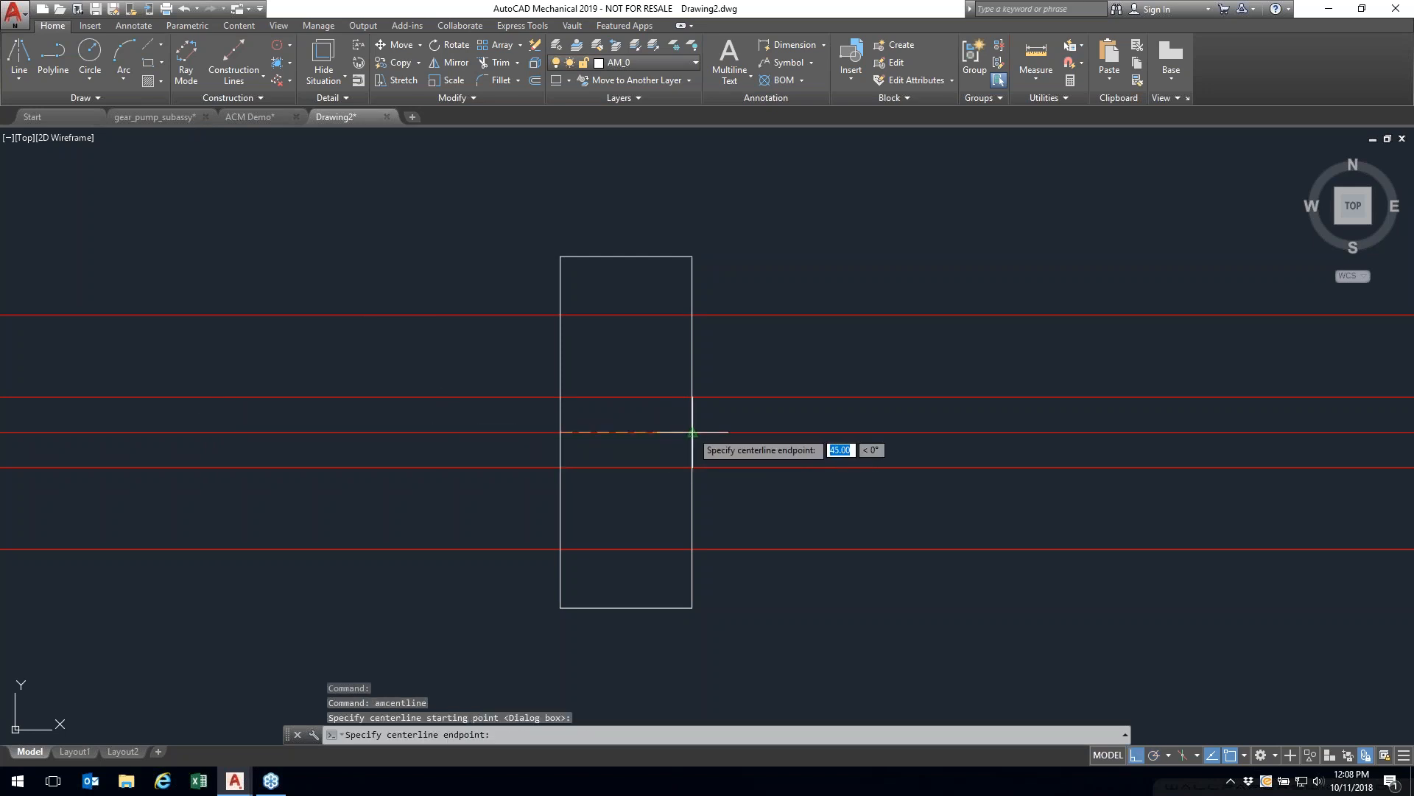
pyautogui.click(693, 433)
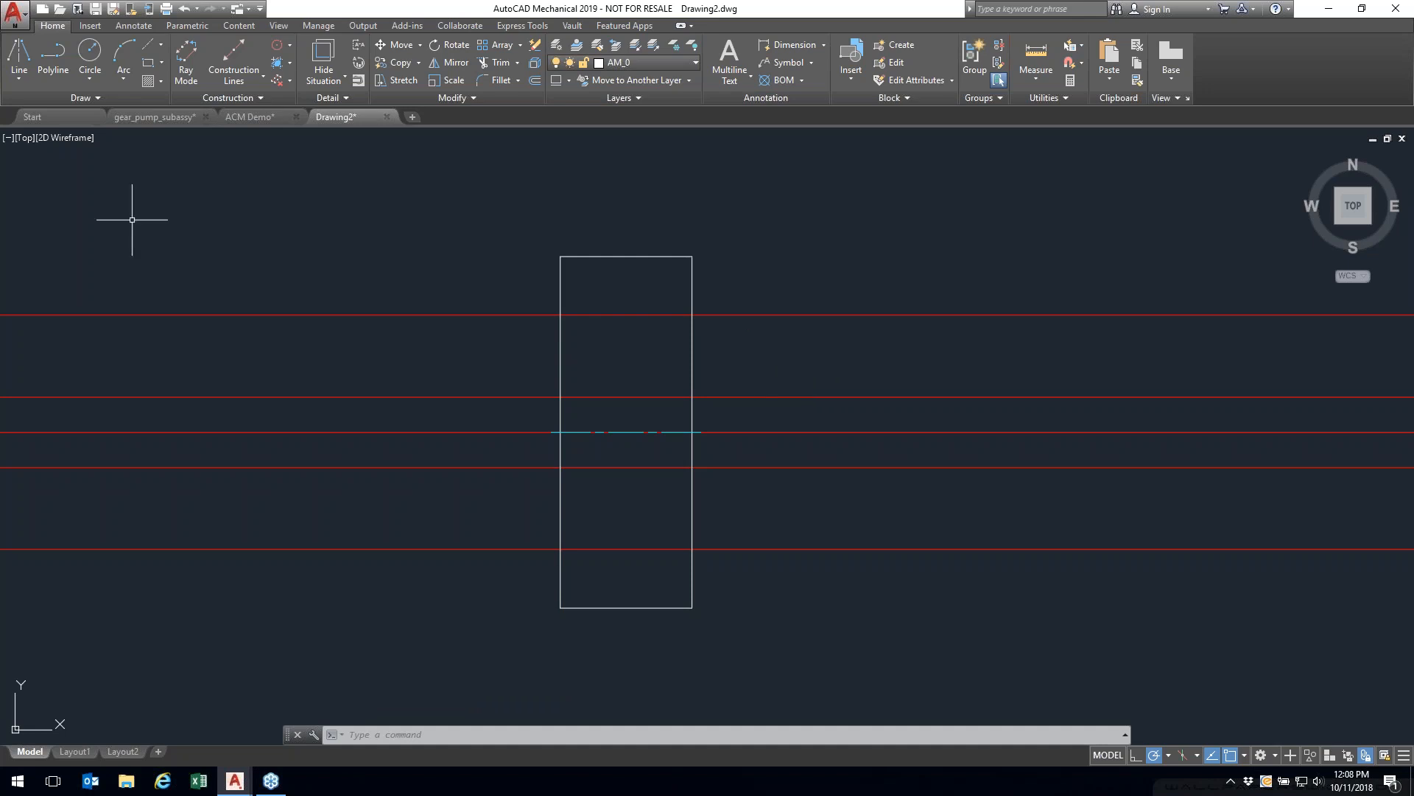
# Step: Delete the construction line 12 below the centerline and draw symmetrical lines about the centerline, following the construction line 12 above it
pyautogui.click(629, 467)
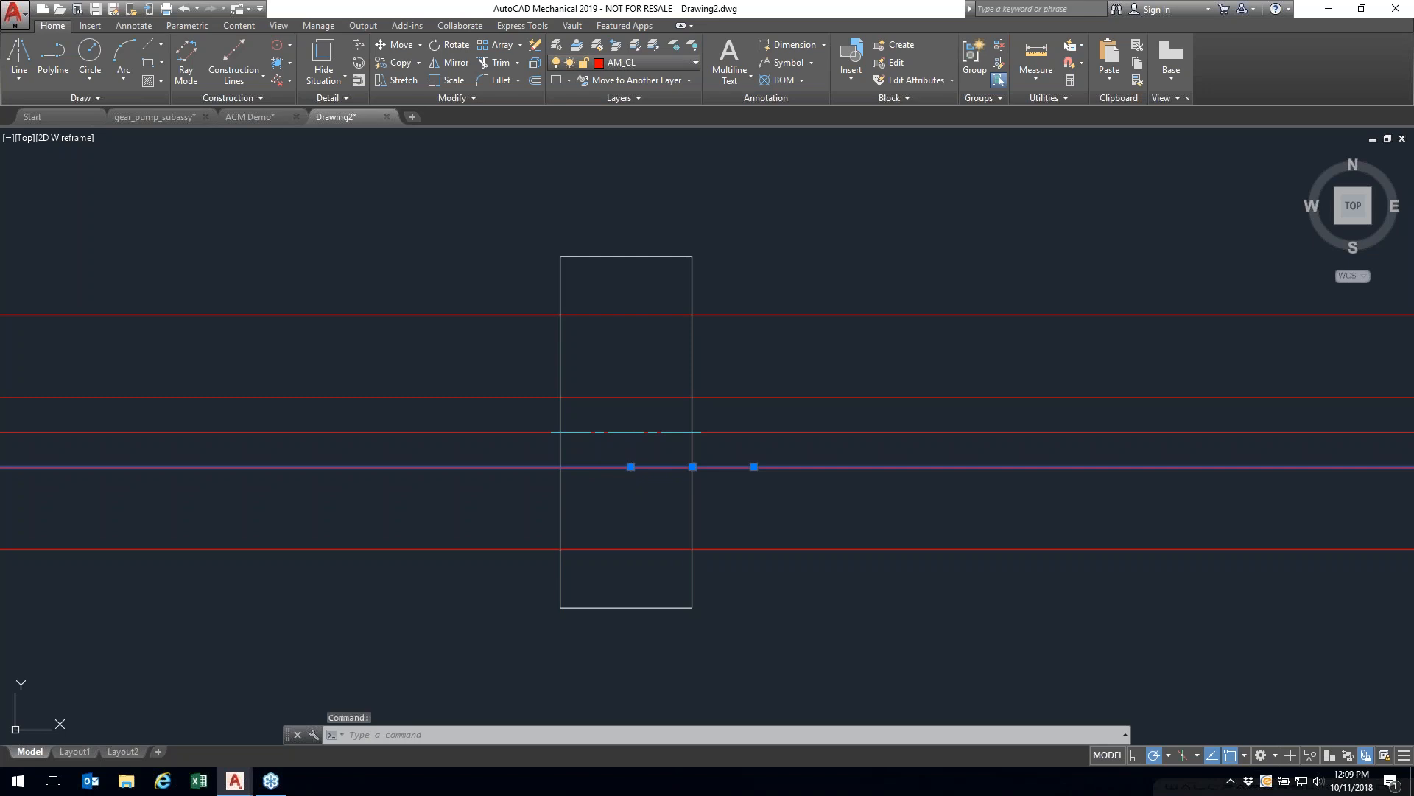
pyautogui.press('Delete')
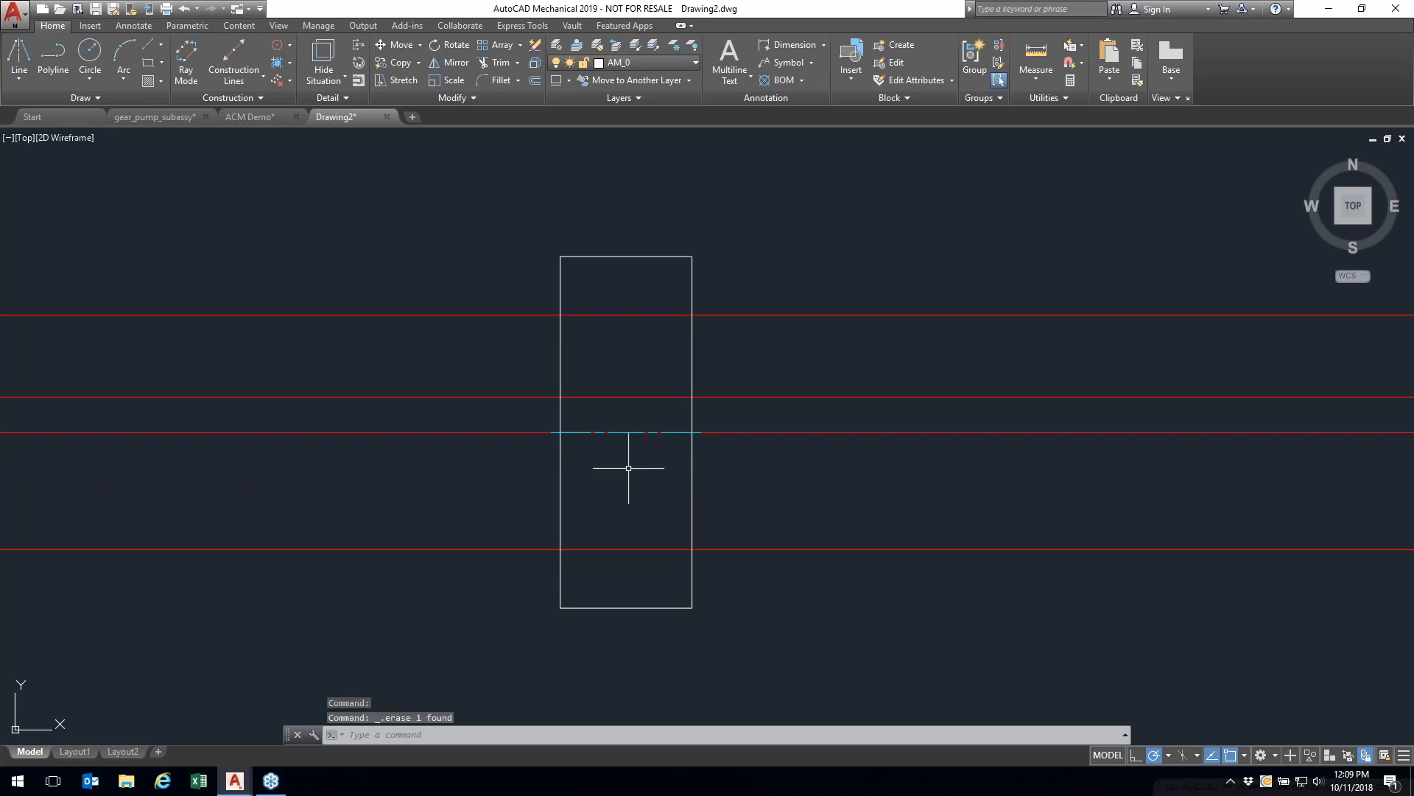
pyautogui.click(27, 59)
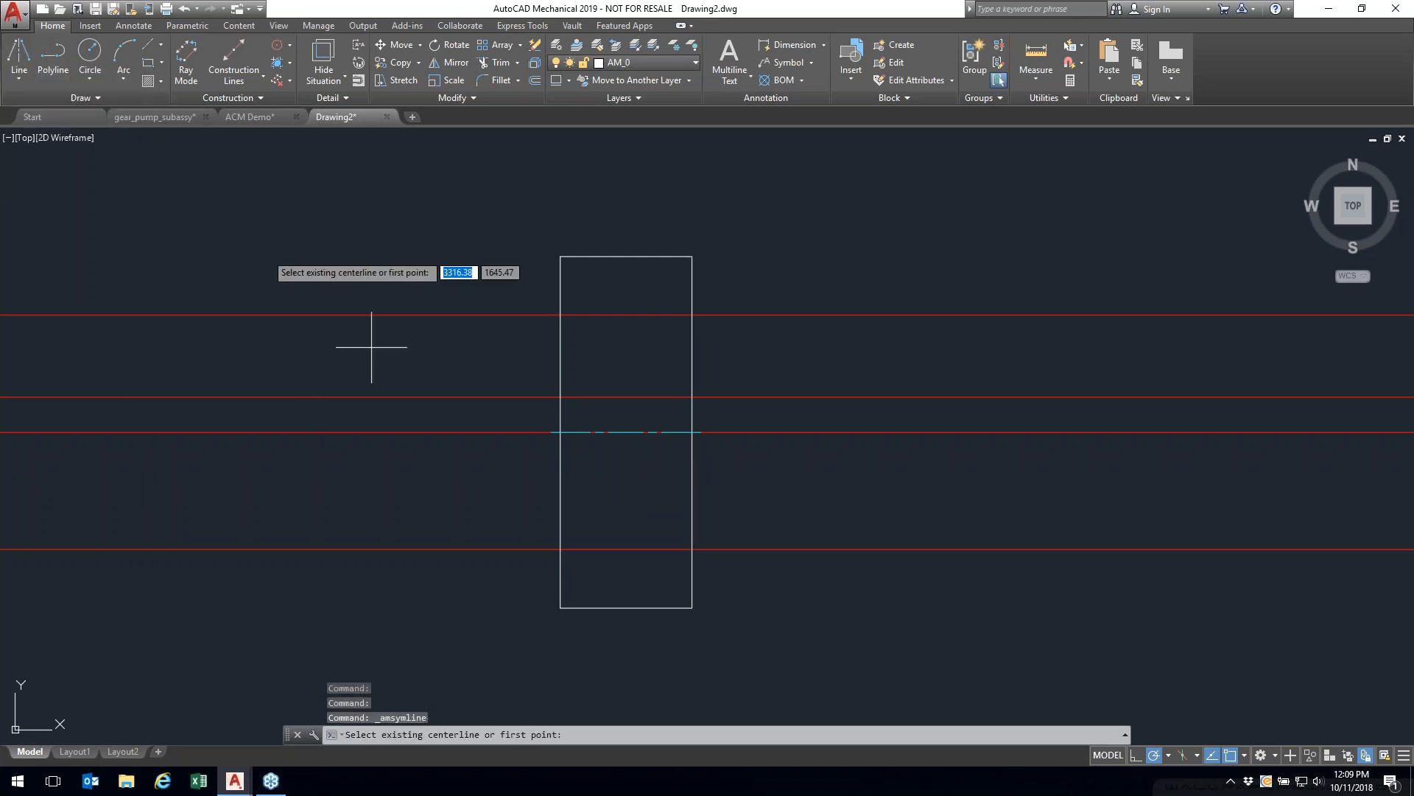
pyautogui.click(608, 436)
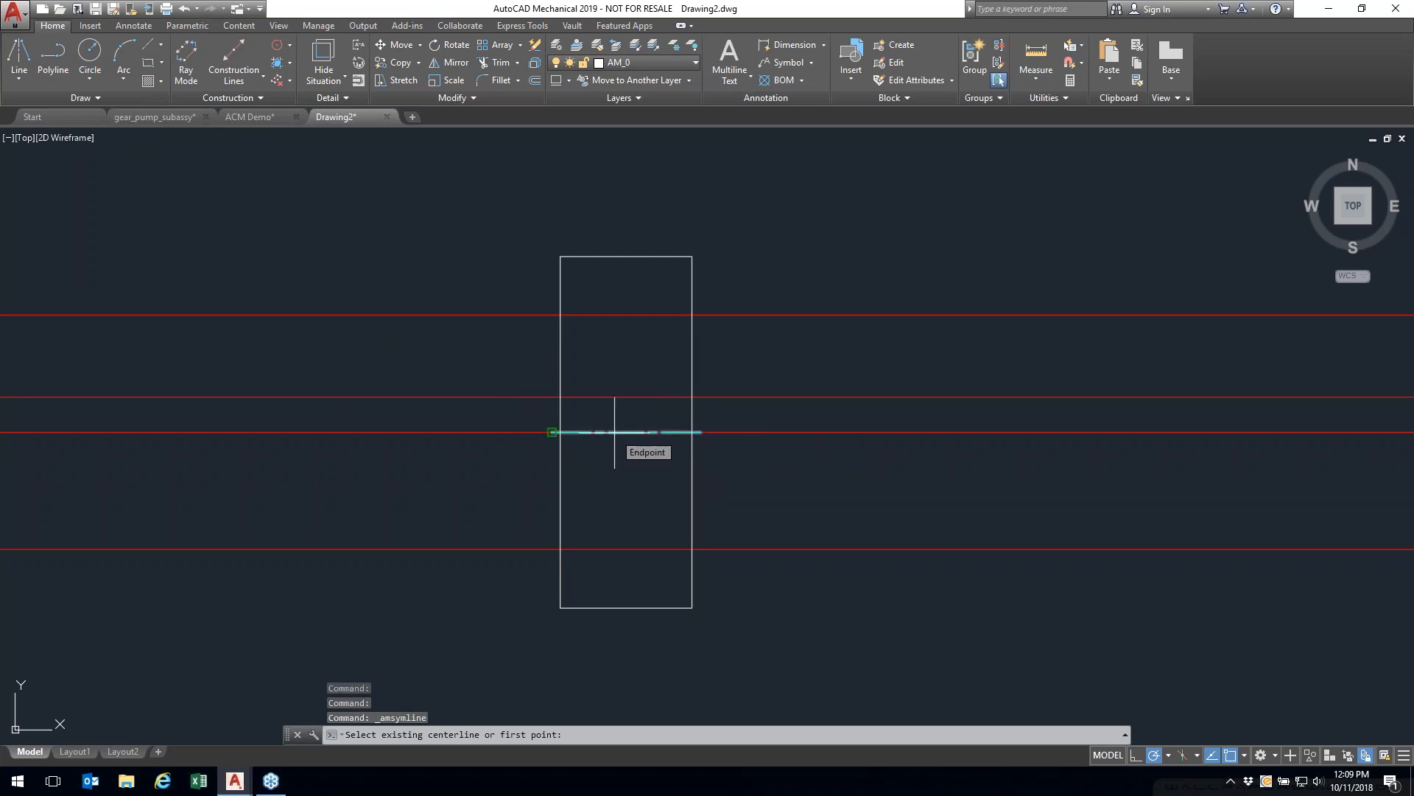
pyautogui.click(561, 397)
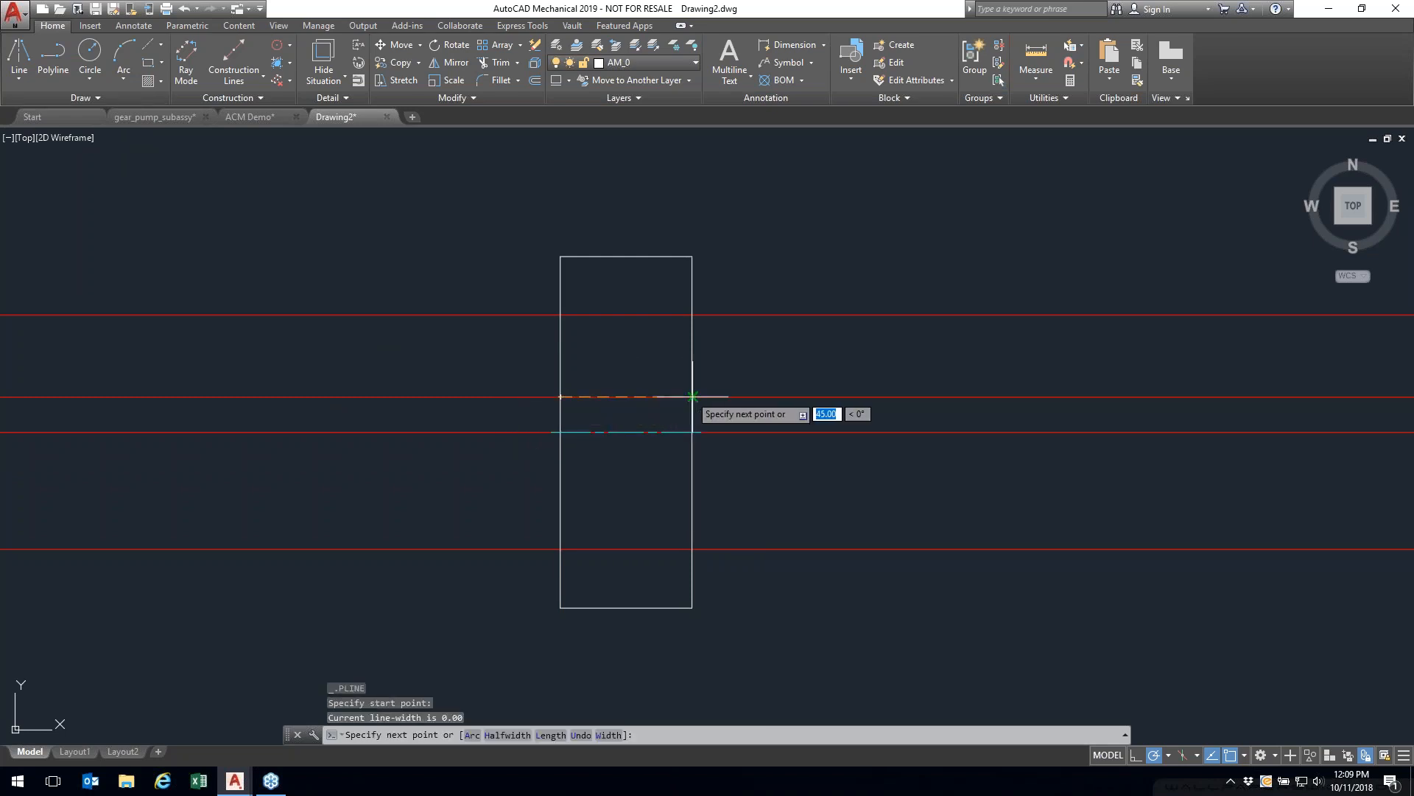
pyautogui.click(693, 396)
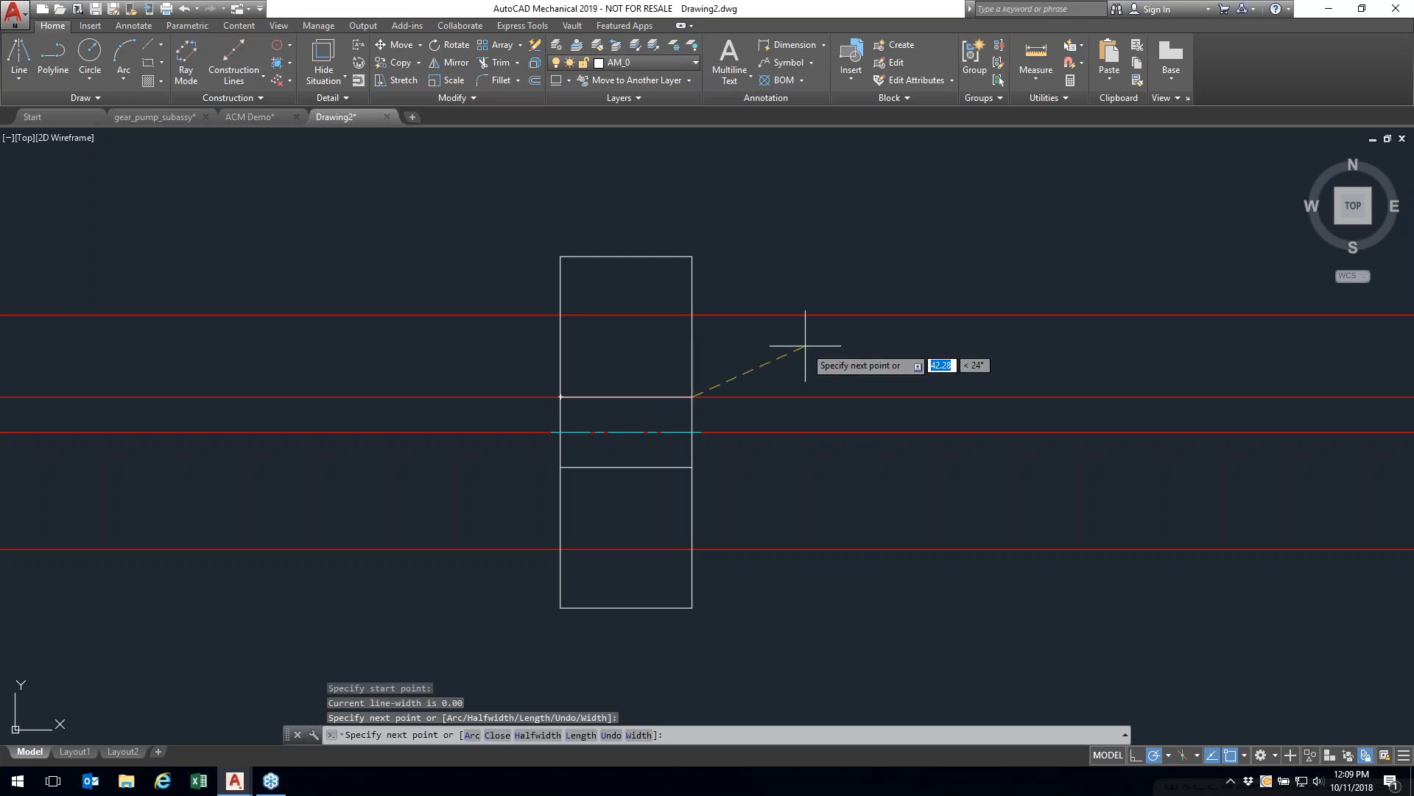
pyautogui.press('Return')
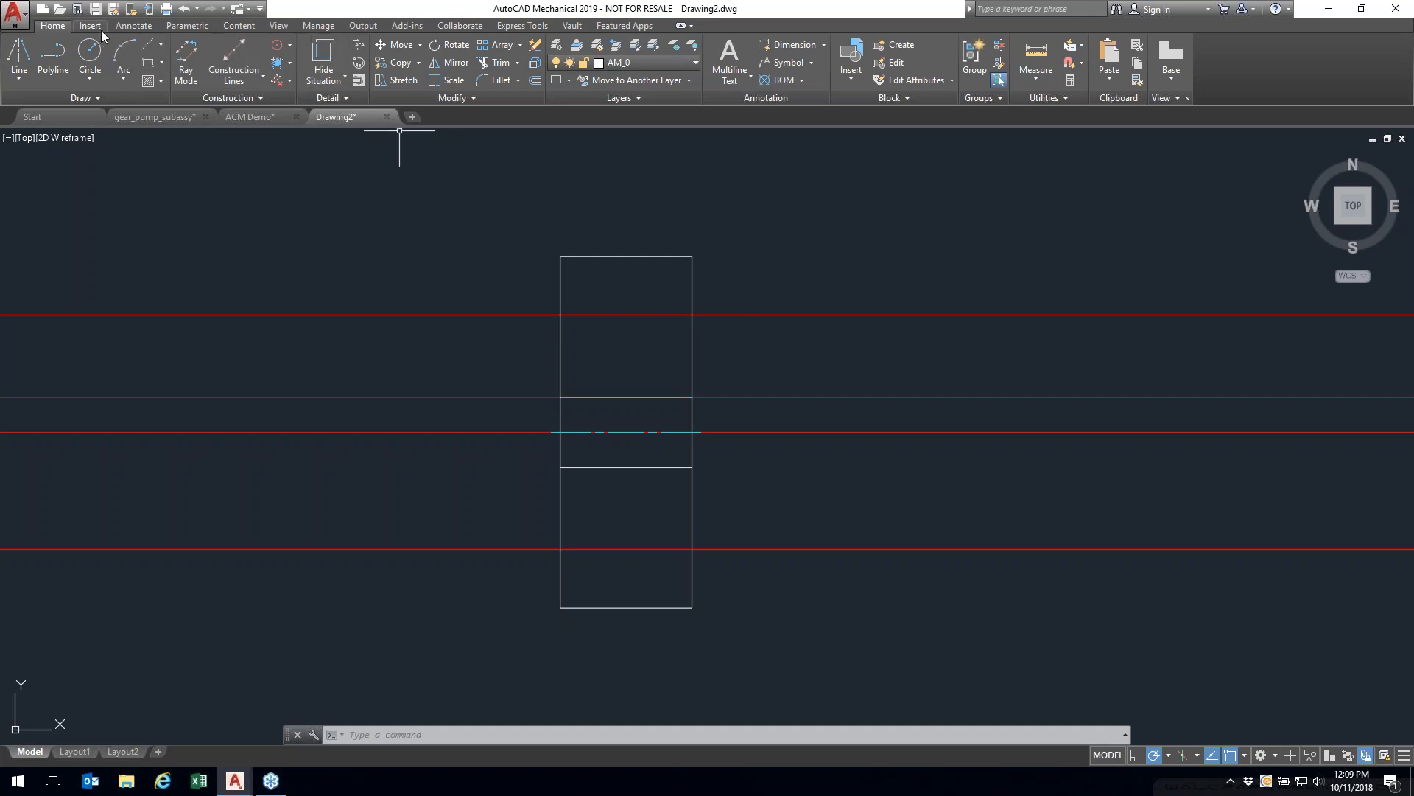
# Step: Start a counterbore hole using the ISO Counterbores standard in front view
pyautogui.click(239, 25)
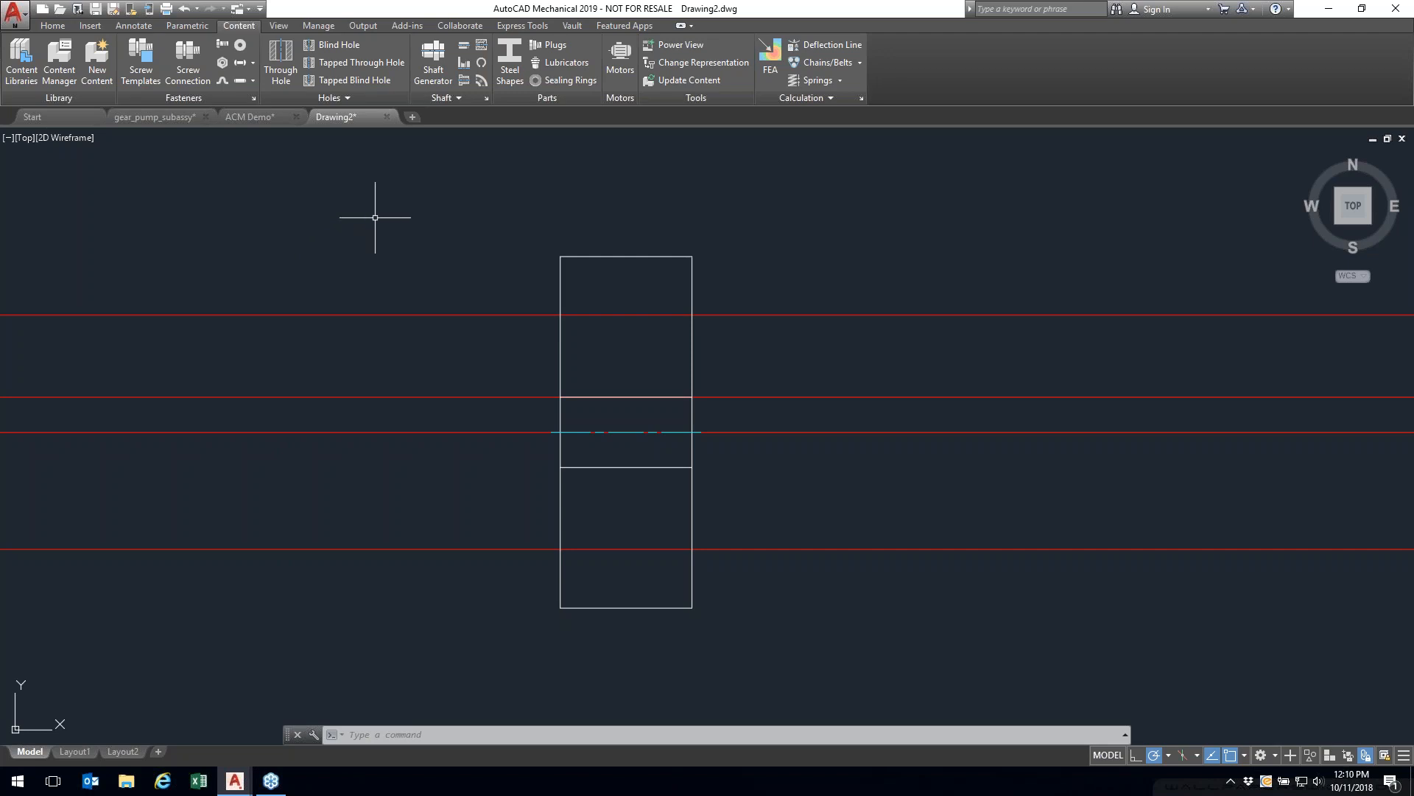
pyautogui.click(355, 98)
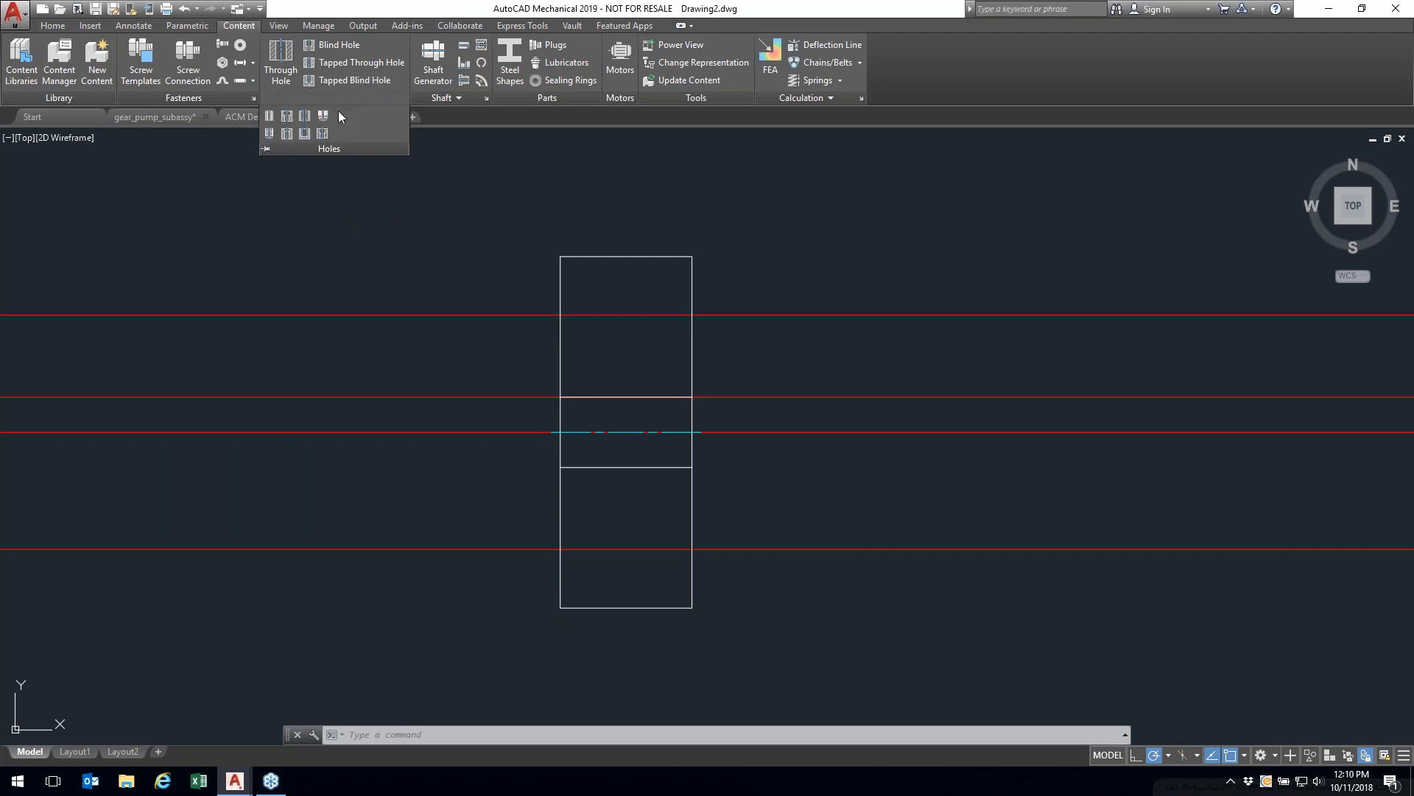
pyautogui.click(288, 115)
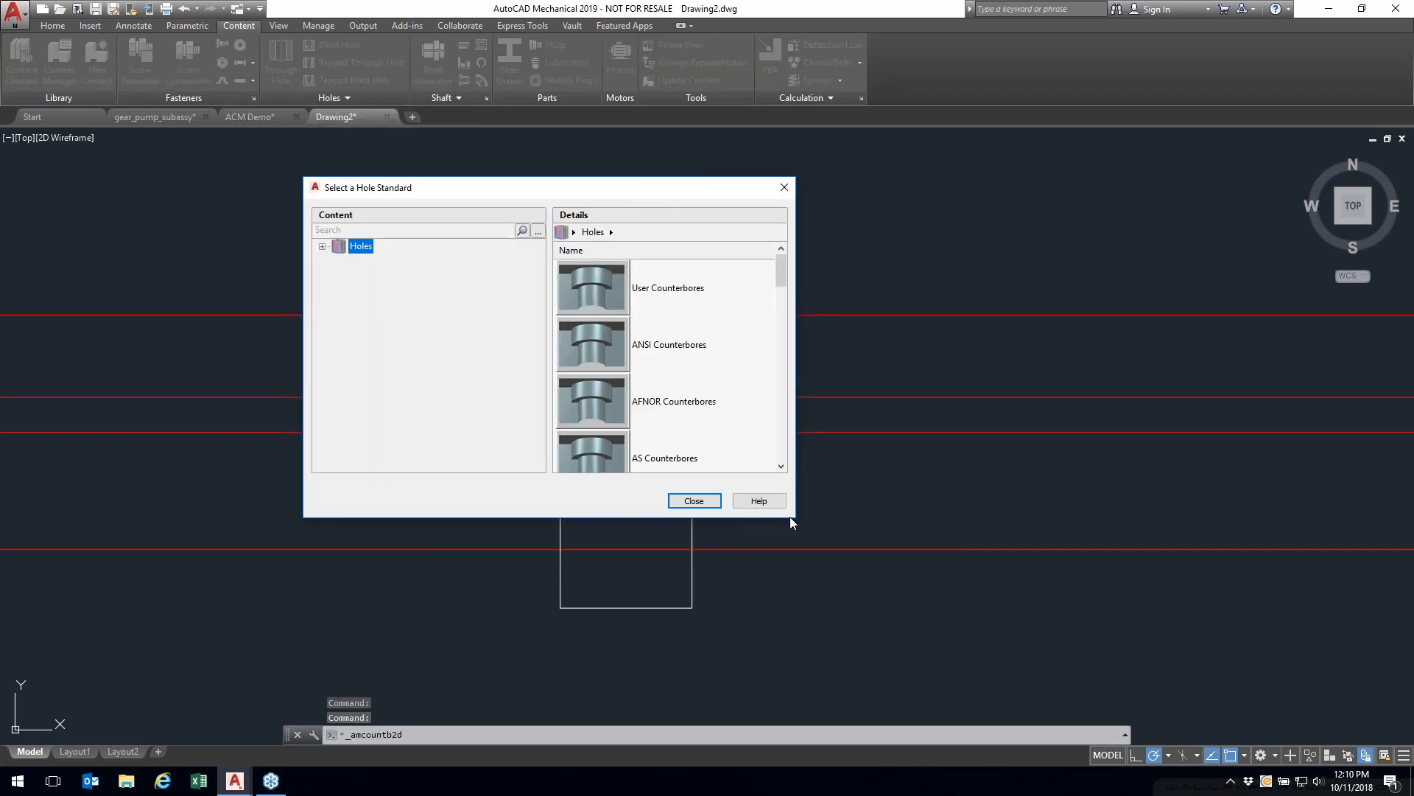
pyautogui.moveTo(794, 517); pyautogui.dragTo(954, 661)
pyautogui.scroll(-3, 860, 425)
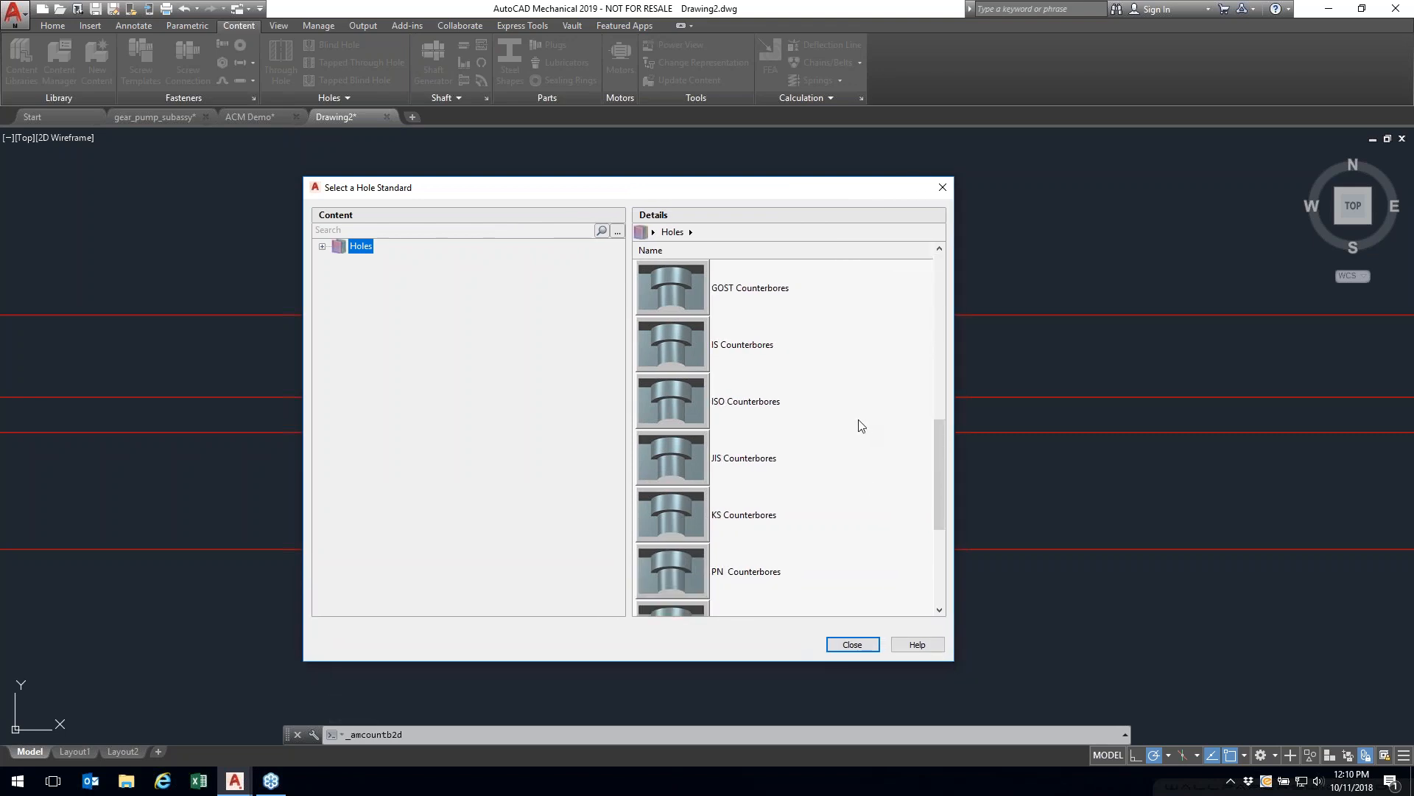
pyautogui.doubleClick(755, 405)
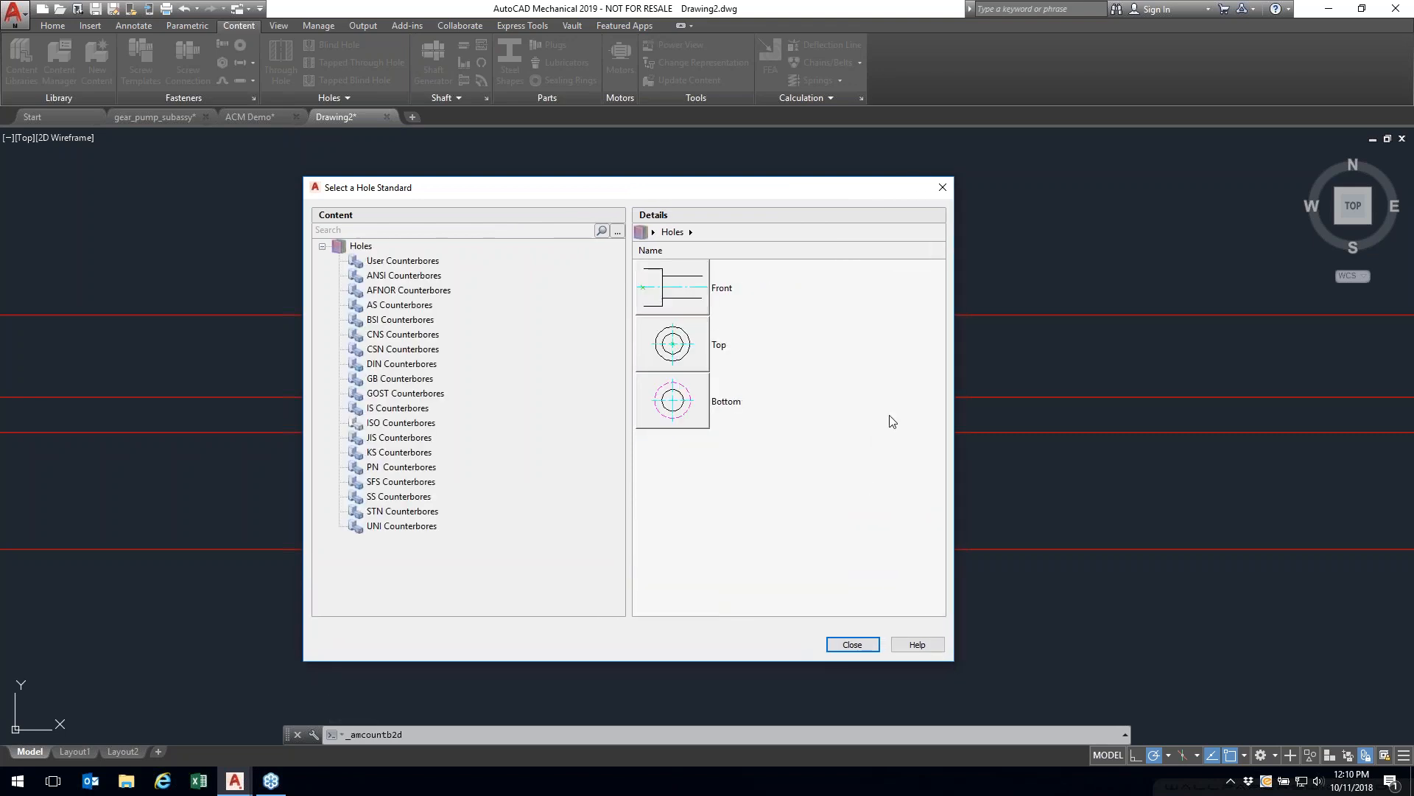
pyautogui.moveTo(684, 197); pyautogui.dragTo(1099, 201)
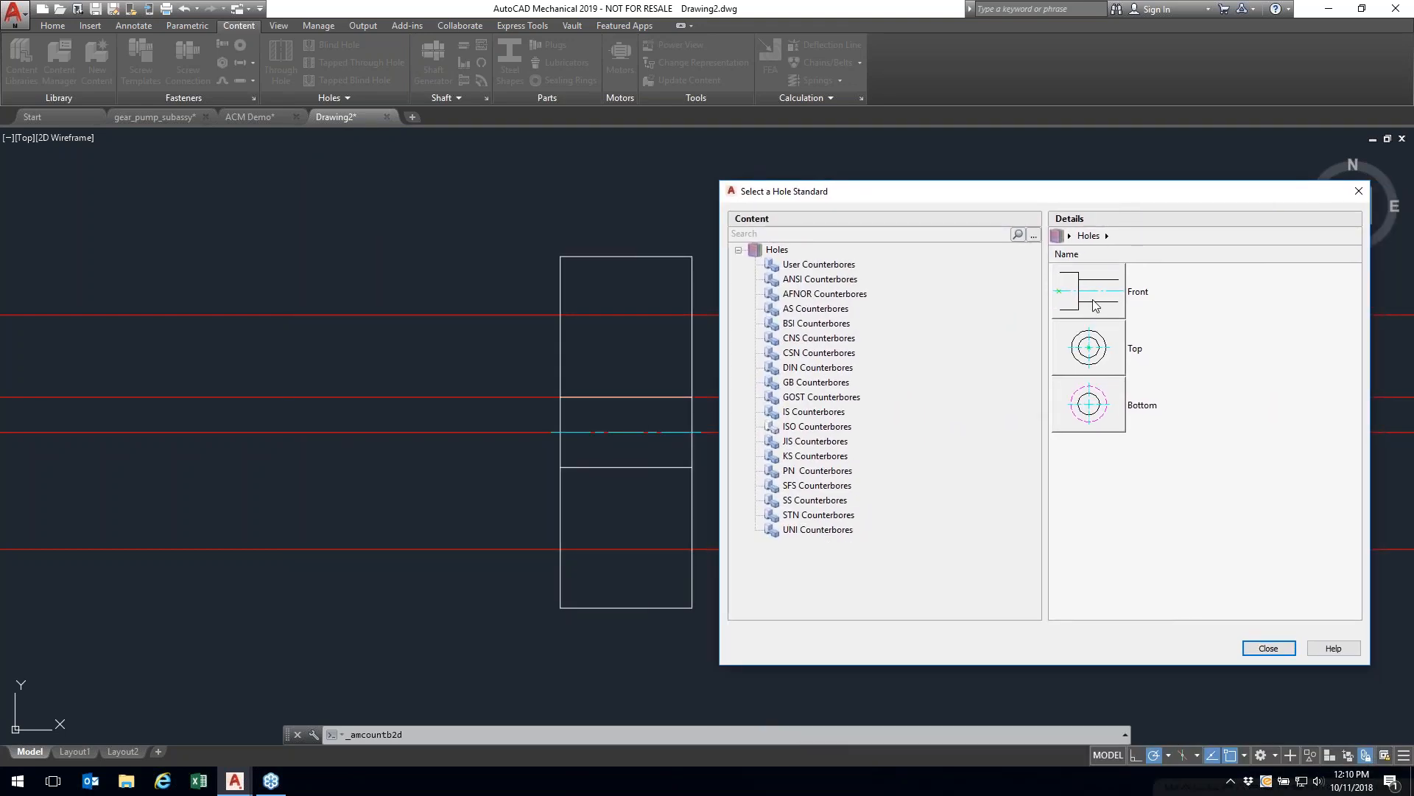
pyautogui.click(1094, 305)
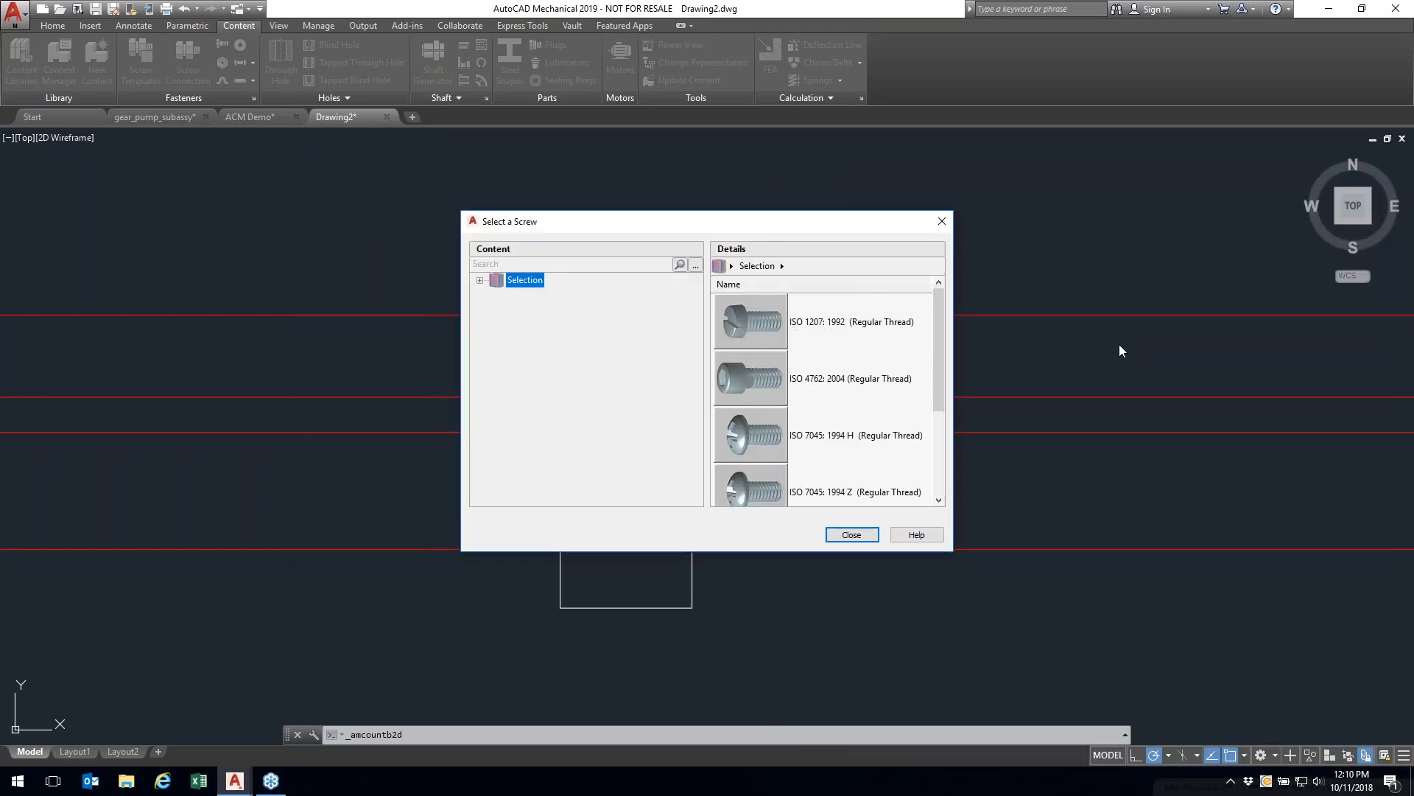
# Step: Choose the ISO 4762: 2004 (Regular Thread) screw in front view with a DIN 974-1: 2008 (R1 regular) counterbore
pyautogui.click(777, 380)
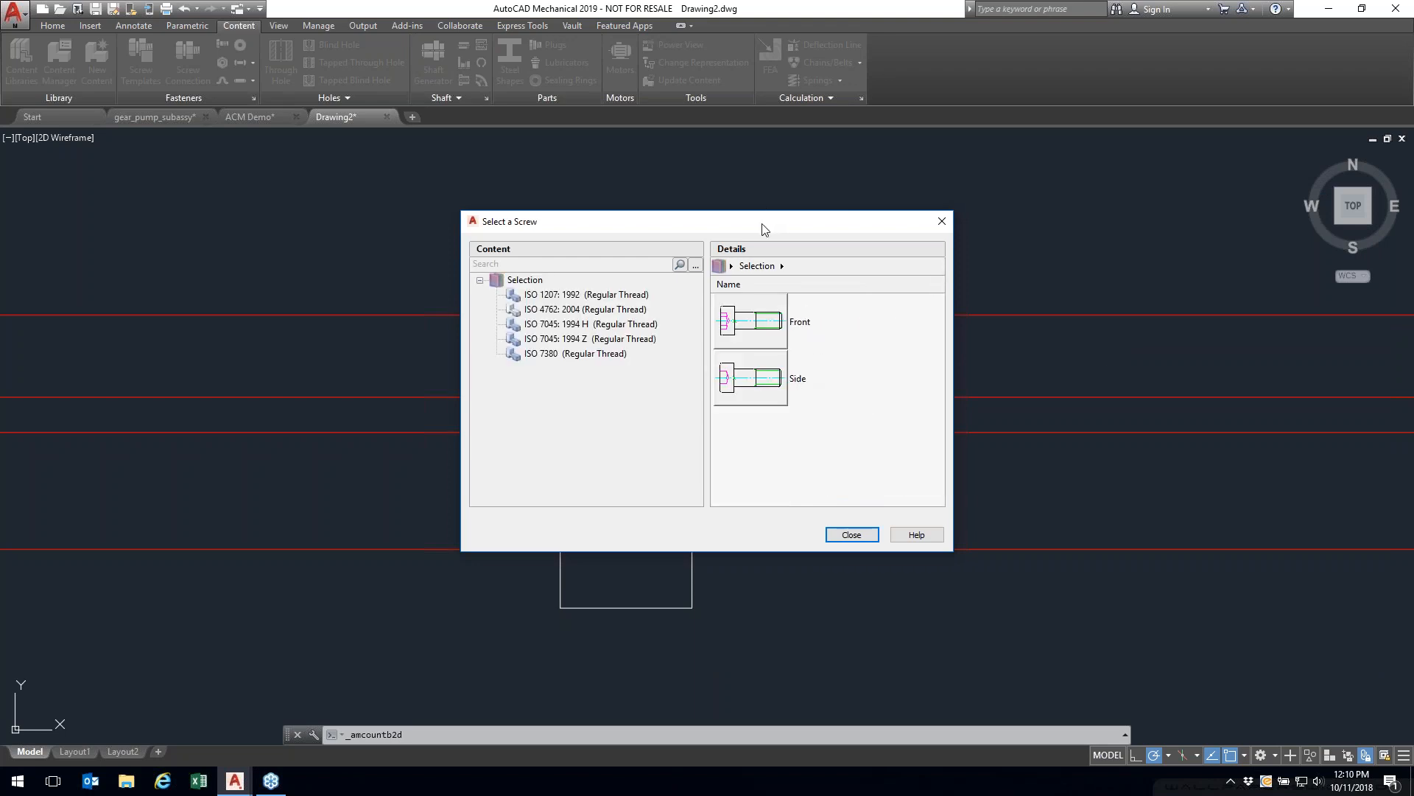
pyautogui.moveTo(768, 229); pyautogui.dragTo(338, 285)
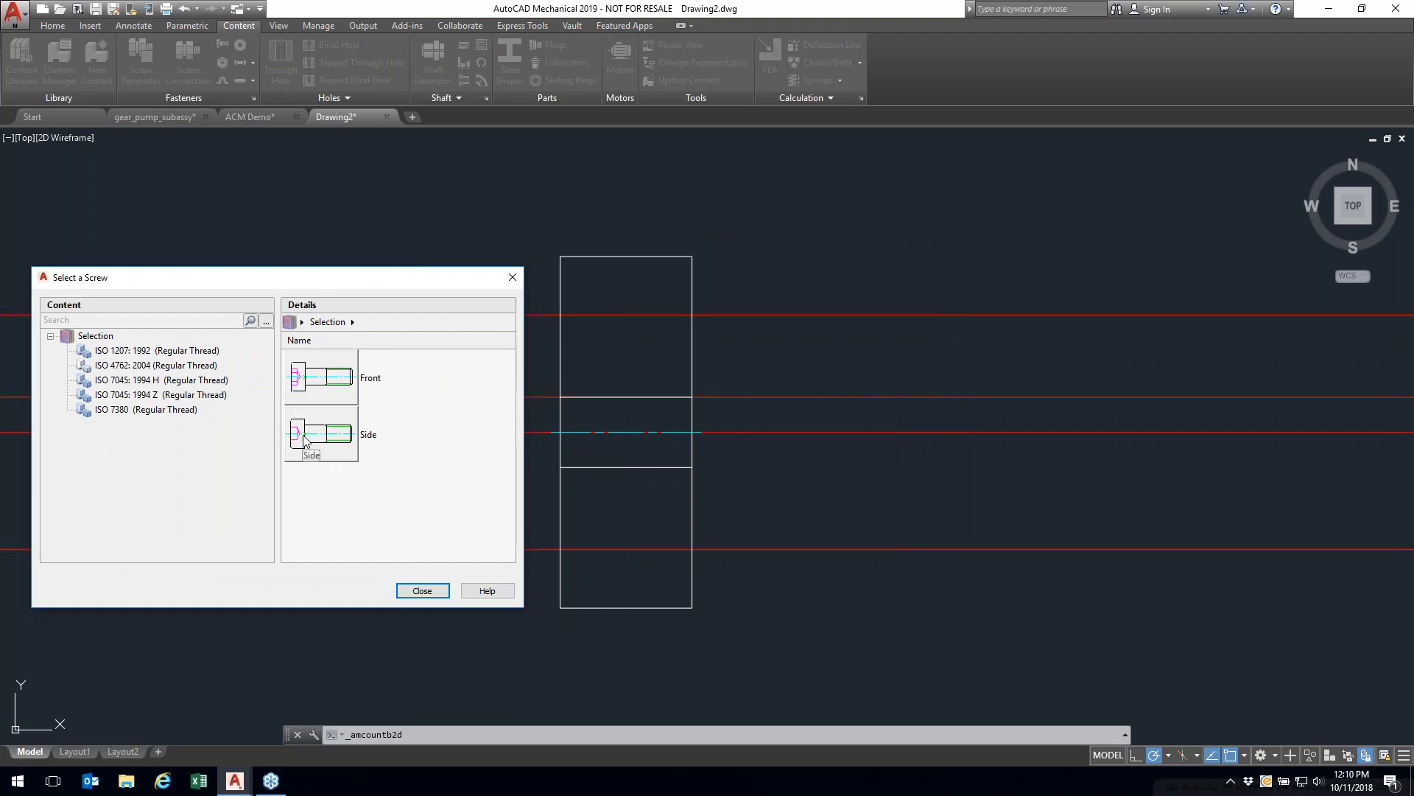
pyautogui.click(310, 394)
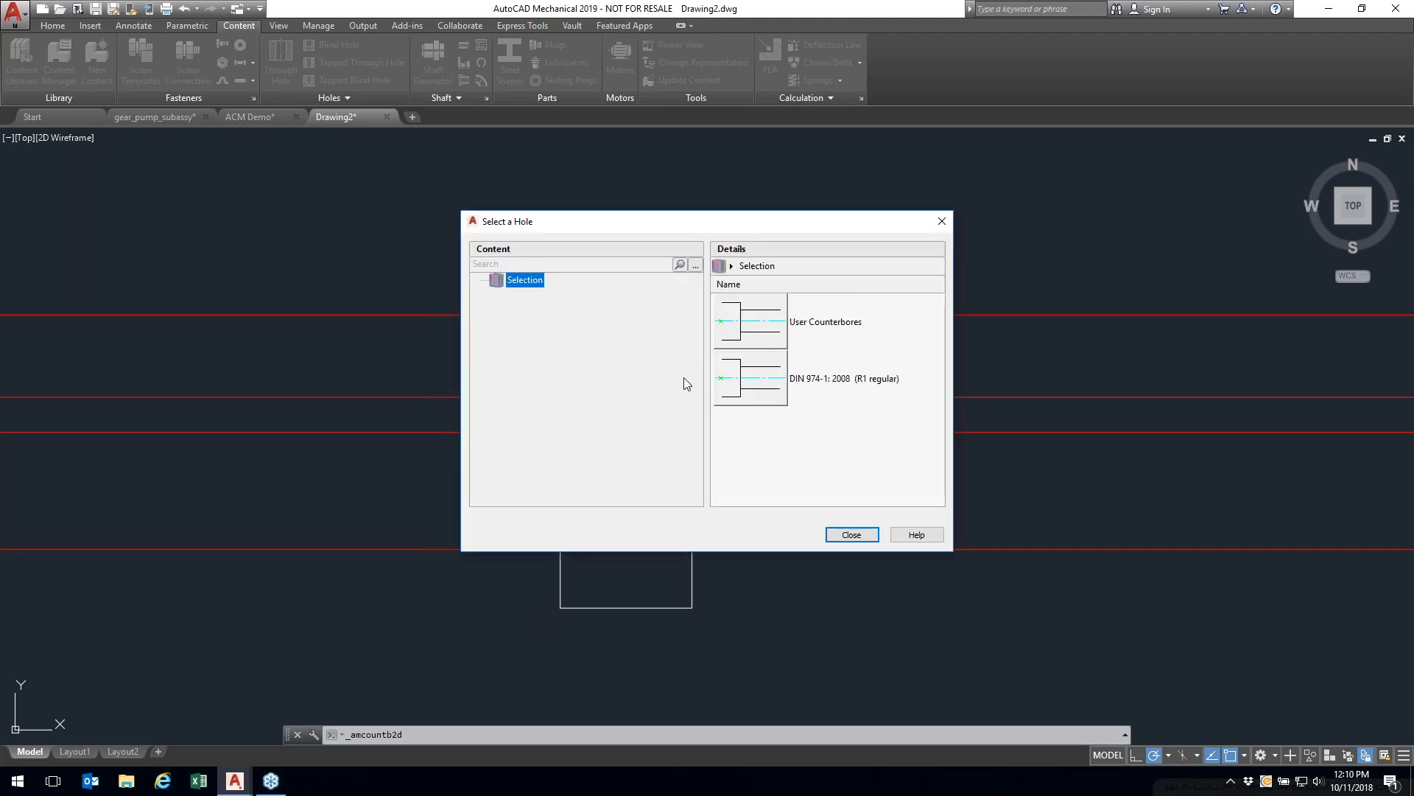
pyautogui.click(757, 380)
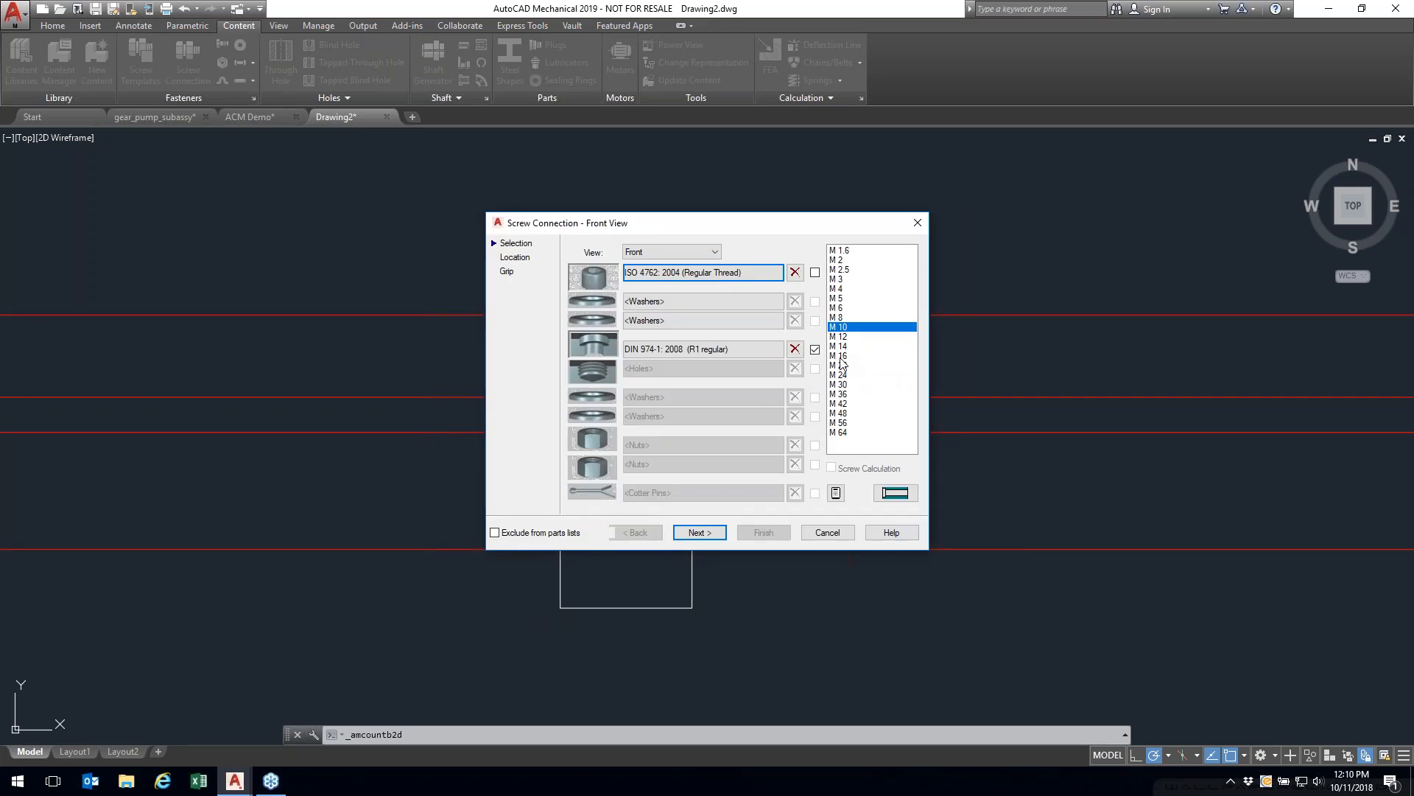
pyautogui.moveTo(622, 226); pyautogui.dragTo(839, 179)
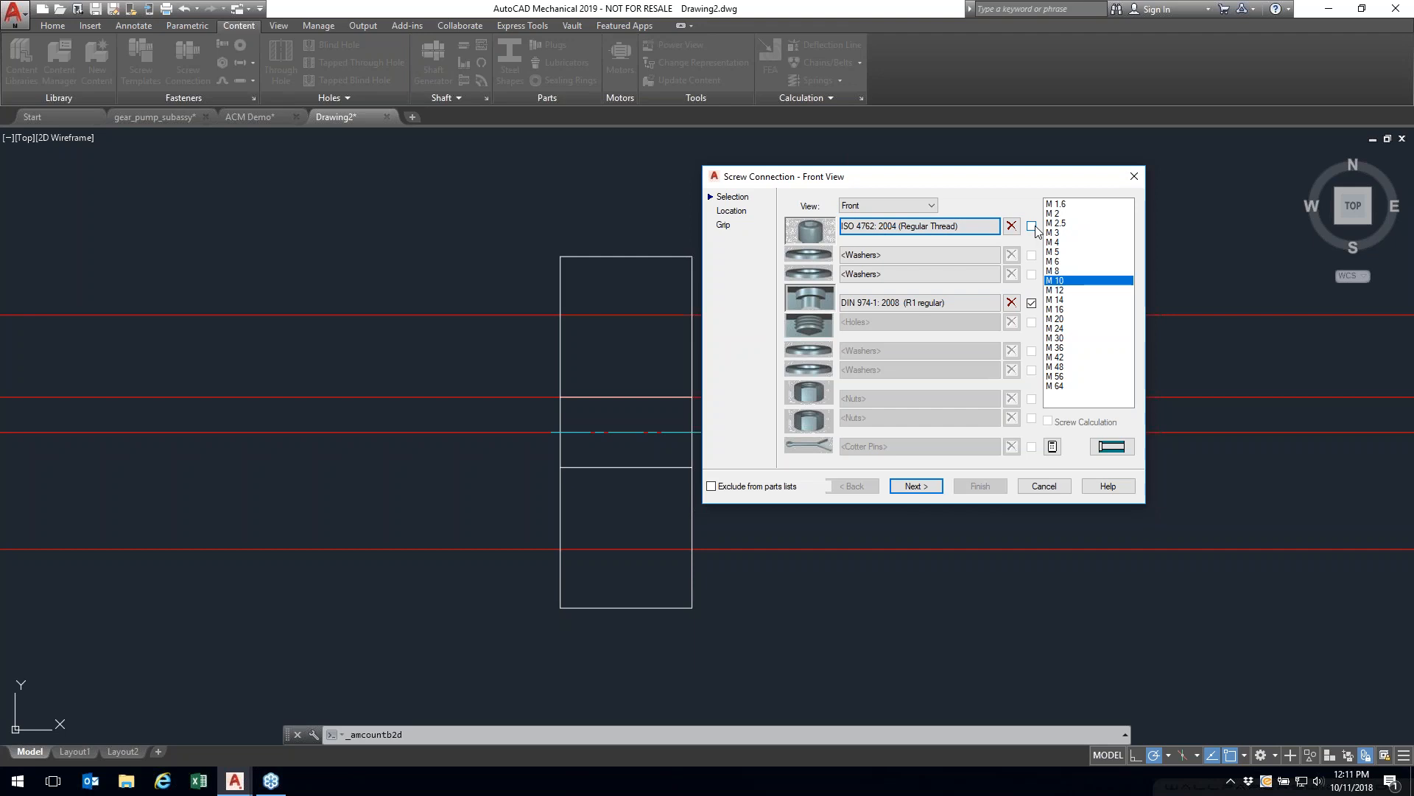
# Step: Choose size M 12 and place the counterbored hole along the upper construction line, from the rectangle's right edge to its left edge
pyautogui.click(1065, 291)
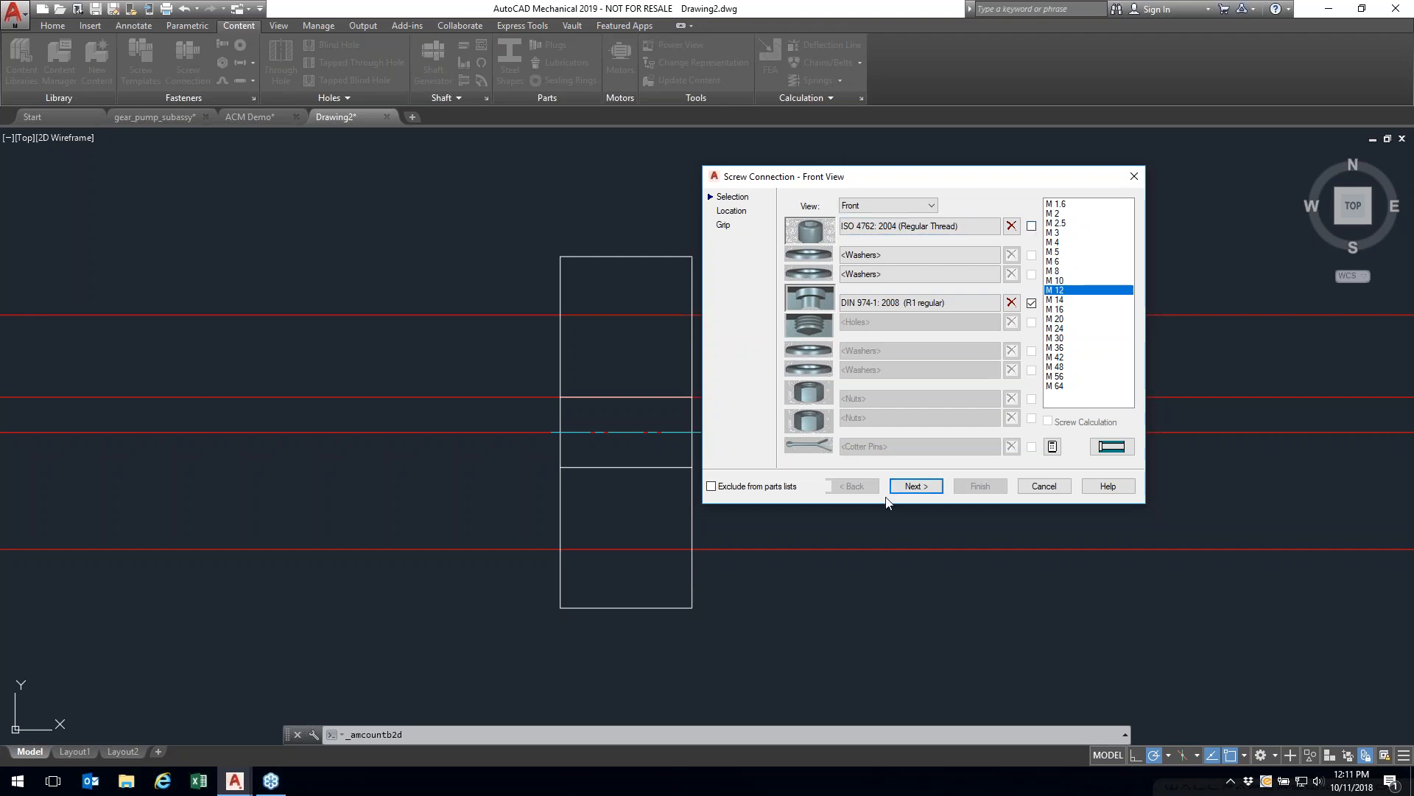
pyautogui.click(917, 486)
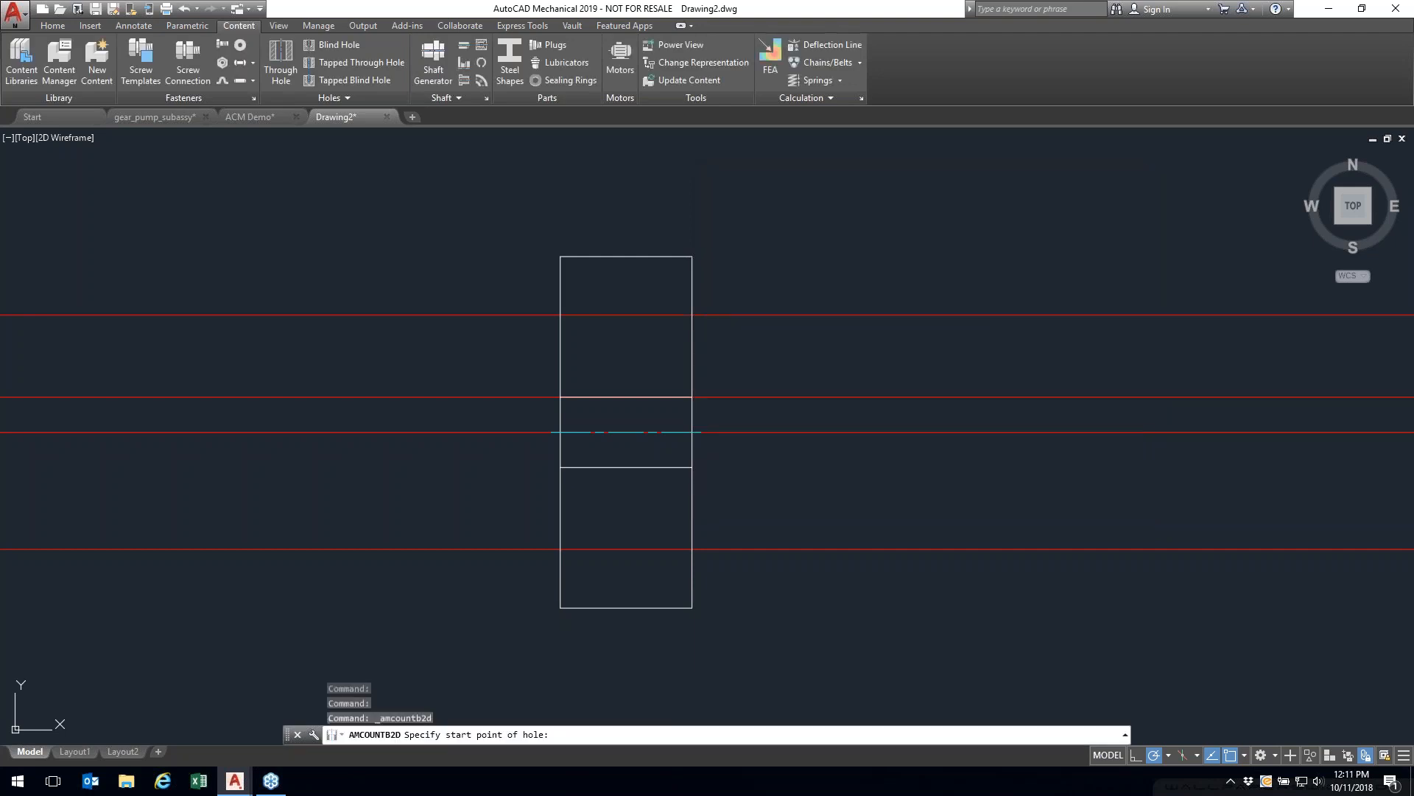
pyautogui.click(692, 314)
pyautogui.click(560, 315)
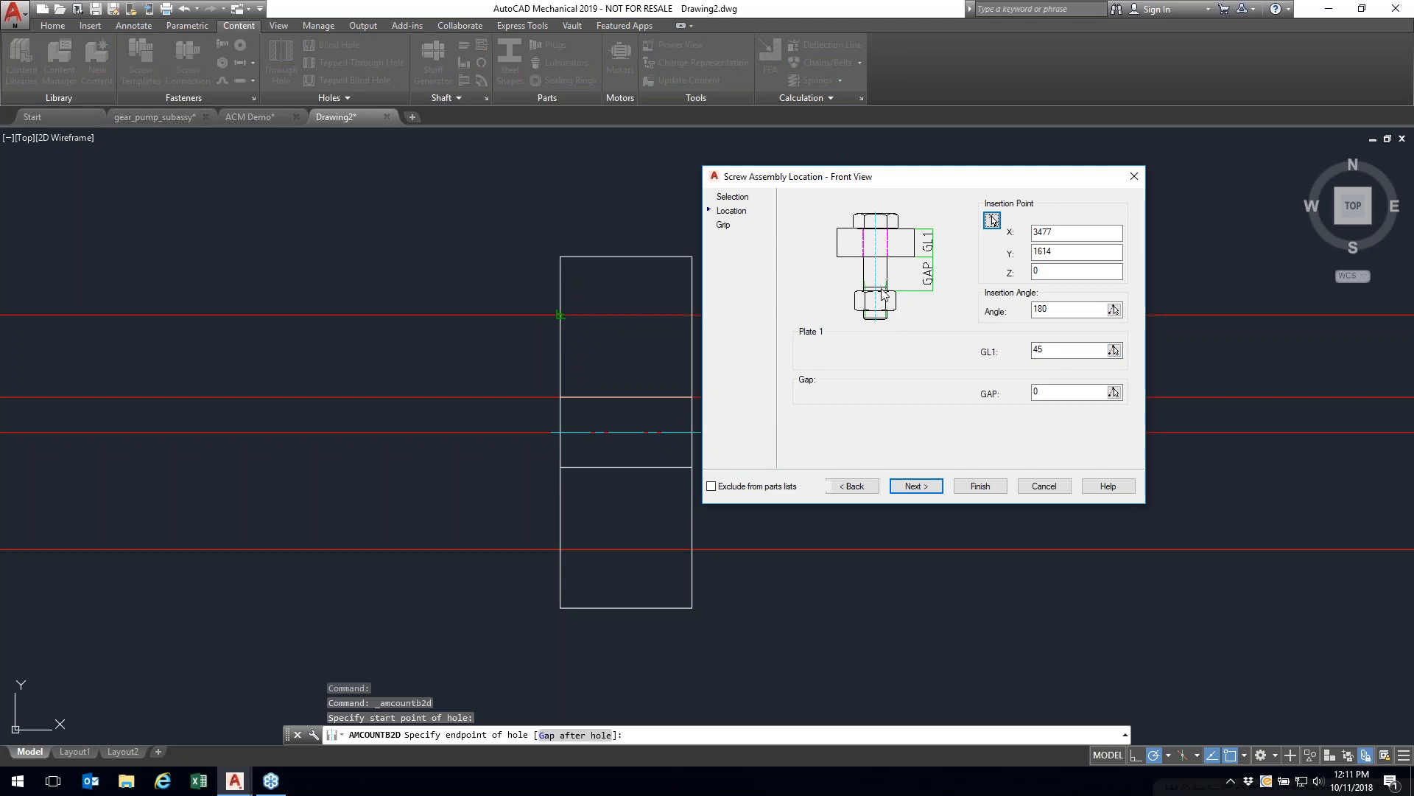
pyautogui.click(1043, 349)
pyautogui.click(979, 487)
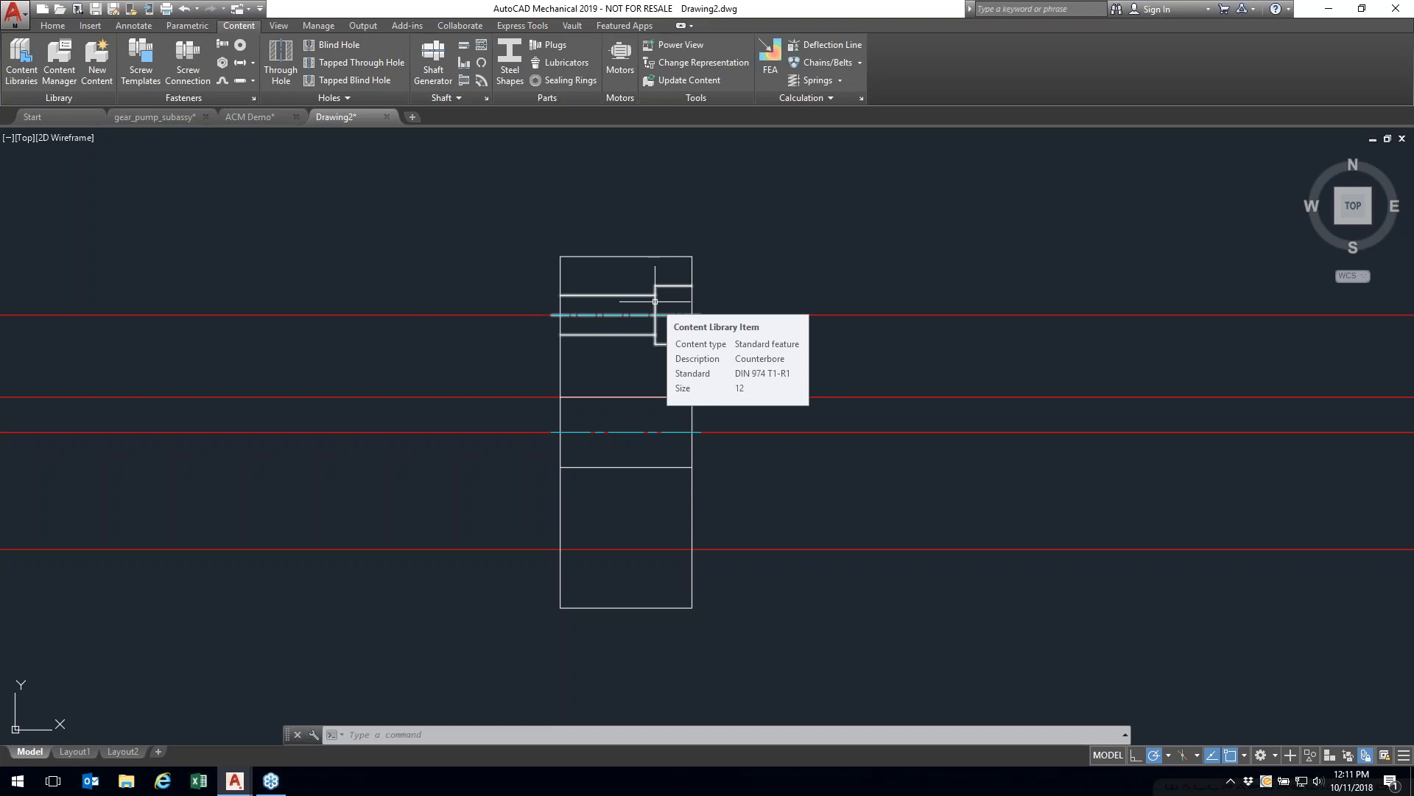
# Step: Edit the upper counterbored hole, keeping its M 12 size and location, and set its grip representation to Hidden
pyautogui.rightClick(778, 273)
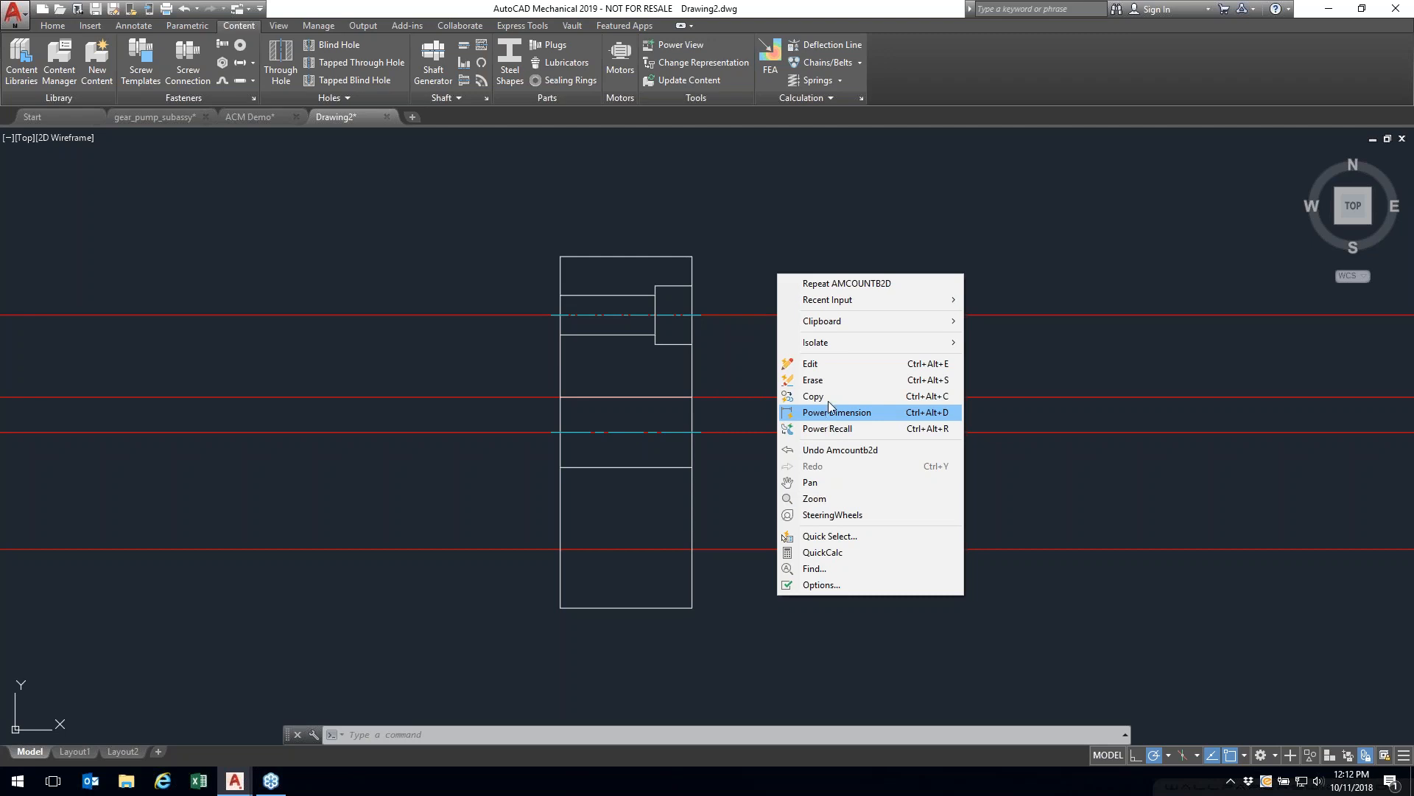
pyautogui.click(827, 364)
pyautogui.click(692, 295)
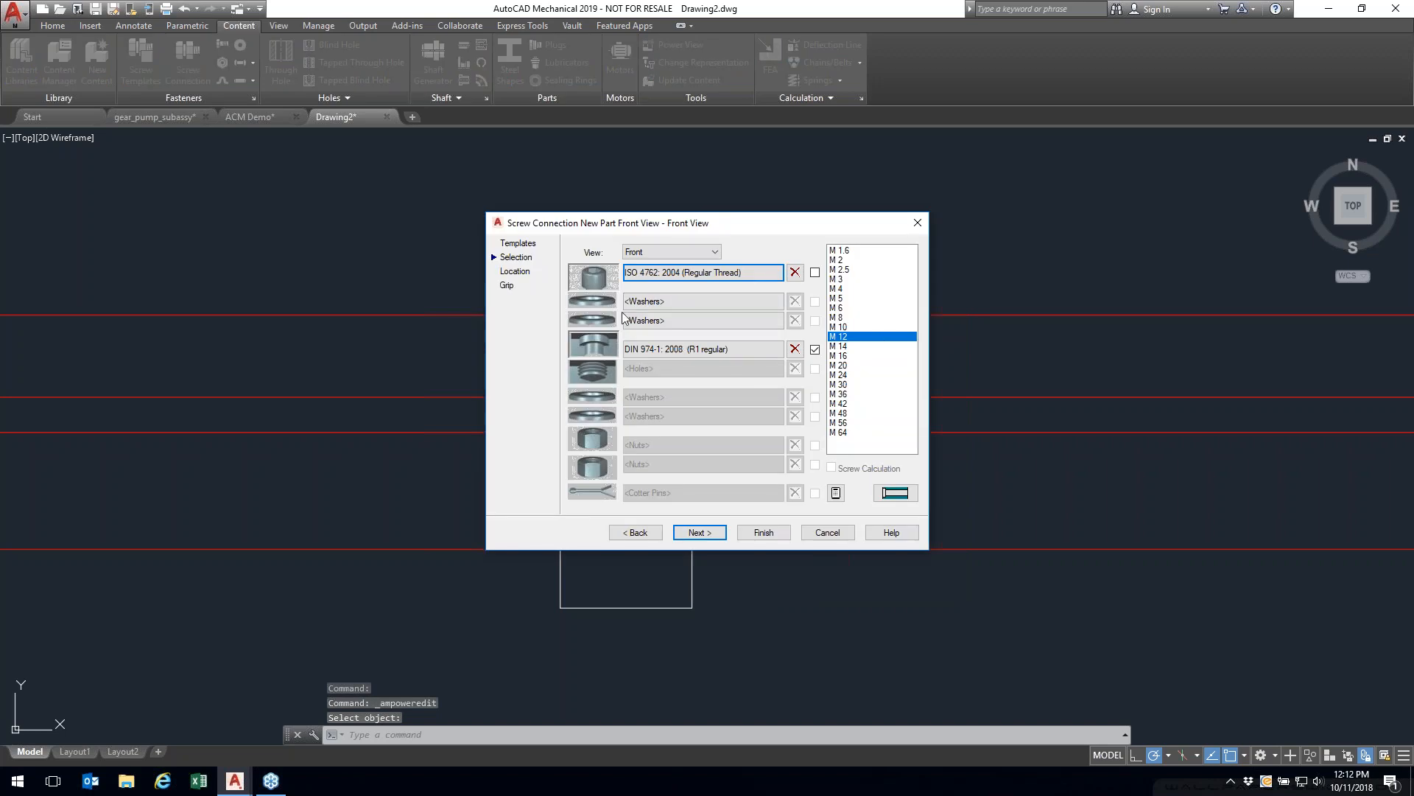
pyautogui.click(698, 533)
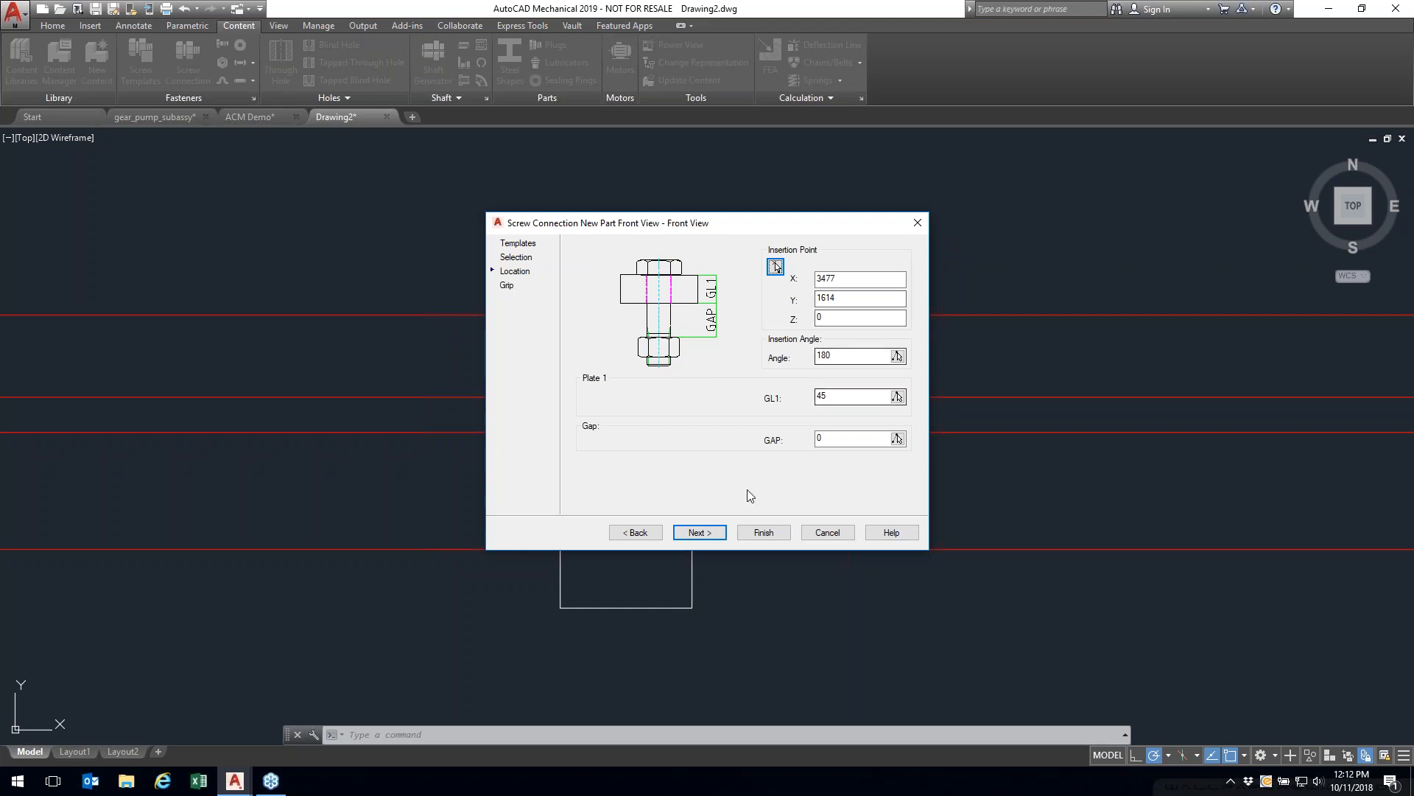
pyautogui.click(713, 534)
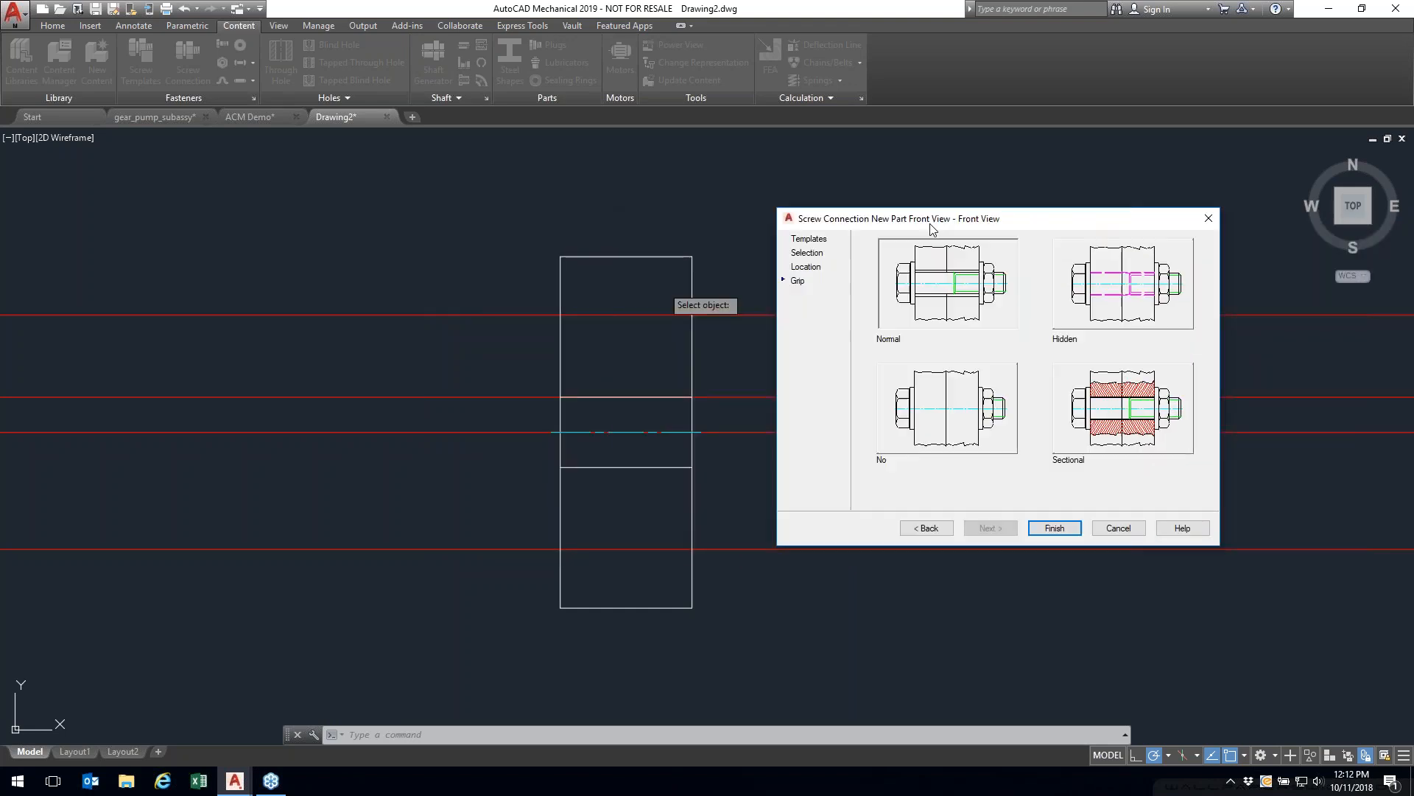
pyautogui.click(1116, 302)
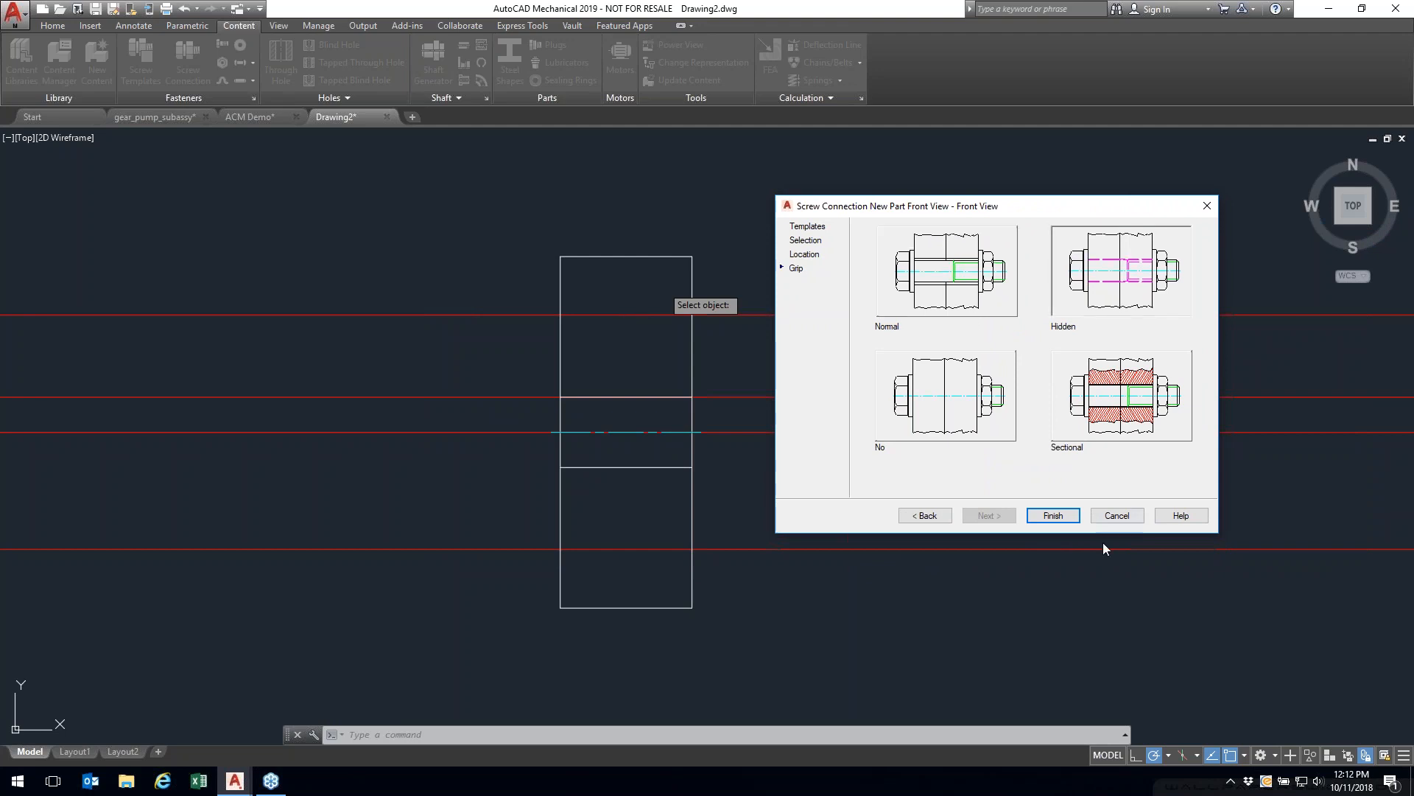
pyautogui.click(1043, 517)
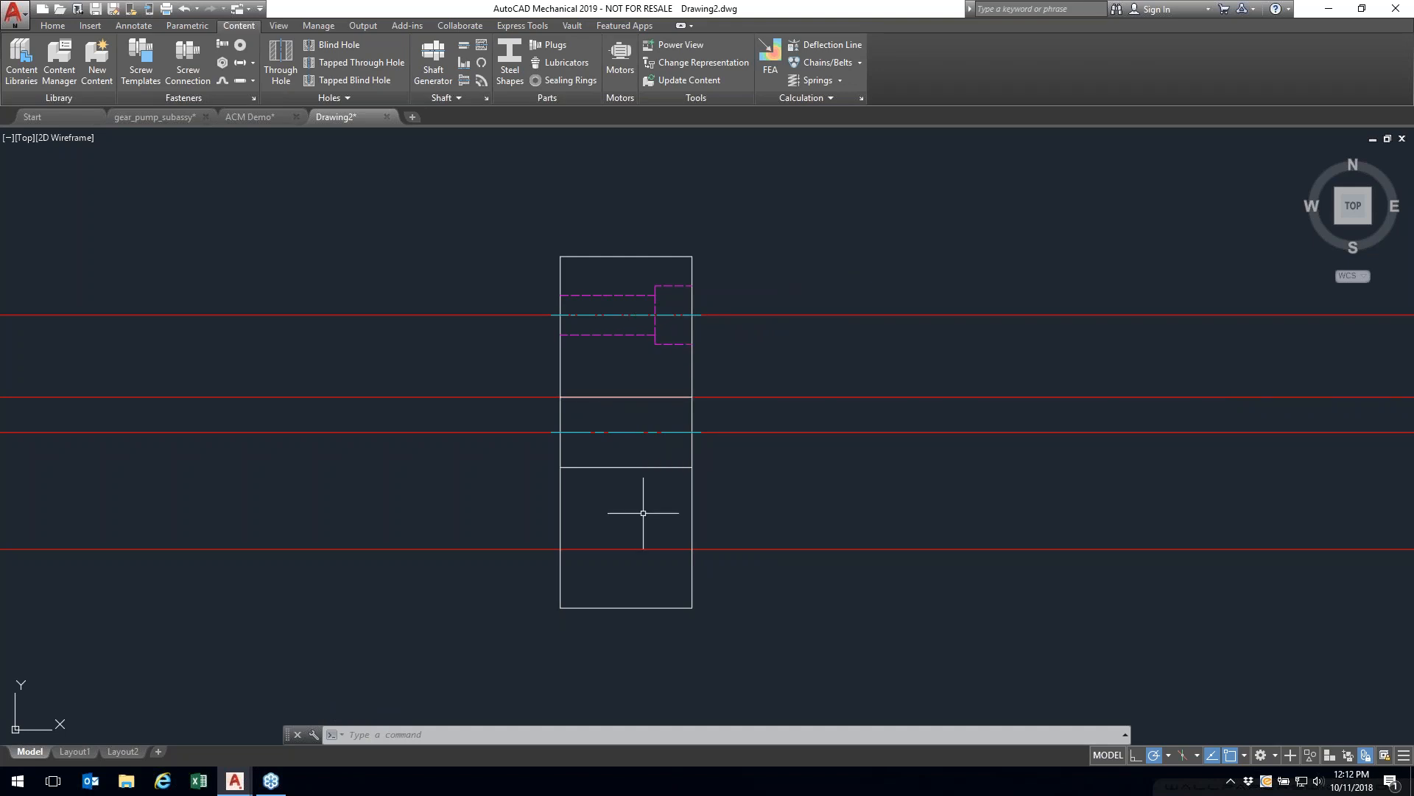
# Step: Copy the hidden counterbored hole onto the lower construction line, running from the rectangle's right edge to its left edge
pyautogui.rightClick(851, 229)
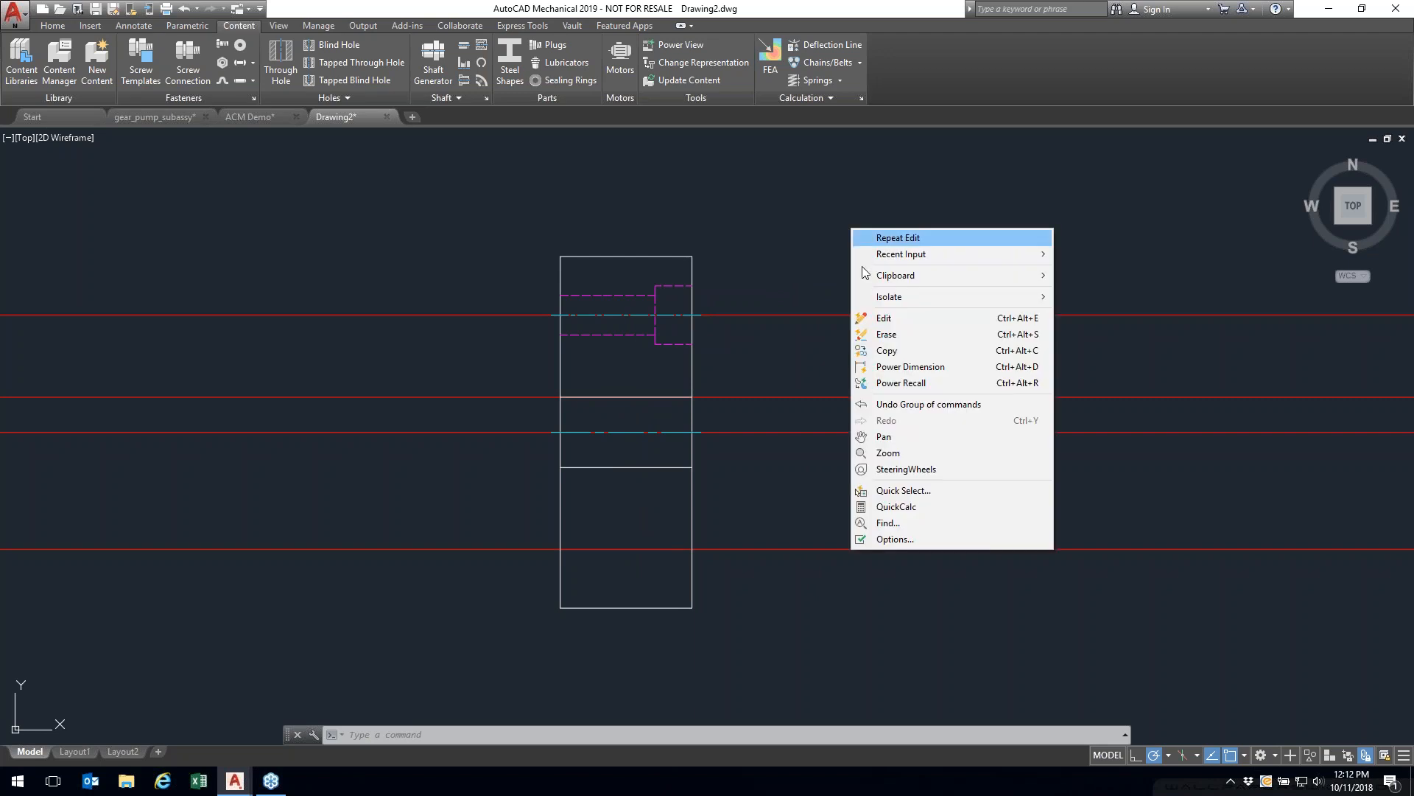
pyautogui.click(893, 357)
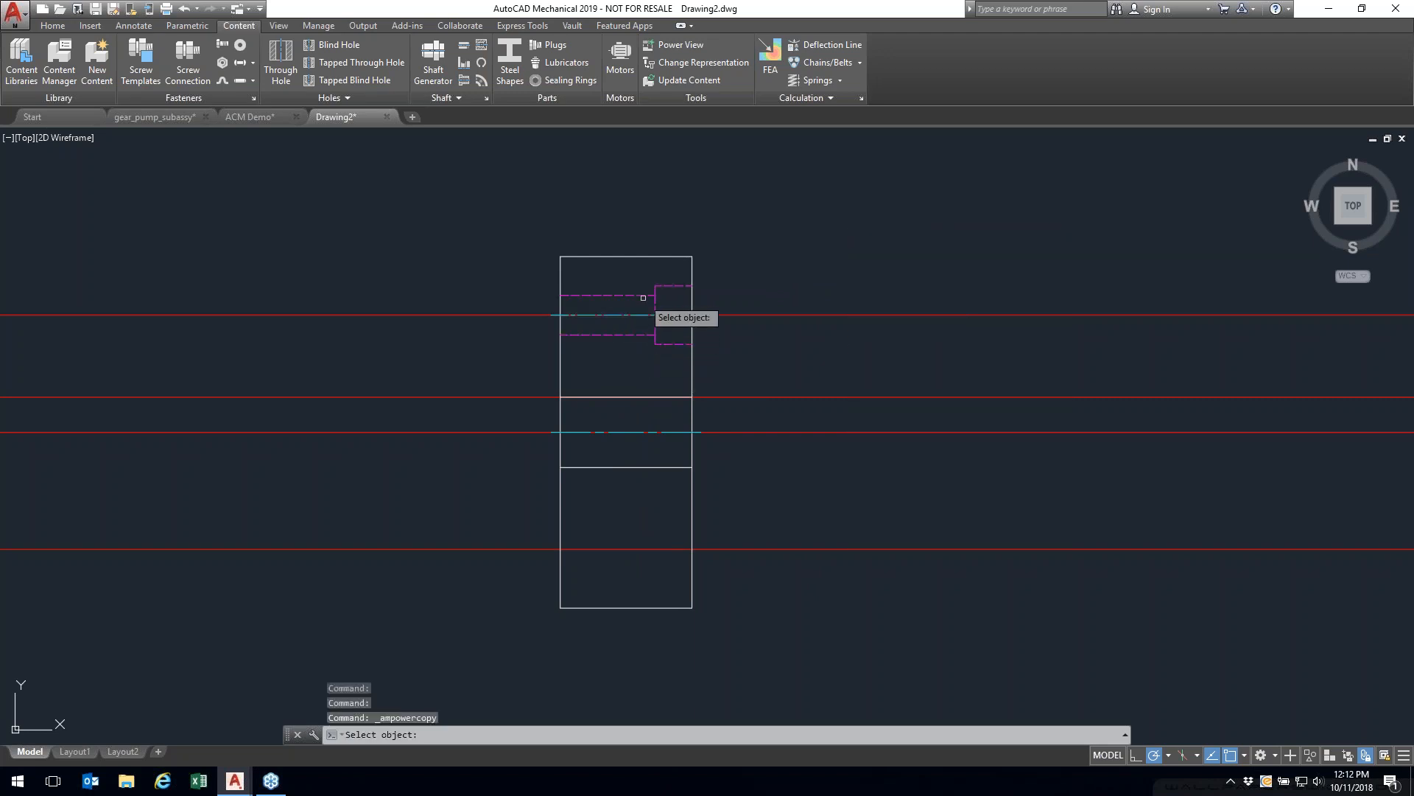
pyautogui.click(656, 317)
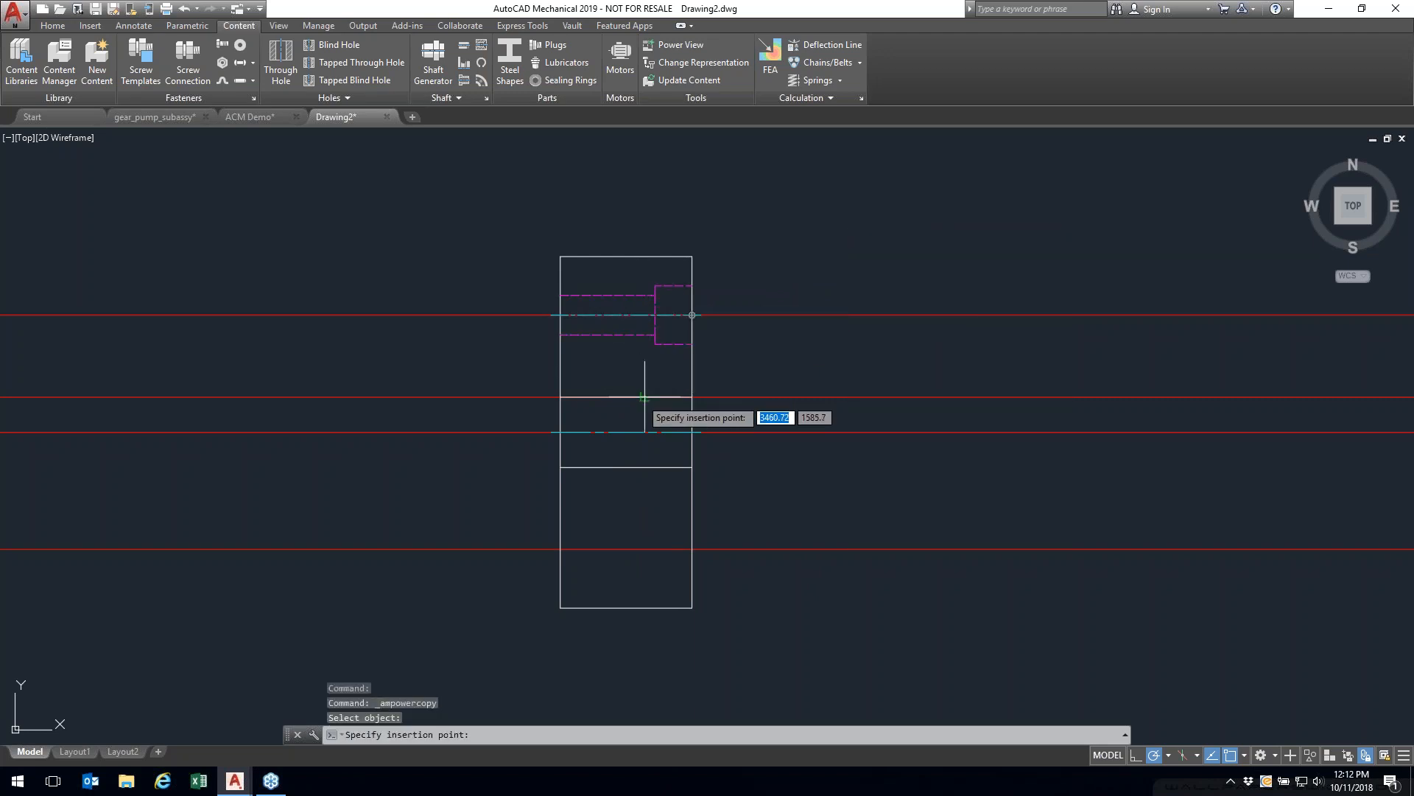
pyautogui.click(692, 548)
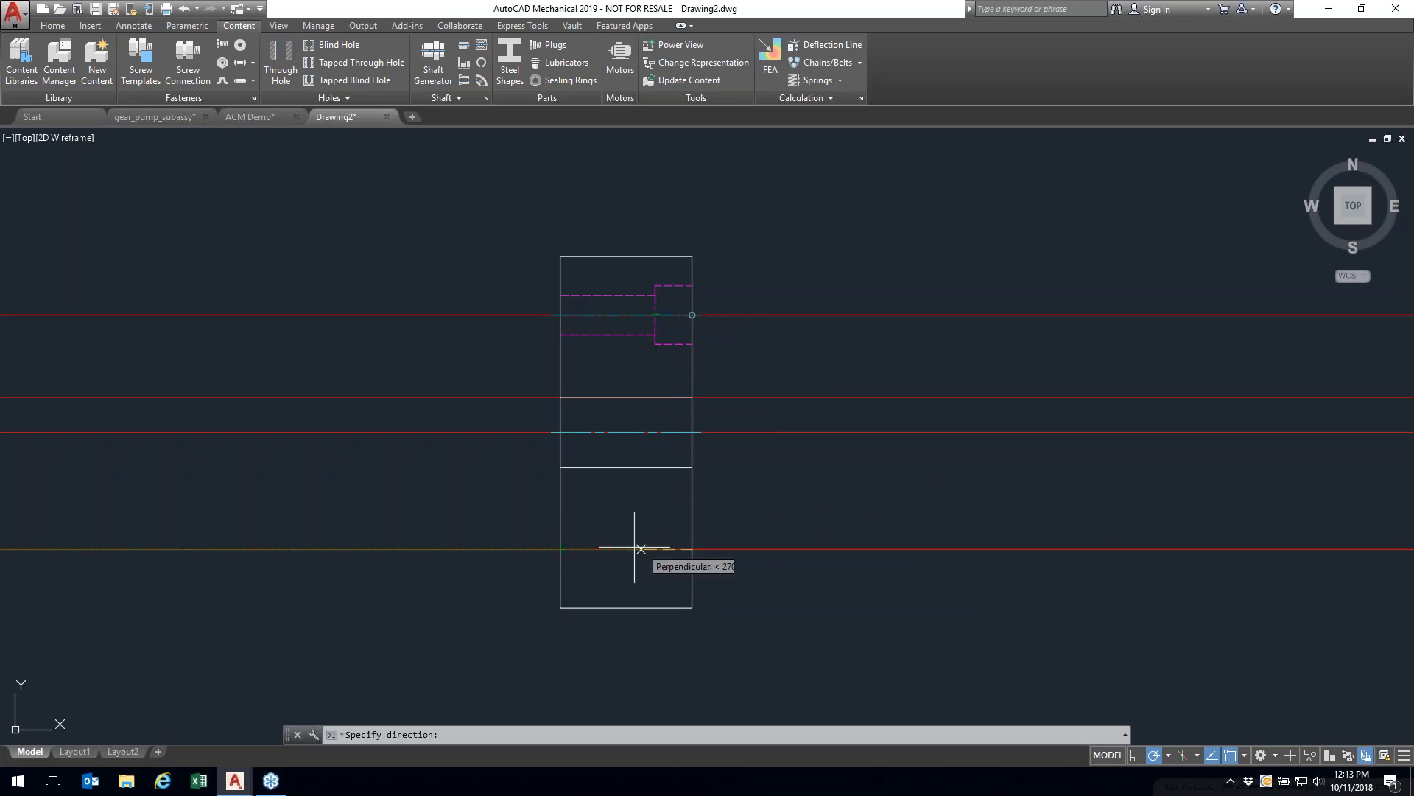
pyautogui.click(560, 549)
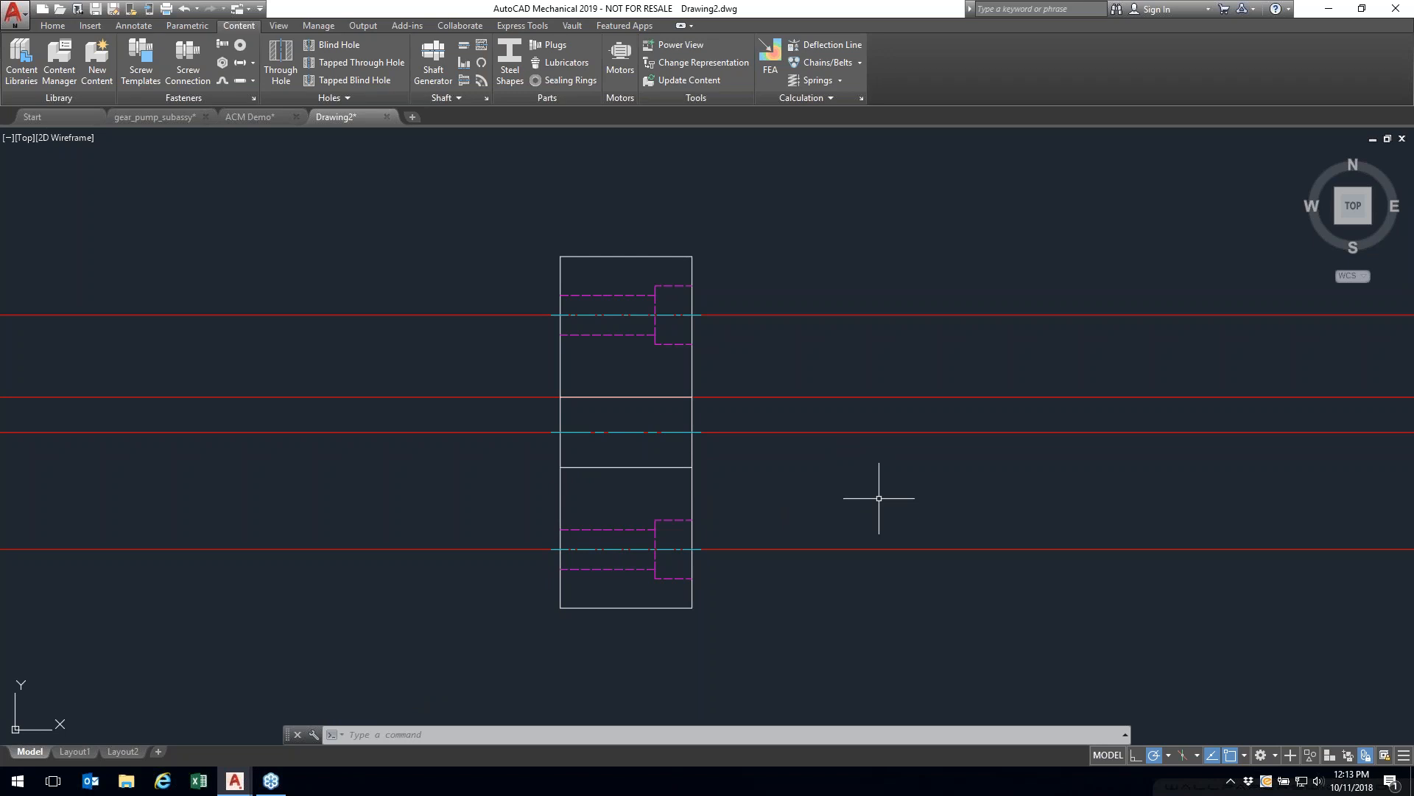
# Step: Erase all construction lines from the drawing
pyautogui.click(67, 28)
pyautogui.click(277, 79)
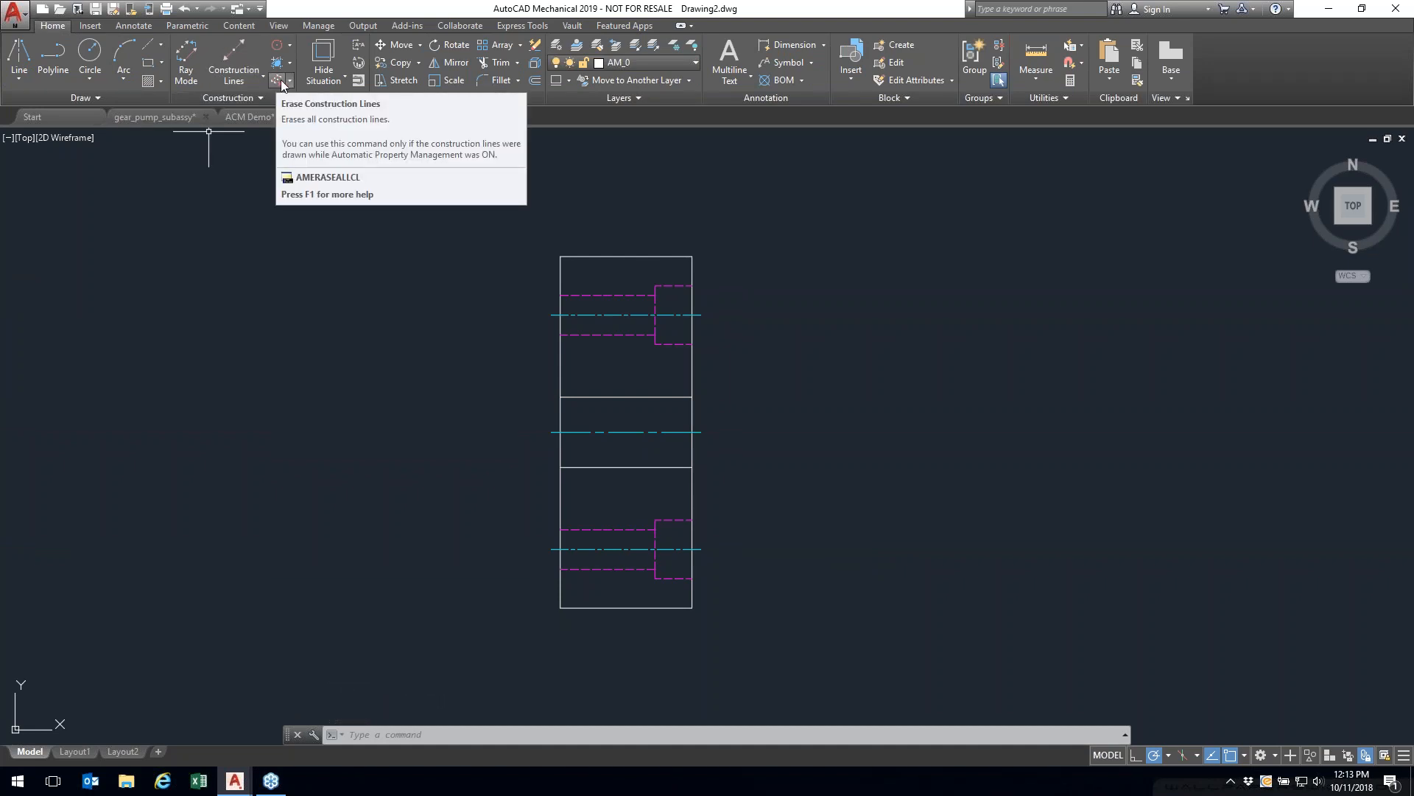
pyautogui.click(242, 84)
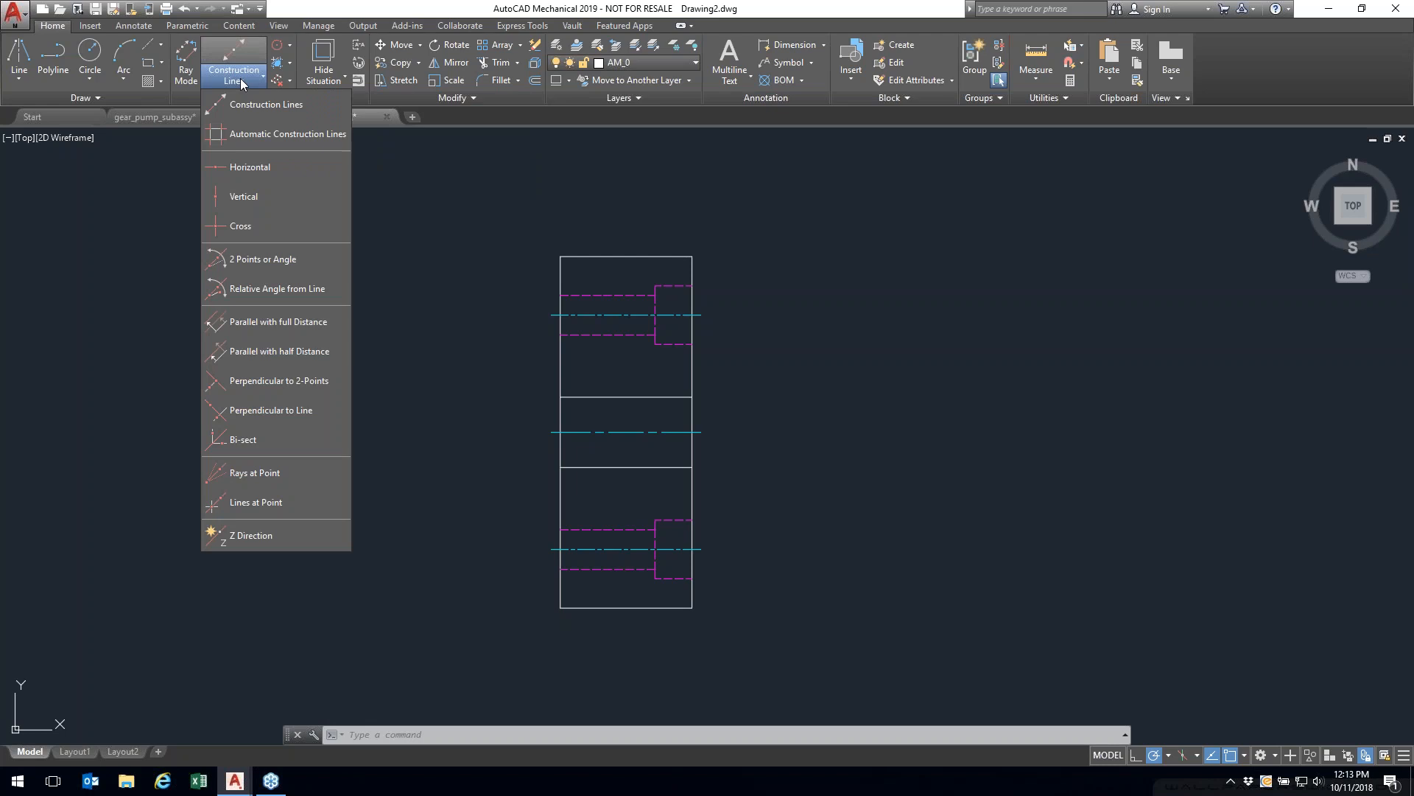
pyautogui.click(241, 84)
# Step: Turn projection on and place its origin right of the part, level with the top edge, with the diagonal pointing down to the right
pyautogui.click(280, 96)
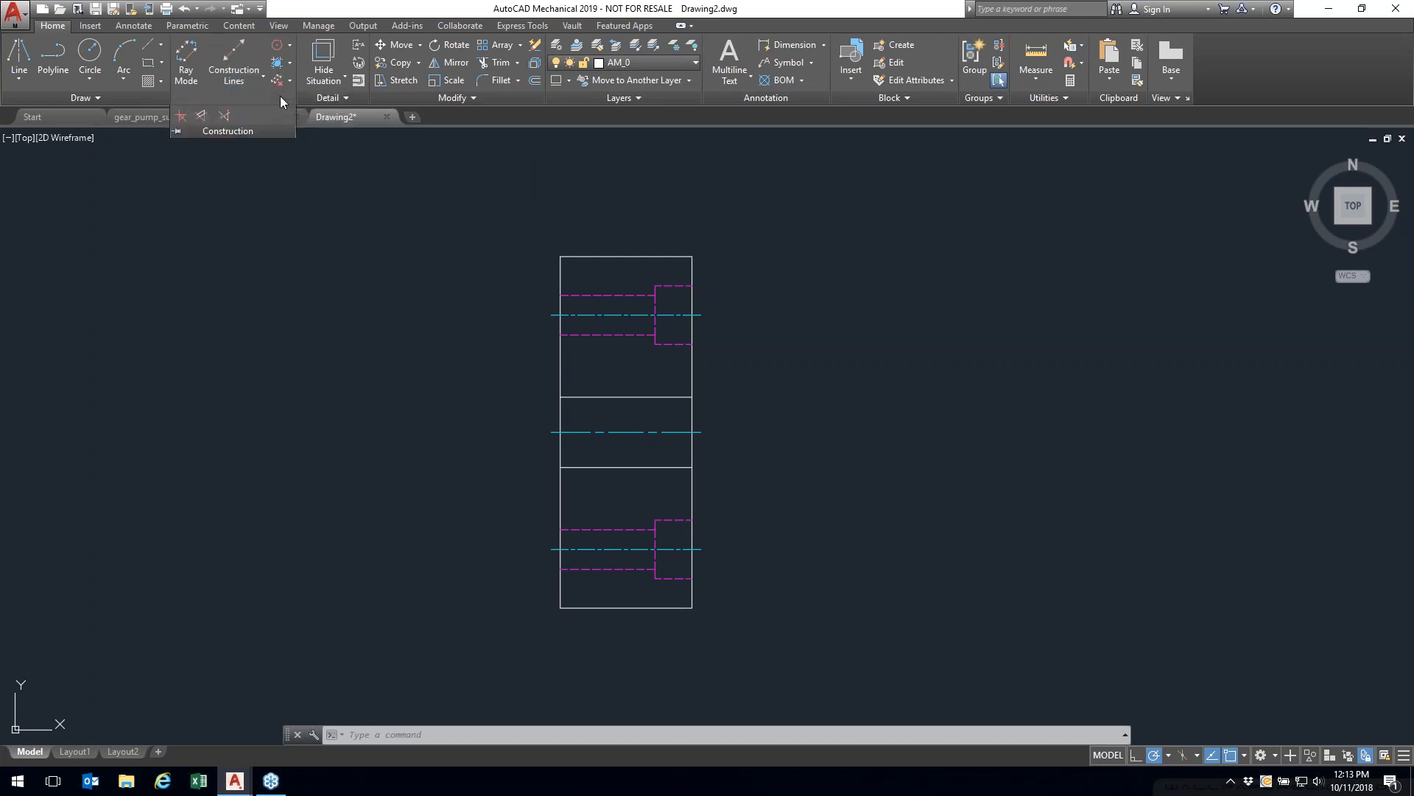
pyautogui.click(178, 119)
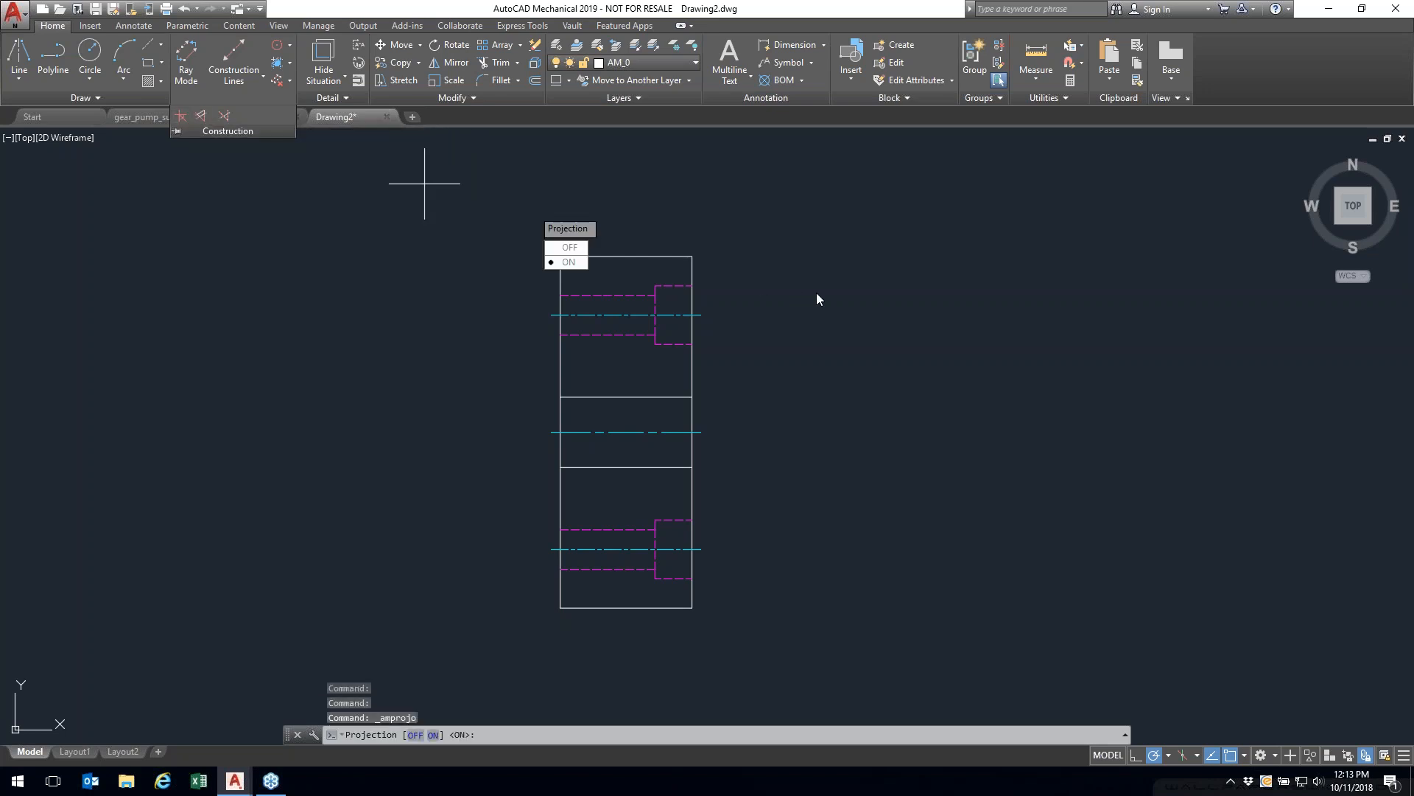
pyautogui.click(567, 262)
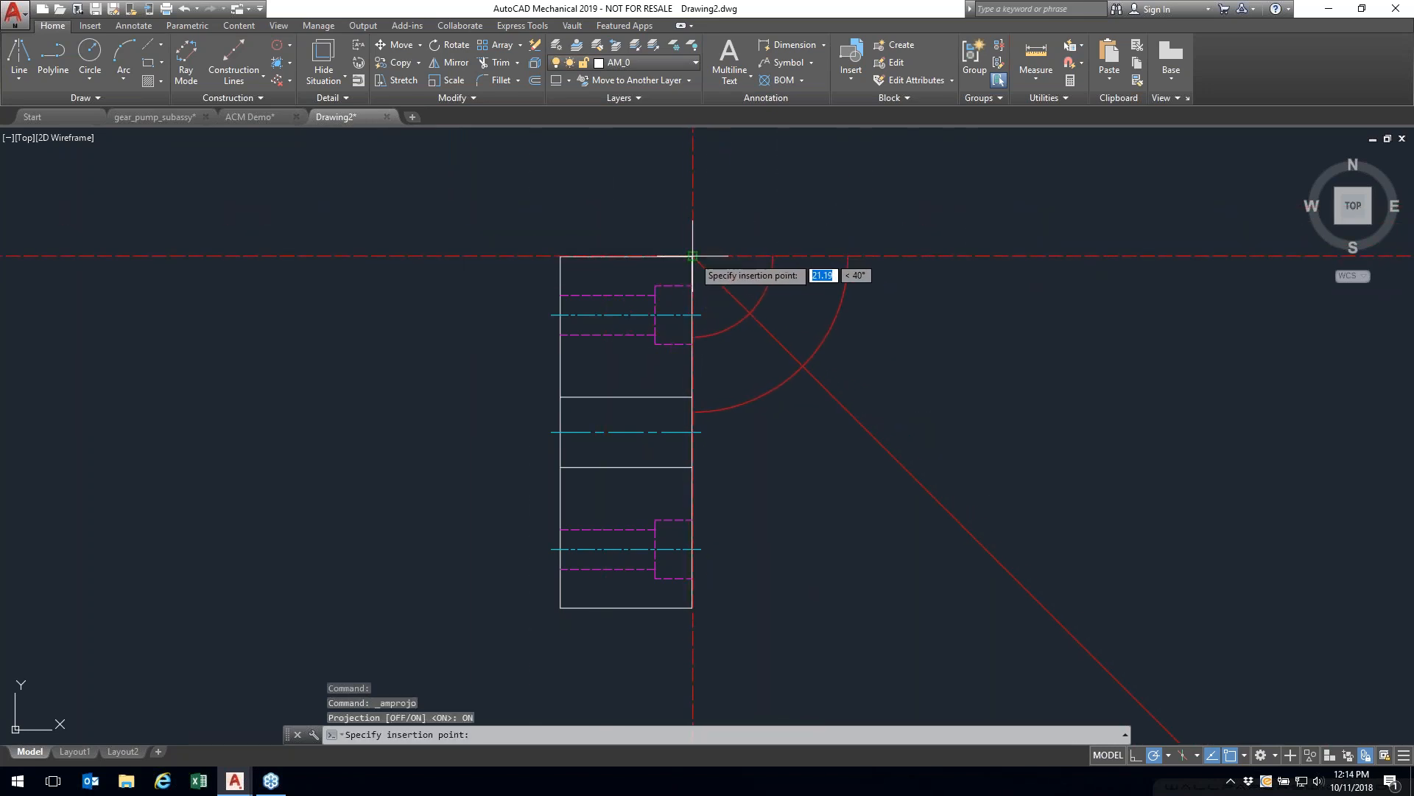
pyautogui.scroll(3, 732, 283)
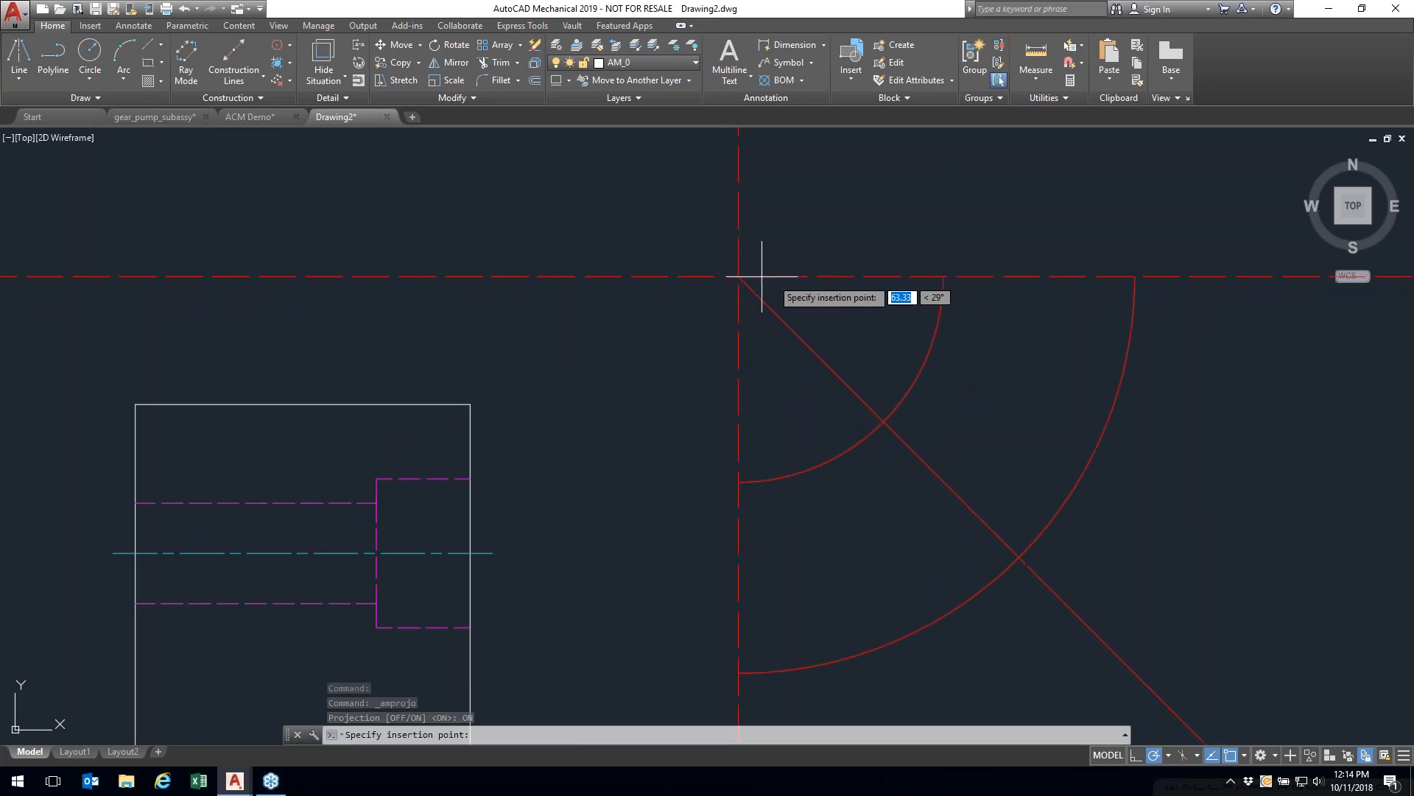
pyautogui.scroll(-3, 900, 295)
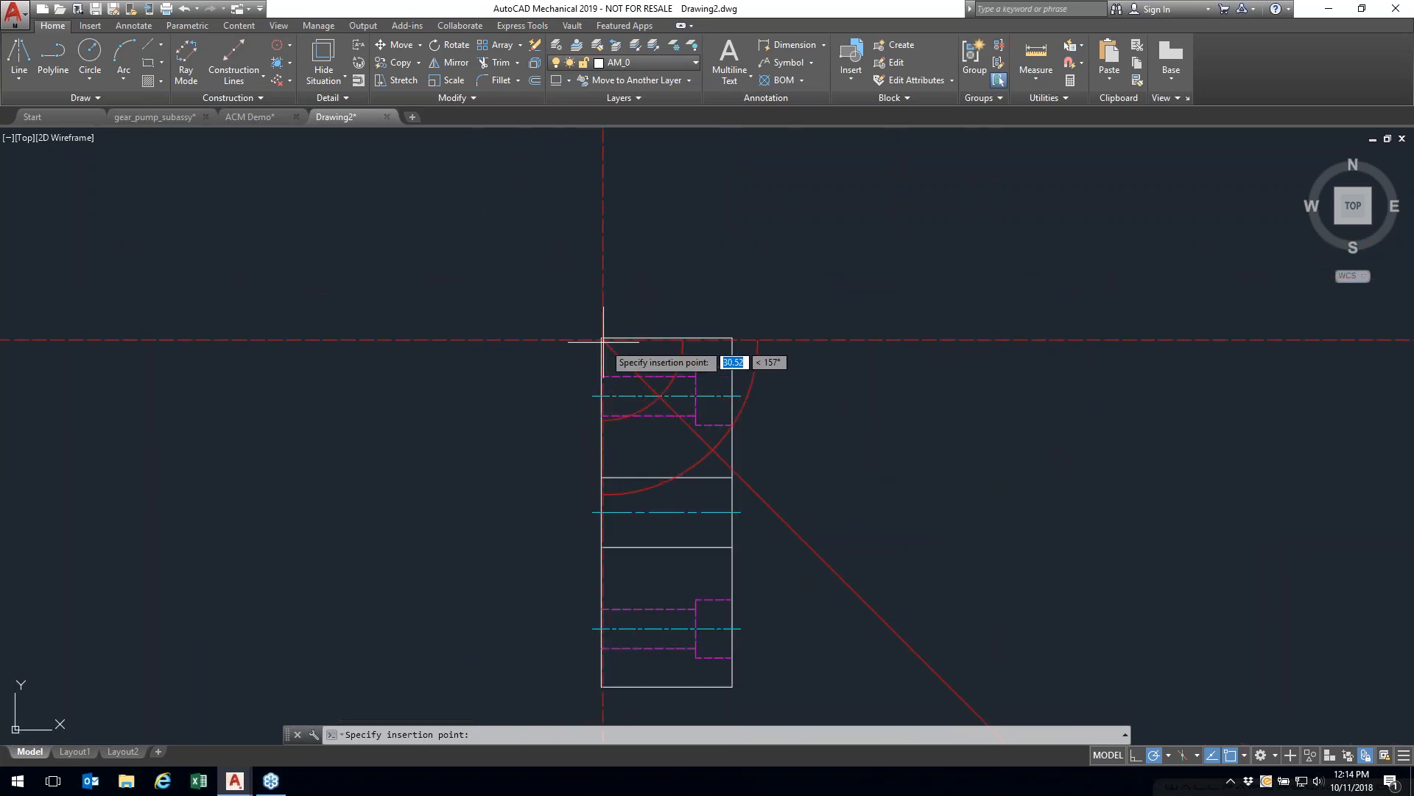
pyautogui.moveTo(483, 228); pyautogui.dragTo(681, 264, button='middle')
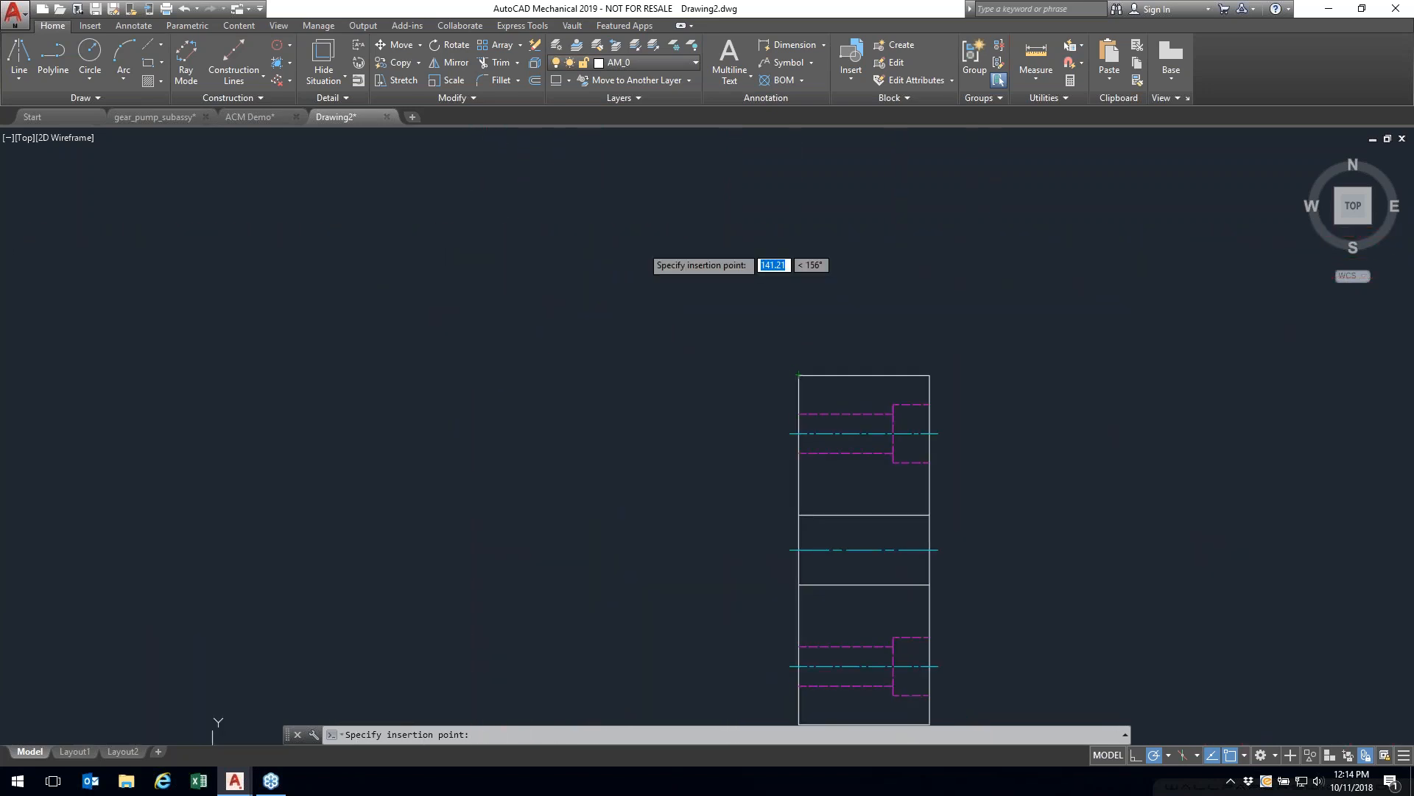
pyautogui.moveTo(394, 376); pyautogui.dragTo(512, 281, button='middle')
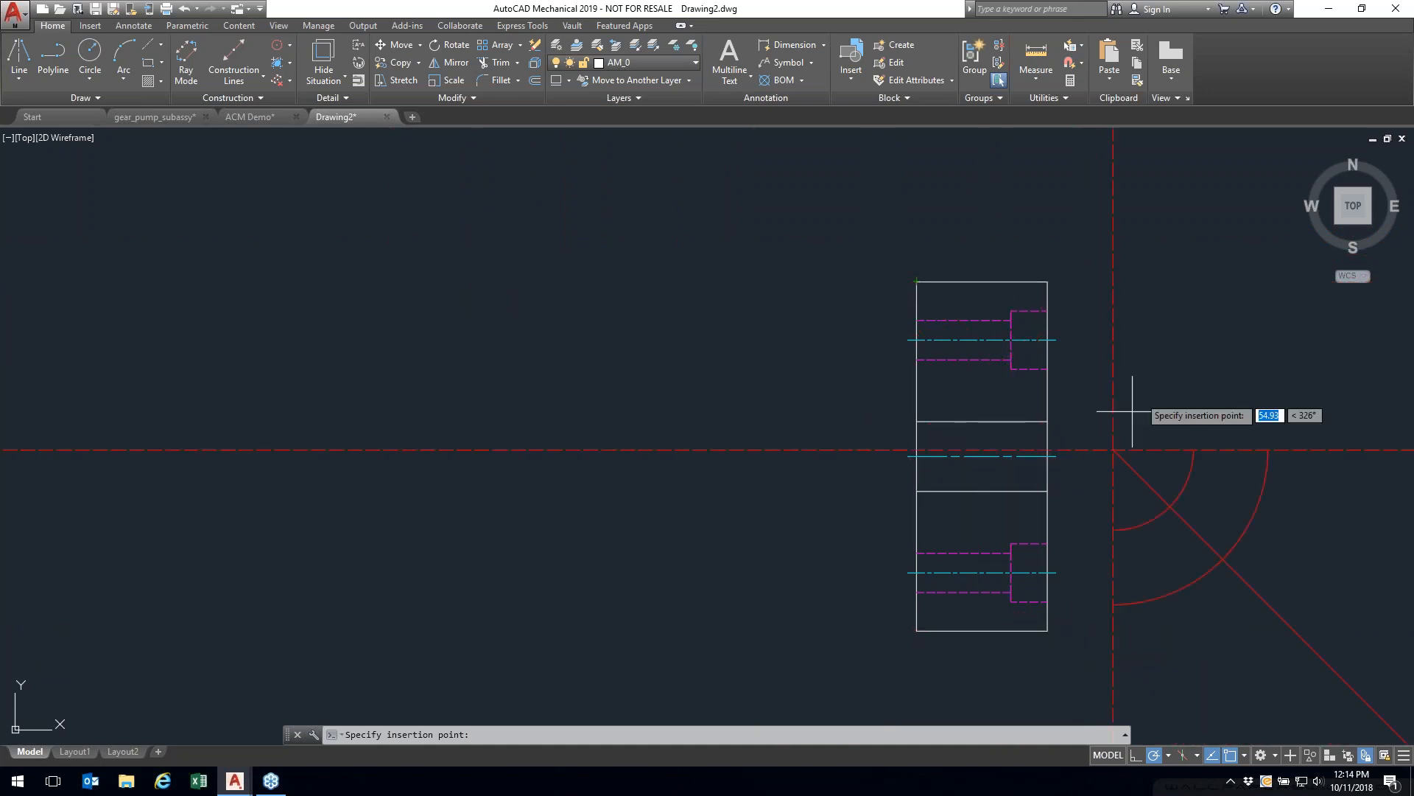
pyautogui.moveTo(1146, 368); pyautogui.dragTo(905, 481, button='middle')
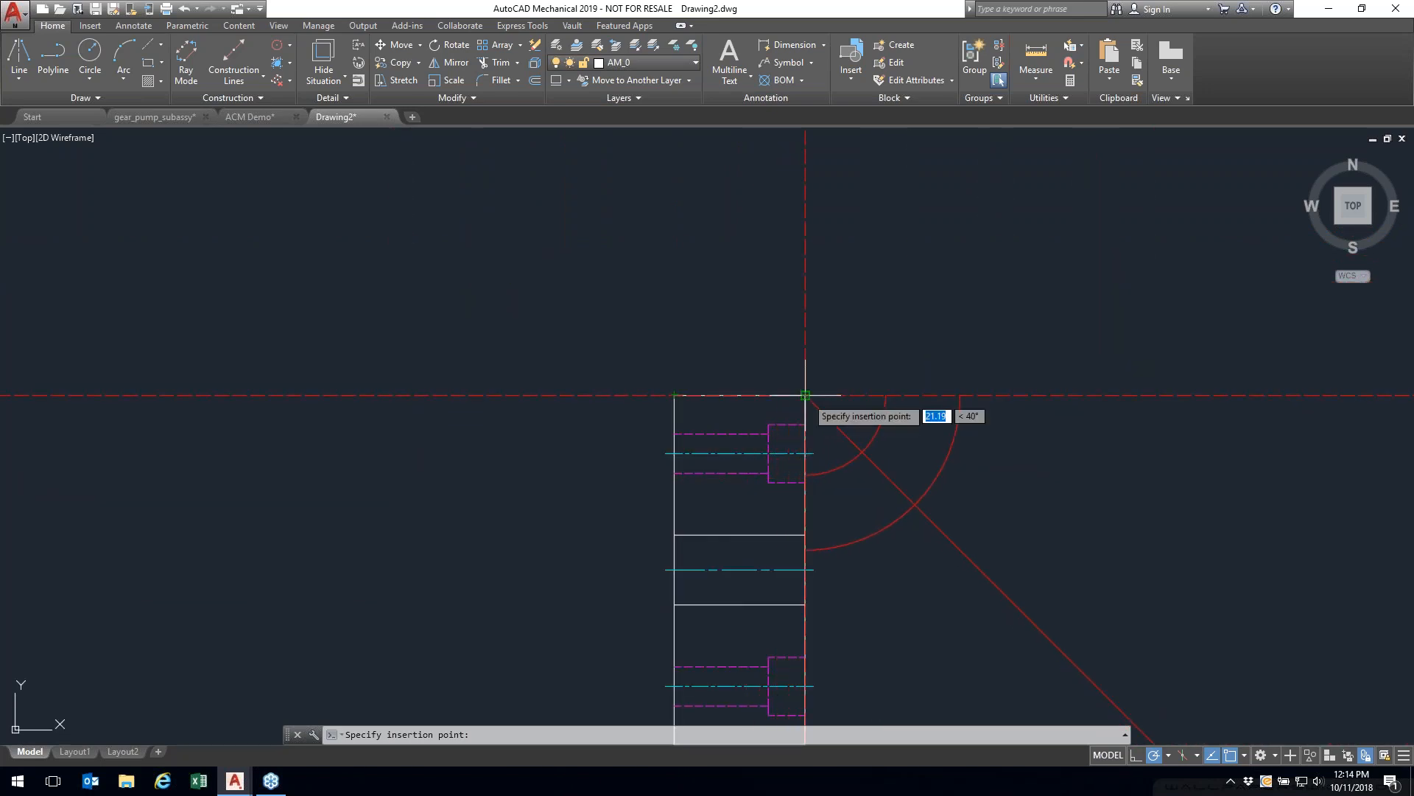
pyautogui.click(953, 395)
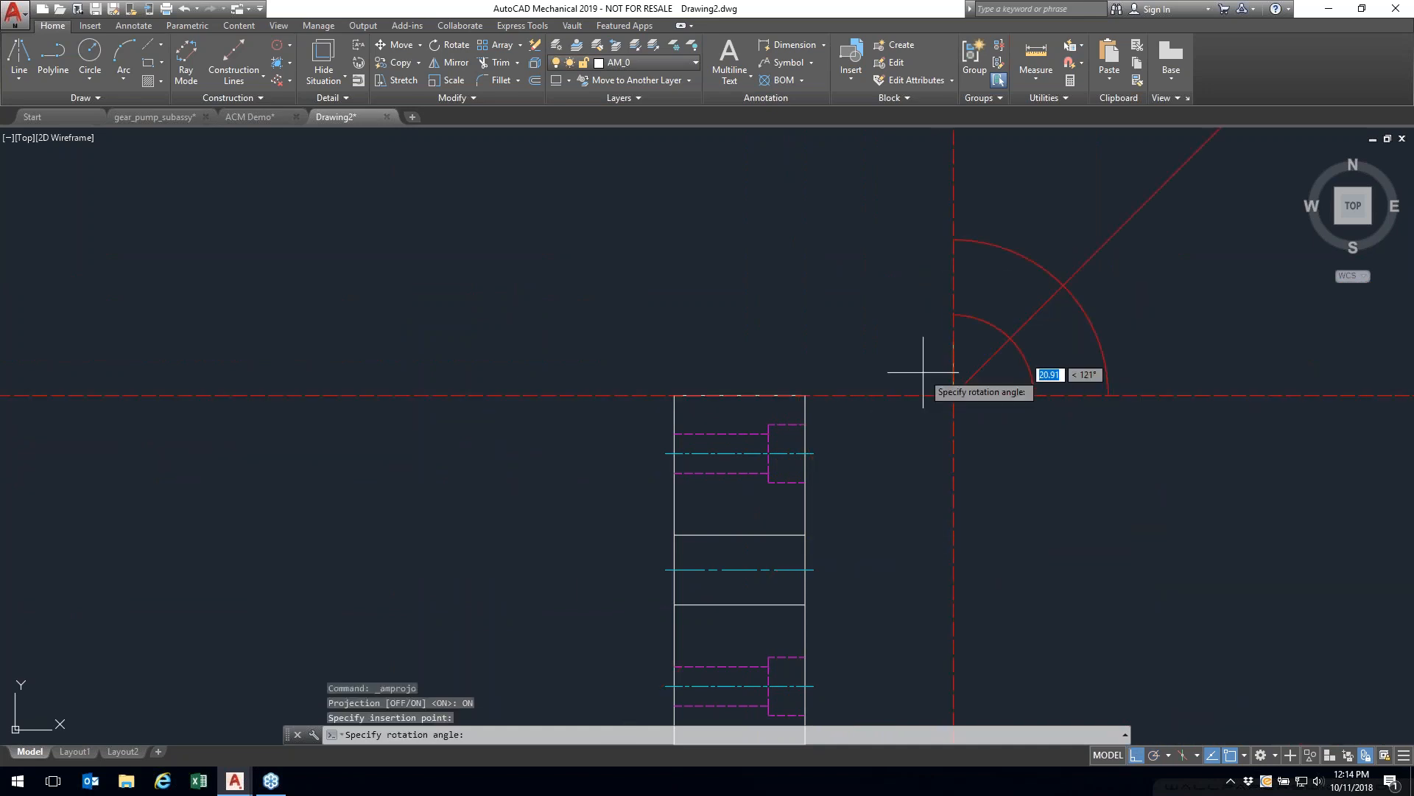
pyautogui.click(1193, 514)
# Step: Delete the projection lines beside the part
pyautogui.moveTo(1169, 496)
pyautogui.mouseDown(button='middle')
pyautogui.moveTo(903, 417)
pyautogui.moveTo(820, 415)
pyautogui.mouseUp(button='middle')
pyautogui.moveTo(781, 538); pyautogui.dragTo(778, 453, button='middle')
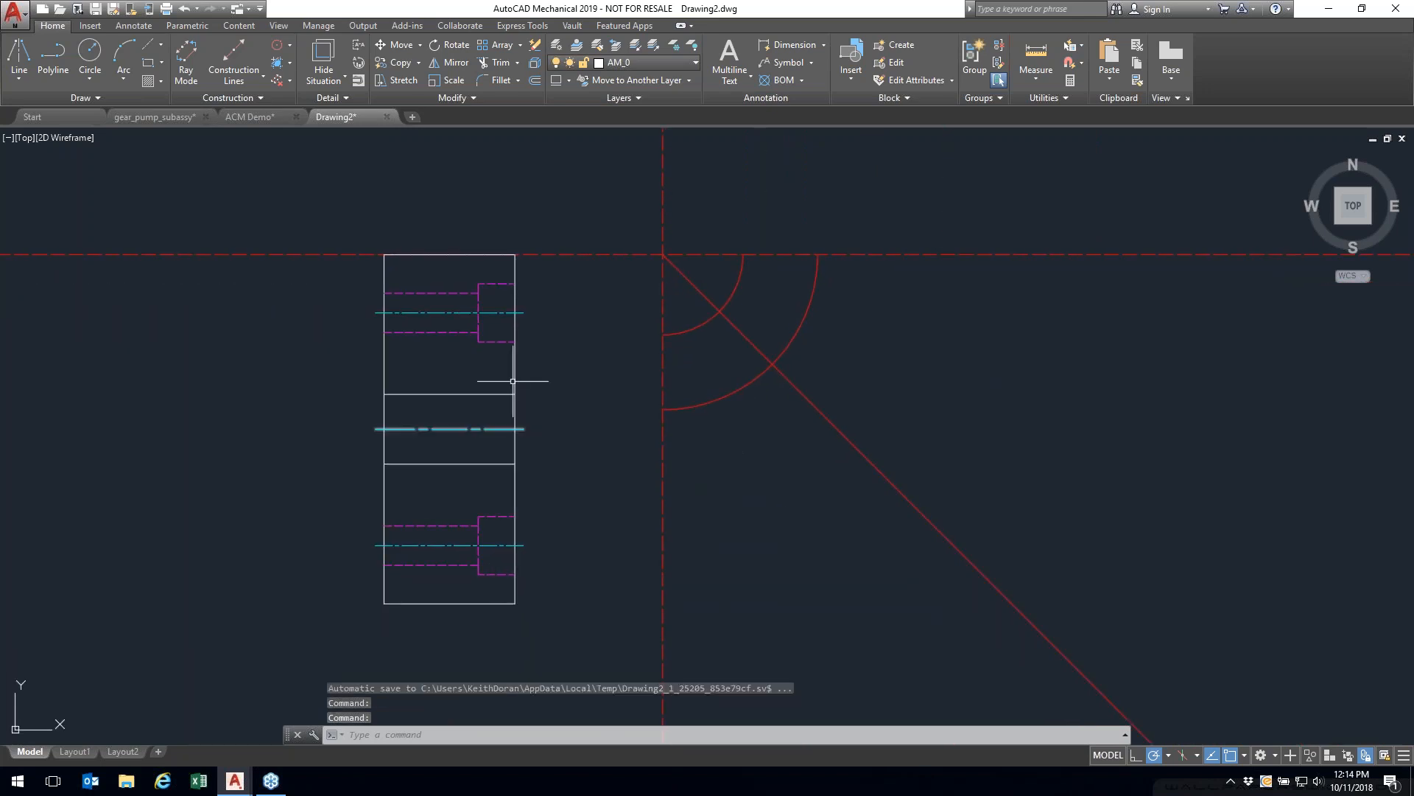
pyautogui.moveTo(899, 353)
pyautogui.mouseDown(button='middle')
pyautogui.moveTo(820, 391)
pyautogui.moveTo(798, 473)
pyautogui.mouseUp(button='middle')
pyautogui.scroll(-2, 820, 391)
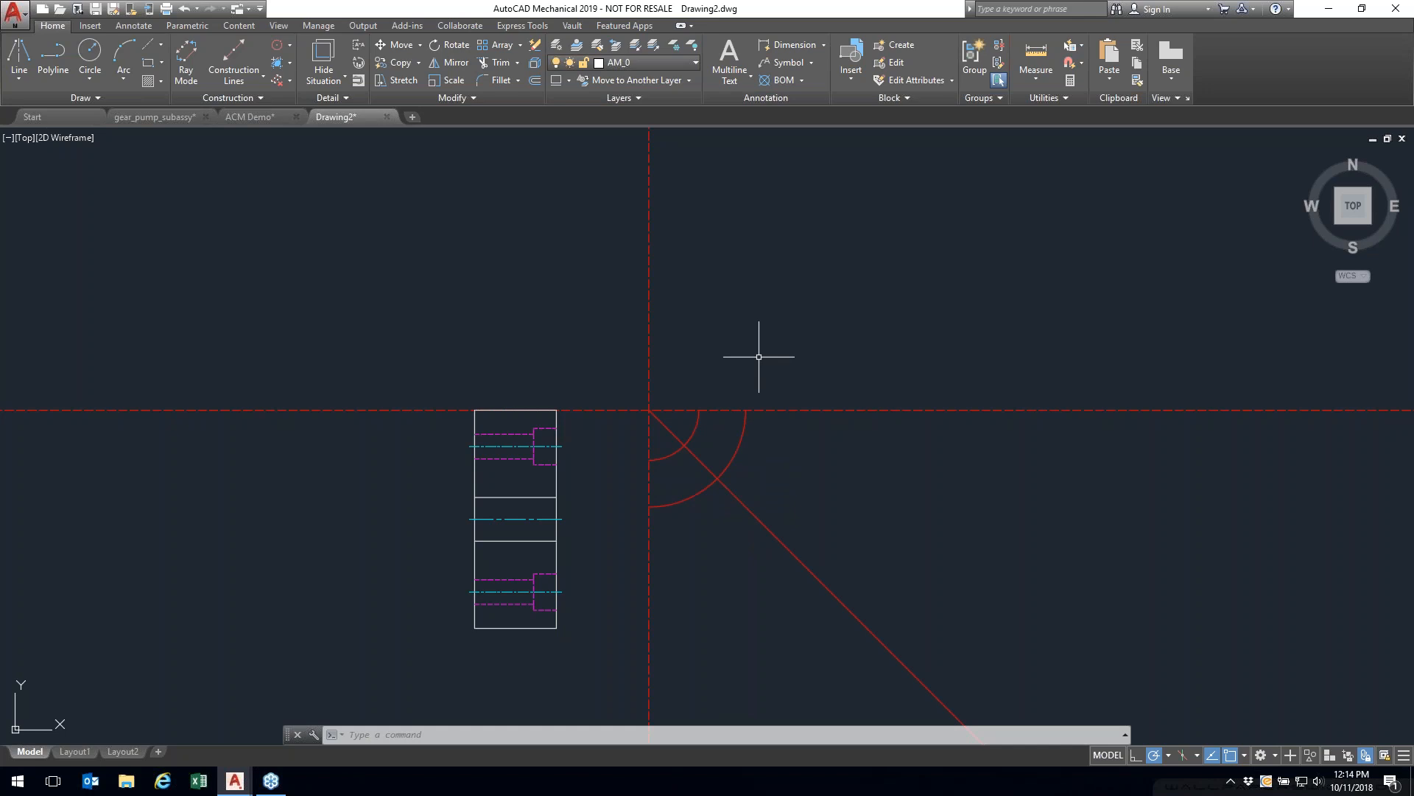
pyautogui.click(754, 396)
pyautogui.click(720, 418)
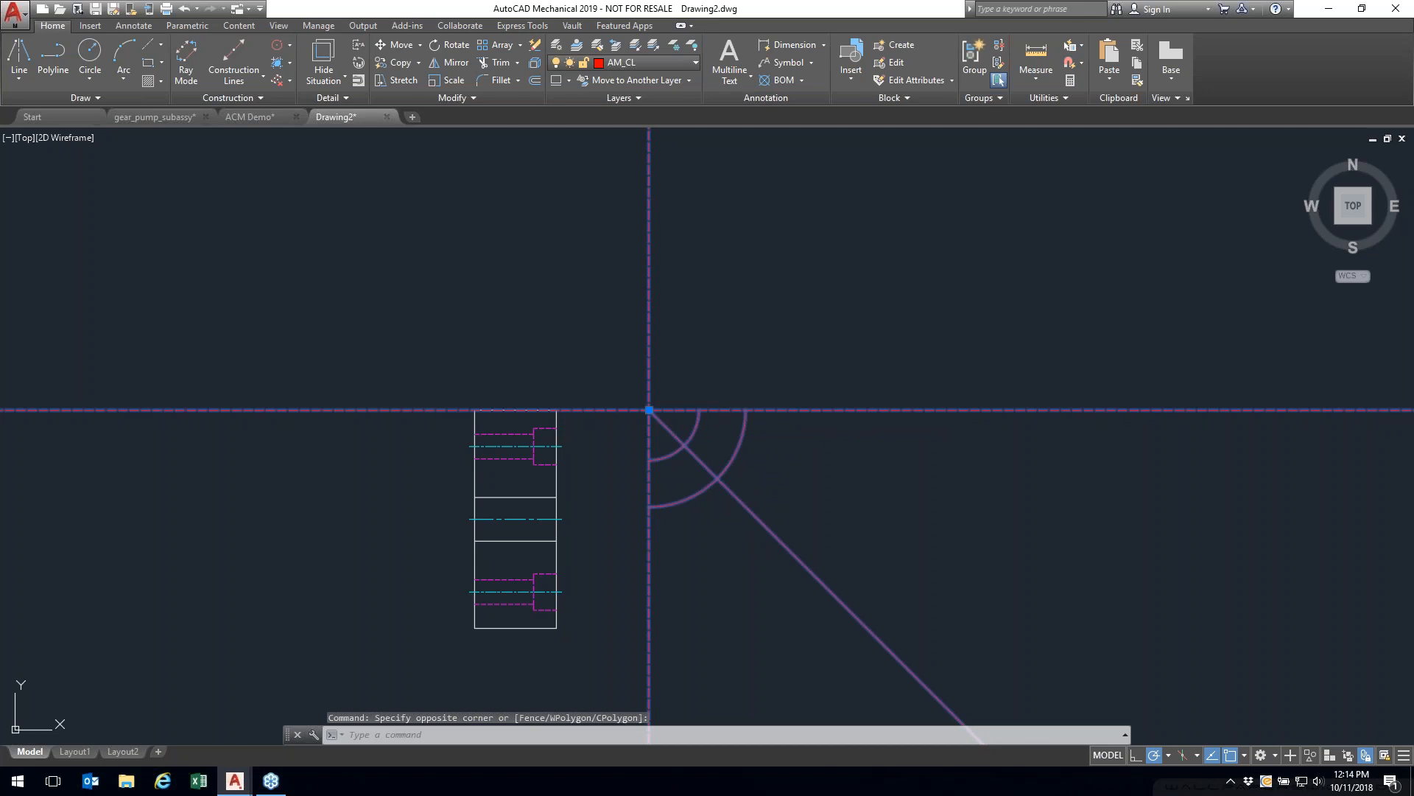
pyautogui.press('Delete')
pyautogui.press('Escape')
pyautogui.moveTo(720, 420); pyautogui.dragTo(698, 384, button='middle')
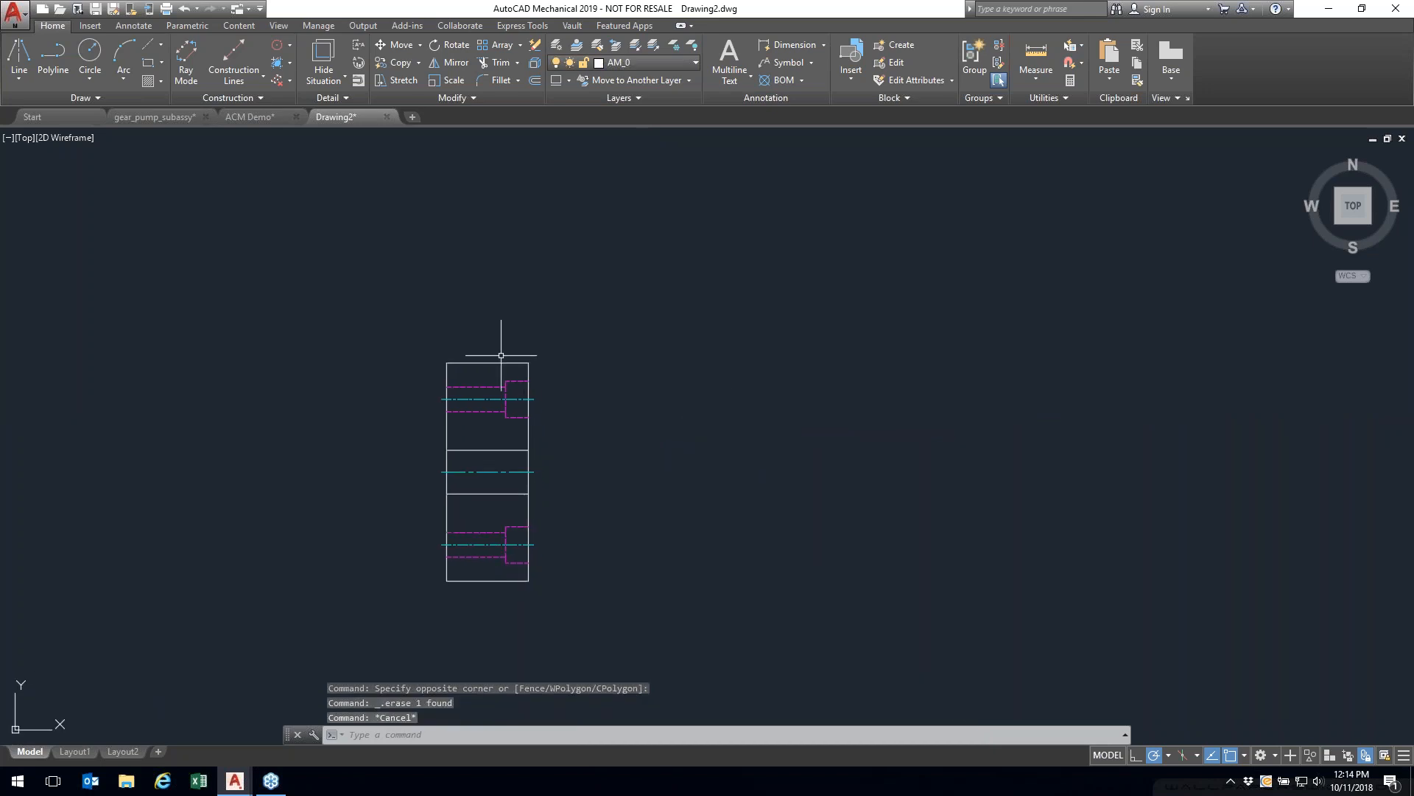
pyautogui.click(290, 49)
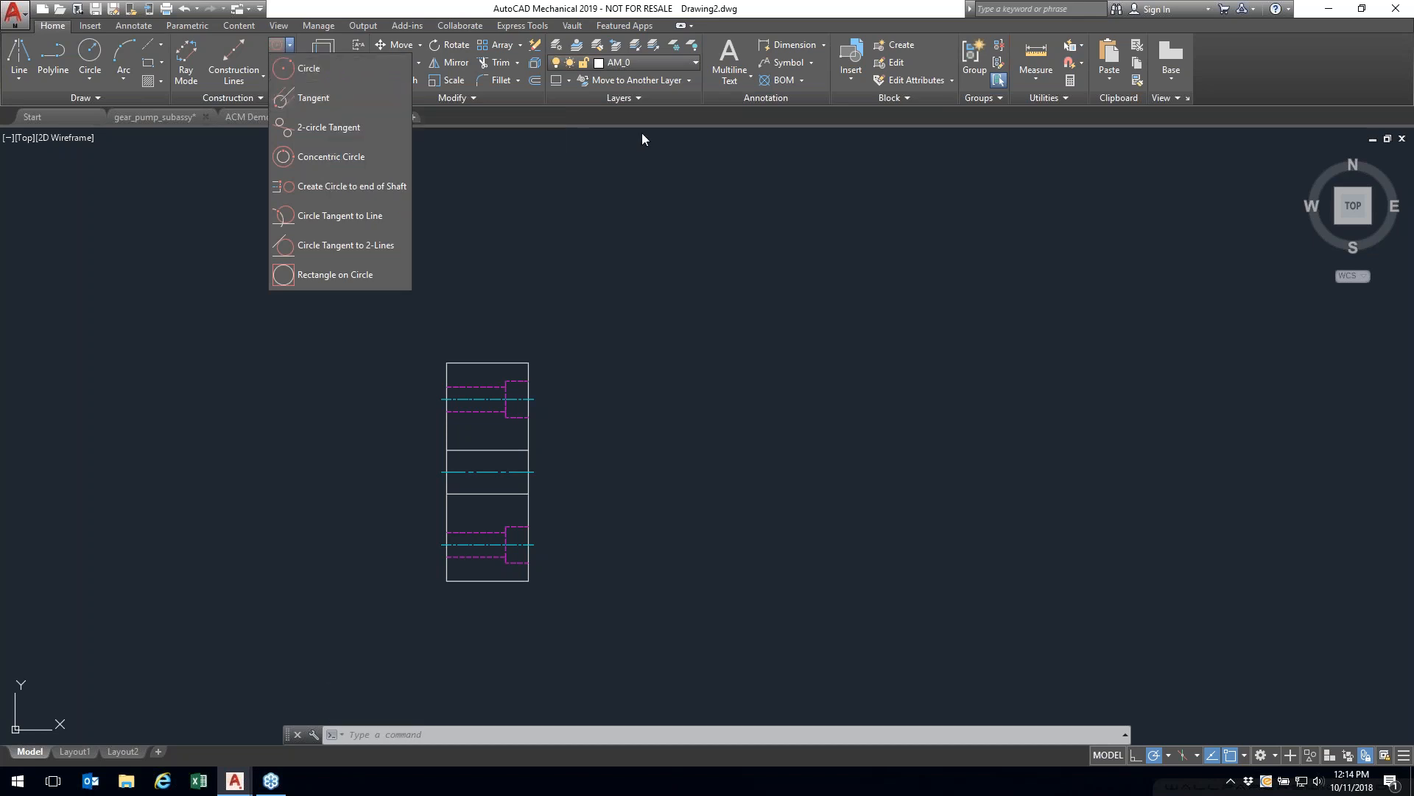
pyautogui.click(333, 190)
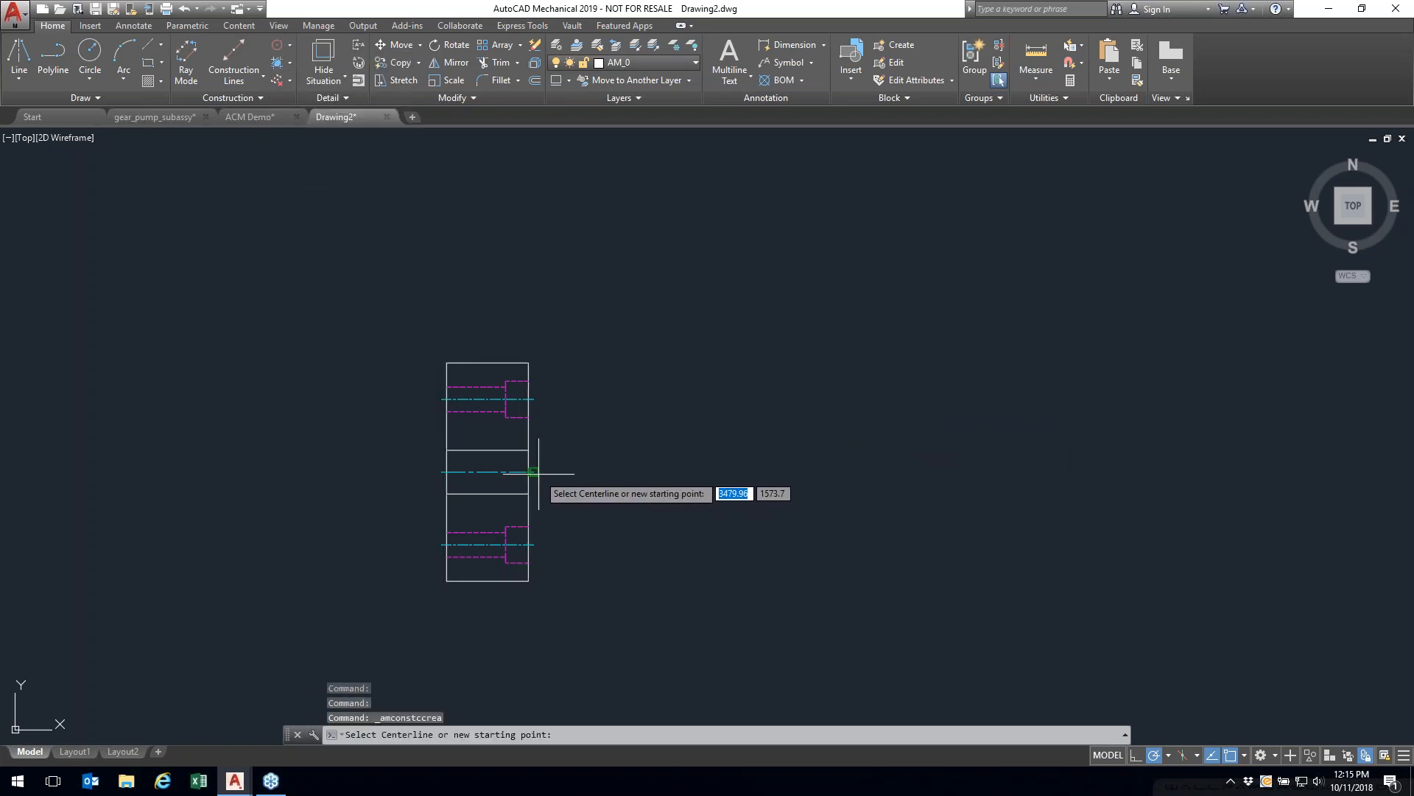
pyautogui.click(796, 472)
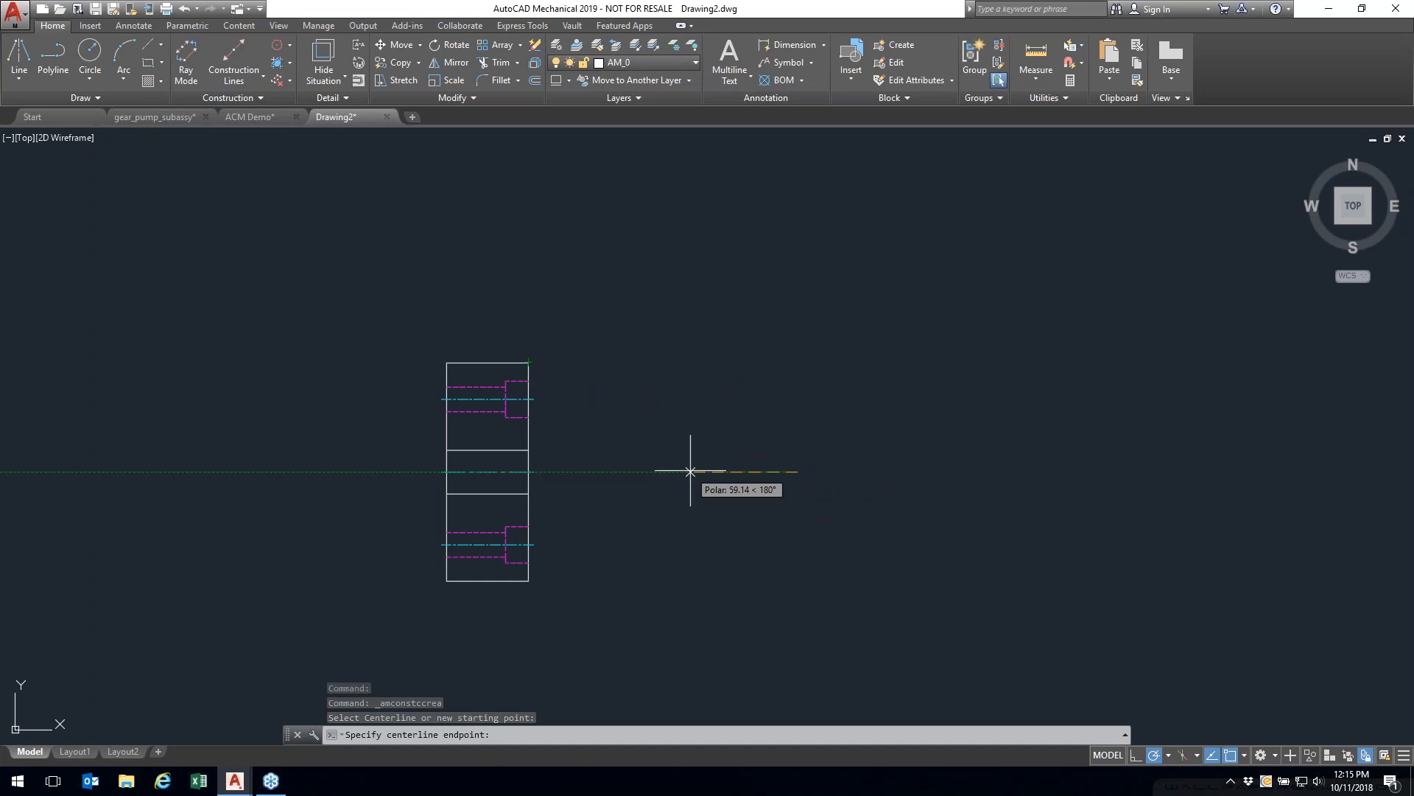
pyautogui.click(529, 362)
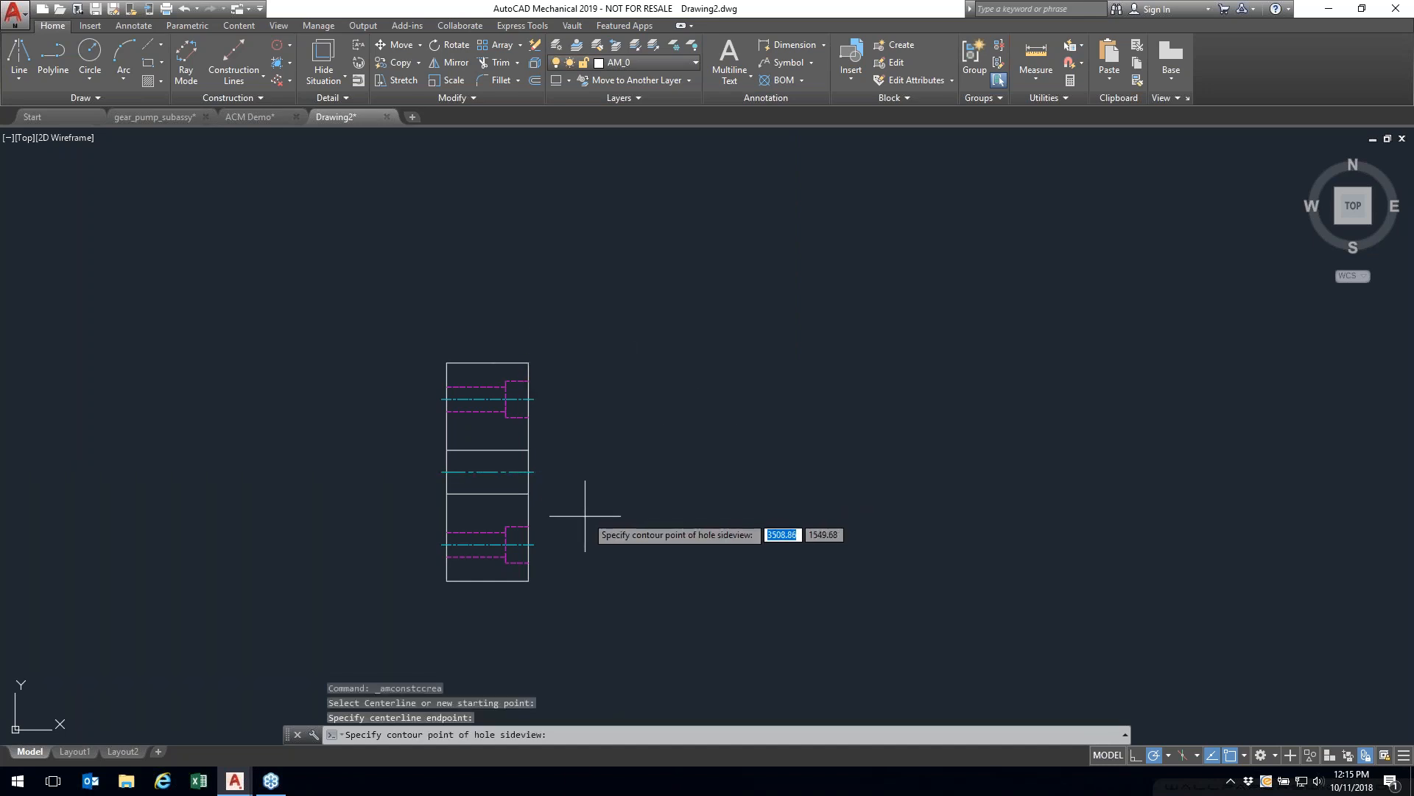
pyautogui.click(505, 563)
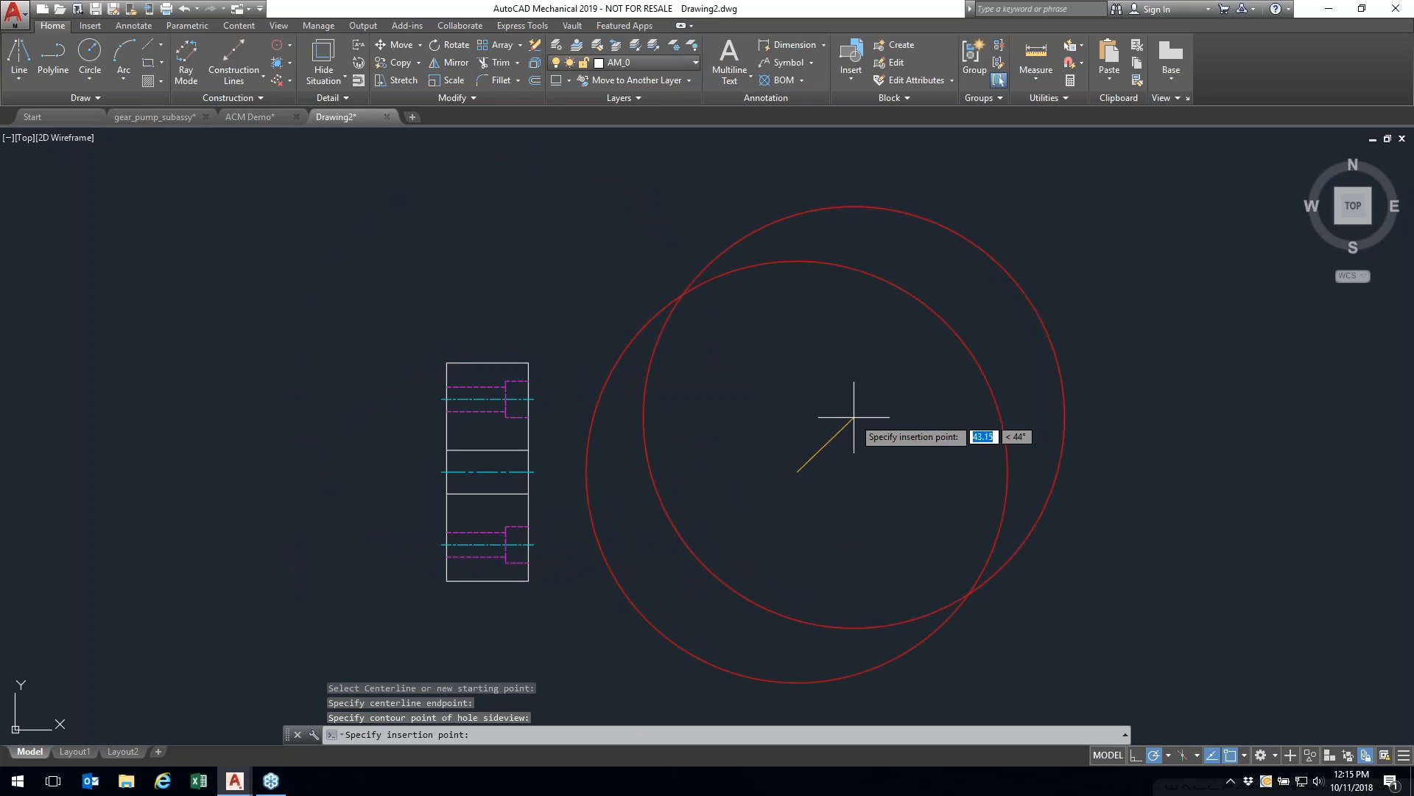
pyautogui.press('Escape')
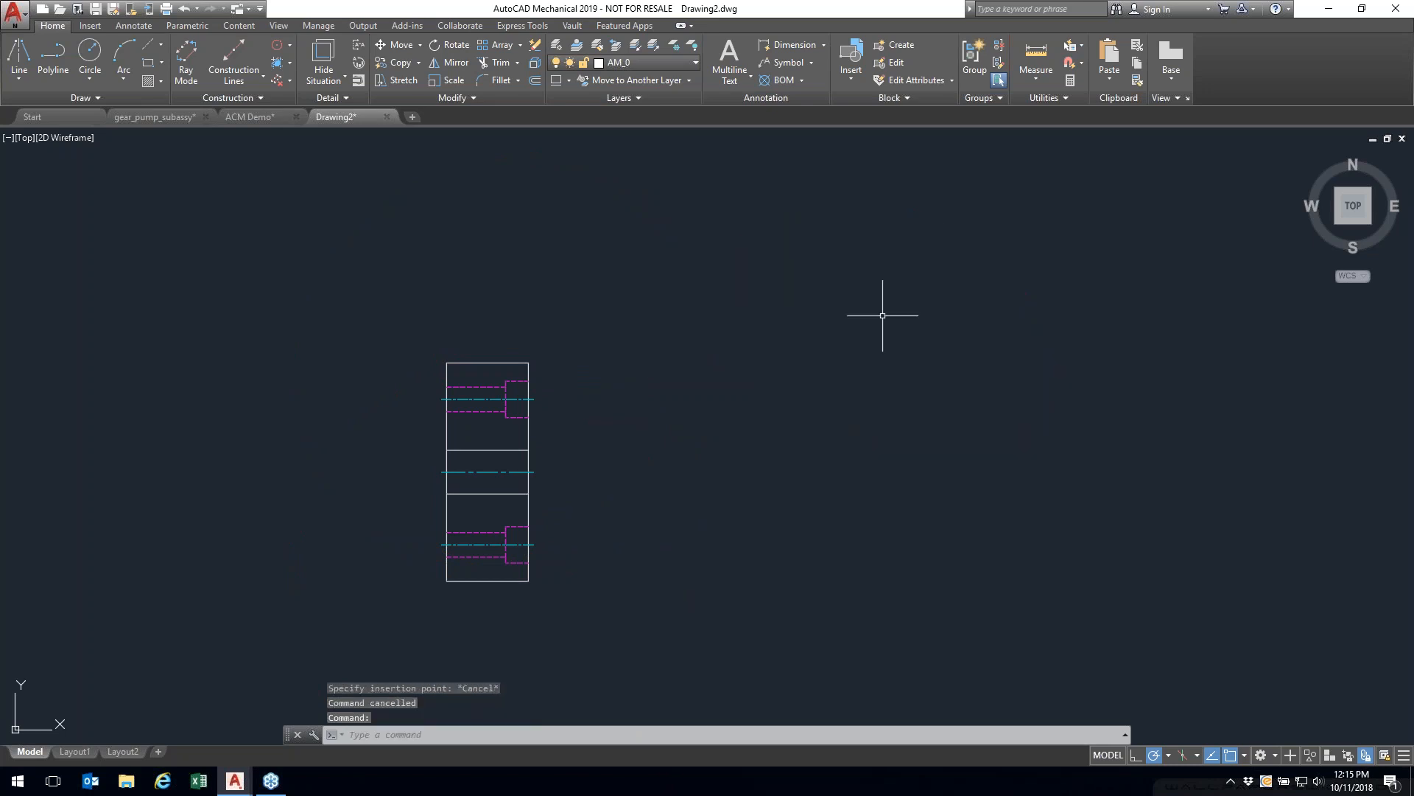
pyautogui.click(287, 52)
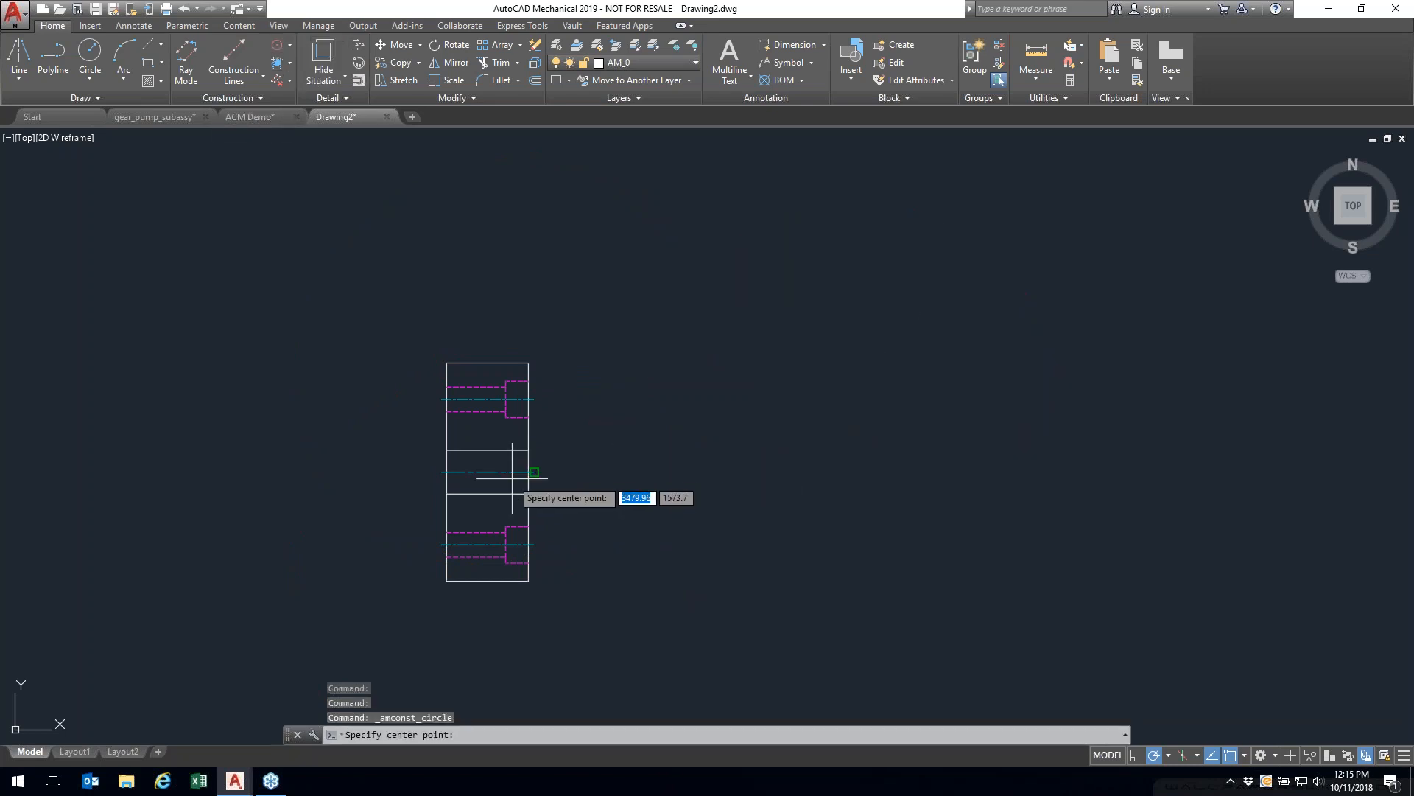
pyautogui.click(861, 471)
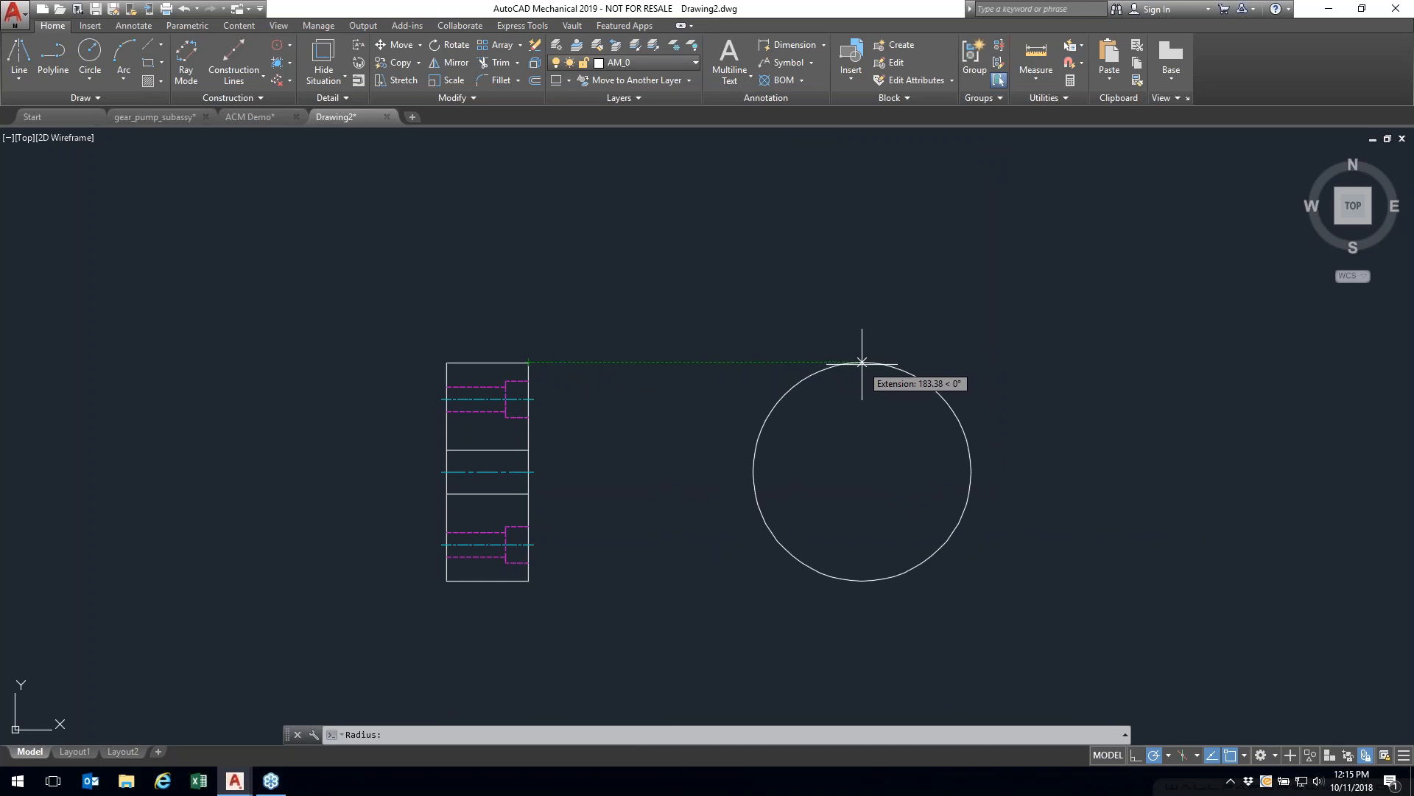
pyautogui.press('Escape')
pyautogui.click(290, 45)
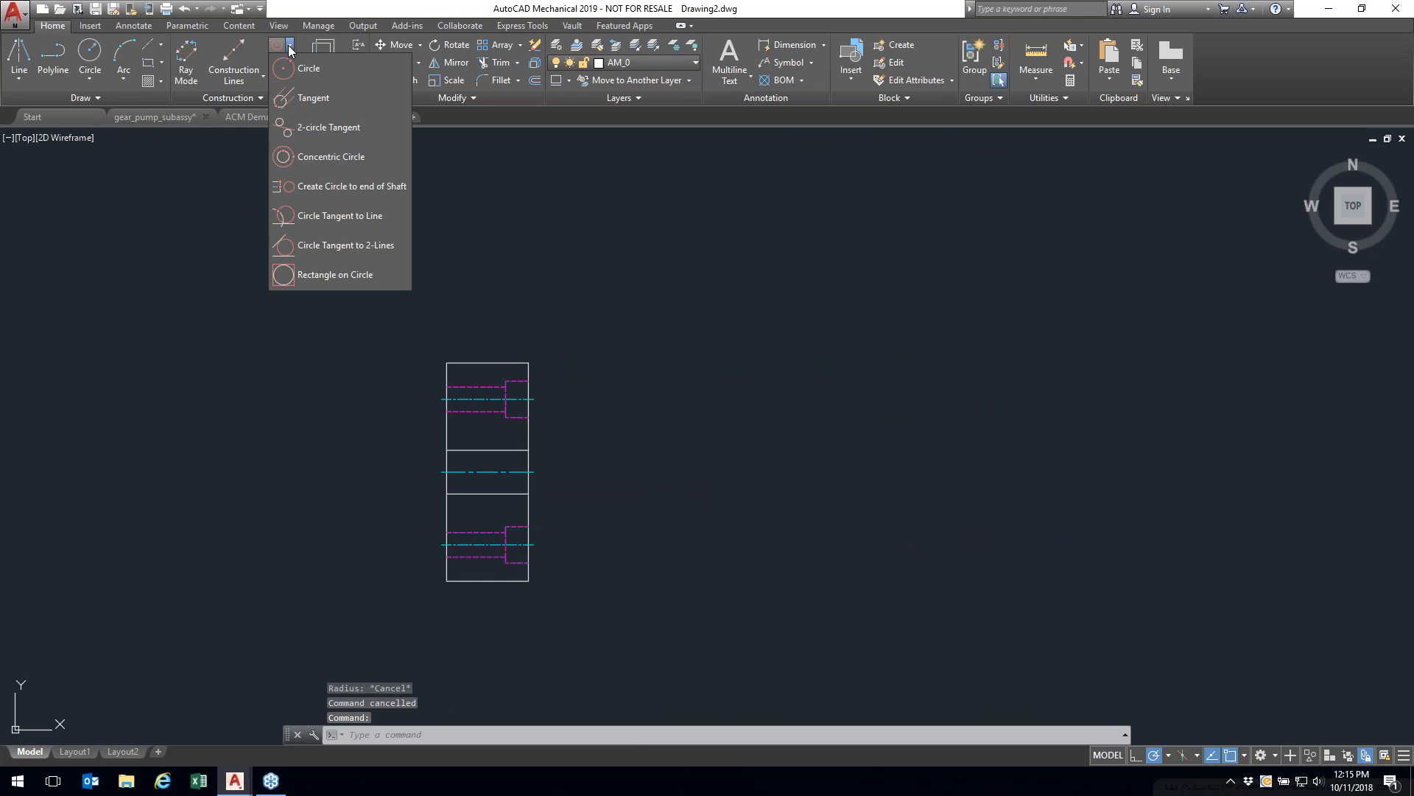
pyautogui.click(311, 96)
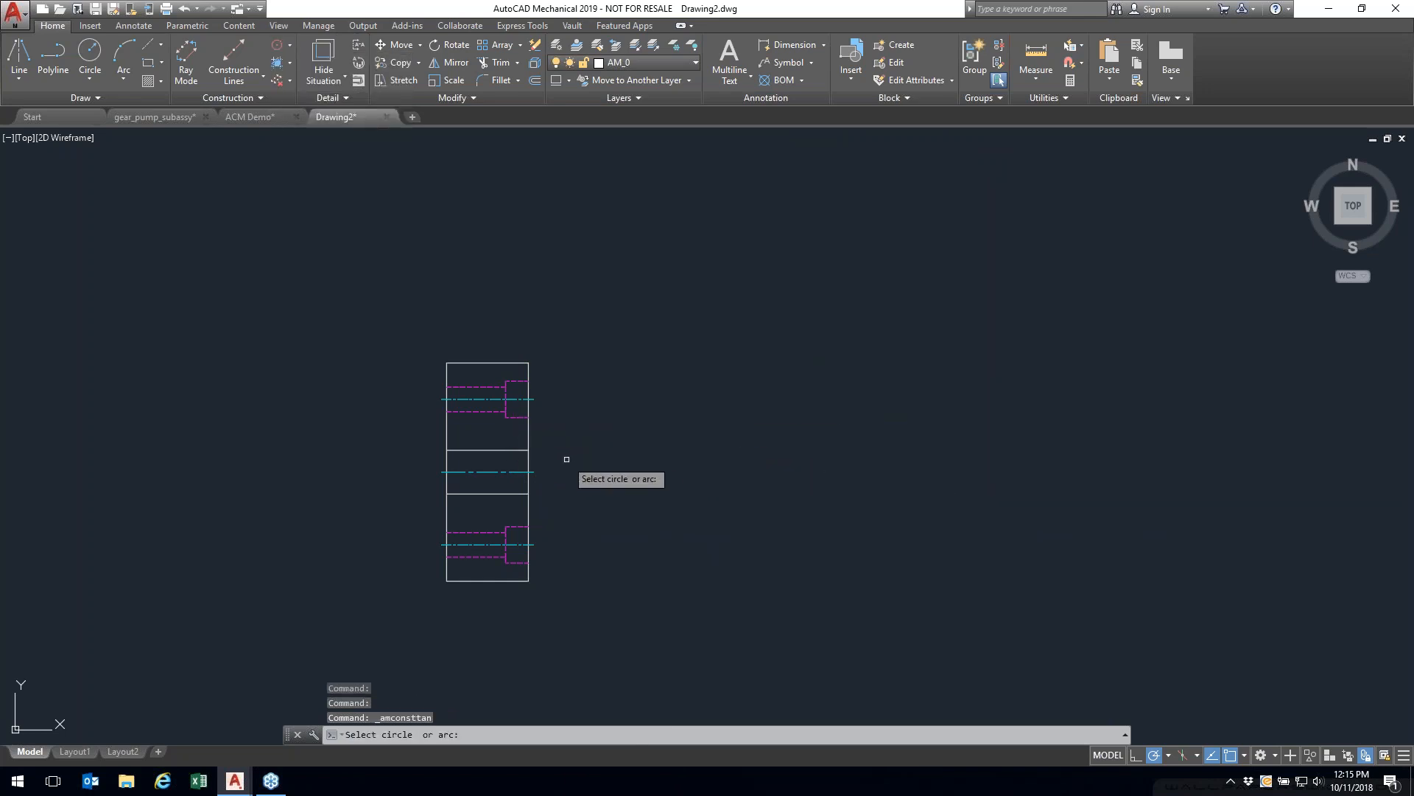
pyautogui.press('Escape')
pyautogui.press('Escape')
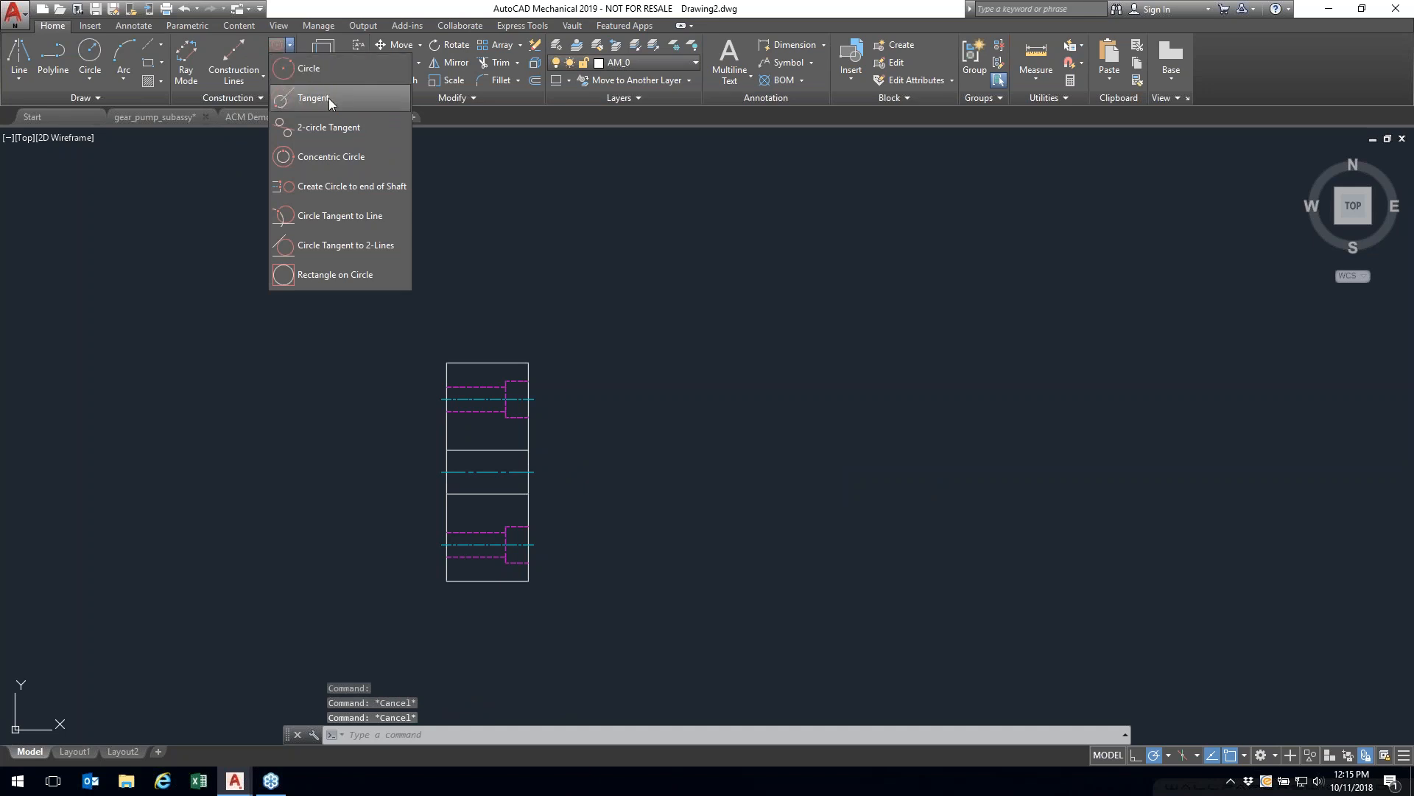
pyautogui.click(352, 186)
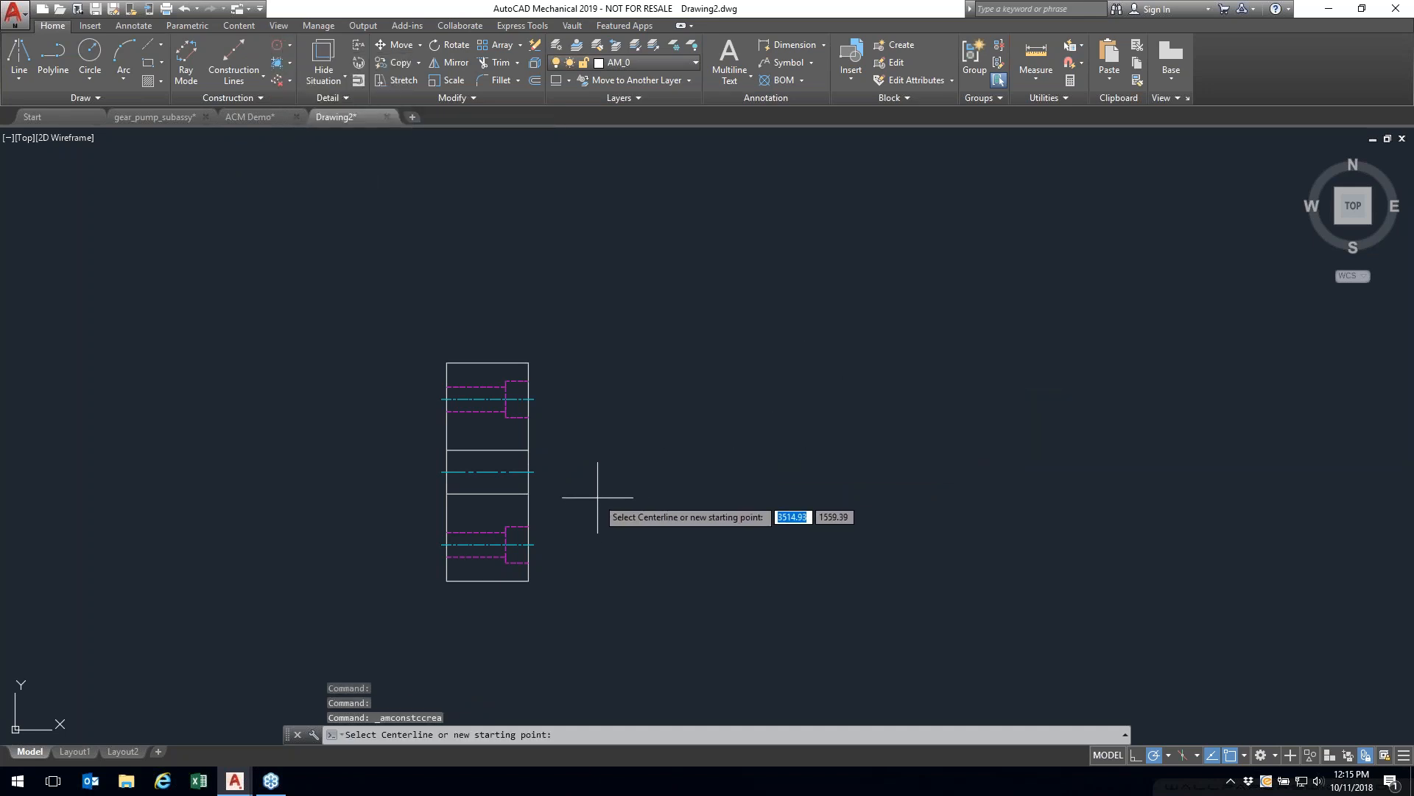
pyautogui.click(493, 472)
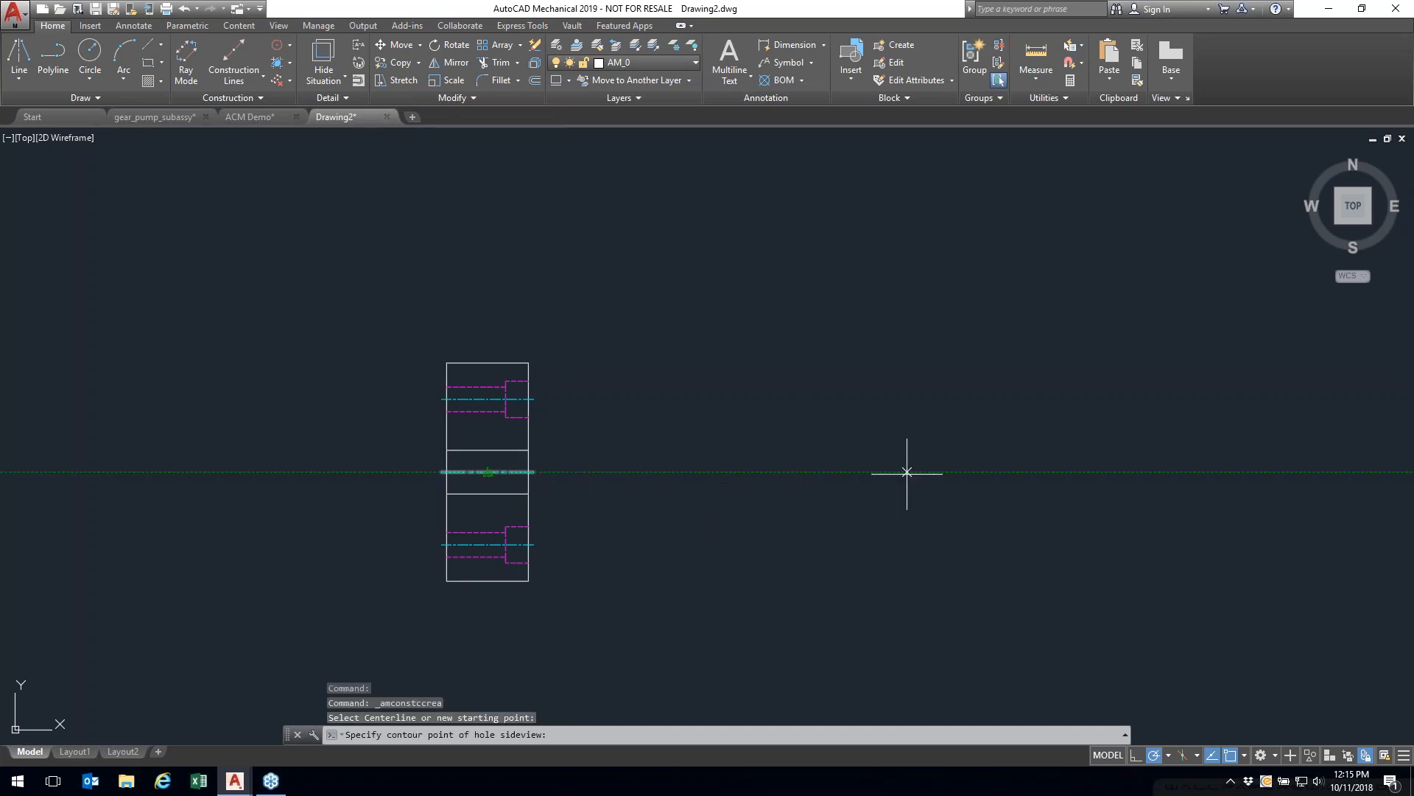
pyautogui.click(528, 362)
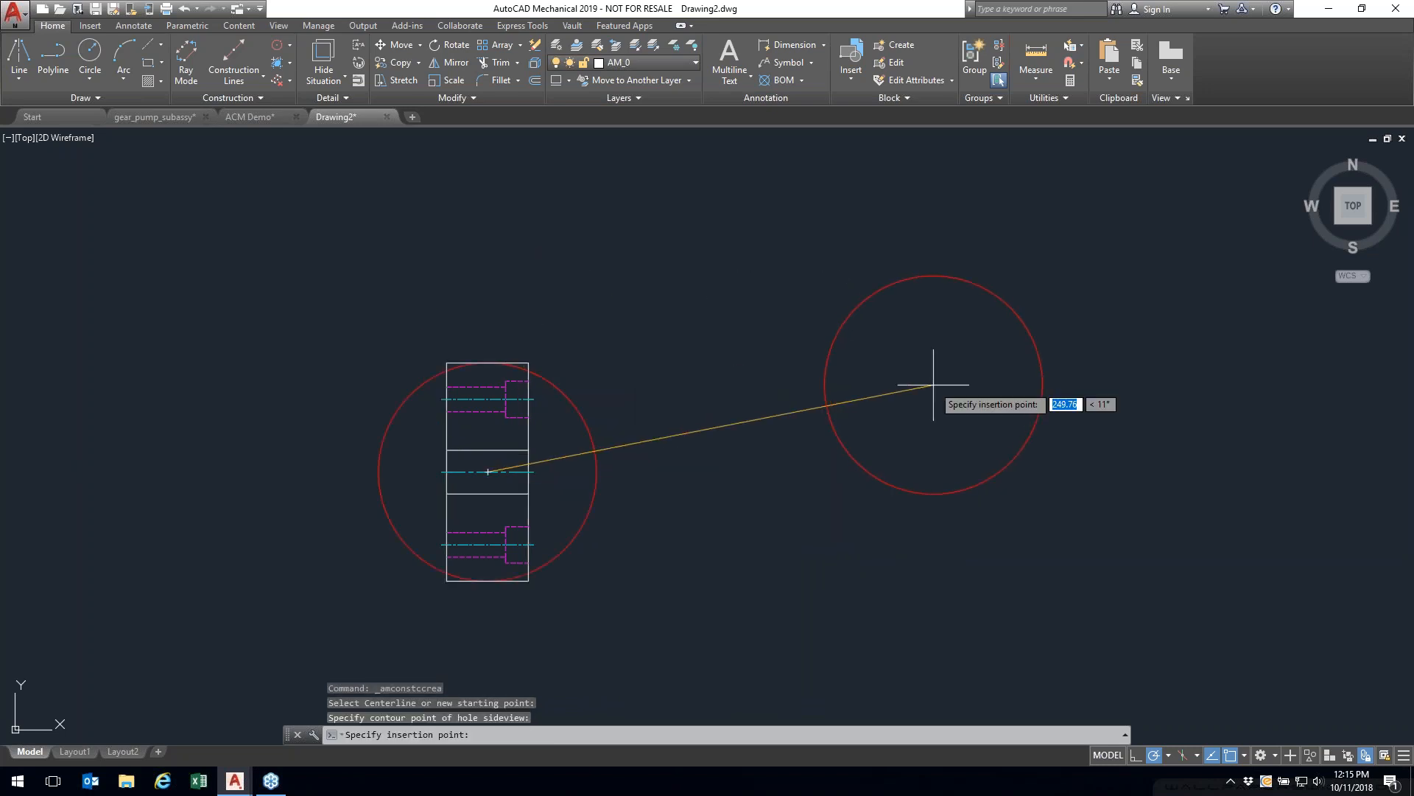
pyautogui.click(948, 489)
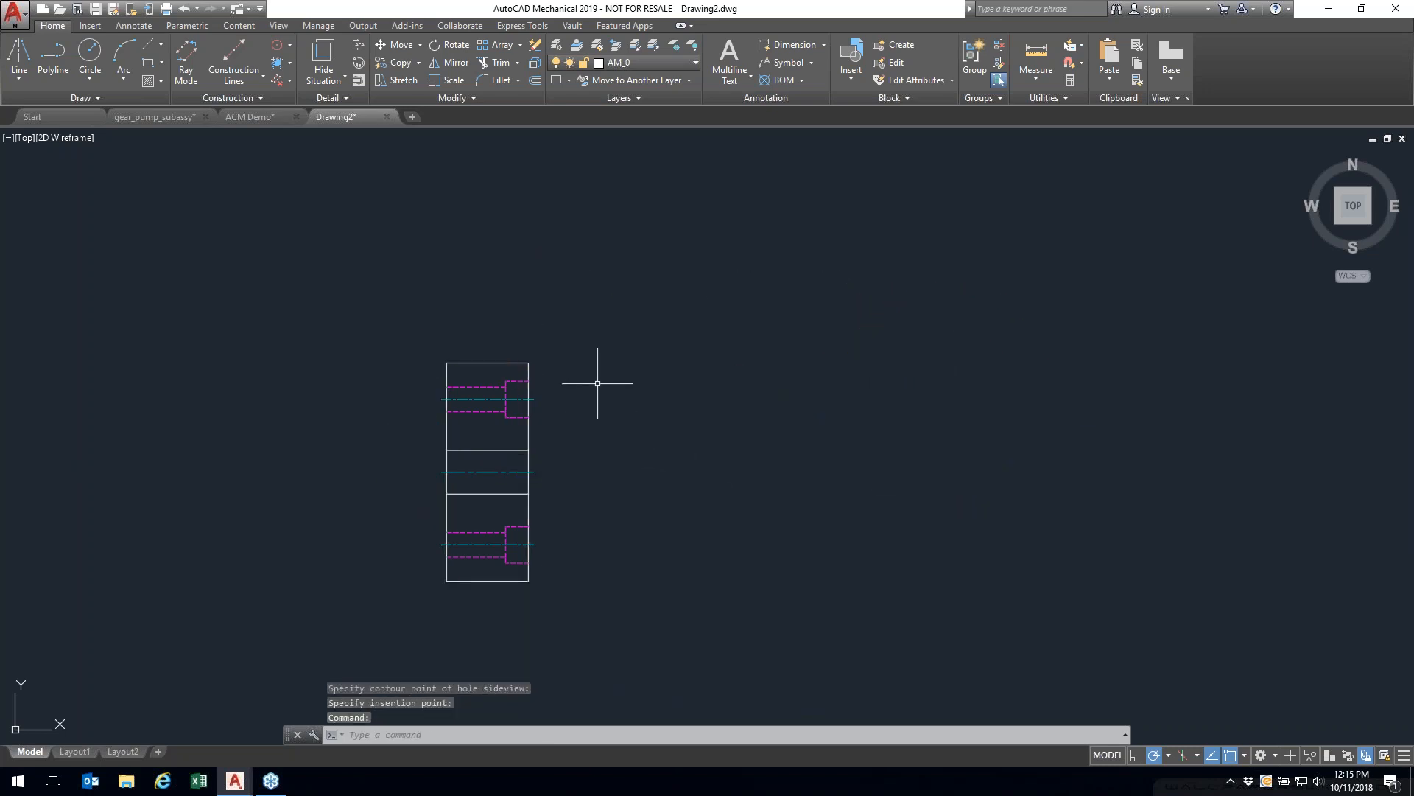
# Step: Project the part's outer contour from its middle centerline and top-right corner as an end-of-shaft construction circle, placed level to the right
pyautogui.click(293, 50)
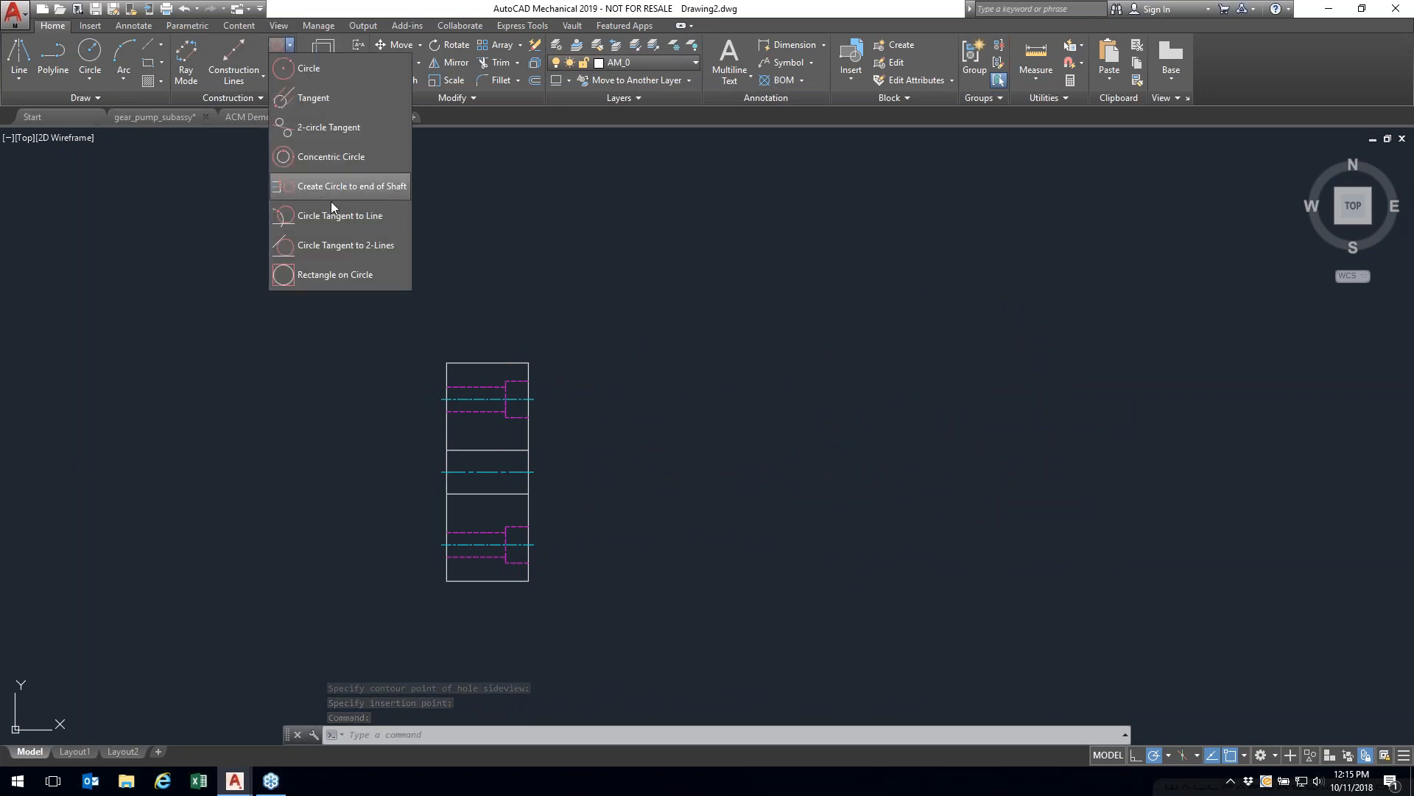
pyautogui.click(330, 206)
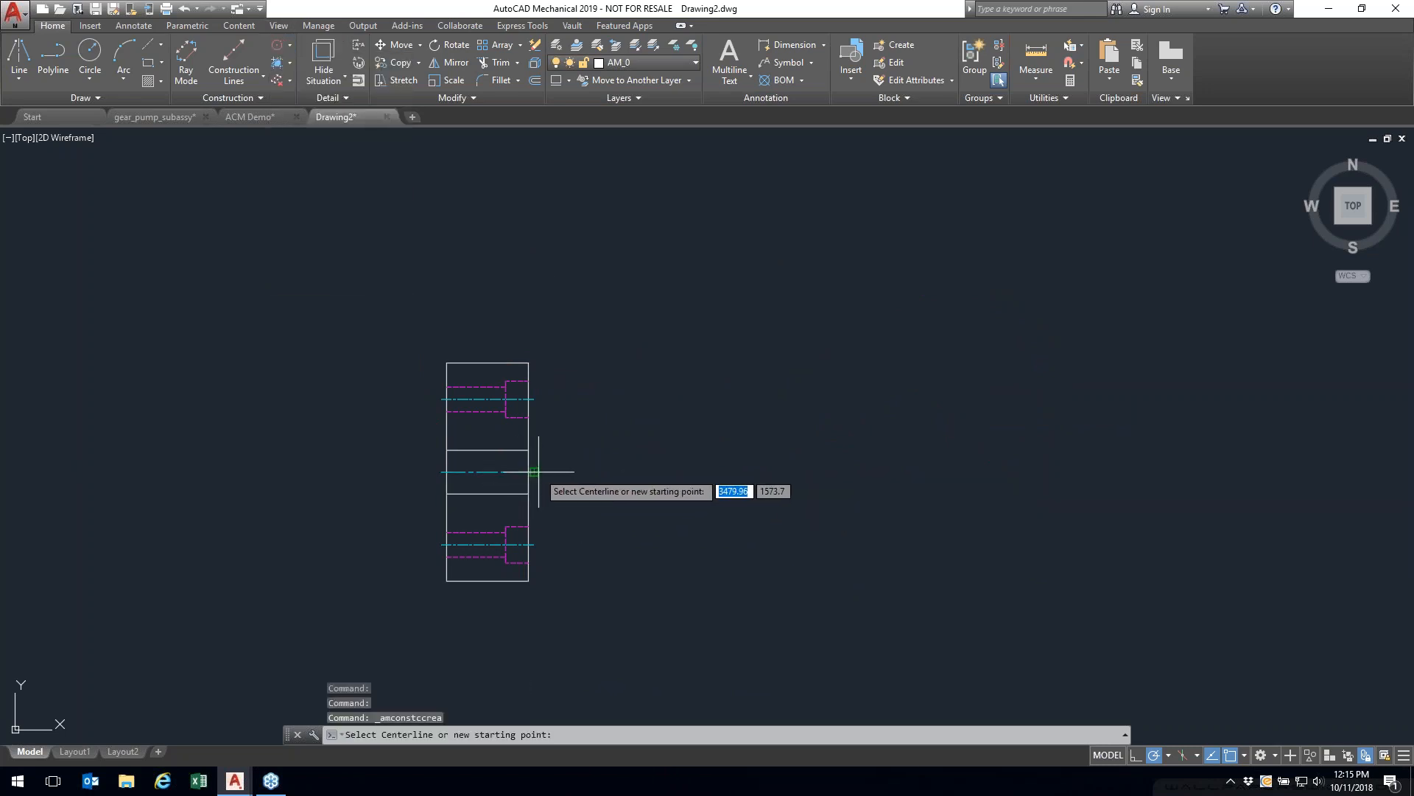
pyautogui.click(513, 470)
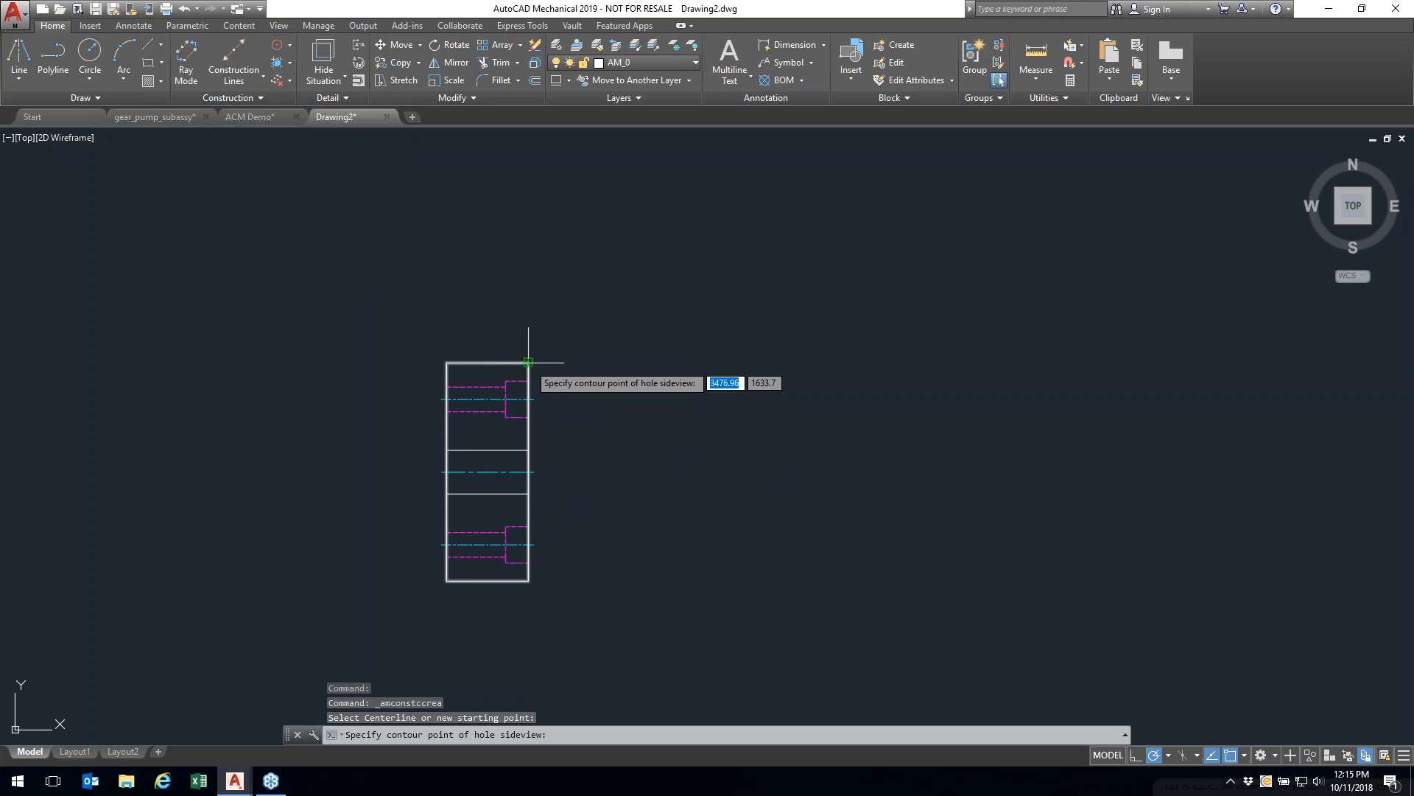
pyautogui.click(528, 362)
pyautogui.click(880, 467)
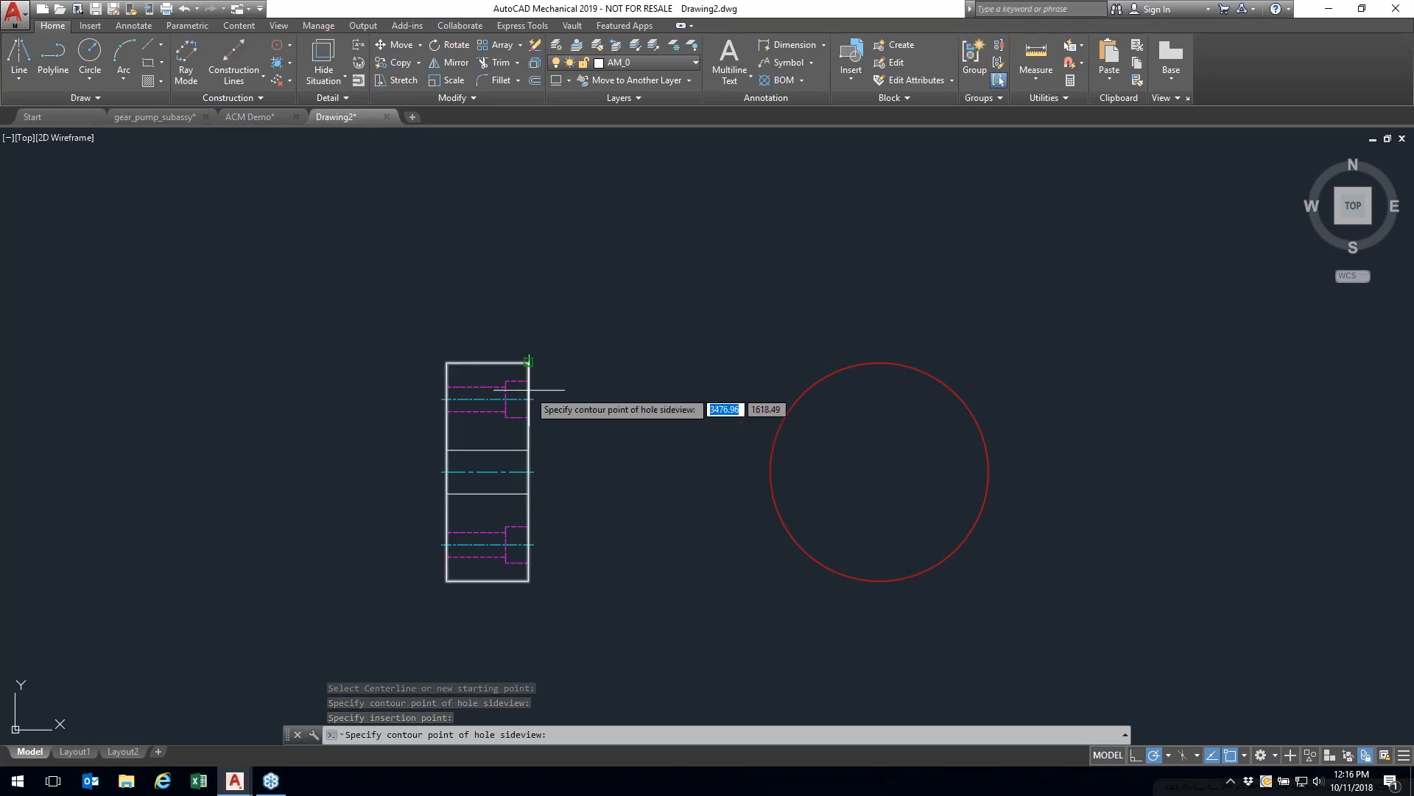
# Step: Add two concentric end-of-shaft construction circles, one through the upper hole's centerline and one through the central bore's upper edge
pyautogui.click(534, 398)
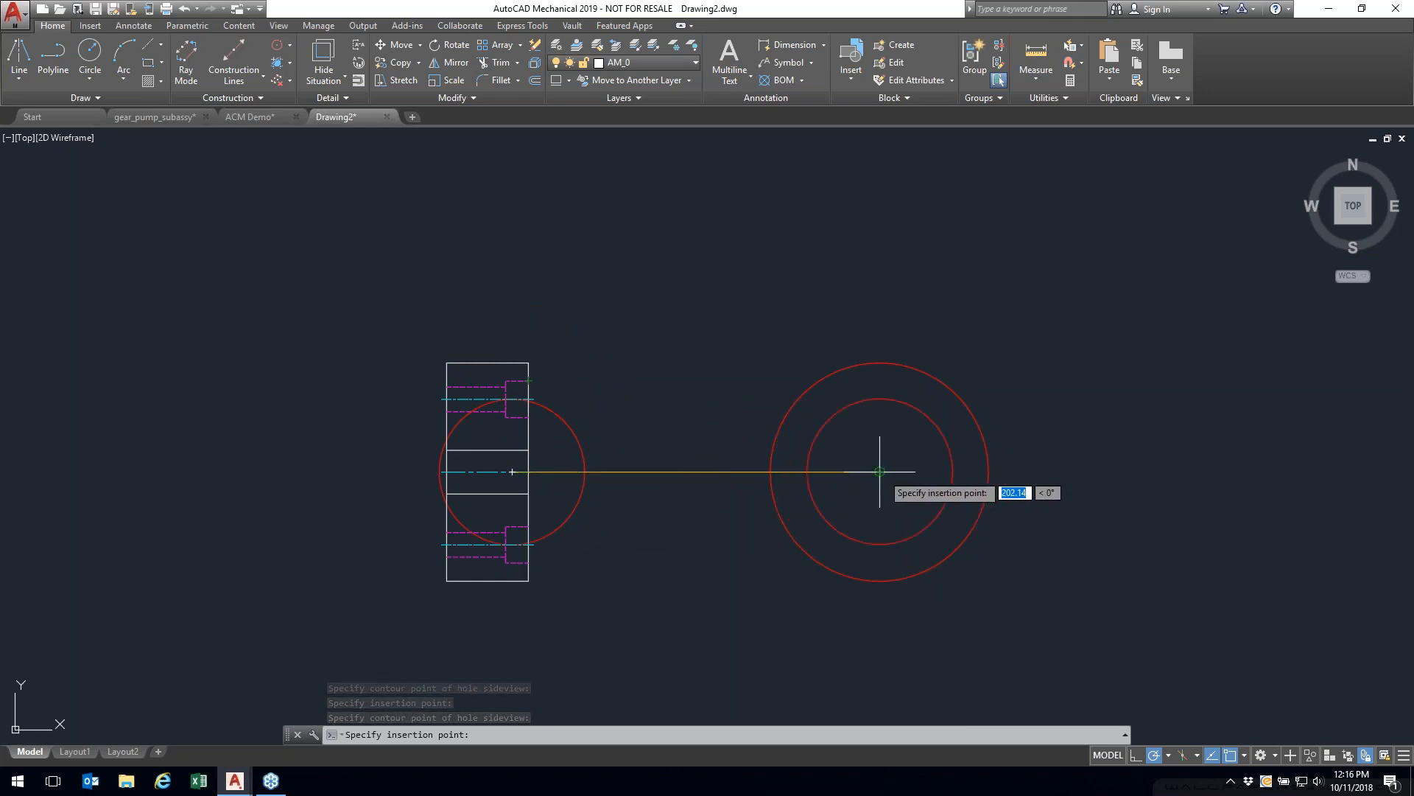
pyautogui.click(880, 473)
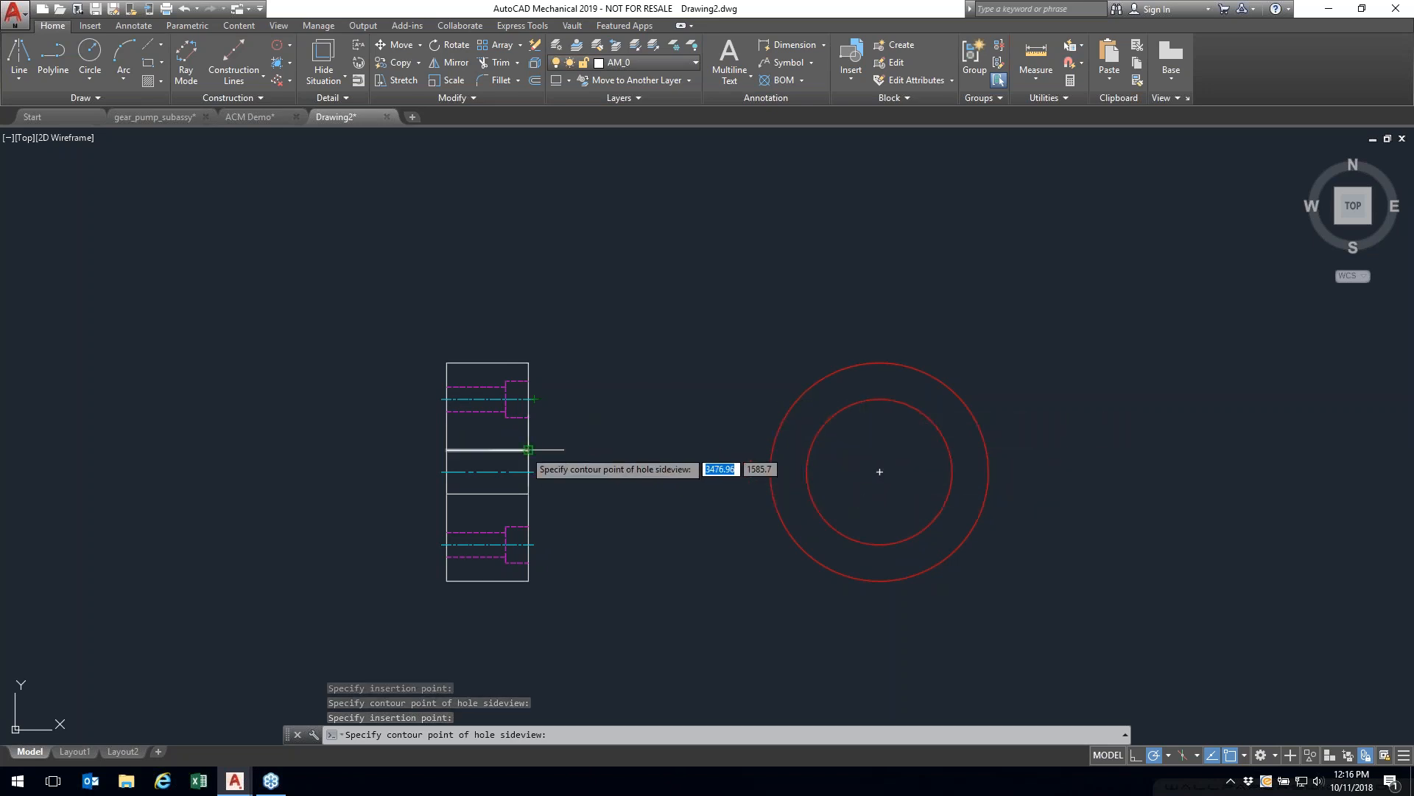
pyautogui.click(528, 472)
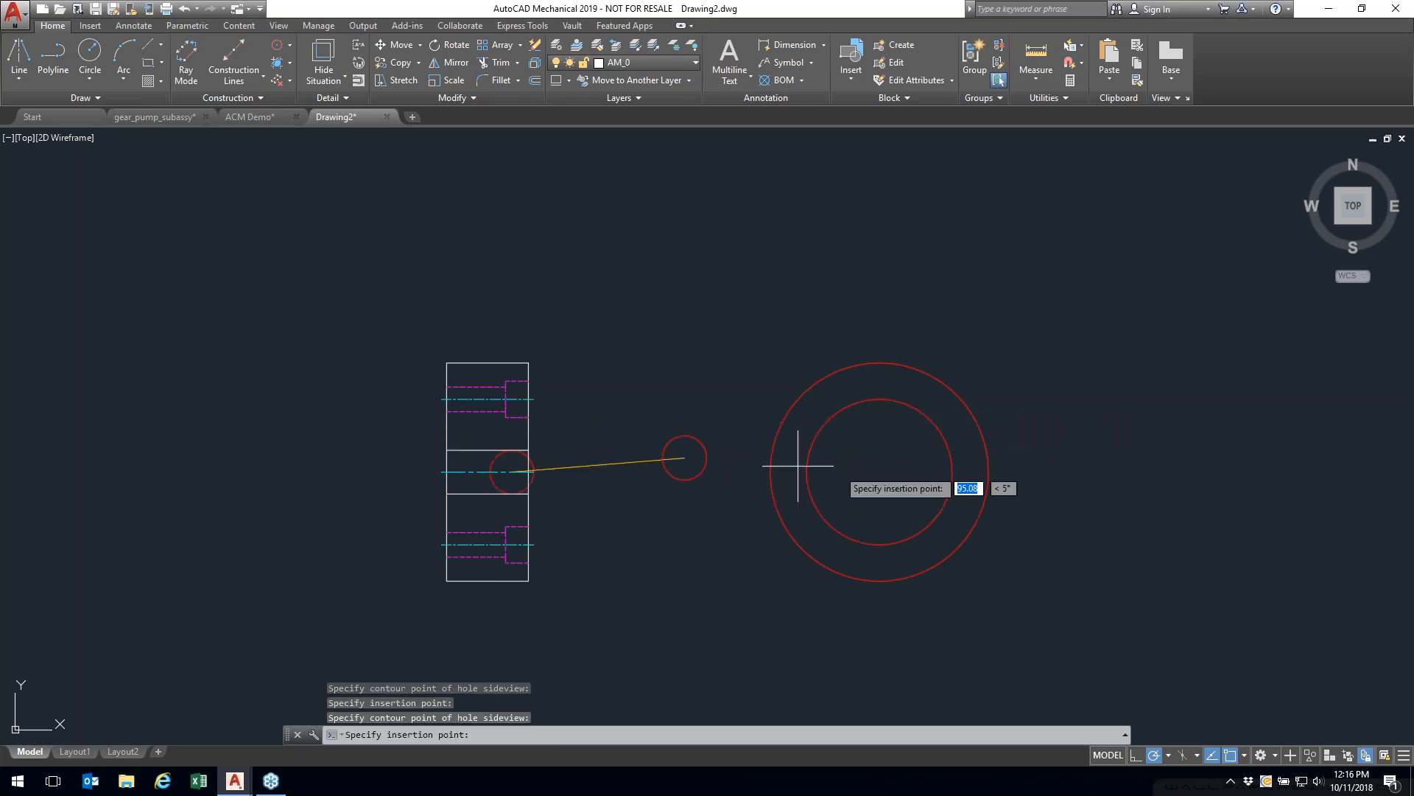
pyautogui.click(880, 473)
pyautogui.press('Return')
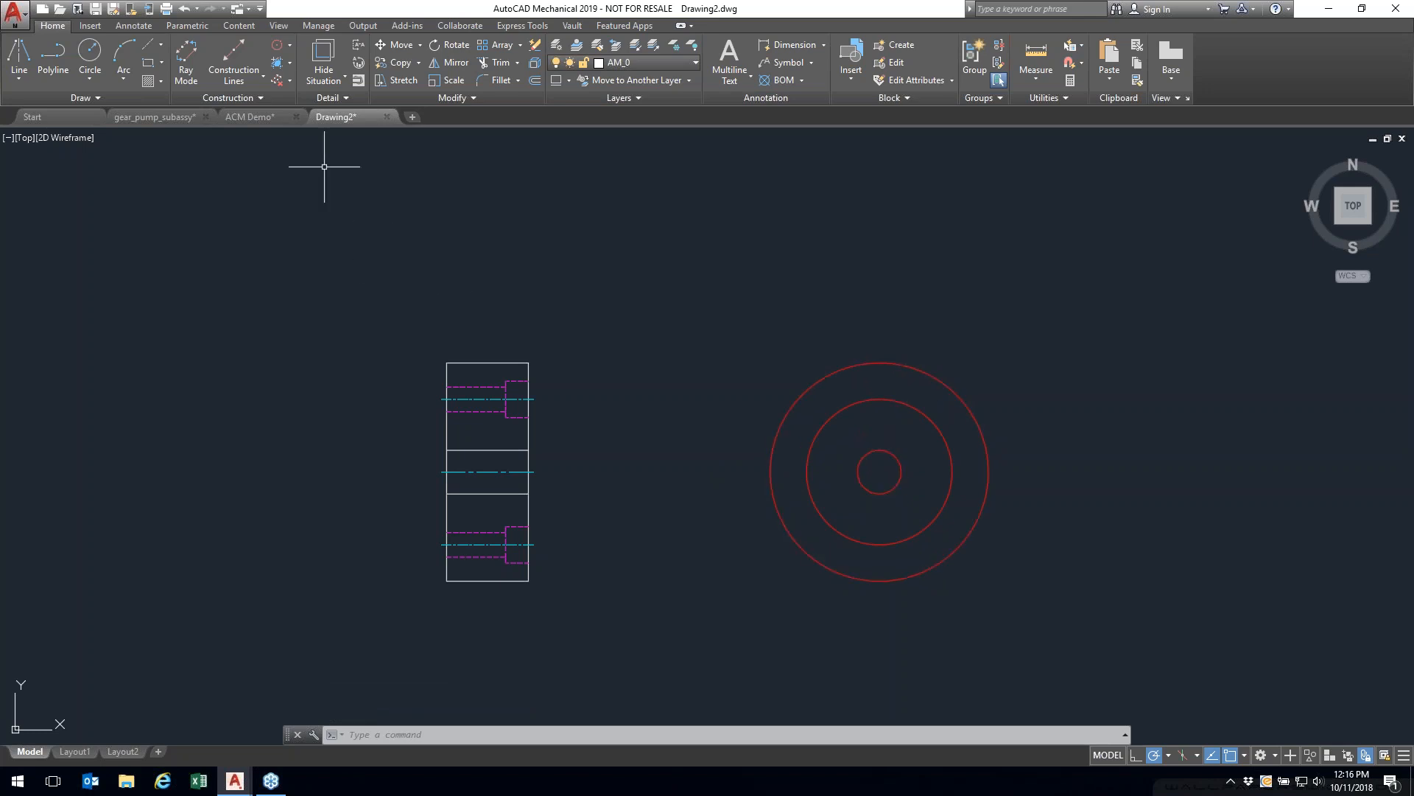
pyautogui.click(262, 99)
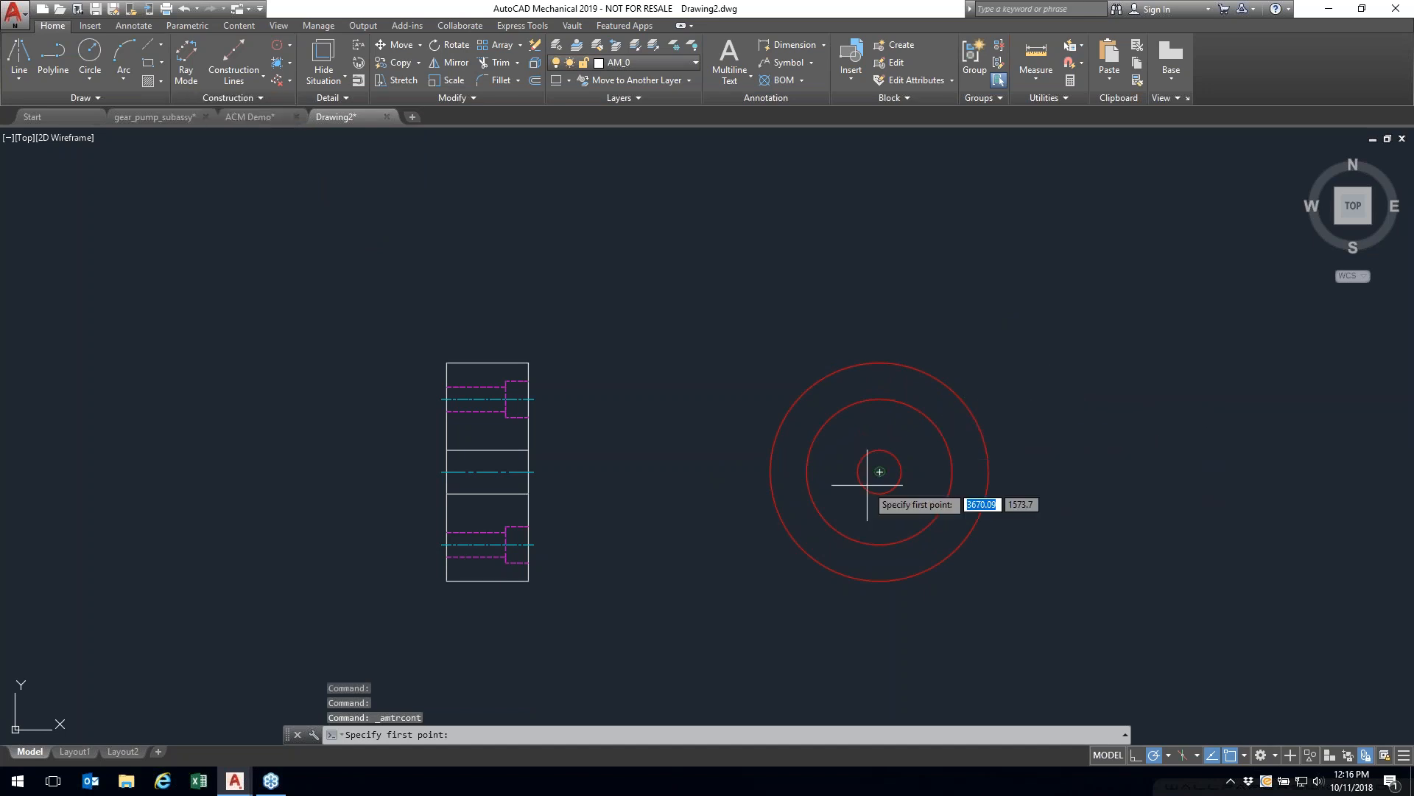
pyautogui.press('Escape')
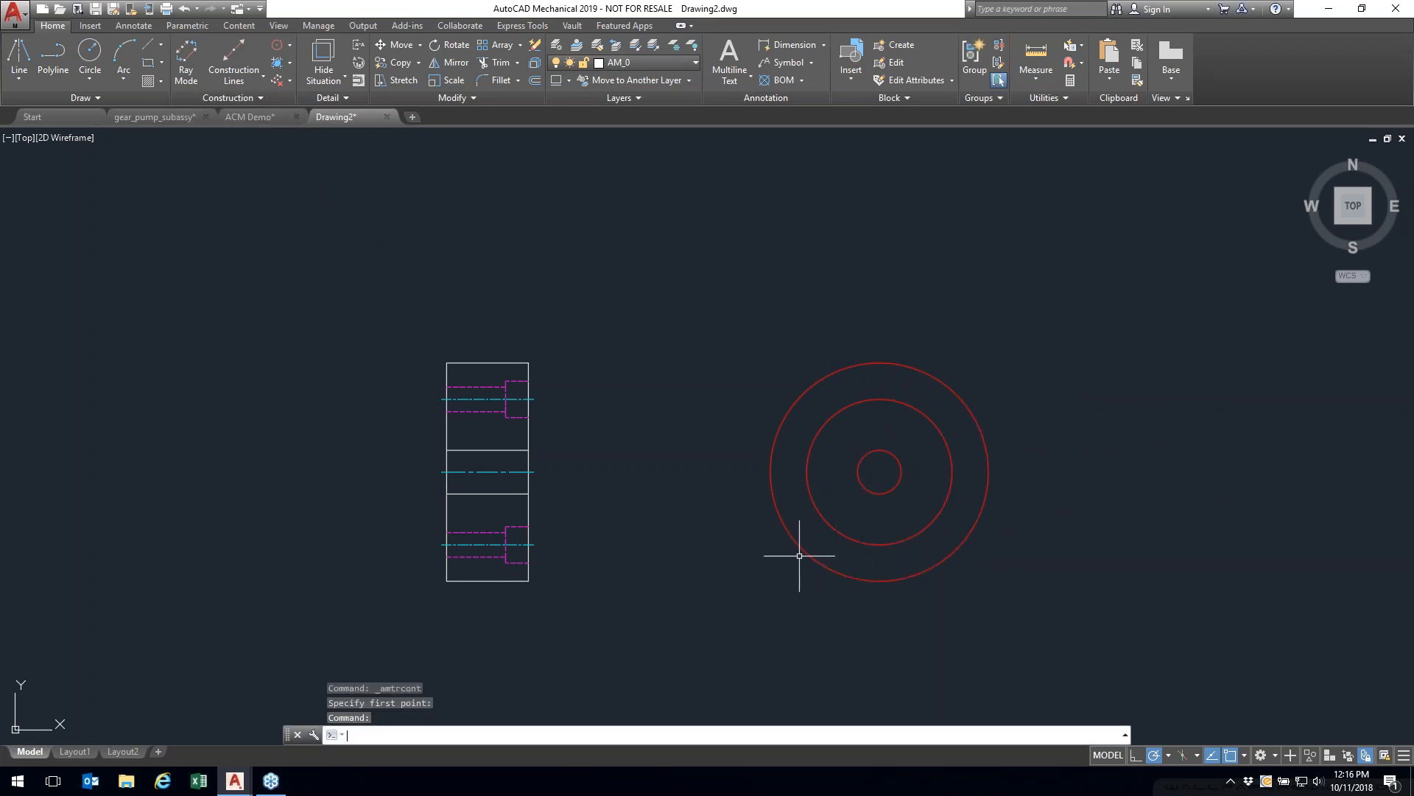
pyautogui.click(833, 369)
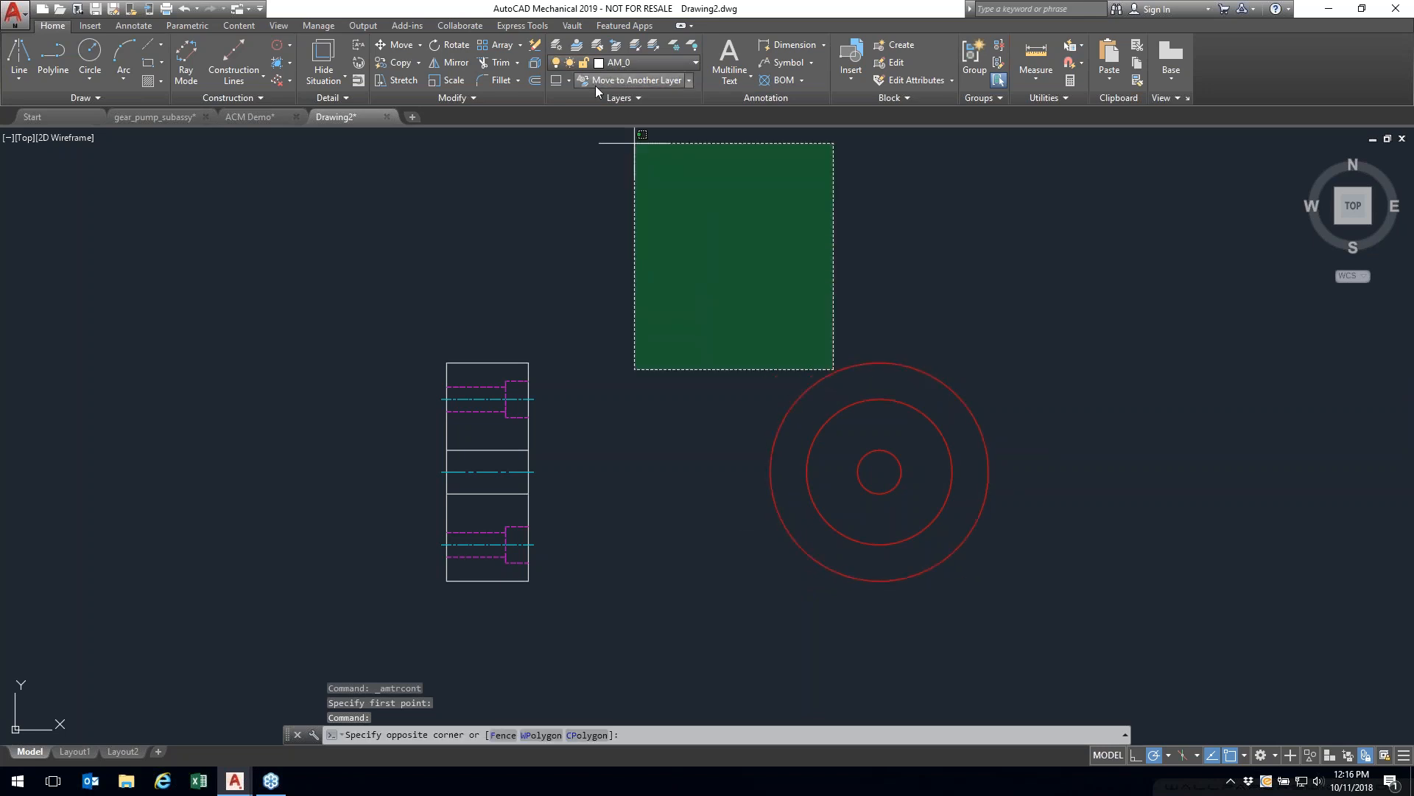
pyautogui.click(736, 398)
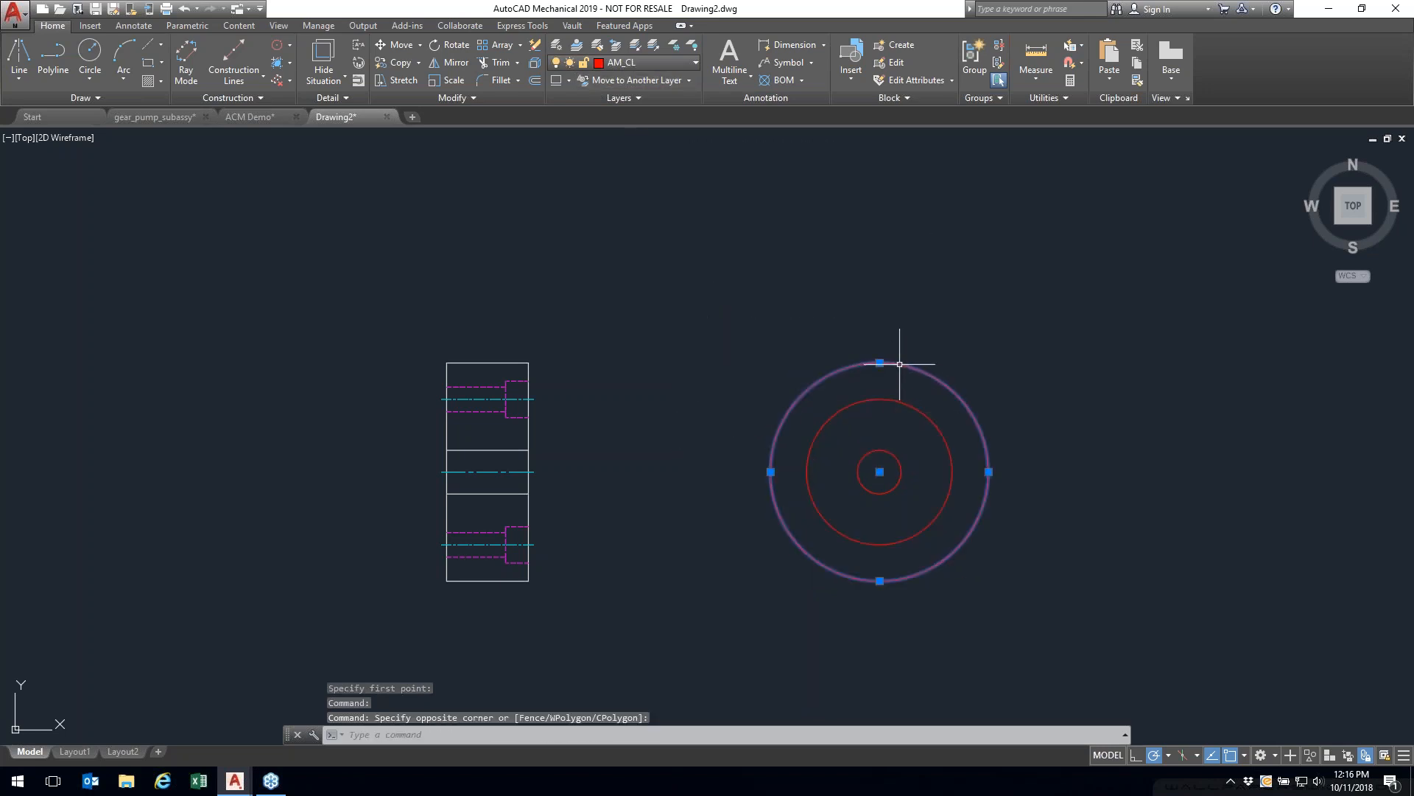
pyautogui.press('Escape')
# Step: Move the outermost circle and the small central bore circle of the end view to layer AM_0
pyautogui.click(899, 365)
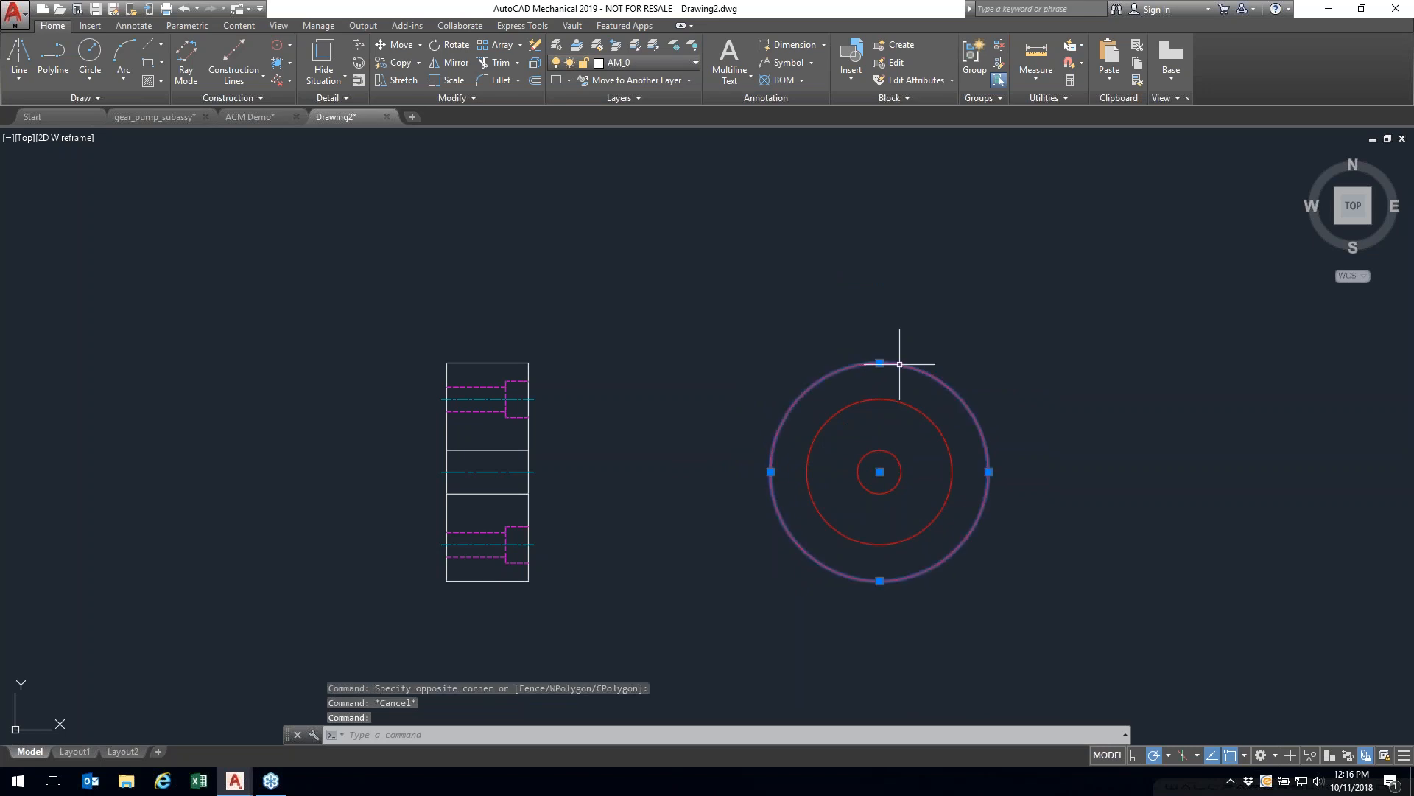
pyautogui.click(696, 67)
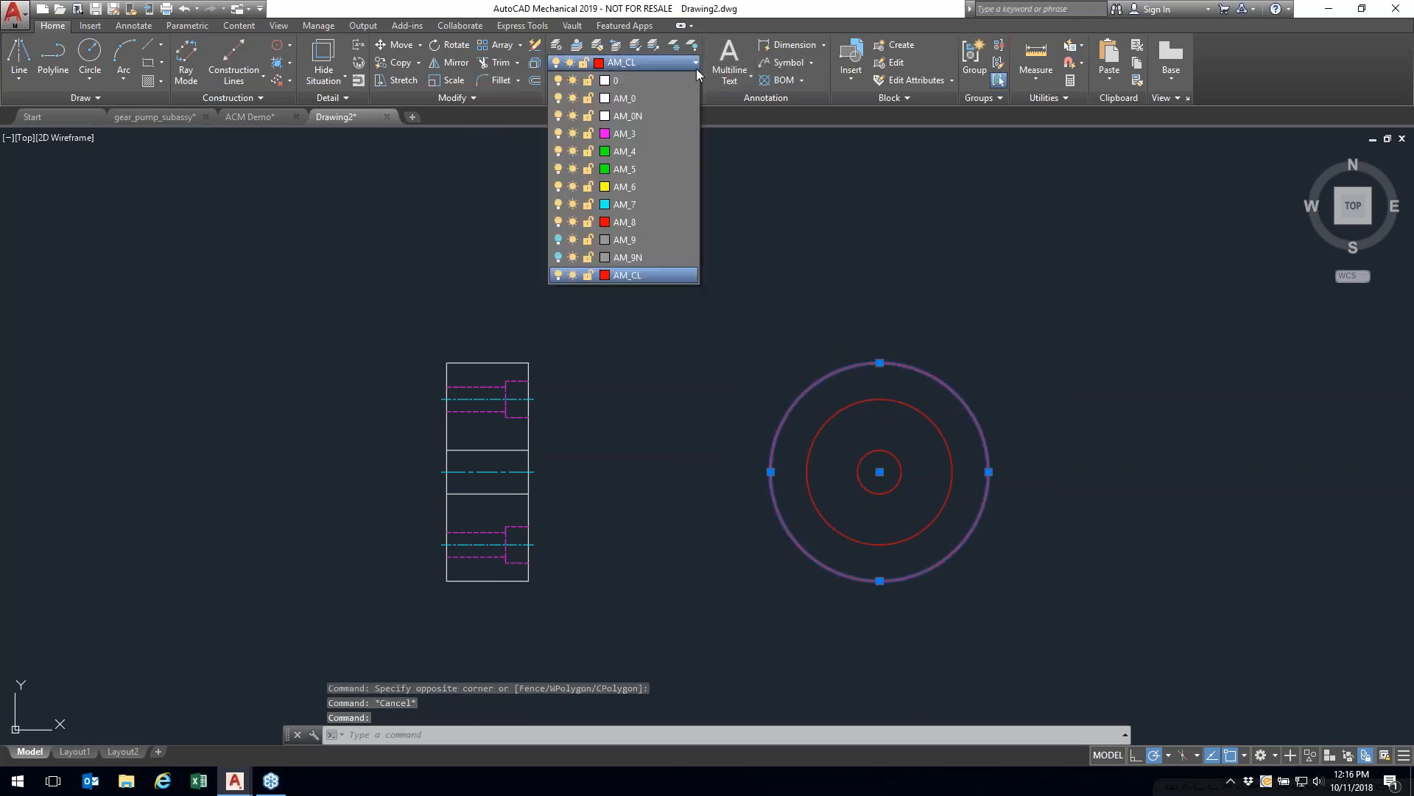
pyautogui.click(666, 95)
pyautogui.press('Escape')
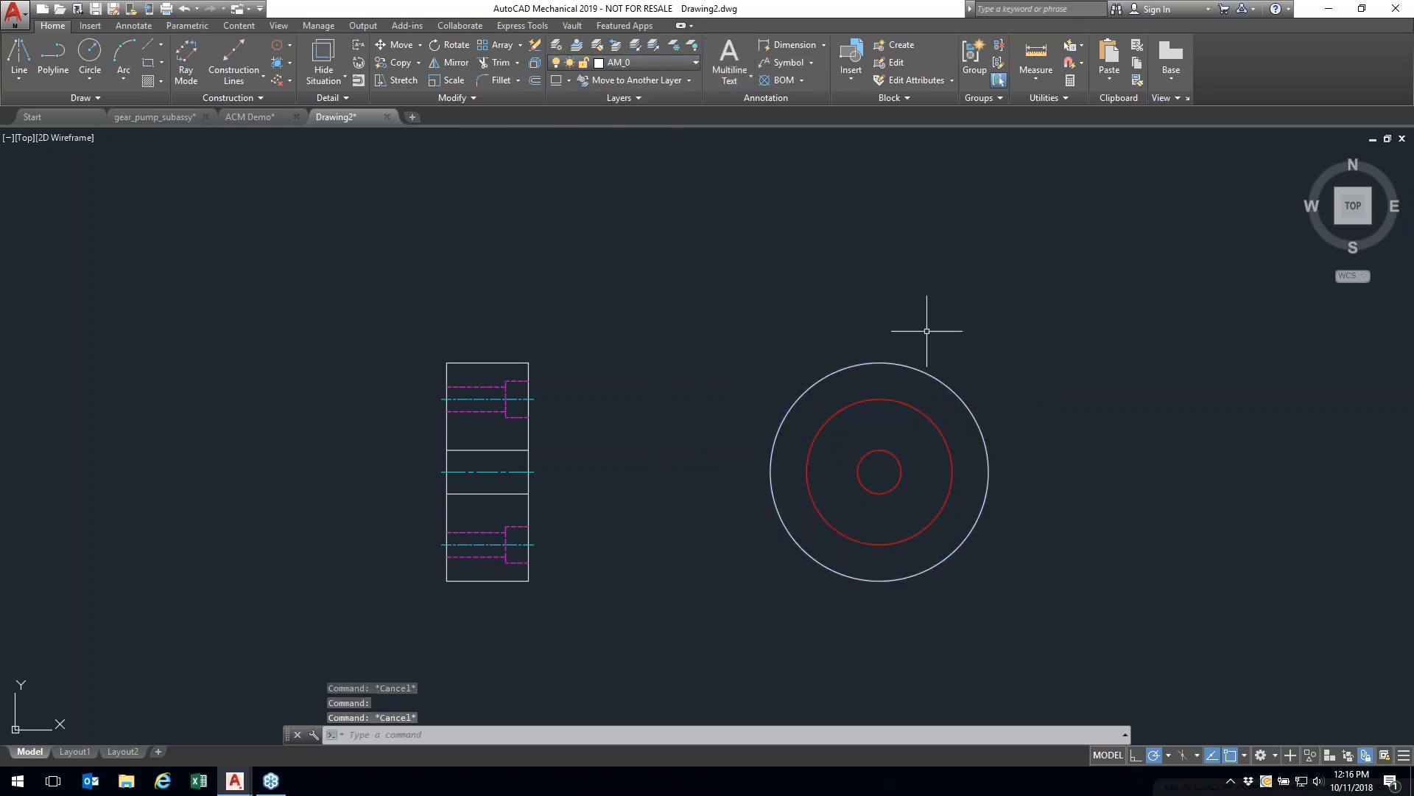
pyautogui.click(882, 450)
pyautogui.click(646, 67)
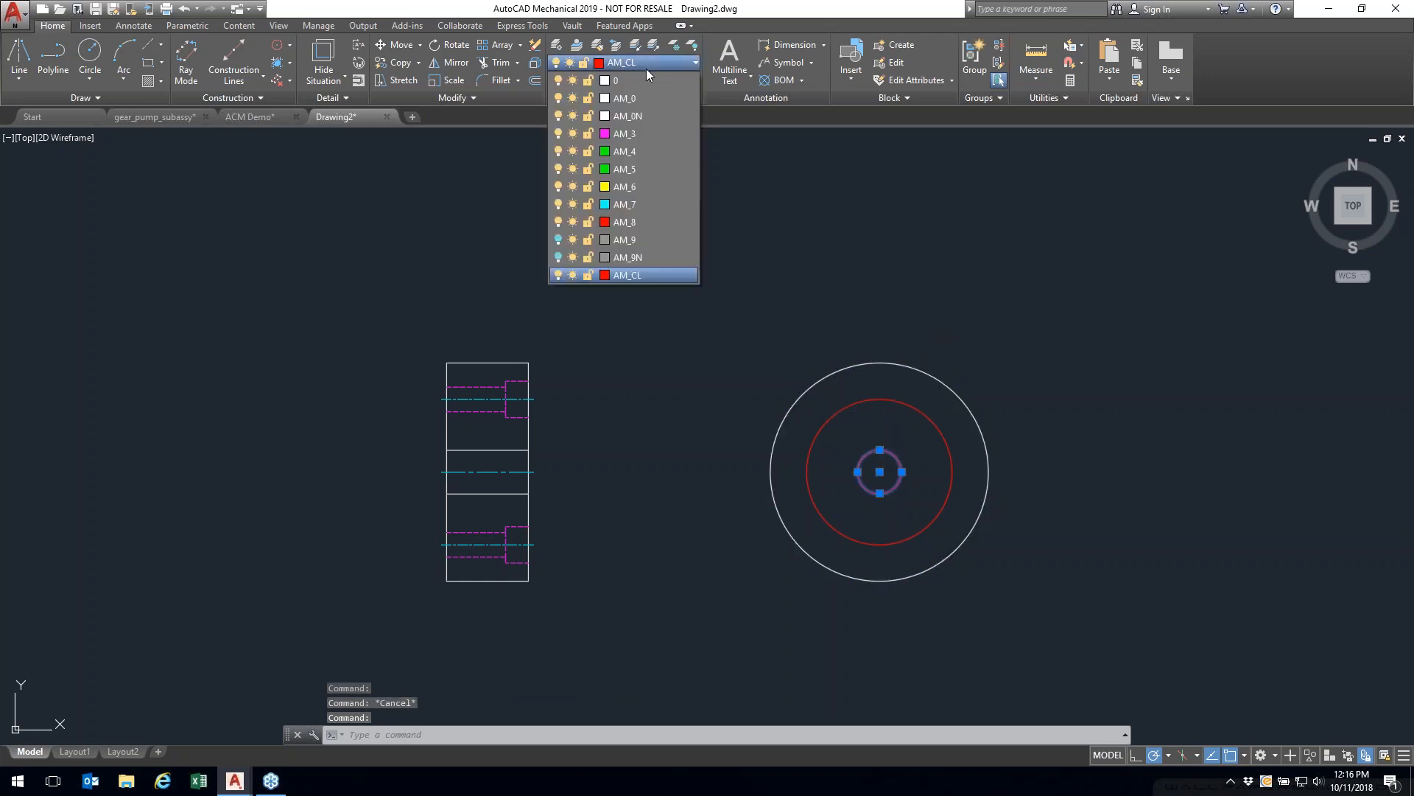
pyautogui.click(635, 97)
pyautogui.press('Escape')
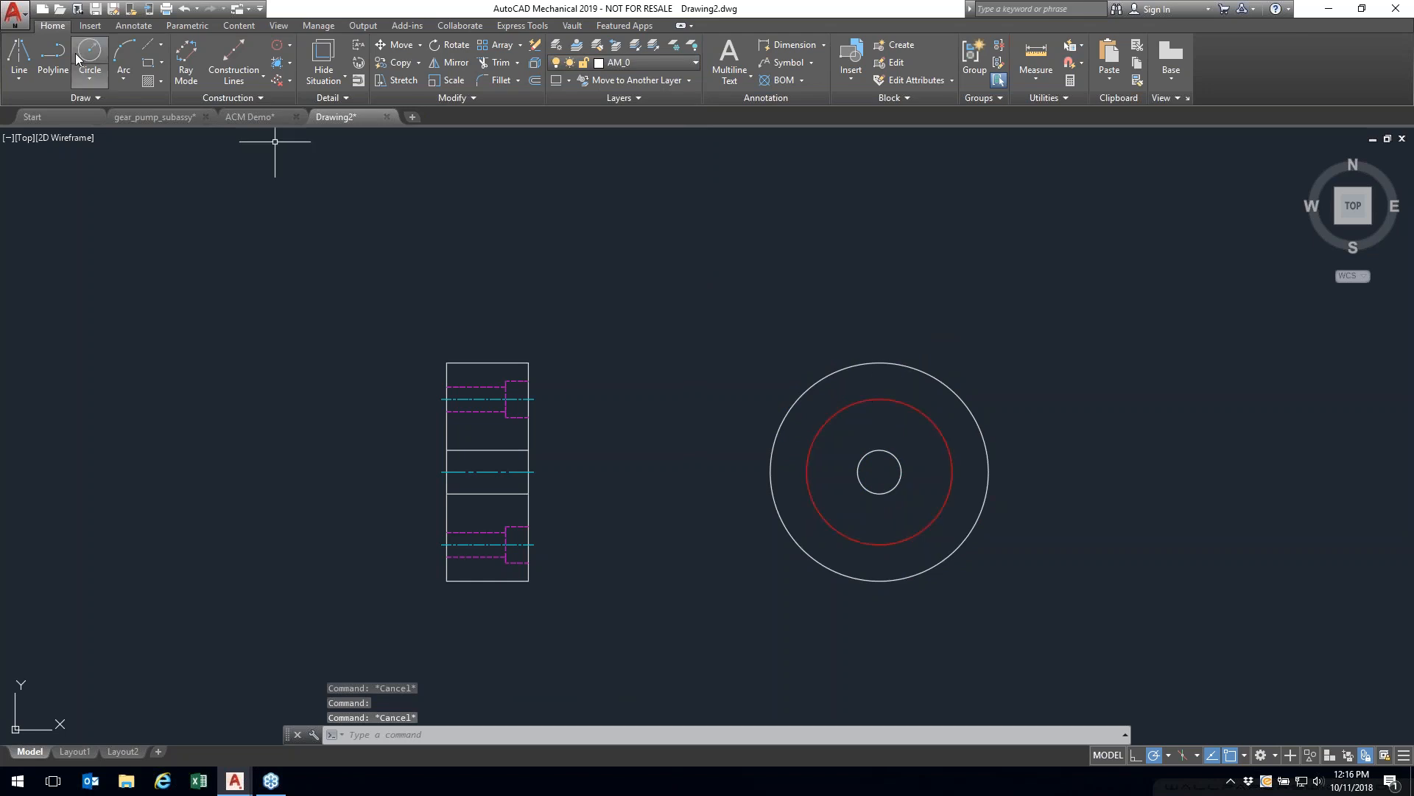
pyautogui.click(161, 46)
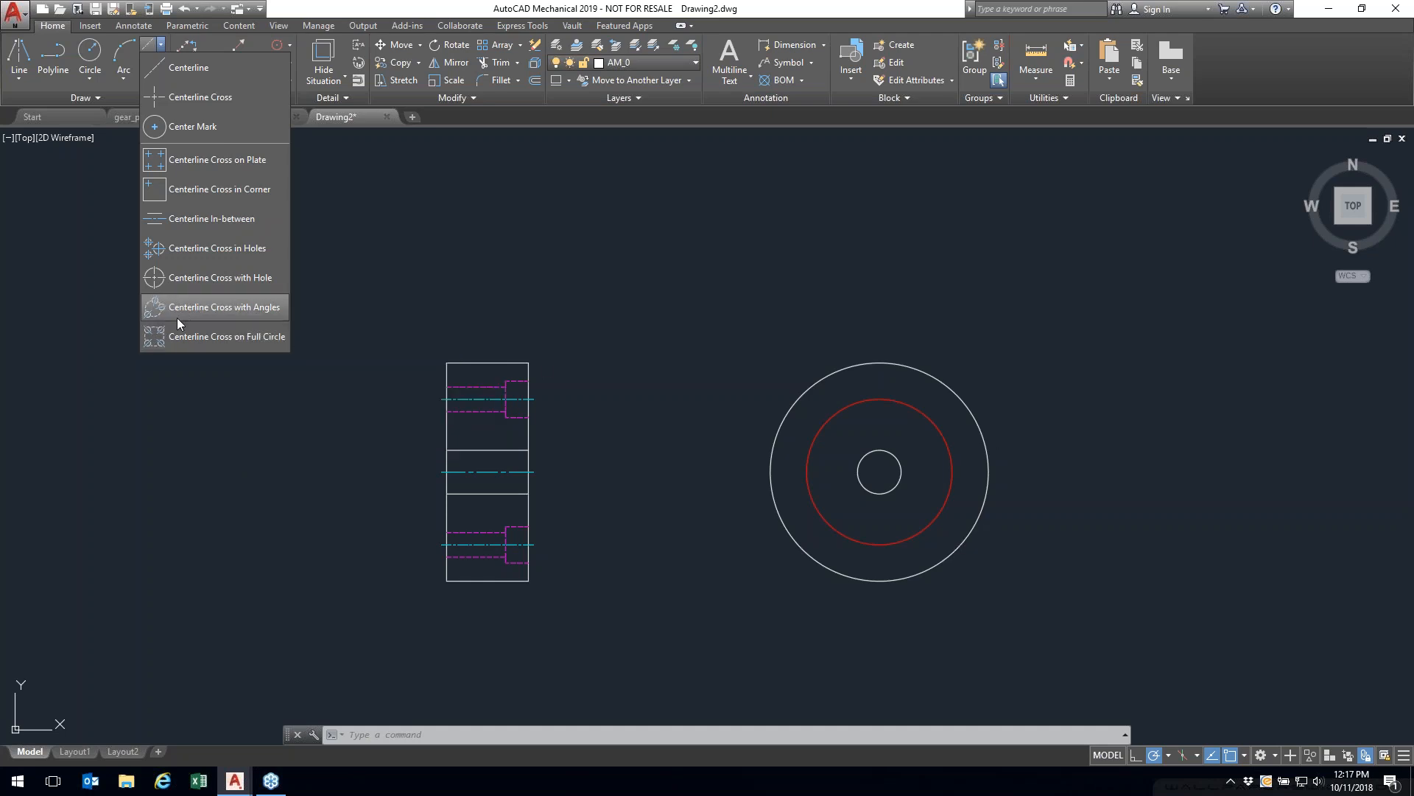
pyautogui.click(614, 271)
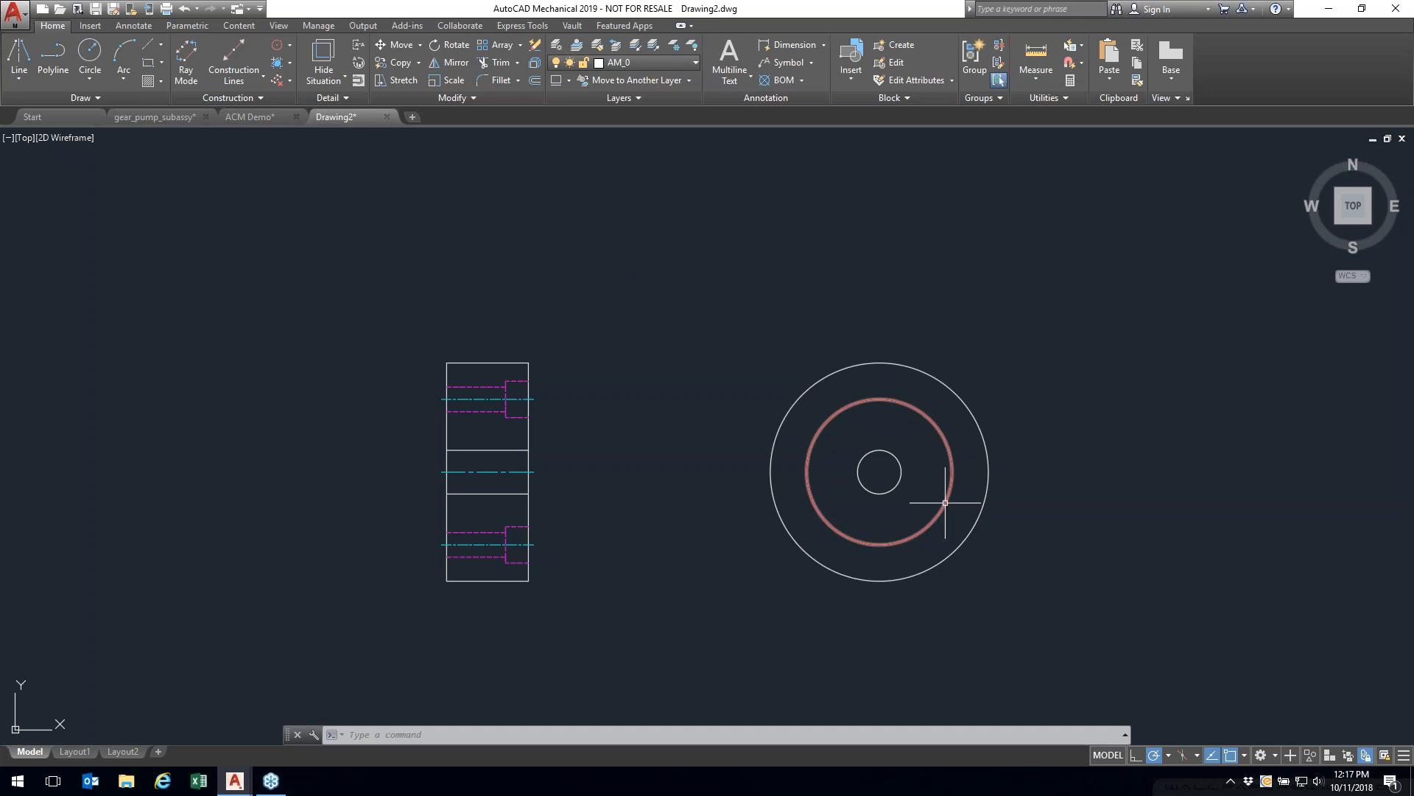
# Step: Save the drawing as Opposite Hub in the ACADM folder, in AutoCAD Mechanical 2018 Drawing format
pyautogui.moveTo(581, 442)
pyautogui.mouseDown(button='middle')
pyautogui.moveTo(469, 410)
pyautogui.moveTo(658, 398)
pyautogui.mouseUp(button='middle')
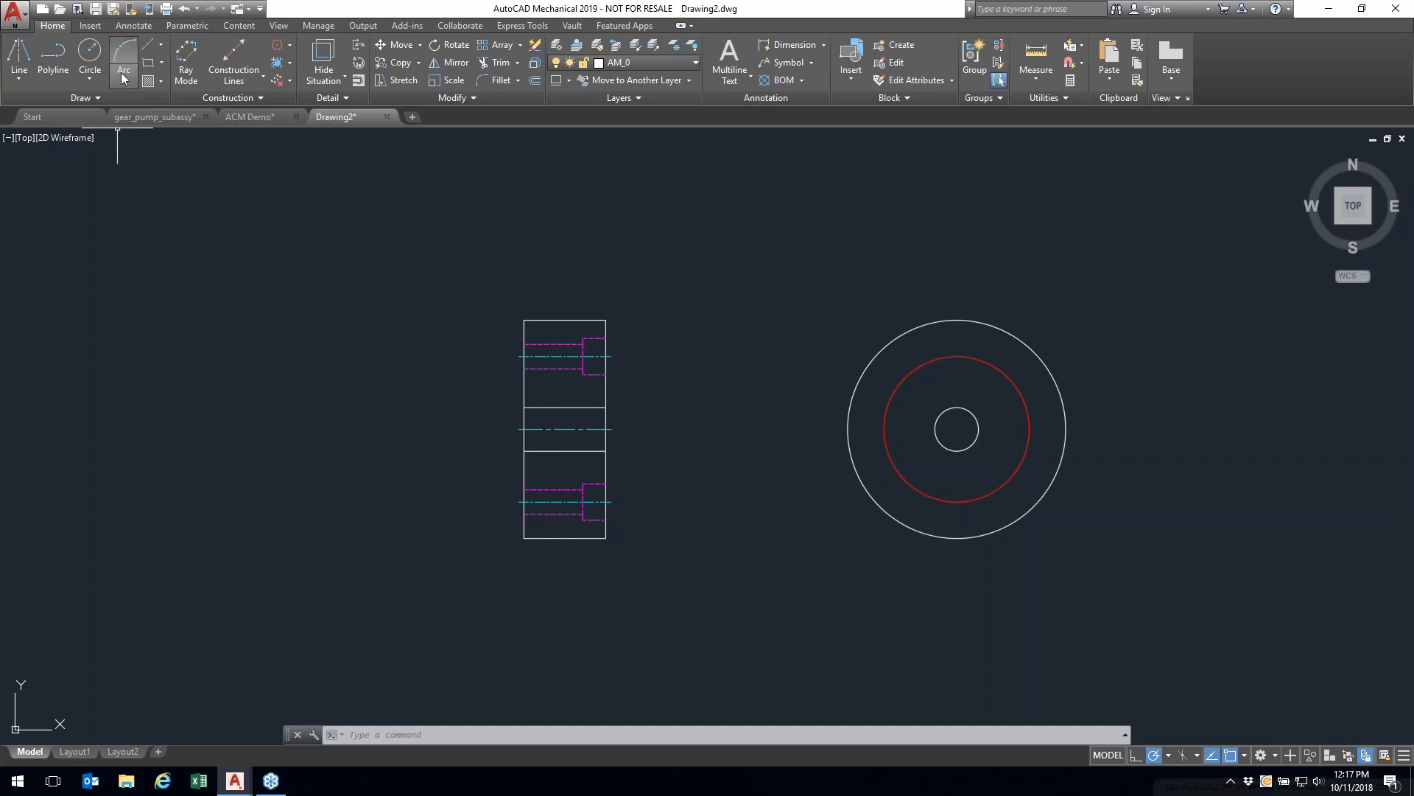
pyautogui.click(95, 11)
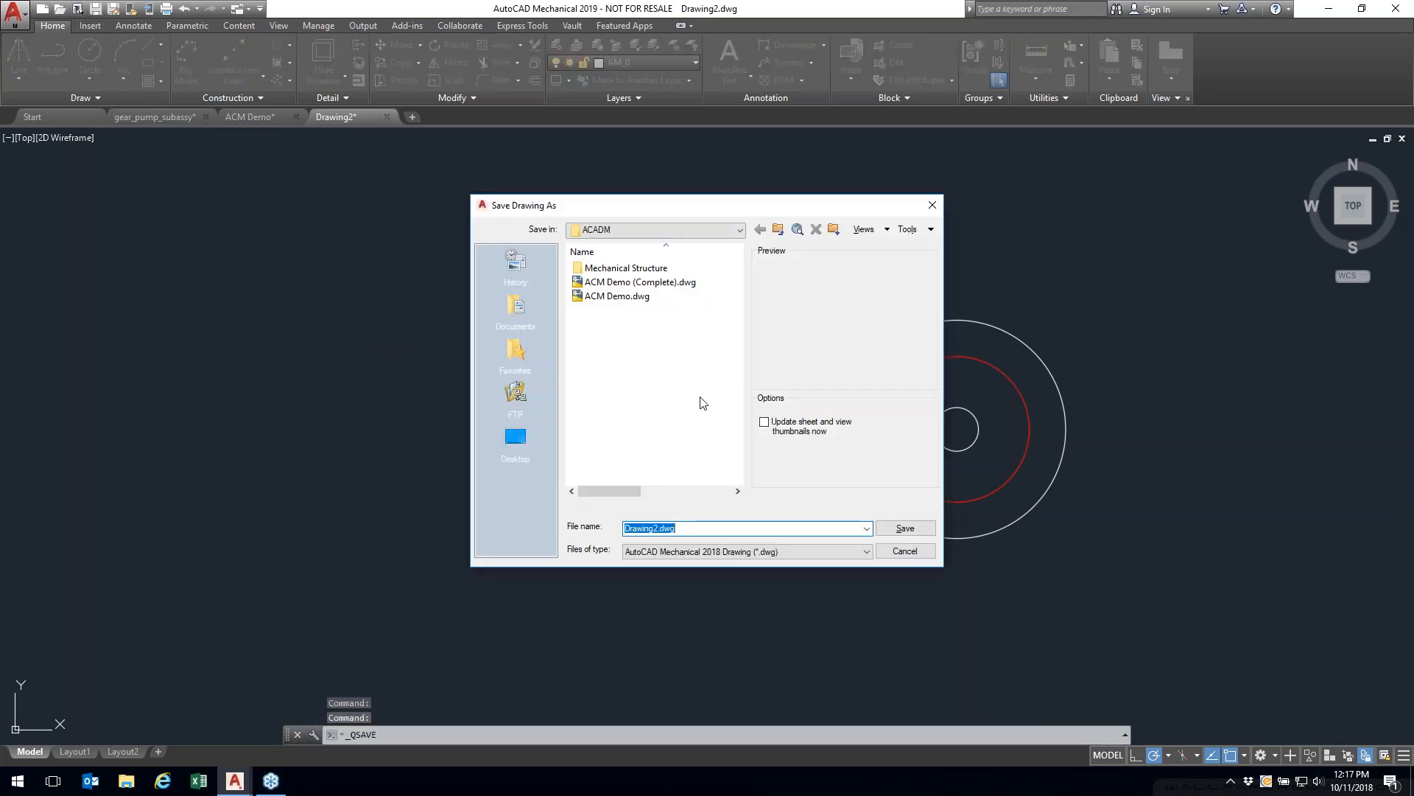
pyautogui.write('O')
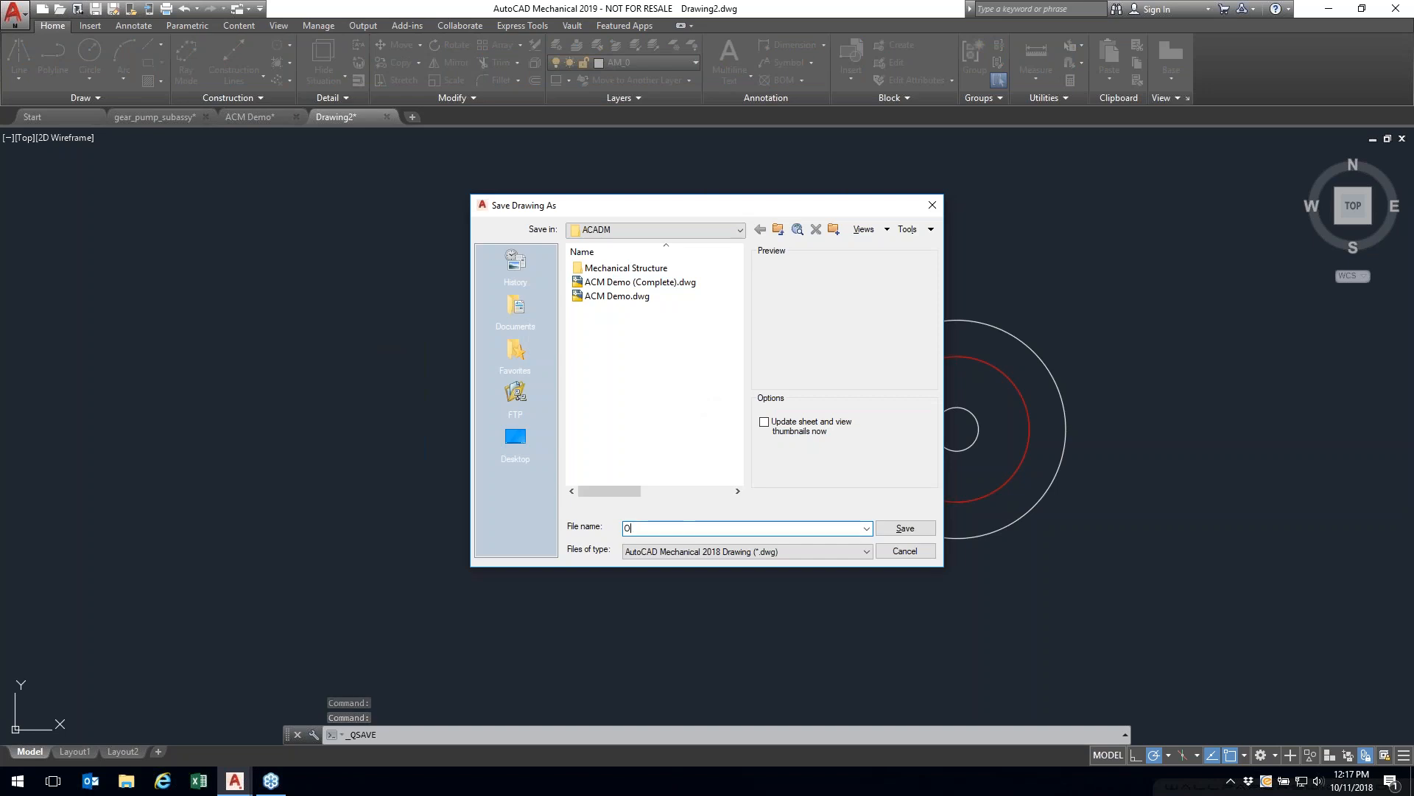
pyautogui.write('ppiosite Hub')
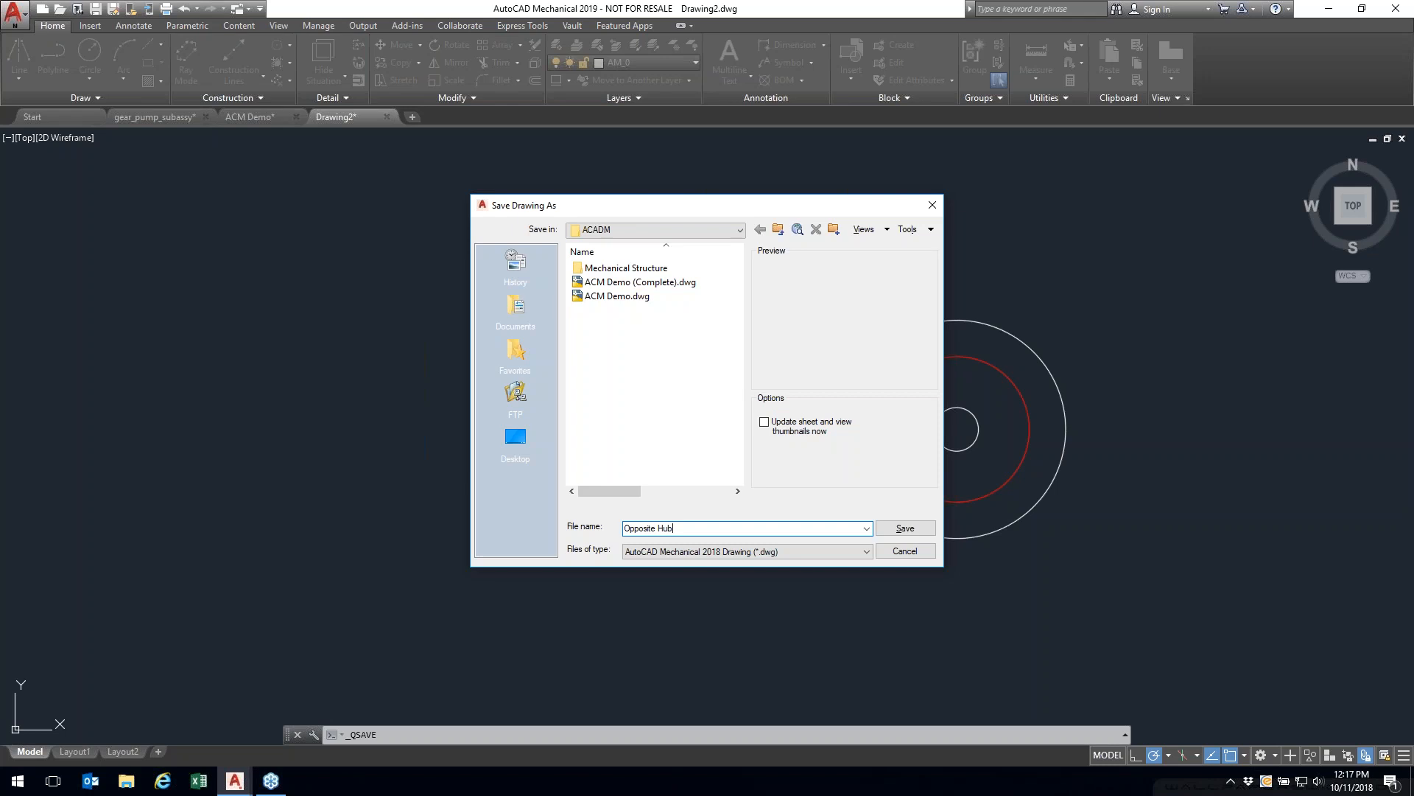
pyautogui.click(910, 530)
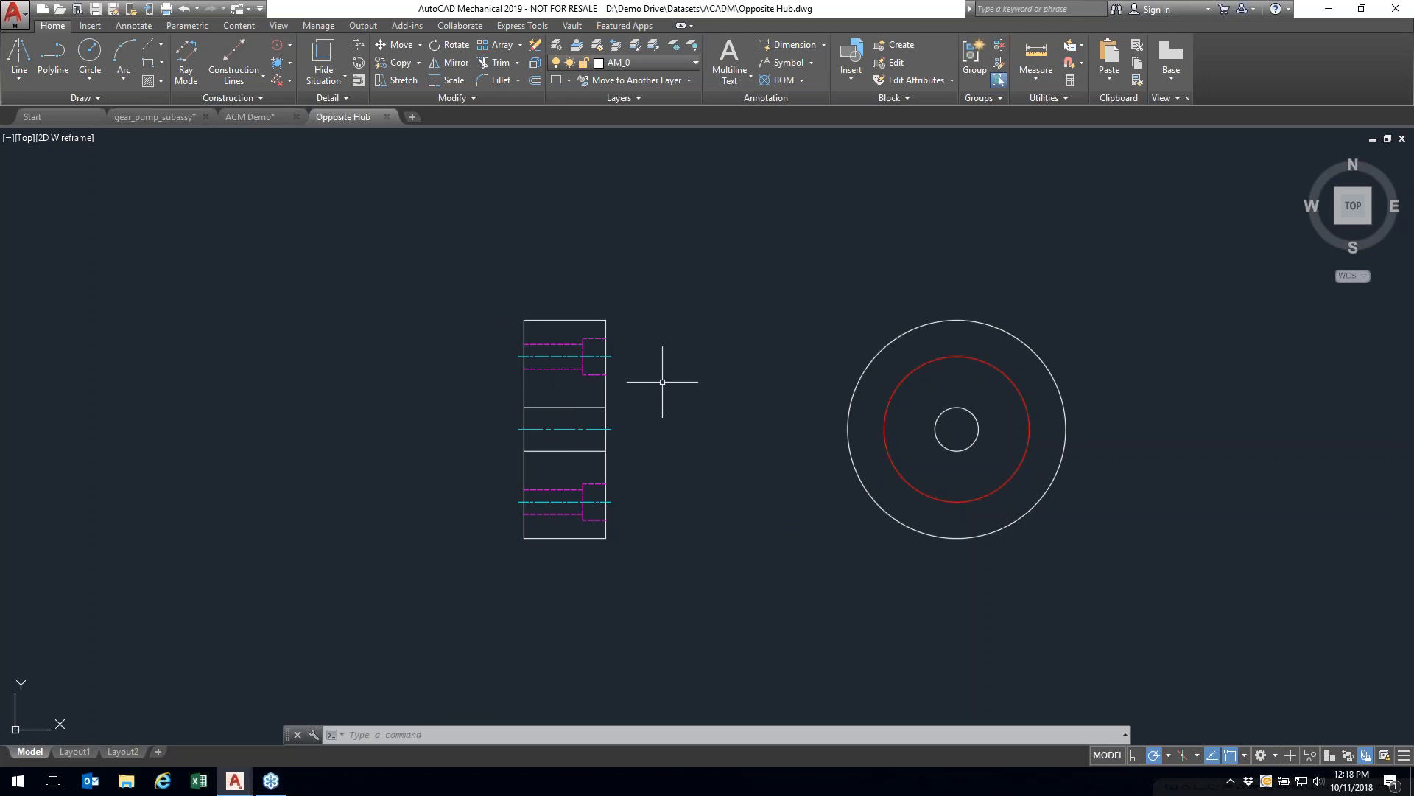
pyautogui.click(803, 80)
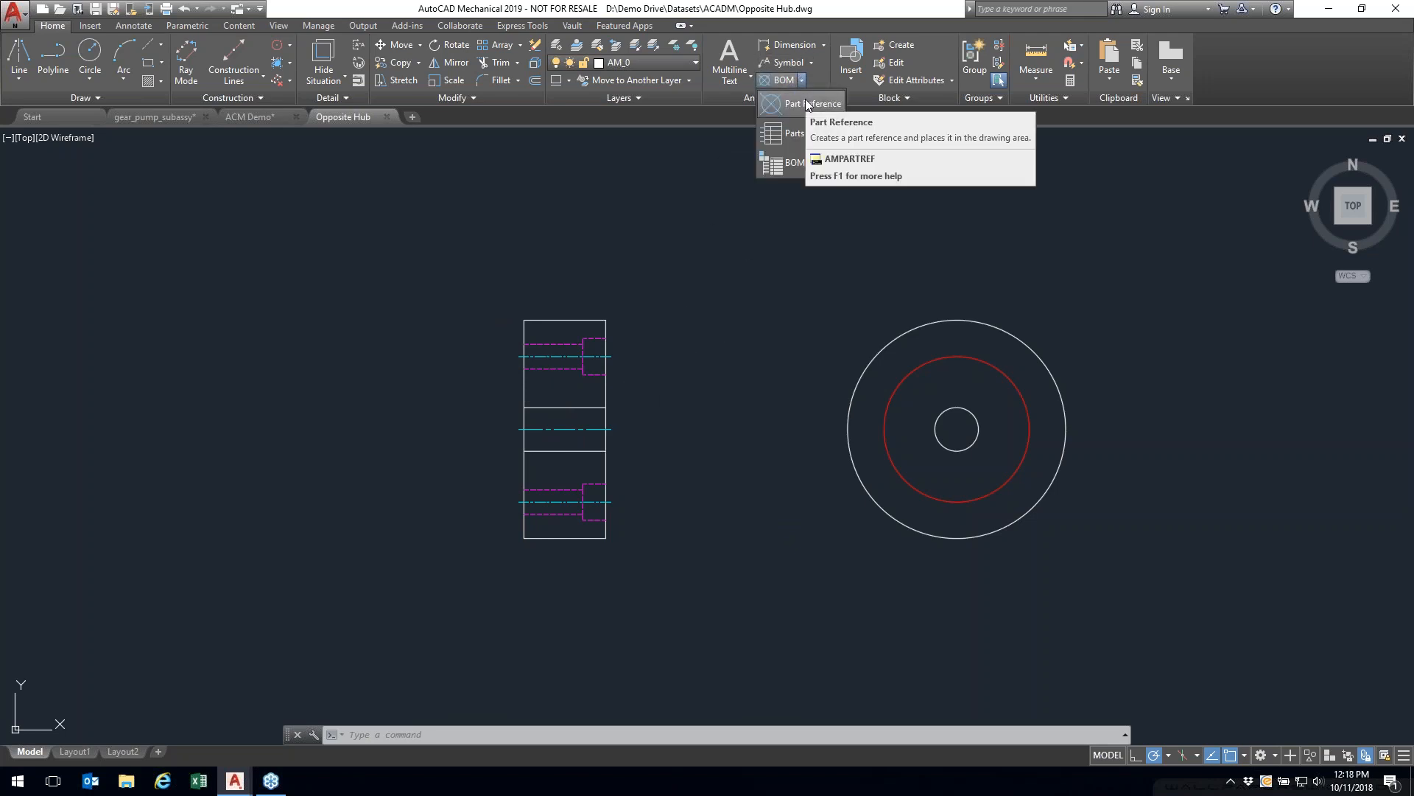
pyautogui.click(806, 102)
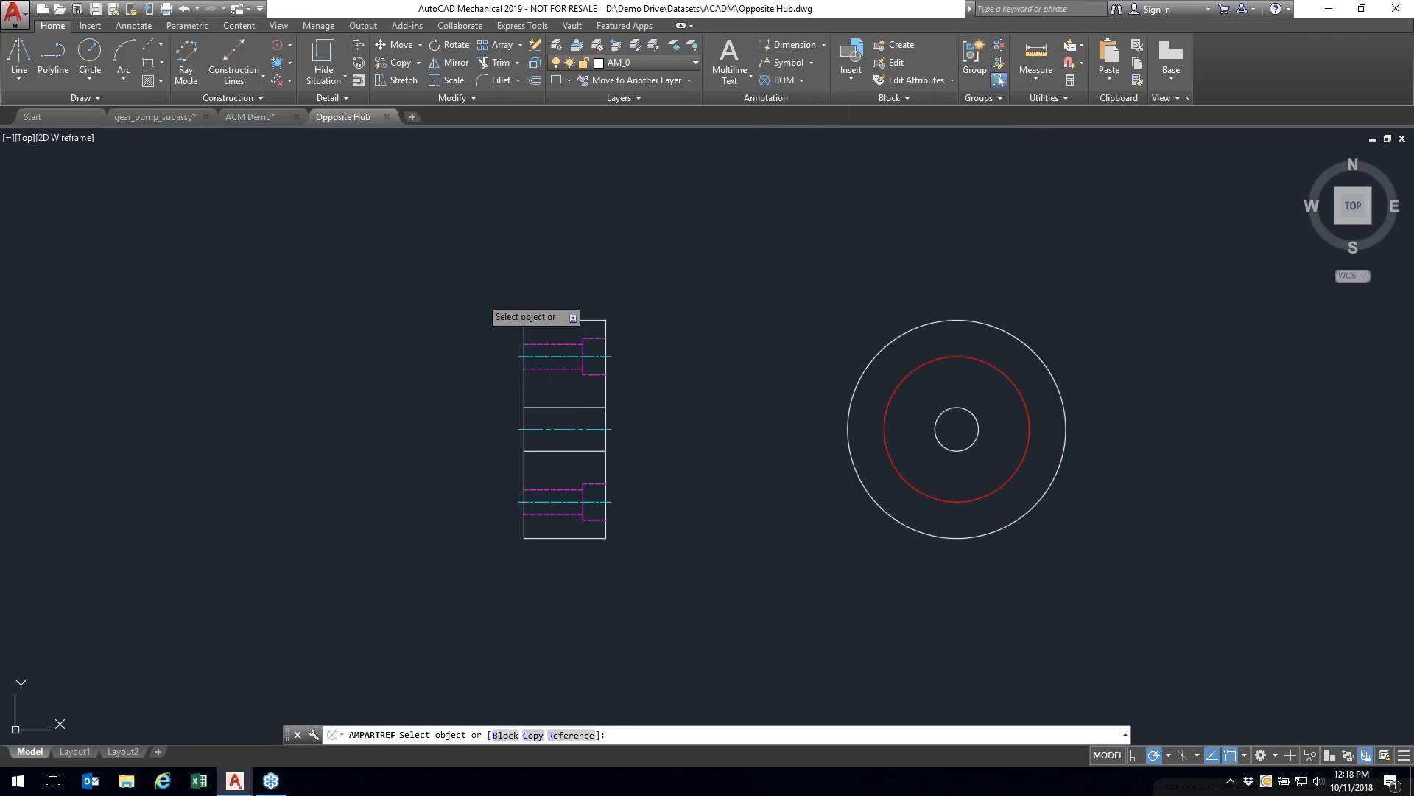
pyautogui.click(478, 295)
pyautogui.click(756, 542)
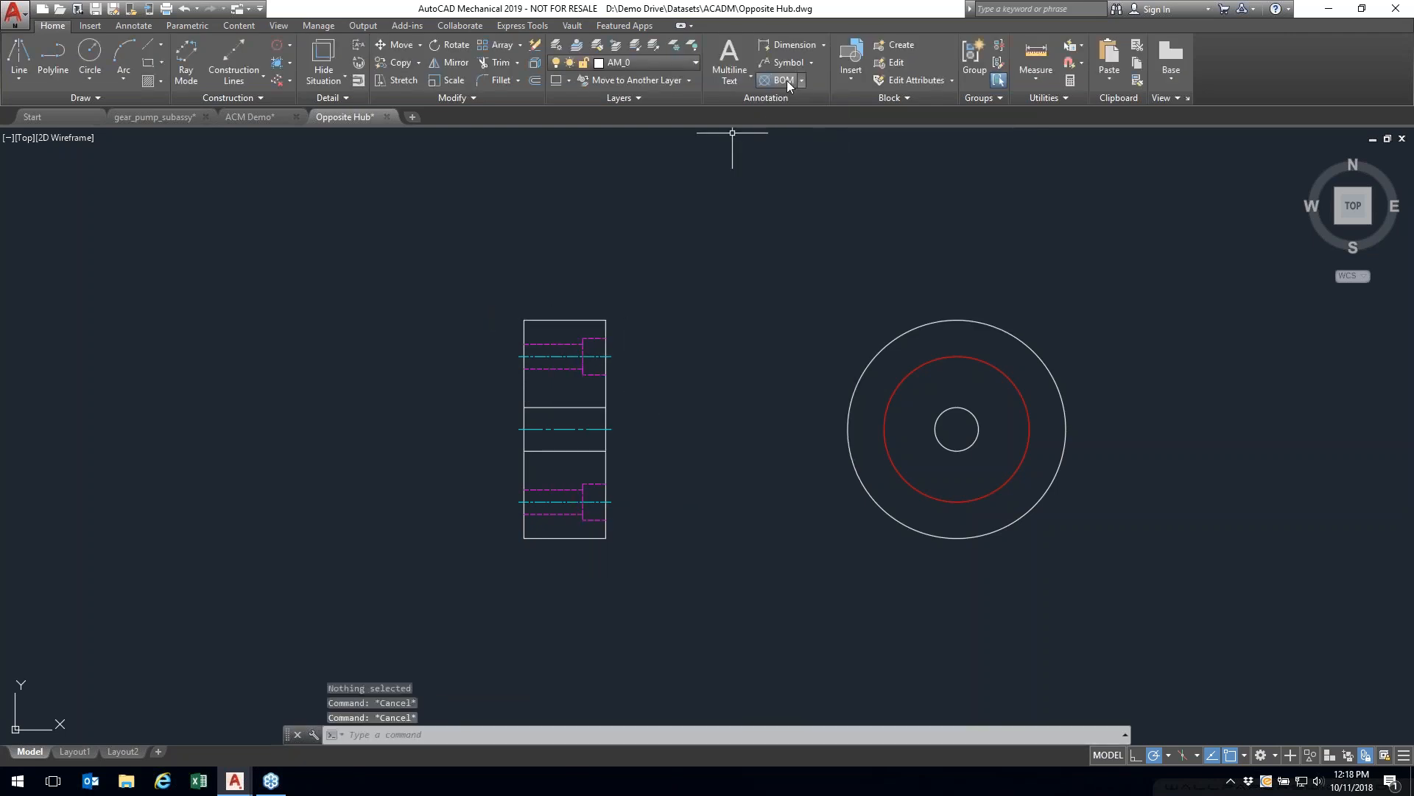
# Step: Attach a part reference near the upper end of the side view's right edge, with name Hub and material Alloy Steel
pyautogui.click(605, 327)
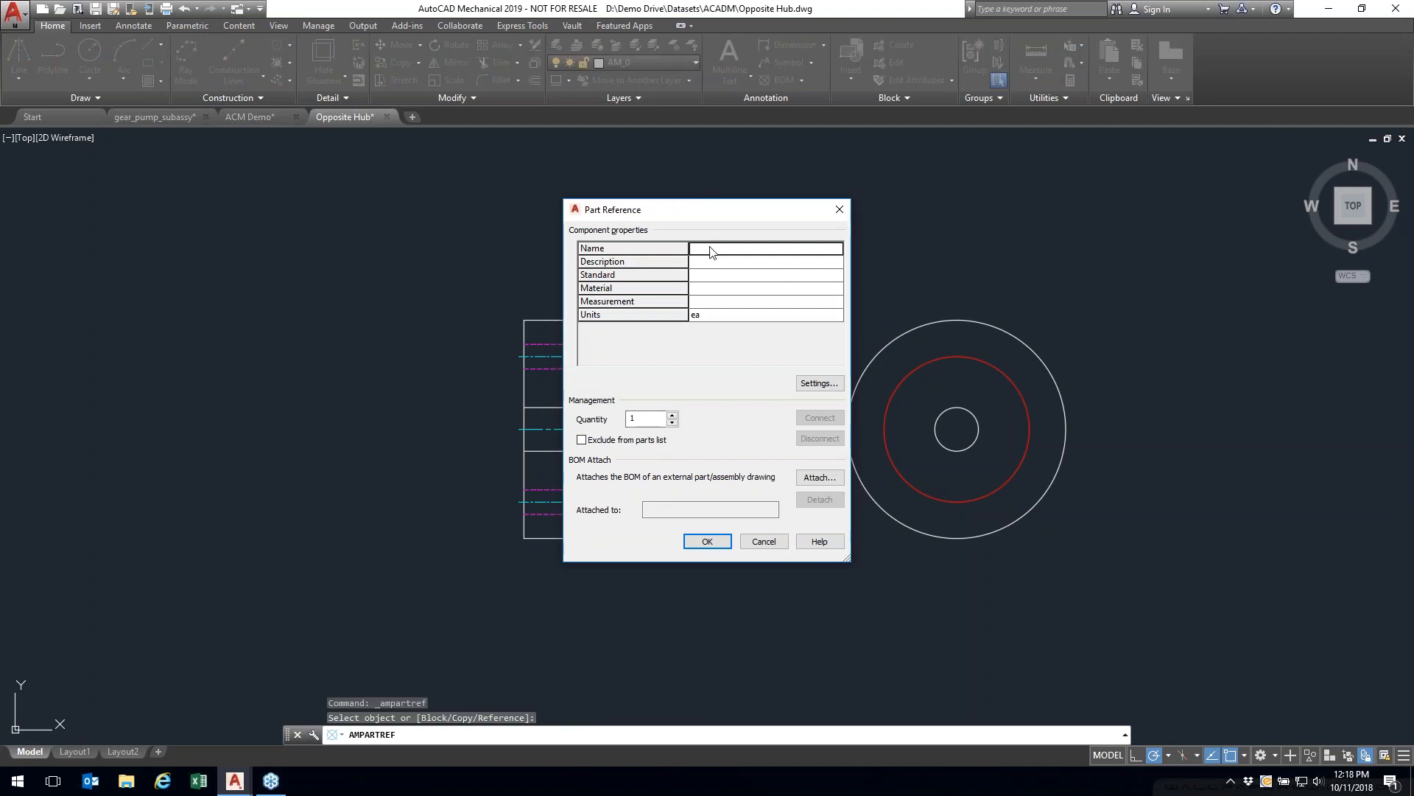
pyautogui.write('Hub')
pyautogui.press('Return')
pyautogui.press('Return')
pyautogui.press('Return')
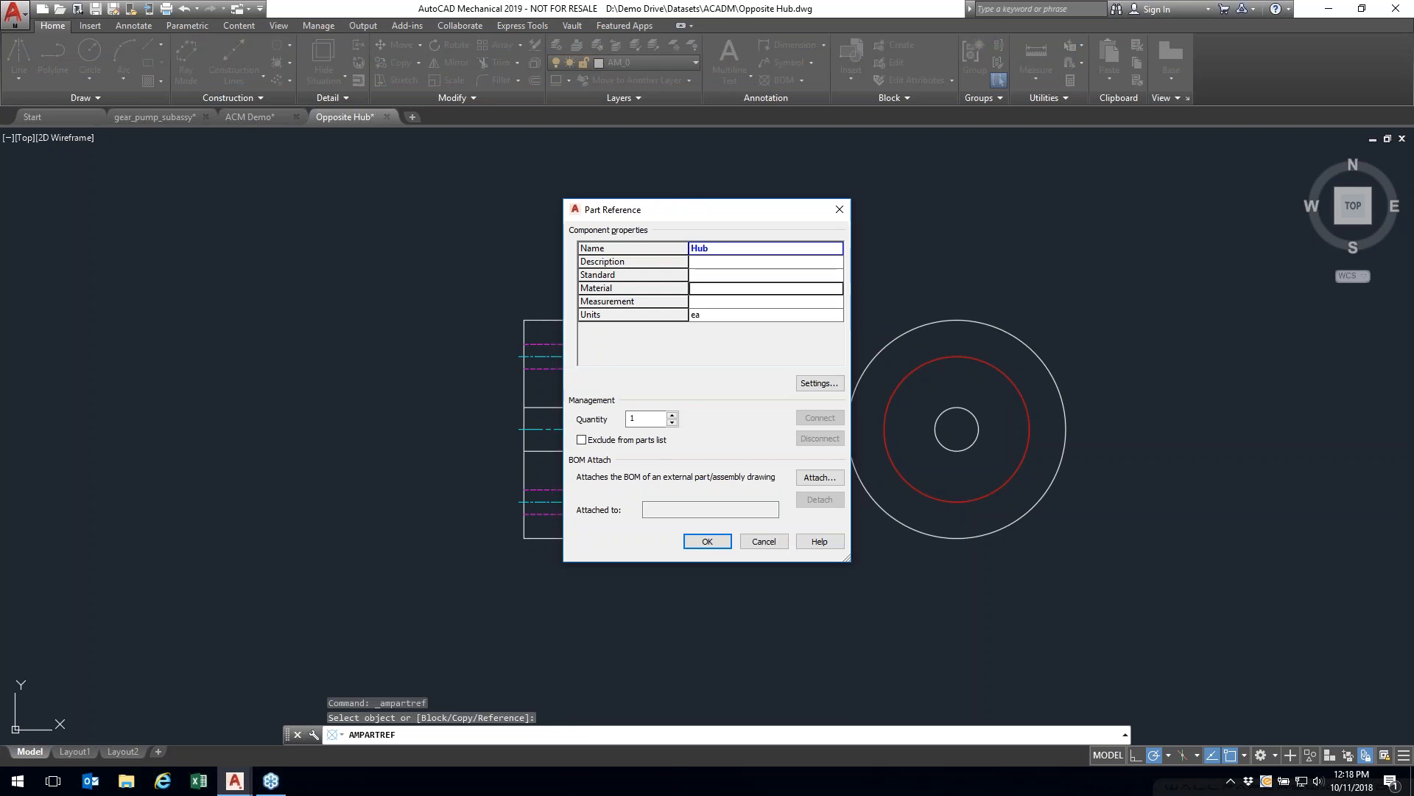
pyautogui.write('Alloy Steel')
pyautogui.press('Return')
pyautogui.press('Return')
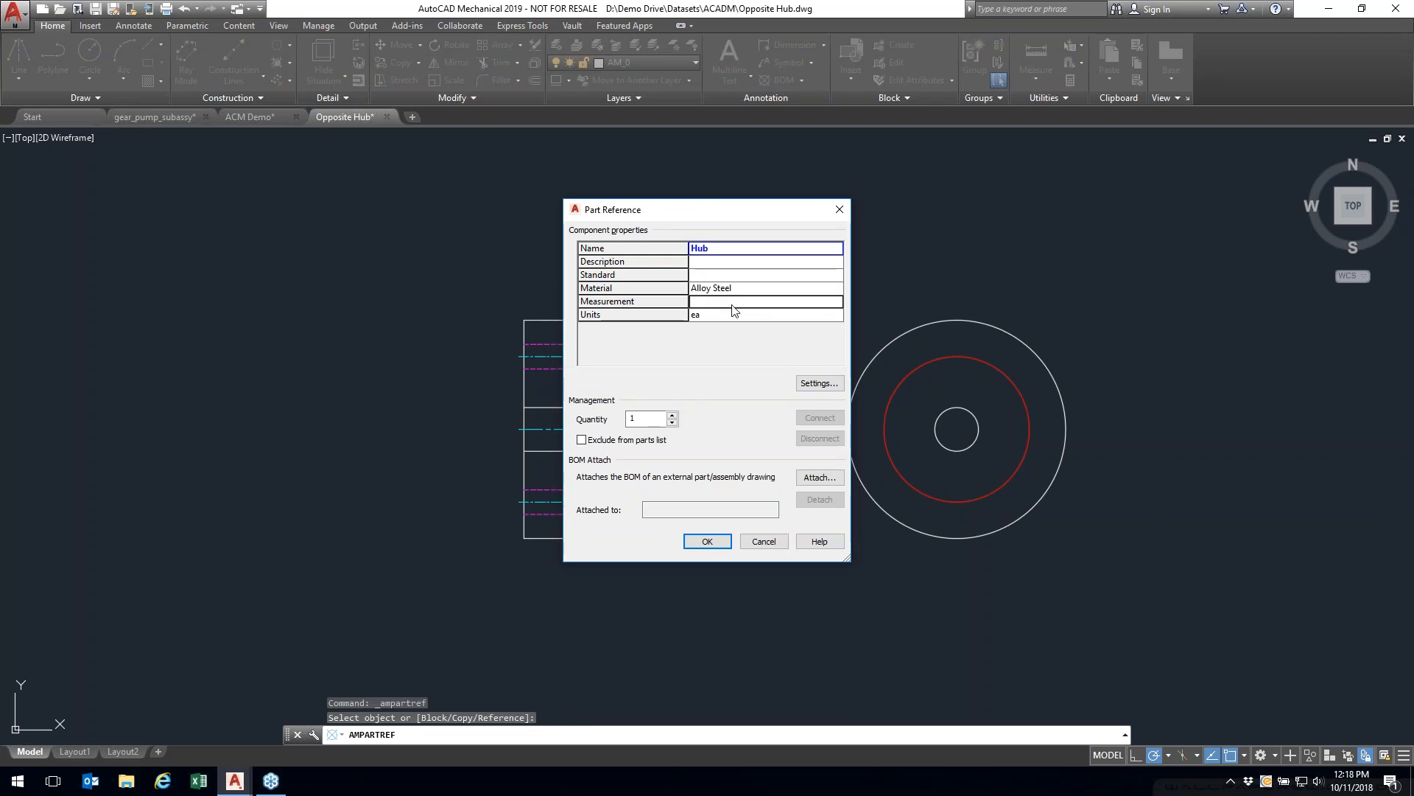
pyautogui.click(732, 305)
pyautogui.press('Return')
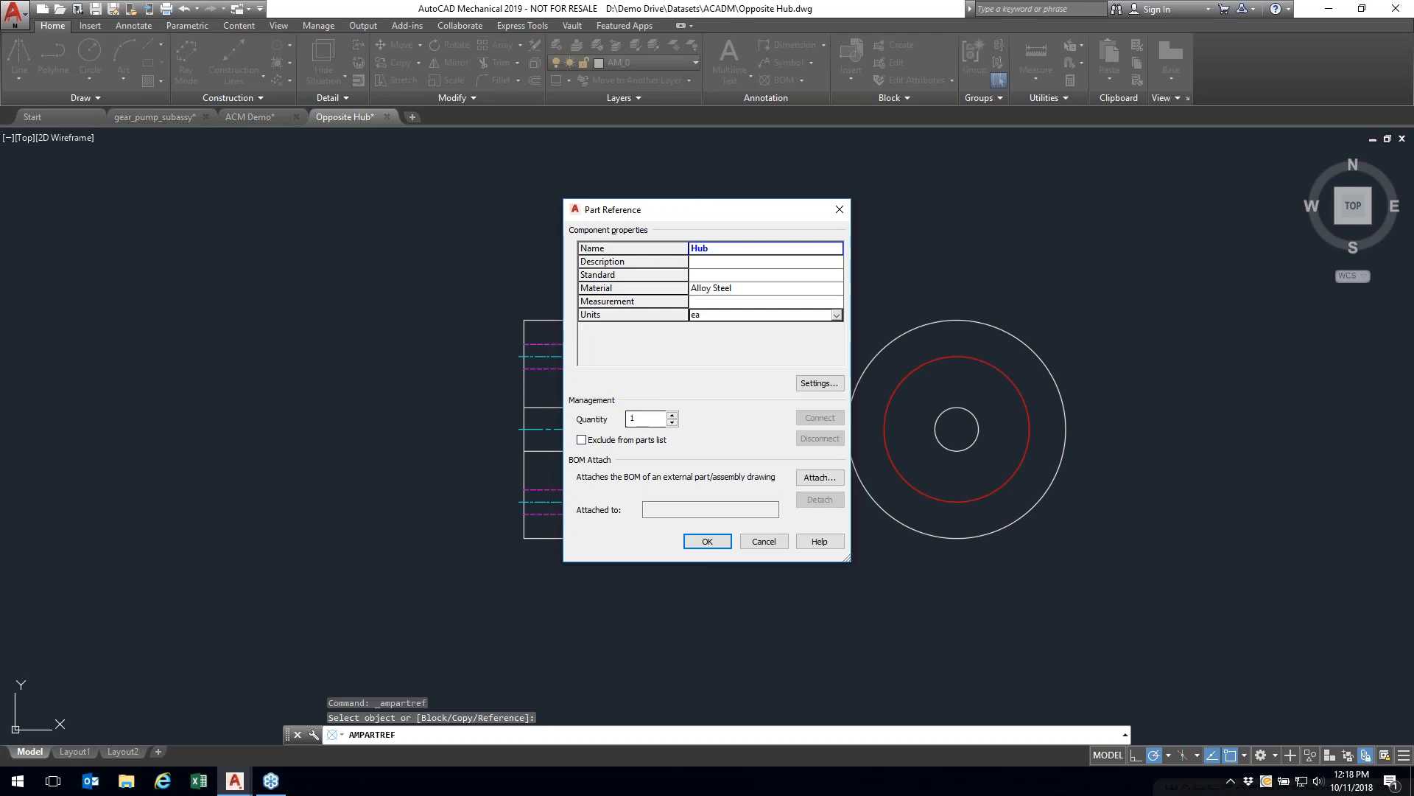
pyautogui.click(707, 542)
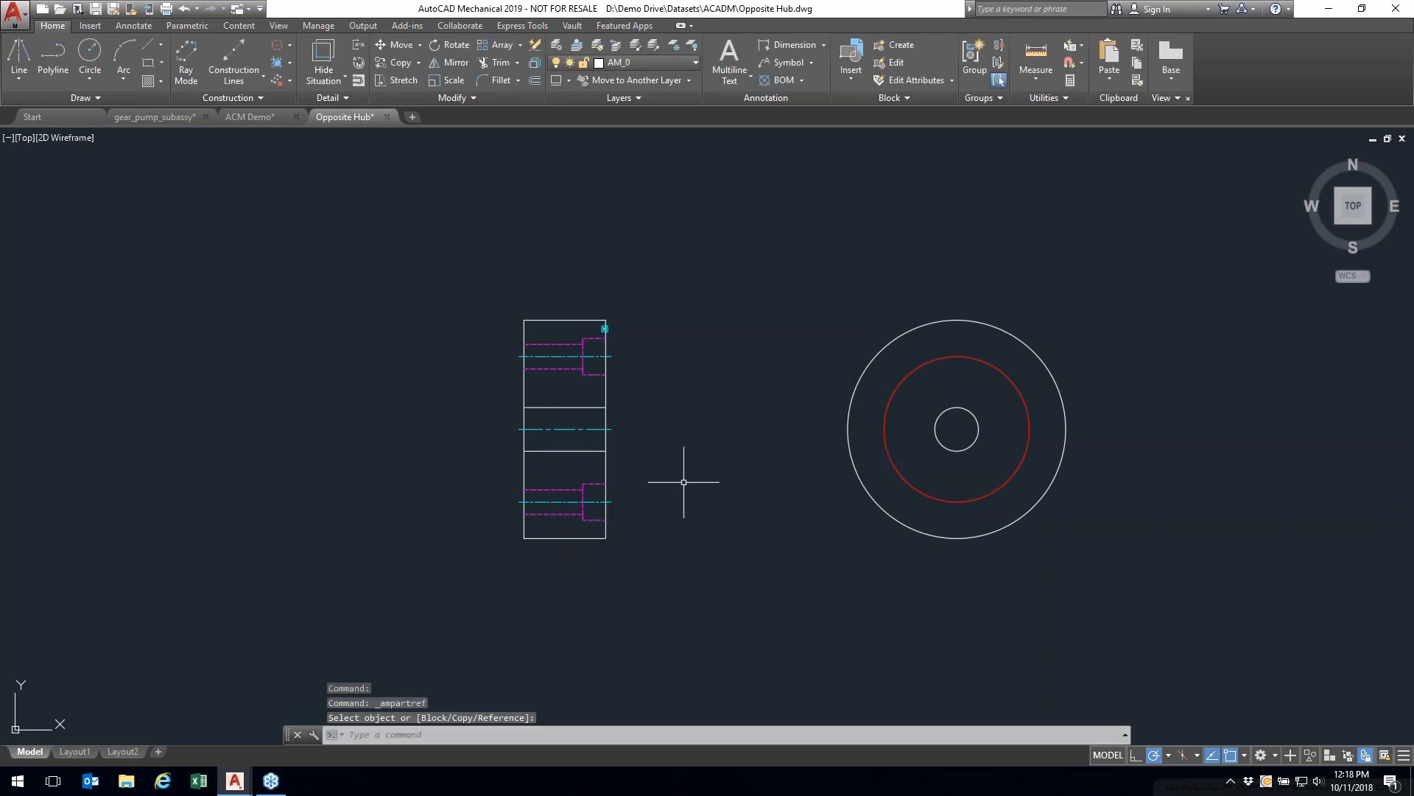
# Step: Move the part reference from the side view's top-right corner down to the middle centerline on the right edge
pyautogui.scroll(4, 606, 332)
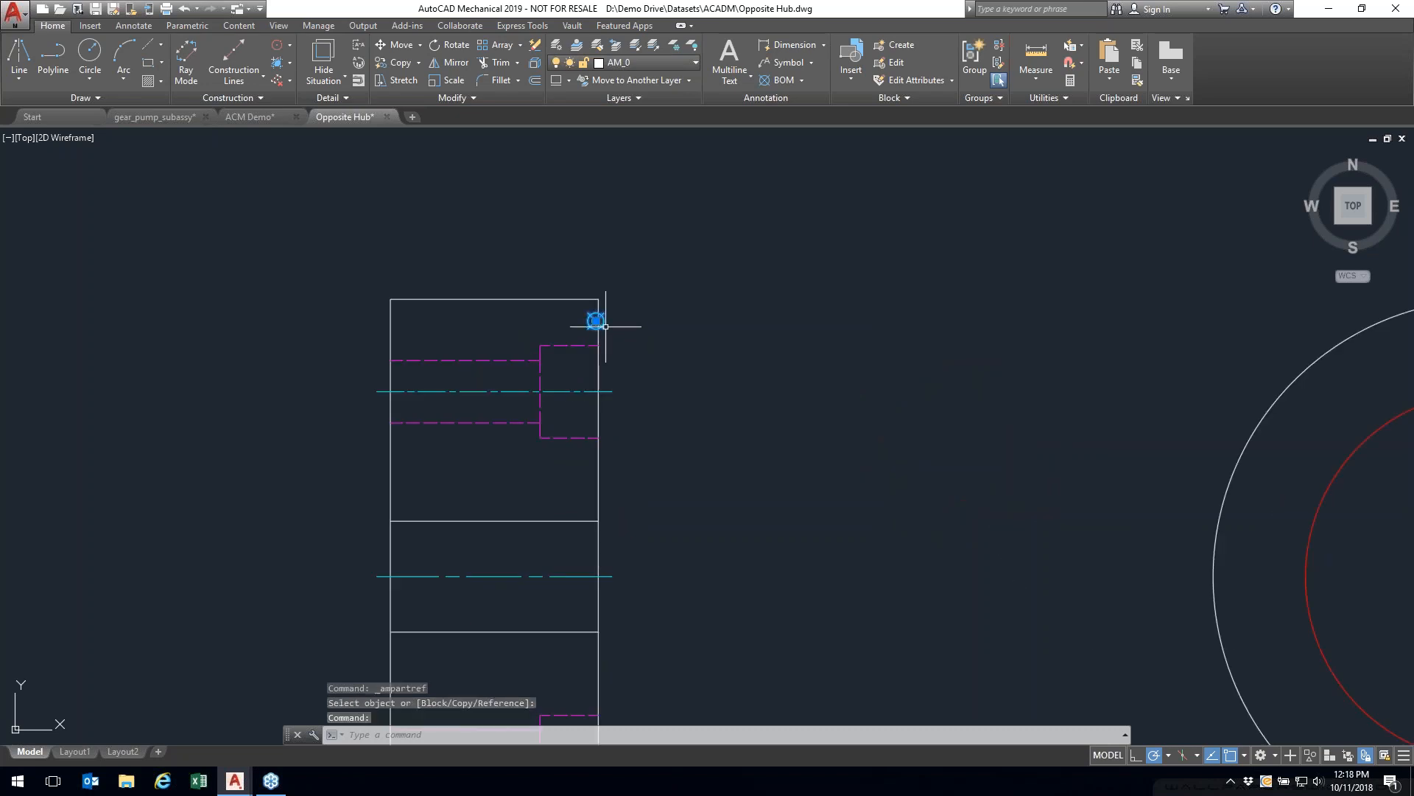
pyautogui.write('M')
pyautogui.press('Return')
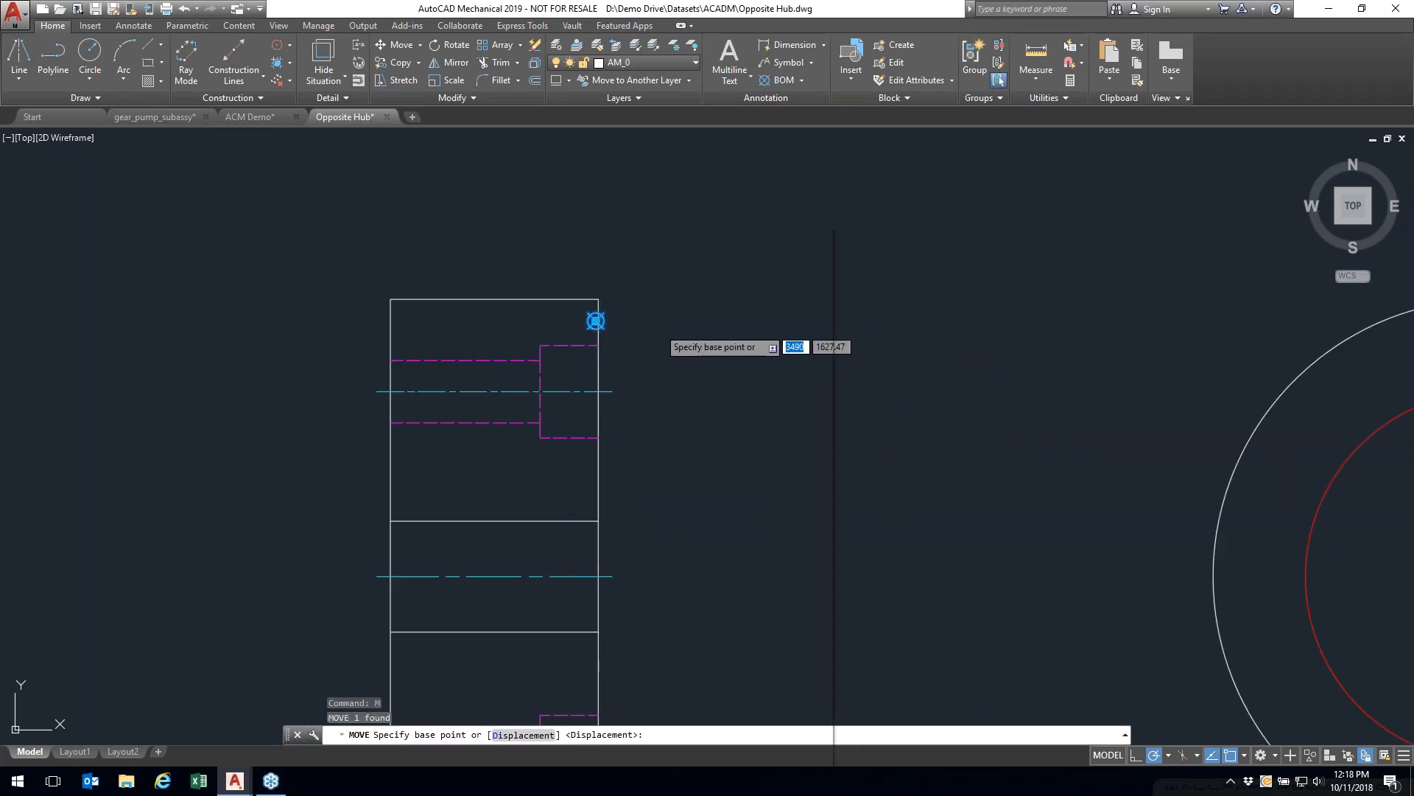
pyautogui.keyDown('shift'); pyautogui.rightClick(658, 324); pyautogui.keyUp('shift')
pyautogui.click(722, 327)
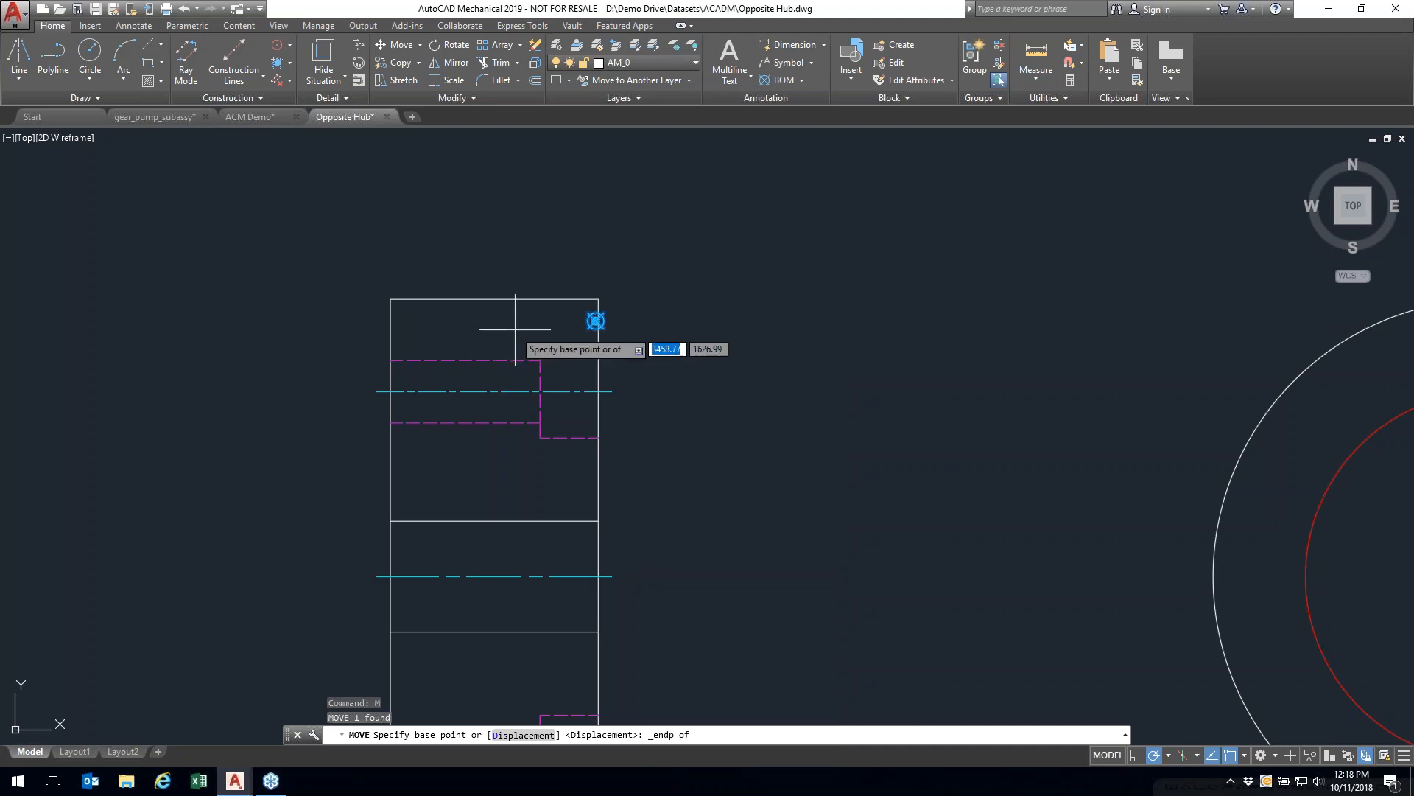
pyautogui.click(598, 302)
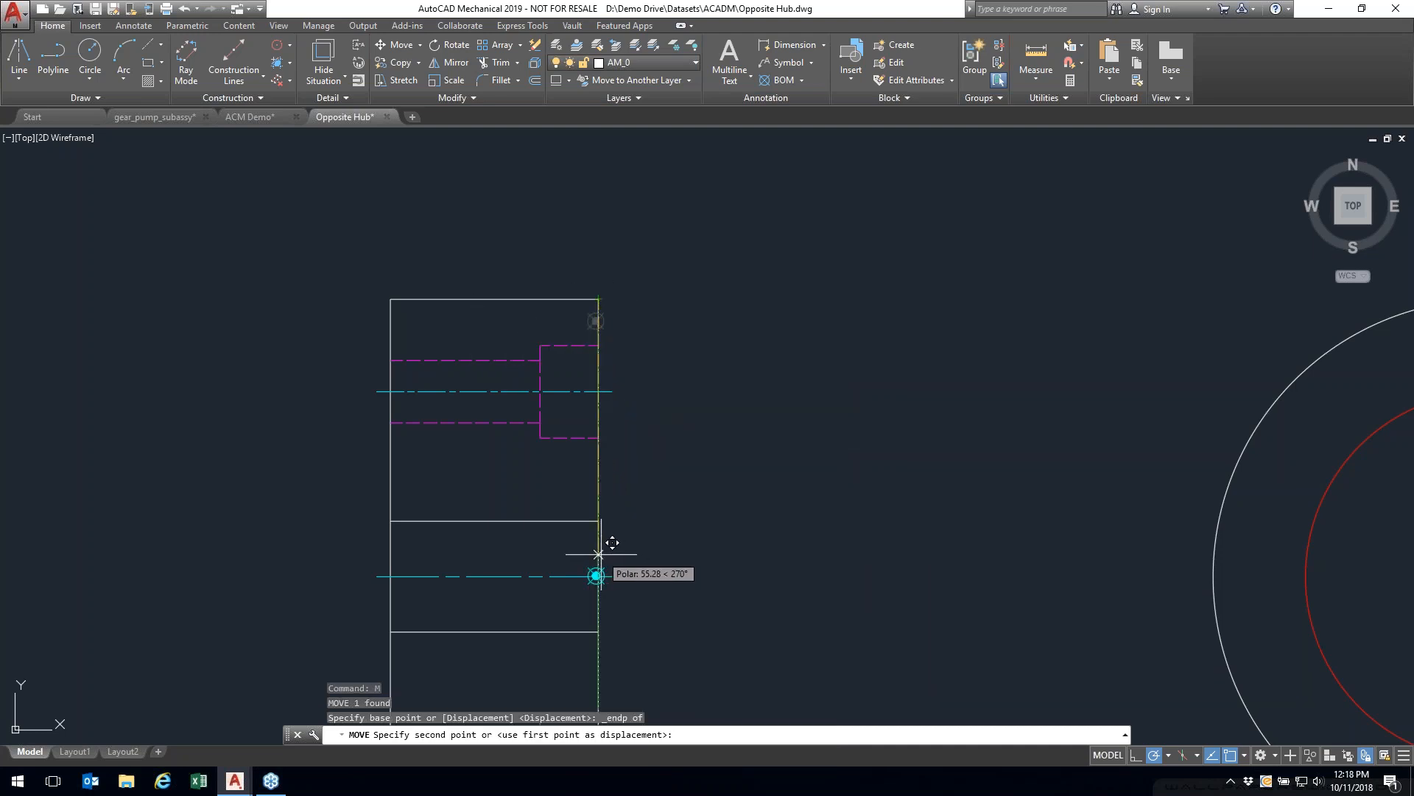
pyautogui.press('Escape')
pyautogui.moveTo(743, 621); pyautogui.dragTo(812, 481, button='middle')
pyautogui.click(665, 437)
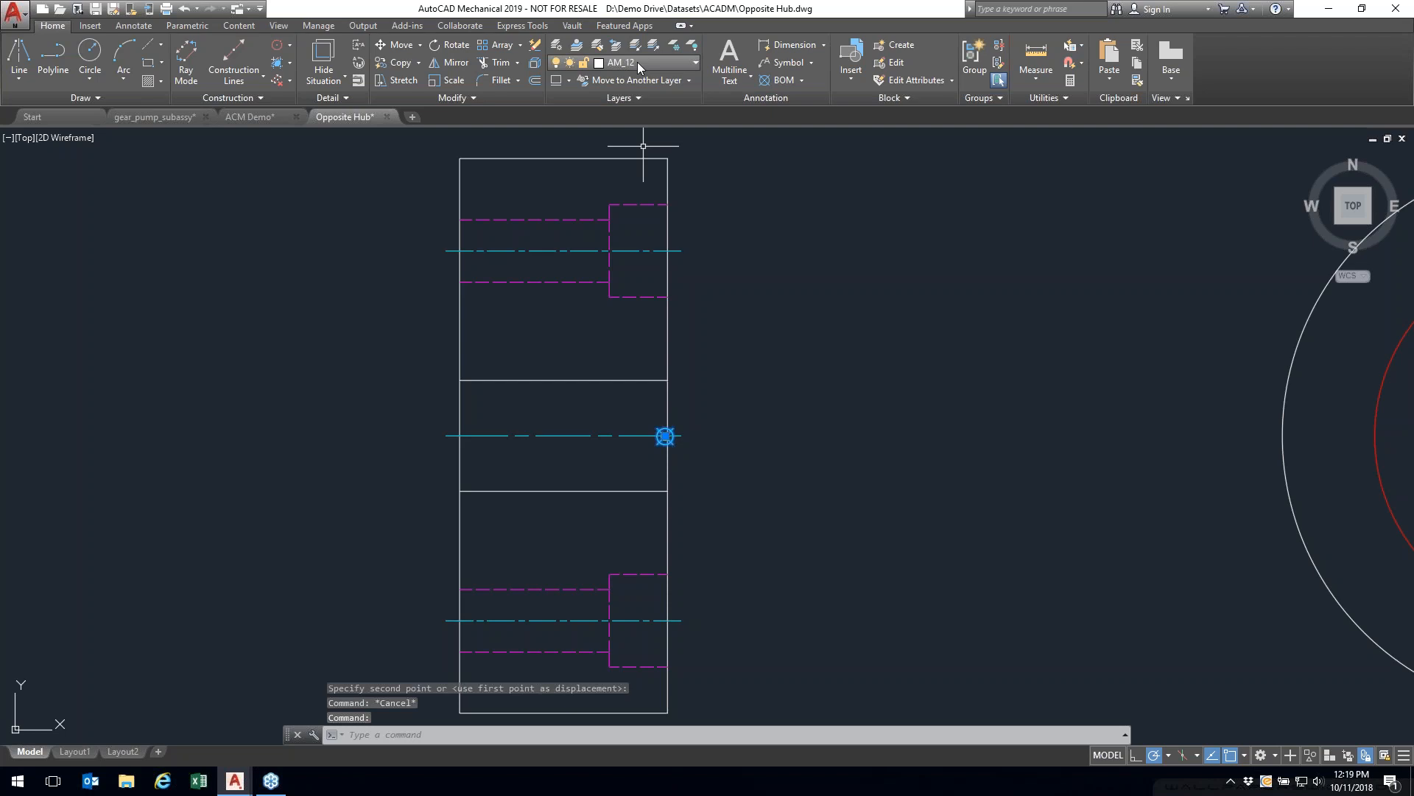
pyautogui.press('Escape')
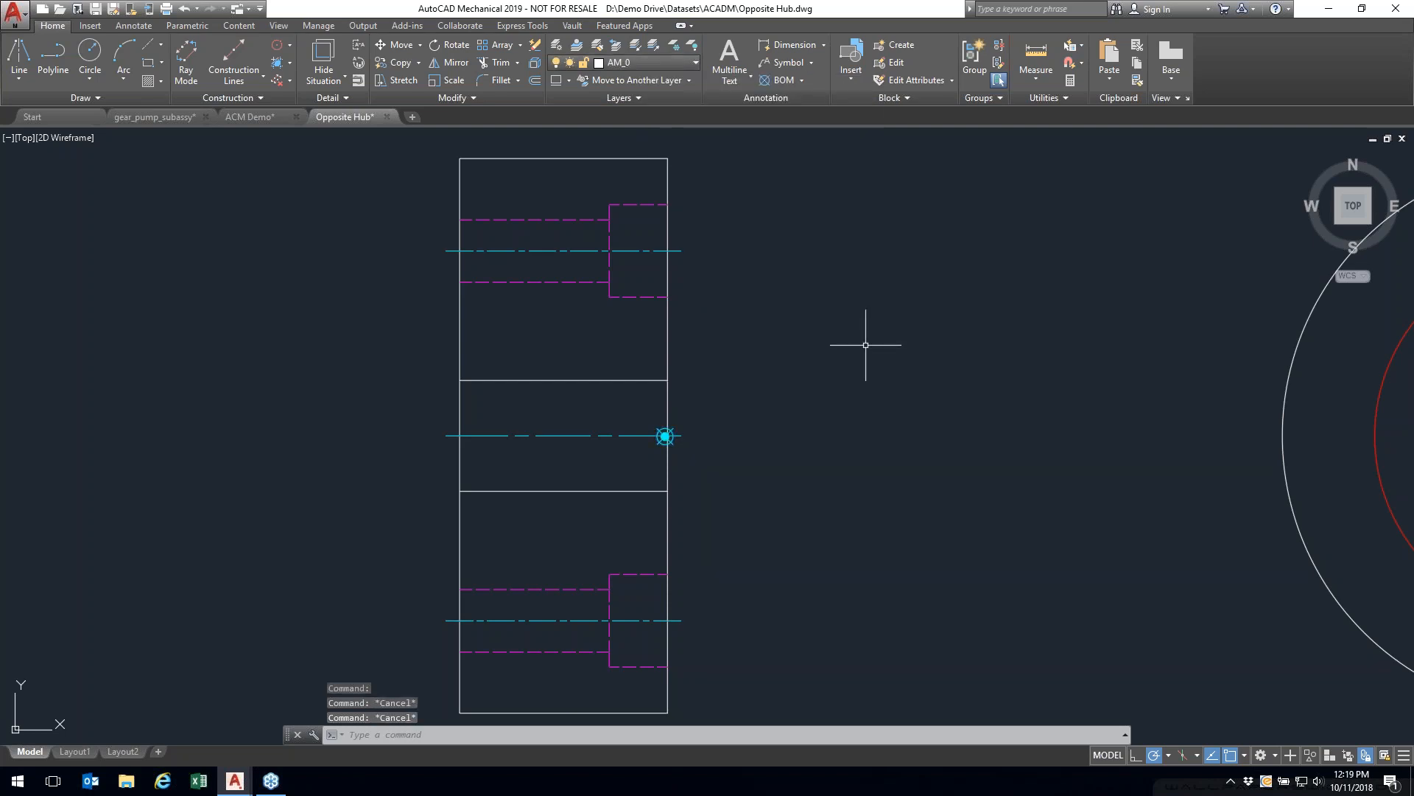
# Step: Switch to the Structure workspace and move the Structure Catalog clear of the part's side view
pyautogui.scroll(2, 866, 344)
pyautogui.scroll(-5, 907, 385)
pyautogui.moveTo(907, 386)
pyautogui.mouseDown(button='middle')
pyautogui.moveTo(585, 445)
pyautogui.moveTo(600, 420)
pyautogui.moveTo(790, 423)
pyautogui.mouseUp(button='middle')
pyautogui.scroll(2, 792, 423)
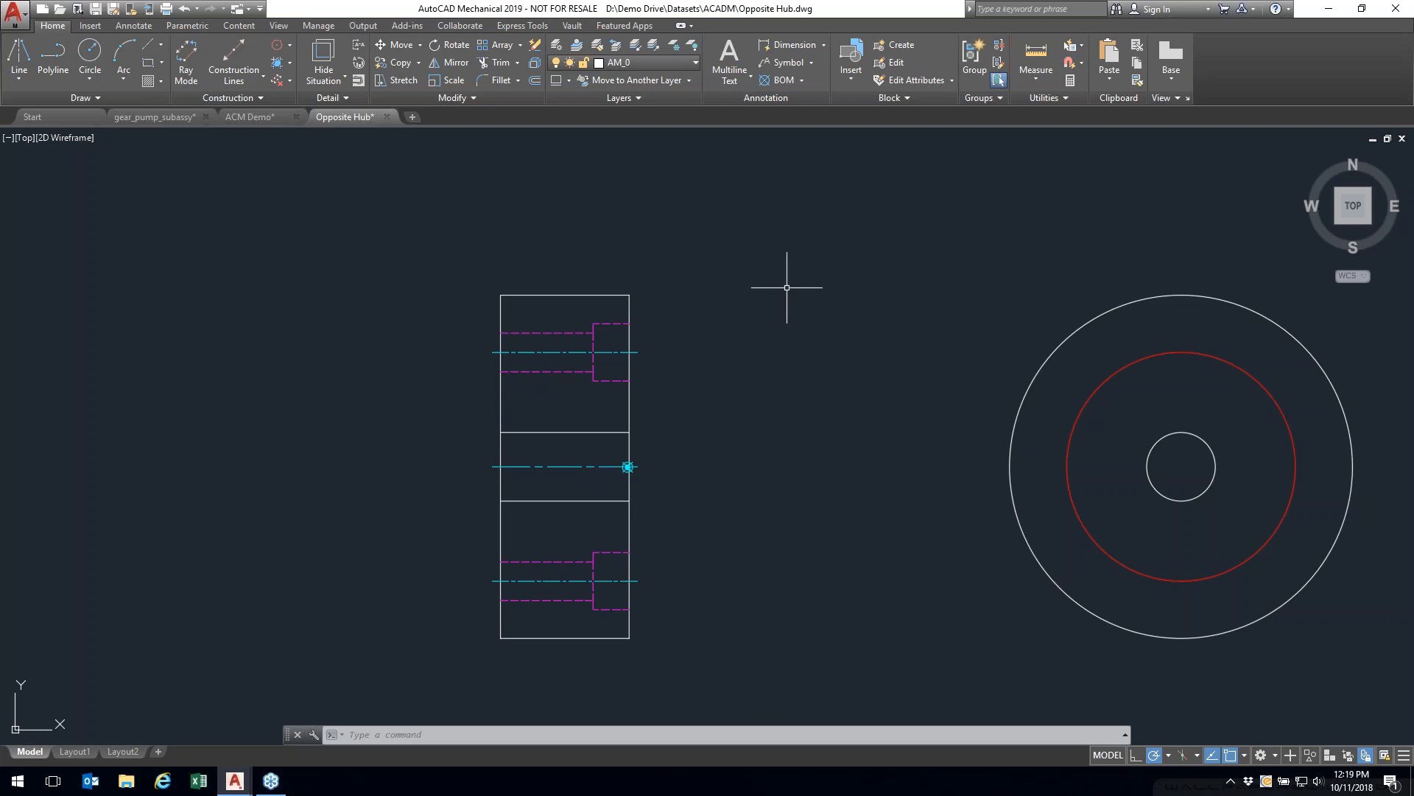
pyautogui.click(1276, 755)
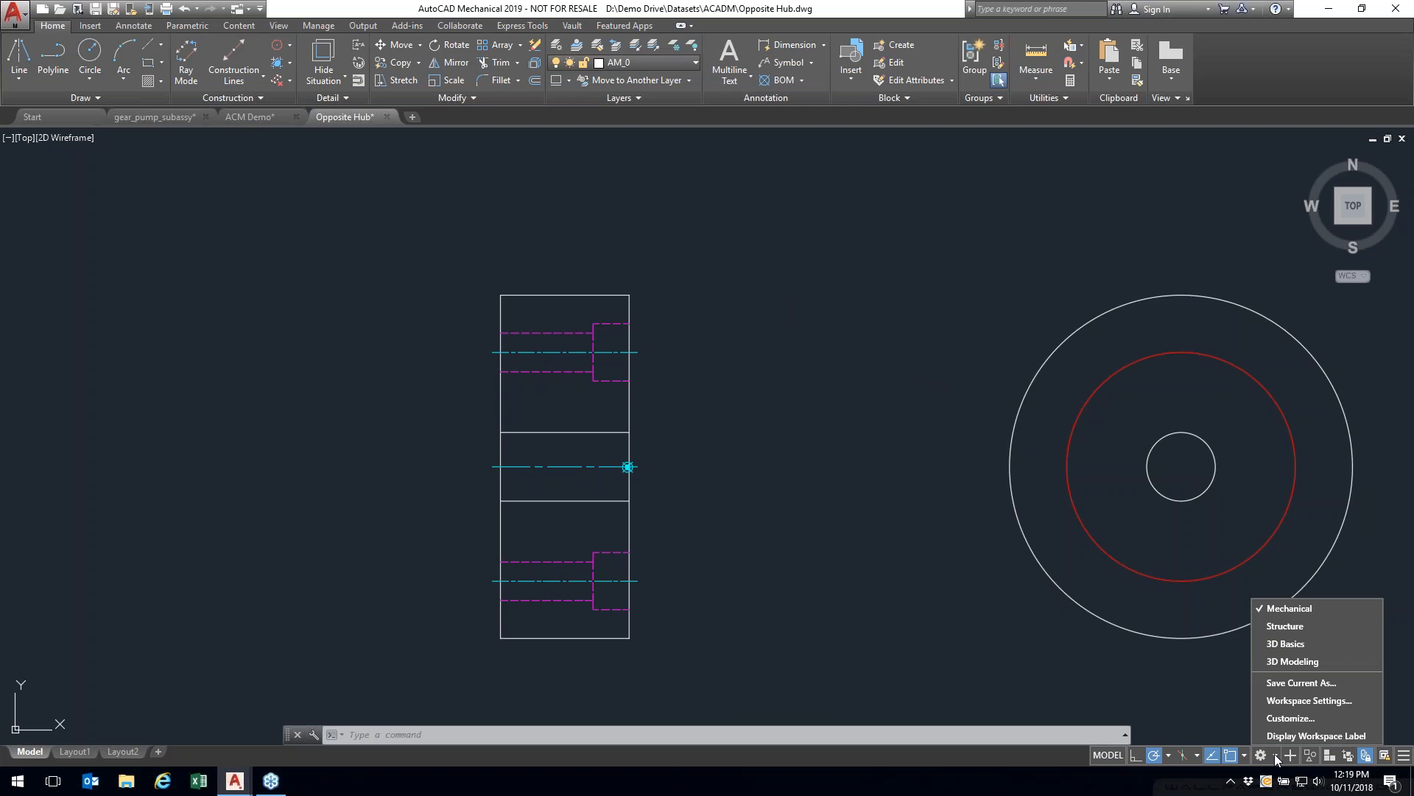
pyautogui.click(1286, 625)
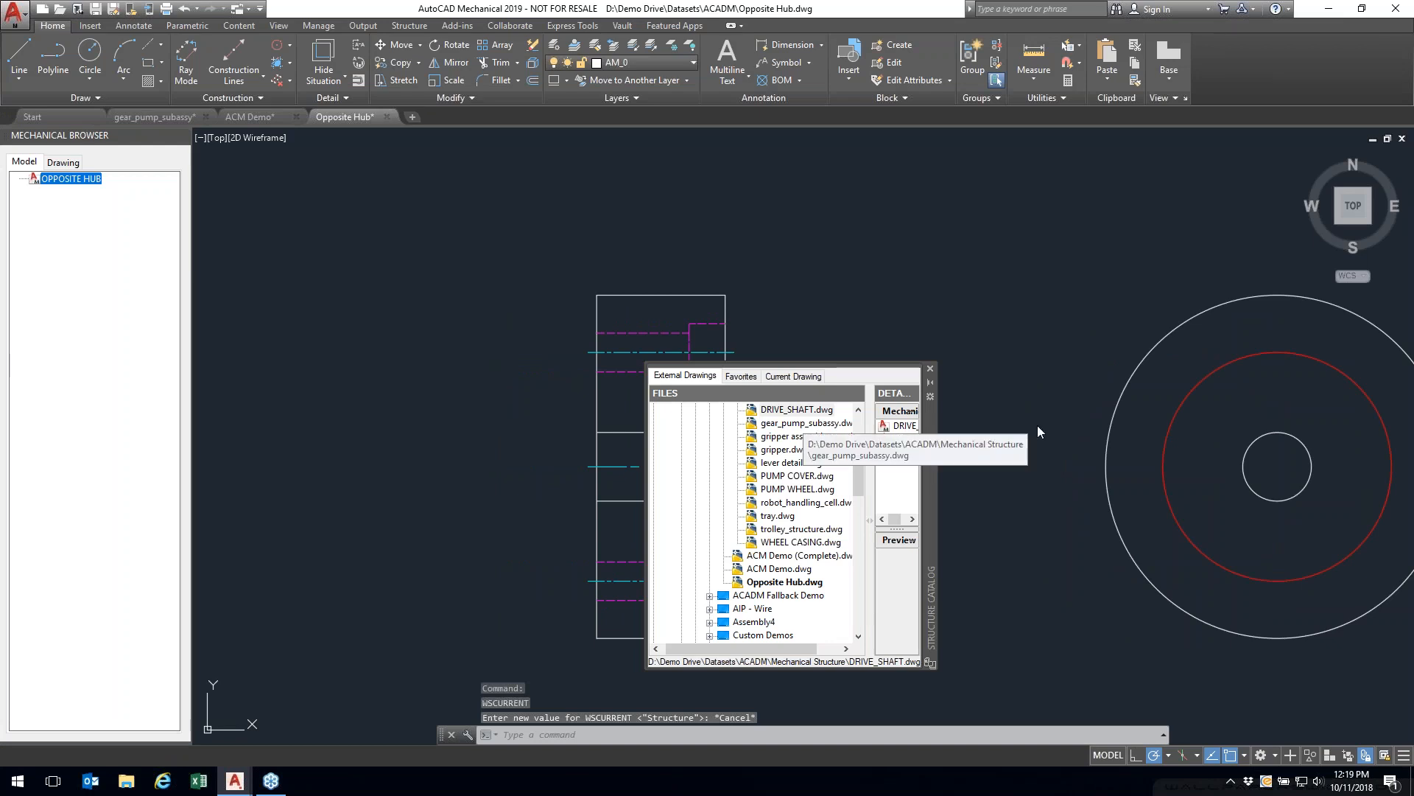
pyautogui.moveTo(932, 447)
pyautogui.mouseDown()
pyautogui.moveTo(1086, 315)
pyautogui.moveTo(1156, 294)
pyautogui.moveTo(1178, 266)
pyautogui.mouseUp()
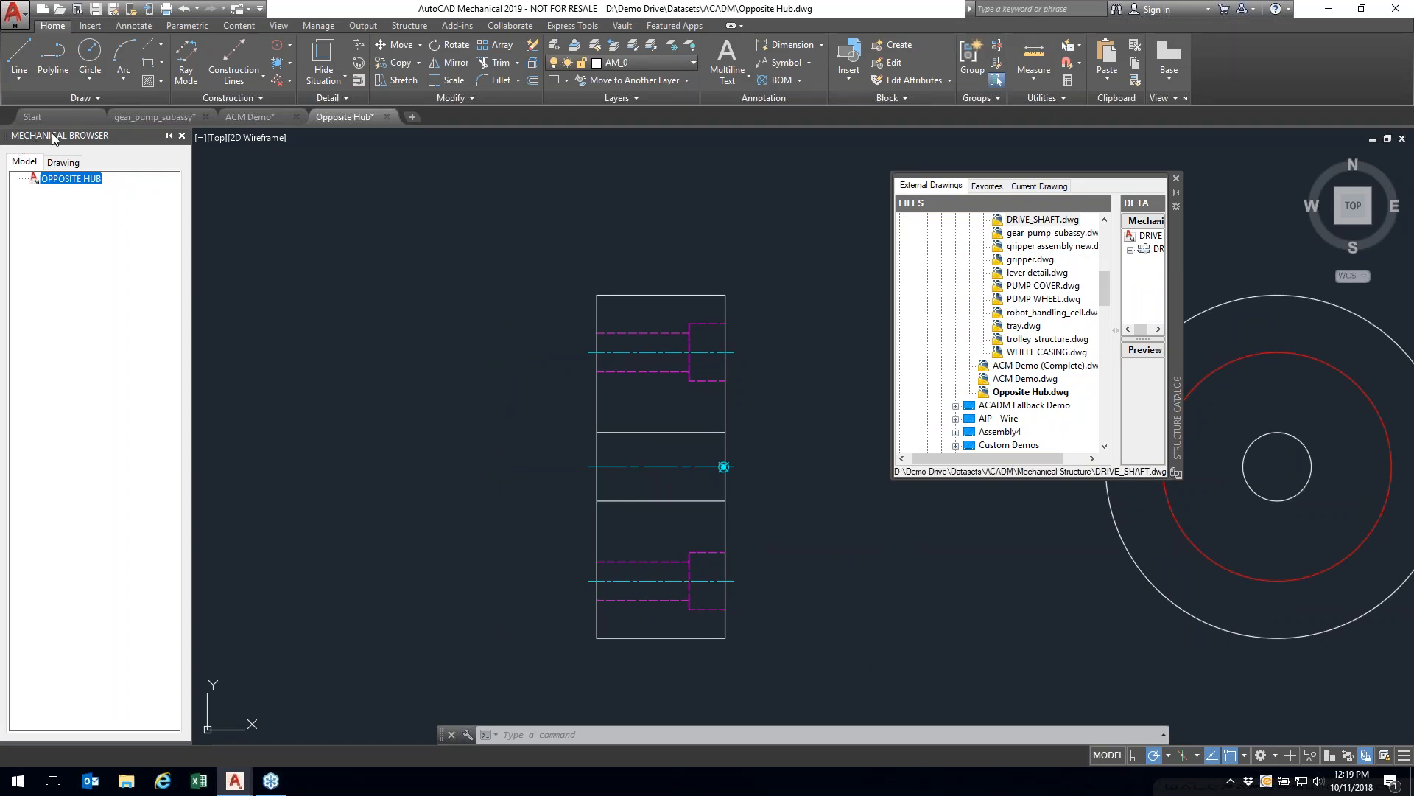
pyautogui.moveTo(797, 417); pyautogui.dragTo(686, 384, button='middle')
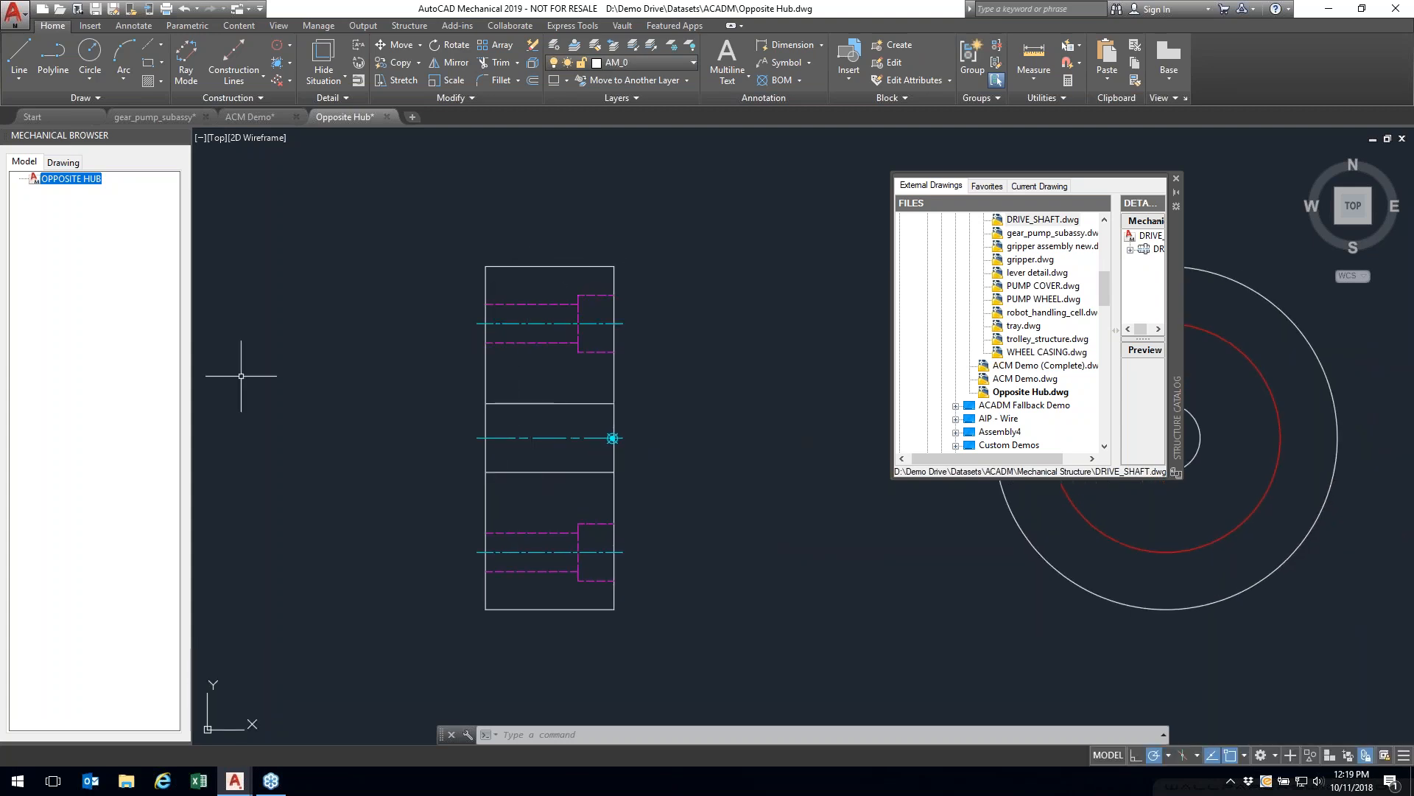
# Step: Start a new component named Hub in the Opposite Hub structure and name its view Side
pyautogui.rightClick(89, 254)
pyautogui.moveTo(129, 283)
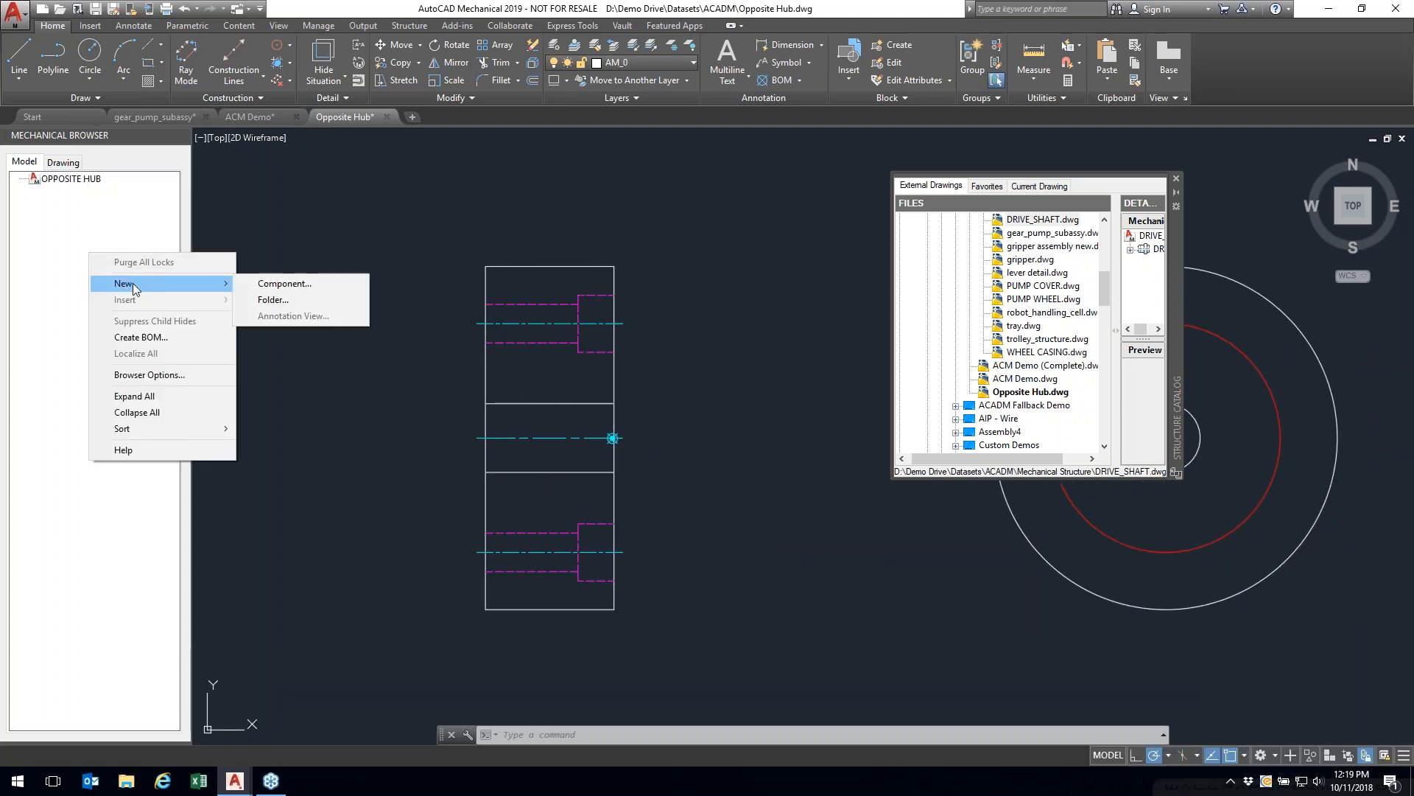
pyautogui.click(315, 283)
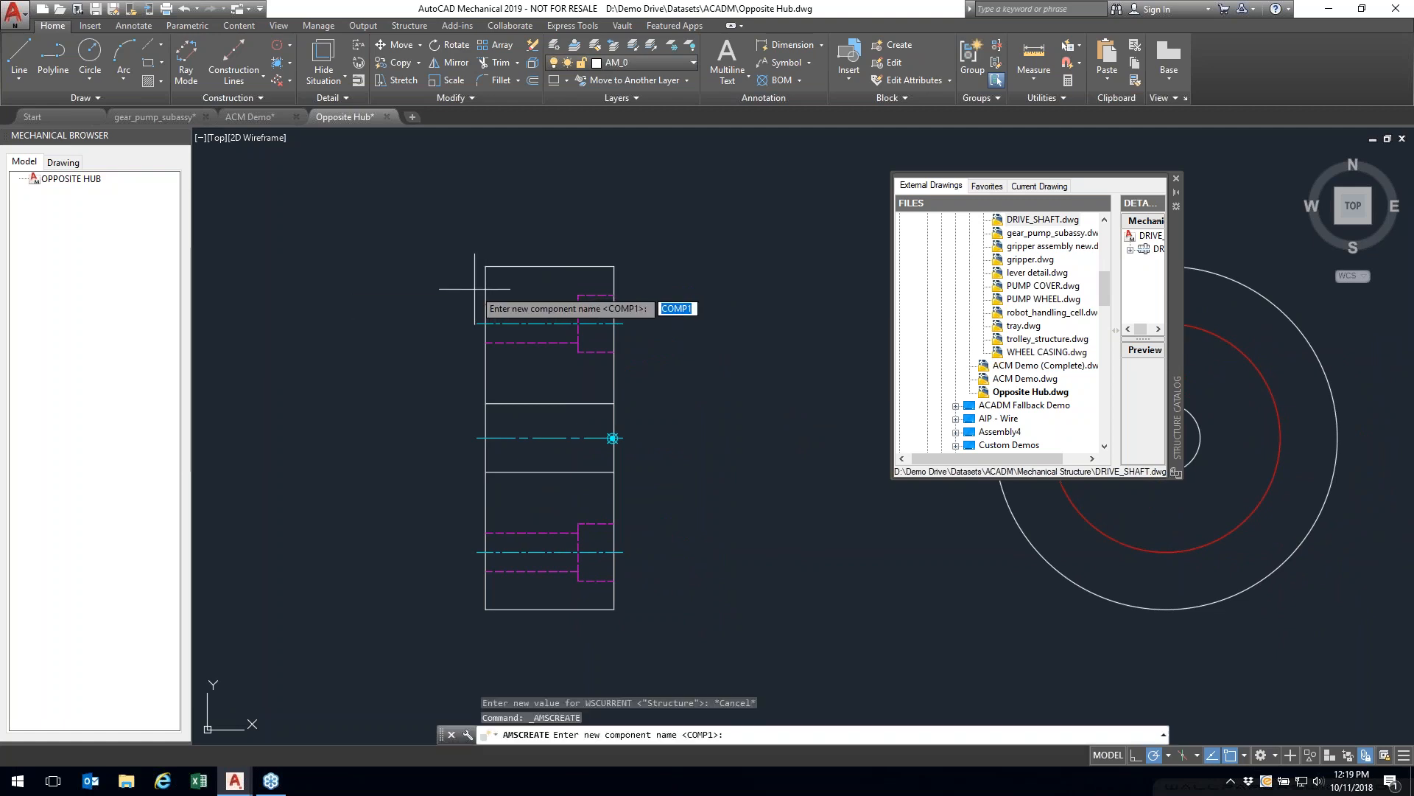
pyautogui.write('Hub')
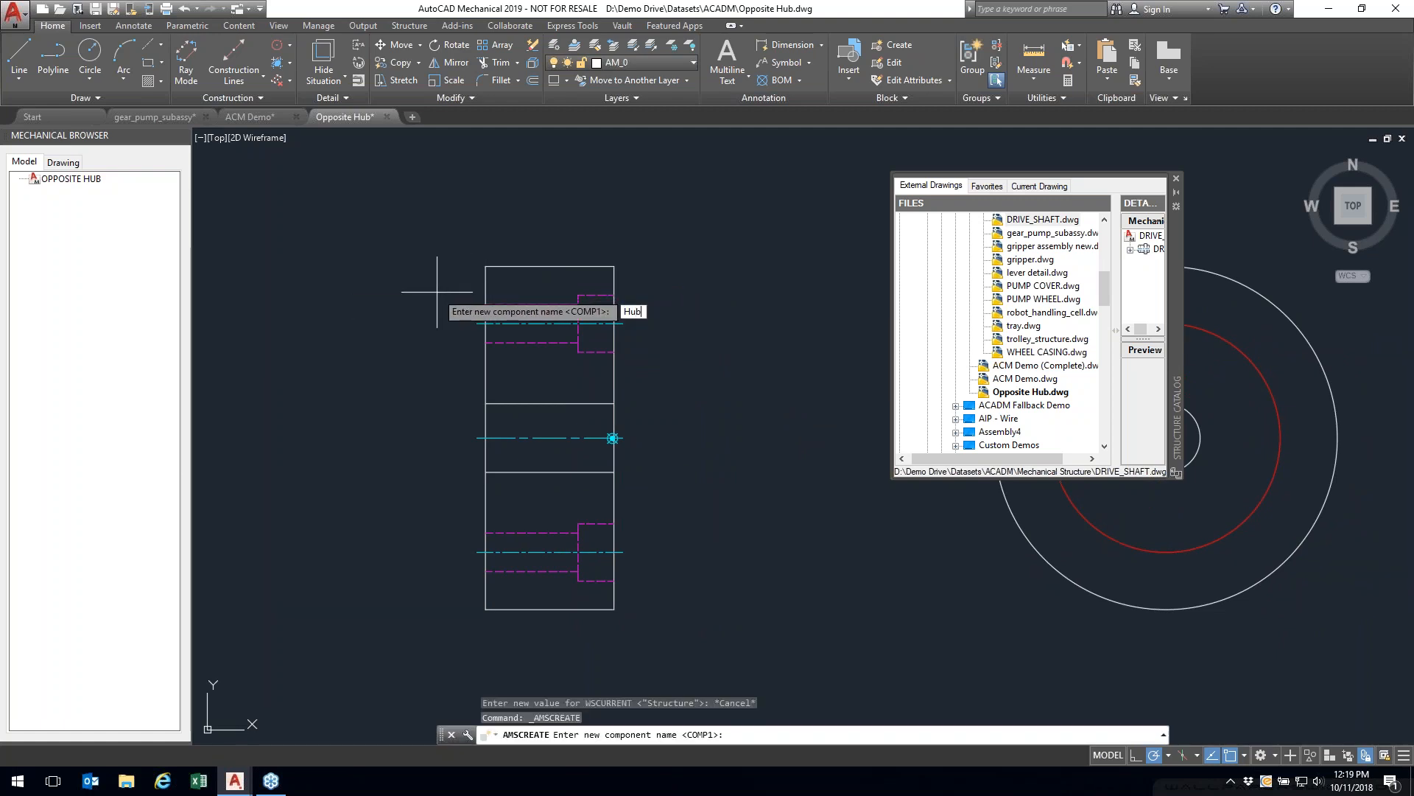
pyautogui.press('Return')
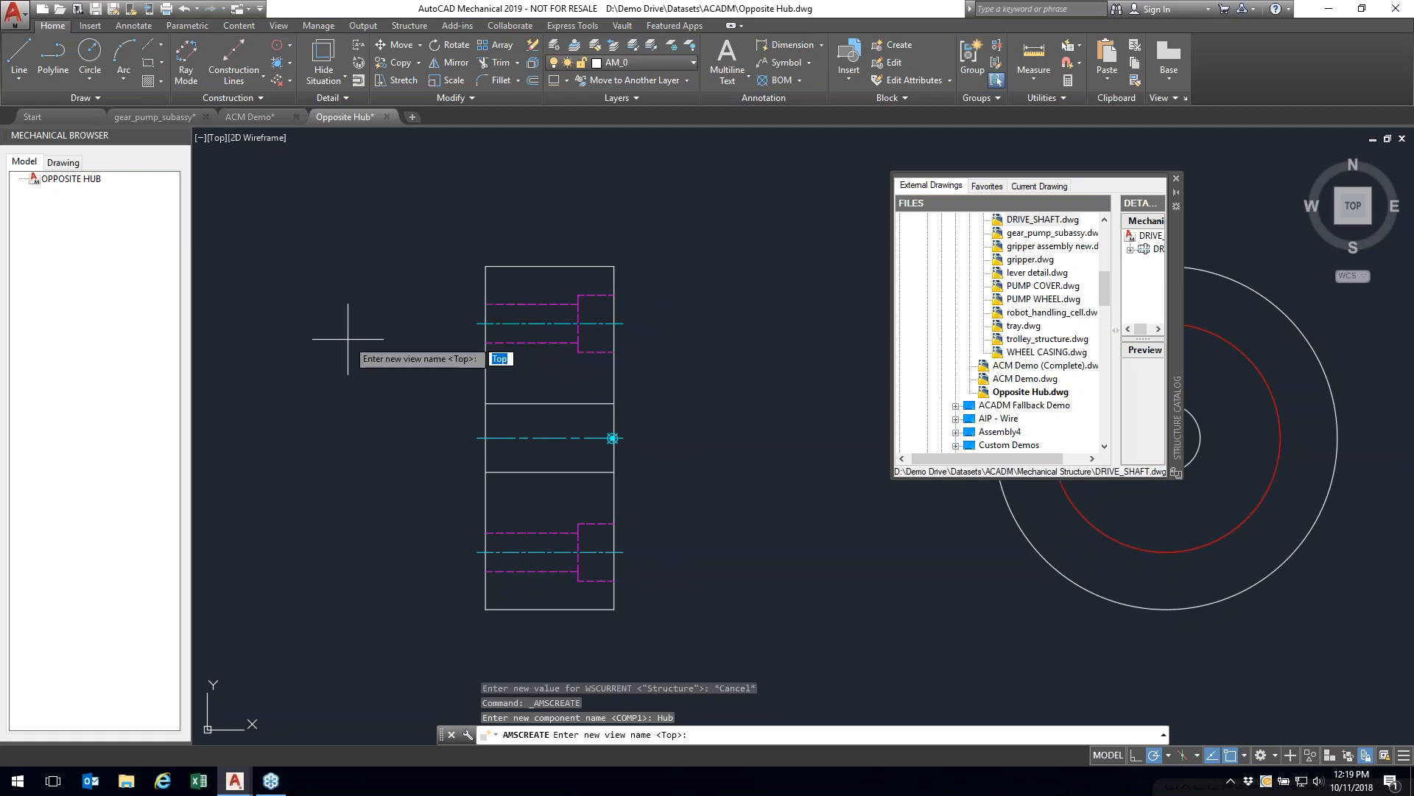
pyautogui.press('Return')
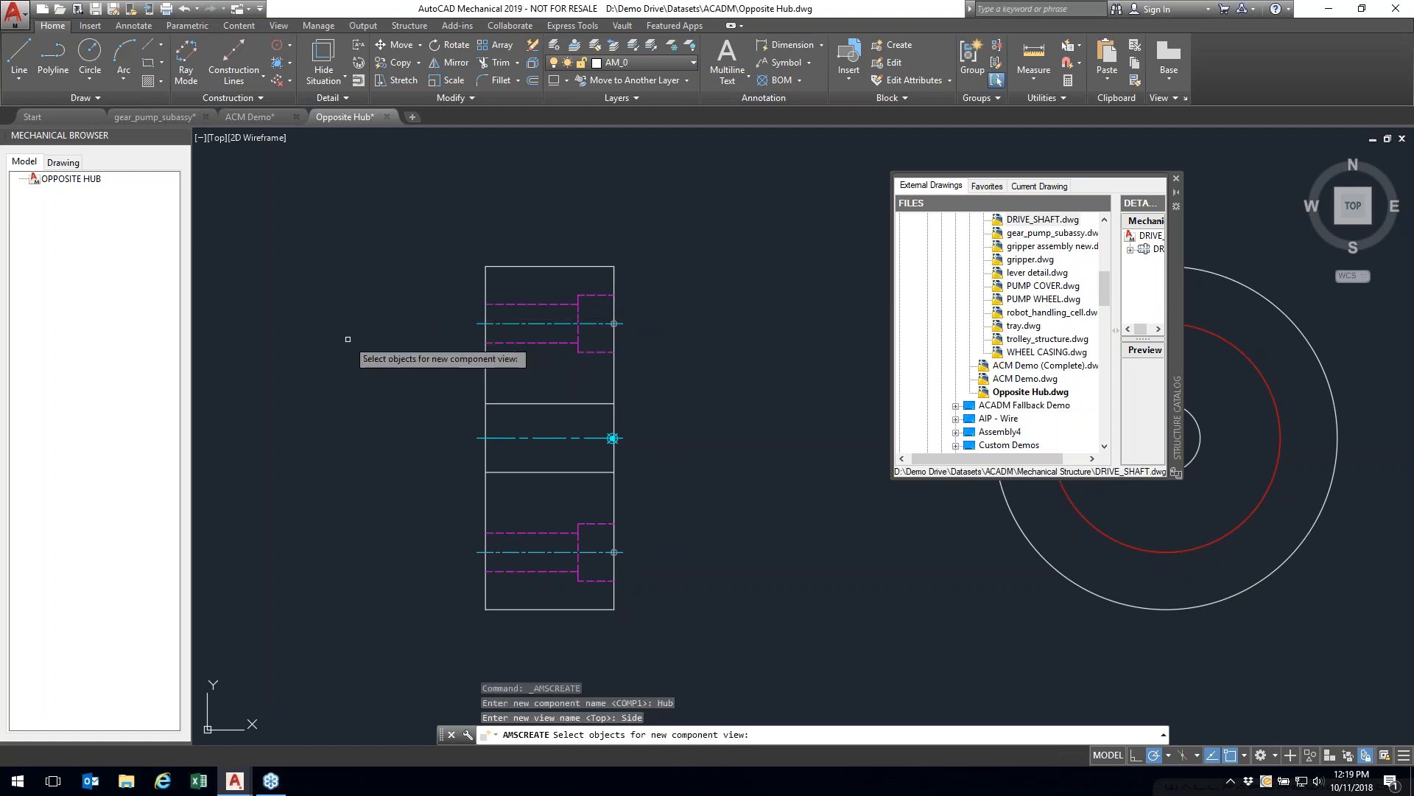
# Step: Assign the whole side view to the component view, with its base point where the middle centerline meets the right edge
pyautogui.click(462, 246)
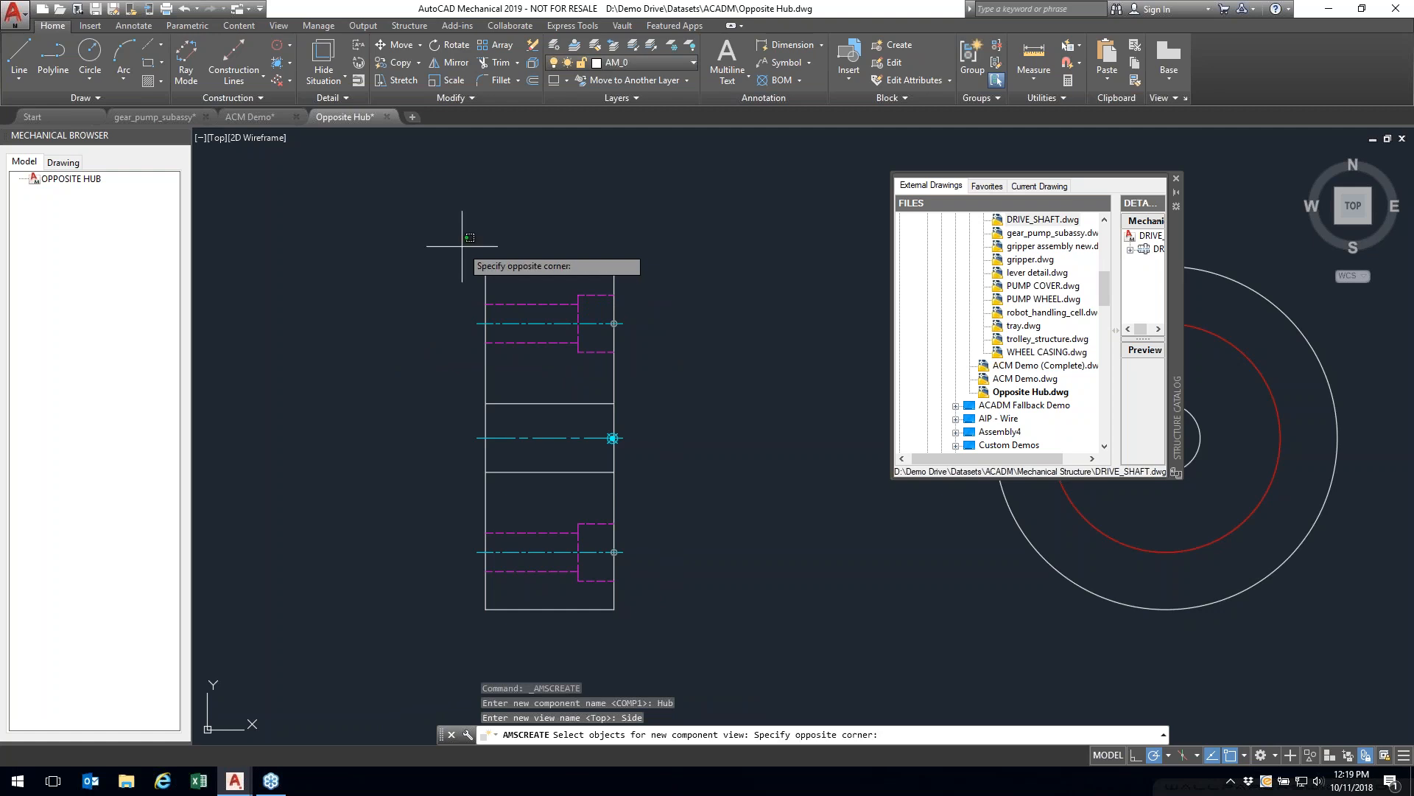
pyautogui.click(660, 655)
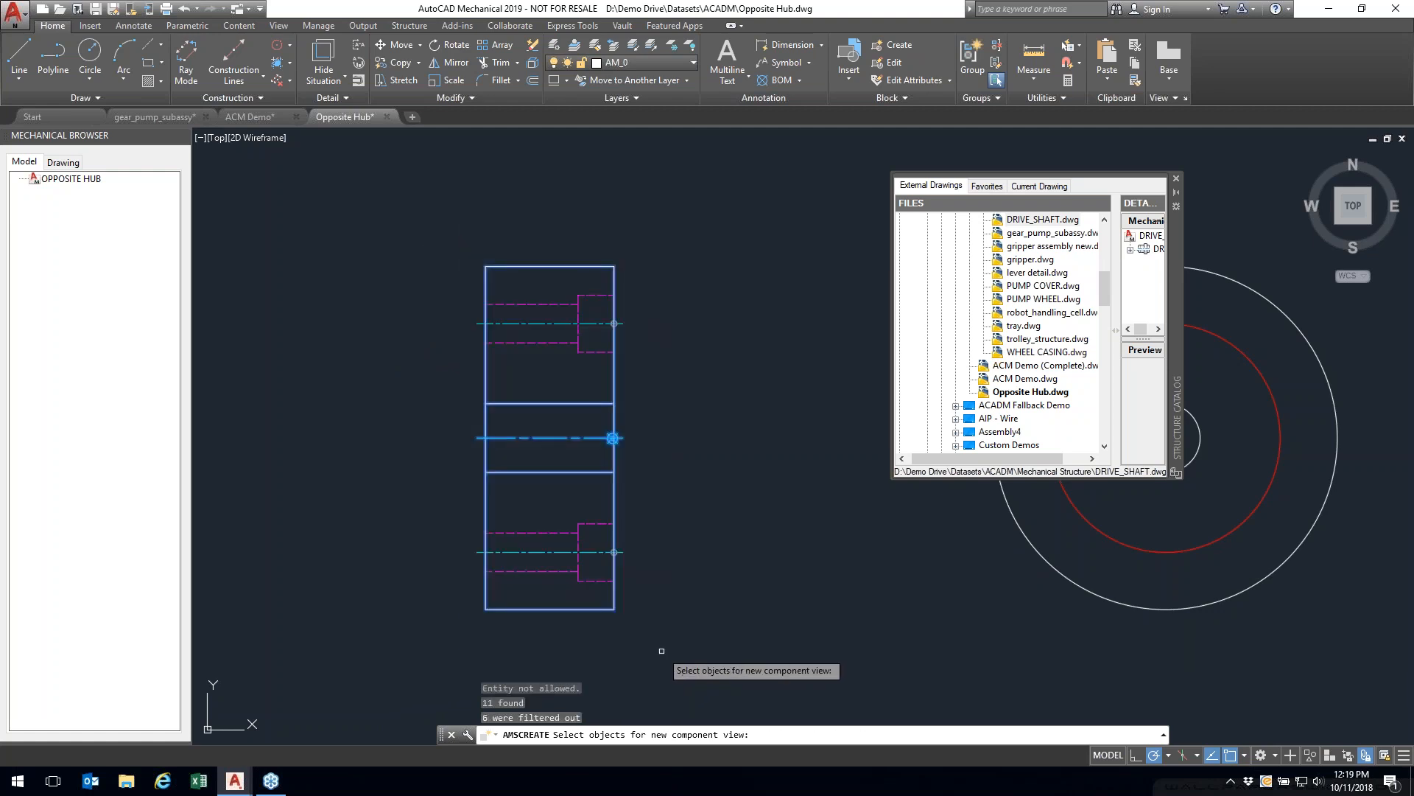
pyautogui.press('Return')
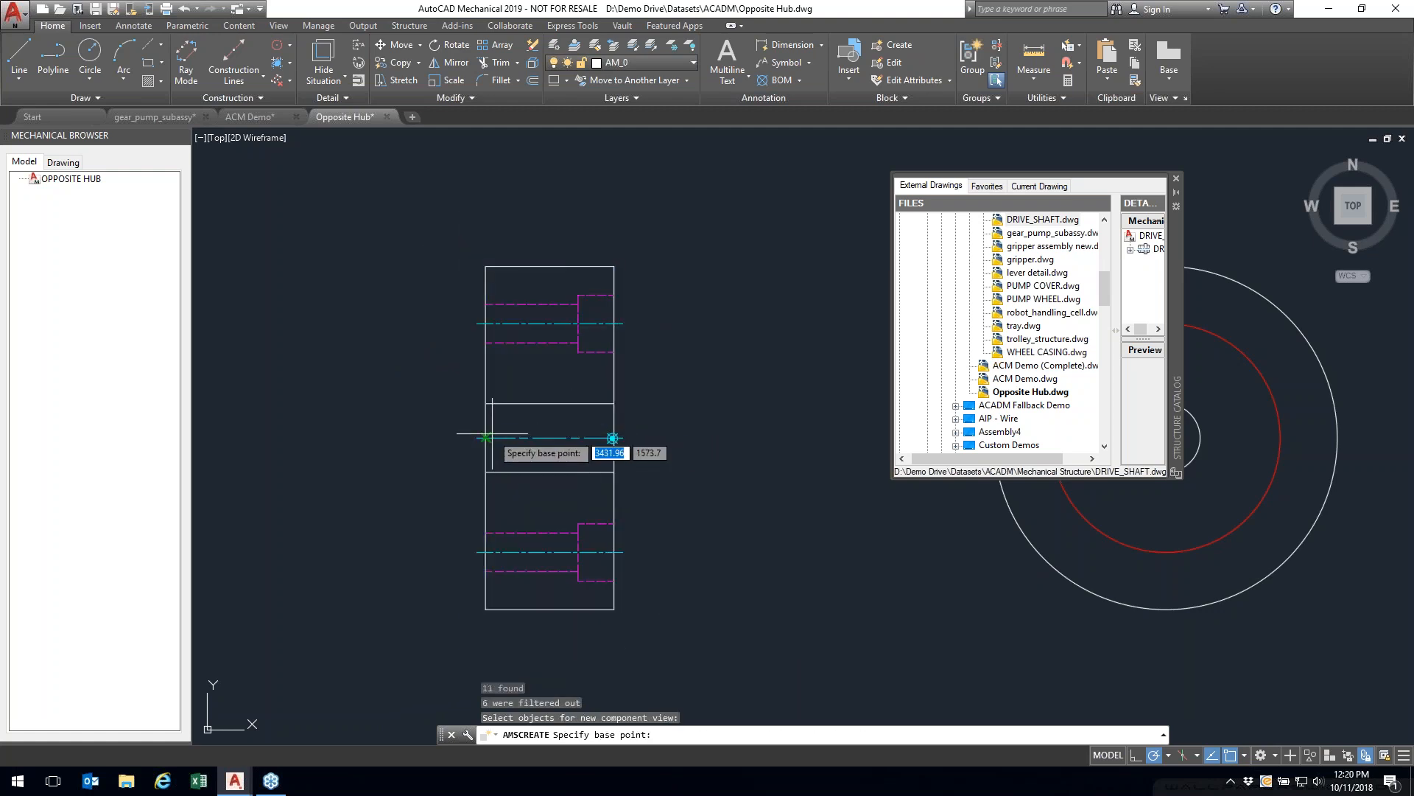
pyautogui.scroll(5, 605, 438)
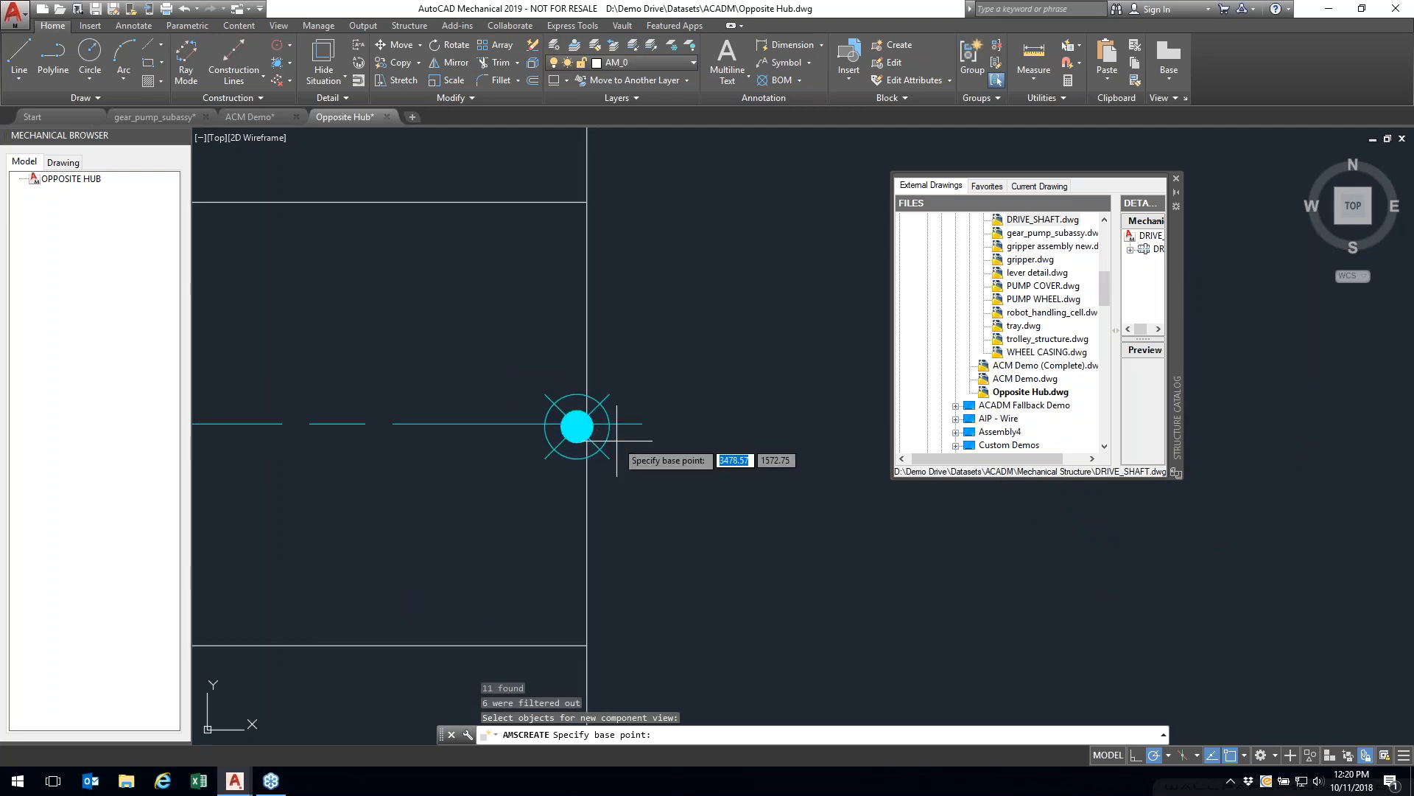
pyautogui.click(587, 423)
pyautogui.scroll(-5, 701, 499)
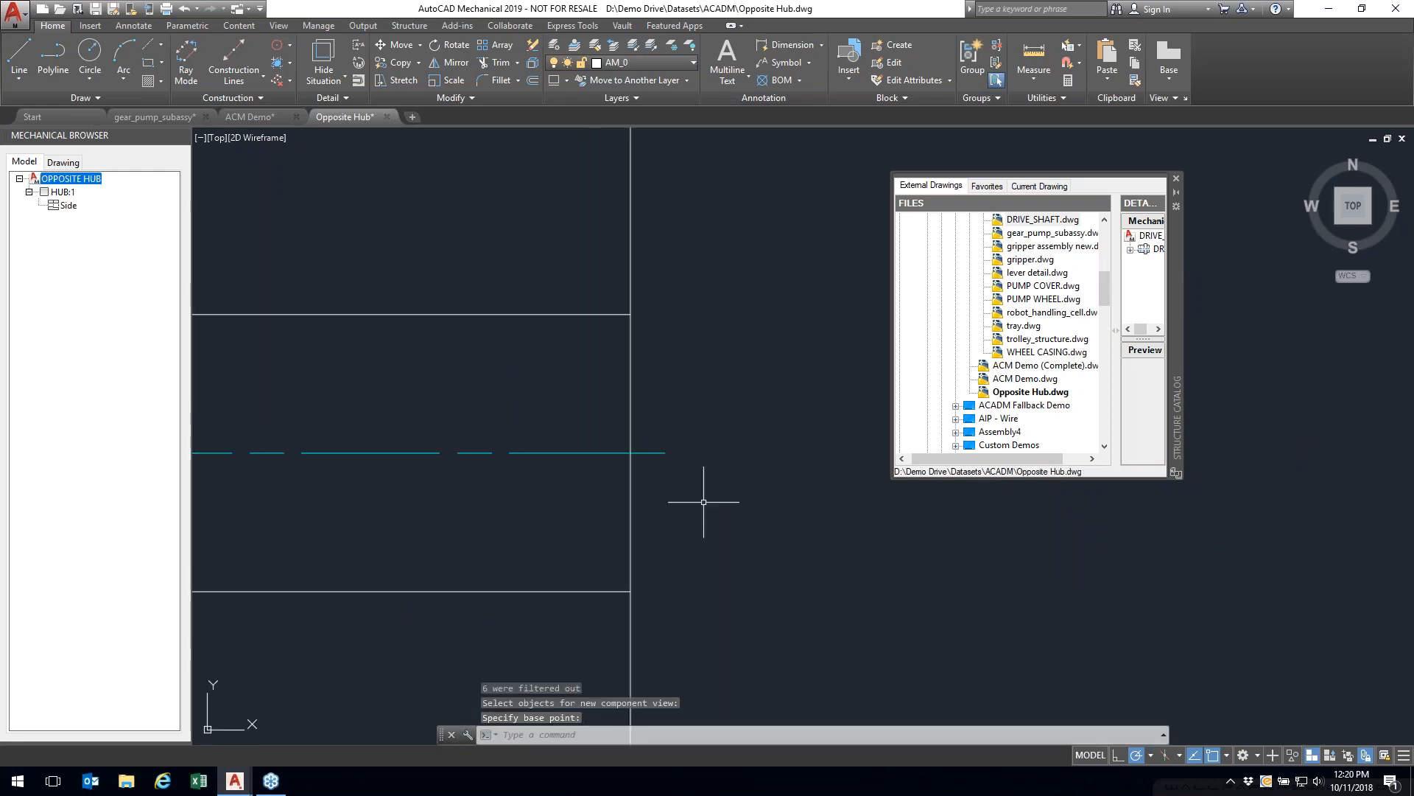
pyautogui.scroll(2, 763, 496)
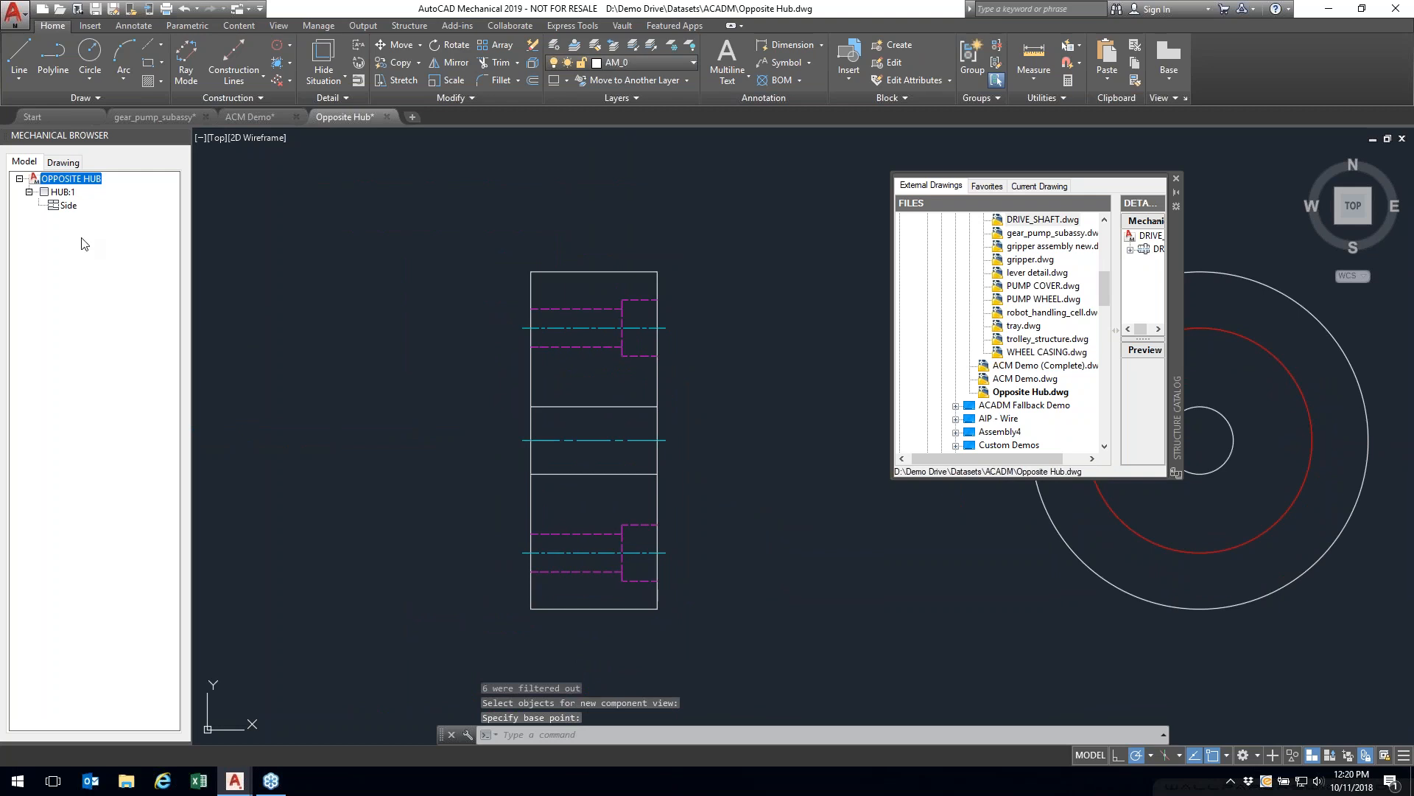
# Step: Add a component view named Front to Hub from the end-view circles, with its base point at their shared center
pyautogui.moveTo(748, 506)
pyautogui.mouseDown(button='middle')
pyautogui.moveTo(379, 521)
pyautogui.moveTo(649, 544)
pyautogui.mouseUp(button='middle')
pyautogui.scroll(2, 909, 553)
pyautogui.scroll(-3, 897, 553)
pyautogui.moveTo(897, 552); pyautogui.dragTo(584, 562, button='middle')
pyautogui.rightClick(66, 194)
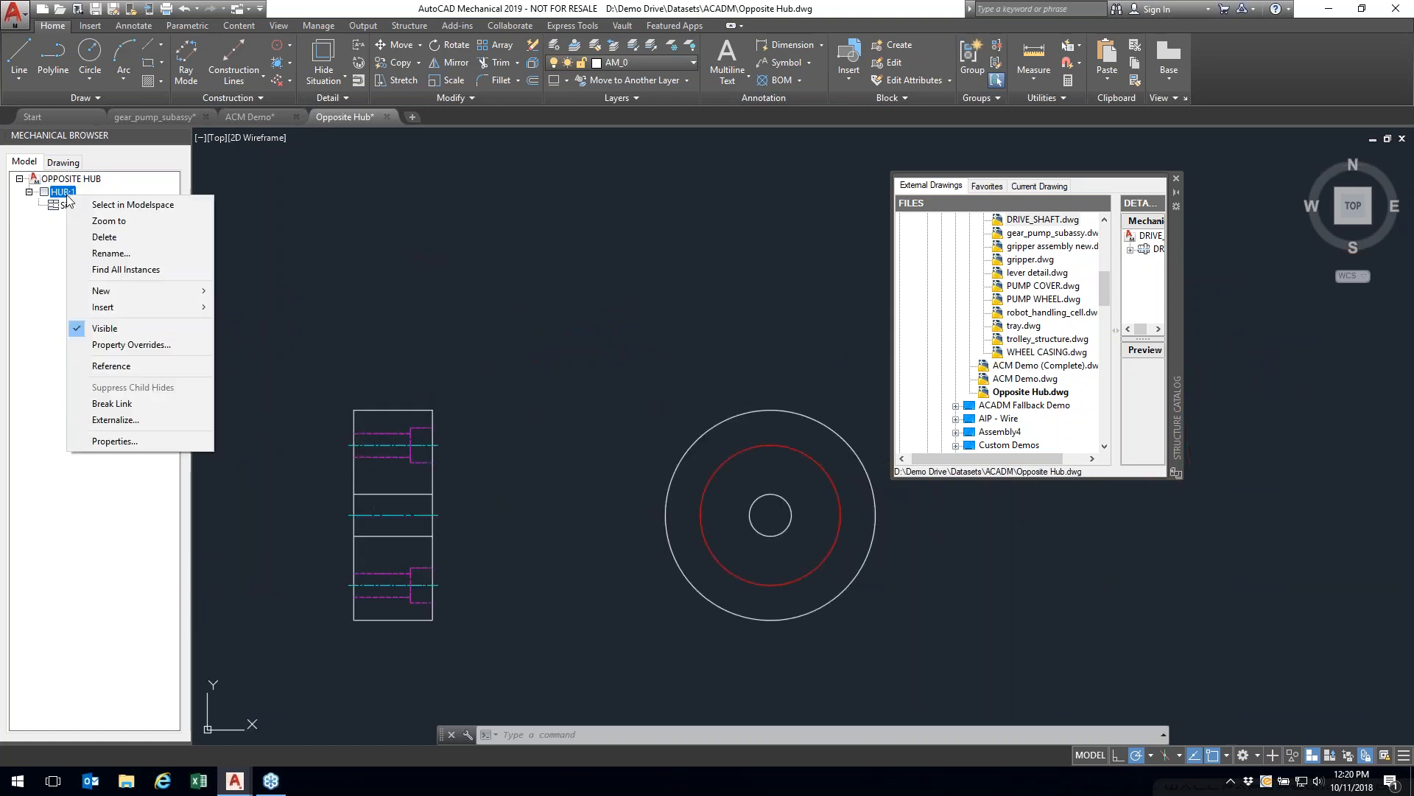
pyautogui.moveTo(139, 291)
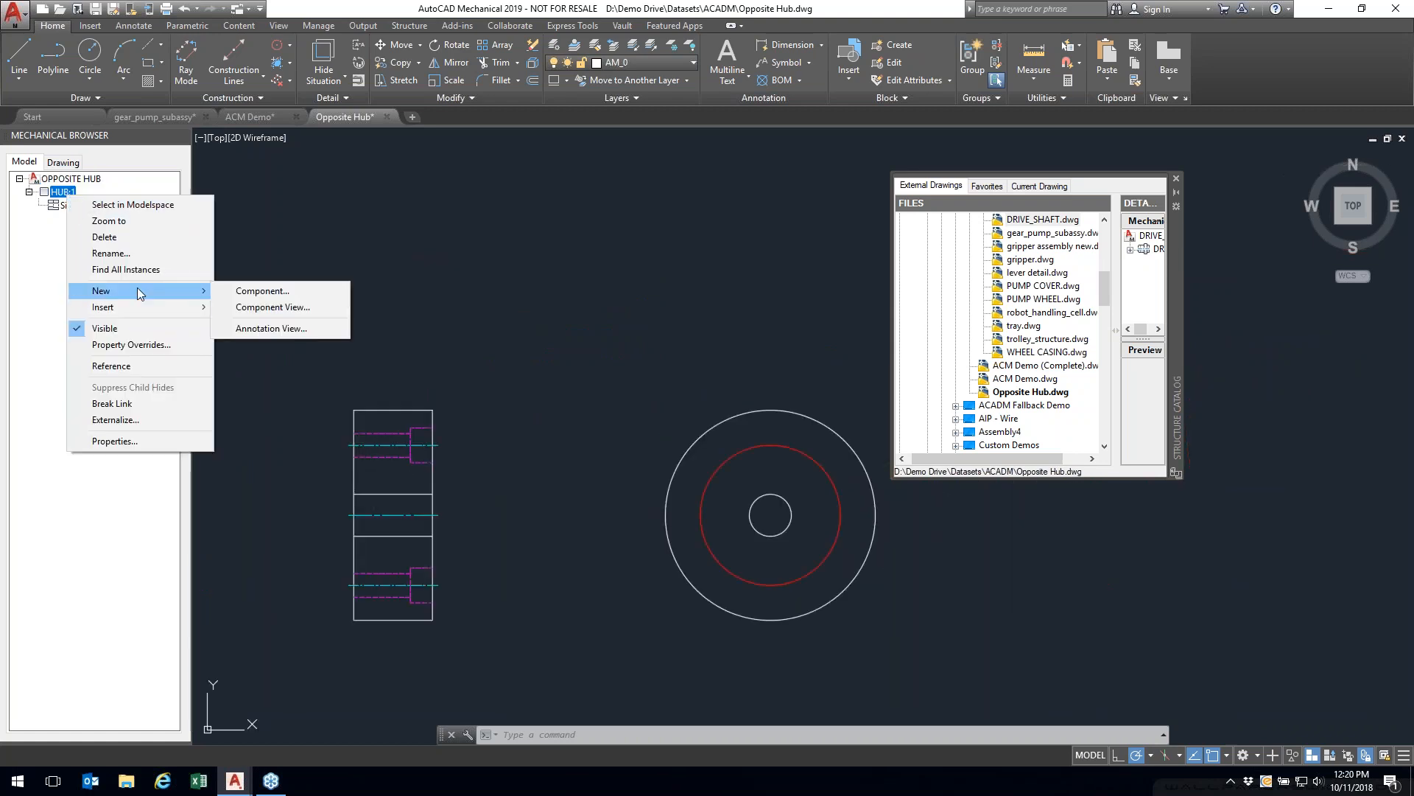
pyautogui.click(257, 307)
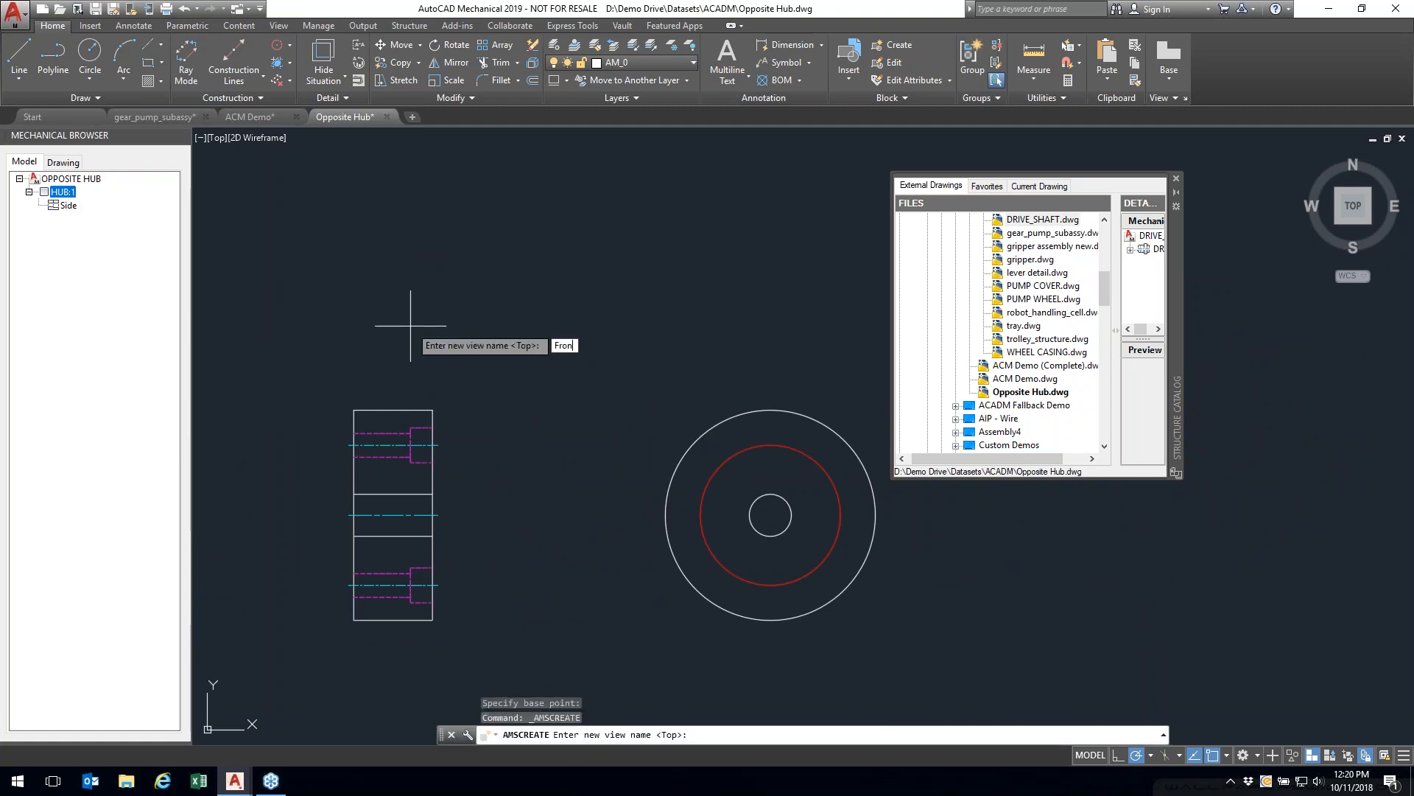
pyautogui.write('Front')
pyautogui.press('Return')
pyautogui.click(619, 373)
pyautogui.click(940, 662)
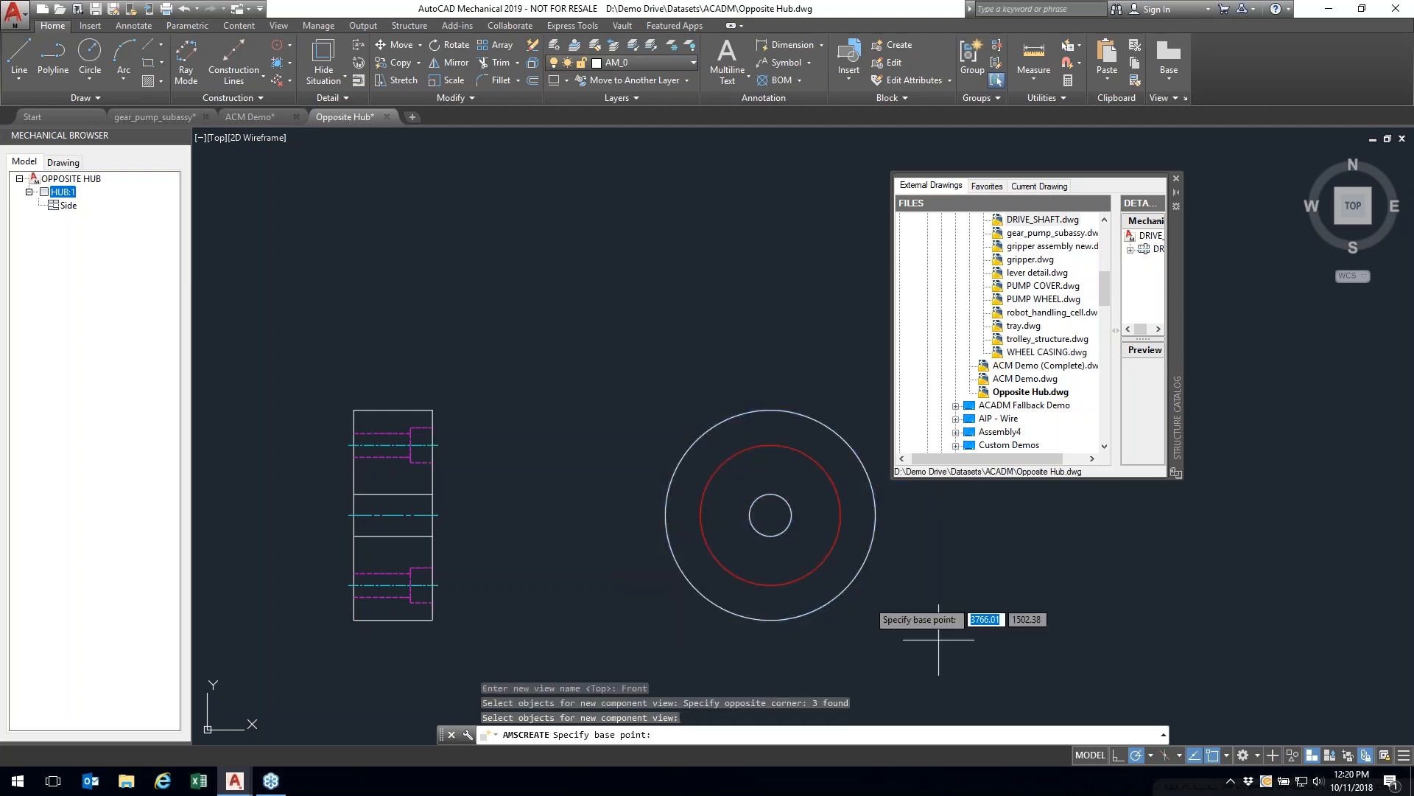
pyautogui.click(770, 515)
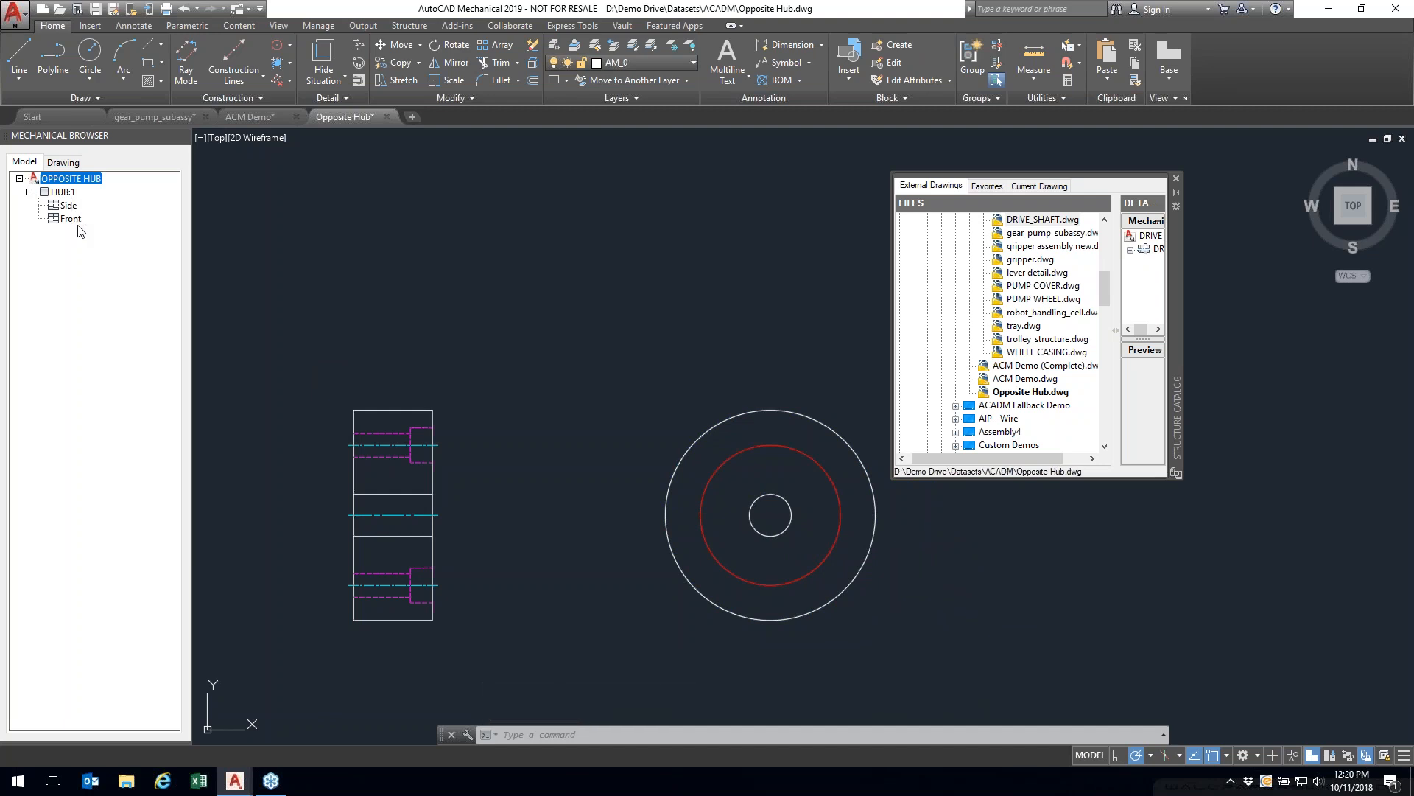
# Step: Enlarge the Structure Catalog, place it clear of the end view, and save the Opposite Hub drawing
pyautogui.moveTo(370, 118)
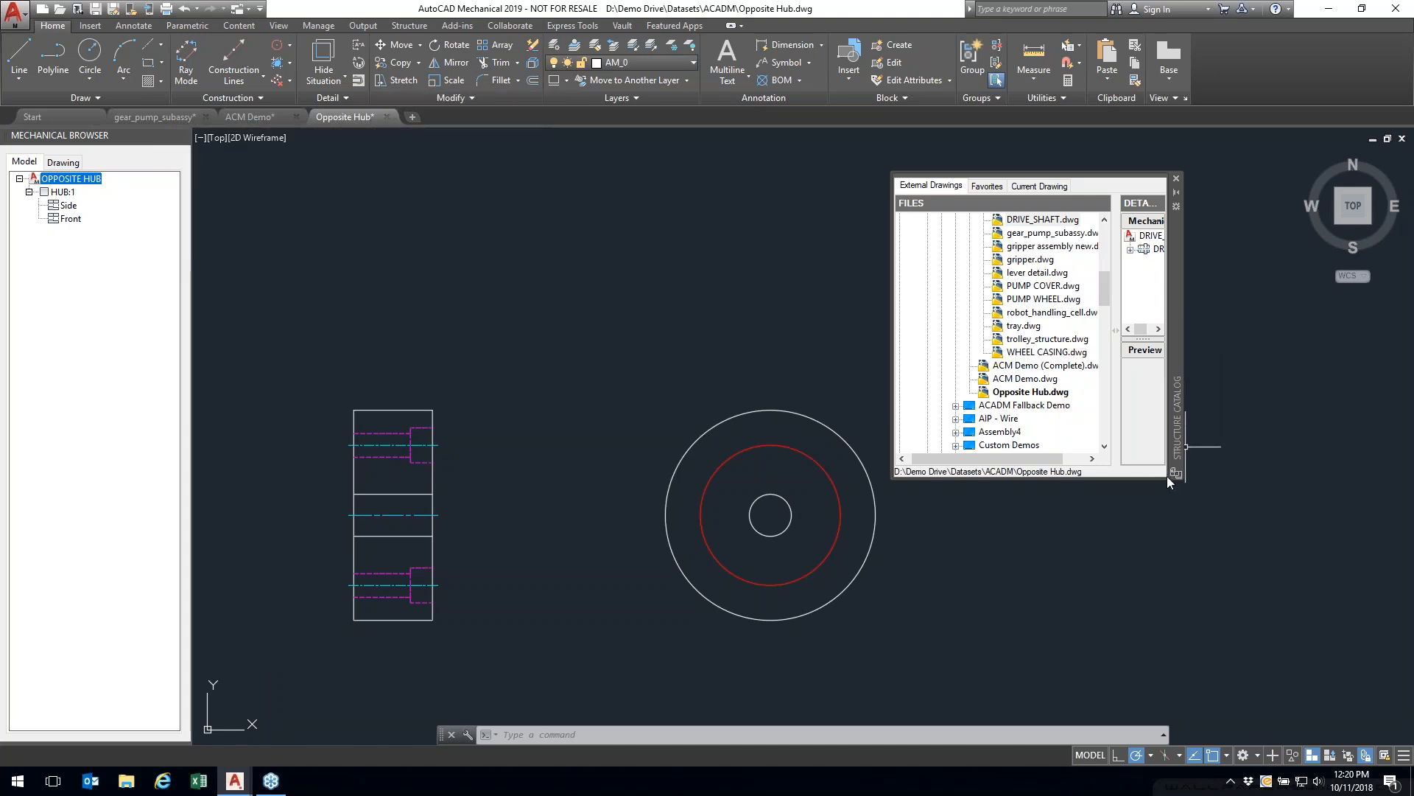
pyautogui.moveTo(892, 480); pyautogui.dragTo(760, 679)
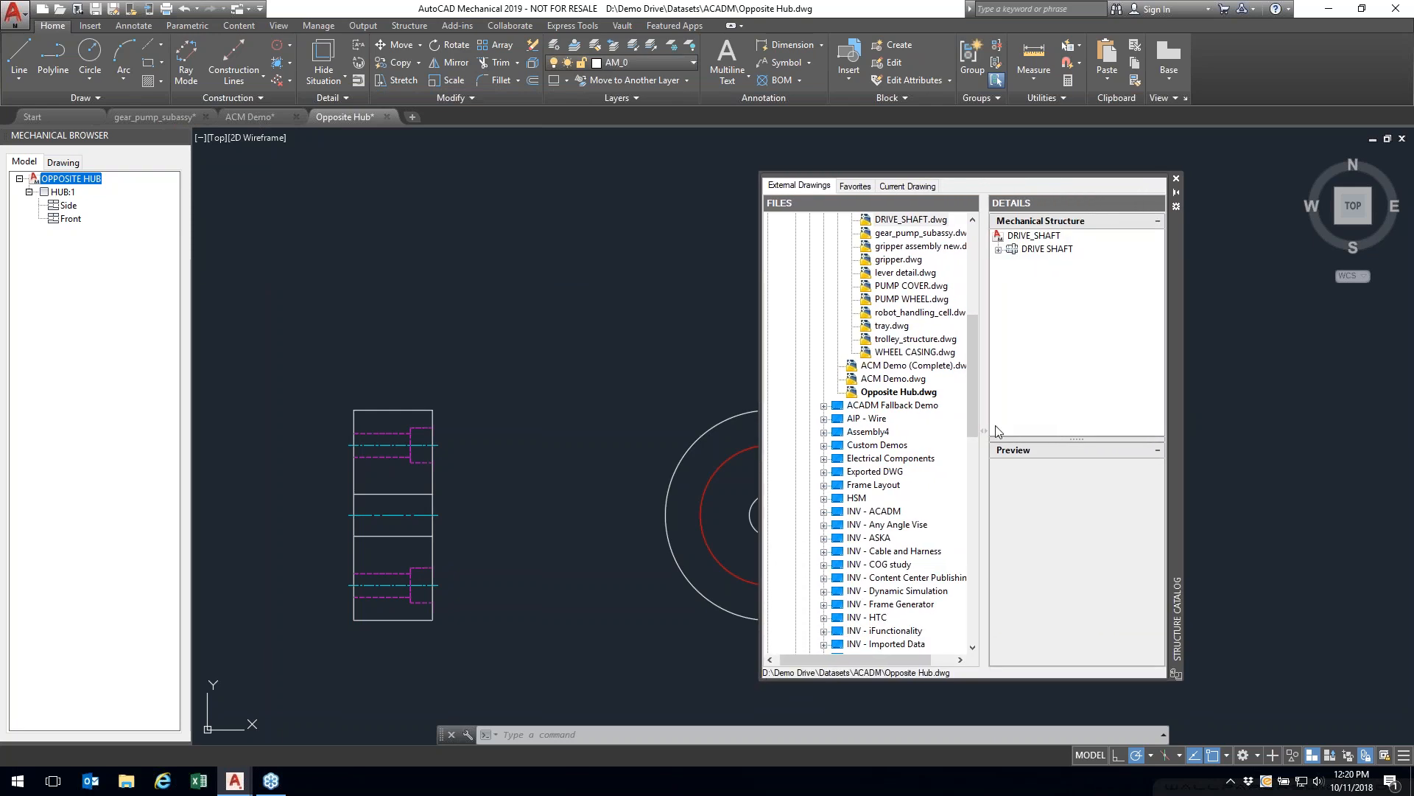
pyautogui.moveTo(989, 429); pyautogui.dragTo(1035, 429)
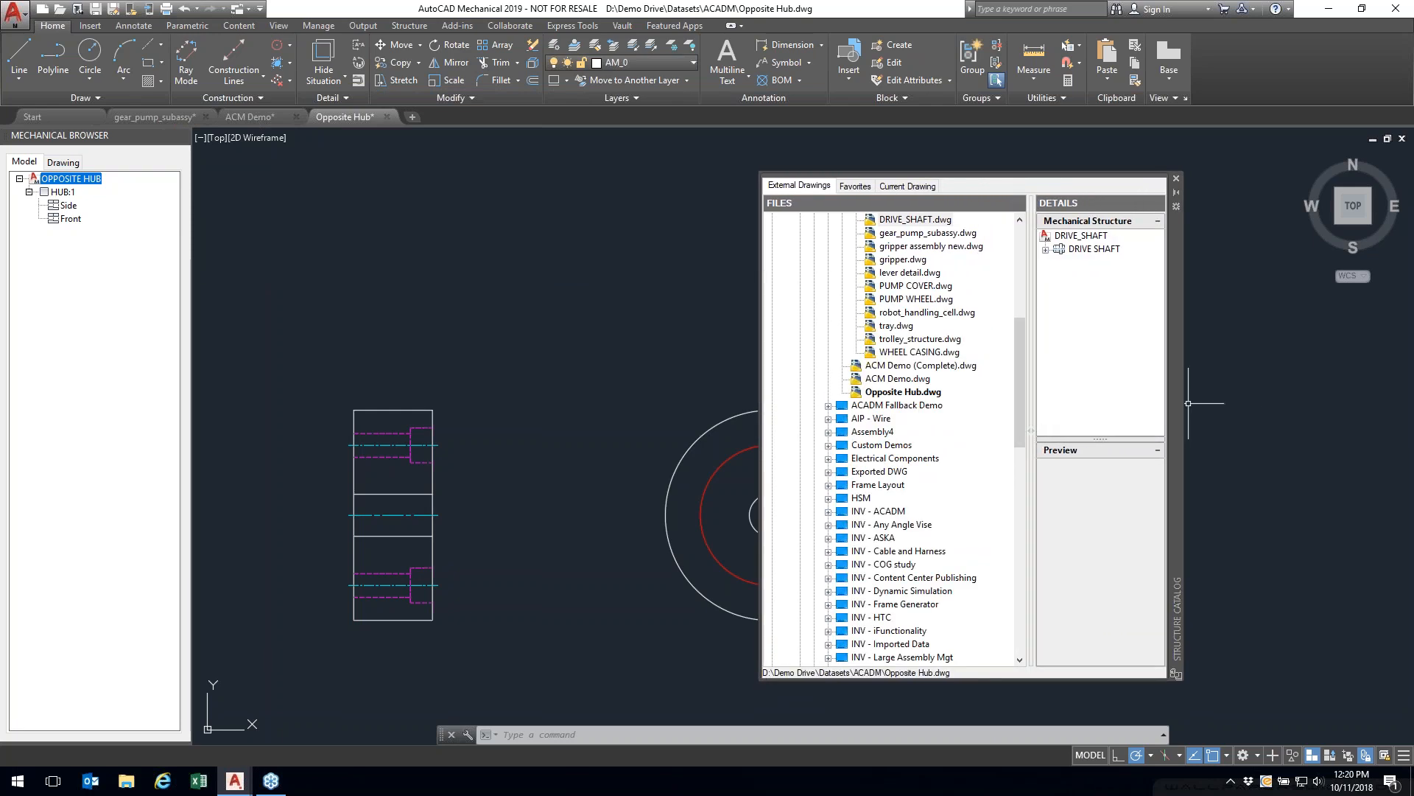
pyautogui.moveTo(1181, 403); pyautogui.dragTo(1311, 417)
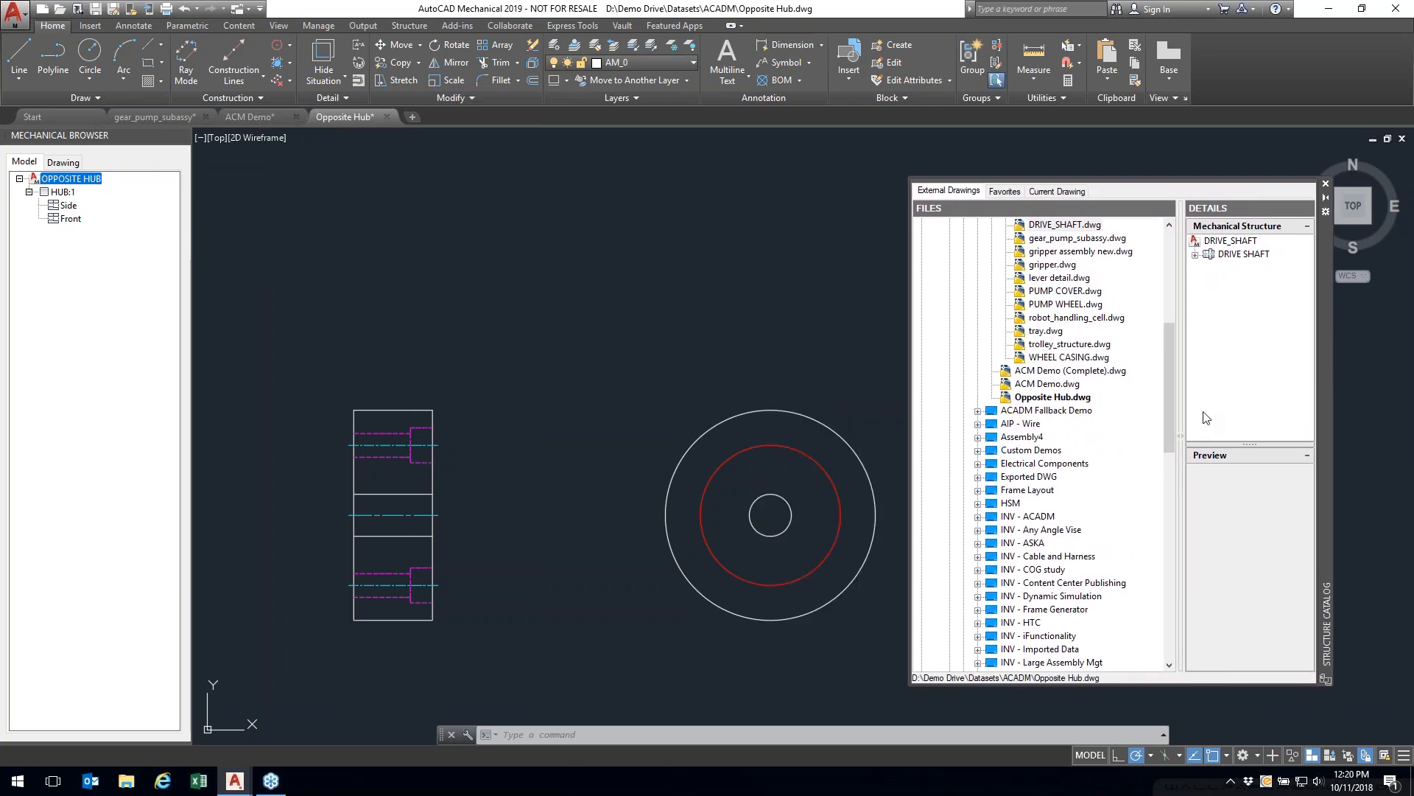
pyautogui.moveTo(584, 306)
pyautogui.mouseDown(button='middle')
pyautogui.moveTo(622, 196)
pyautogui.moveTo(612, 218)
pyautogui.mouseUp(button='middle')
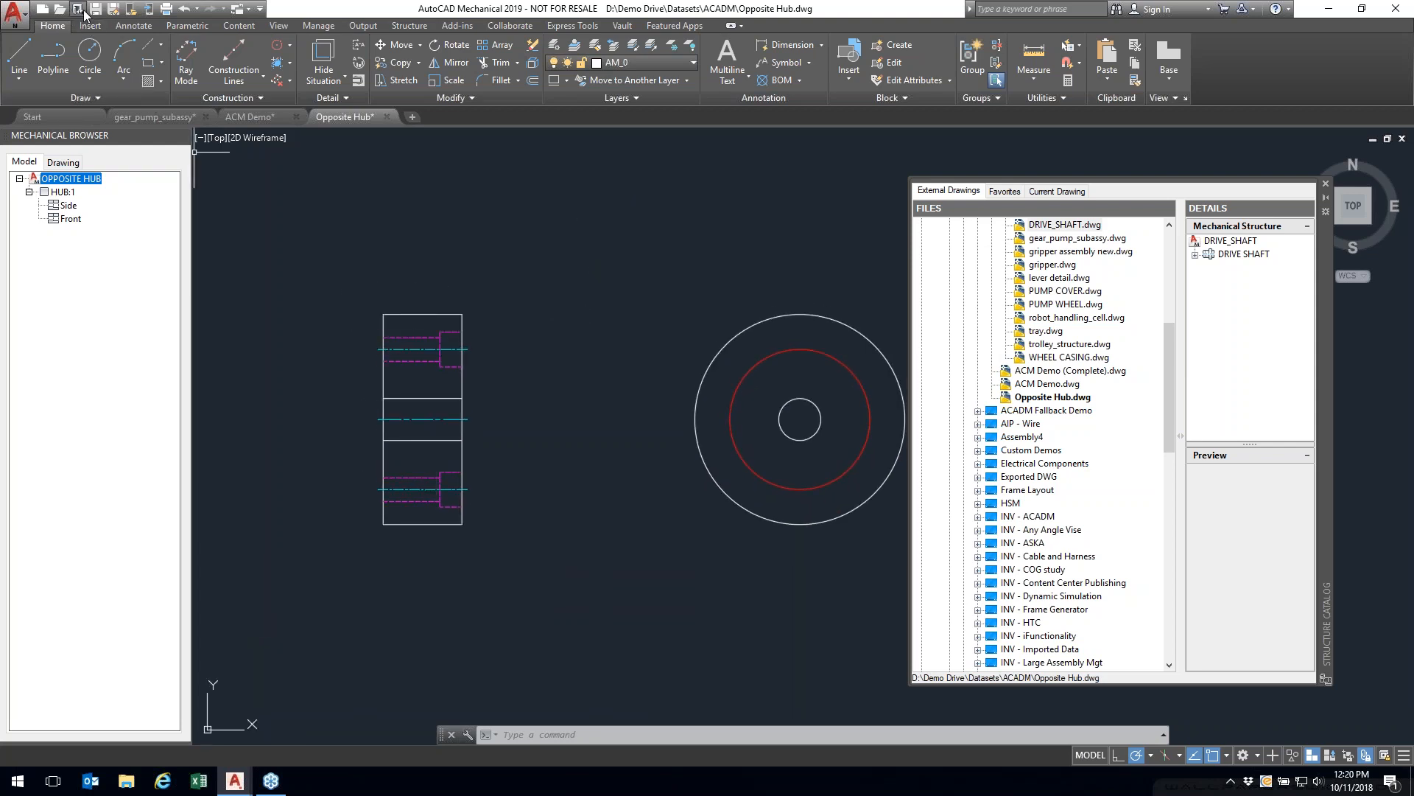
pyautogui.hotkey('ctrl', 's')
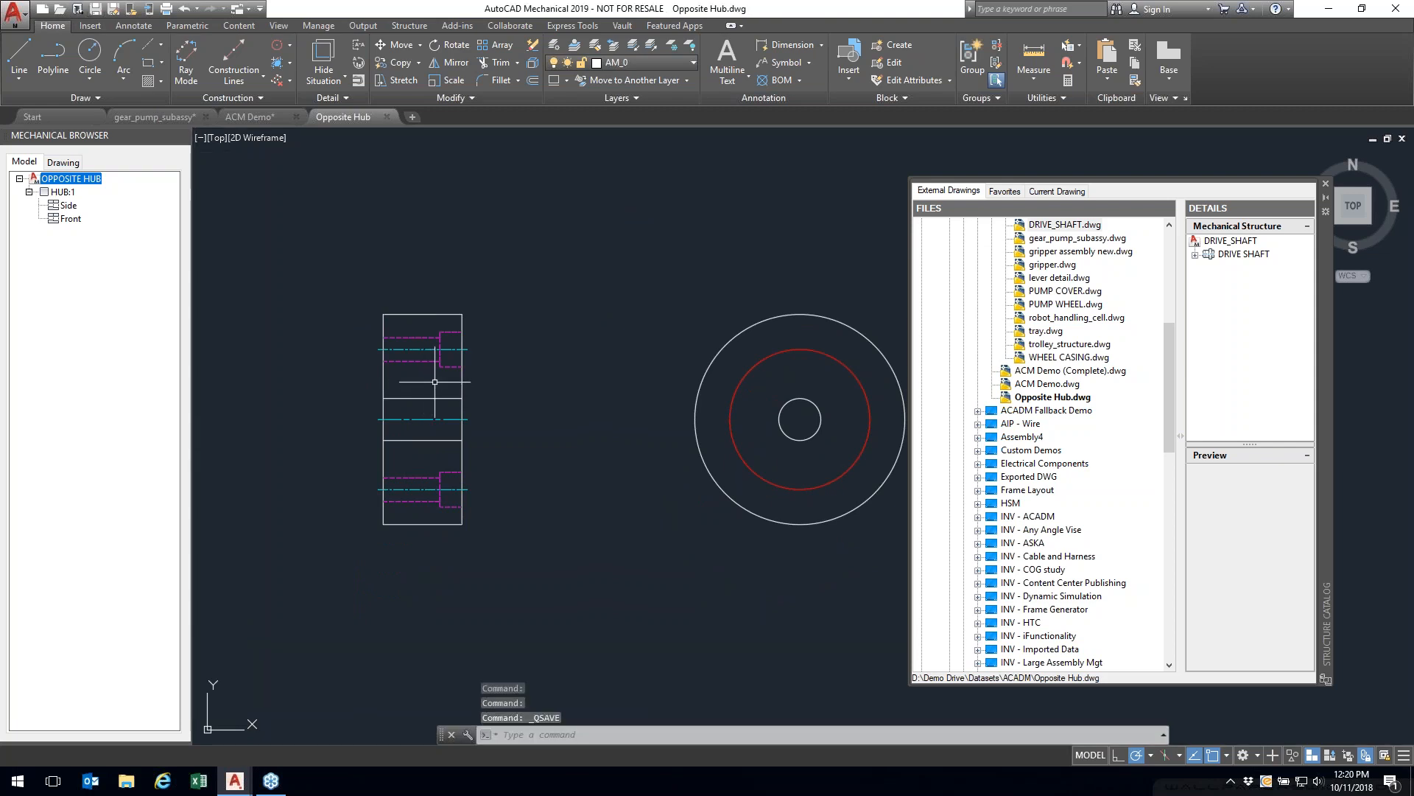
# Step: Switch to the gear_pump_subassy drawing and select HUB's Side view from Opposite Hub.dwg in the Structure Catalog
pyautogui.click(170, 120)
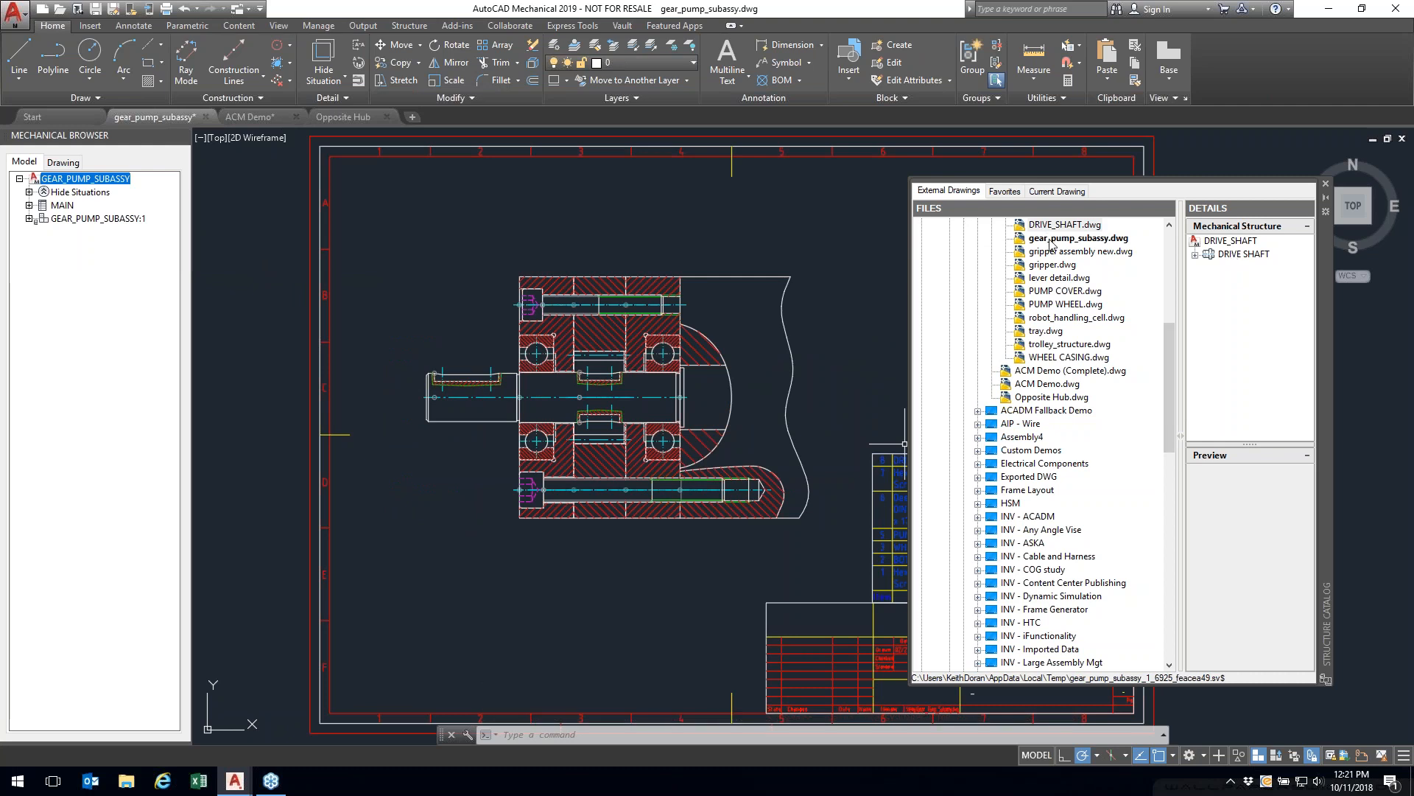
pyautogui.click(1052, 398)
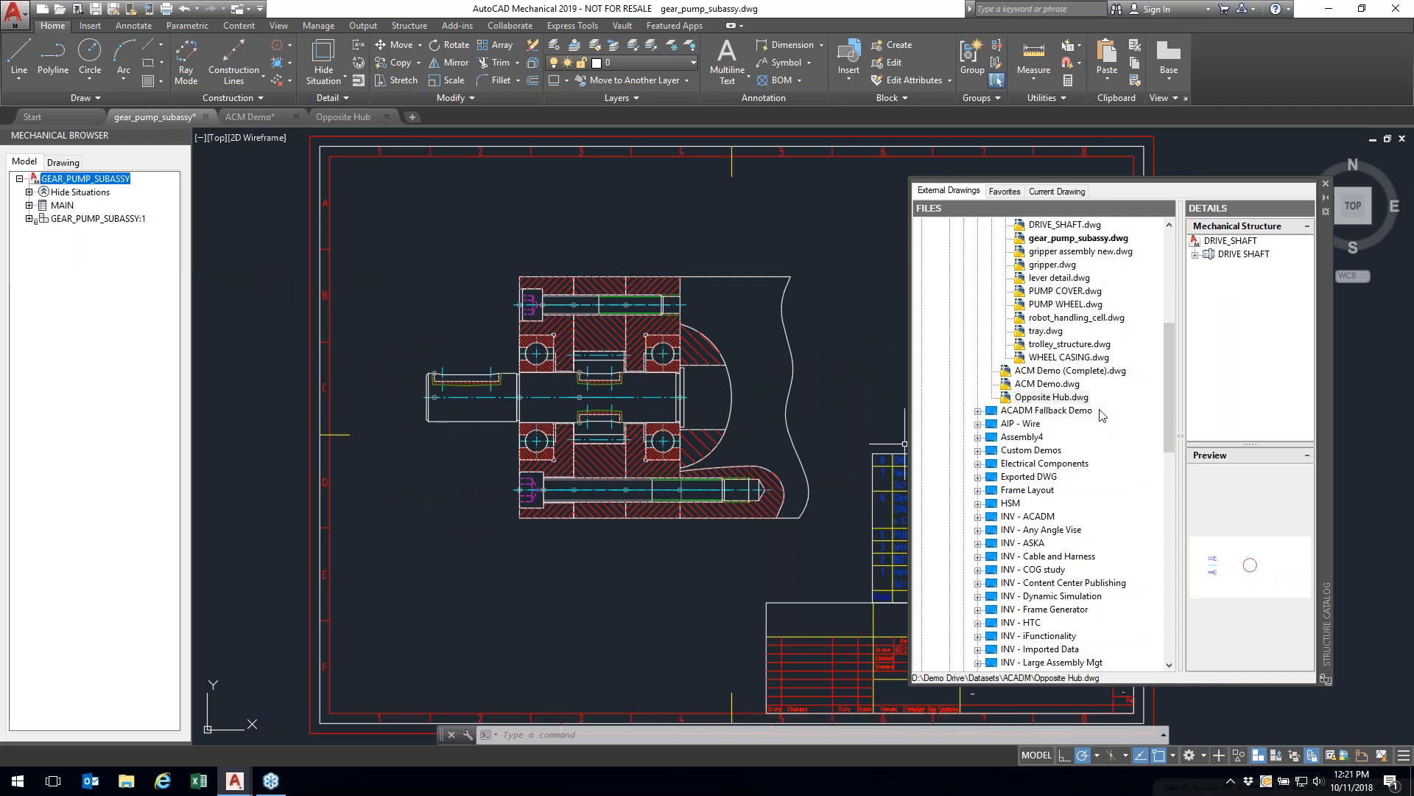
pyautogui.click(1195, 254)
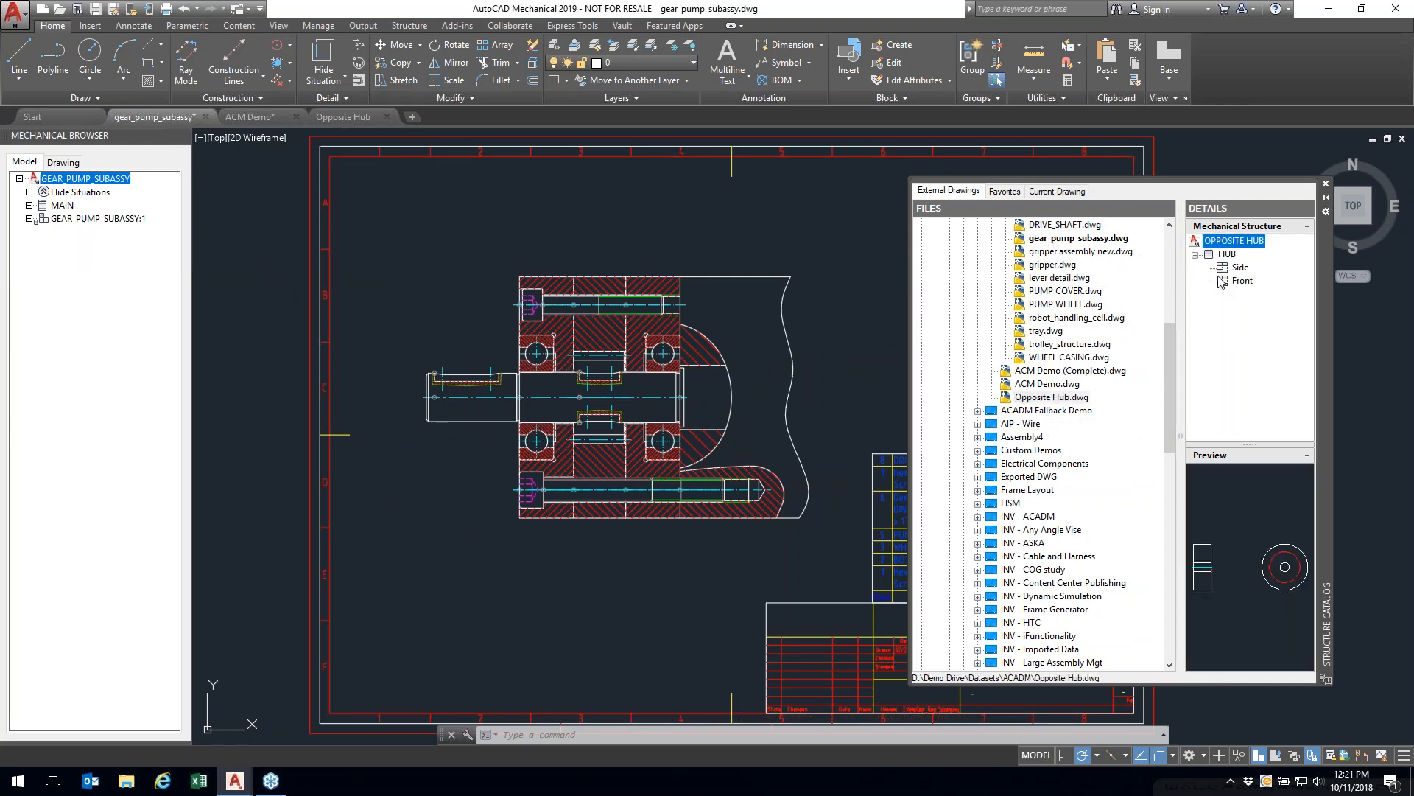
pyautogui.click(1239, 269)
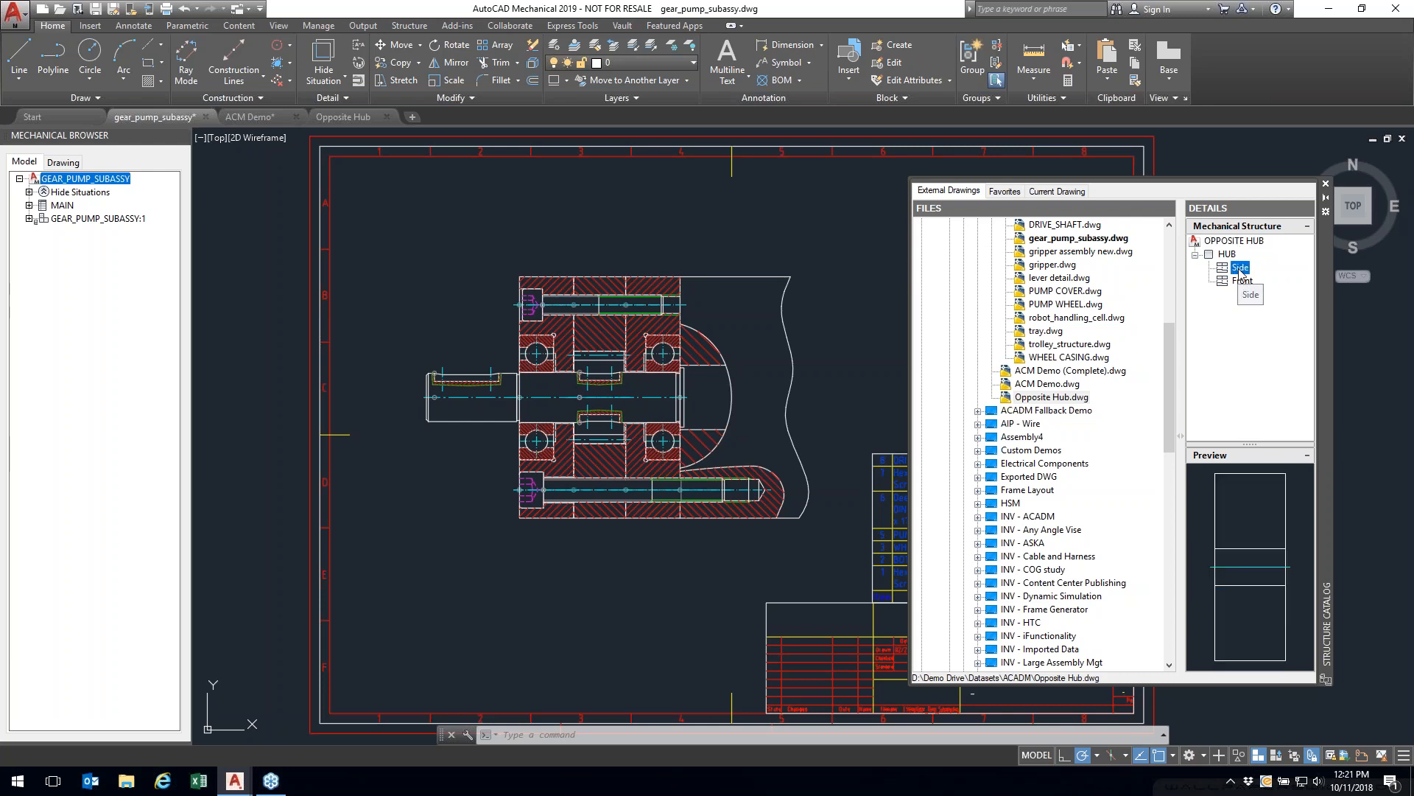
# Step: Insert the Hub's Side view with its base point where the shaft centerline meets the shoulder, at rotation angle 0
pyautogui.moveTo(468, 336); pyautogui.dragTo(468, 327)
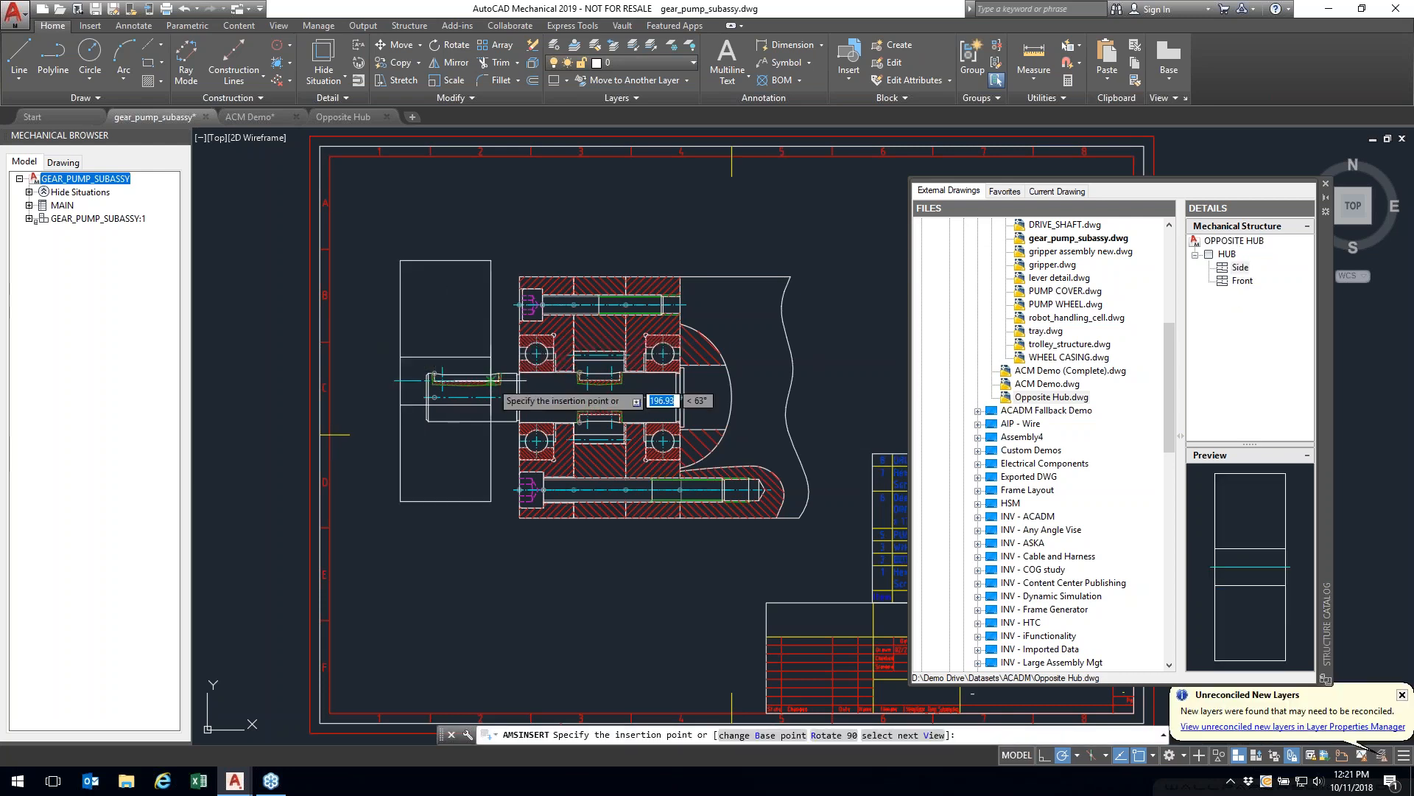
pyautogui.scroll(-3, 545, 427)
pyautogui.scroll(9, 517, 335)
pyautogui.click(518, 335)
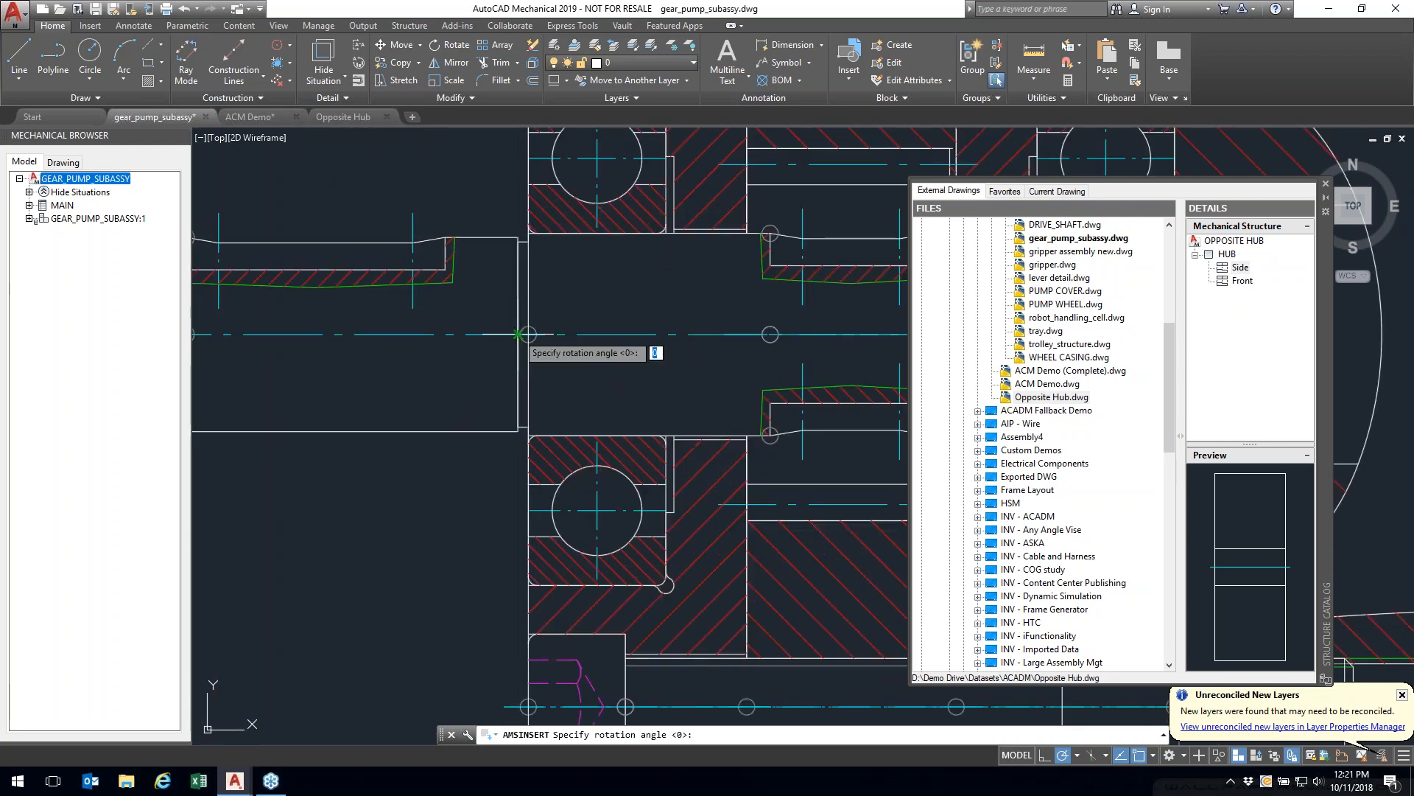
pyautogui.press('Return')
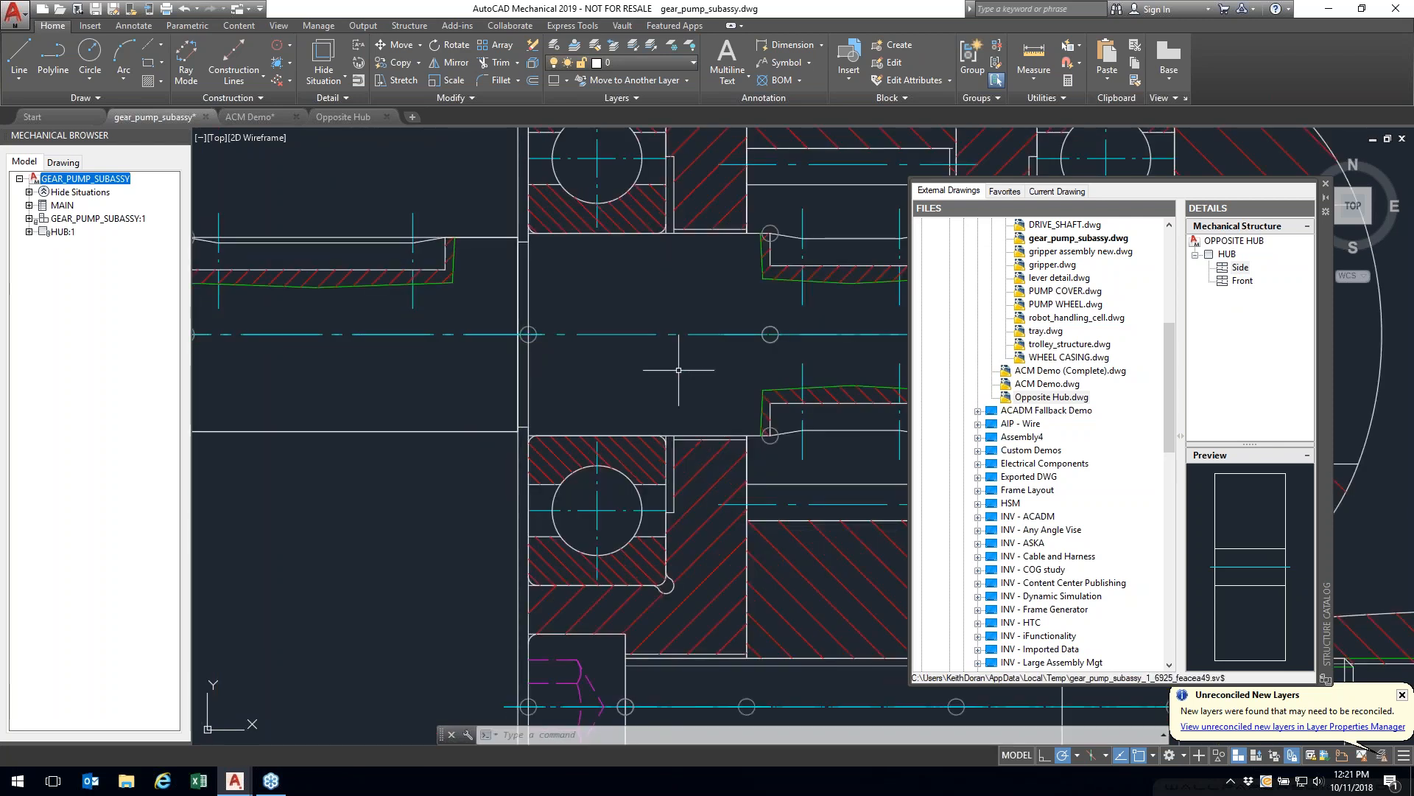
pyautogui.scroll(-3, 679, 364)
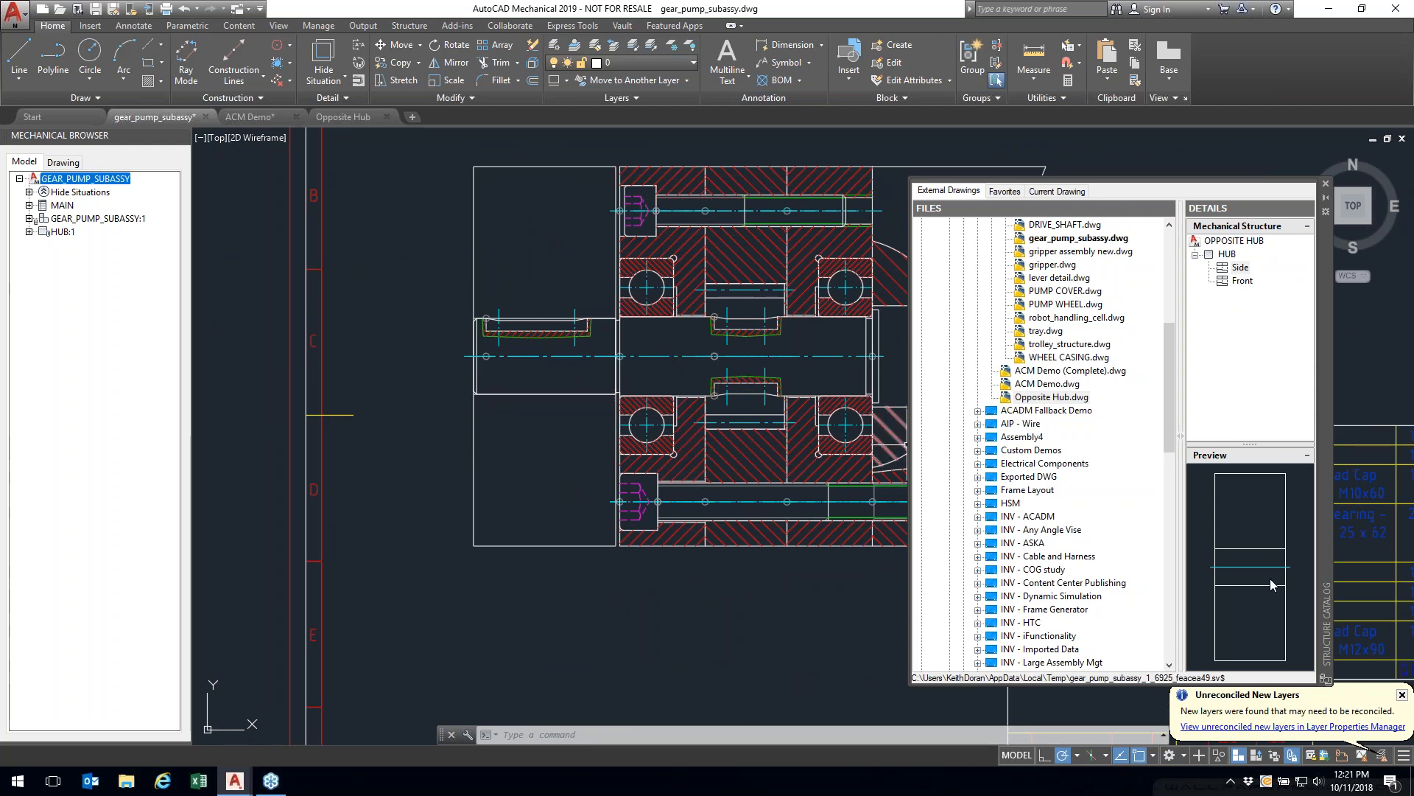
# Step: Return to the Opposite Hub drawing and try to add the upper counterbored hole to the Hub's Side view
pyautogui.click(352, 120)
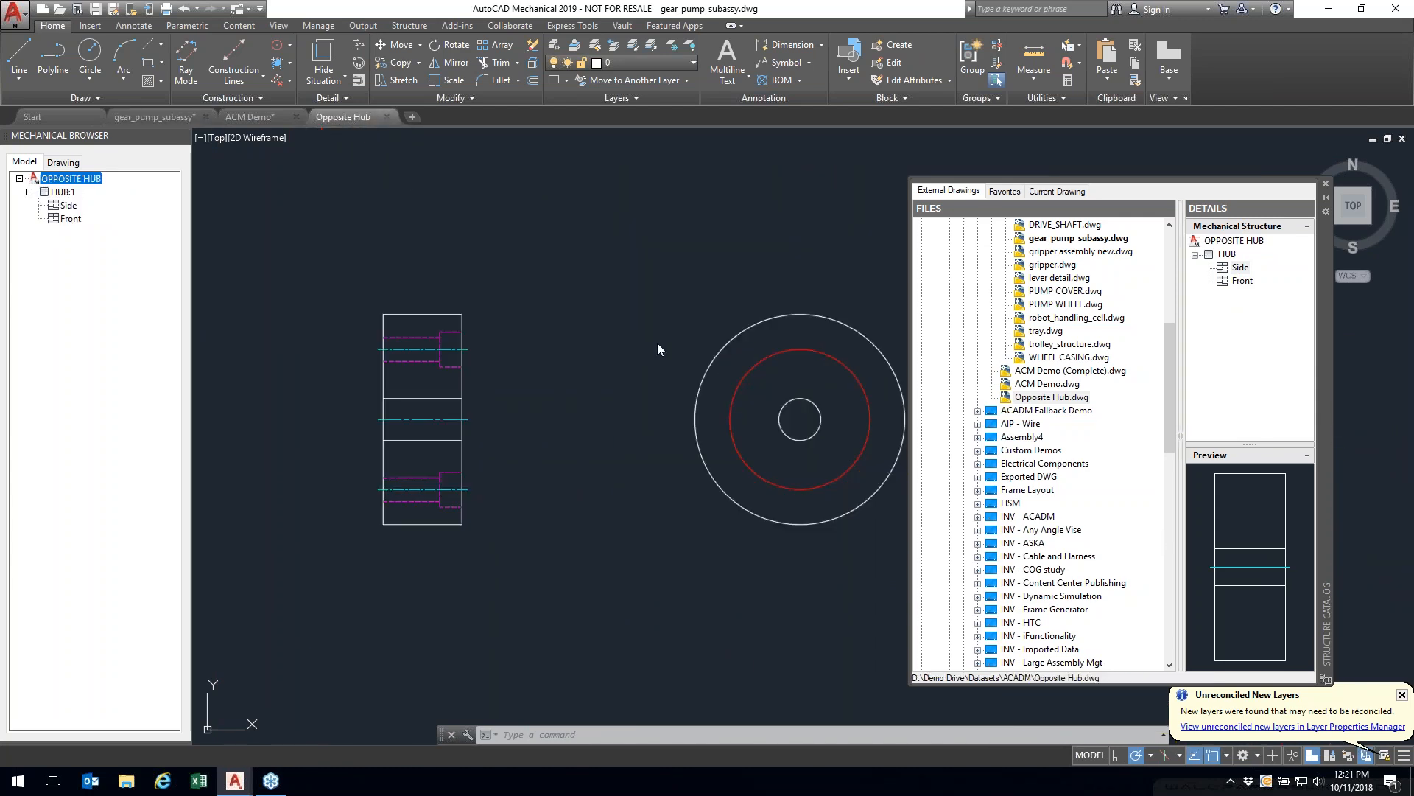
pyautogui.rightClick(73, 209)
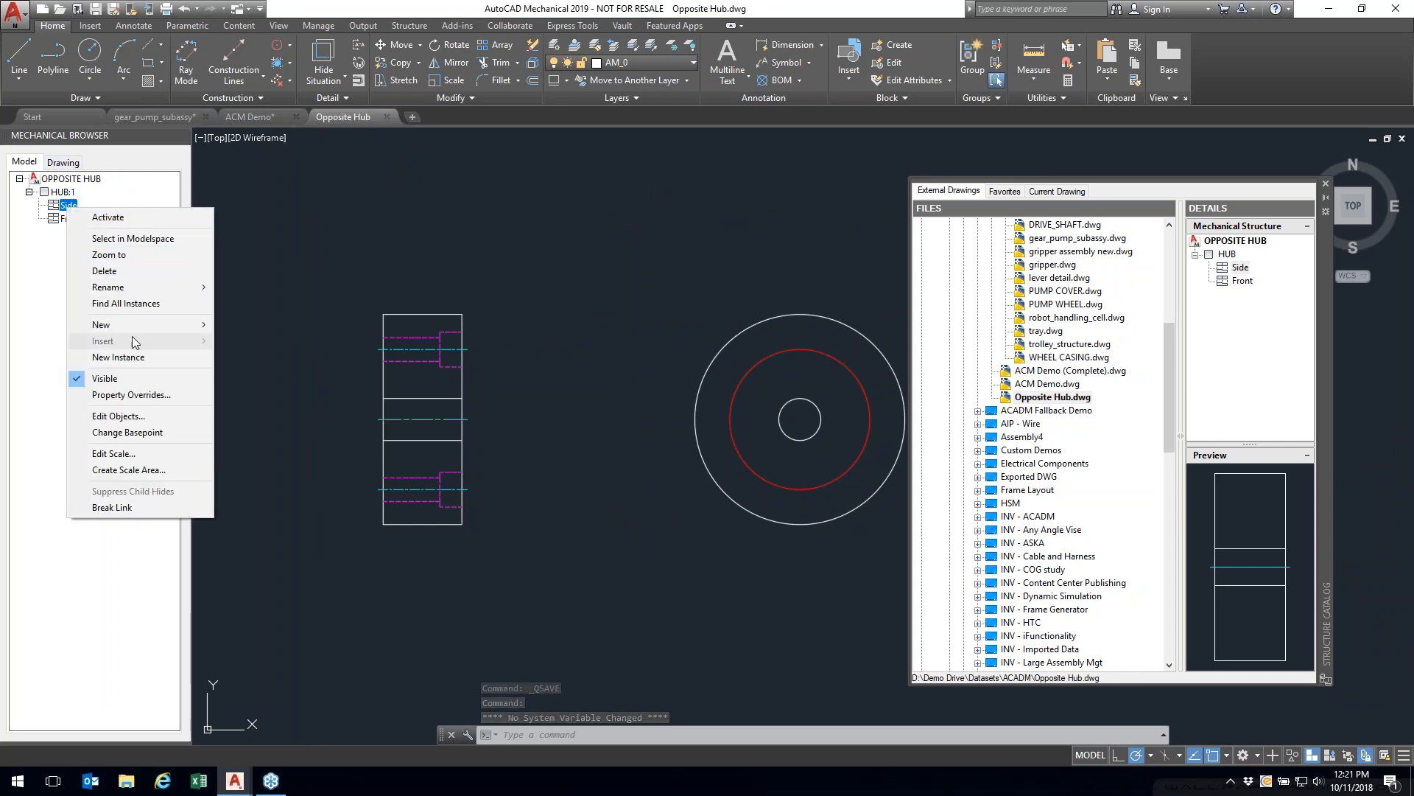
pyautogui.click(118, 417)
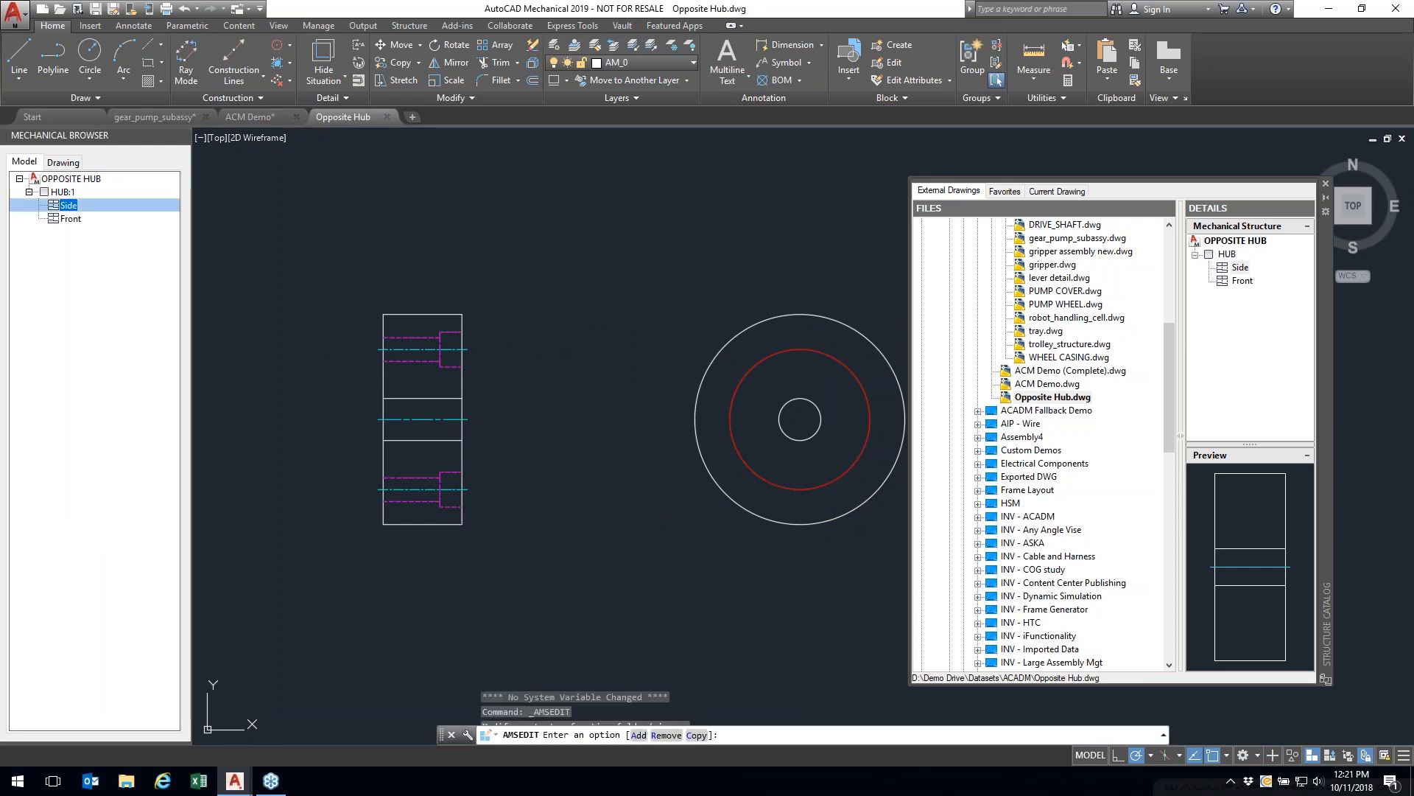
pyautogui.click(692, 404)
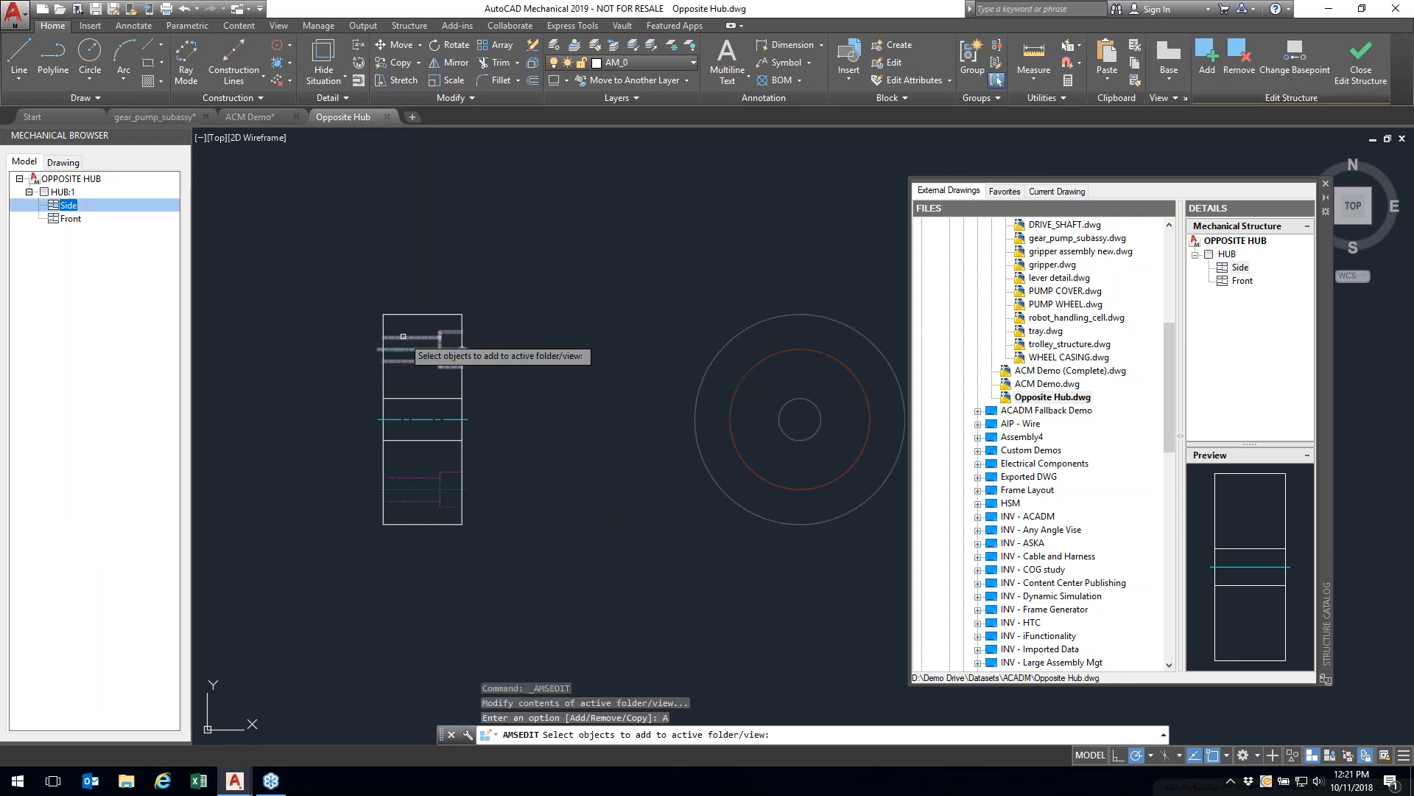
pyautogui.click(403, 333)
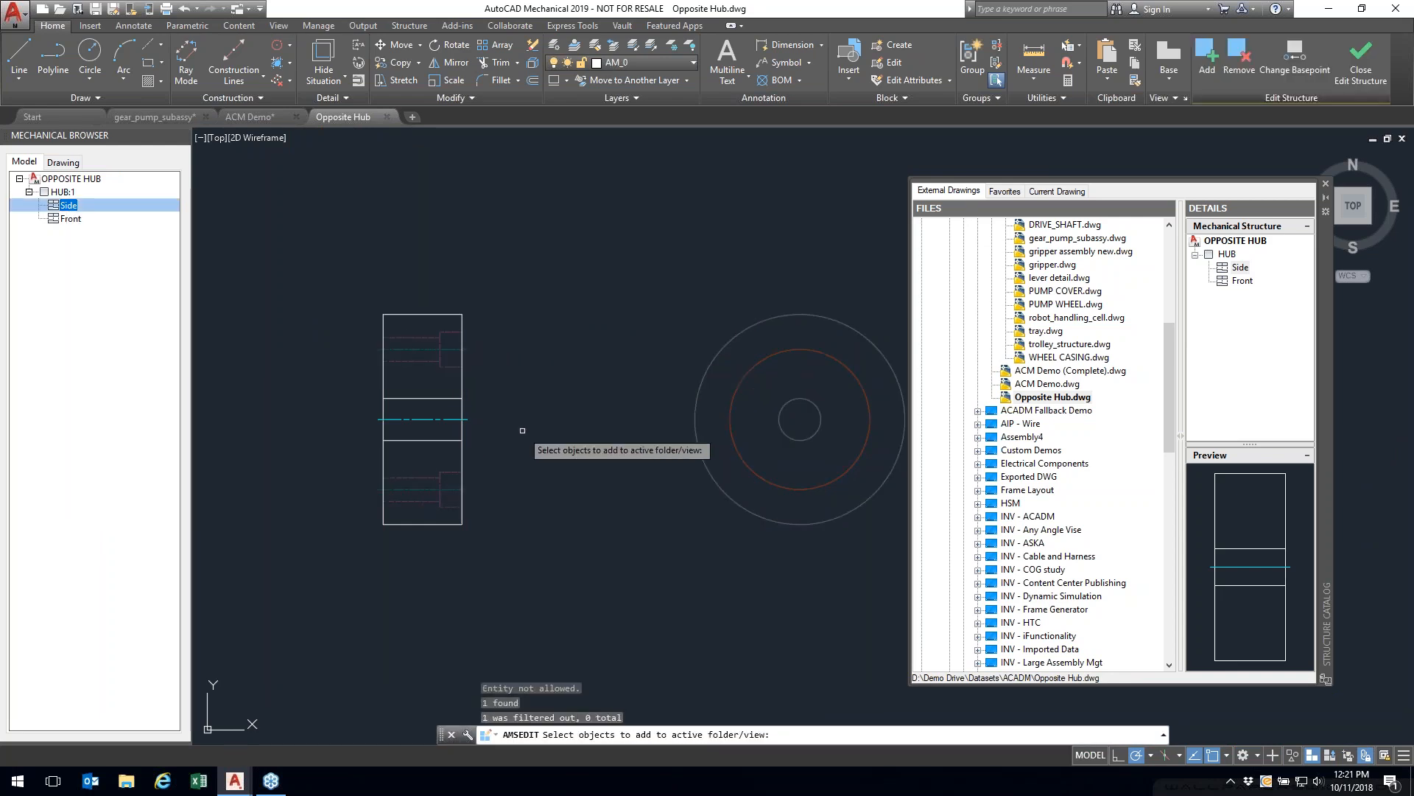
pyautogui.press('Return')
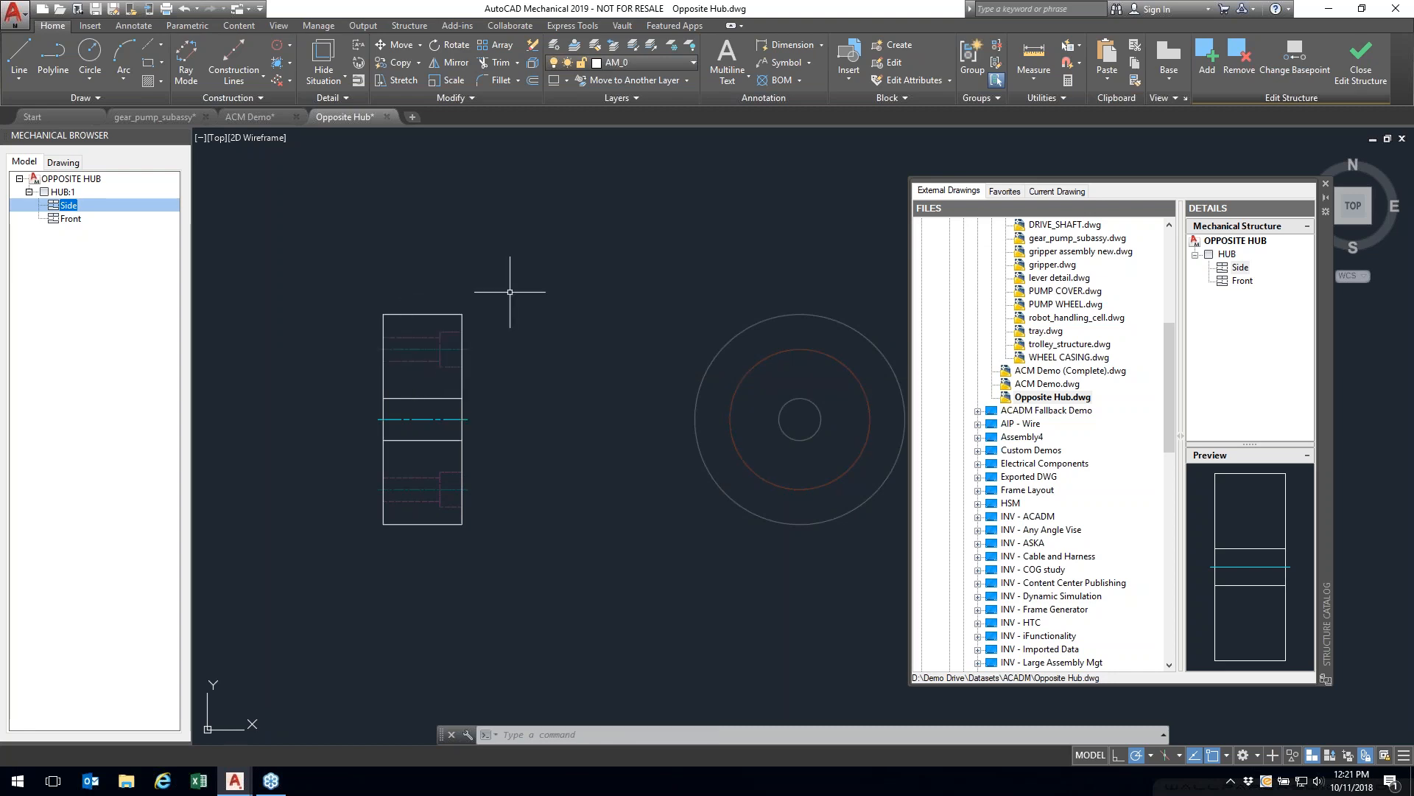
# Step: End the structure editing by deactivating the Hub's Side view
pyautogui.rightClick(512, 294)
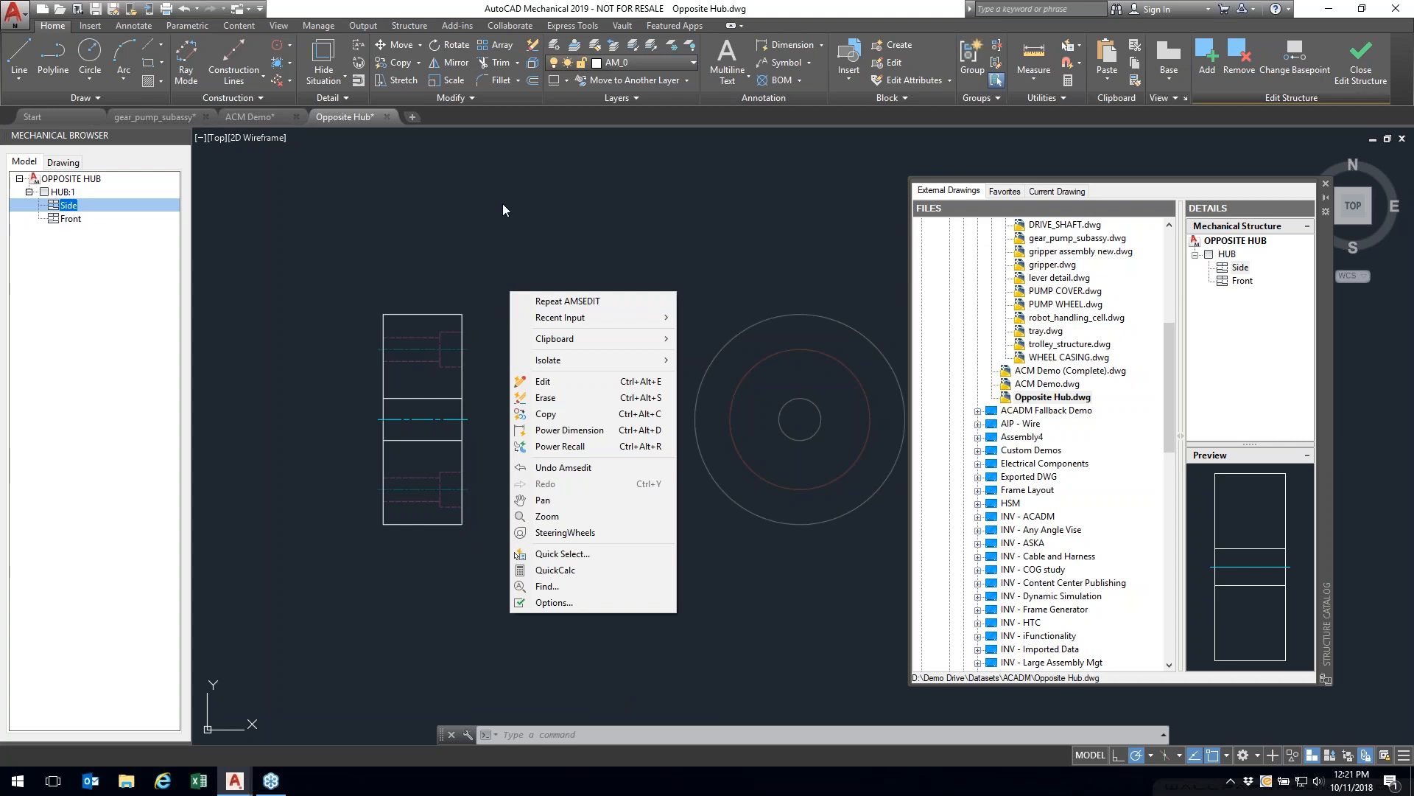
pyautogui.click(553, 148)
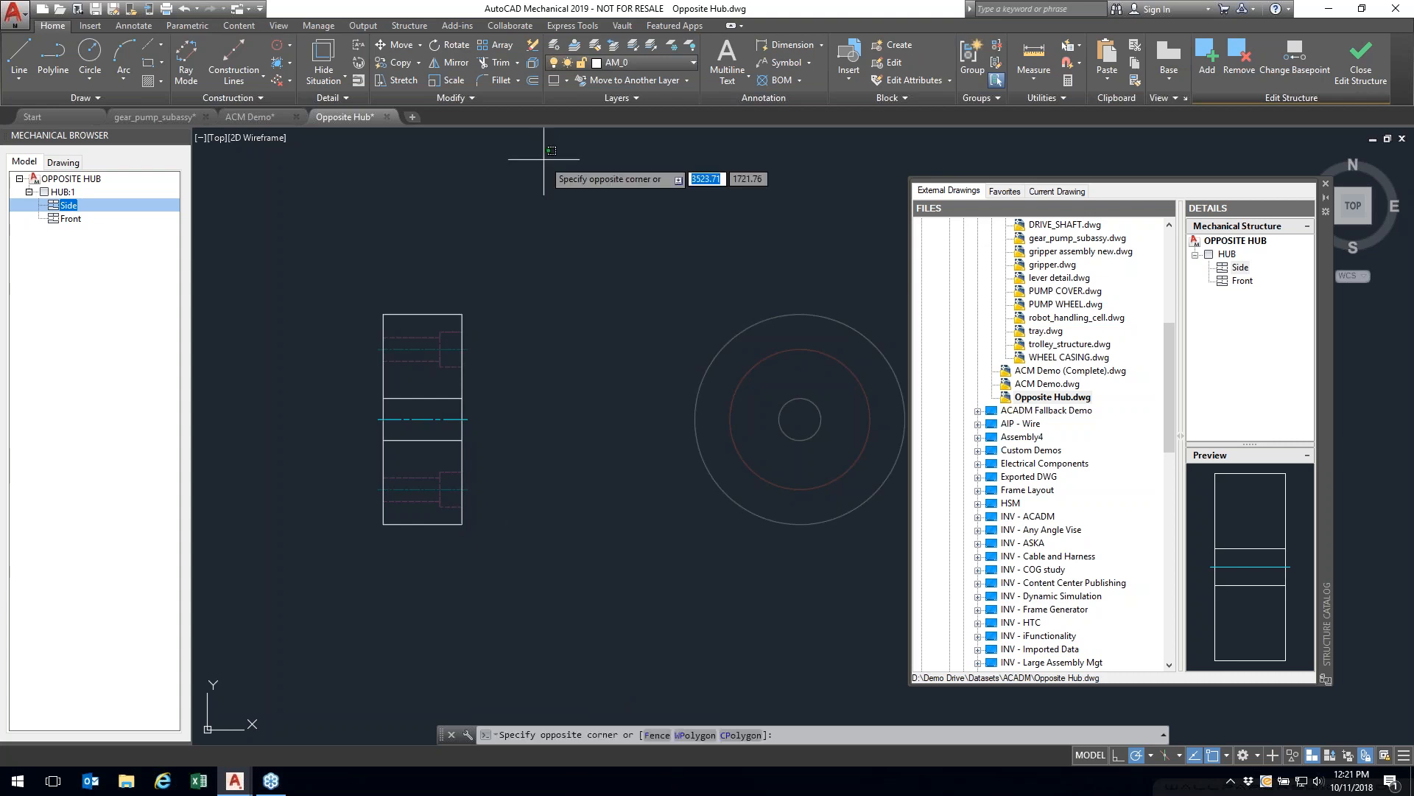
pyautogui.rightClick(544, 159)
pyautogui.click(444, 207)
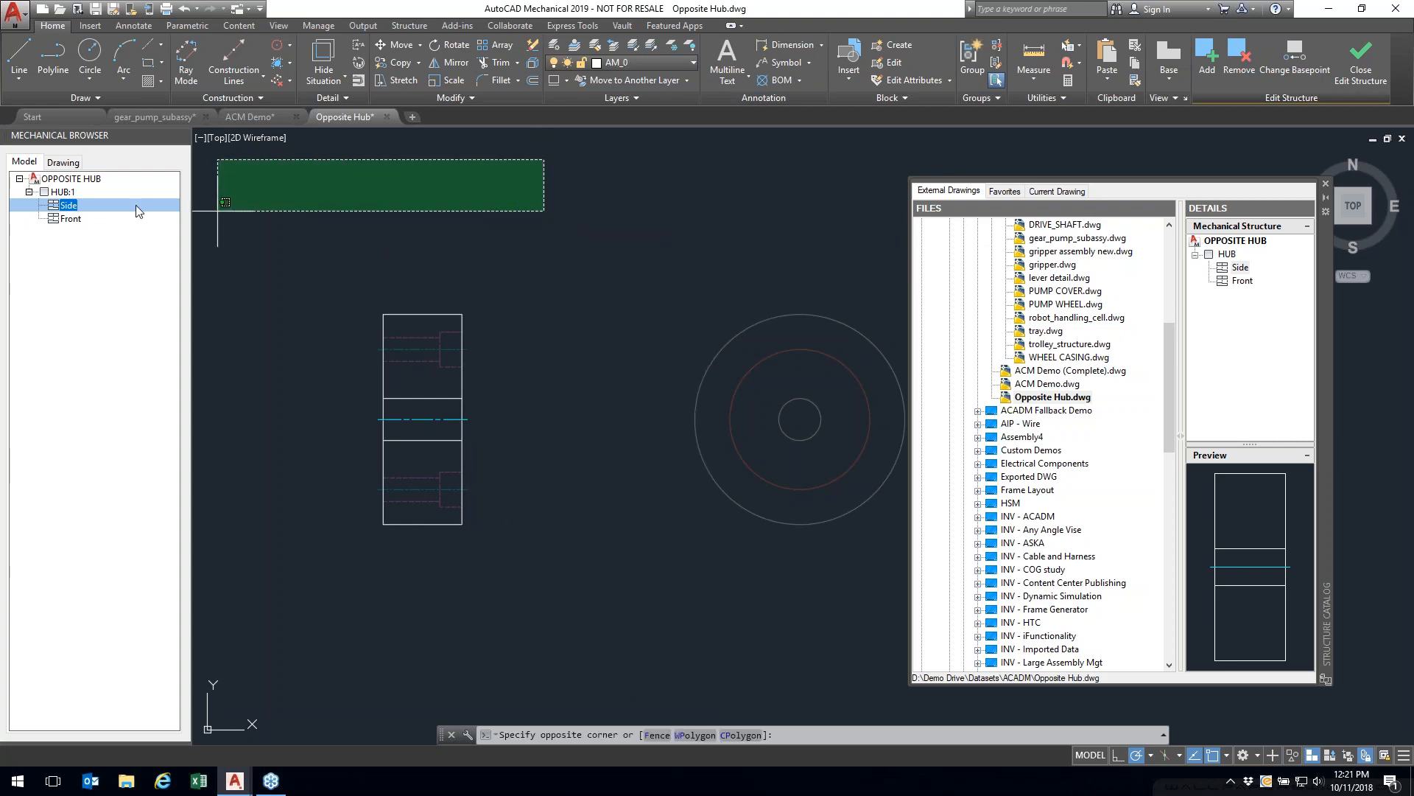
pyautogui.click(366, 221)
pyautogui.rightClick(67, 207)
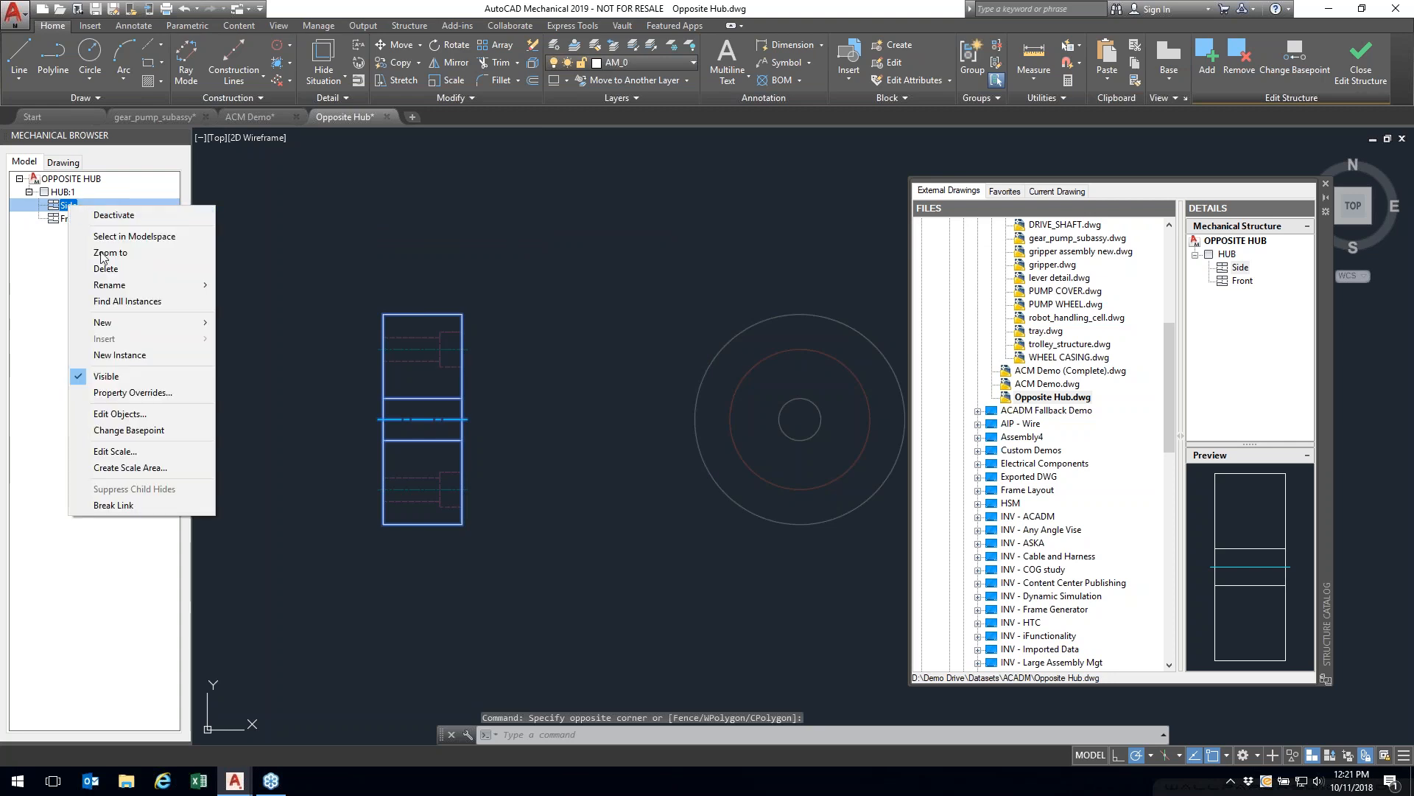
pyautogui.click(114, 216)
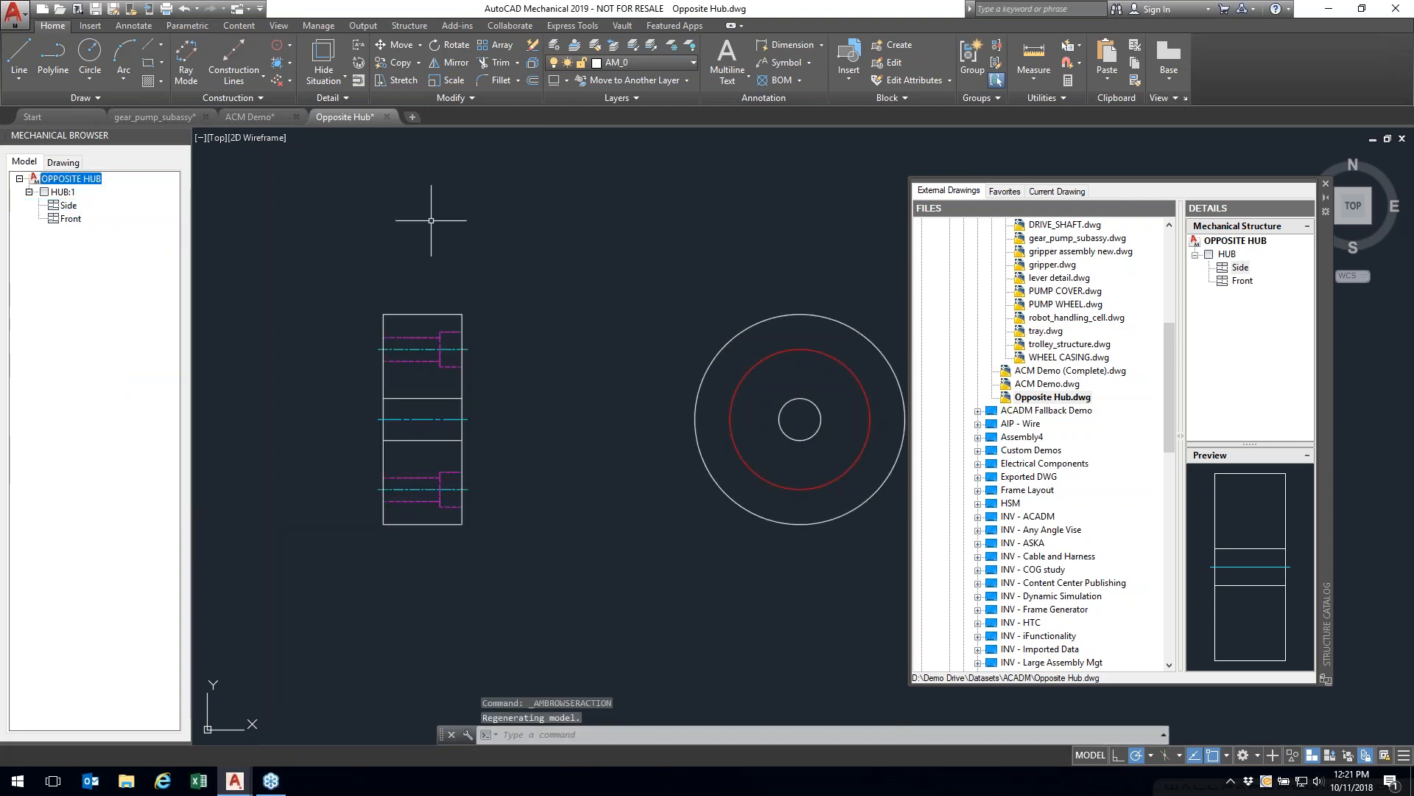
pyautogui.rightClick(71, 209)
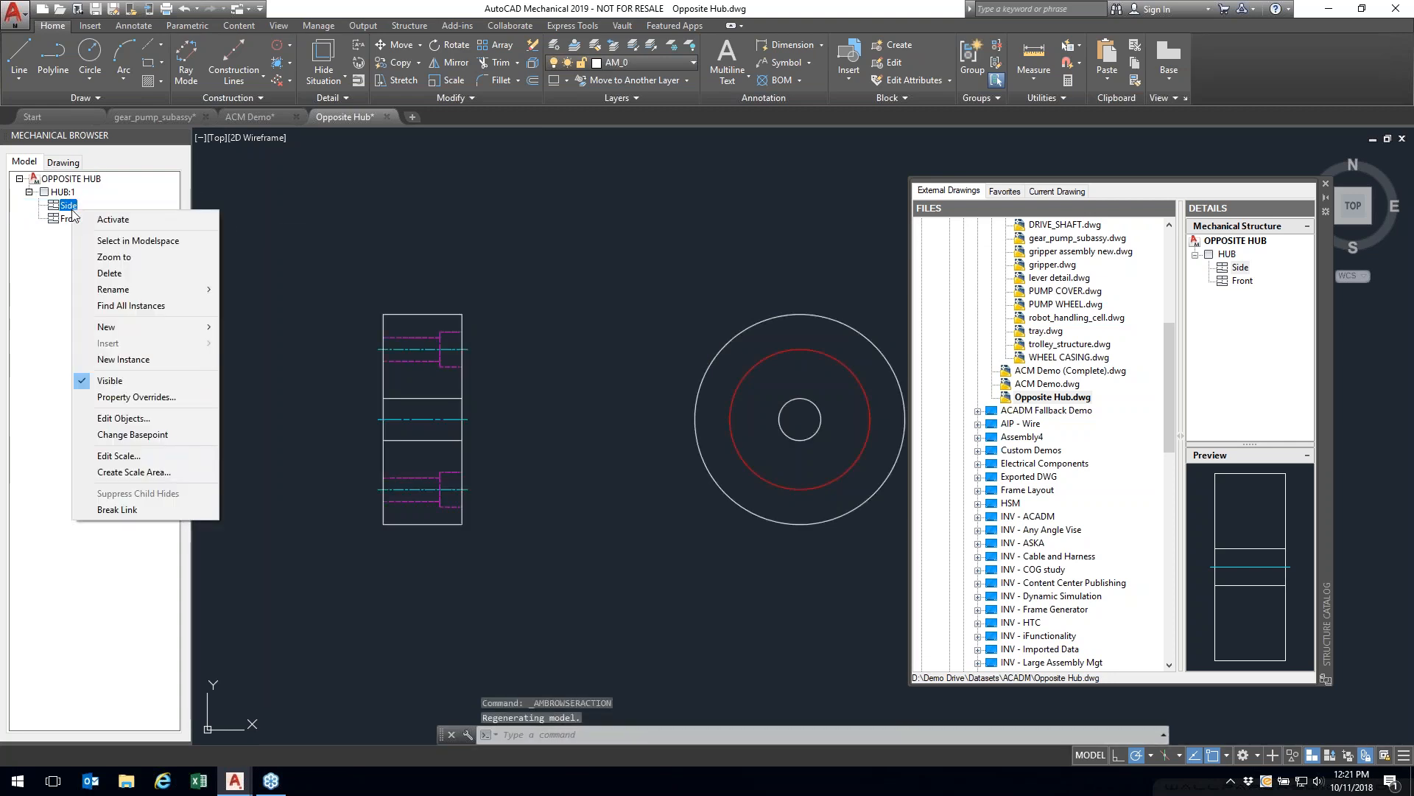
pyautogui.click(134, 398)
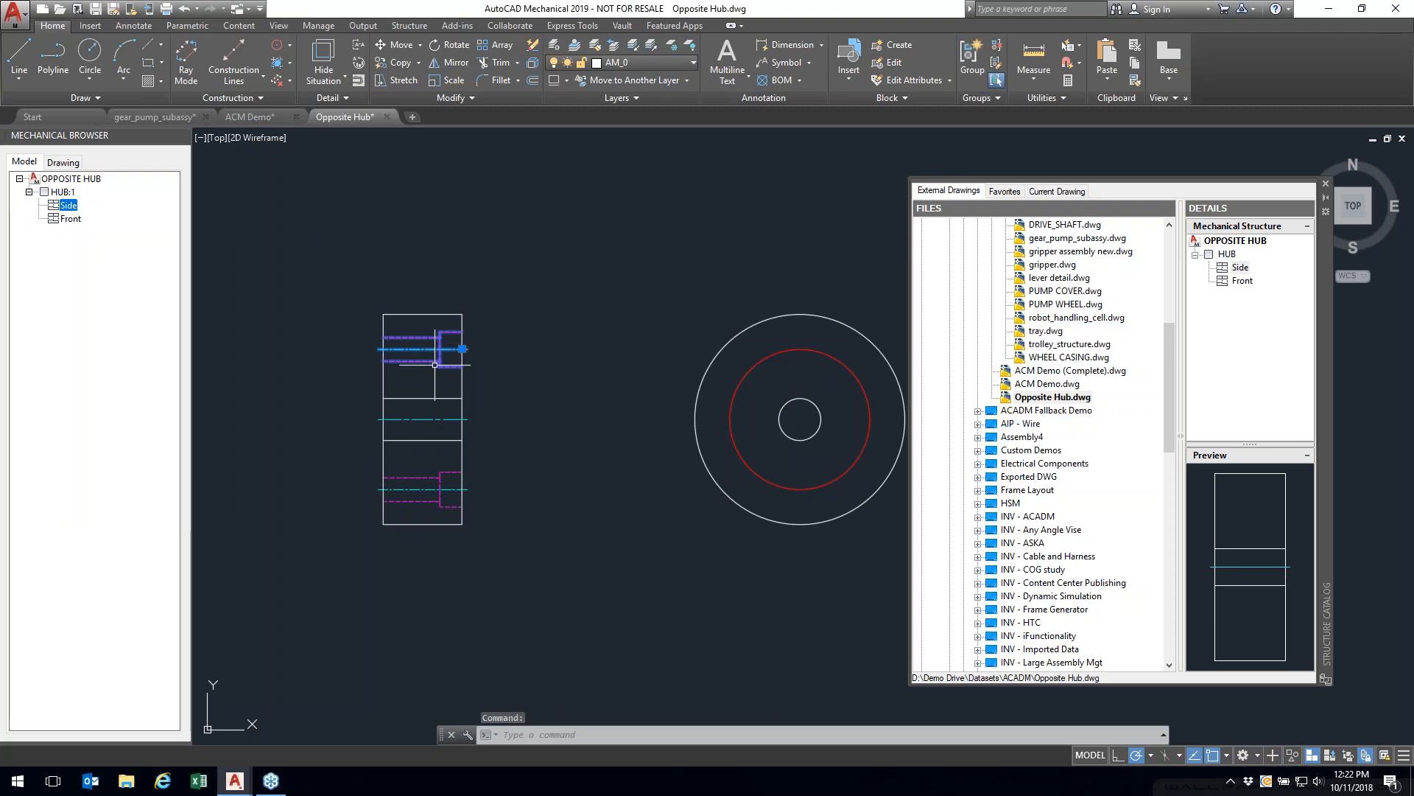
pyautogui.press('Escape')
# Step: Migrate the upper counterbored hole to a structure component placed under the Hub's Side view
pyautogui.rightClick(506, 355)
pyautogui.click(535, 444)
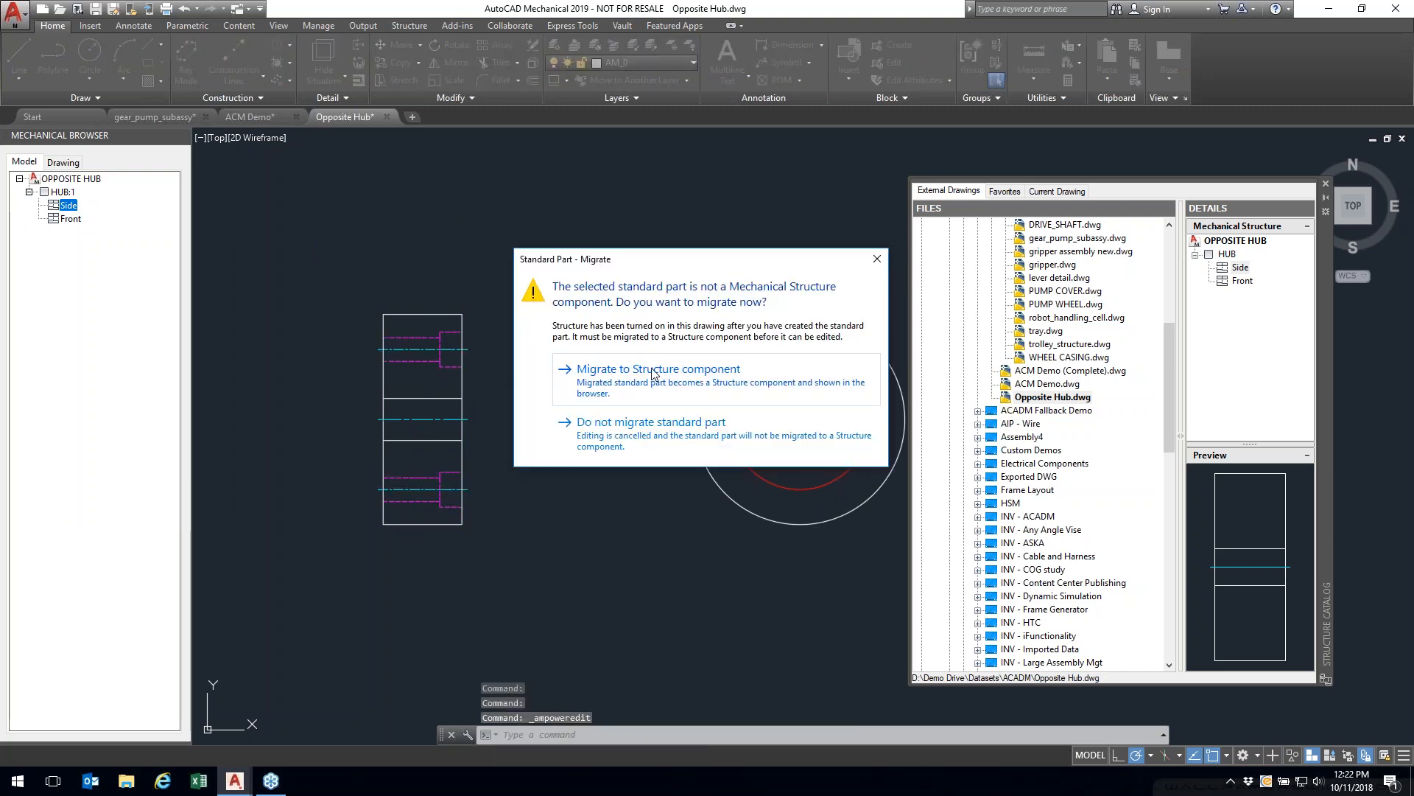
pyautogui.click(650, 374)
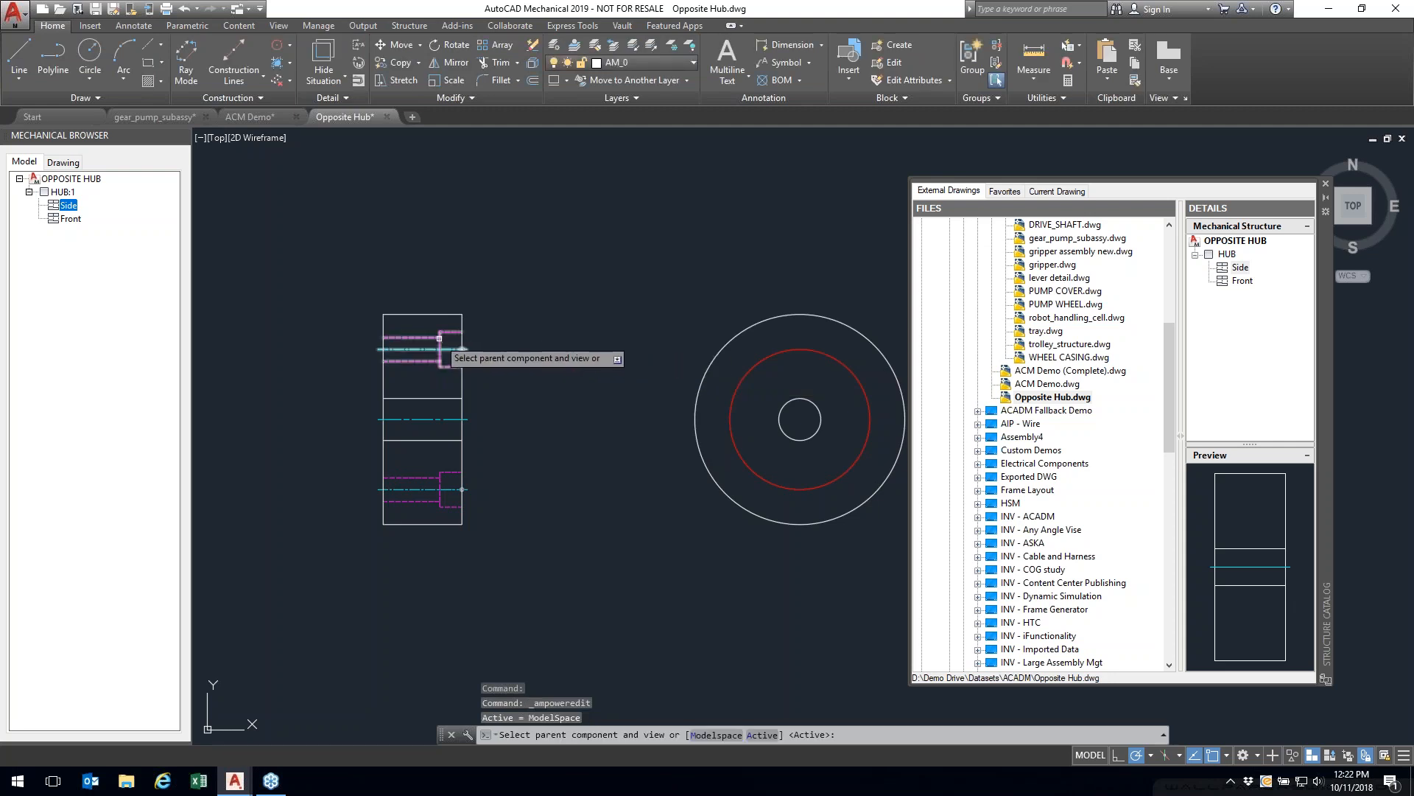
pyautogui.click(443, 331)
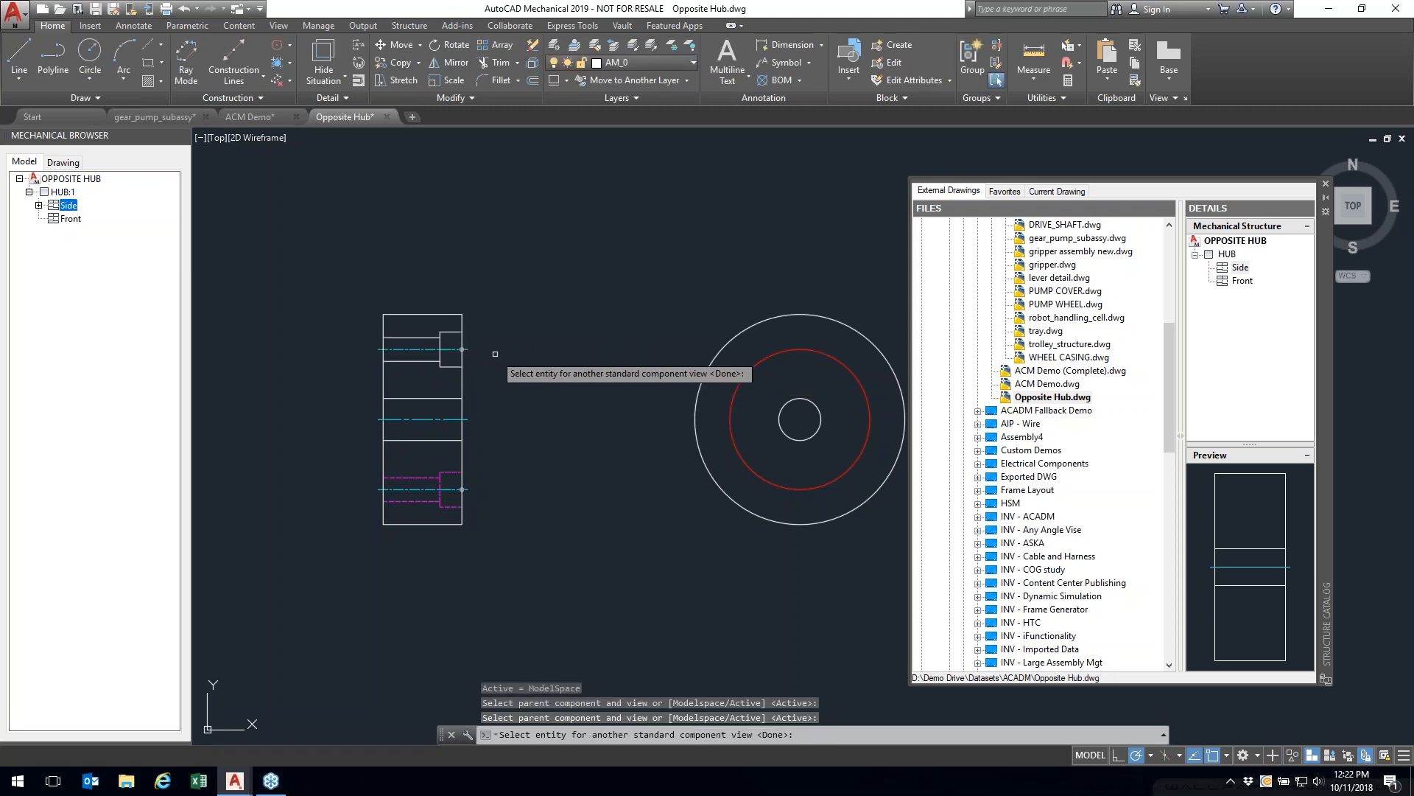
pyautogui.click(422, 475)
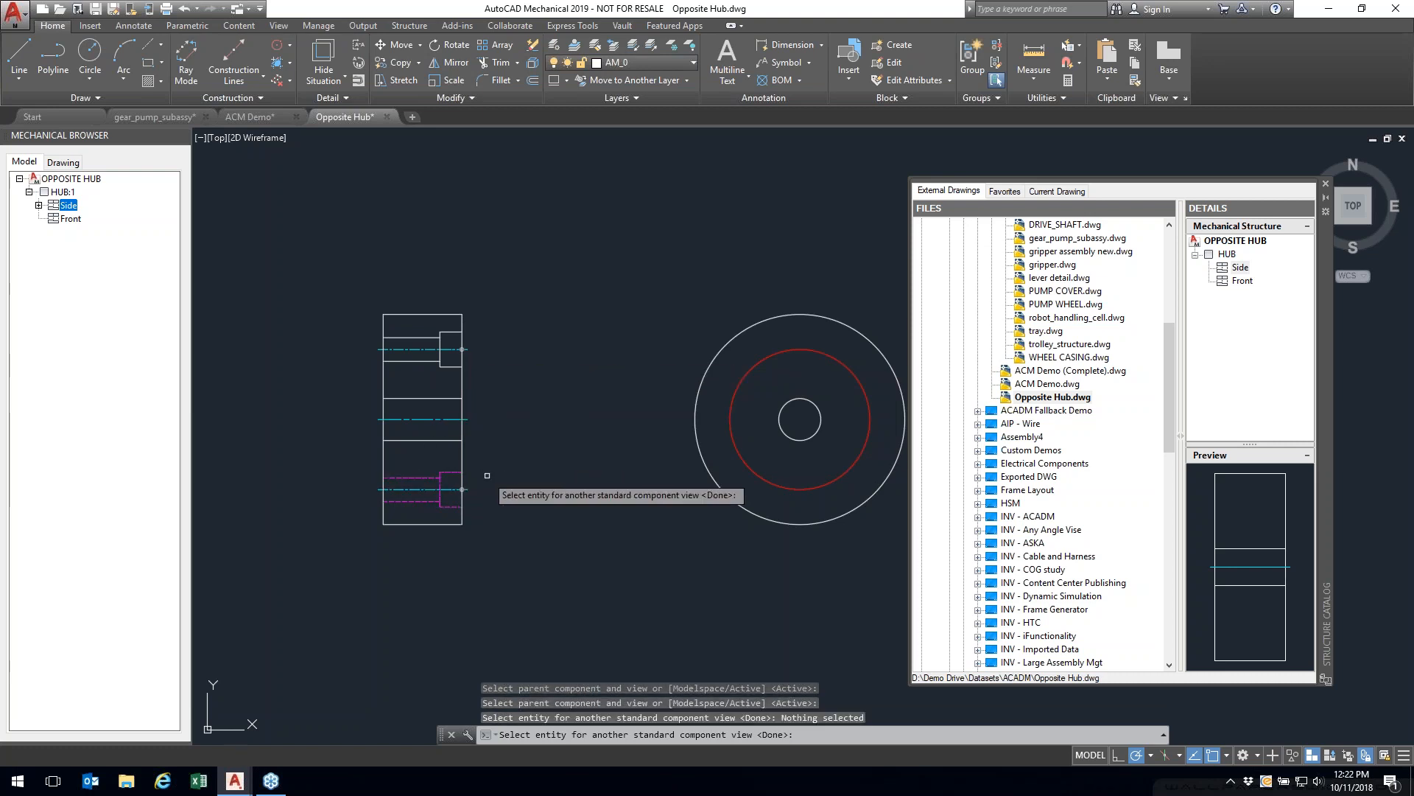
pyautogui.press('Return')
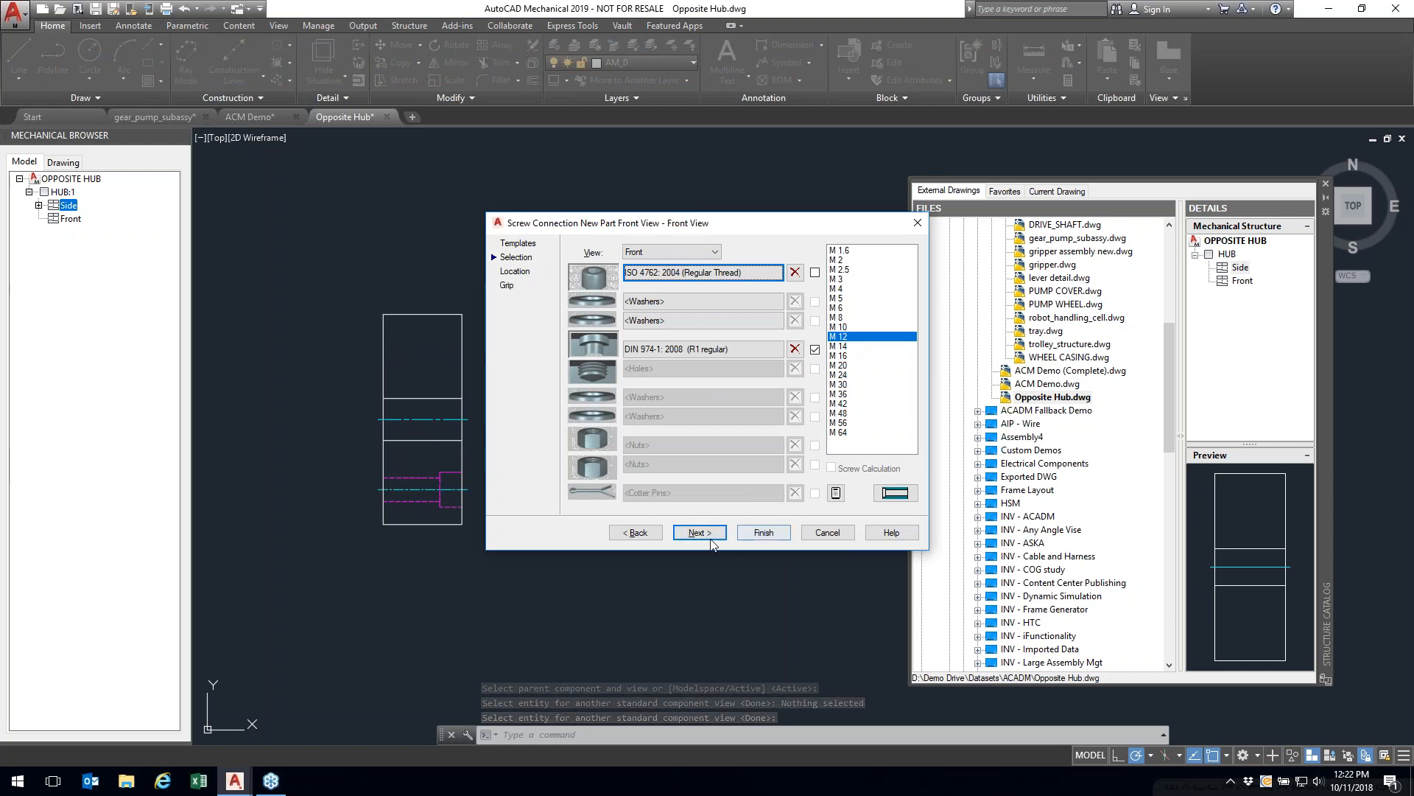
pyautogui.click(764, 532)
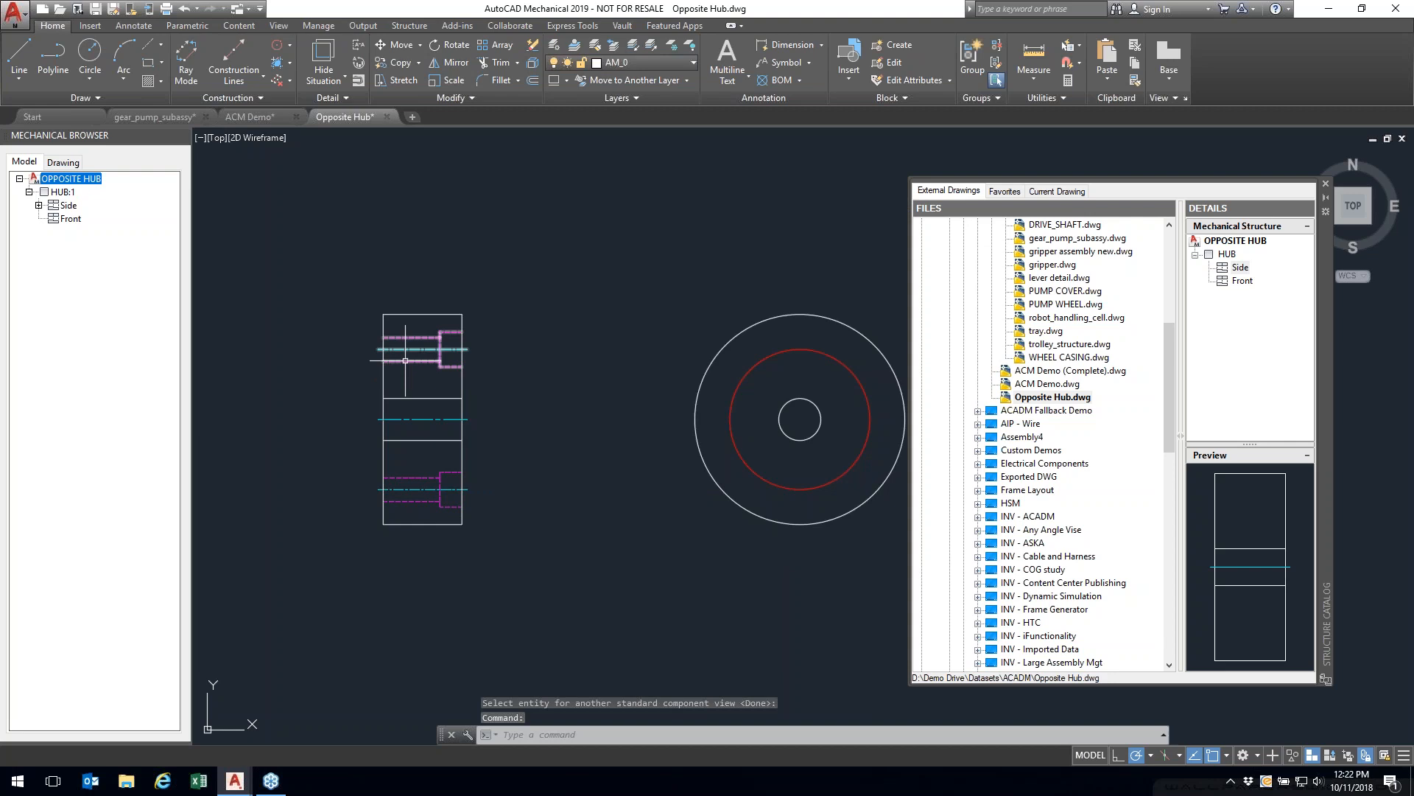
pyautogui.press('Escape')
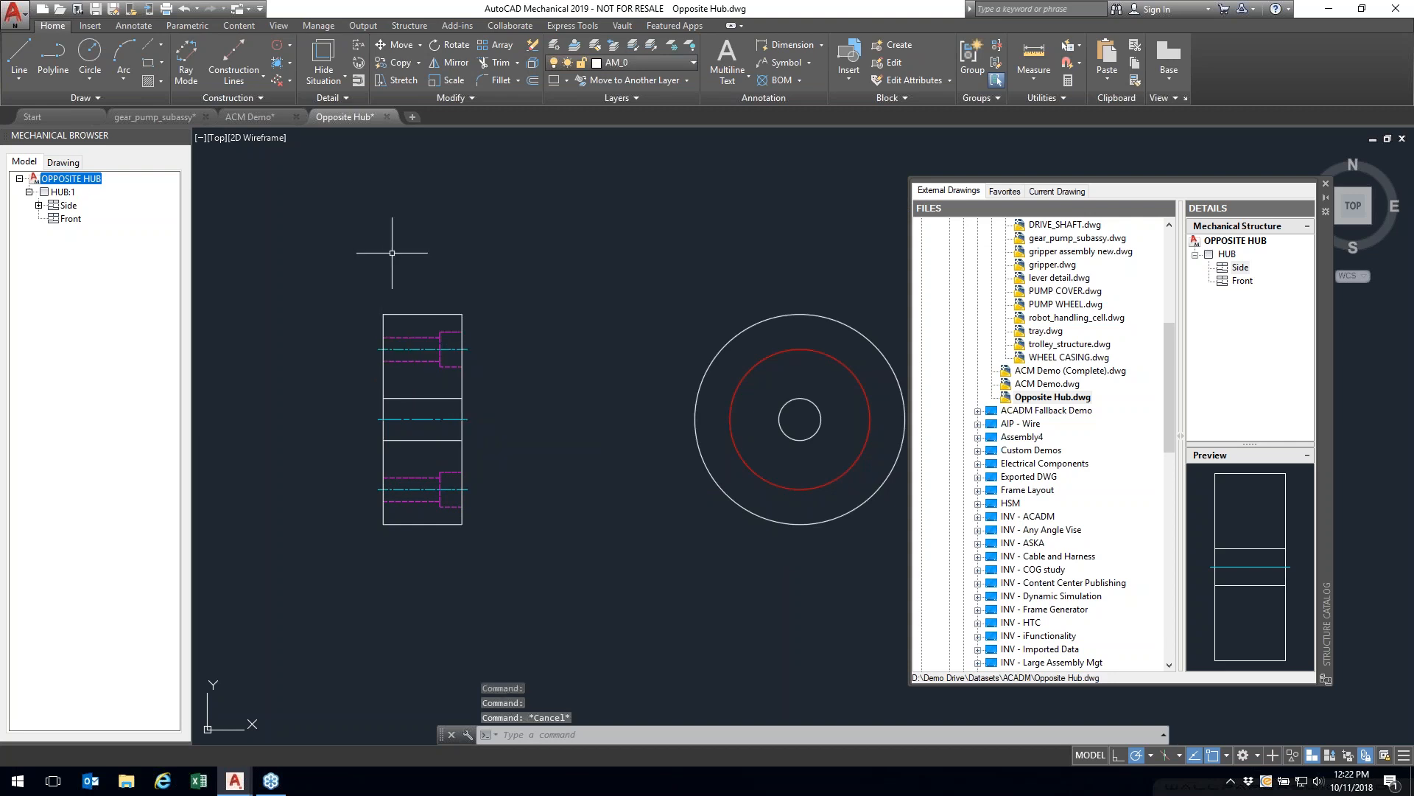
# Step: Edit the upper counterbored hole's screw connection and set its representation to Normal
pyautogui.rightClick(579, 308)
pyautogui.click(621, 399)
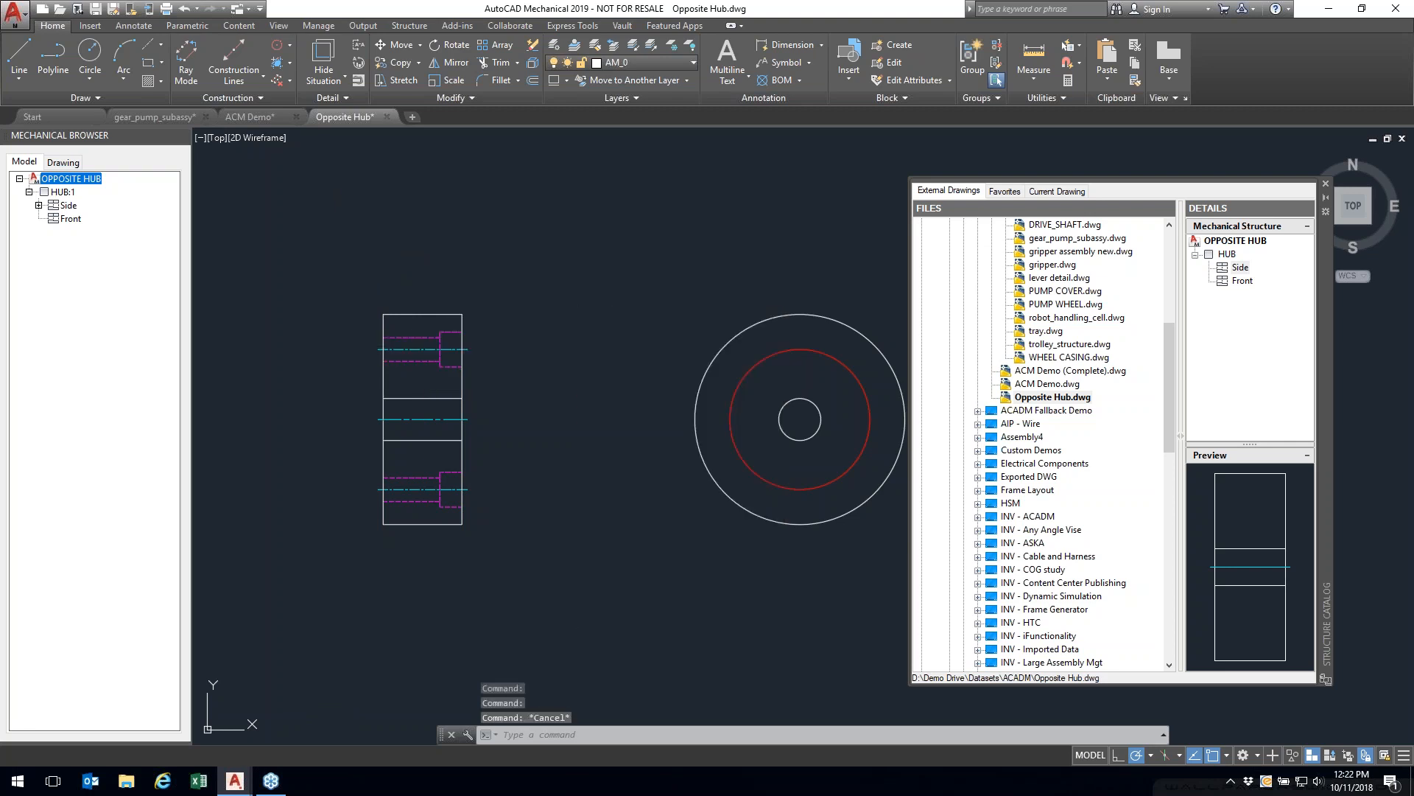
pyautogui.doubleClick(440, 349)
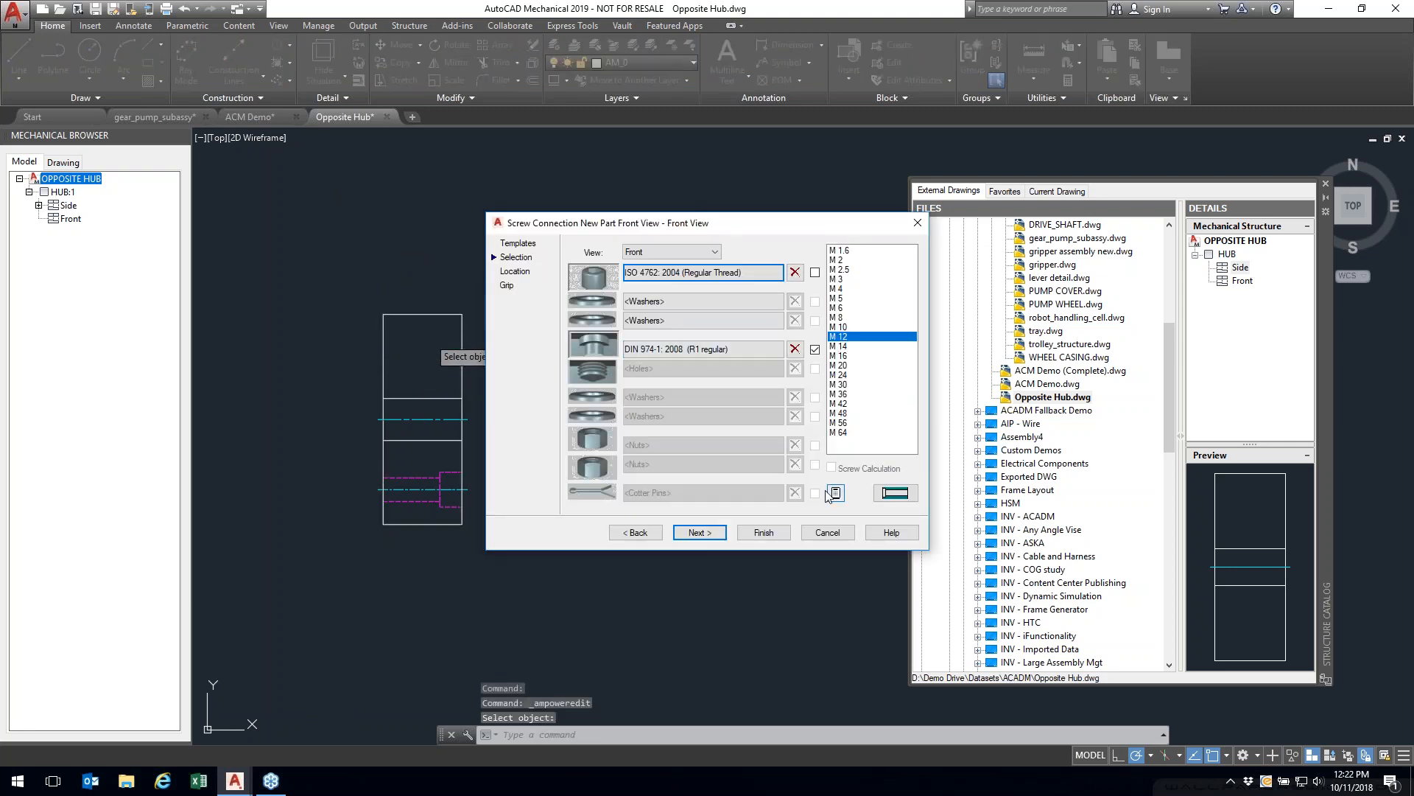
pyautogui.click(720, 534)
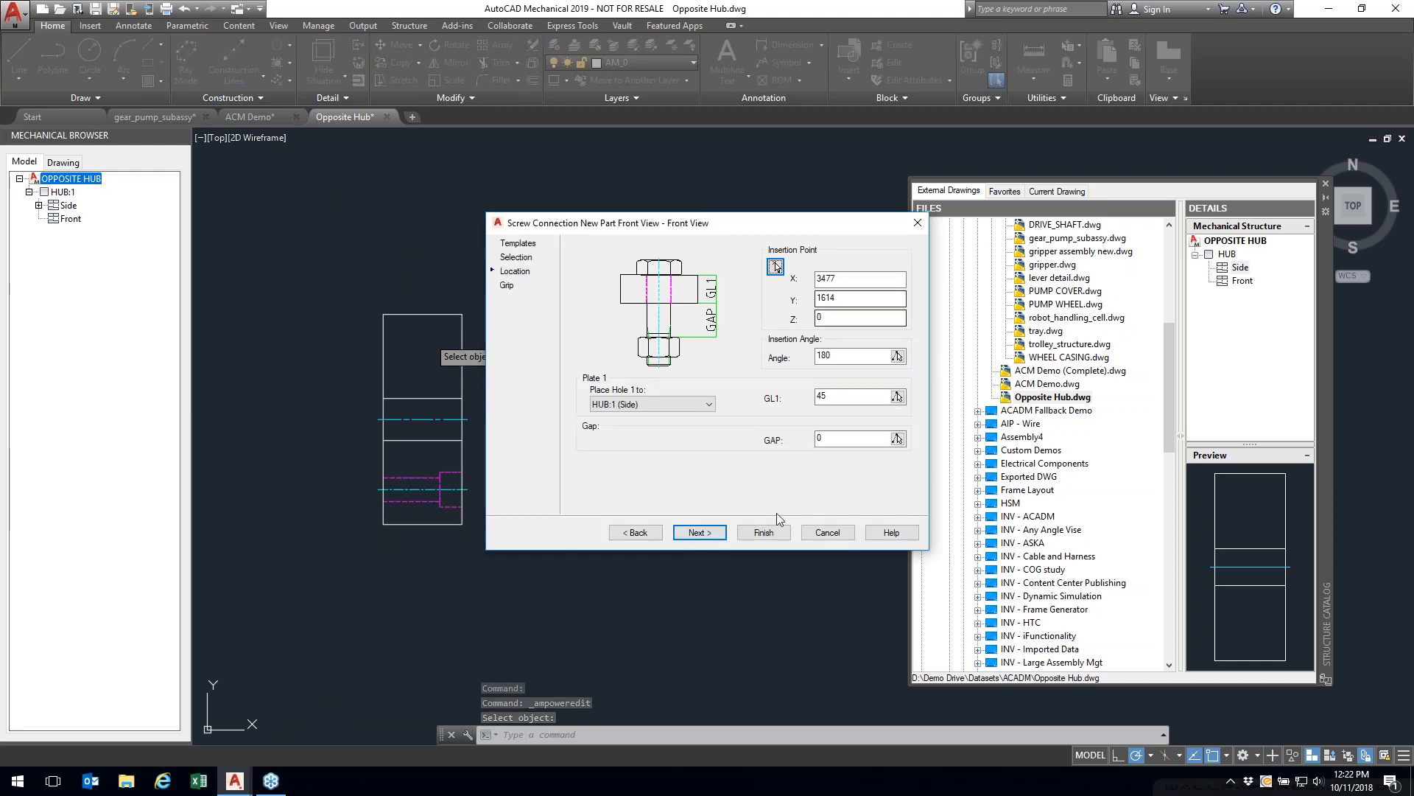
pyautogui.click(692, 533)
pyautogui.click(661, 310)
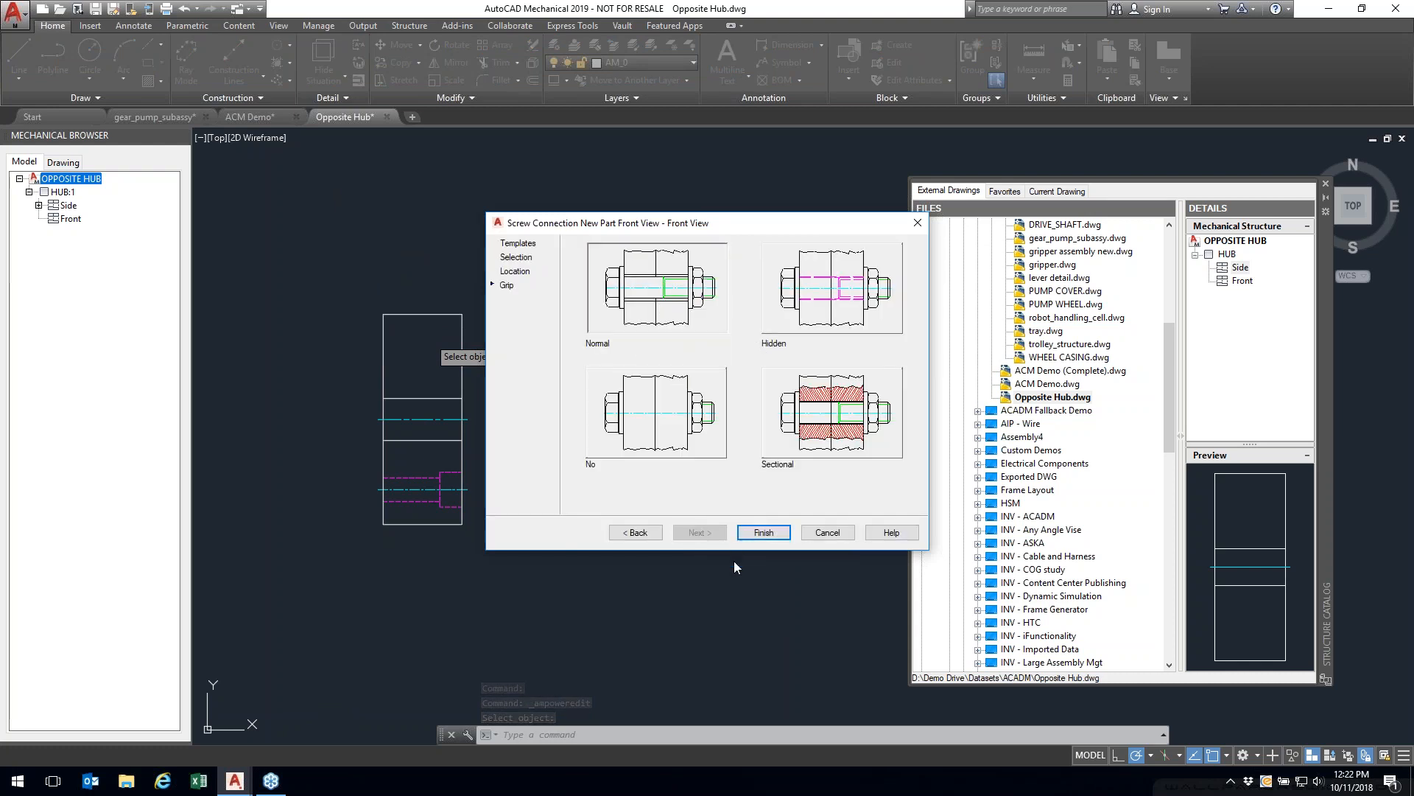
pyautogui.click(763, 532)
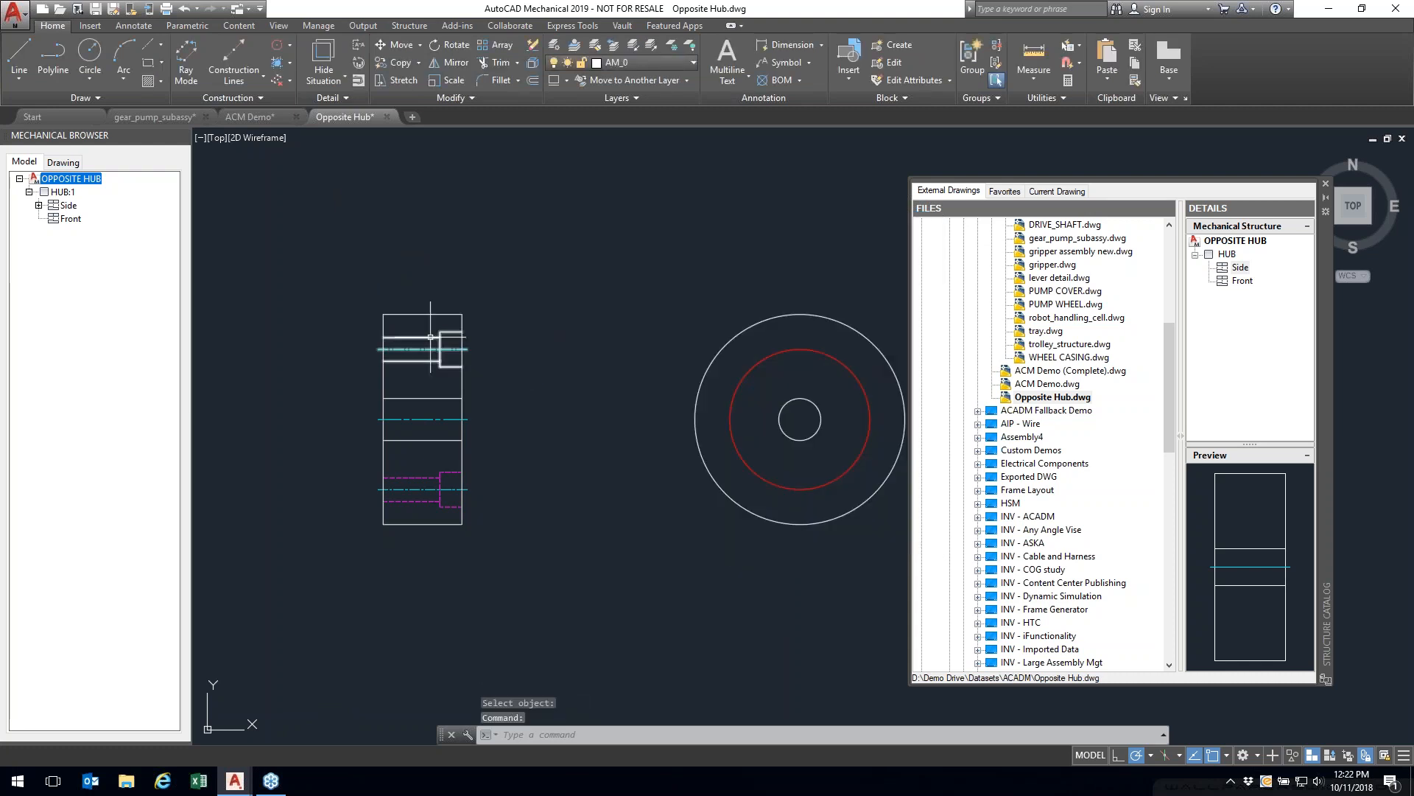
pyautogui.click(431, 337)
pyautogui.press('Escape')
pyautogui.click(68, 205)
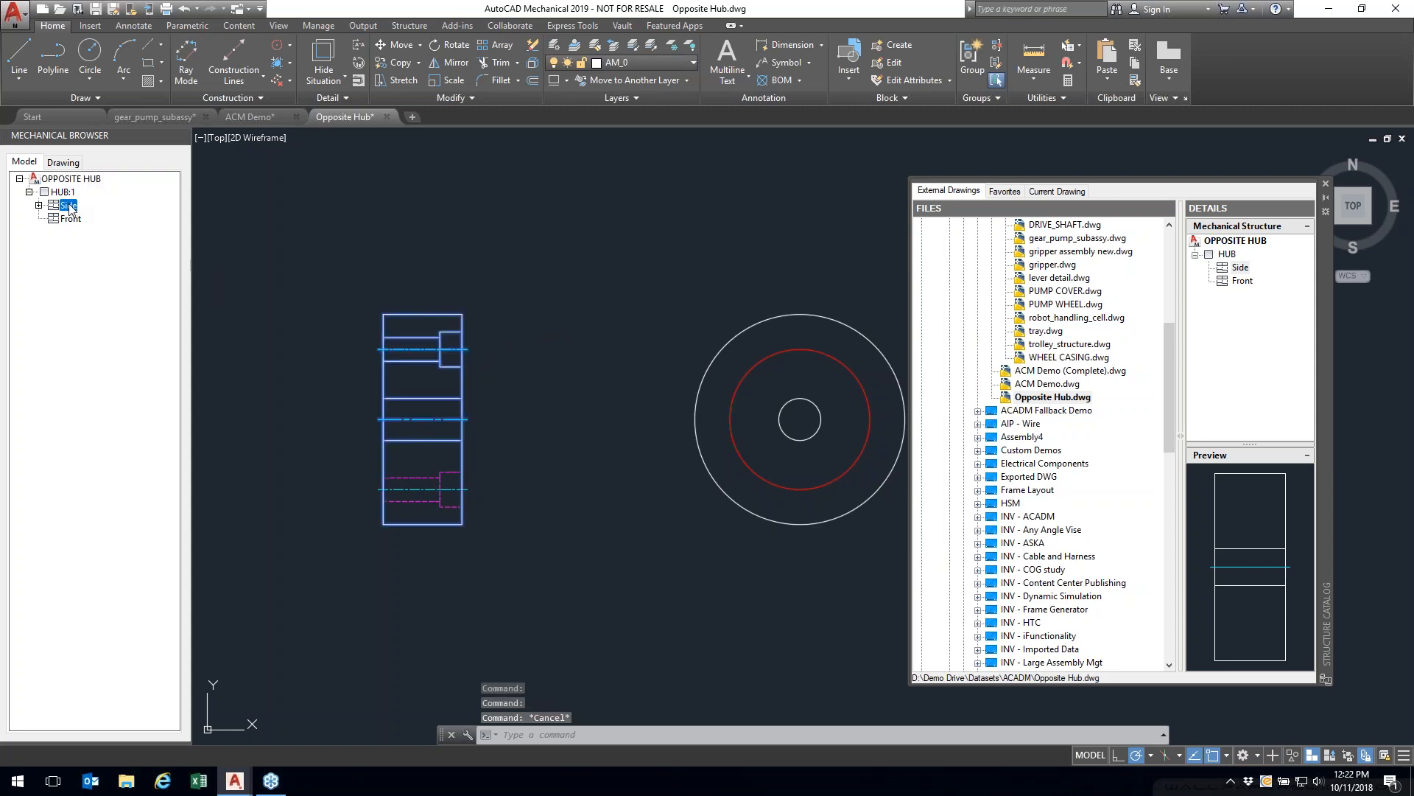
pyautogui.rightClick(71, 210)
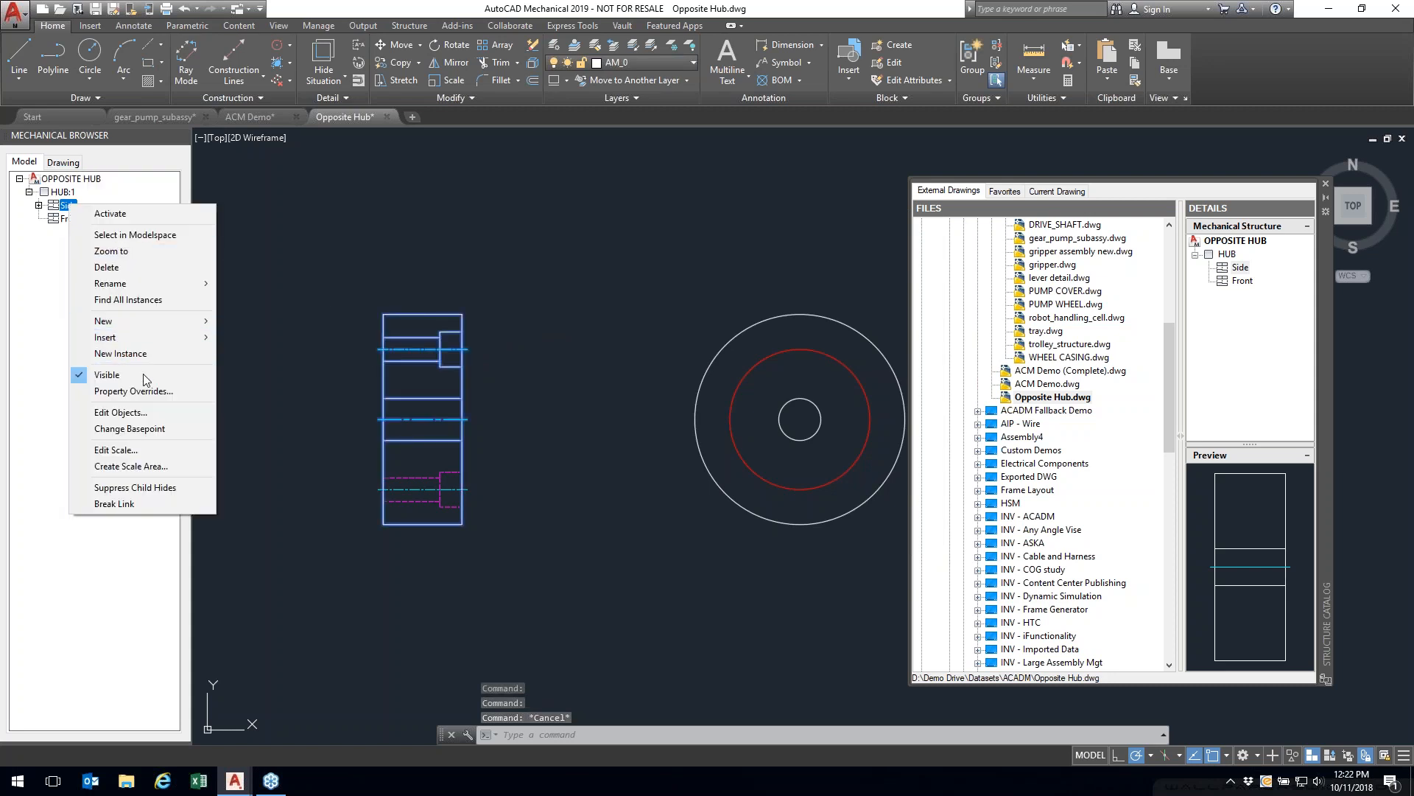
pyautogui.press('Escape')
# Step: Migrate the lower counterbored hole to a structure component under the Hub's Side view
pyautogui.rightClick(549, 475)
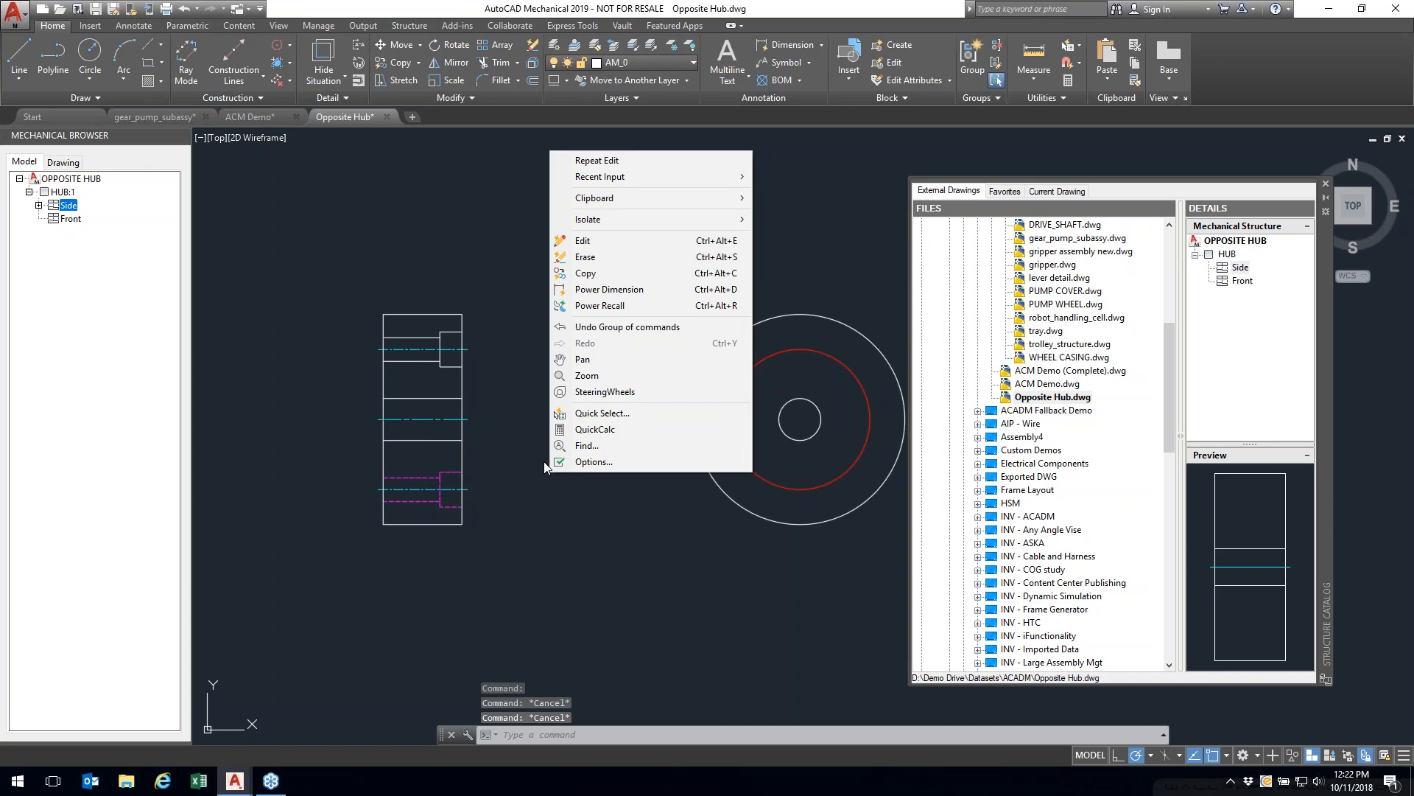
pyautogui.click(583, 241)
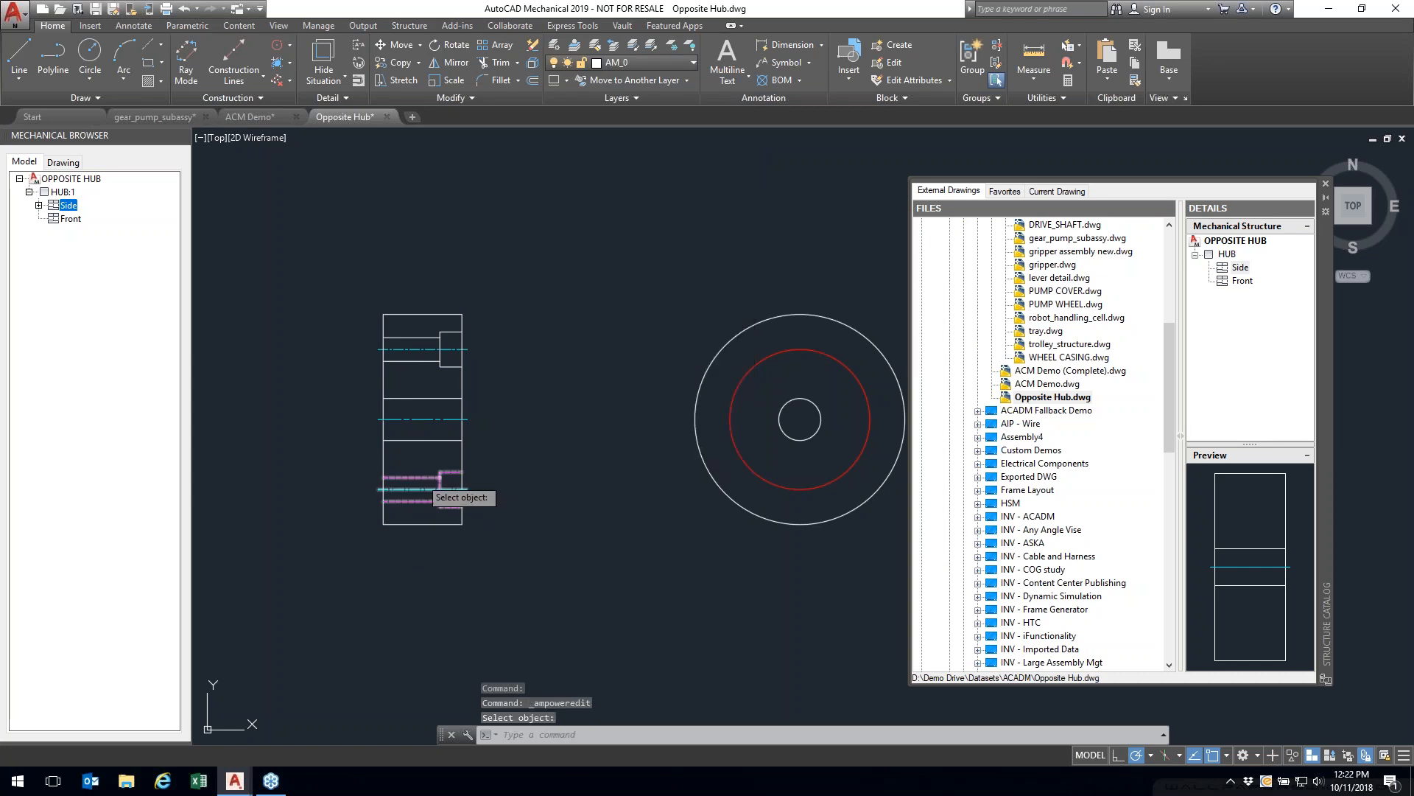
pyautogui.click(433, 477)
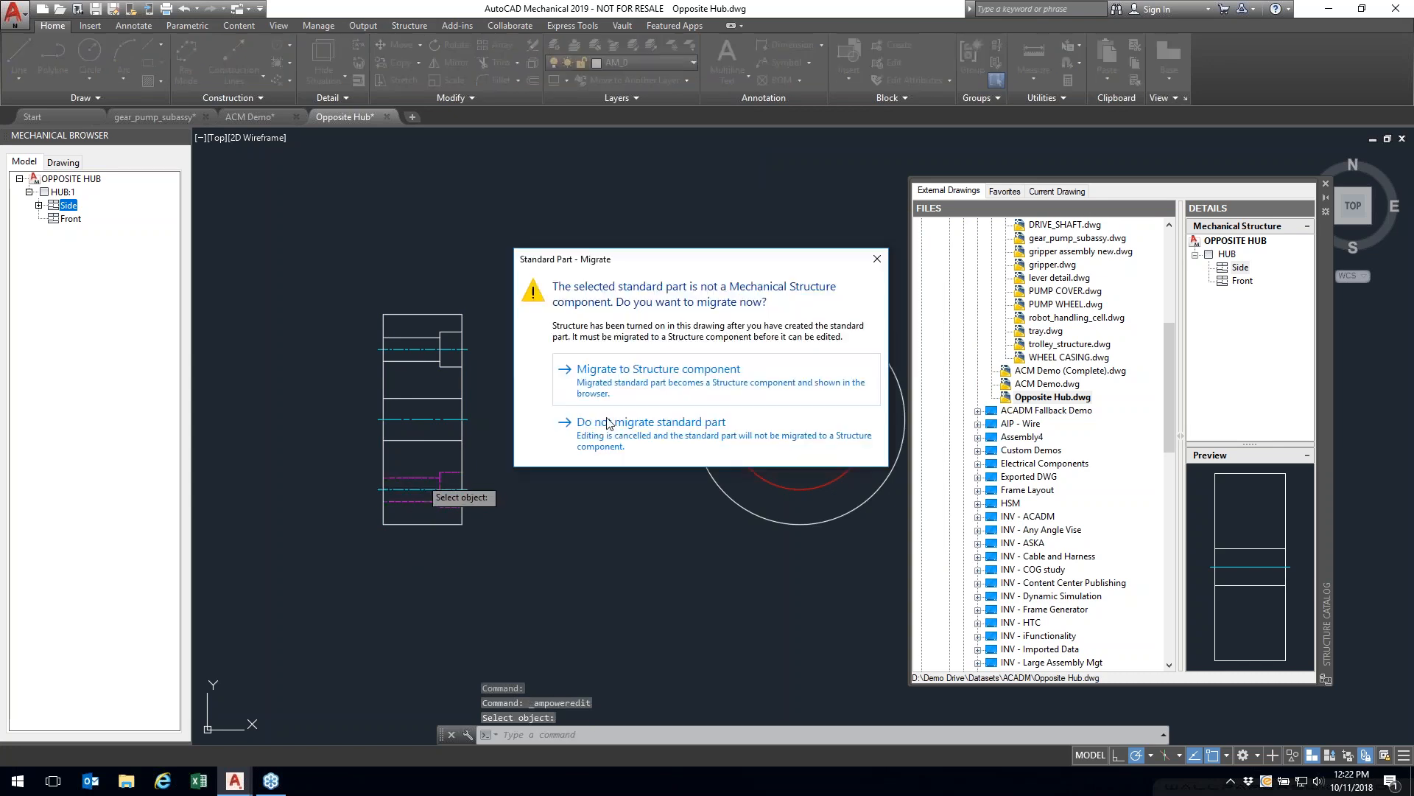
pyautogui.click(651, 388)
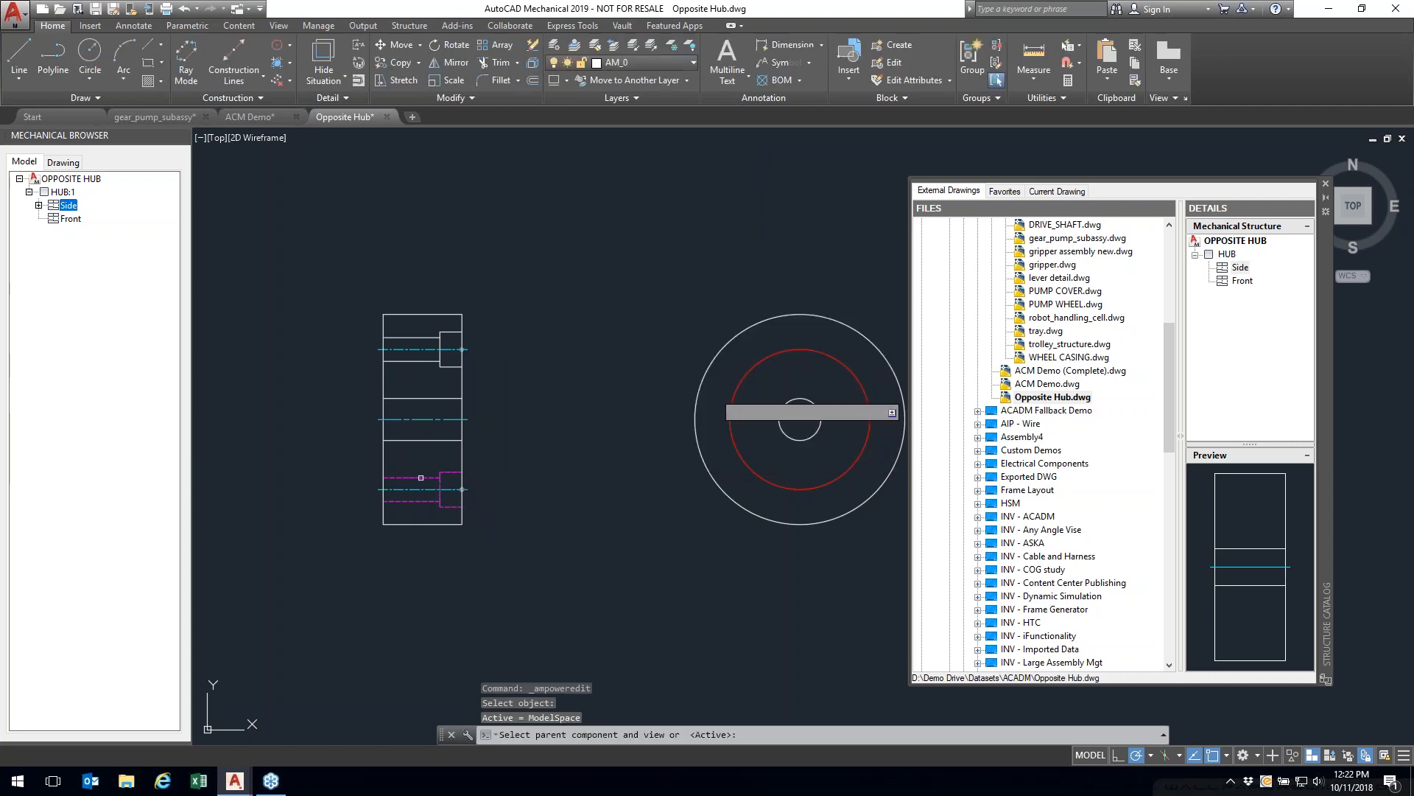
pyautogui.click(398, 476)
pyautogui.click(383, 465)
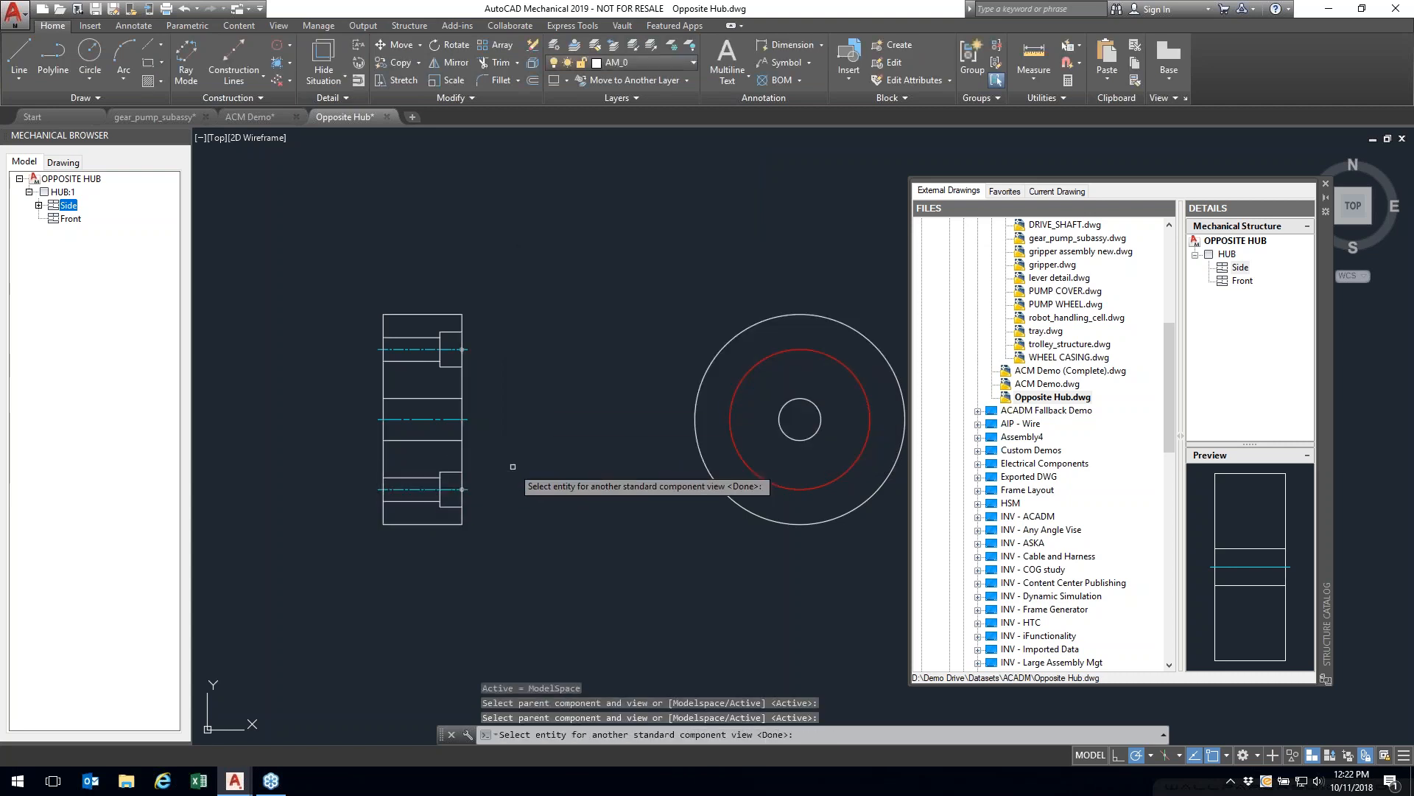
pyautogui.press('Return')
# Step: Set the lower counterbored hole's representation to Normal and complete its screw connection
pyautogui.click(702, 532)
pyautogui.click(695, 536)
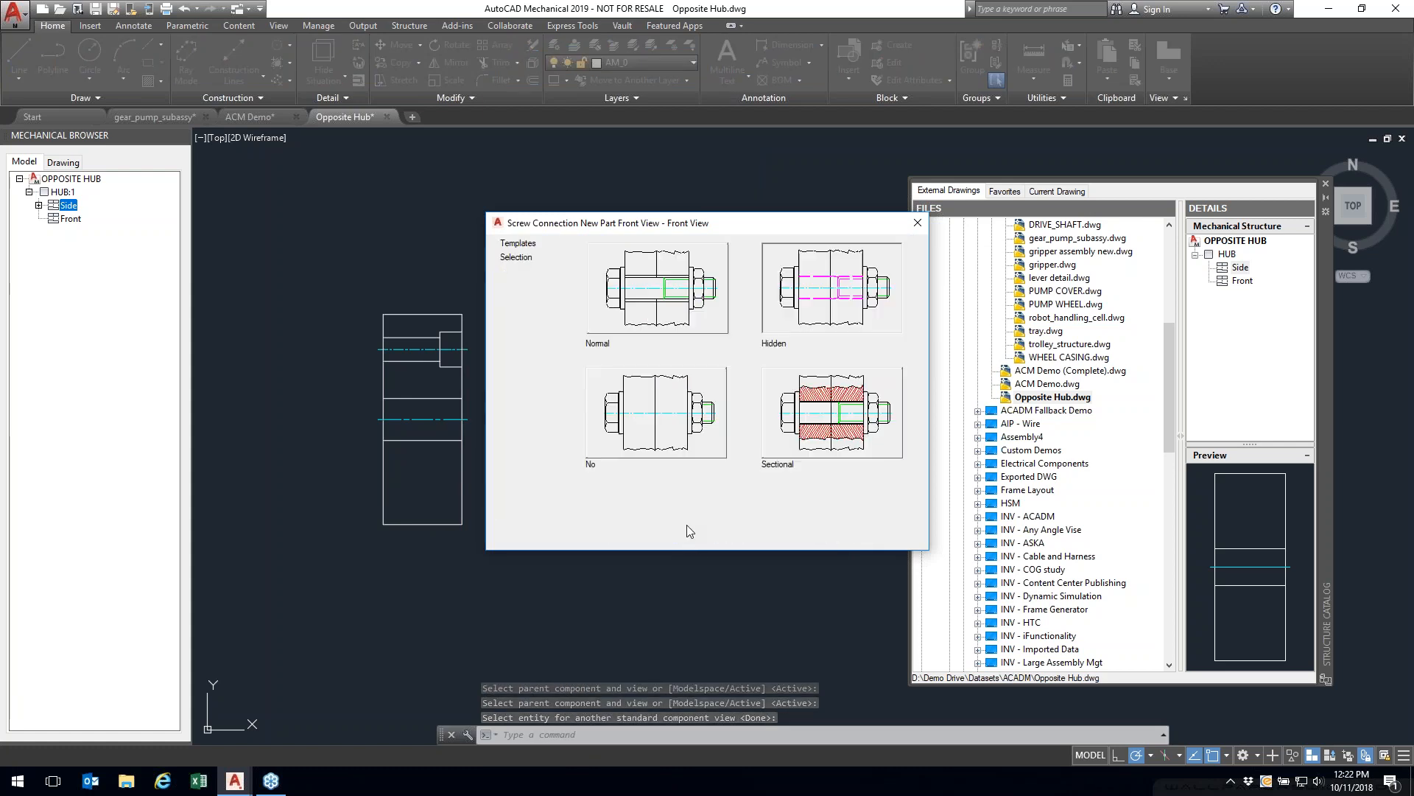
pyautogui.click(764, 531)
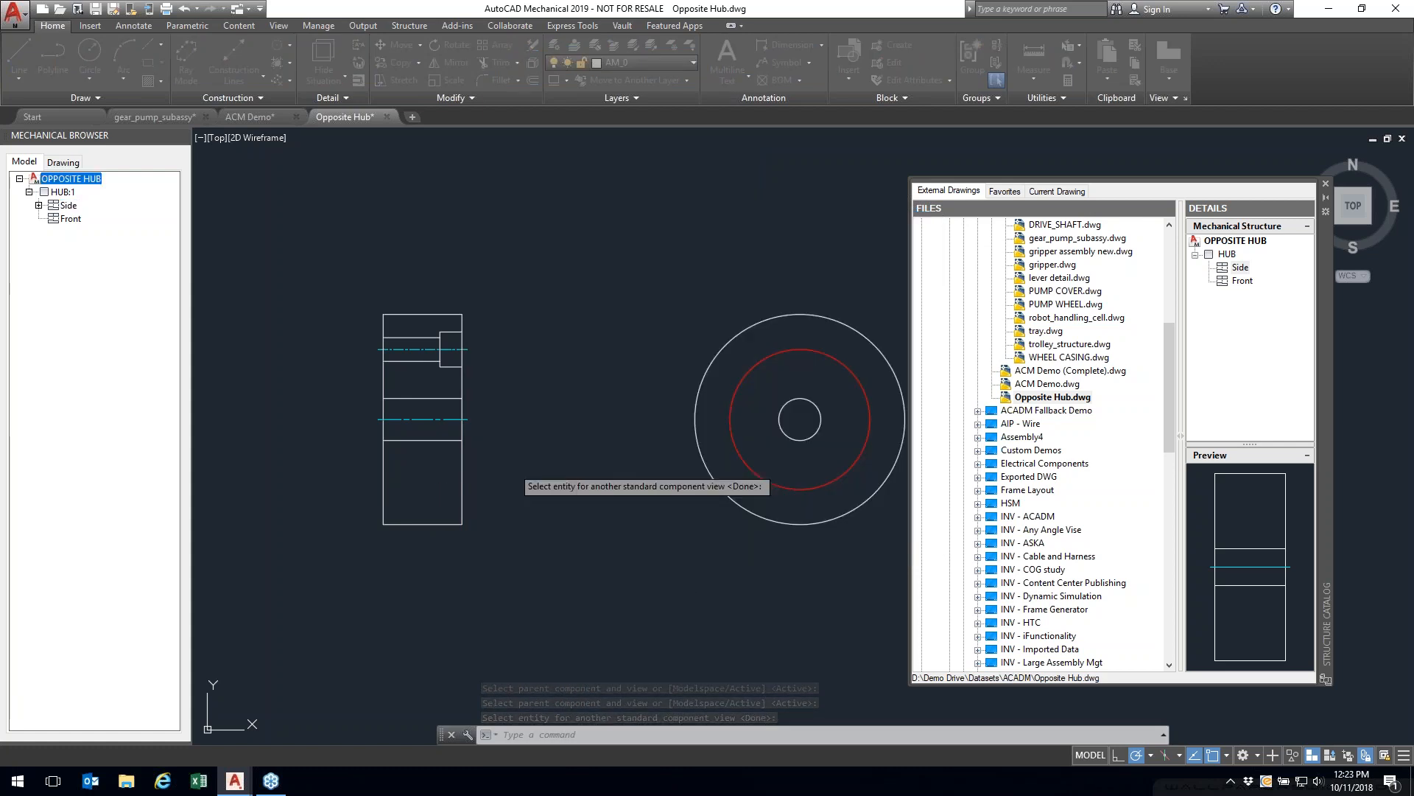
pyautogui.press('Return')
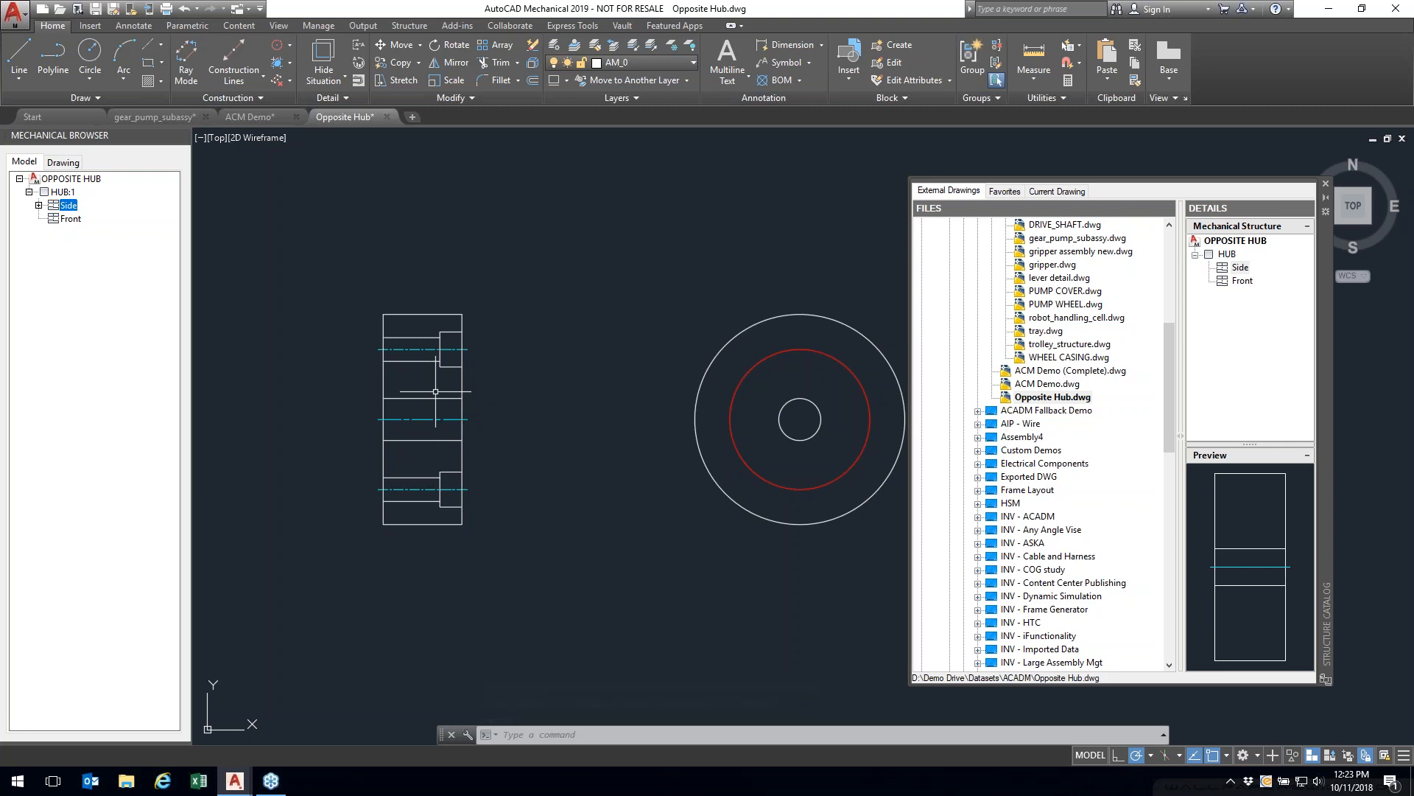
# Step: Expand the Hub's Side view in the structure and highlight its hole entries to check which geometry they represent
pyautogui.write('p')
pyautogui.press('Return')
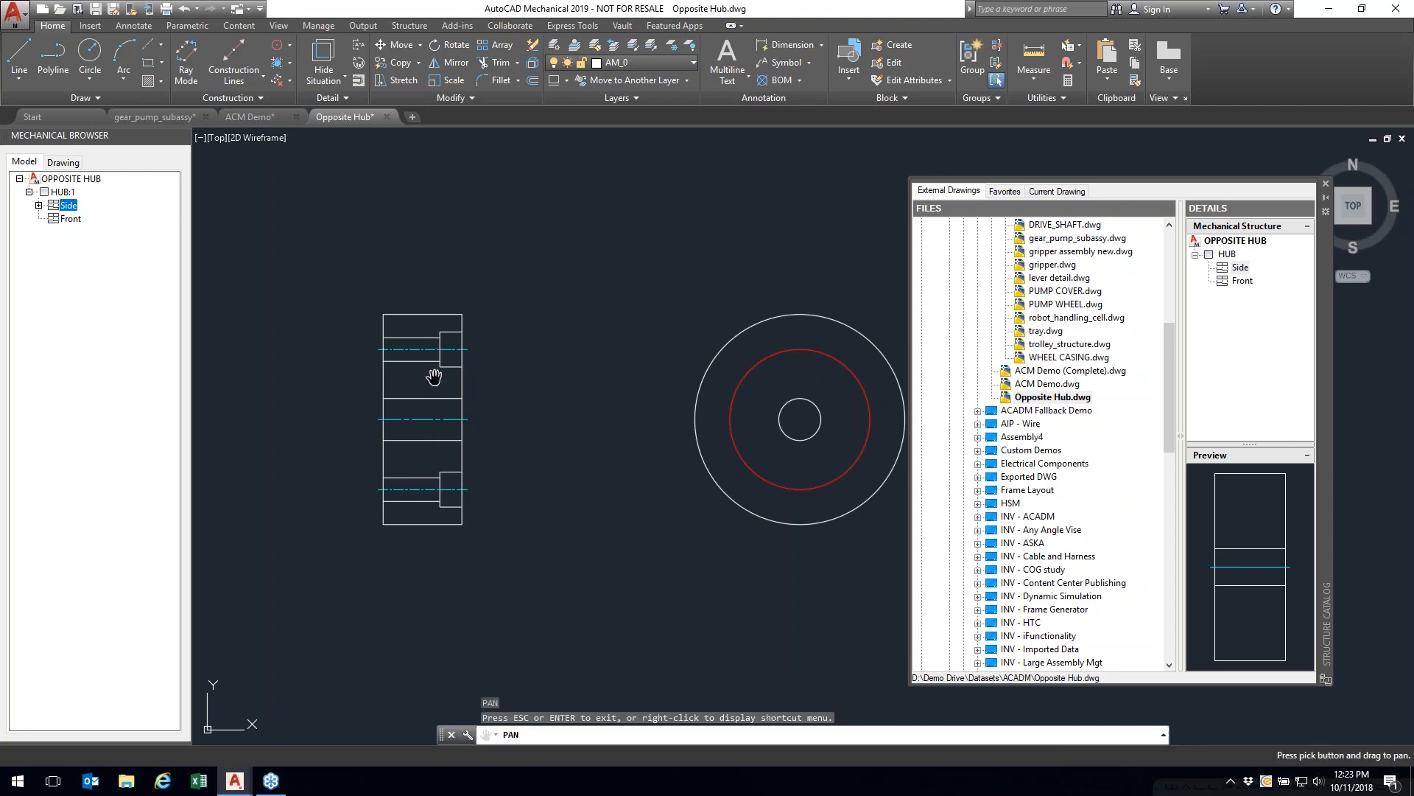
pyautogui.press('Escape')
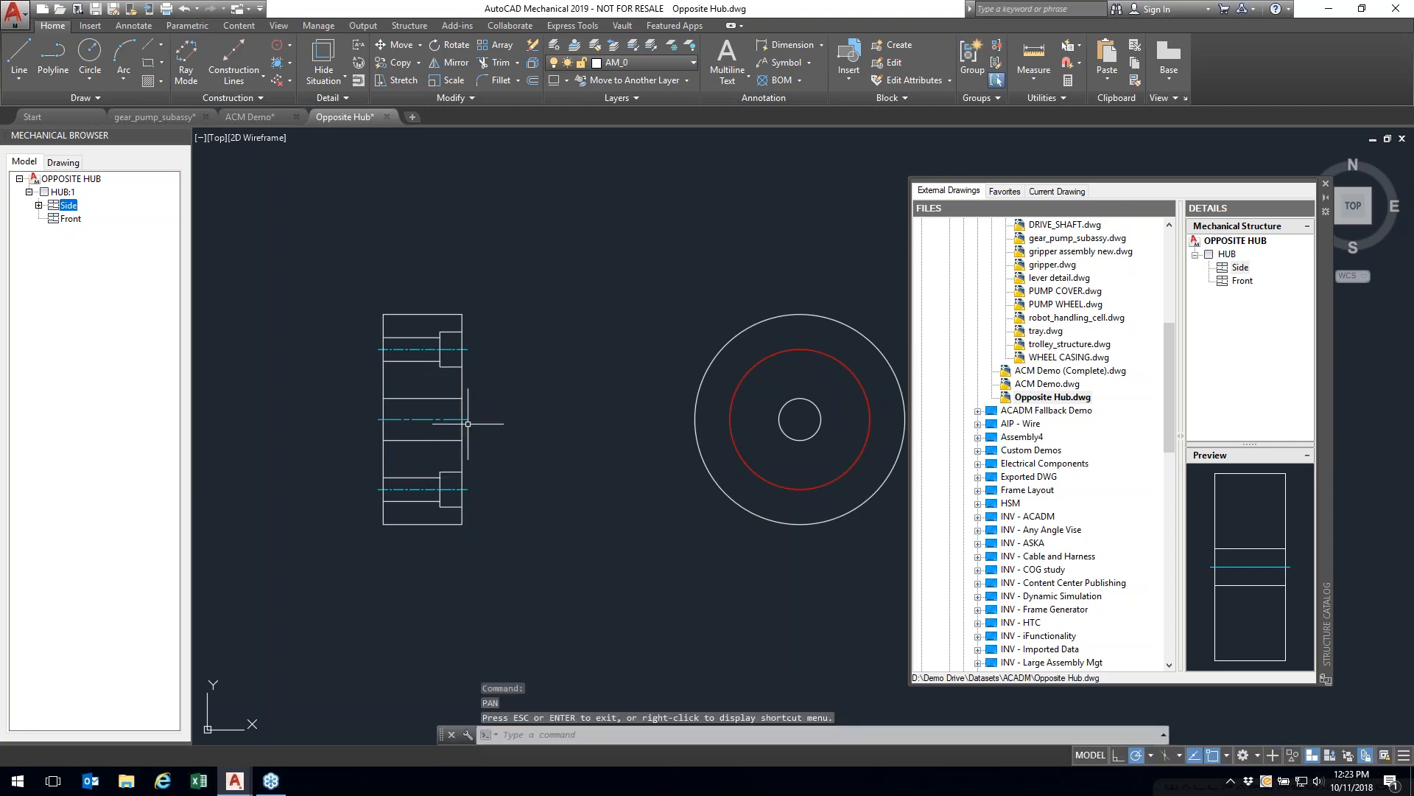
pyautogui.click(39, 206)
pyautogui.click(74, 232)
pyautogui.click(71, 219)
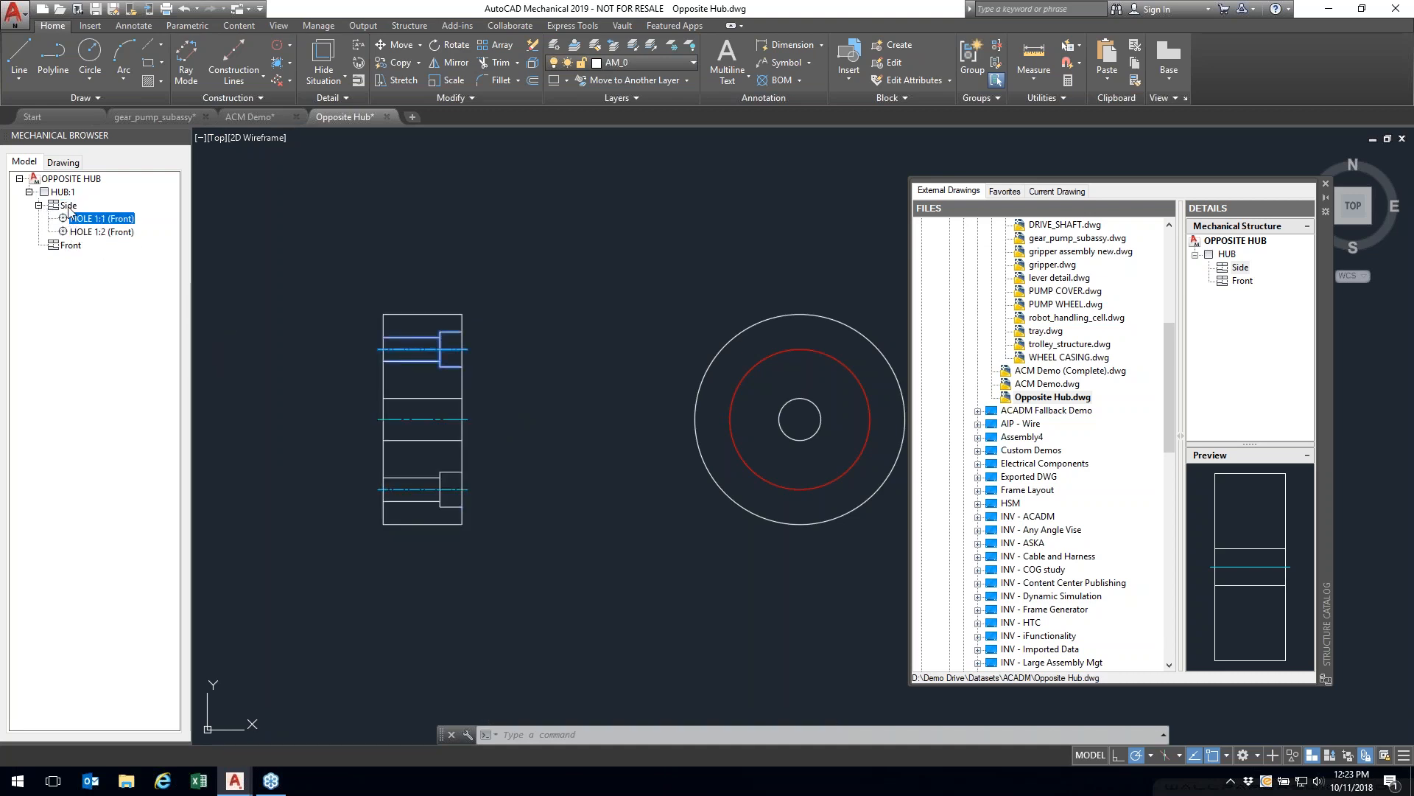
pyautogui.click(67, 205)
pyautogui.click(267, 213)
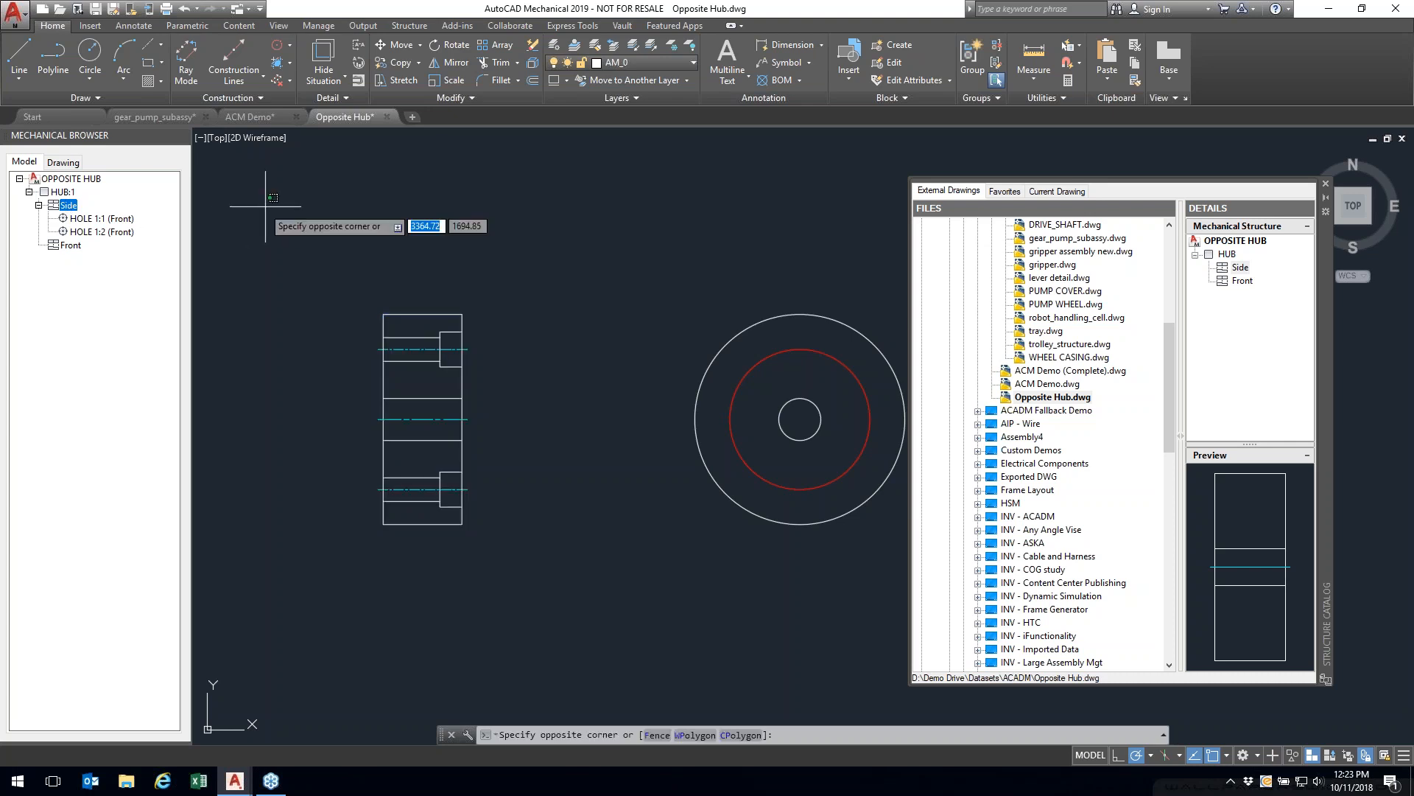
pyautogui.press('Escape')
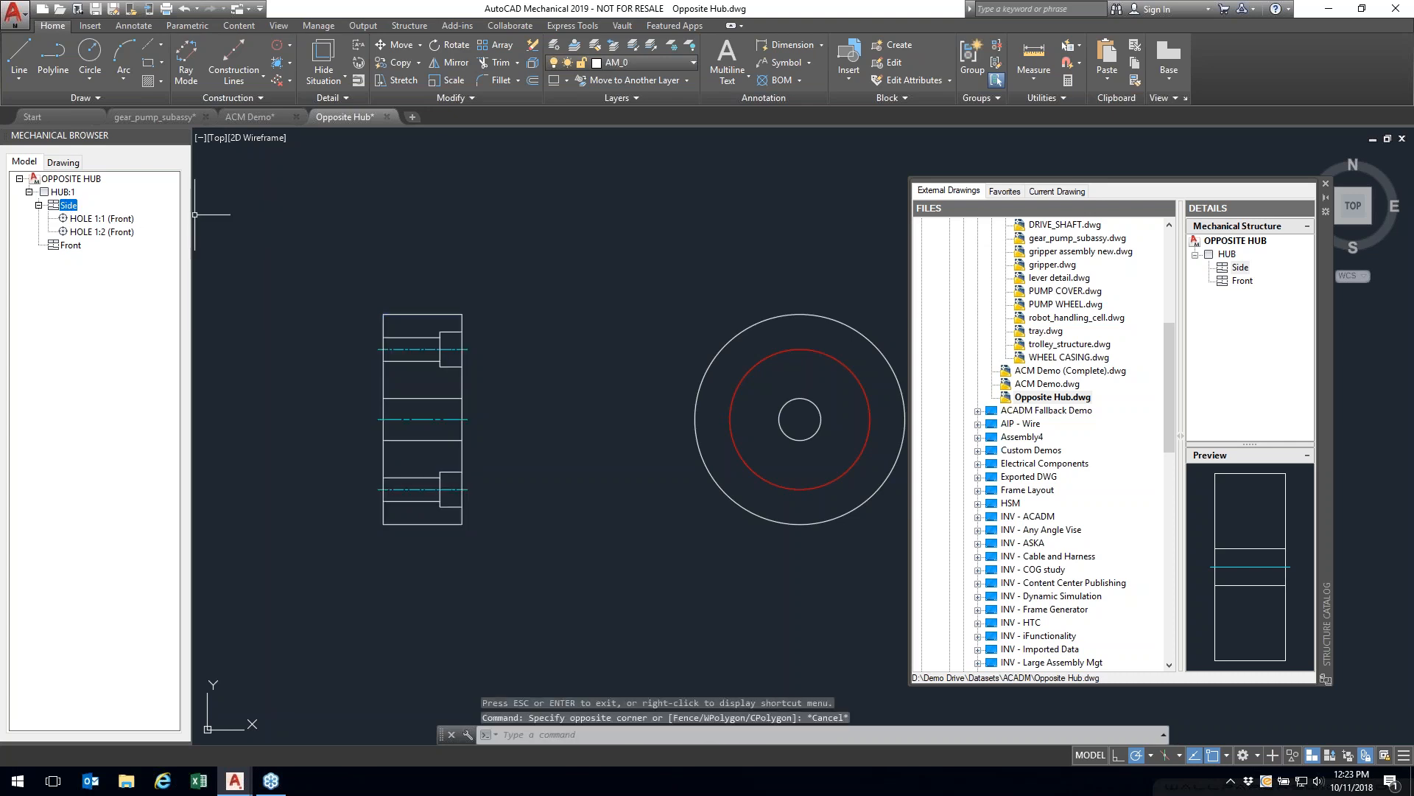
# Step: Save the Opposite Hub drawing with the migrated holes
pyautogui.click(100, 13)
pyautogui.moveTo(543, 277)
pyautogui.mouseDown(button='middle')
pyautogui.moveTo(625, 720)
pyautogui.moveTo(484, 638)
pyautogui.moveTo(769, 551)
pyautogui.mouseUp(button='middle')
pyautogui.press('Escape')
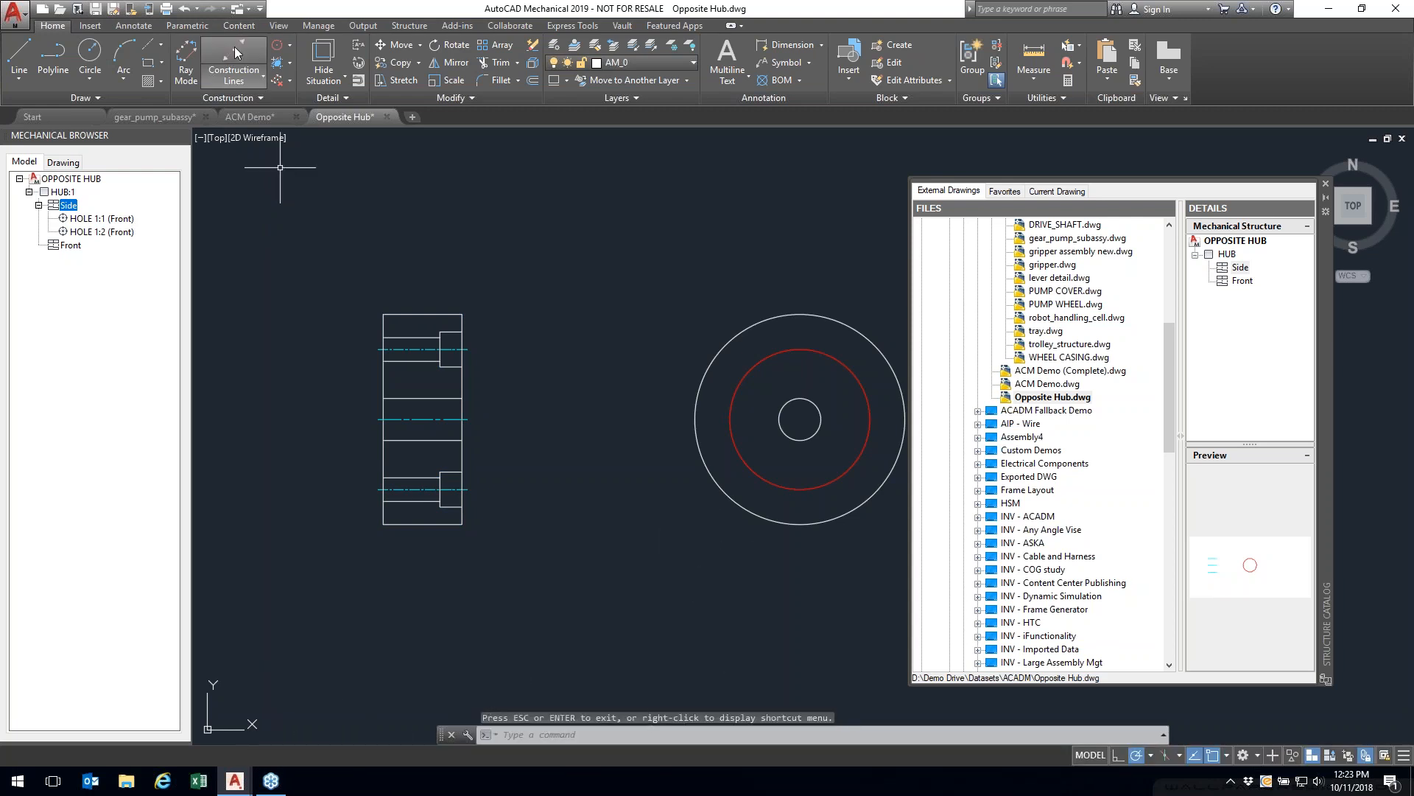
# Step: Switch to the gear_pump_subassy drawing and reload the changed OPPOSITE HUB external reference
pyautogui.click(151, 116)
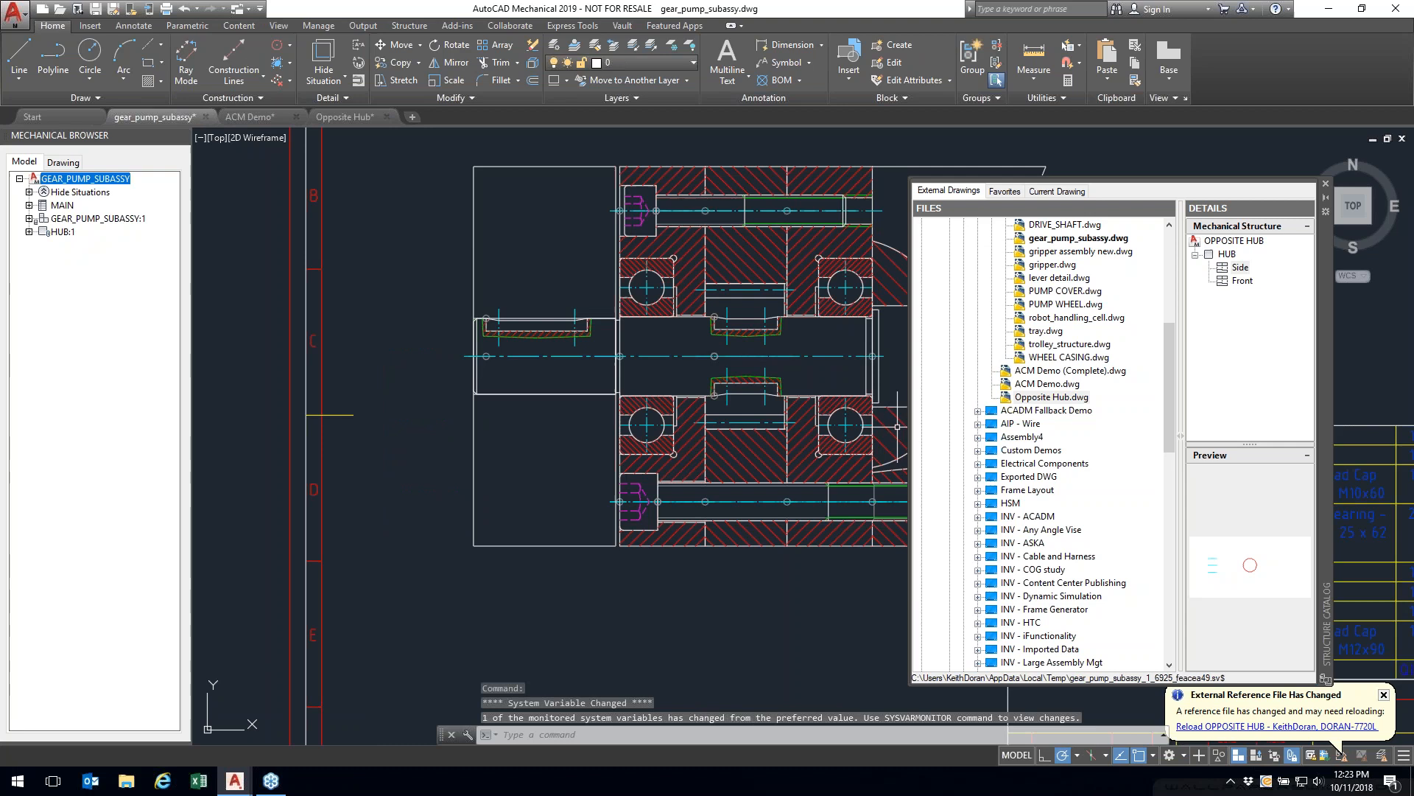
pyautogui.click(1230, 728)
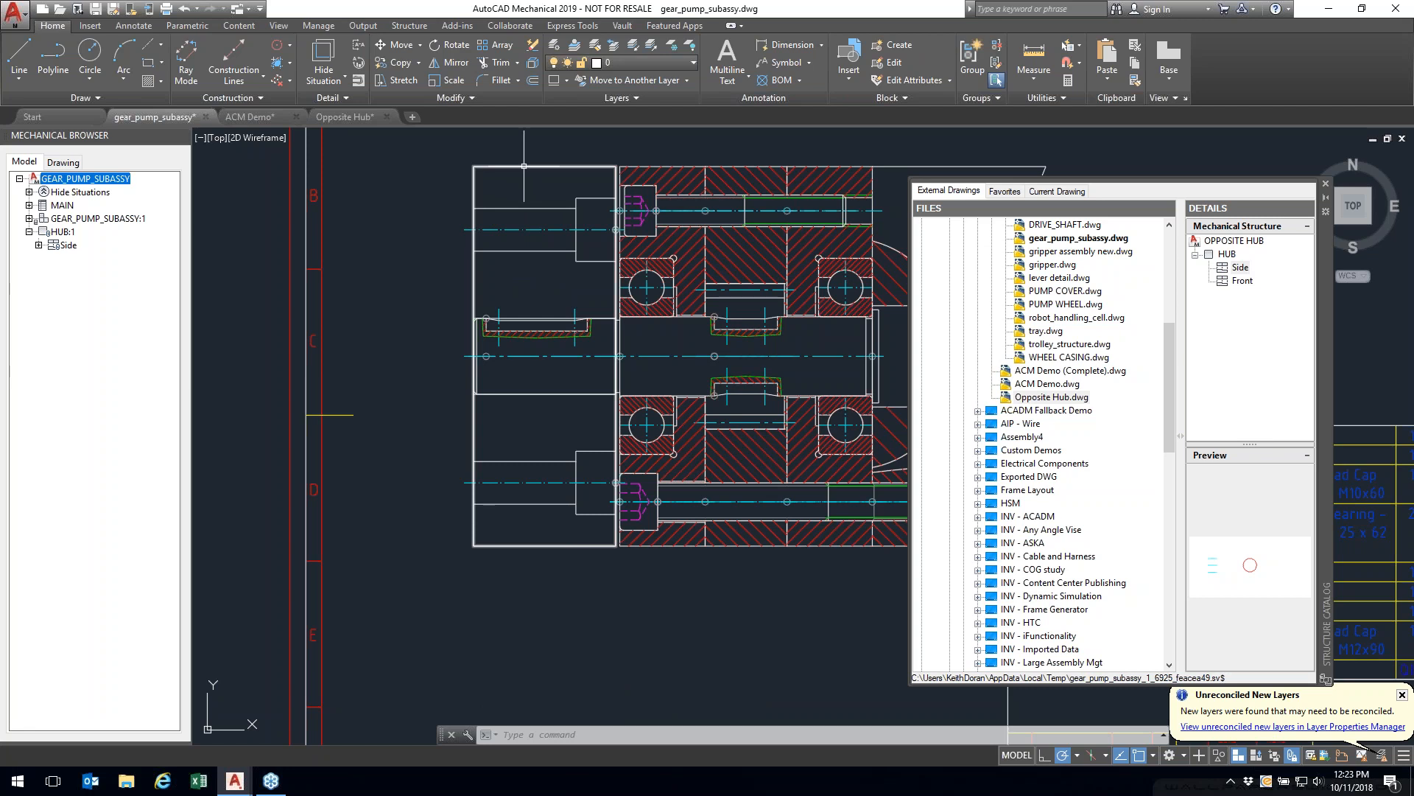
# Step: Move the Hub component from the drawing's top level into the GEAR_PUMP_SUBASSY:1 assembly in the structure
pyautogui.click(68, 233)
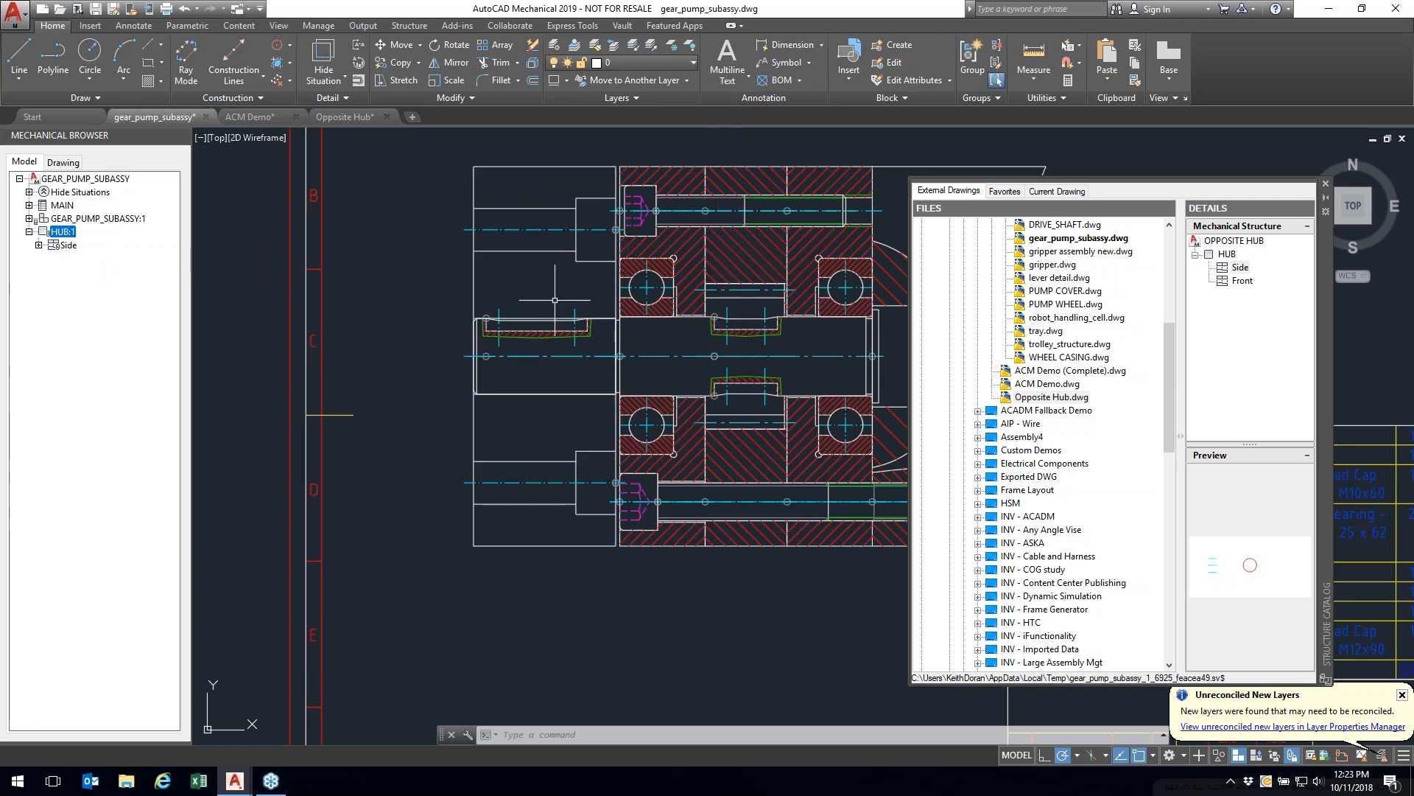
pyautogui.scroll(-2, 538, 432)
pyautogui.moveTo(538, 432)
pyautogui.mouseDown(button='middle')
pyautogui.moveTo(280, 431)
pyautogui.moveTo(327, 430)
pyautogui.mouseUp(button='middle')
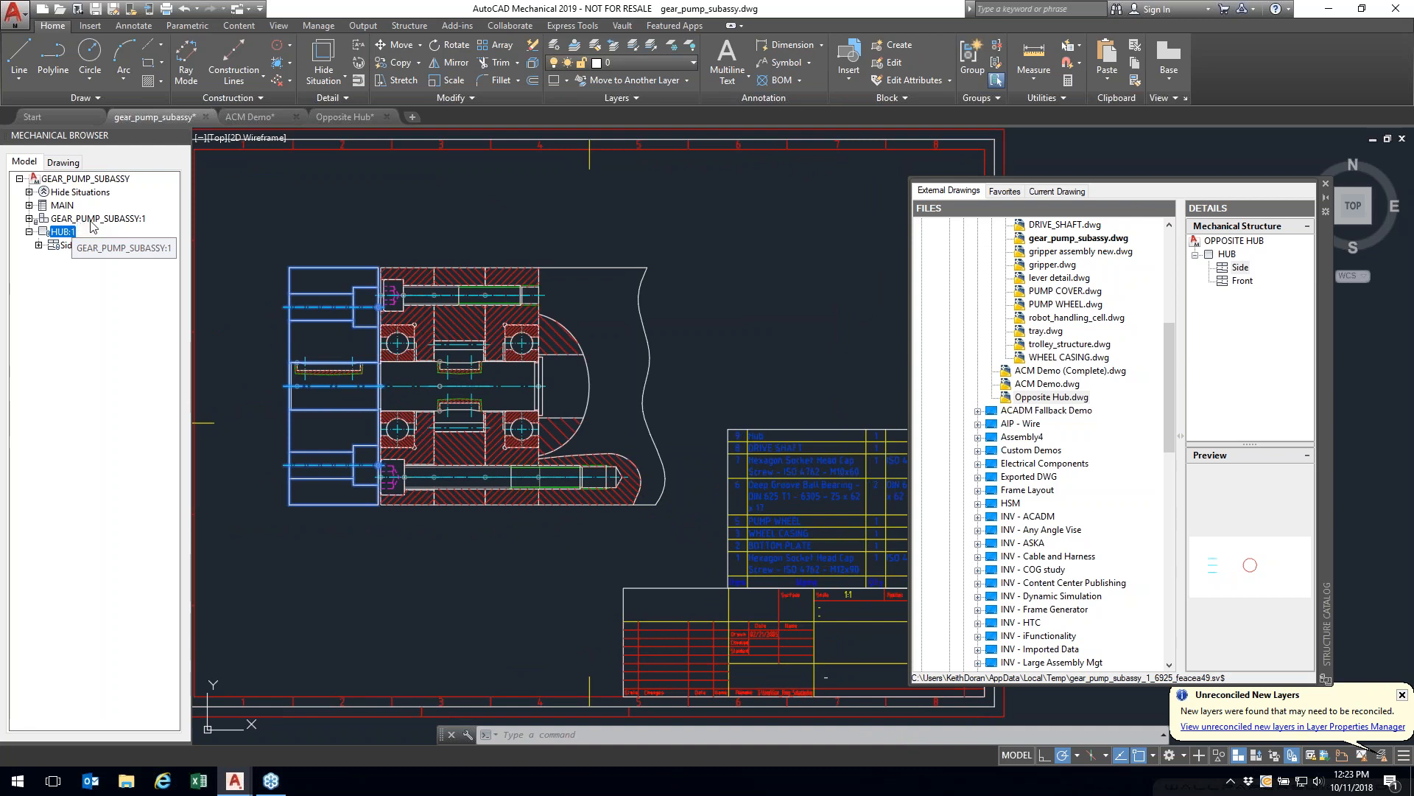
pyautogui.moveTo(426, 259)
pyautogui.mouseDown(button='middle')
pyautogui.moveTo(571, 269)
pyautogui.moveTo(482, 269)
pyautogui.mouseUp(button='middle')
pyautogui.click(30, 219)
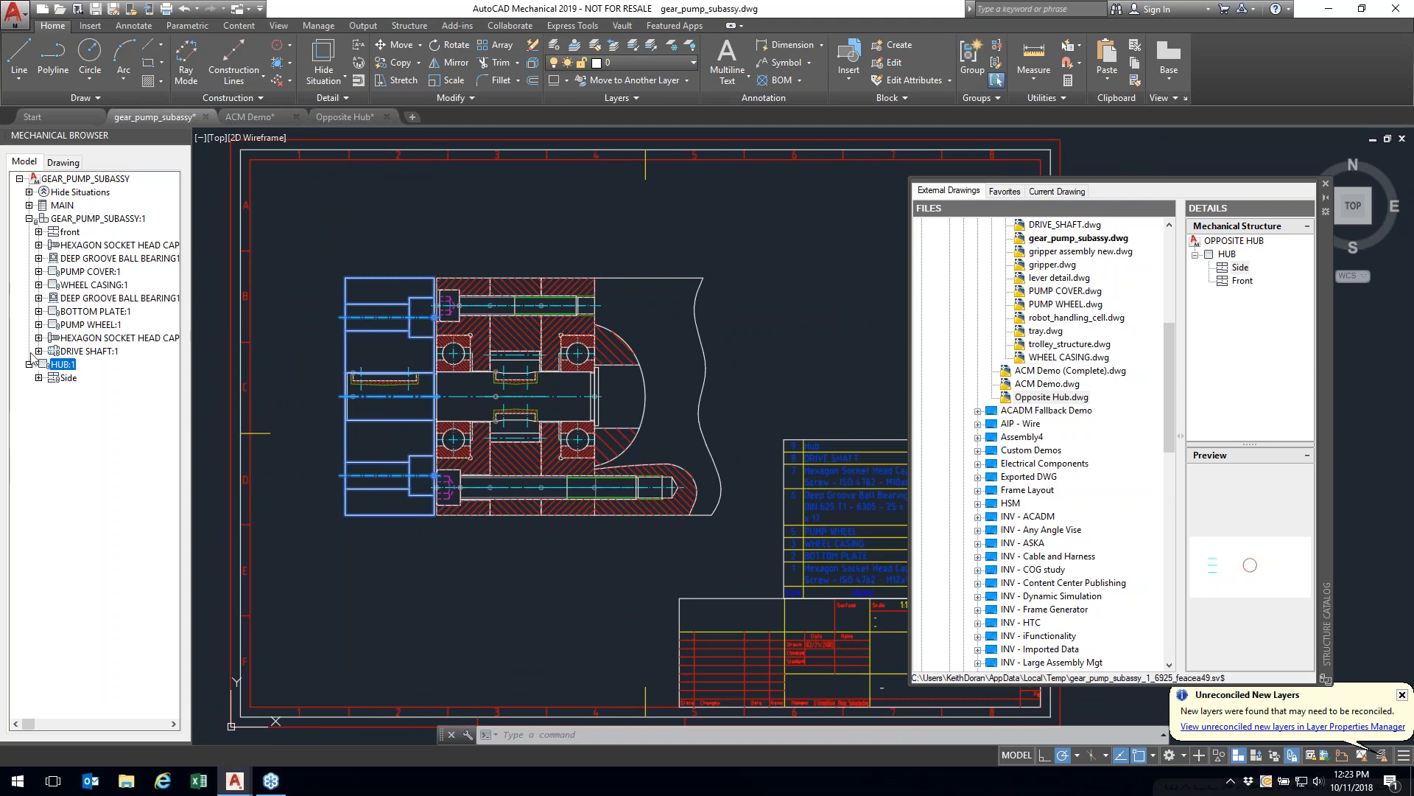
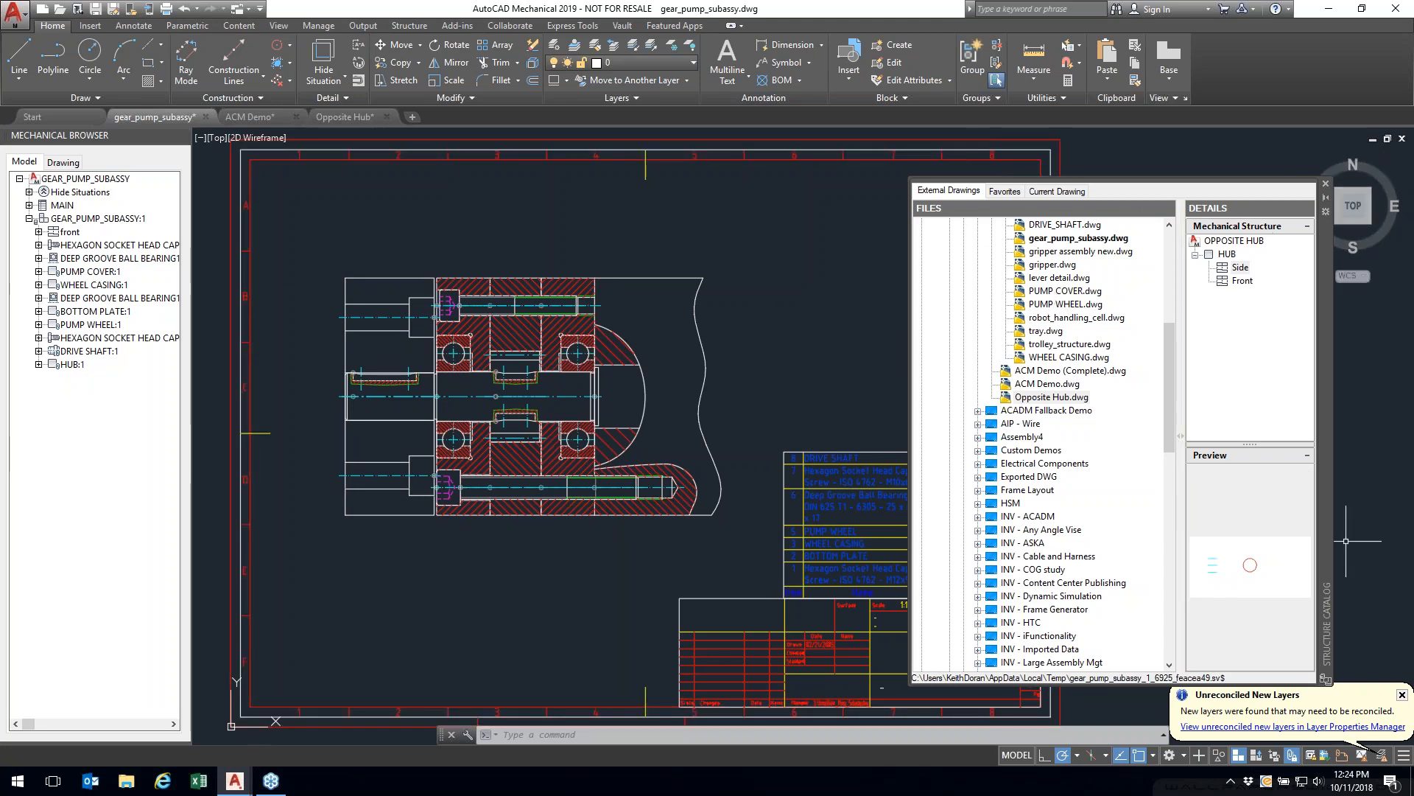
# Step: Close the Structure Catalog to clear the view of the parts list on the drawing sheet
pyautogui.moveTo(1326, 581); pyautogui.dragTo(1184, 546)
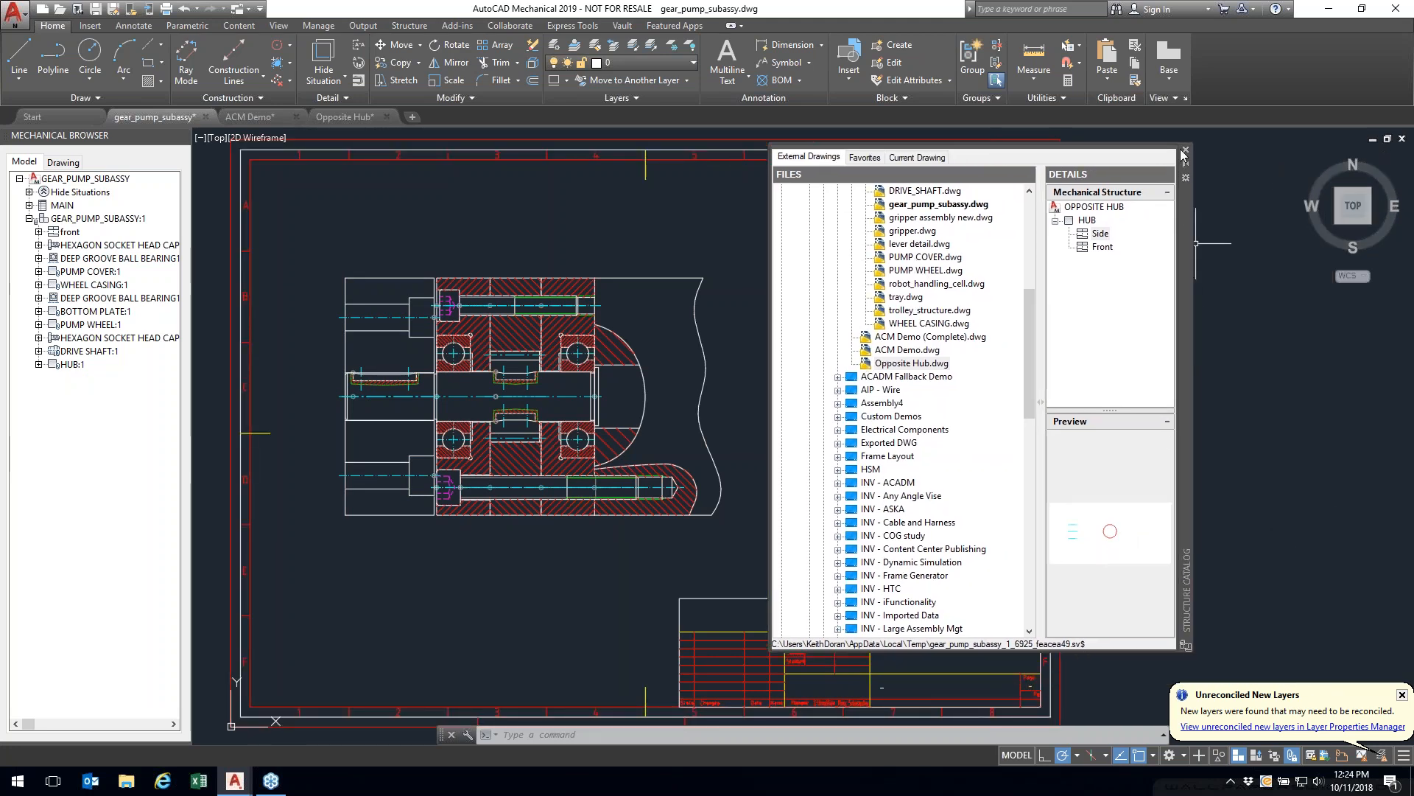
pyautogui.click(1185, 150)
pyautogui.moveTo(798, 394)
pyautogui.mouseDown(button='middle')
pyautogui.moveTo(1034, 414)
pyautogui.moveTo(962, 402)
pyautogui.moveTo(926, 363)
pyautogui.moveTo(903, 384)
pyautogui.mouseUp(button='middle')
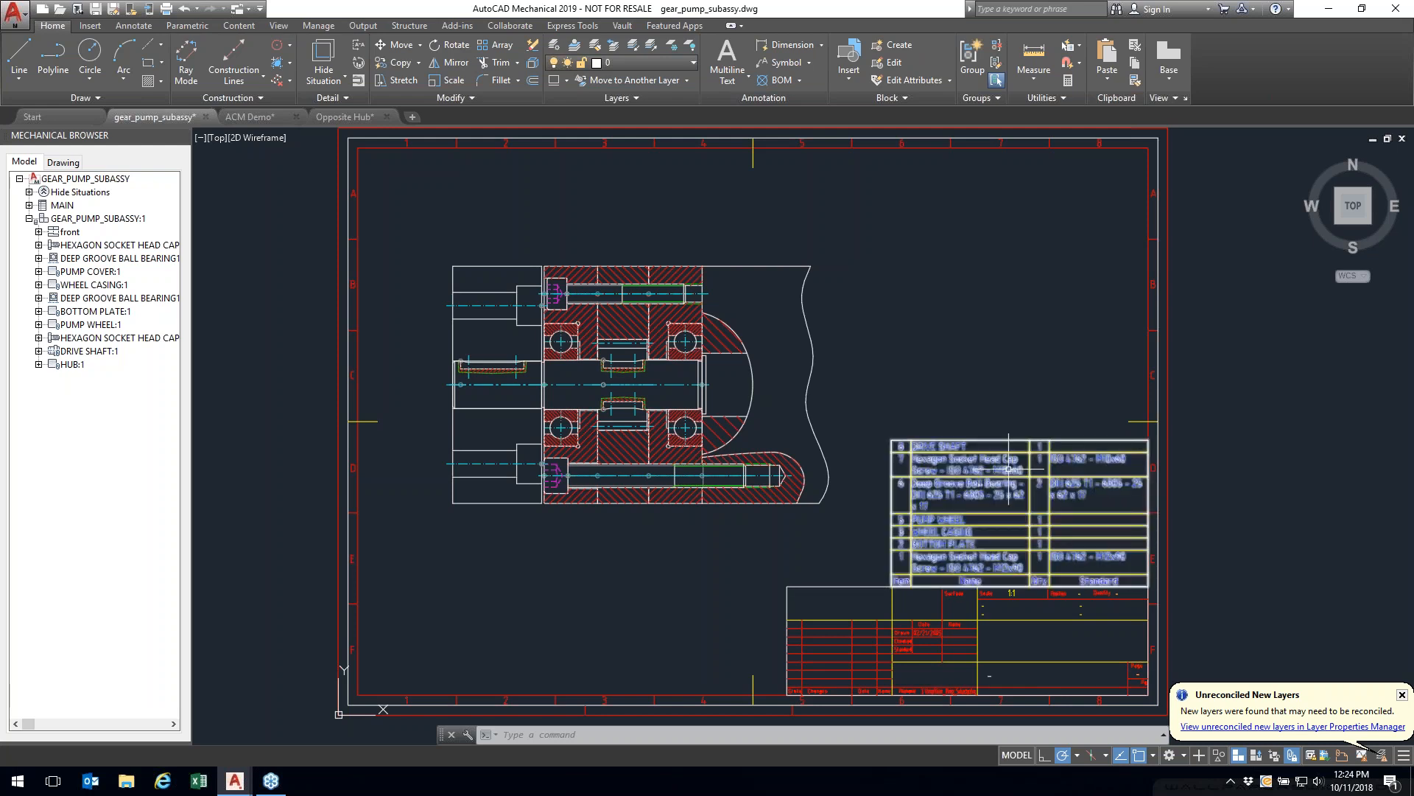
# Step: Open the parts list on the sheet for editing, examine all of its item rows and close it without changes
pyautogui.moveTo(1009, 468)
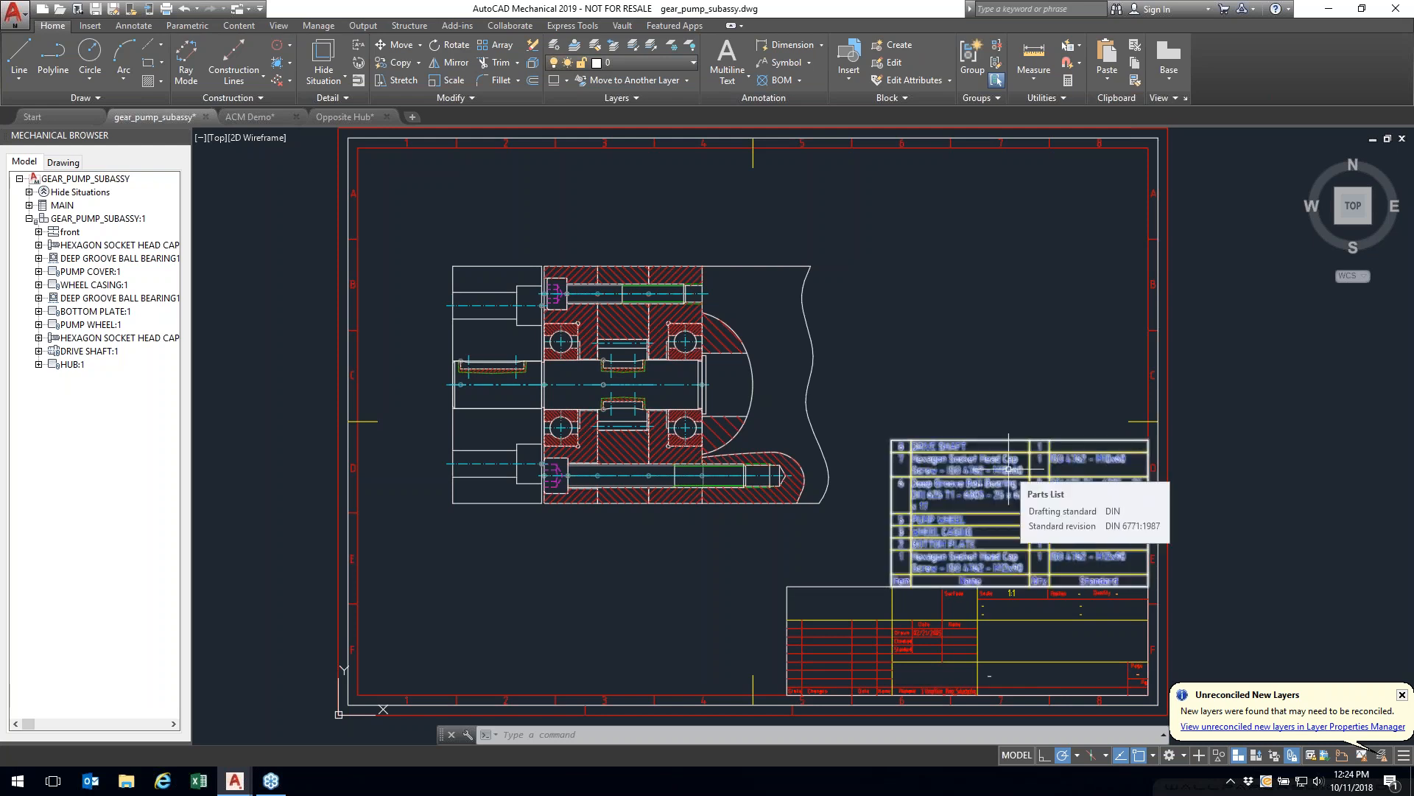
pyautogui.rightClick(1009, 468)
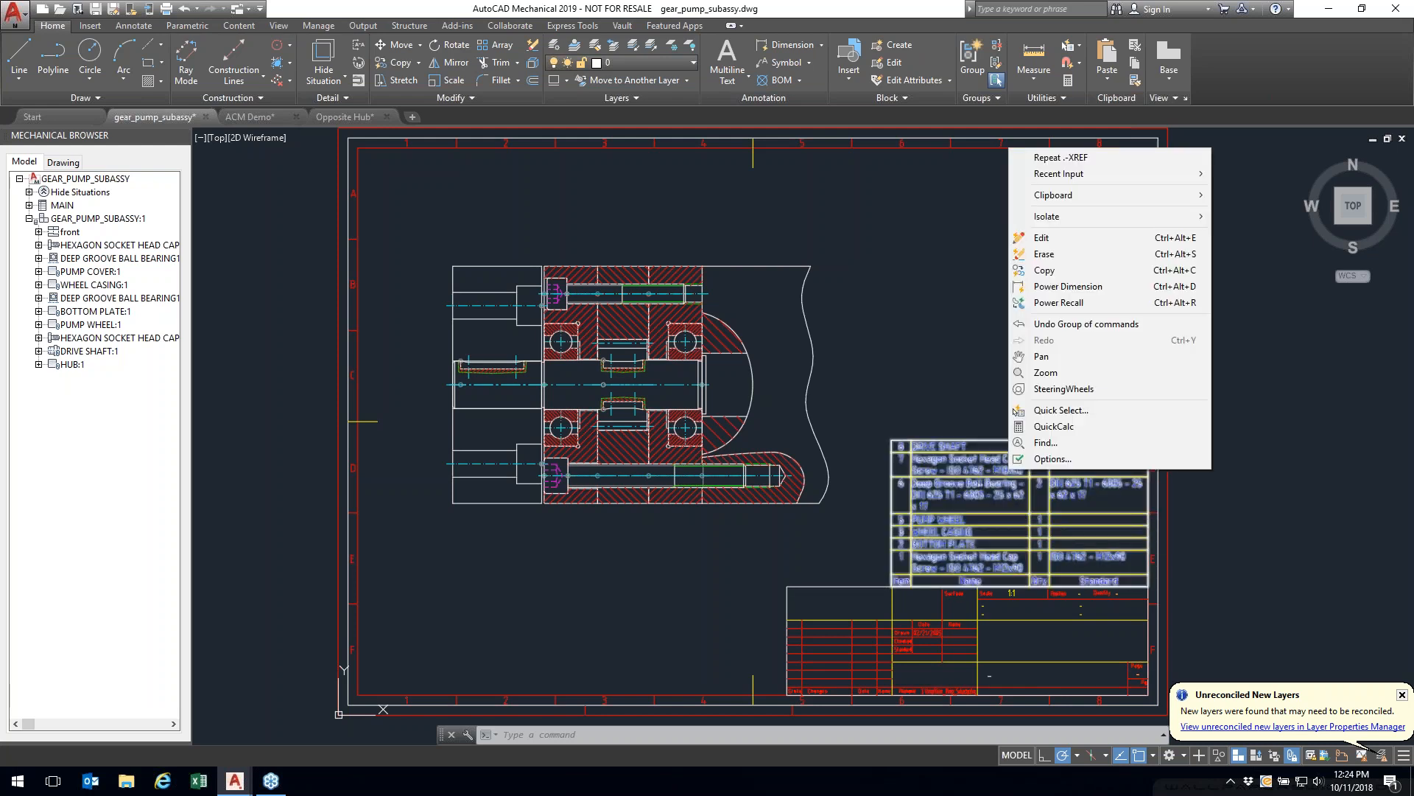
pyautogui.click(1044, 238)
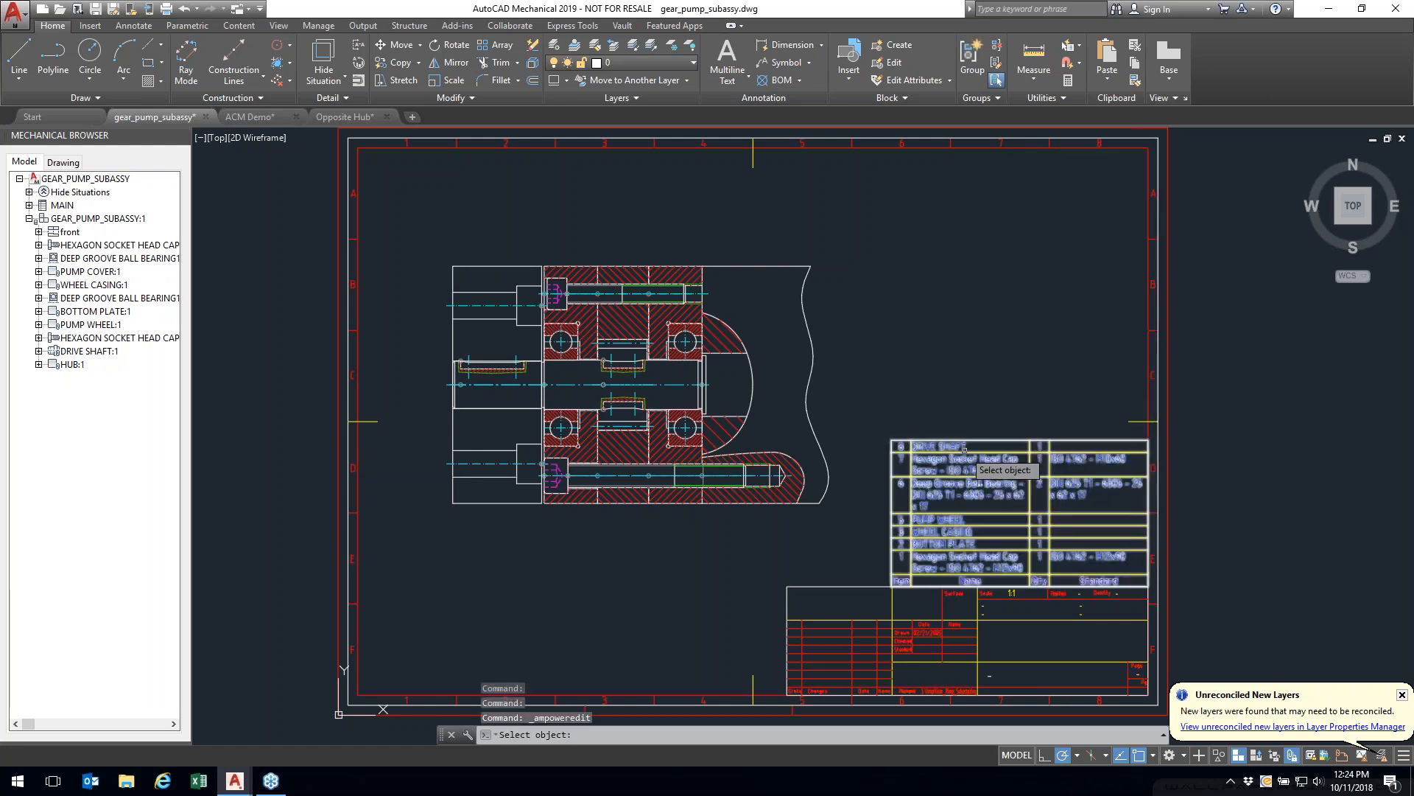
pyautogui.click(964, 449)
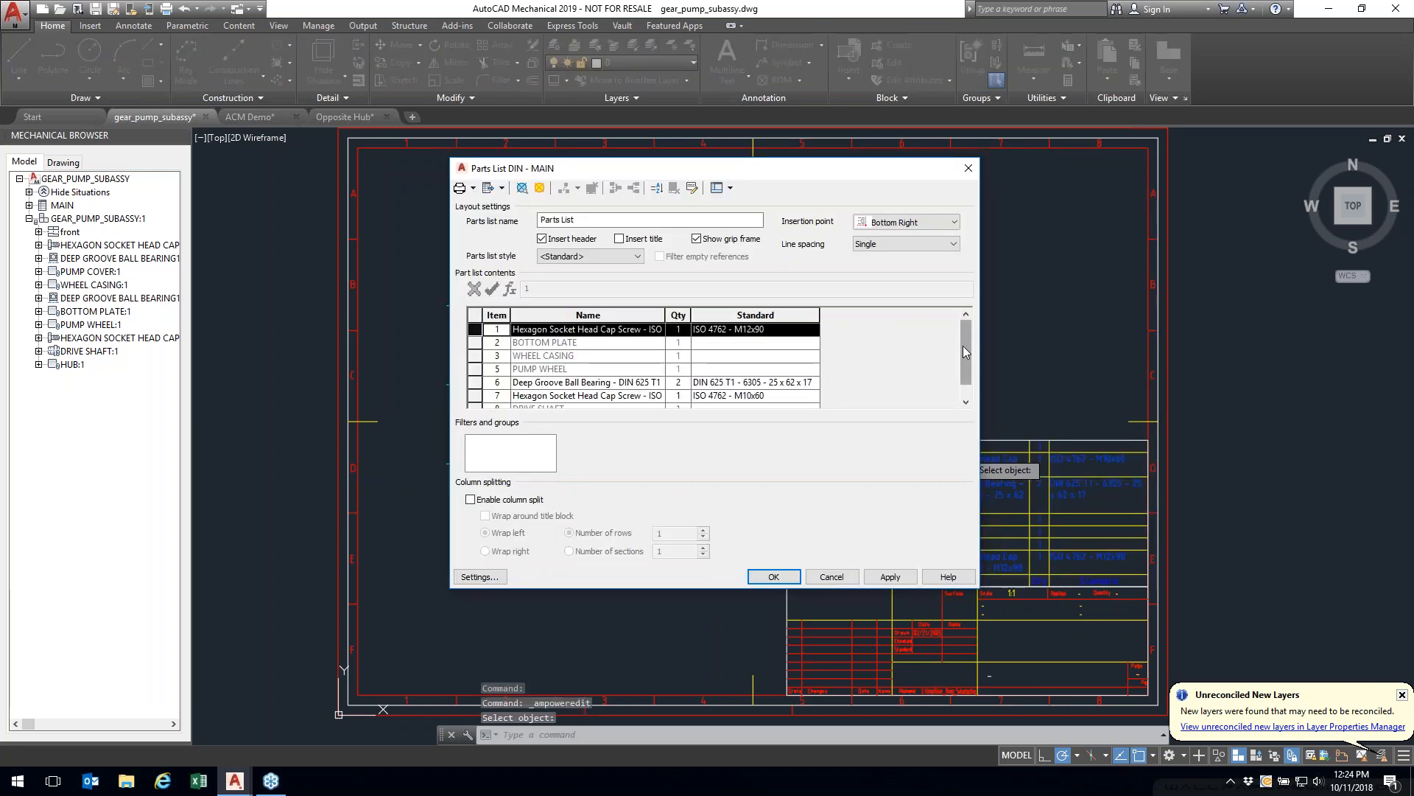
pyautogui.scroll(-1, 962, 346)
pyautogui.scroll(1, 972, 325)
pyautogui.scroll(-1, 973, 346)
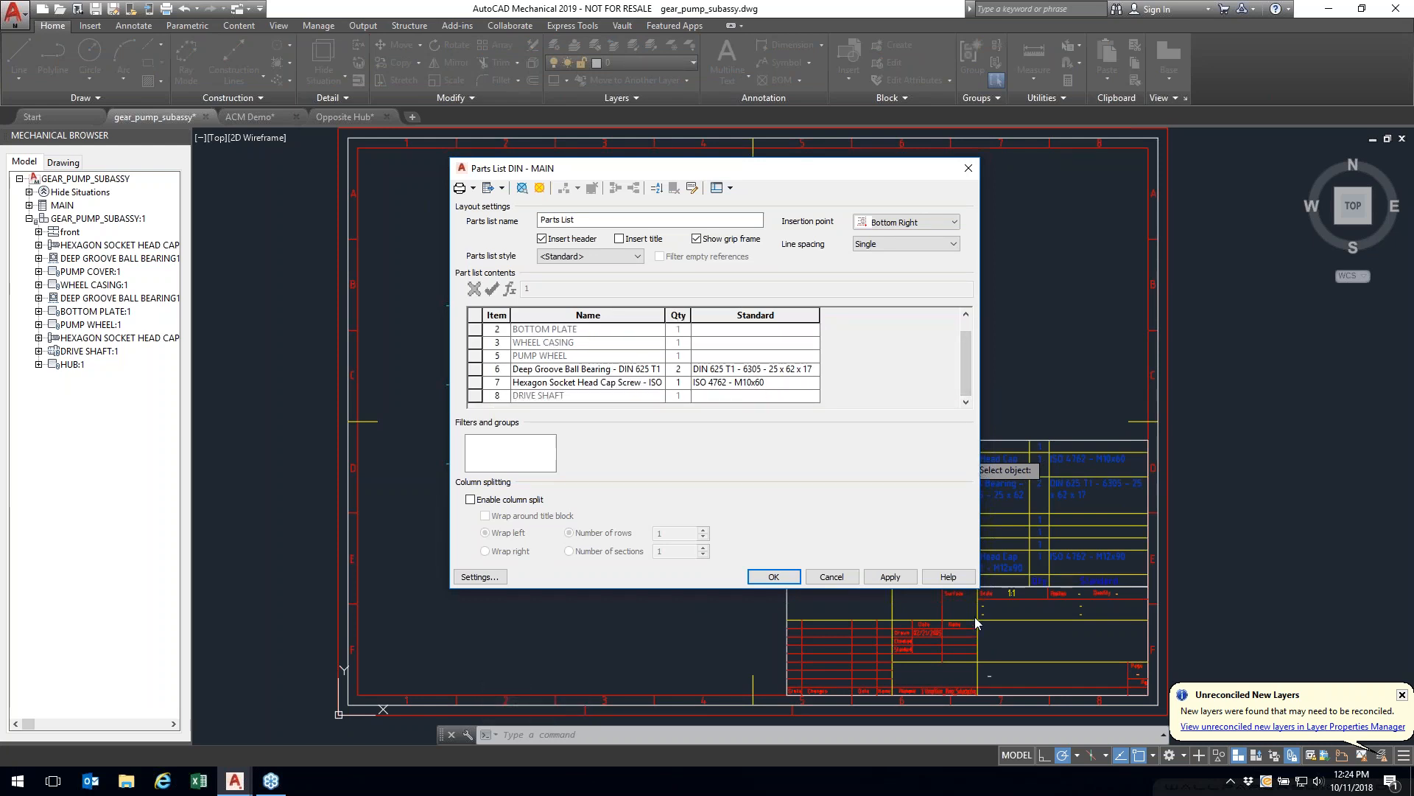
pyautogui.moveTo(973, 589); pyautogui.dragTo(1096, 699)
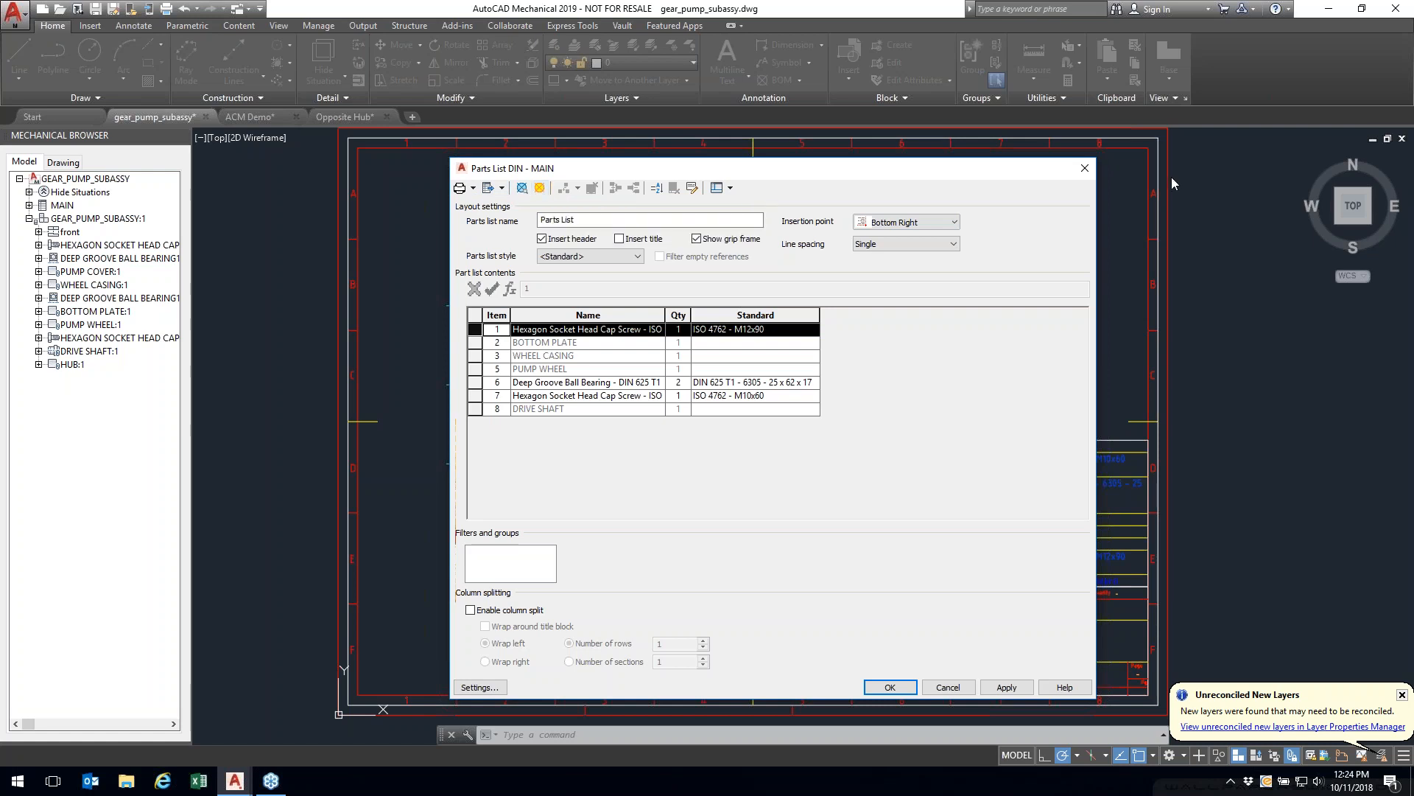
pyautogui.click(1084, 168)
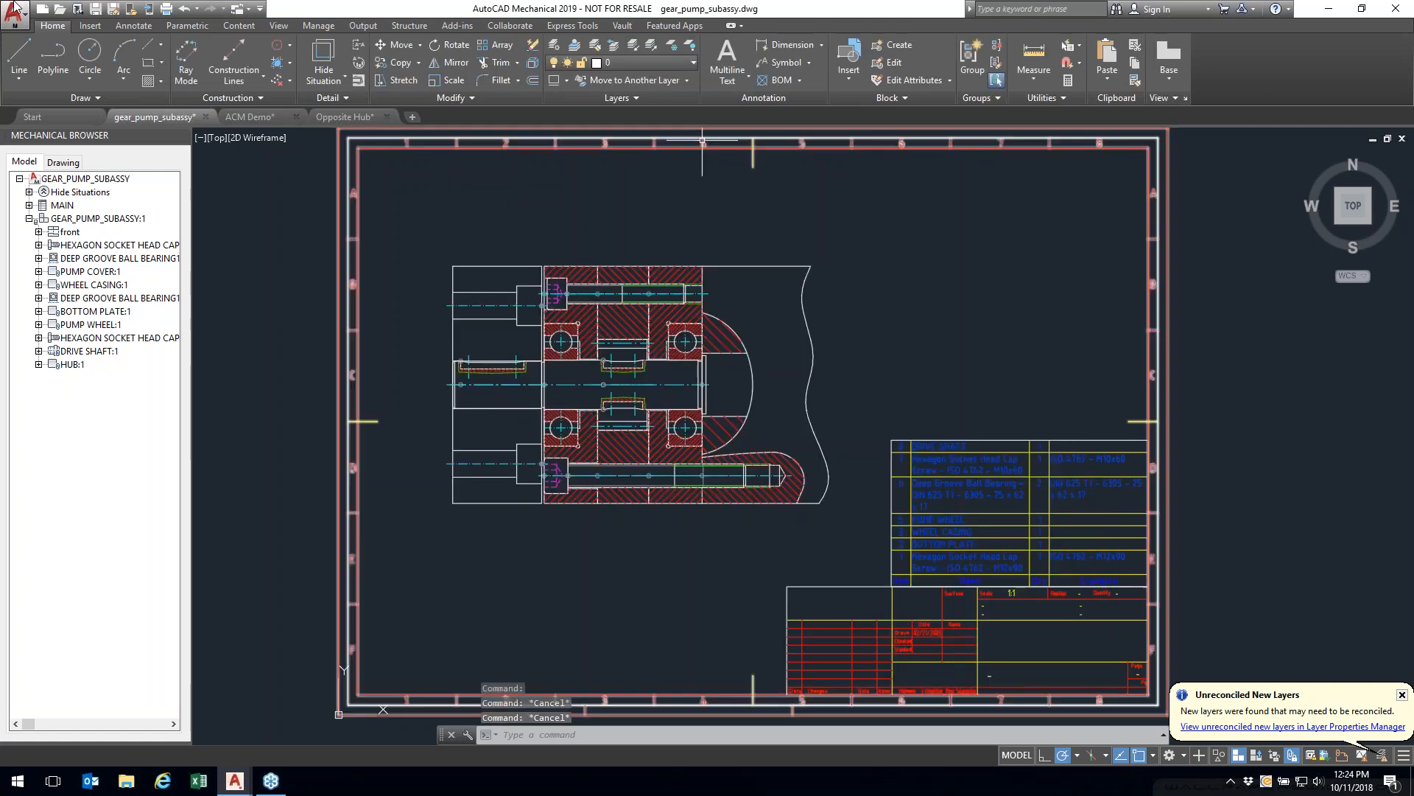
pyautogui.click(144, 27)
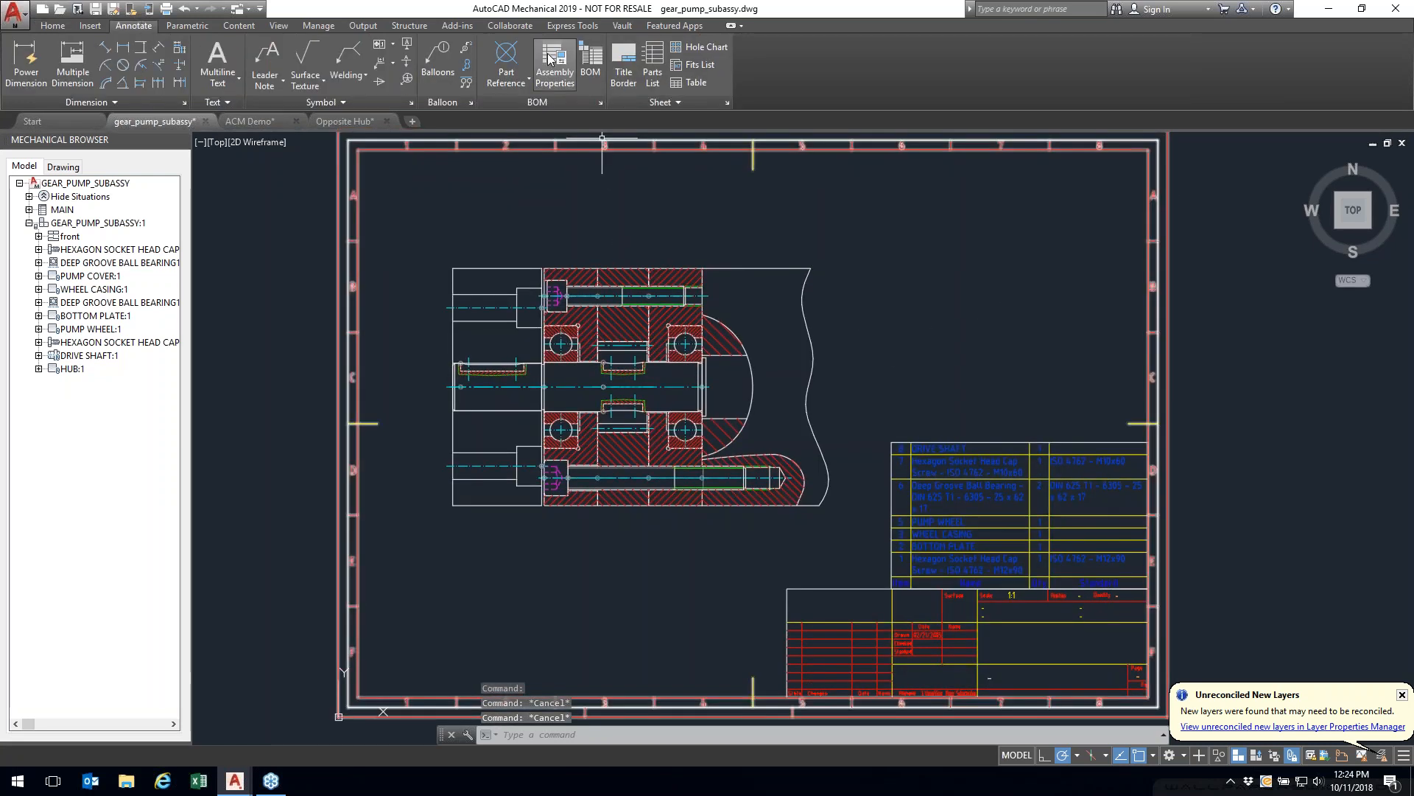
pyautogui.click(503, 76)
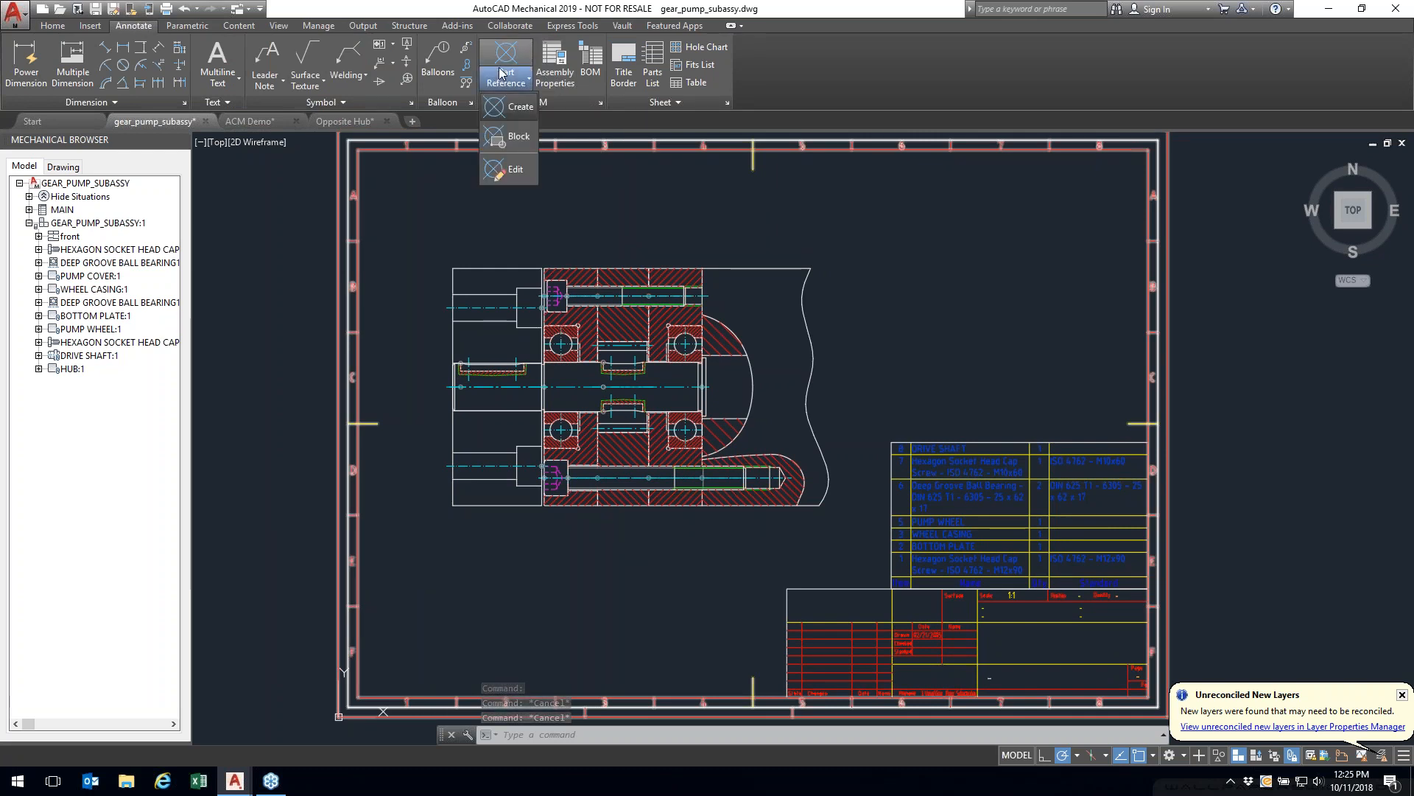
pyautogui.click(514, 169)
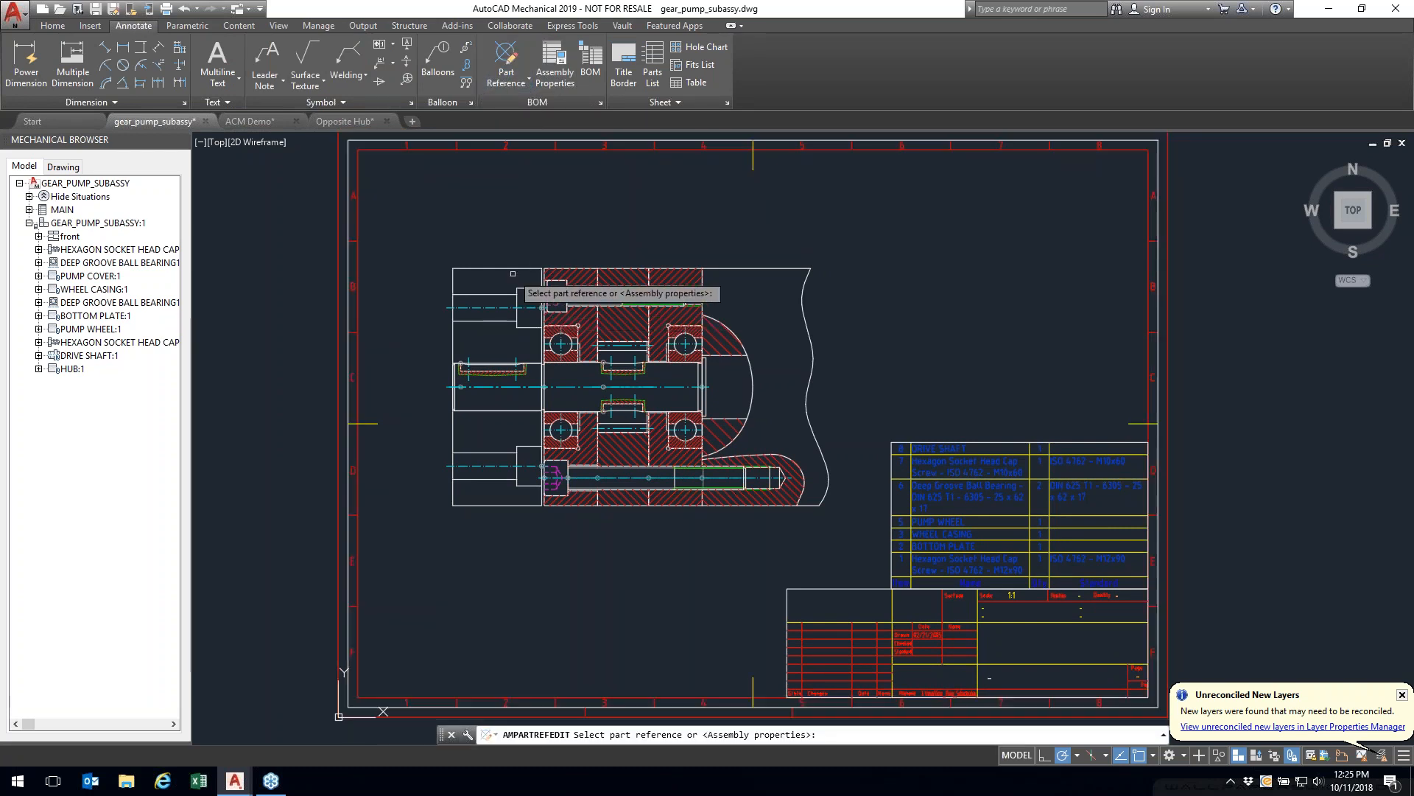
pyautogui.click(514, 266)
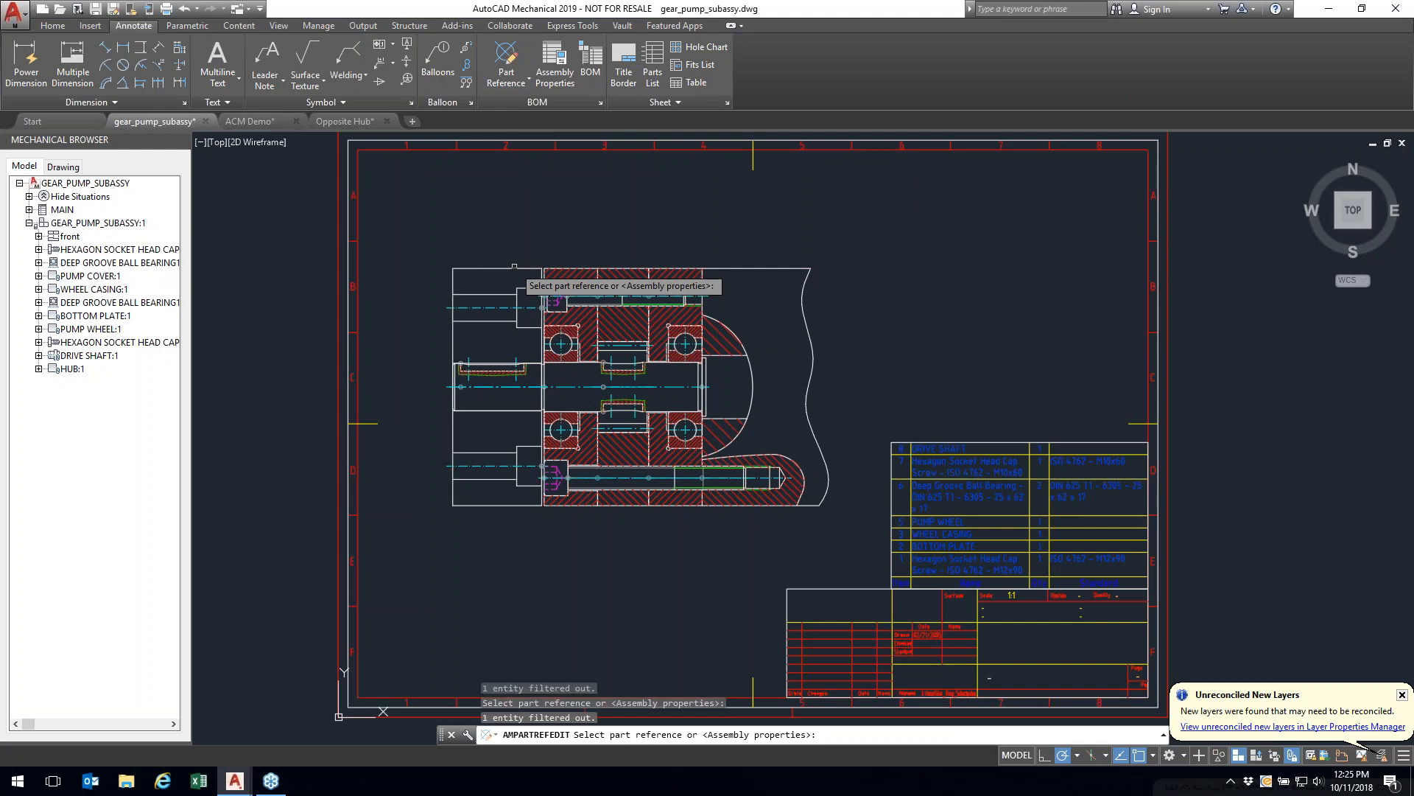
pyautogui.press('Escape')
# Step: Toggle the Hub component's Reference status in the structure and revert it
pyautogui.rightClick(68, 369)
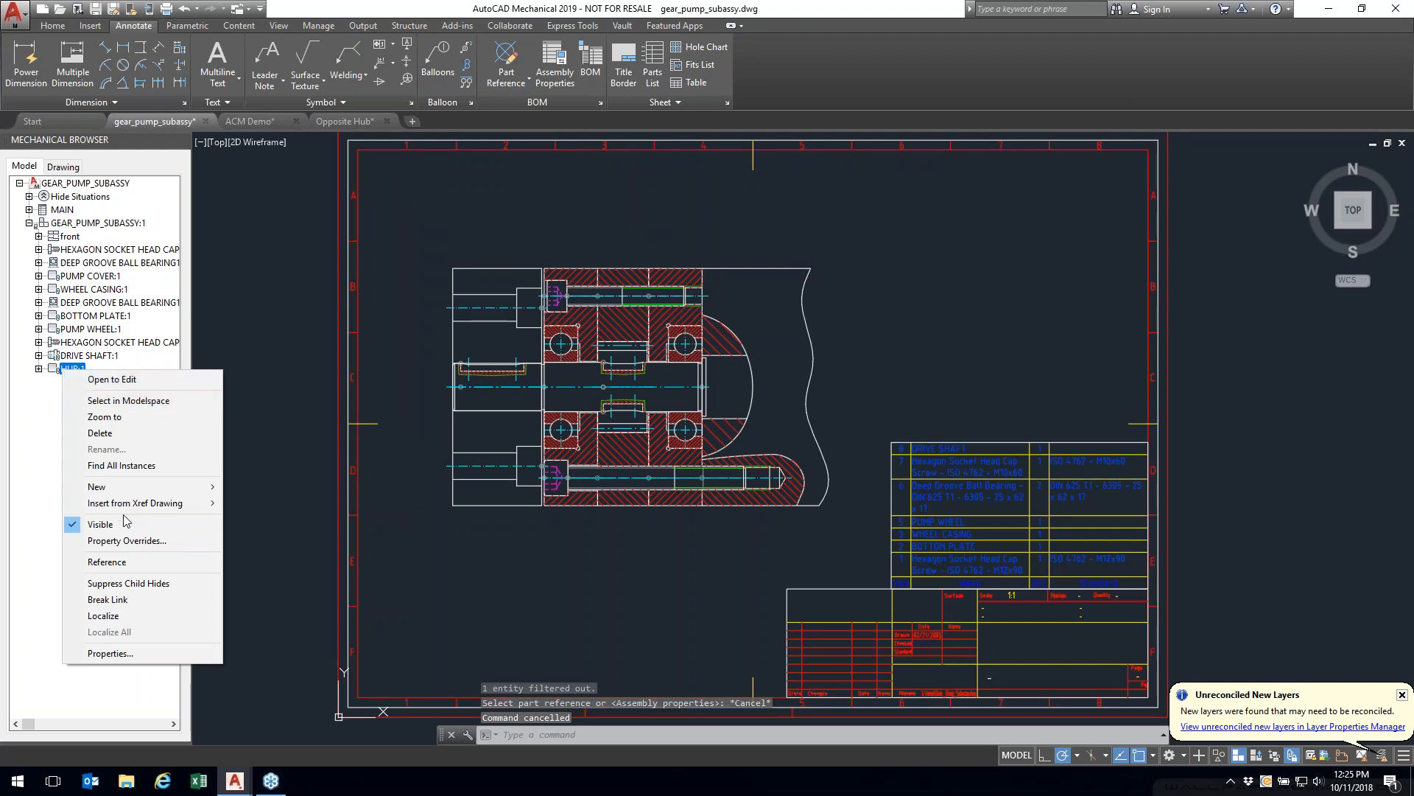
pyautogui.moveTo(130, 510)
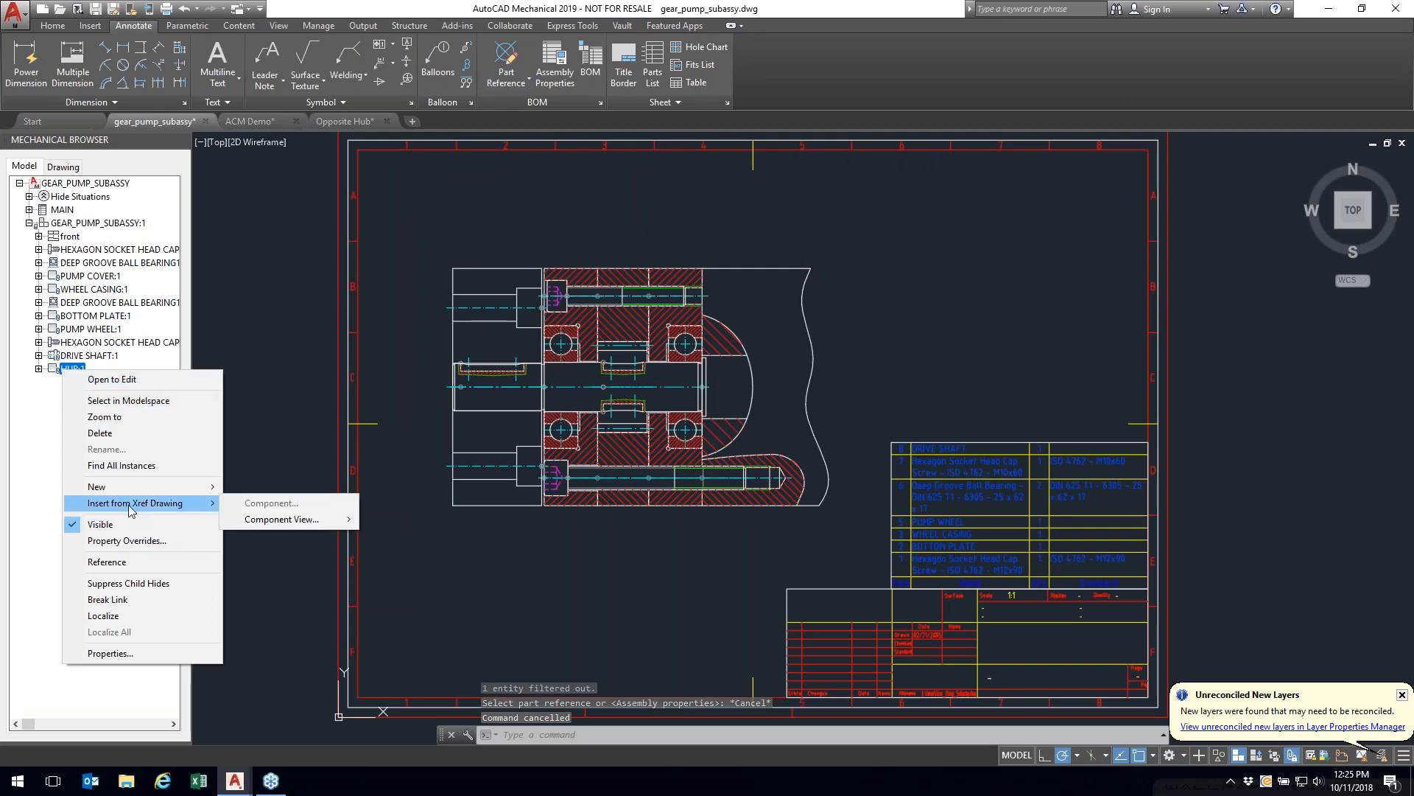
pyautogui.click(106, 561)
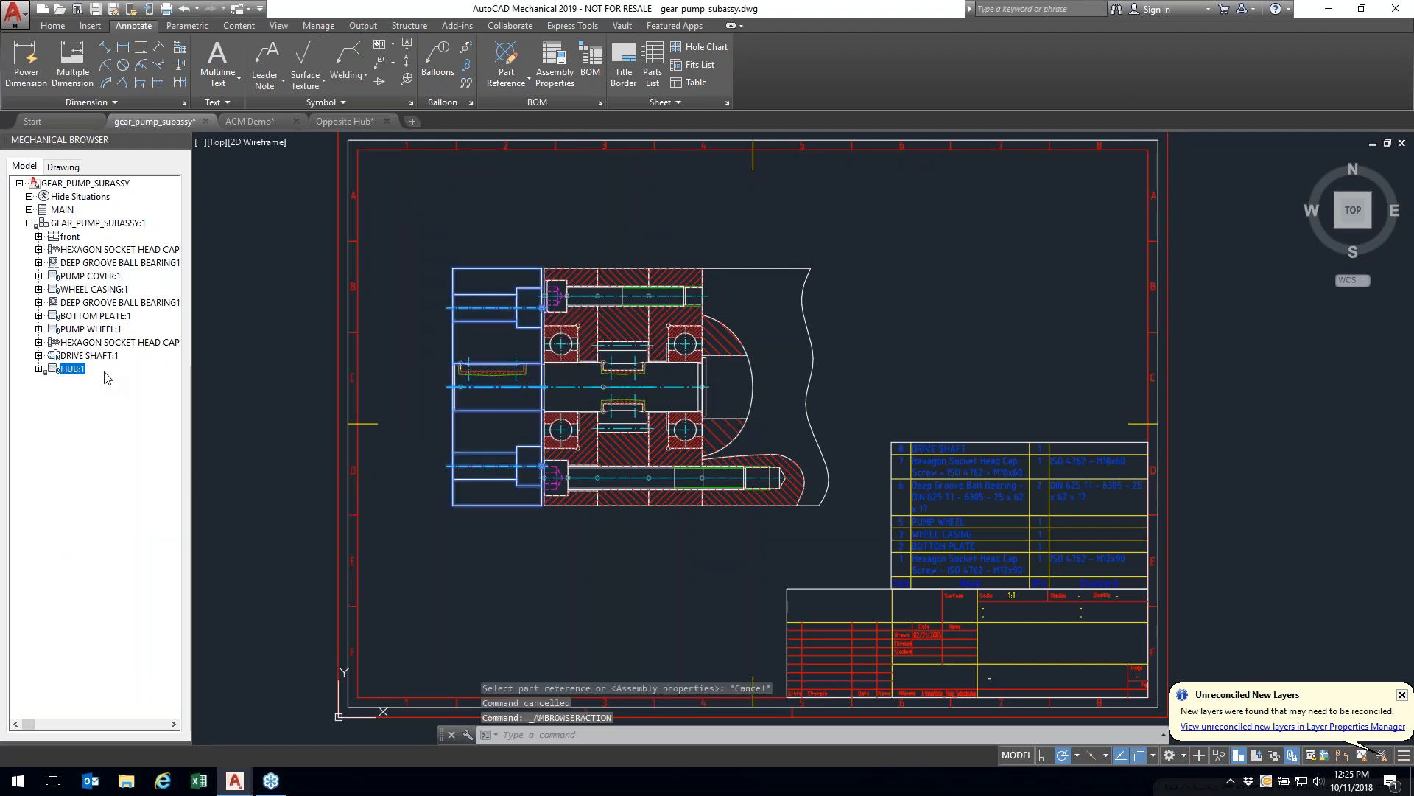
pyautogui.rightClick(71, 374)
pyautogui.click(118, 566)
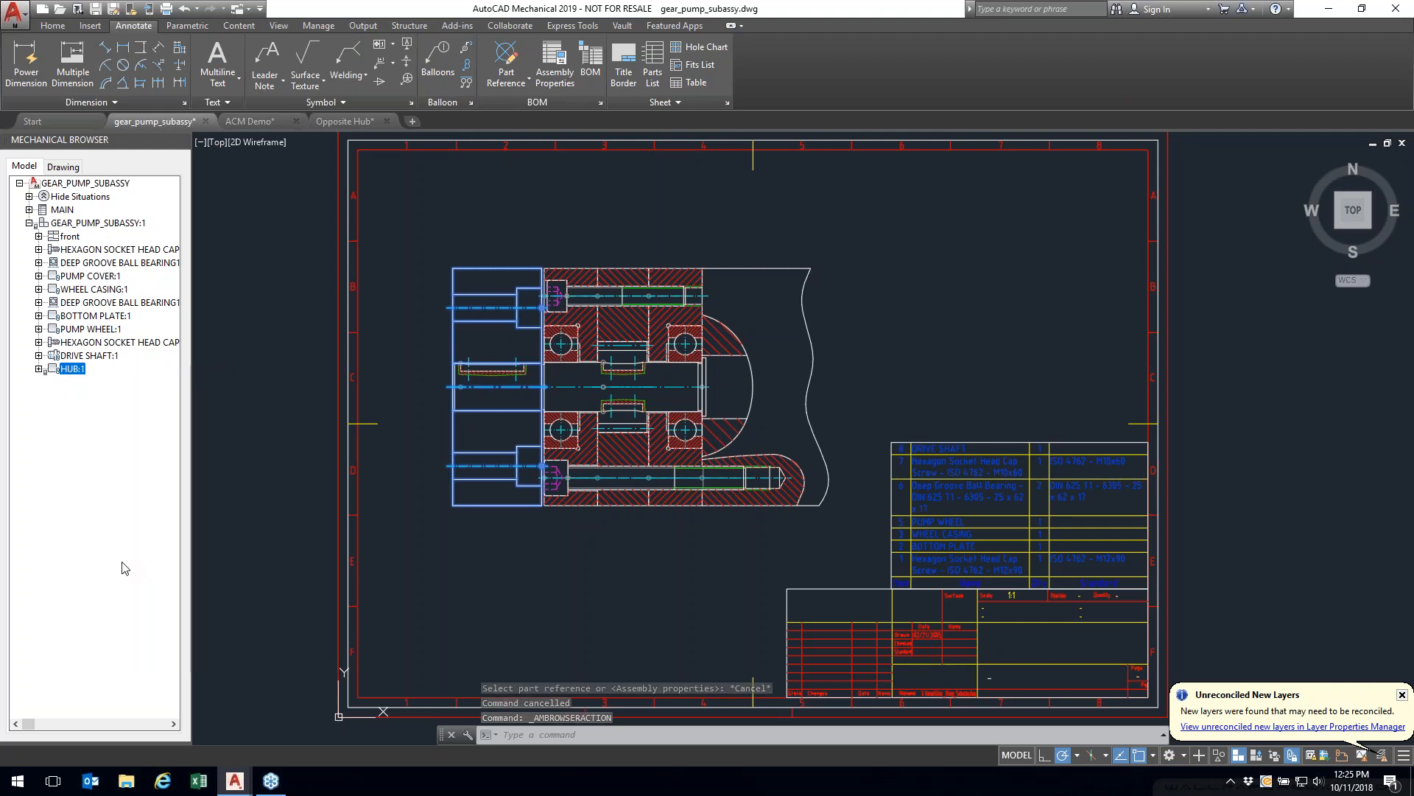
# Step: Check the Hub component's properties, including its quantity and parts list exclusion, and dismiss them without changes
pyautogui.rightClick(78, 379)
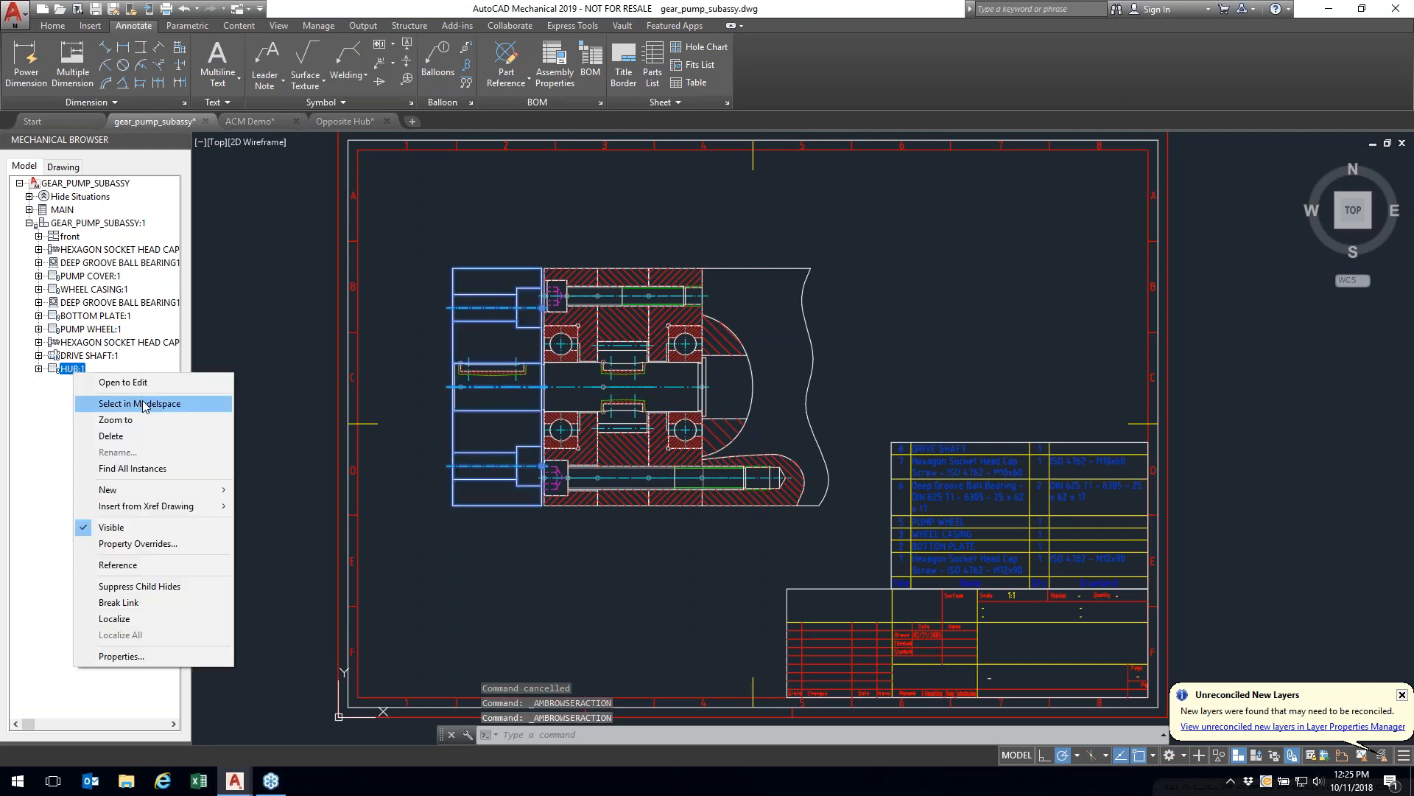
pyautogui.click(118, 655)
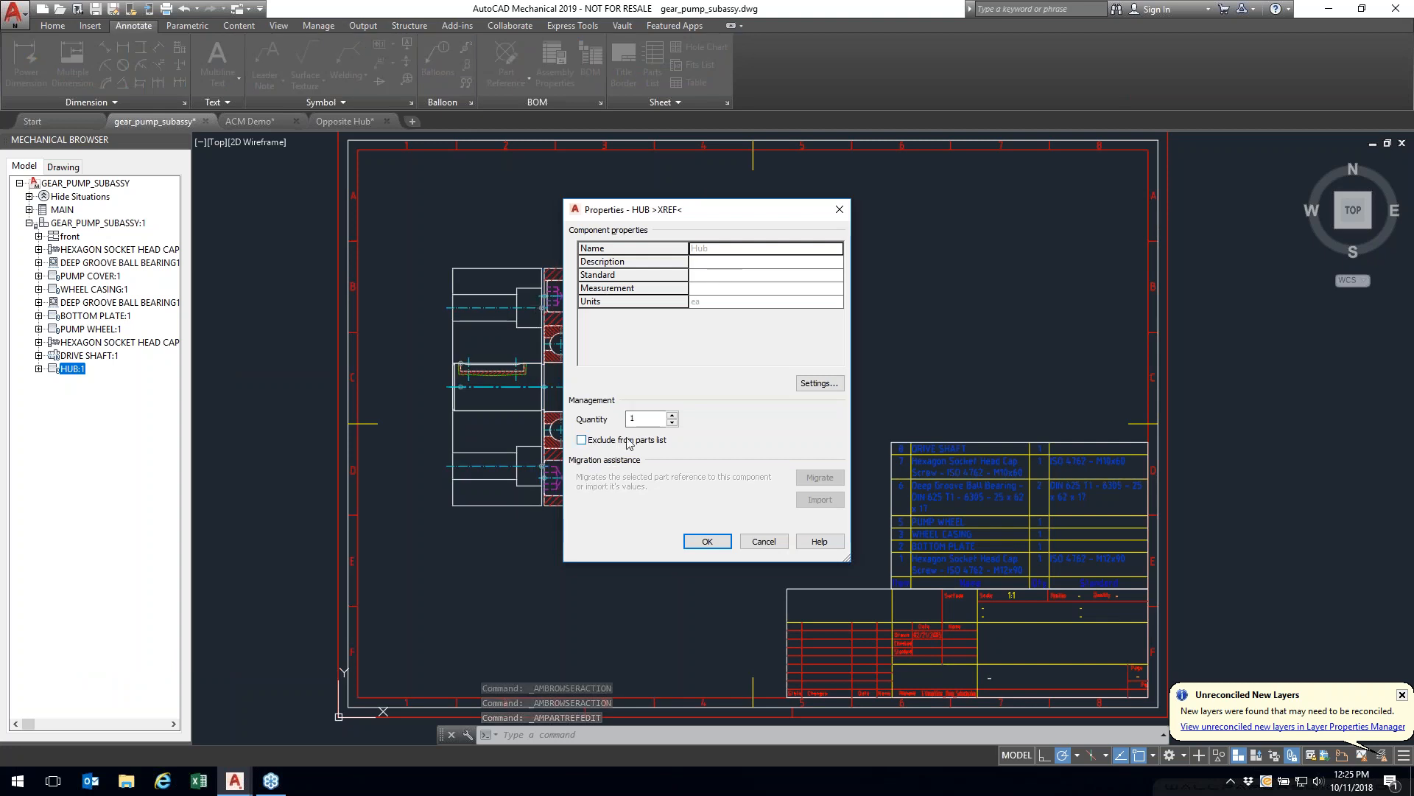
pyautogui.click(763, 542)
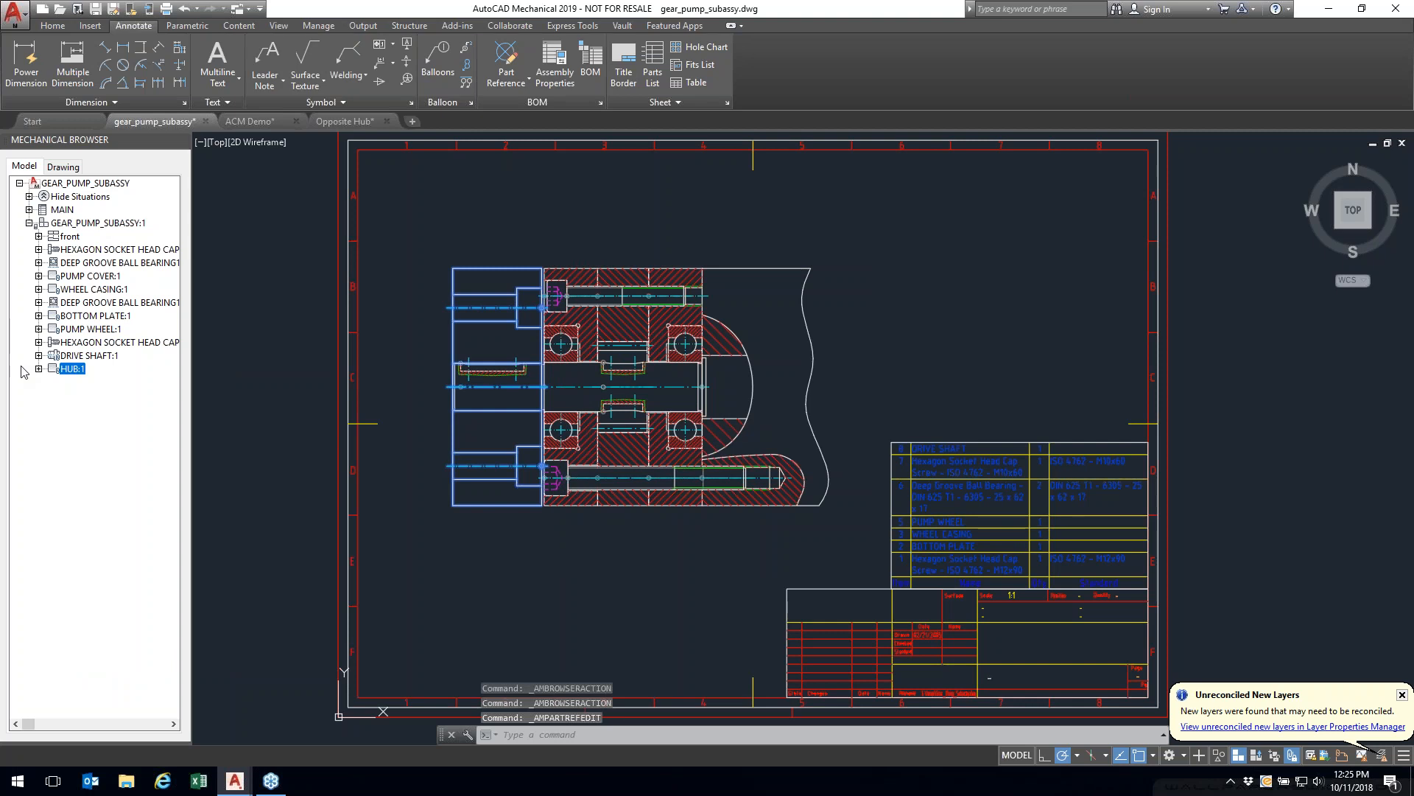
# Step: Review the MAIN assembly properties and the items in the MAIN bill of materials
pyautogui.rightClick(66, 222)
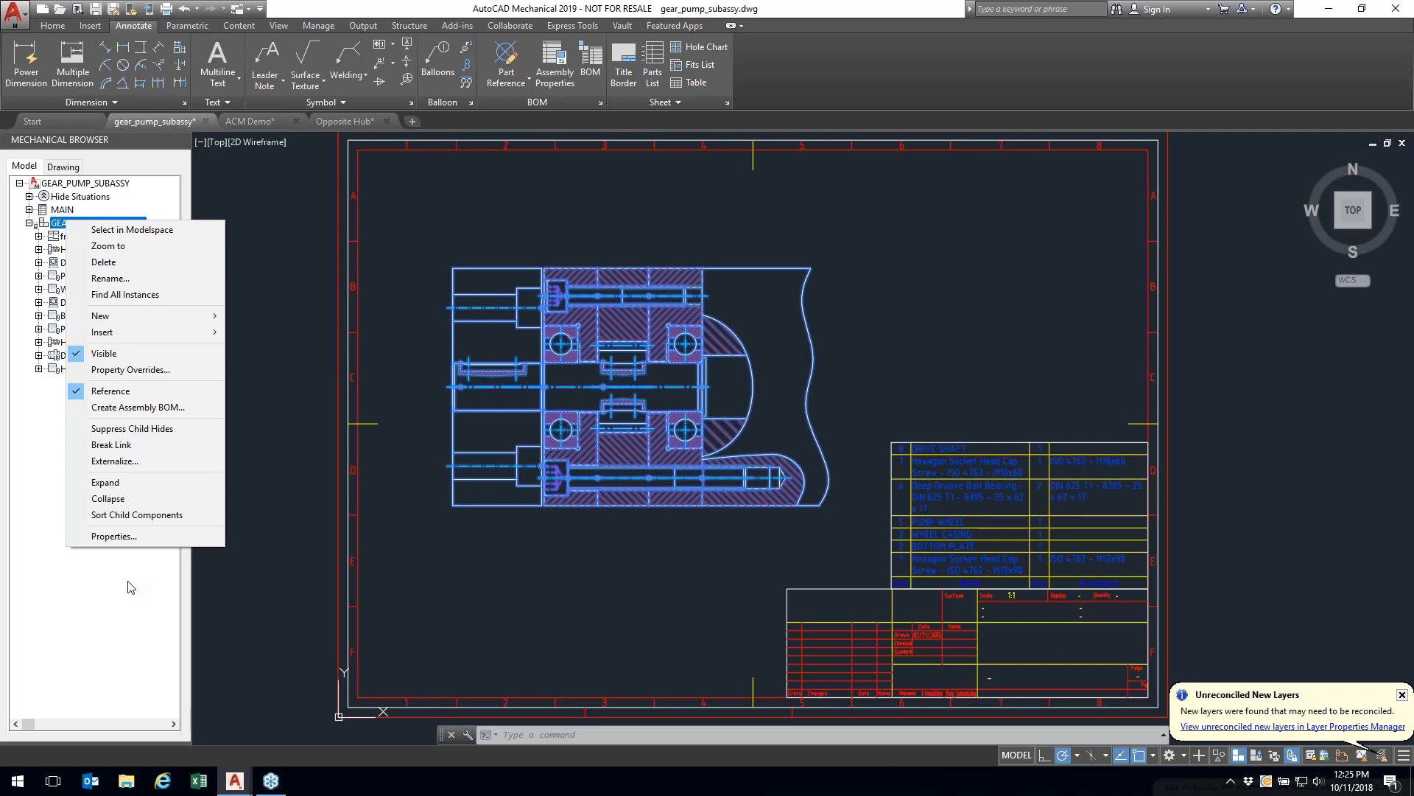
pyautogui.press('Escape')
pyautogui.moveTo(660, 227); pyautogui.dragTo(660, 201, button='middle')
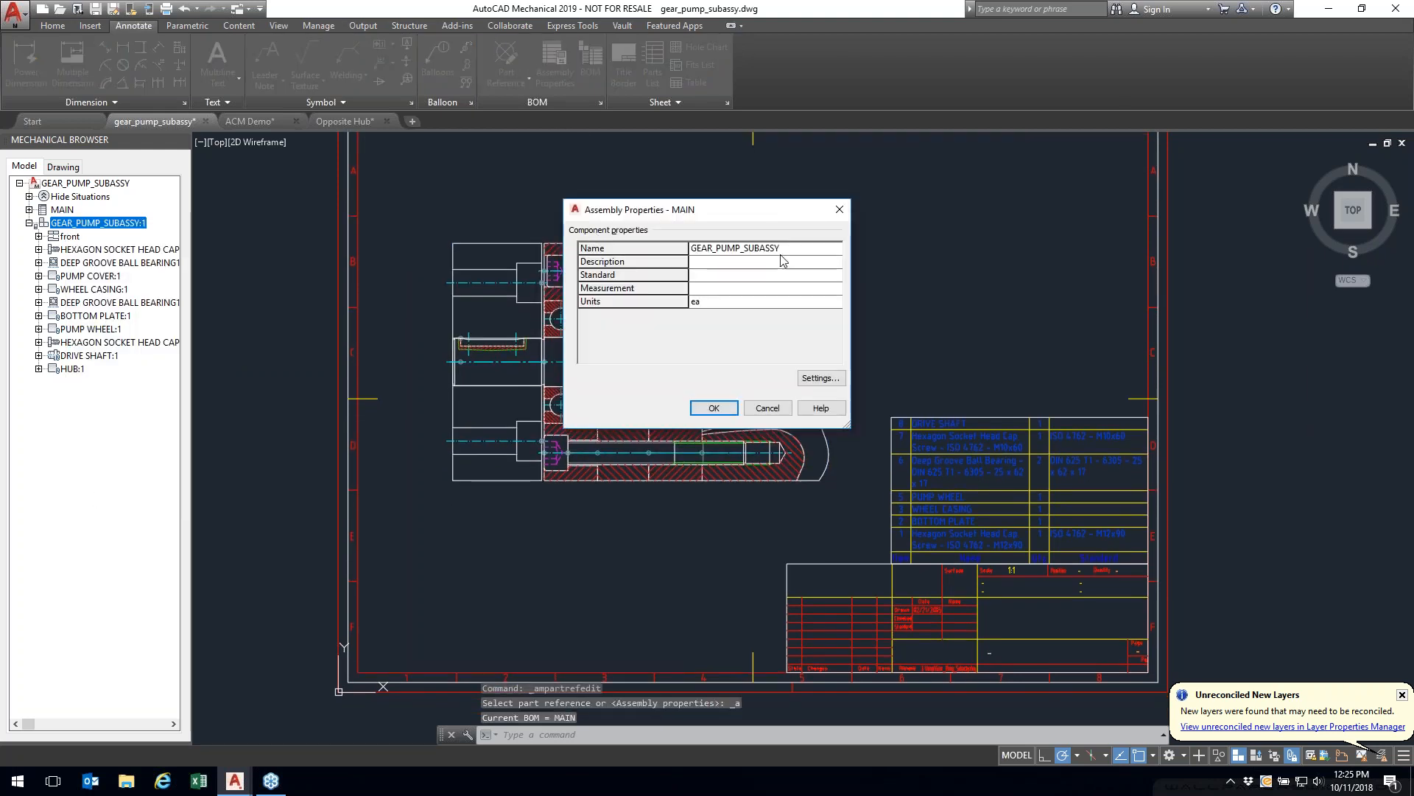
pyautogui.click(714, 408)
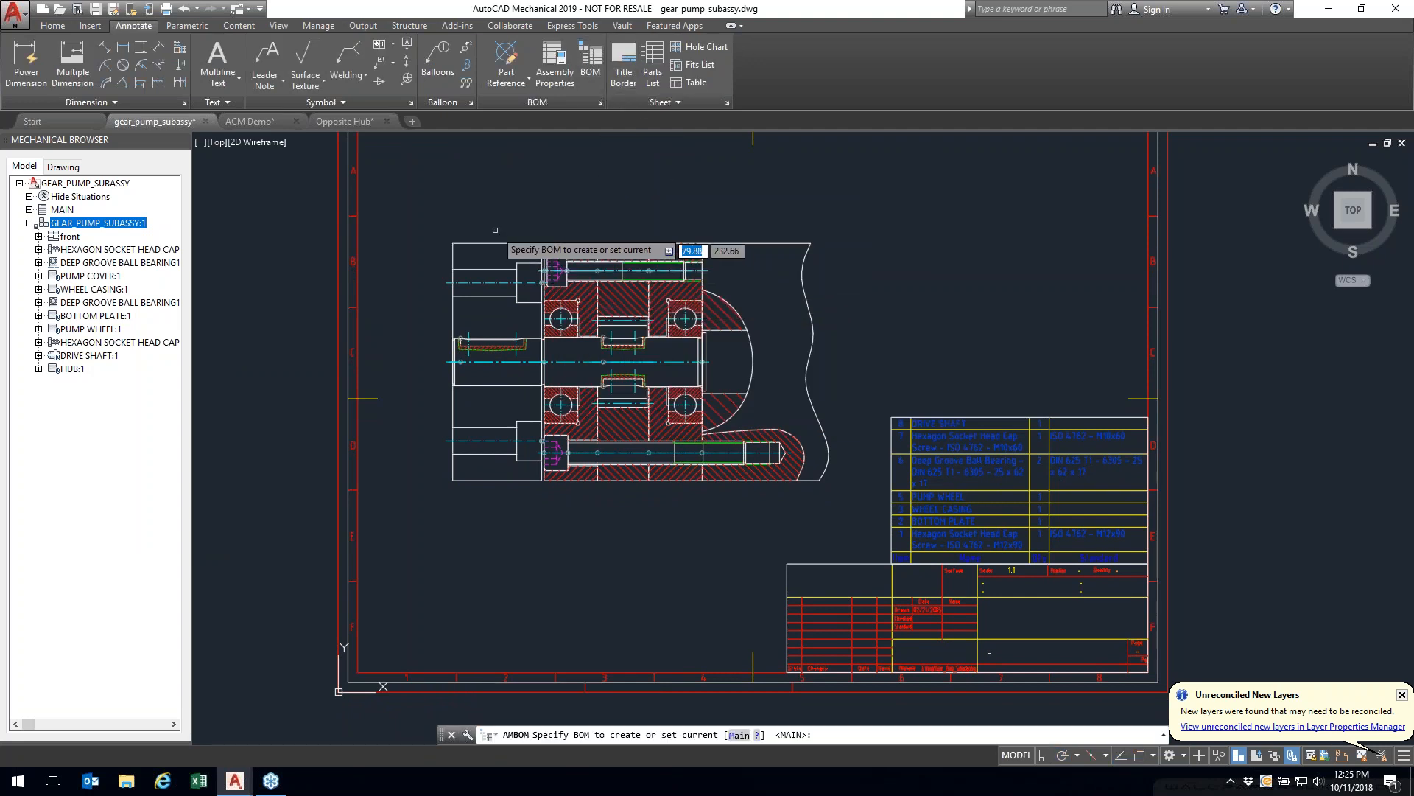
pyautogui.press('Return')
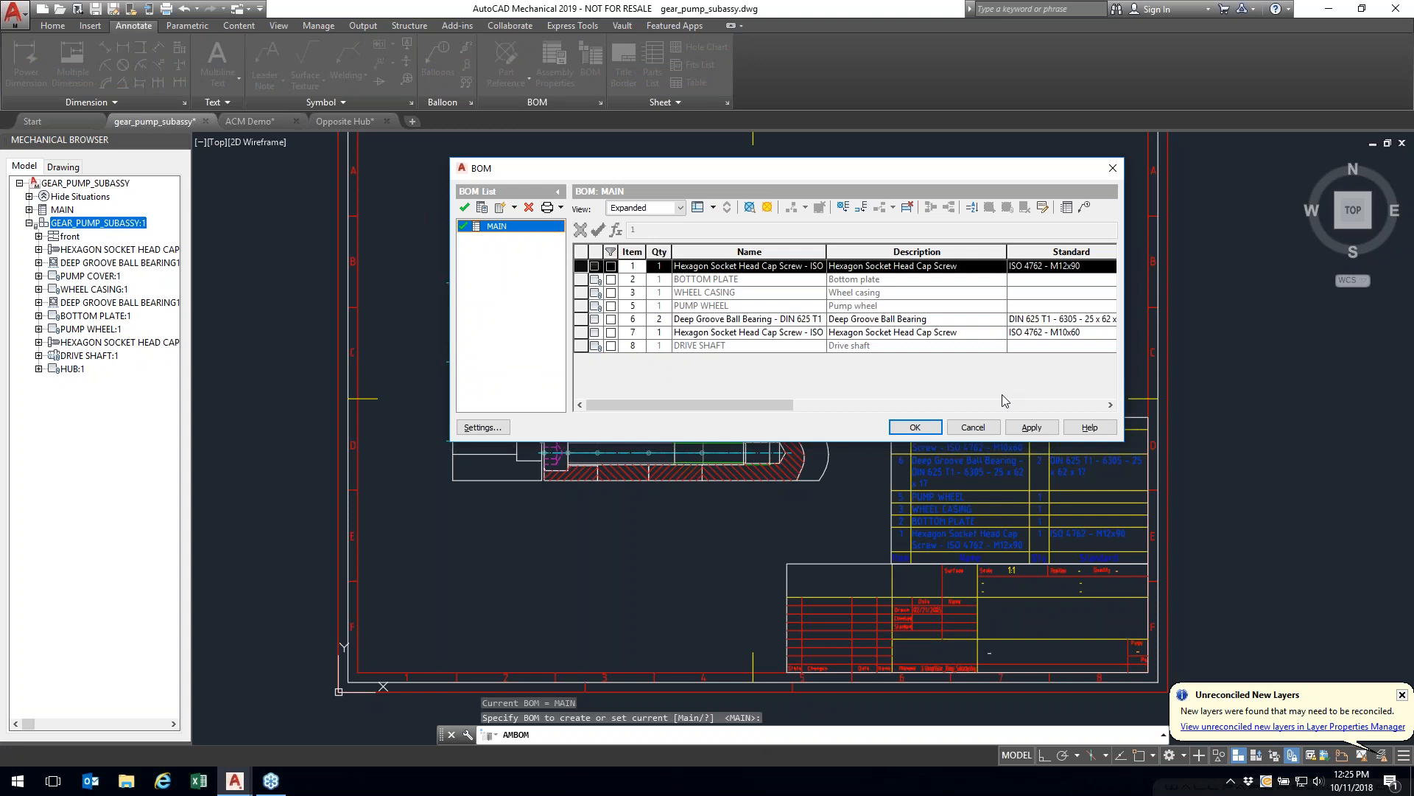
pyautogui.click(914, 428)
# Step: Open the Parts List stored under the MAIN BOM in the structure and check its rows for the Hub
pyautogui.rightClick(60, 210)
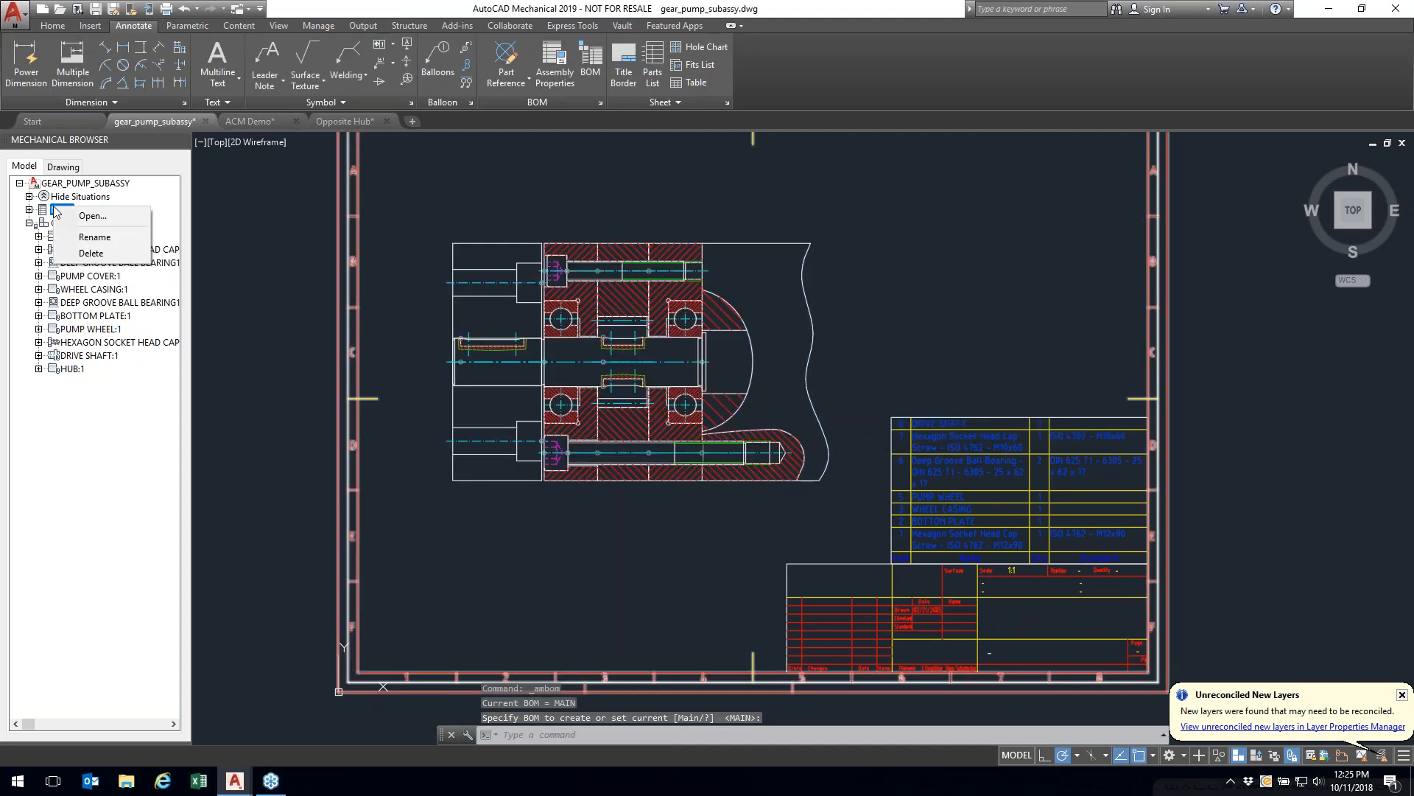
pyautogui.click(35, 212)
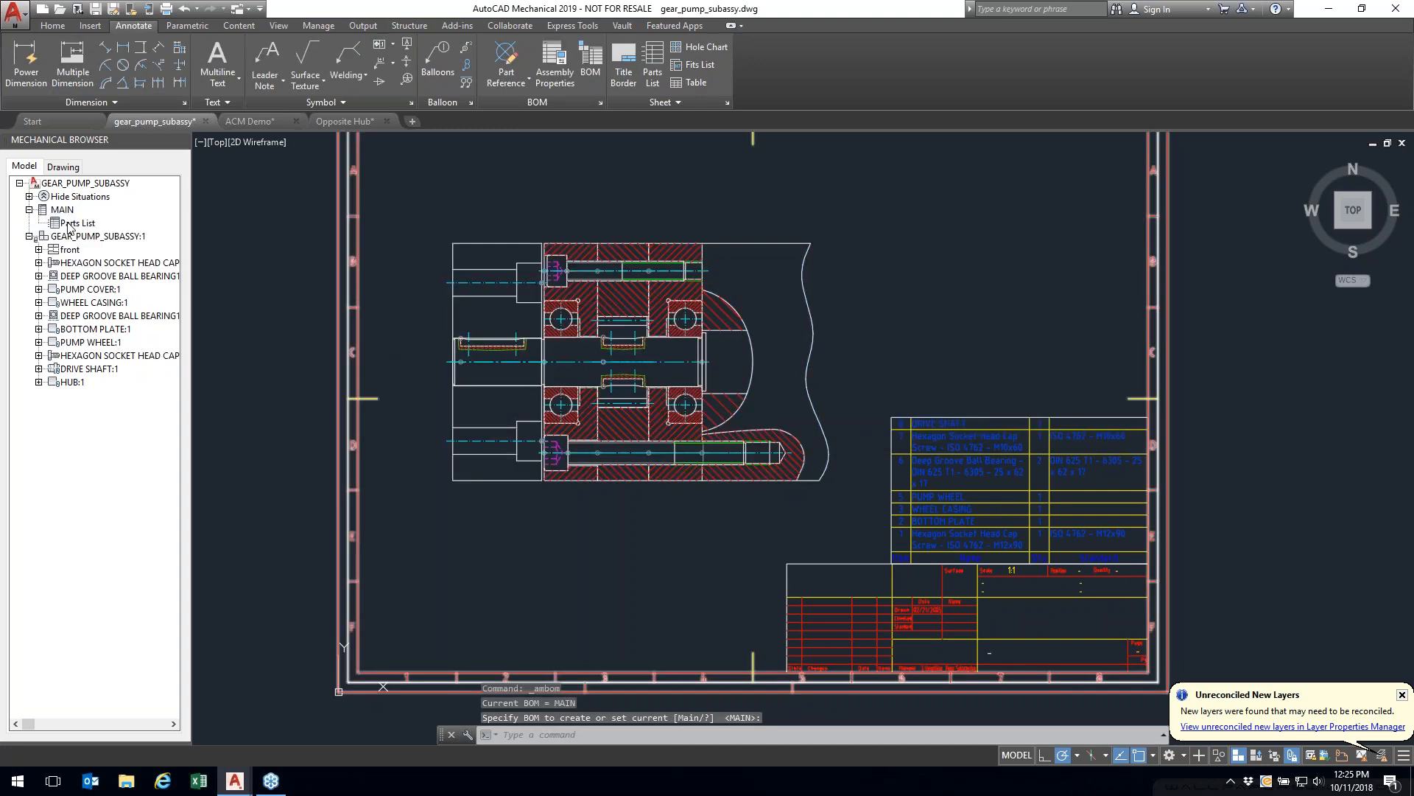
pyautogui.rightClick(67, 224)
pyautogui.click(110, 229)
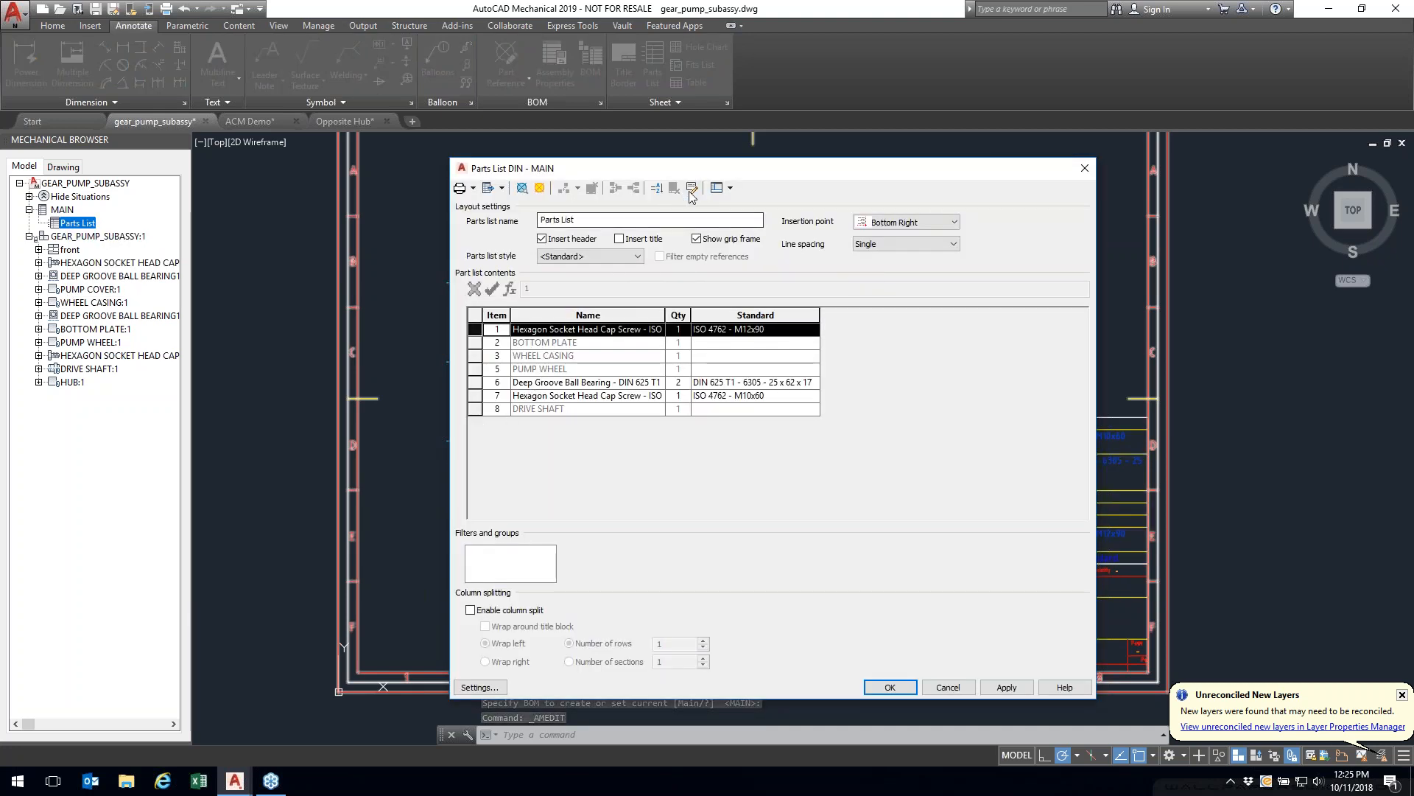
pyautogui.click(732, 189)
pyautogui.click(734, 190)
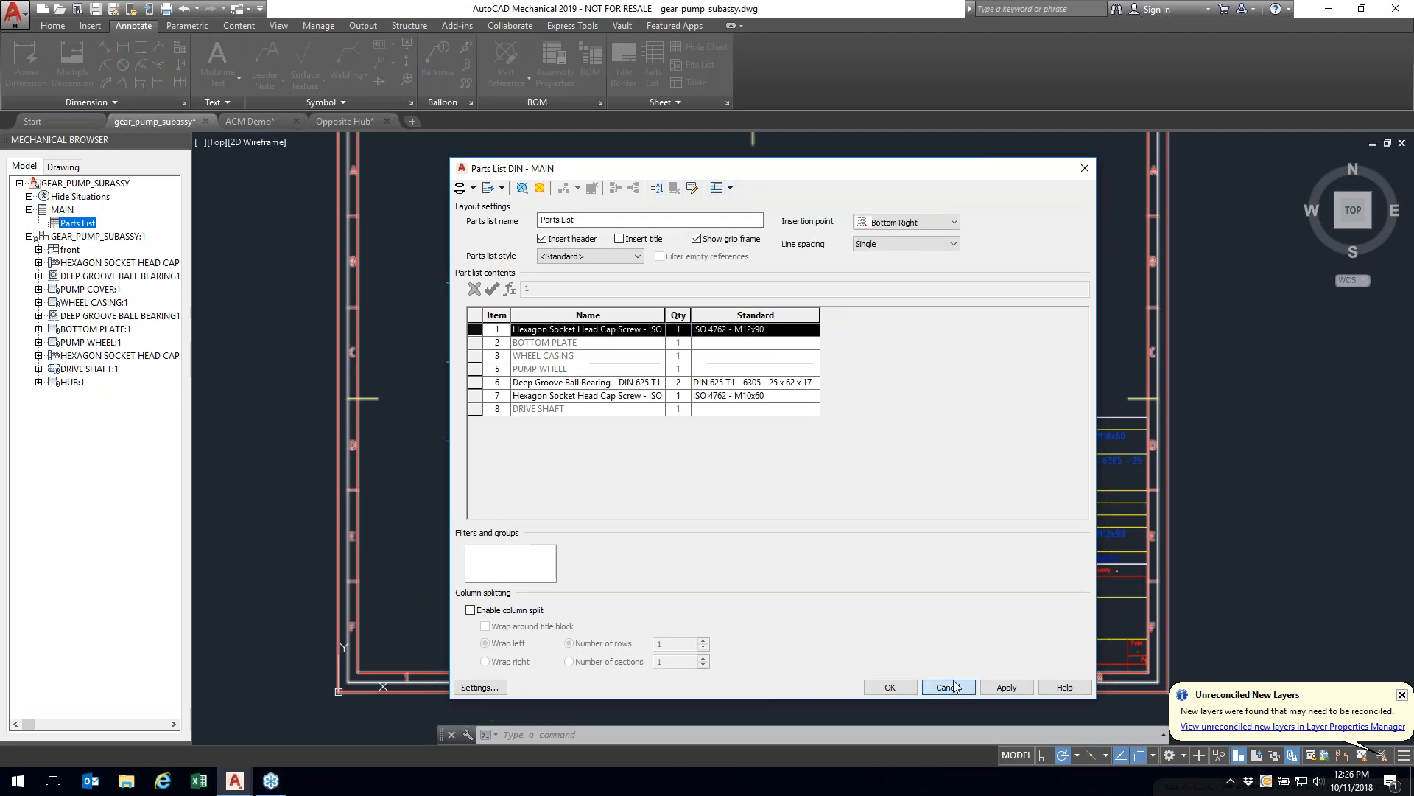
pyautogui.click(890, 687)
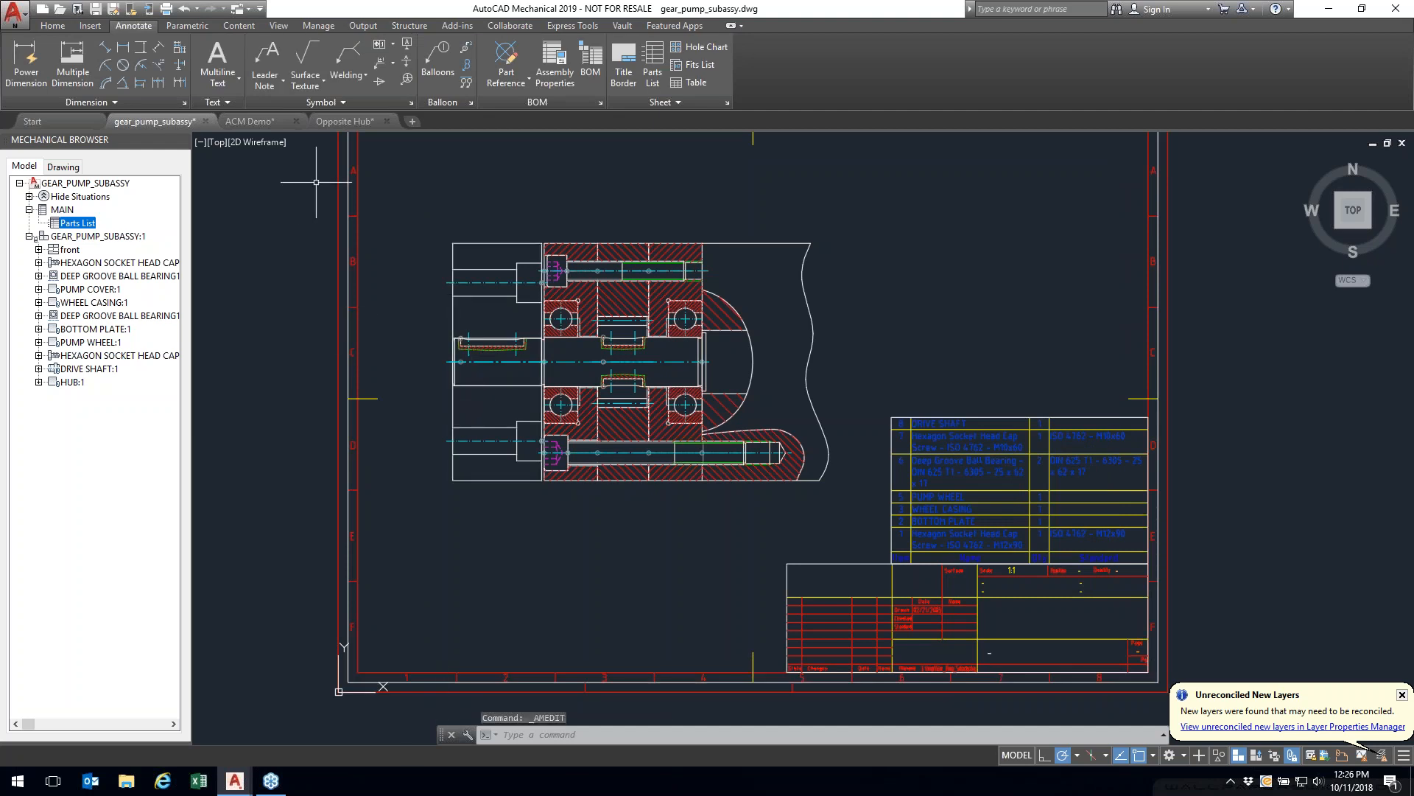
# Step: Switch to the Opposite Hub drawing and try to edit a part reference at the hub's side view
pyautogui.click(345, 121)
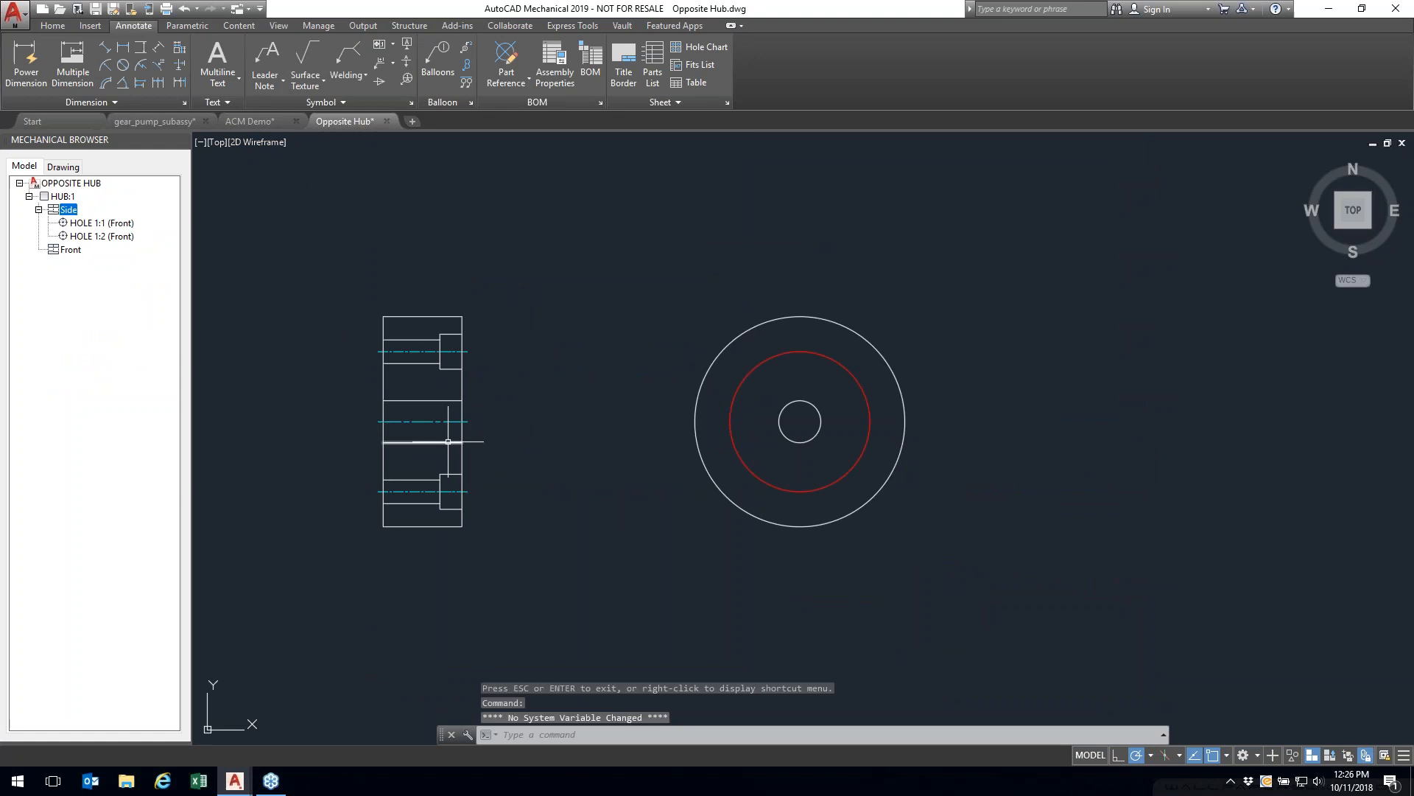
pyautogui.click(518, 81)
pyautogui.click(521, 74)
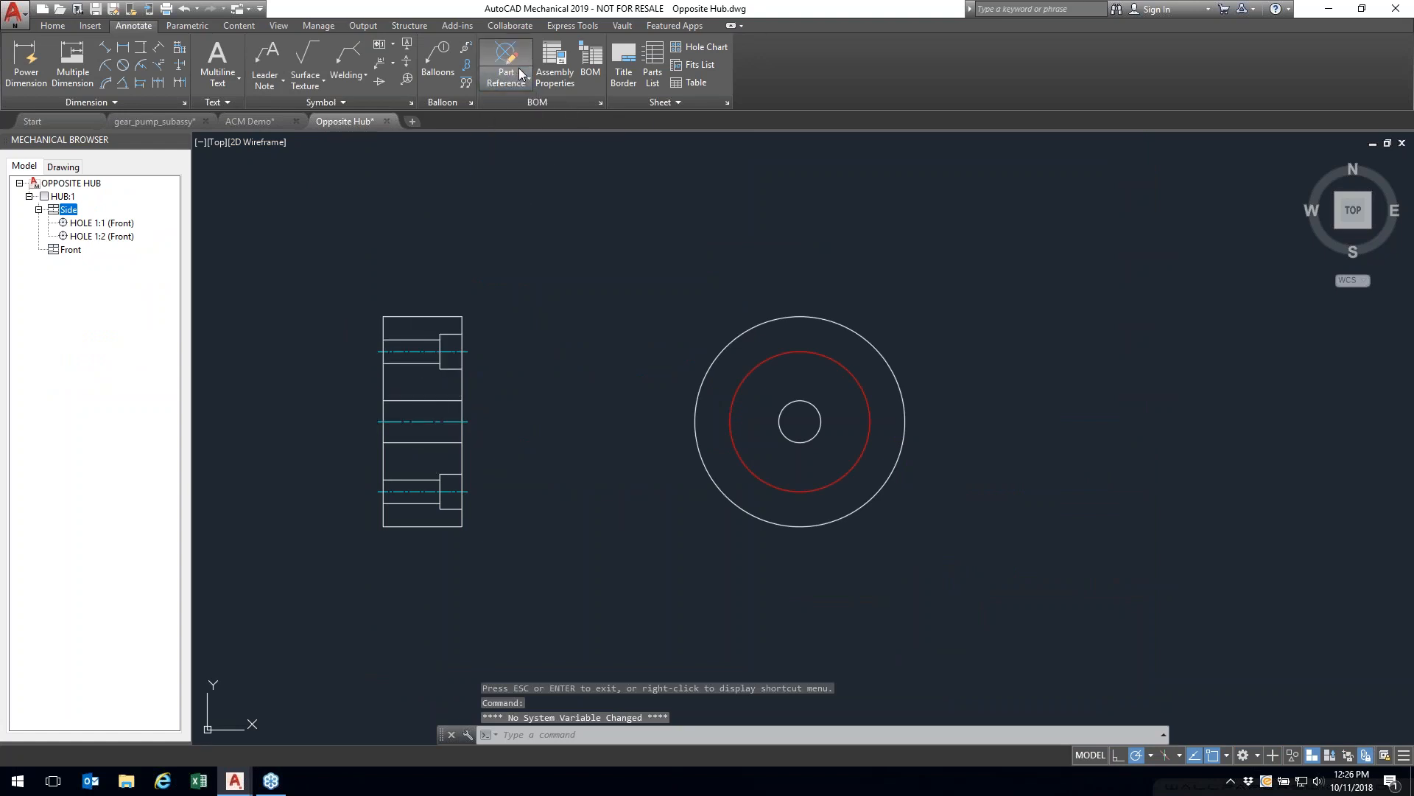
pyautogui.click(516, 78)
pyautogui.click(508, 169)
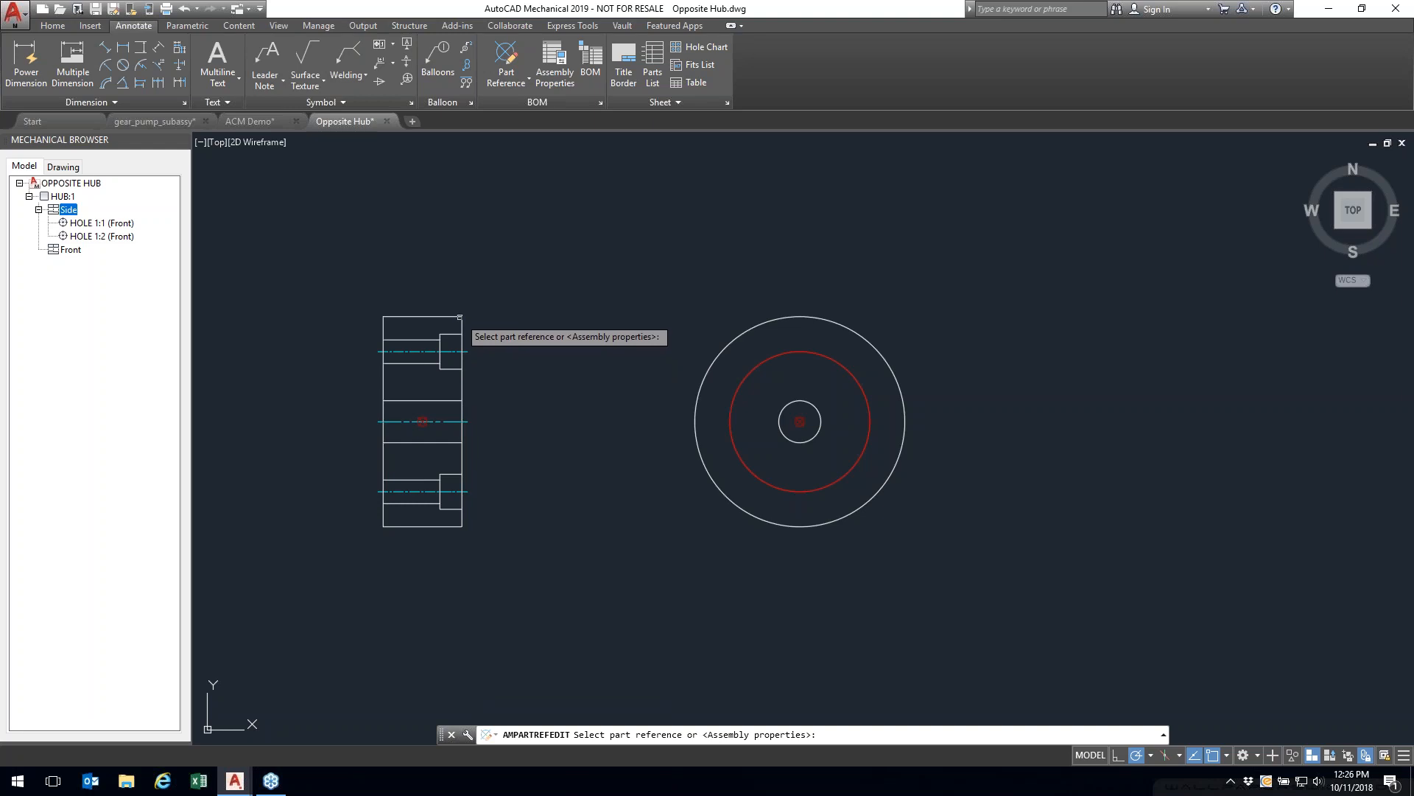
pyautogui.click(460, 316)
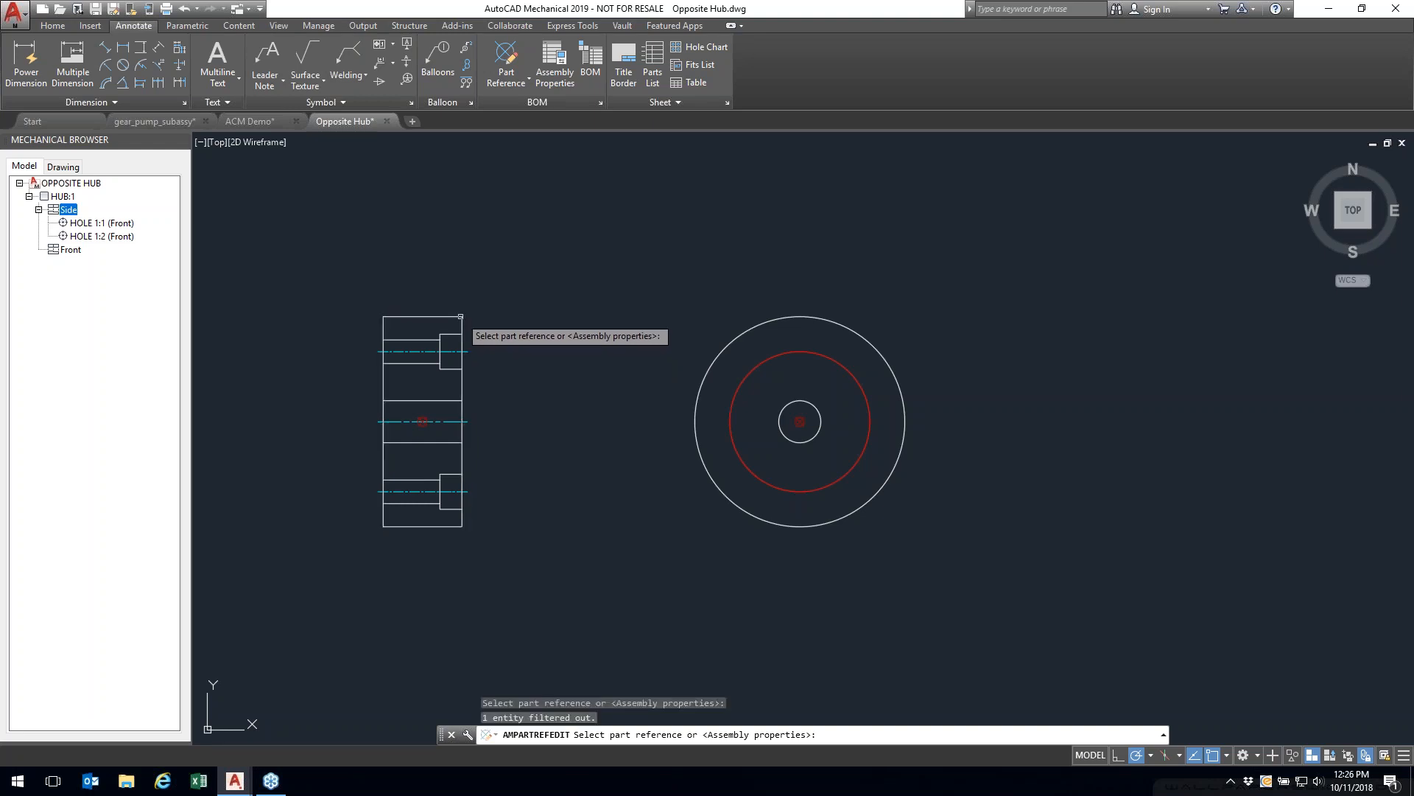
pyautogui.press('Escape')
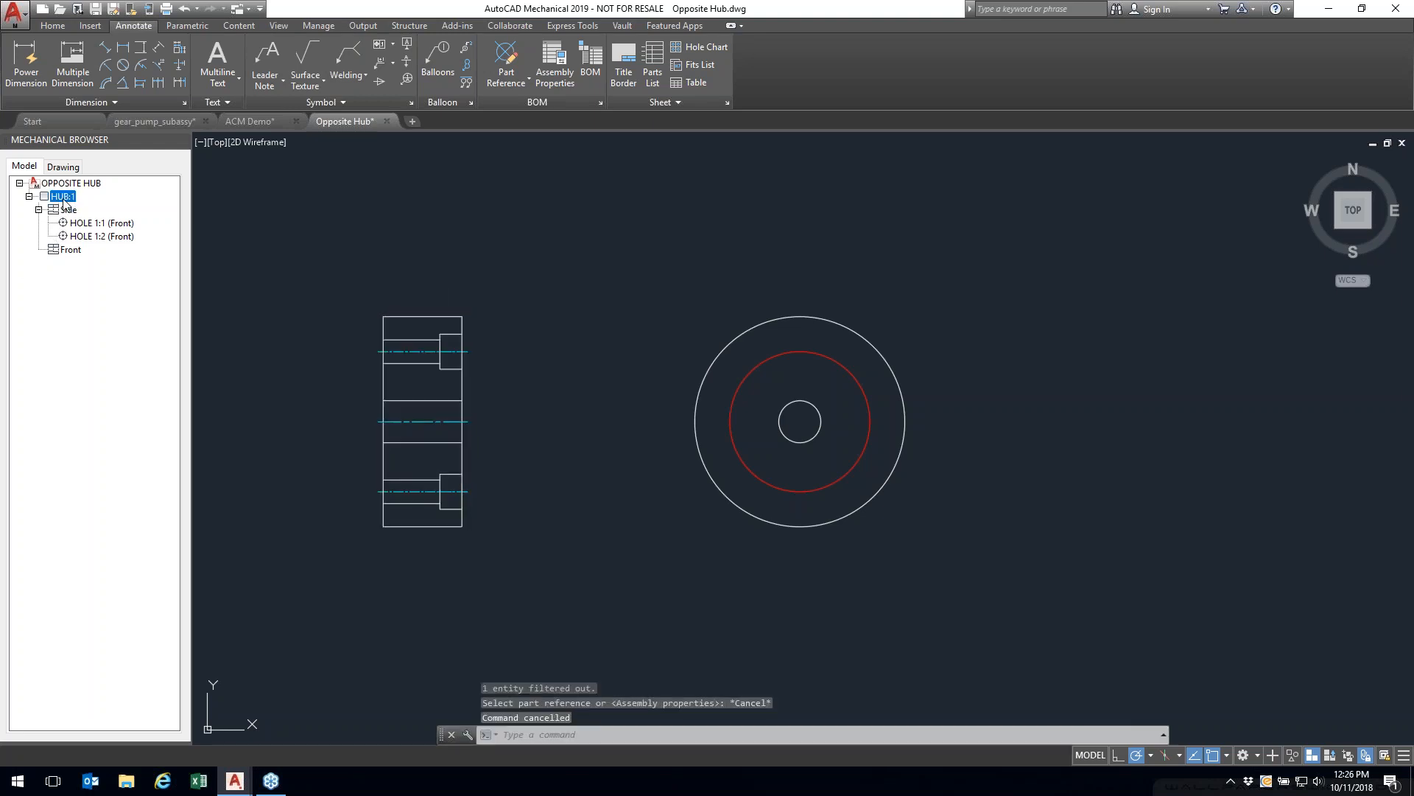
# Step: Check the component properties of HUB:1 in the Opposite Hub structure, including its material and units
pyautogui.rightClick(63, 197)
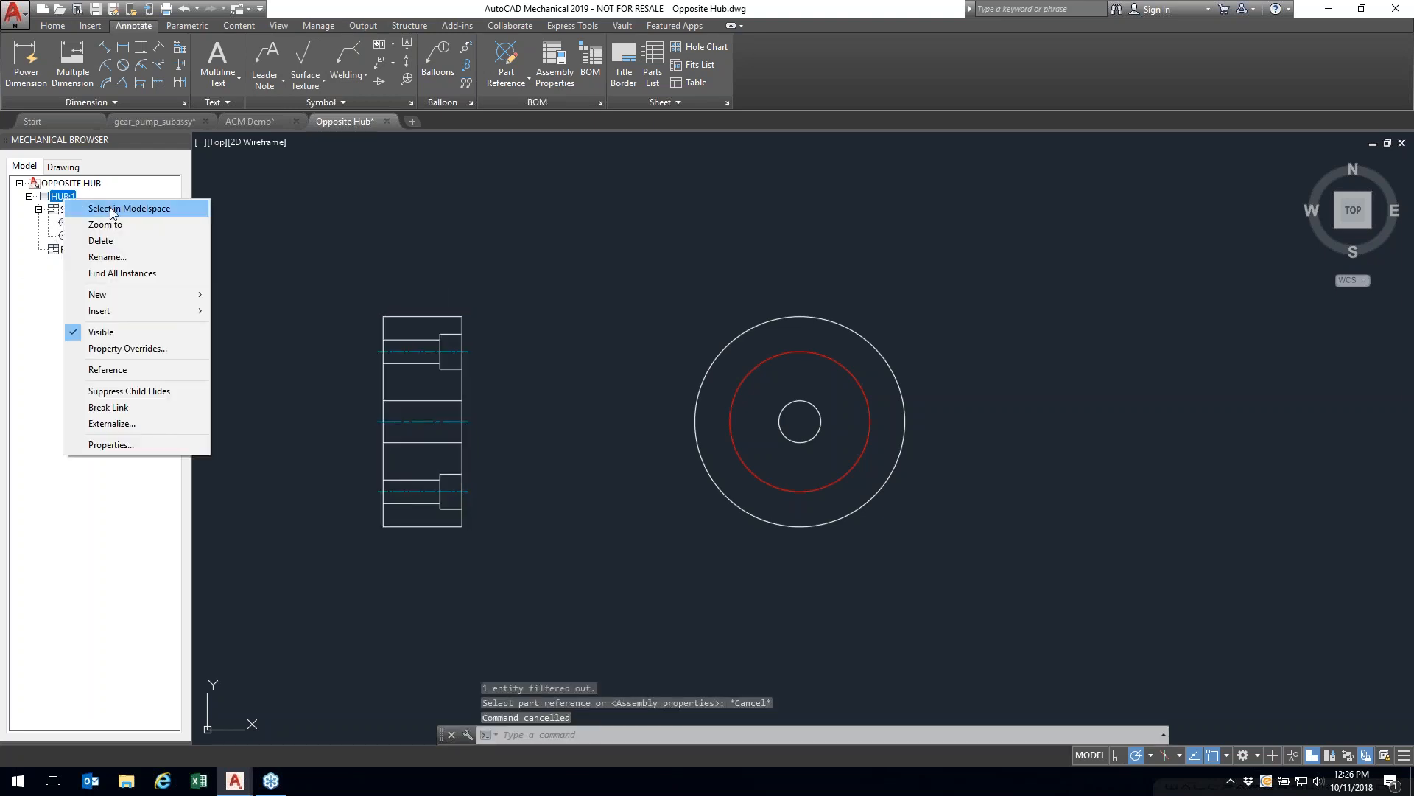
pyautogui.click(110, 445)
pyautogui.click(720, 287)
pyautogui.click(721, 315)
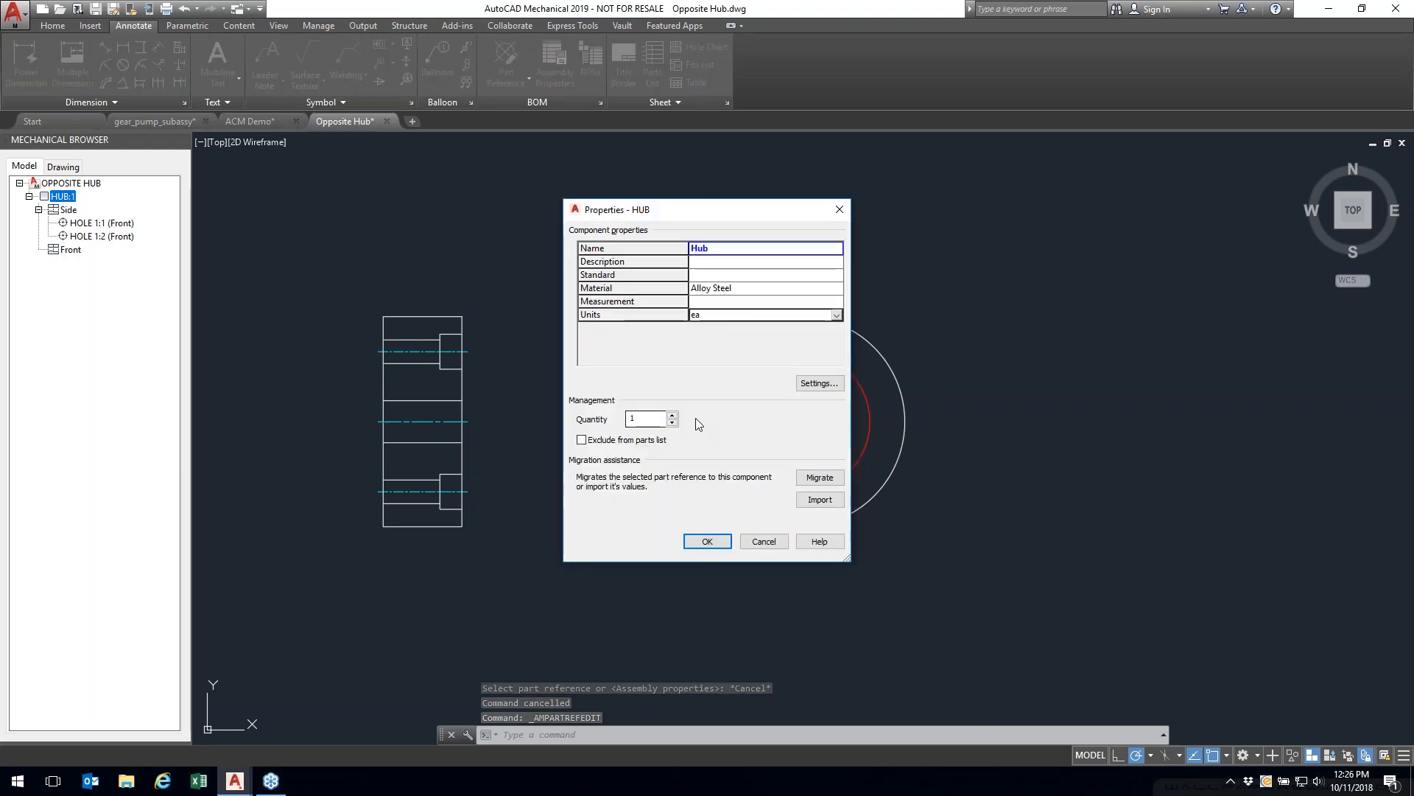
pyautogui.click(707, 541)
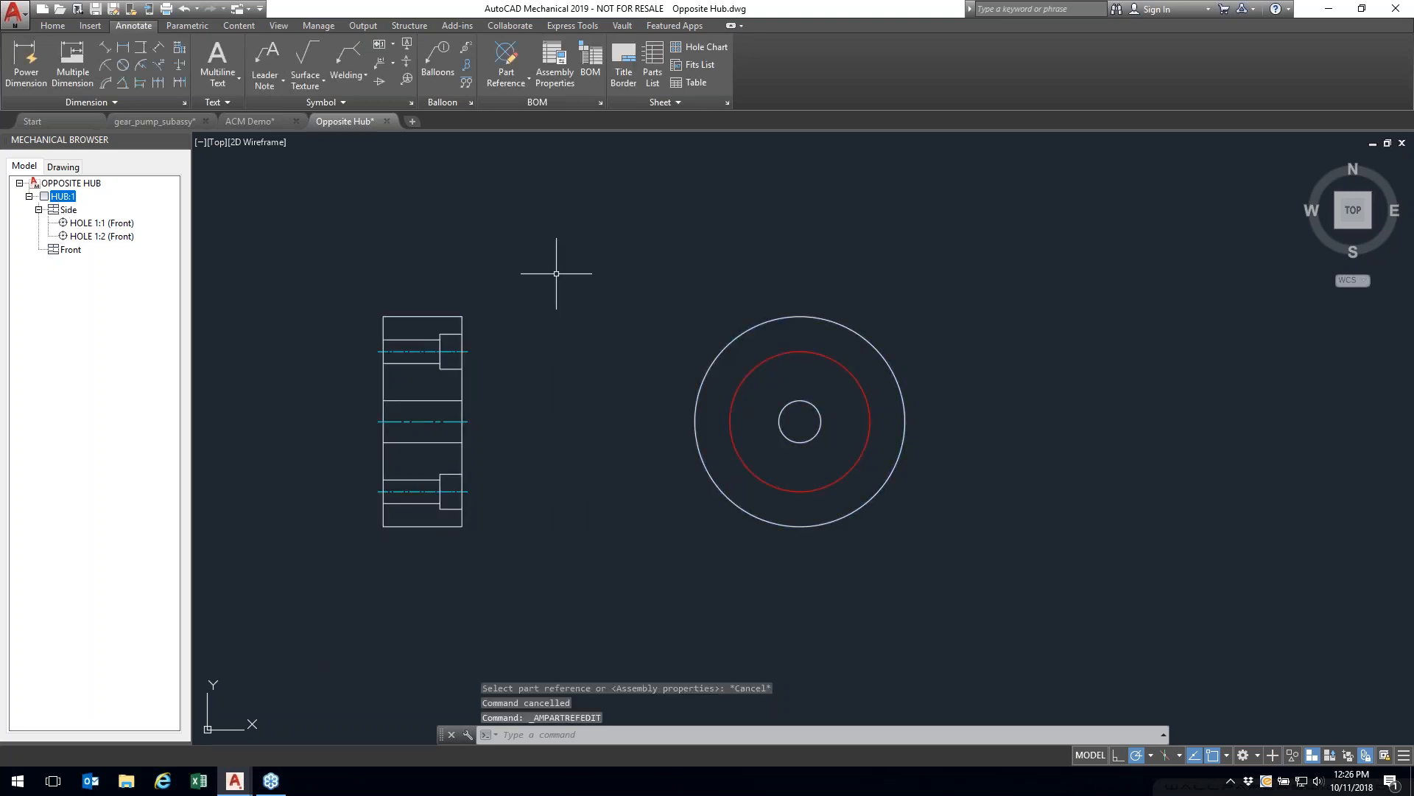
# Step: Check the properties behind the side view's part reference and the options available for the Side component view
pyautogui.click(506, 63)
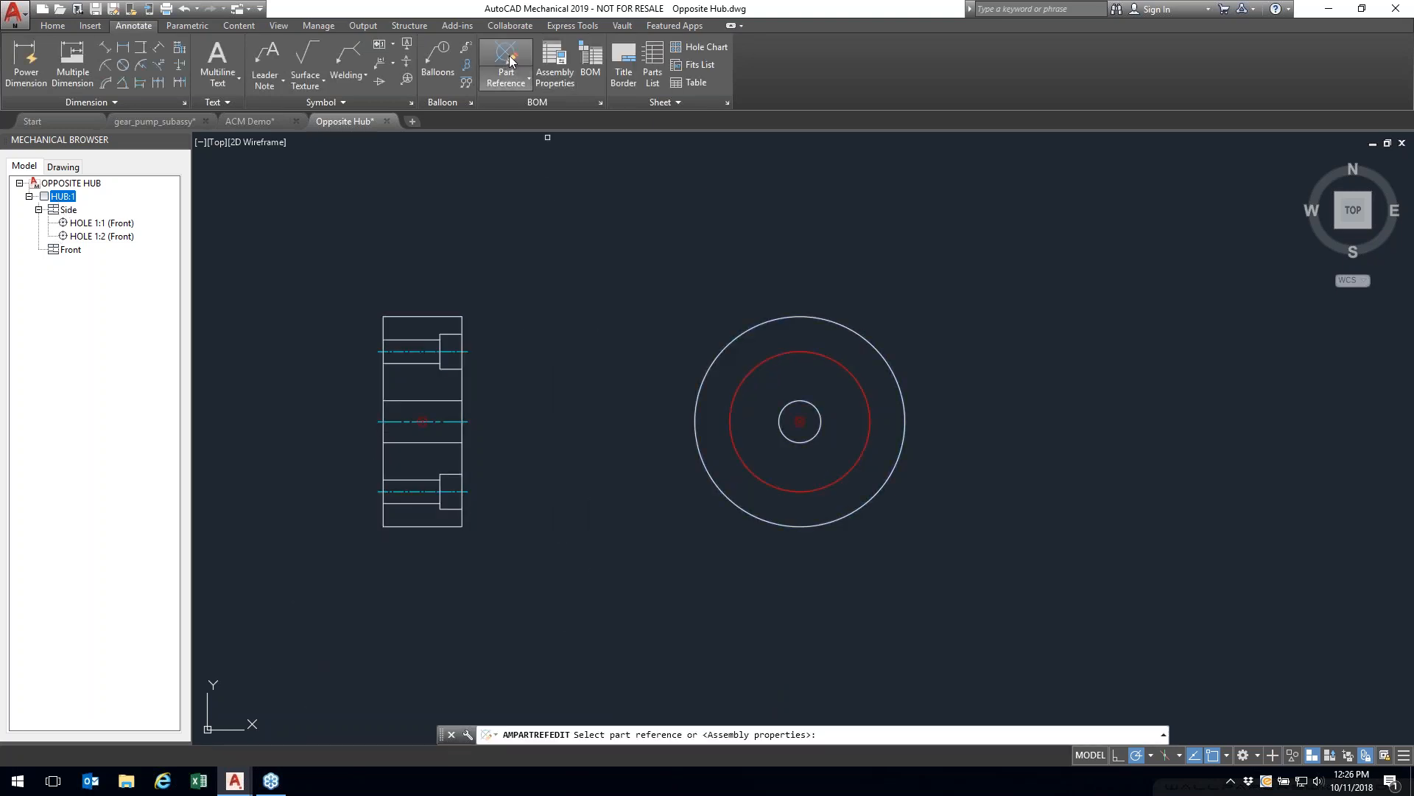
pyautogui.click(423, 421)
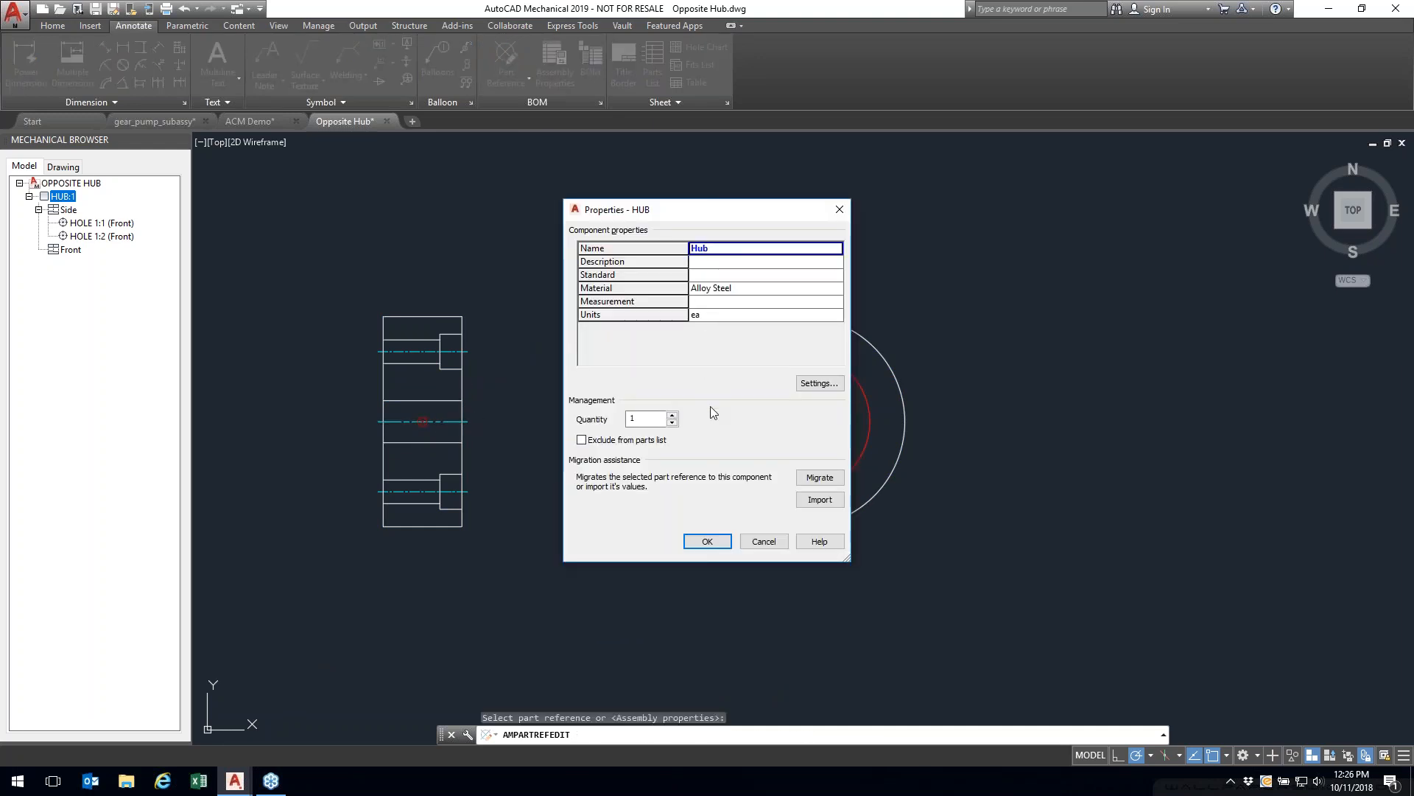
pyautogui.click(707, 540)
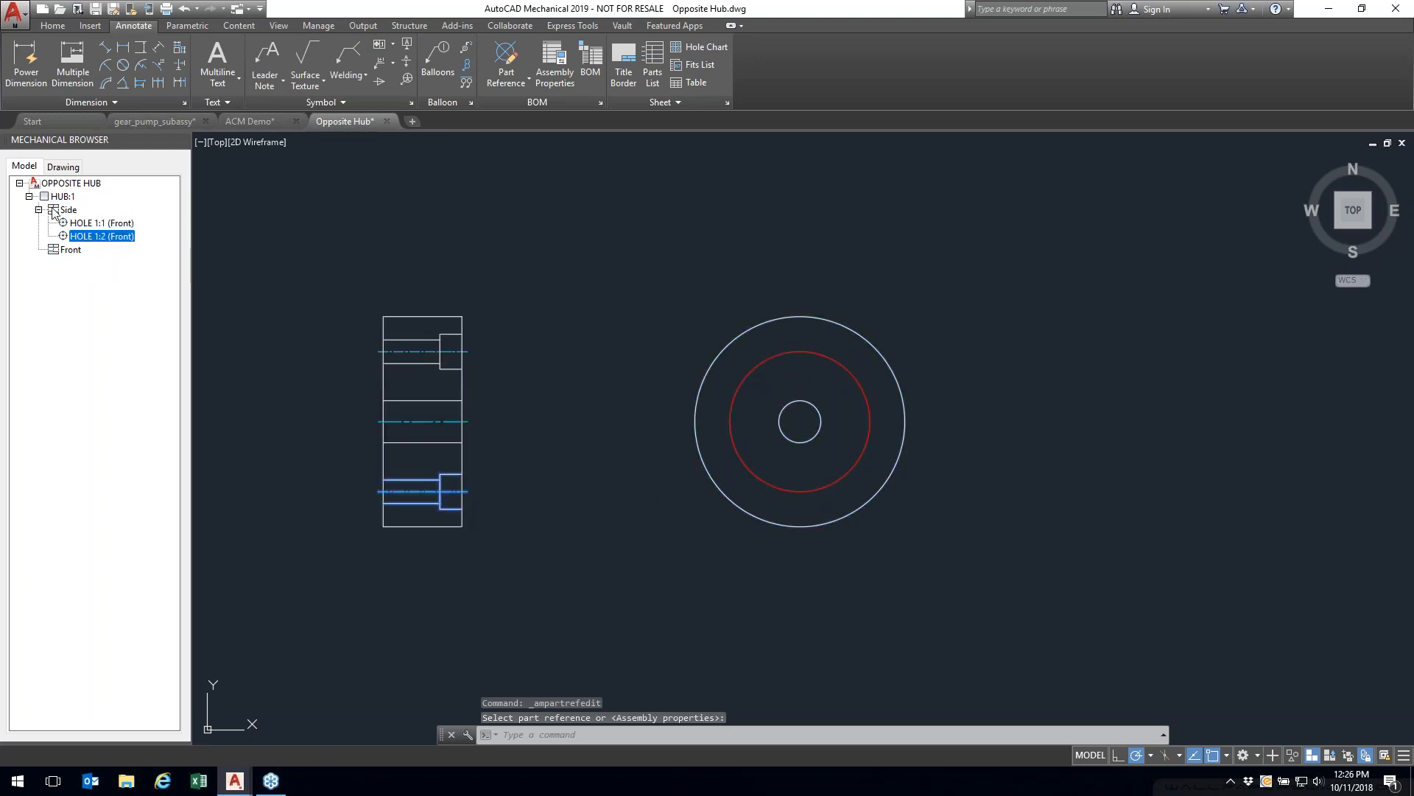
pyautogui.rightClick(74, 211)
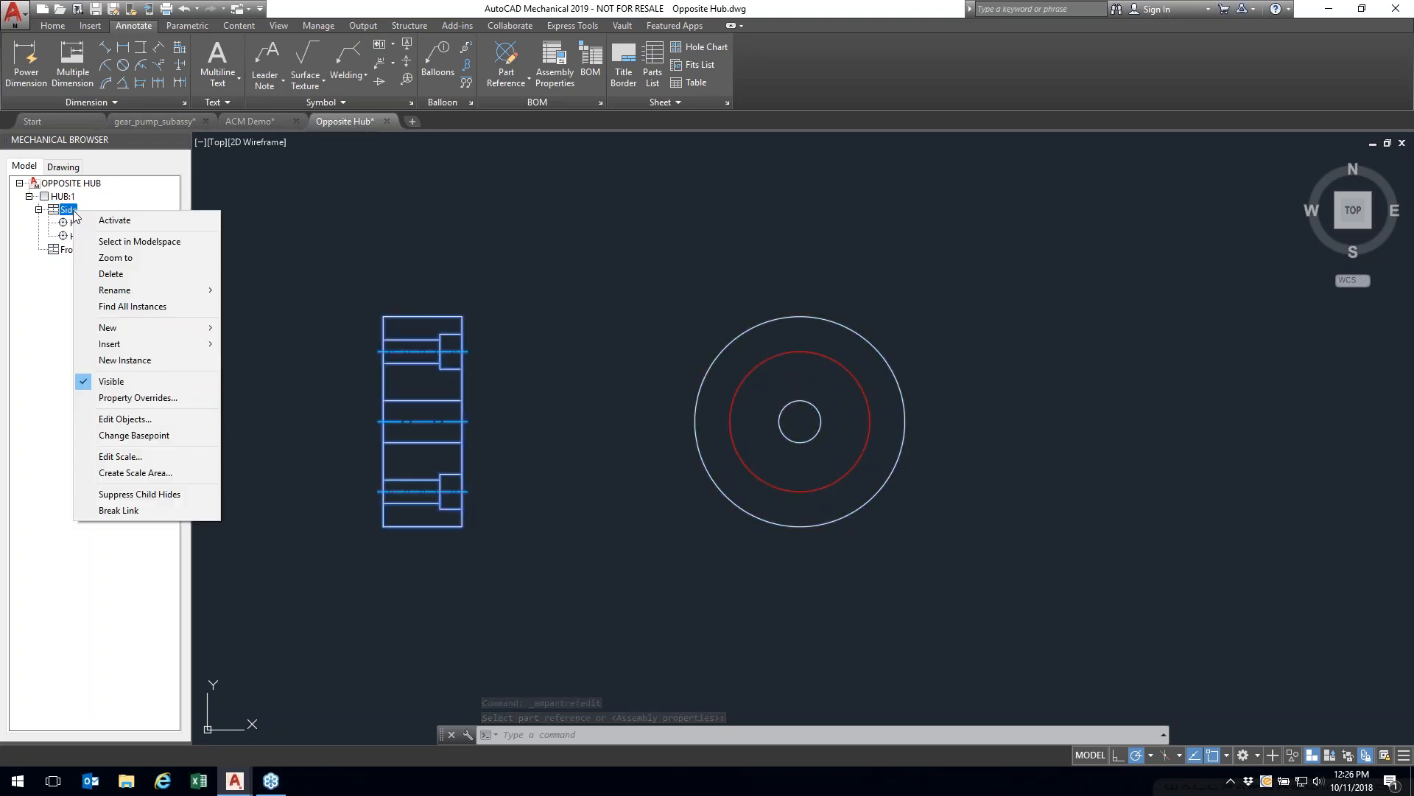
pyautogui.press('Escape')
# Step: Return to the gear_pump_subassy drawing and move HUB:1 out of GEAR_PUMP_SUBASSY:1 to the top level of the structure
pyautogui.click(155, 120)
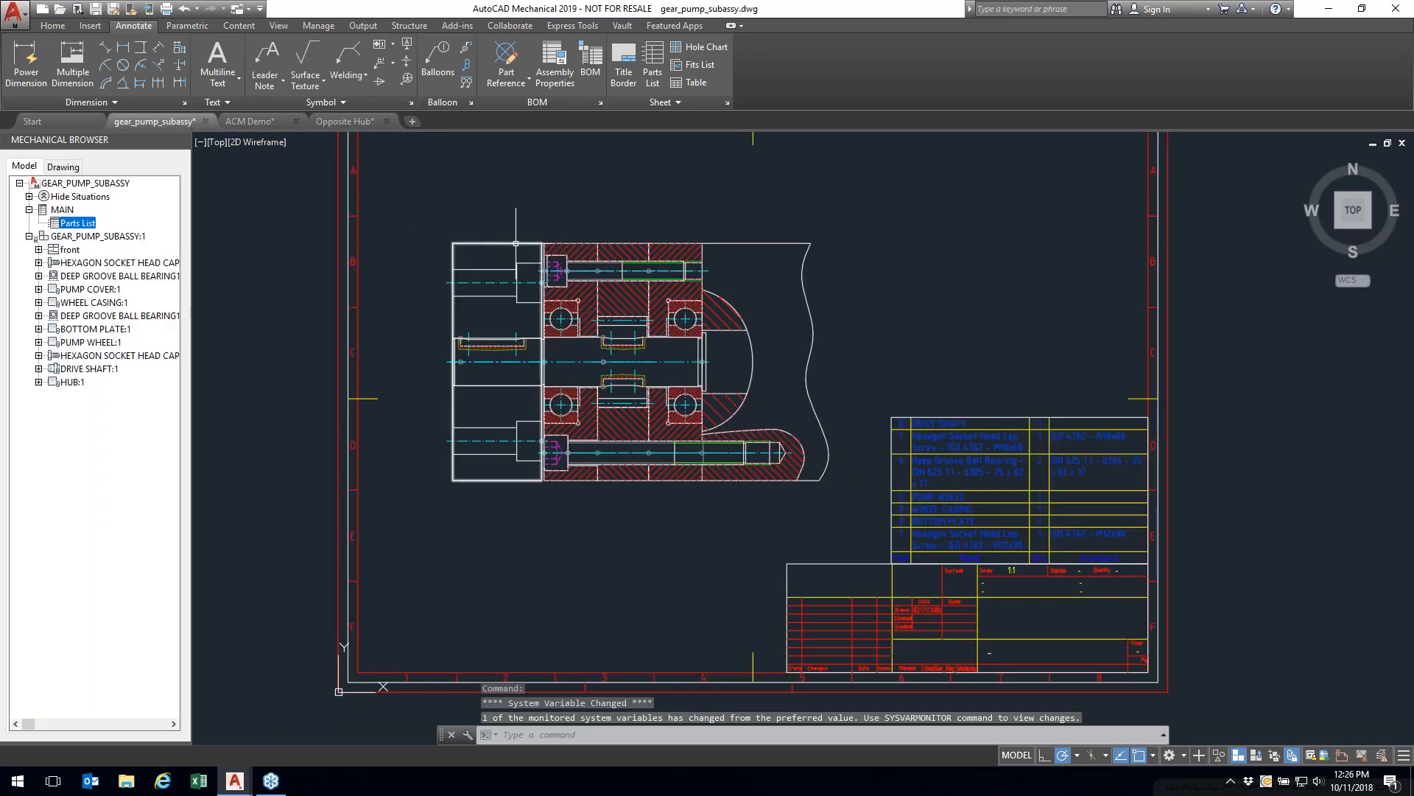
pyautogui.moveTo(70, 384); pyautogui.dragTo(77, 183)
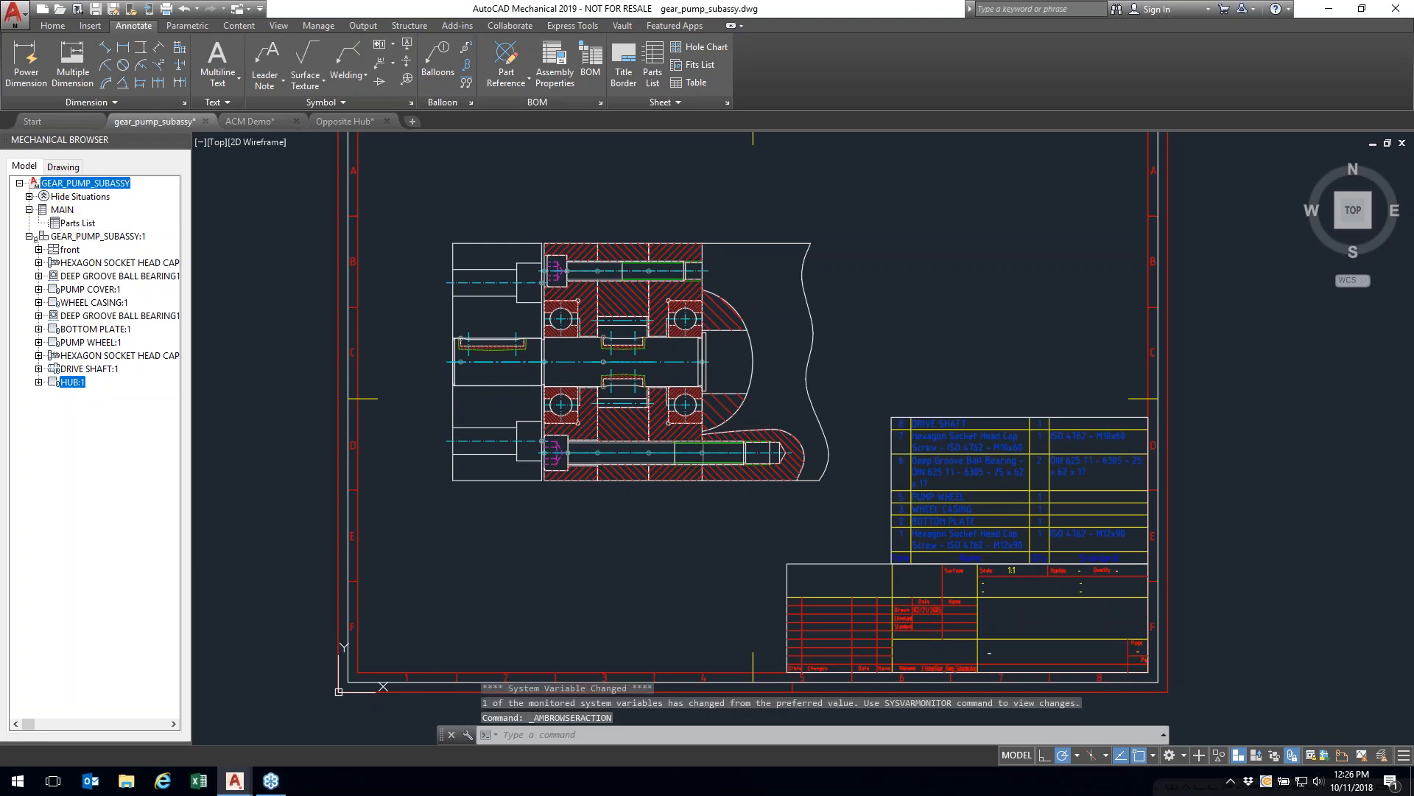
pyautogui.click(62, 382)
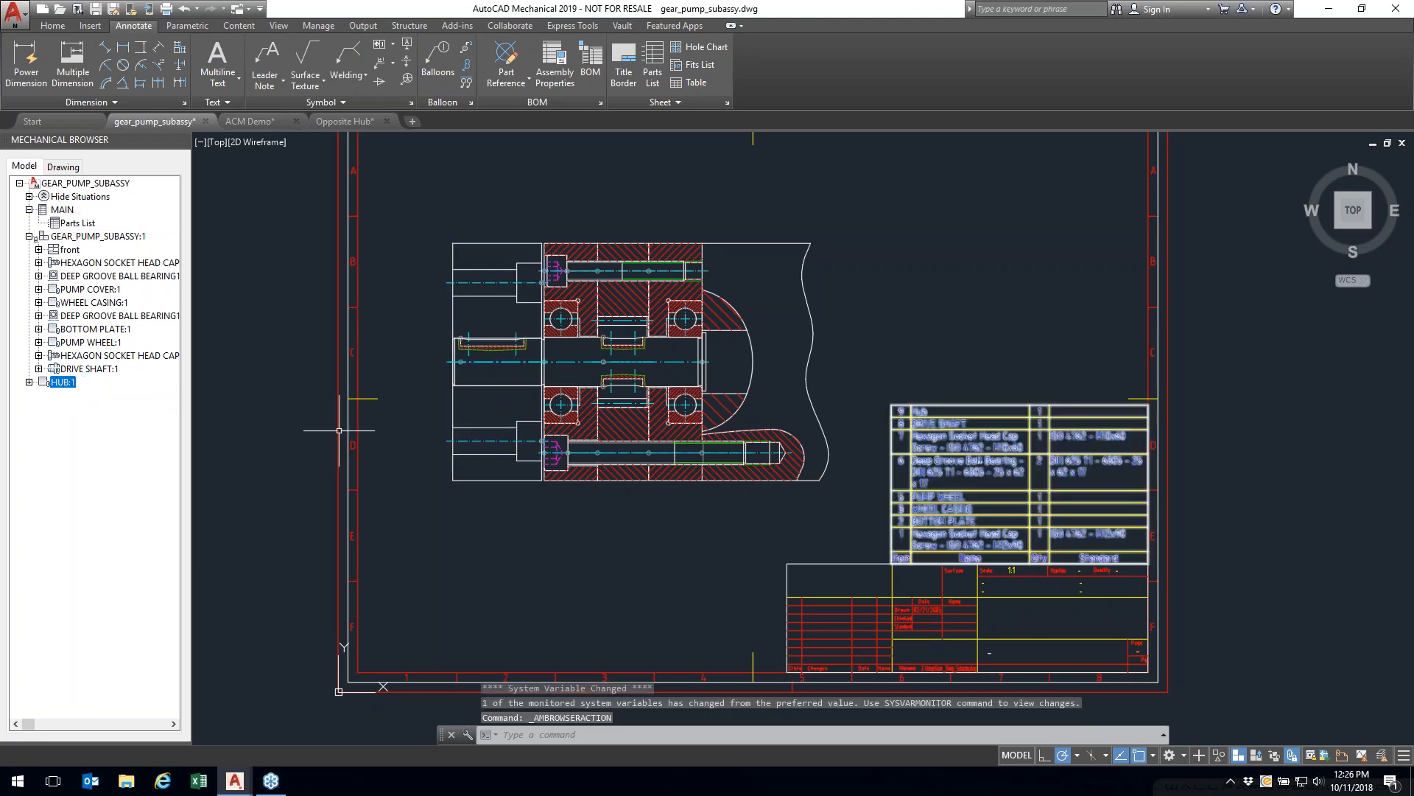
# Step: Compare the GEAR_PUMP_SUBASSY:1 and HUB:1 components in the structure and examine the drawing's parts list for the Hub row
pyautogui.click(82, 237)
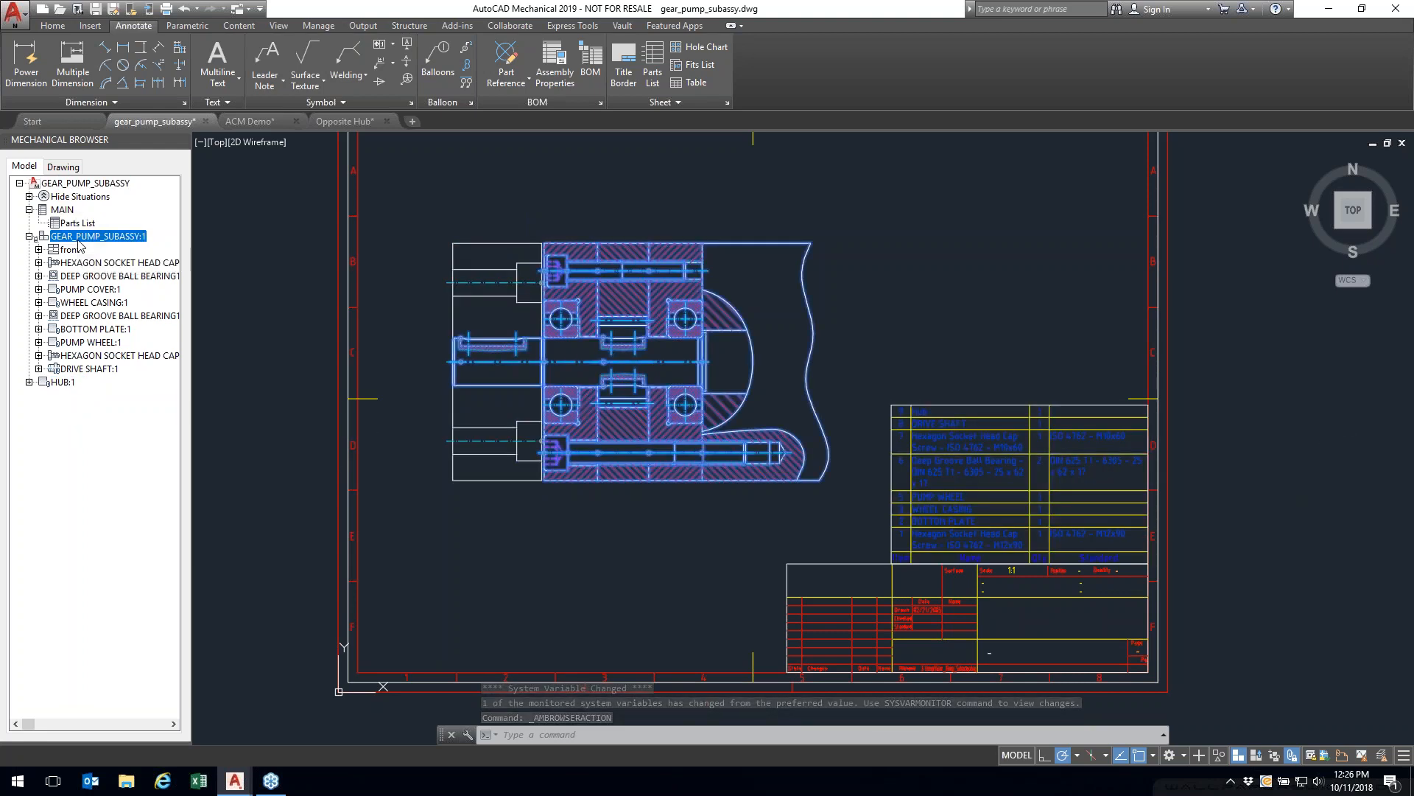
pyautogui.rightClick(87, 239)
pyautogui.click(67, 390)
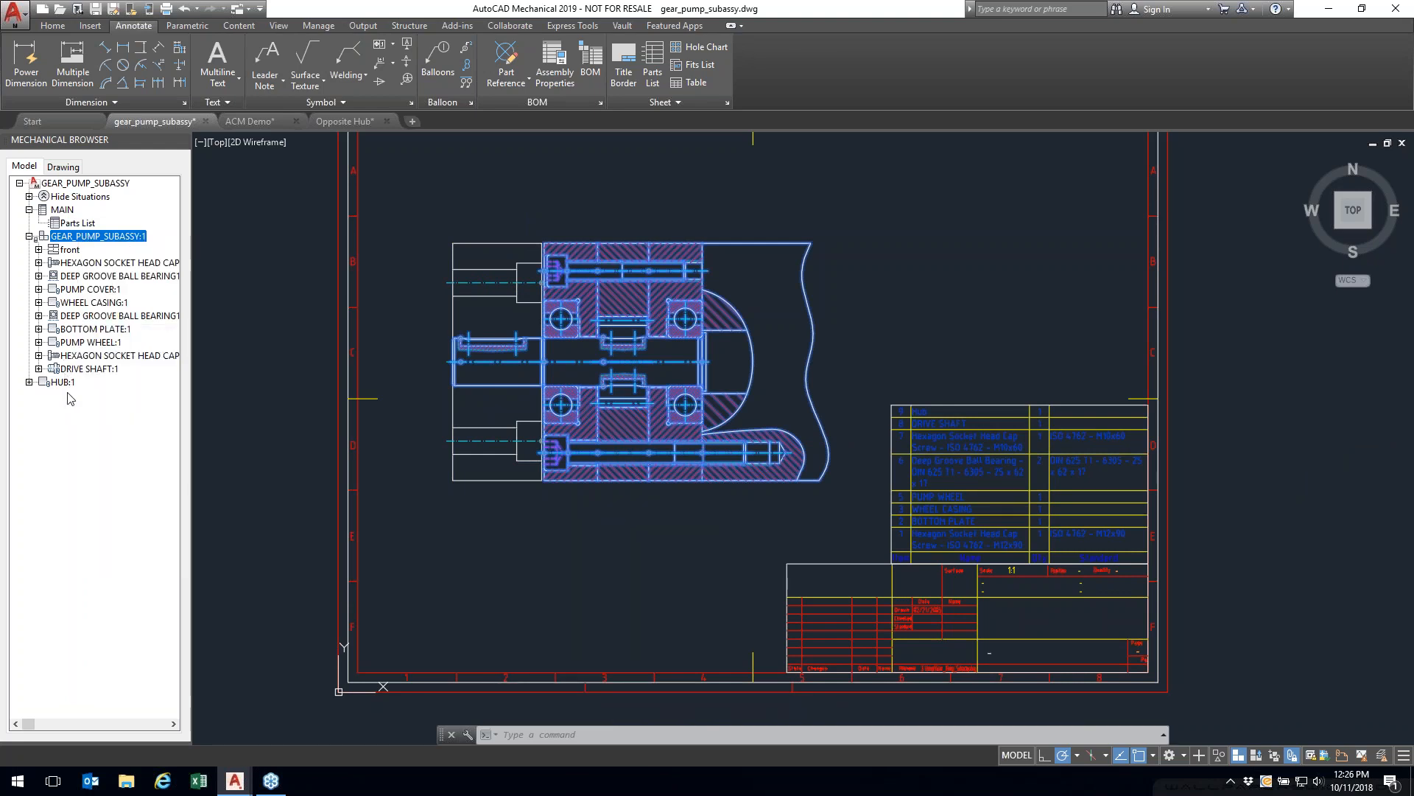
pyautogui.scroll(-3, 1108, 445)
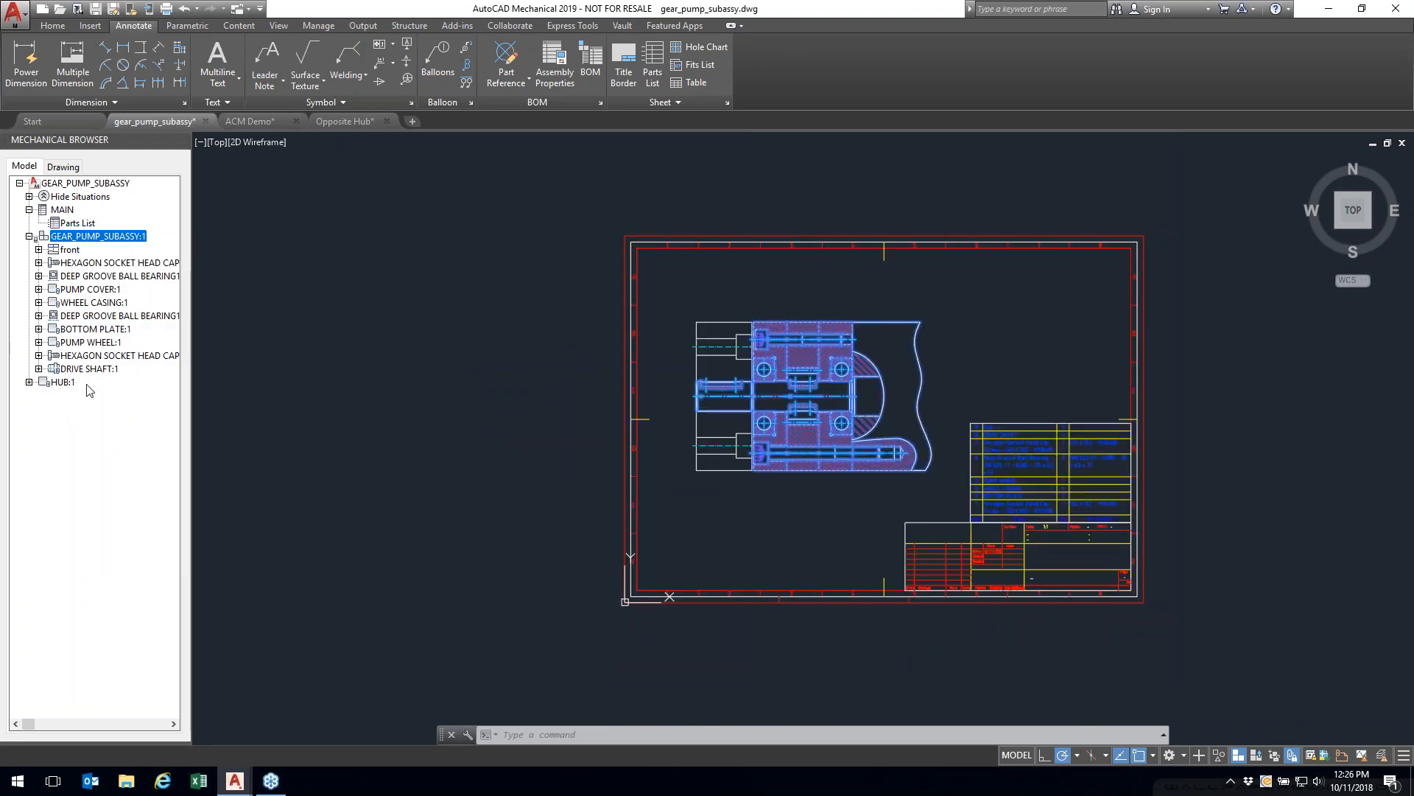
pyautogui.moveTo(806, 502)
pyautogui.mouseDown(button='middle')
pyautogui.moveTo(581, 499)
pyautogui.moveTo(604, 574)
pyautogui.mouseUp(button='middle')
pyautogui.scroll(2, 584, 493)
pyautogui.click(64, 382)
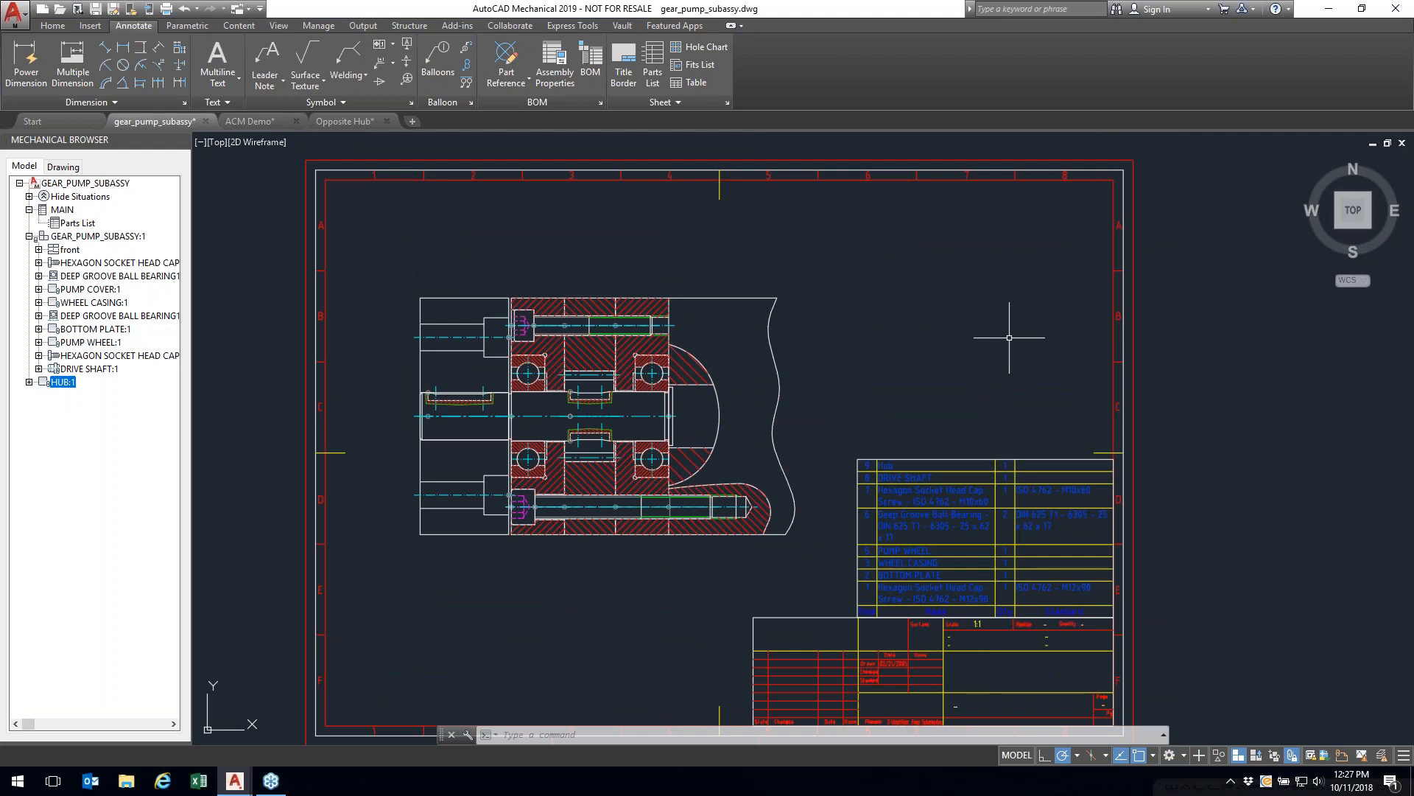
pyautogui.scroll(-1, 957, 499)
pyautogui.scroll(3, 957, 500)
pyautogui.moveTo(970, 422); pyautogui.dragTo(812, 391, button='middle')
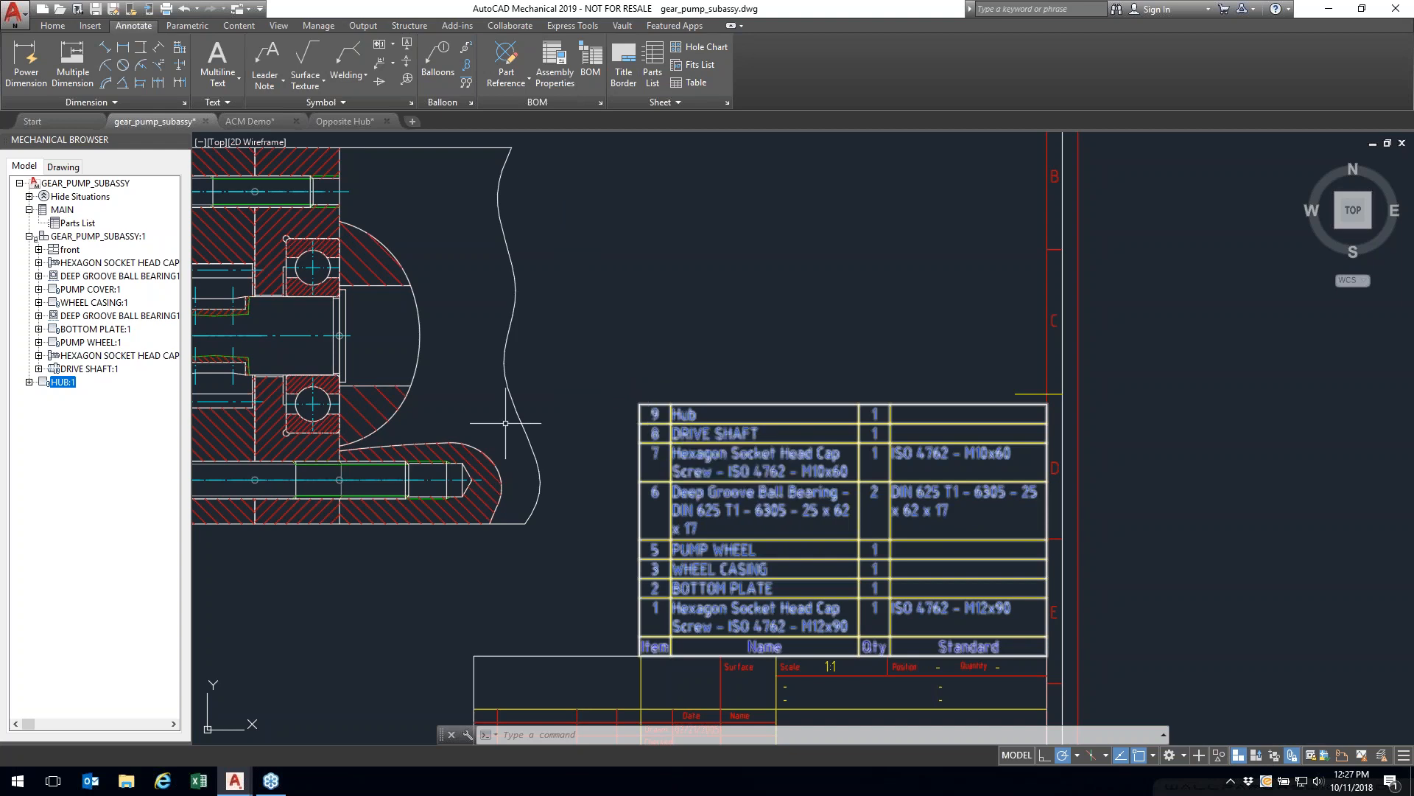
pyautogui.moveTo(569, 442)
pyautogui.mouseDown(button='middle')
pyautogui.moveTo(942, 507)
pyautogui.moveTo(888, 457)
pyautogui.mouseUp(button='middle')
pyautogui.scroll(-2, 971, 512)
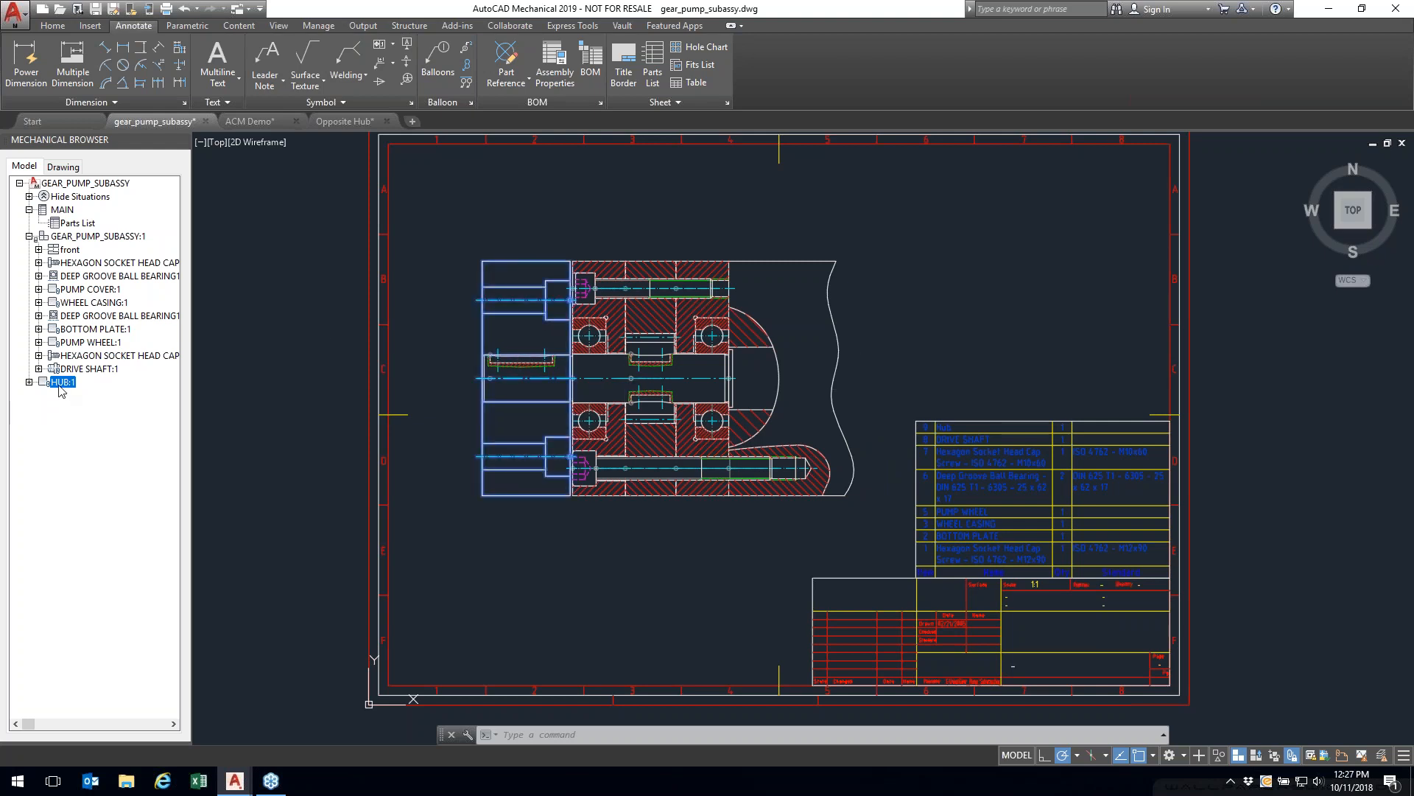
# Step: Inspect the Side view and holes nested under HUB:1 in the structure, then collapse the component again
pyautogui.click(29, 383)
pyautogui.click(39, 396)
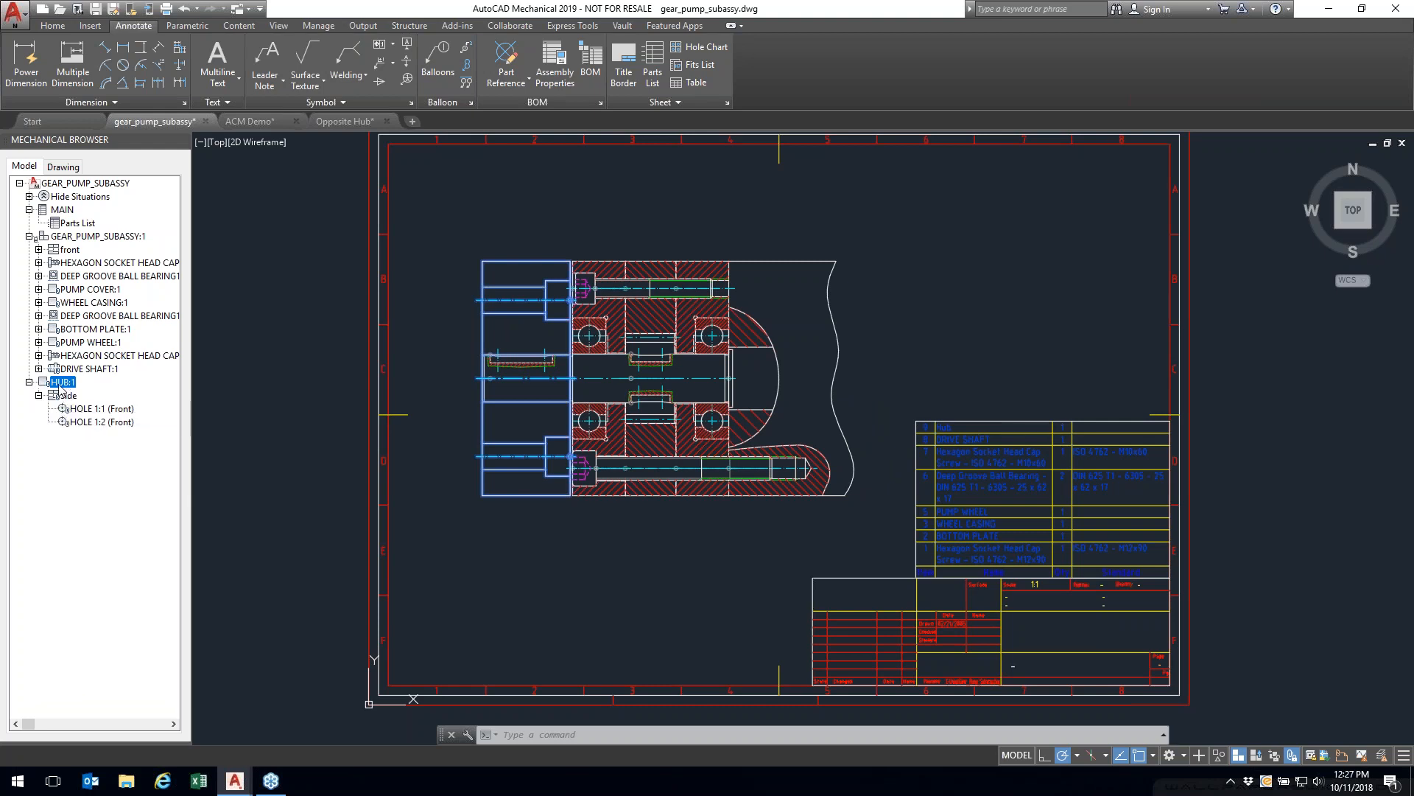
pyautogui.click(29, 382)
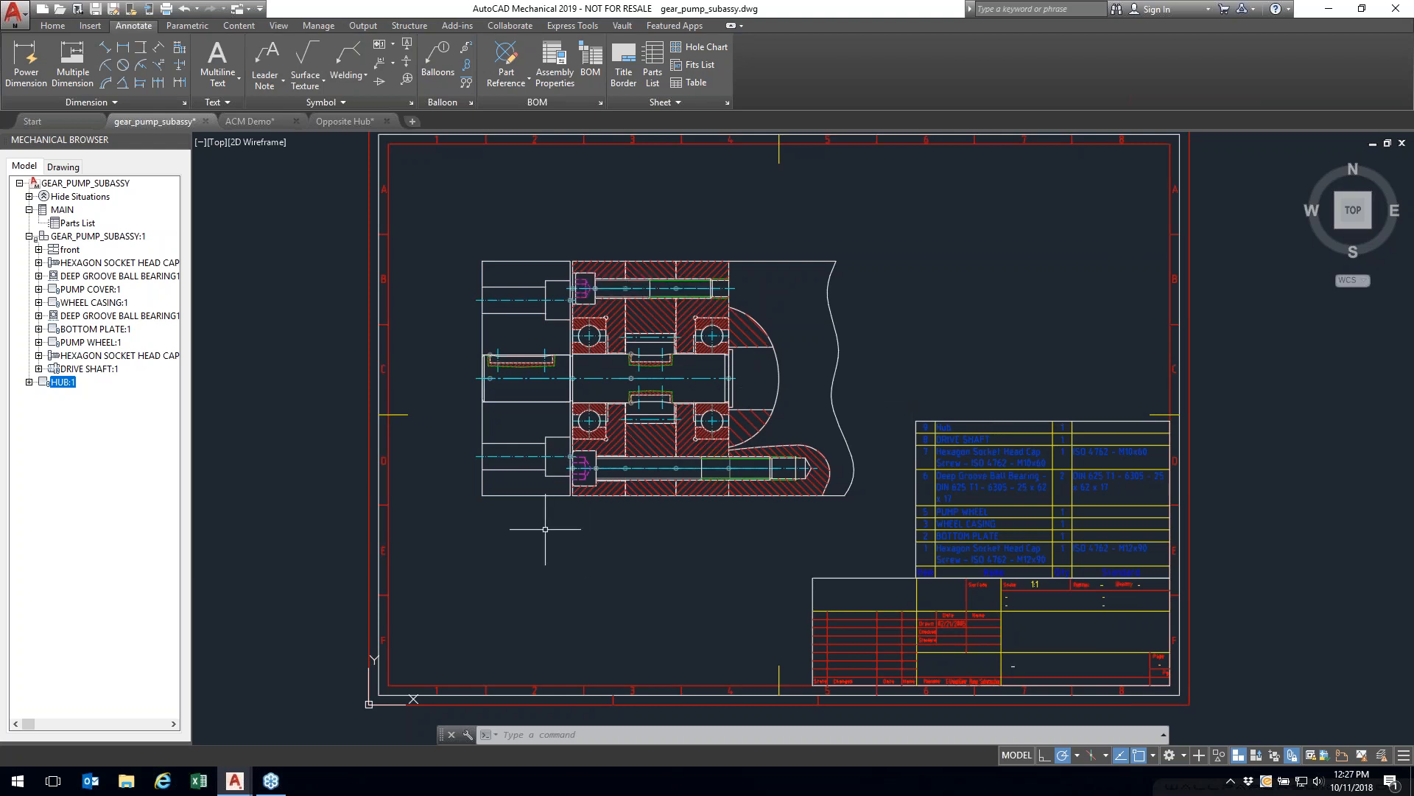
pyautogui.moveTo(558, 554); pyautogui.dragTo(521, 577, button='middle')
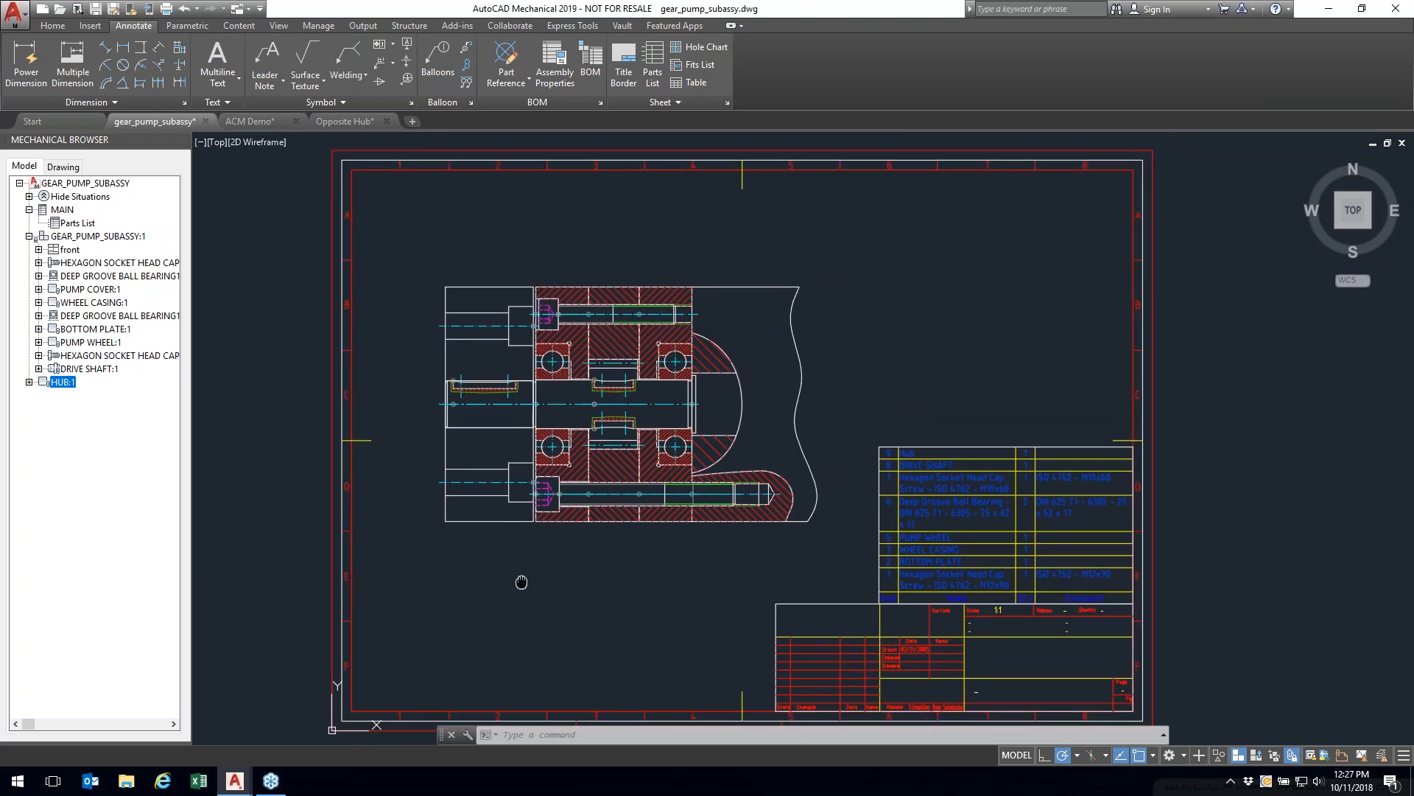
# Step: Switch to the ACM Demo drawing and change the workspace from Structure to Mechanical
pyautogui.click(250, 122)
pyautogui.moveTo(785, 372)
pyautogui.mouseDown(button='middle')
pyautogui.moveTo(720, 499)
pyautogui.moveTo(714, 587)
pyautogui.moveTo(707, 398)
pyautogui.mouseUp(button='middle')
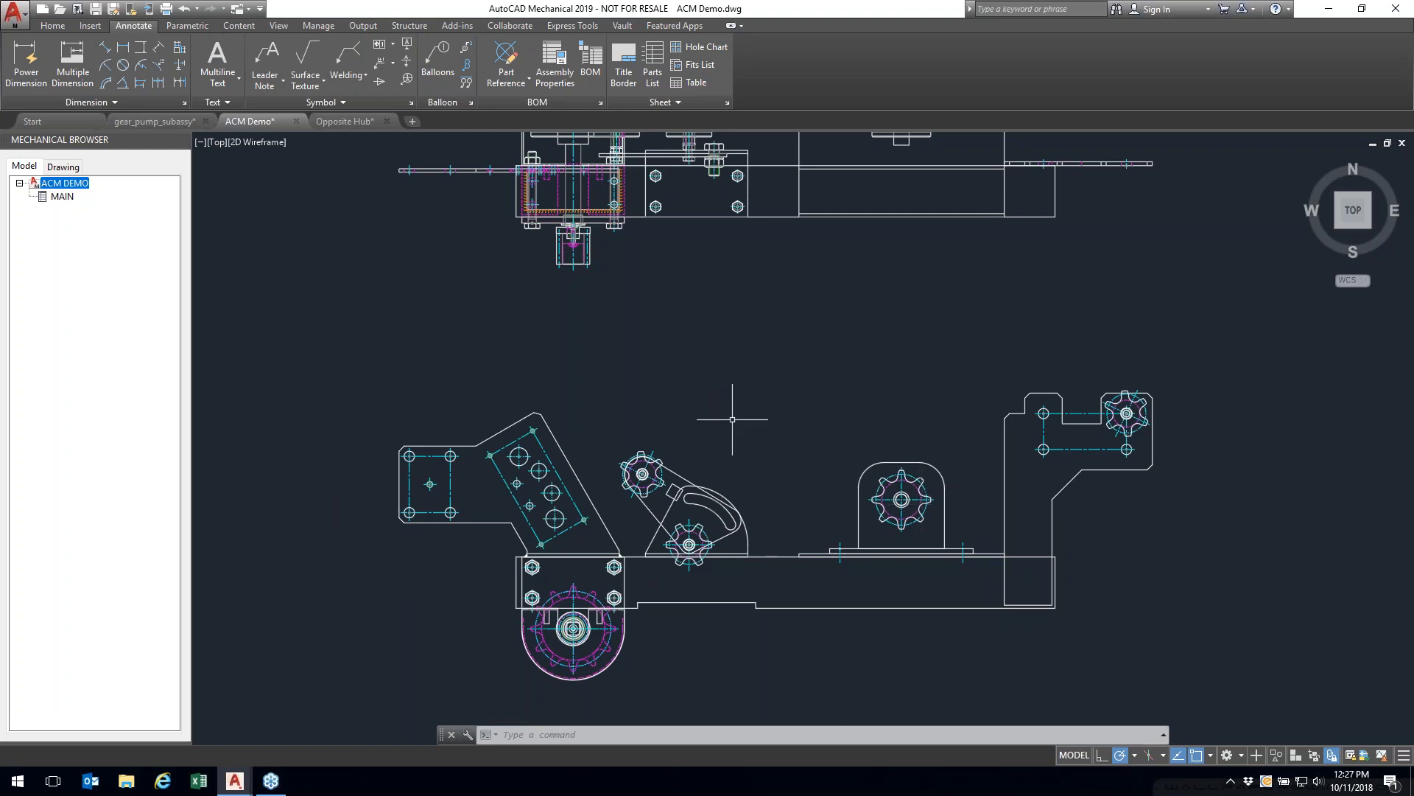
pyautogui.moveTo(755, 442); pyautogui.dragTo(783, 393, button='middle')
pyautogui.moveTo(774, 329); pyautogui.dragTo(739, 505, button='middle')
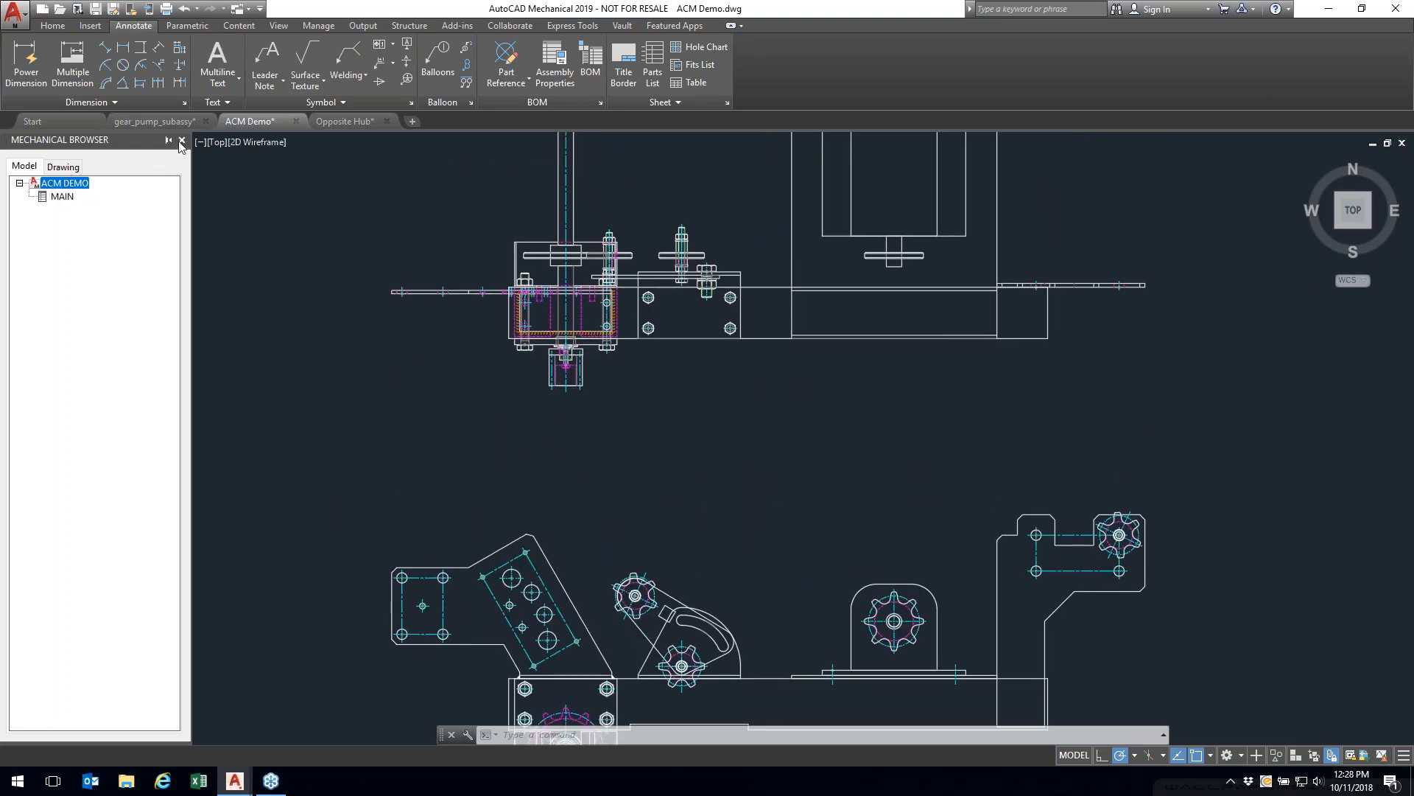
pyautogui.click(1238, 759)
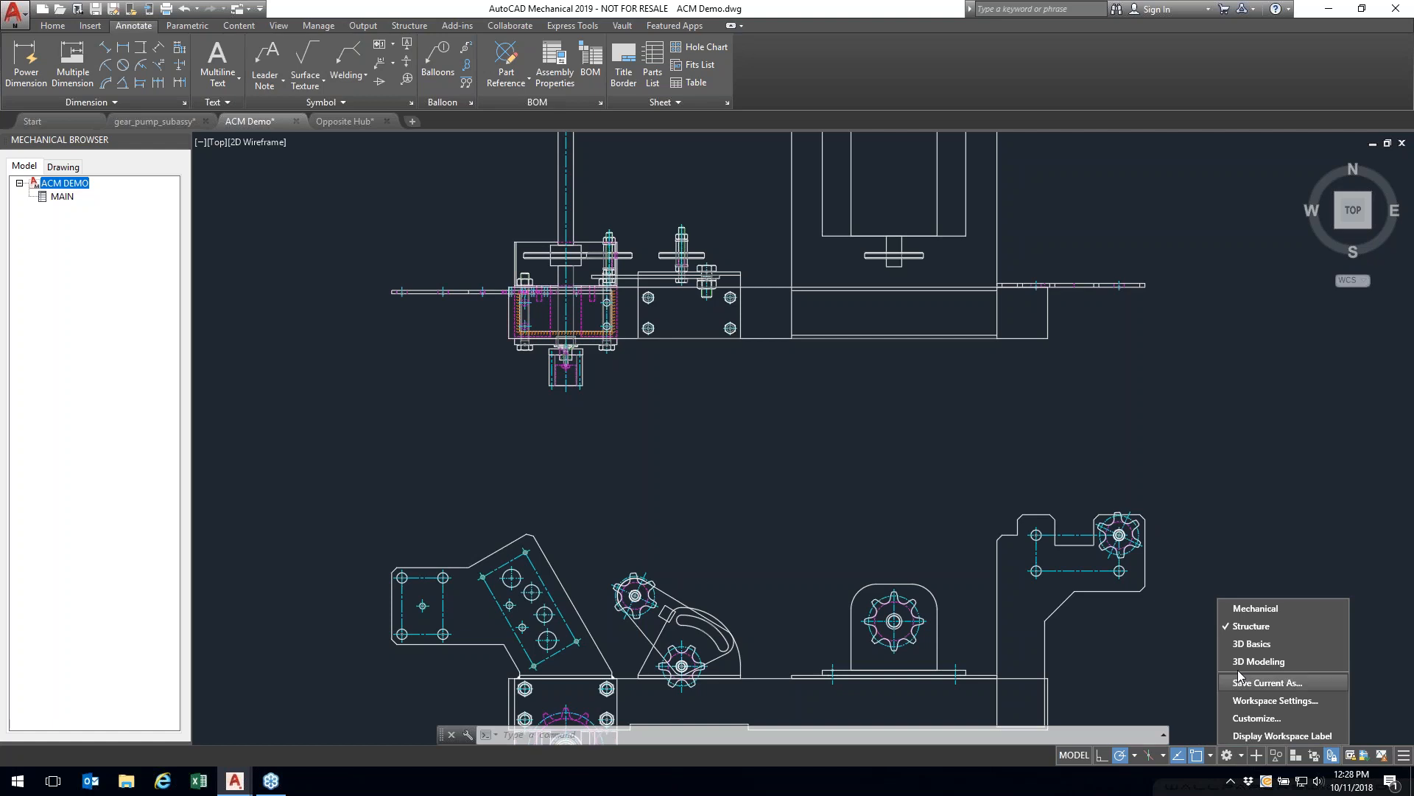
pyautogui.click(1244, 609)
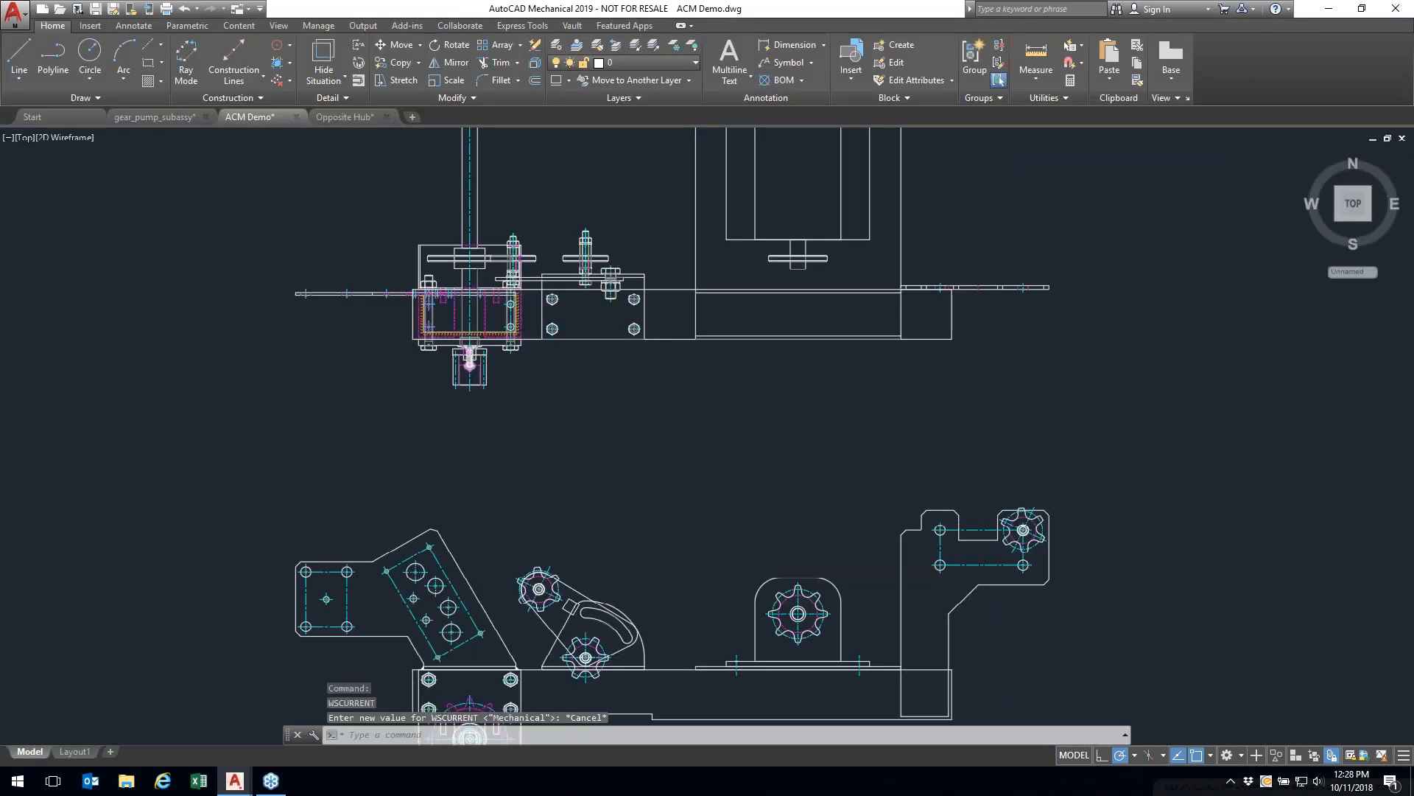
# Step: Look over the front and top views of the ACM Demo assembly, examining where its parts overlap
pyautogui.moveTo(625, 513)
pyautogui.mouseDown(button='middle')
pyautogui.moveTo(663, 332)
pyautogui.moveTo(660, 359)
pyautogui.mouseUp(button='middle')
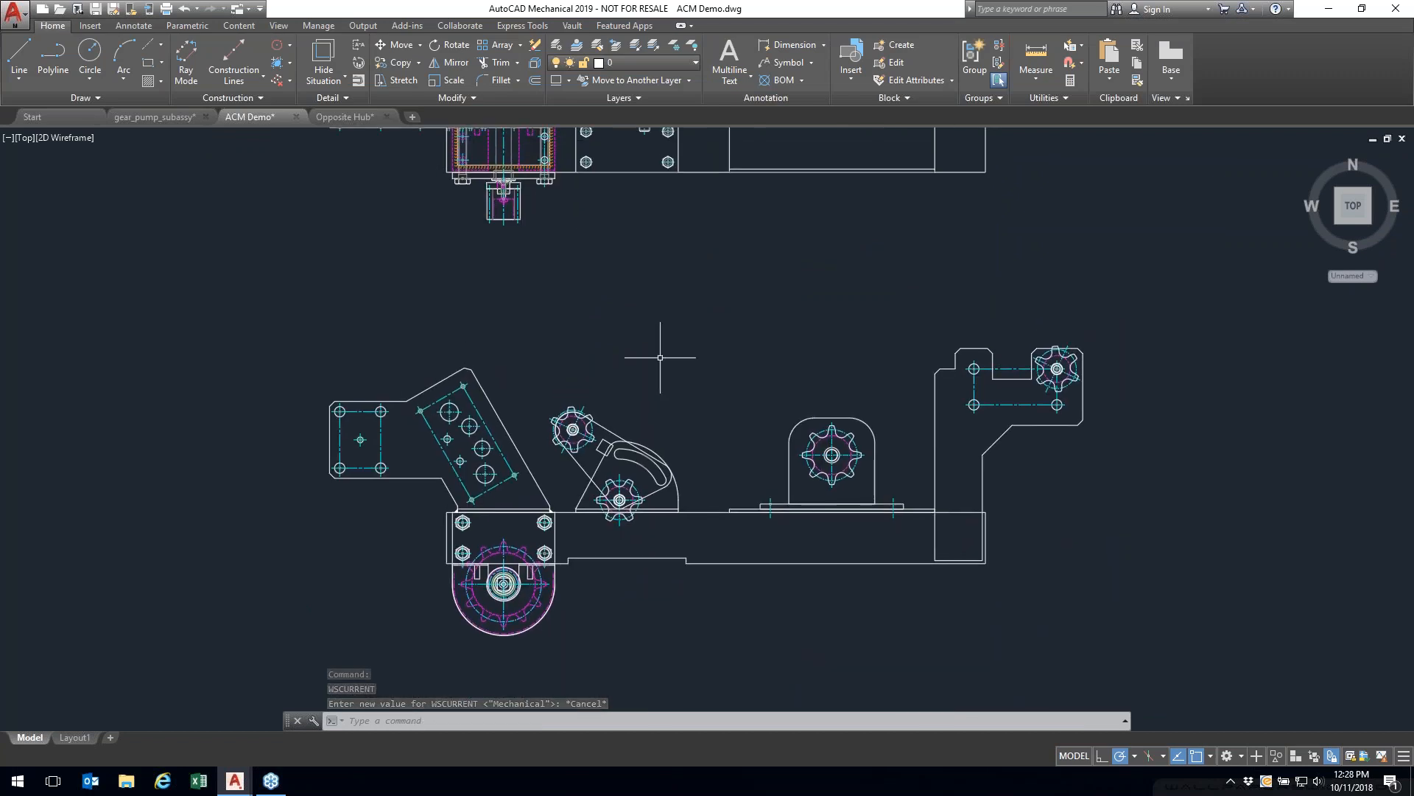
pyautogui.scroll(-4, 613, 451)
pyautogui.scroll(4, 616, 431)
pyautogui.moveTo(619, 385); pyautogui.dragTo(615, 460, button='middle')
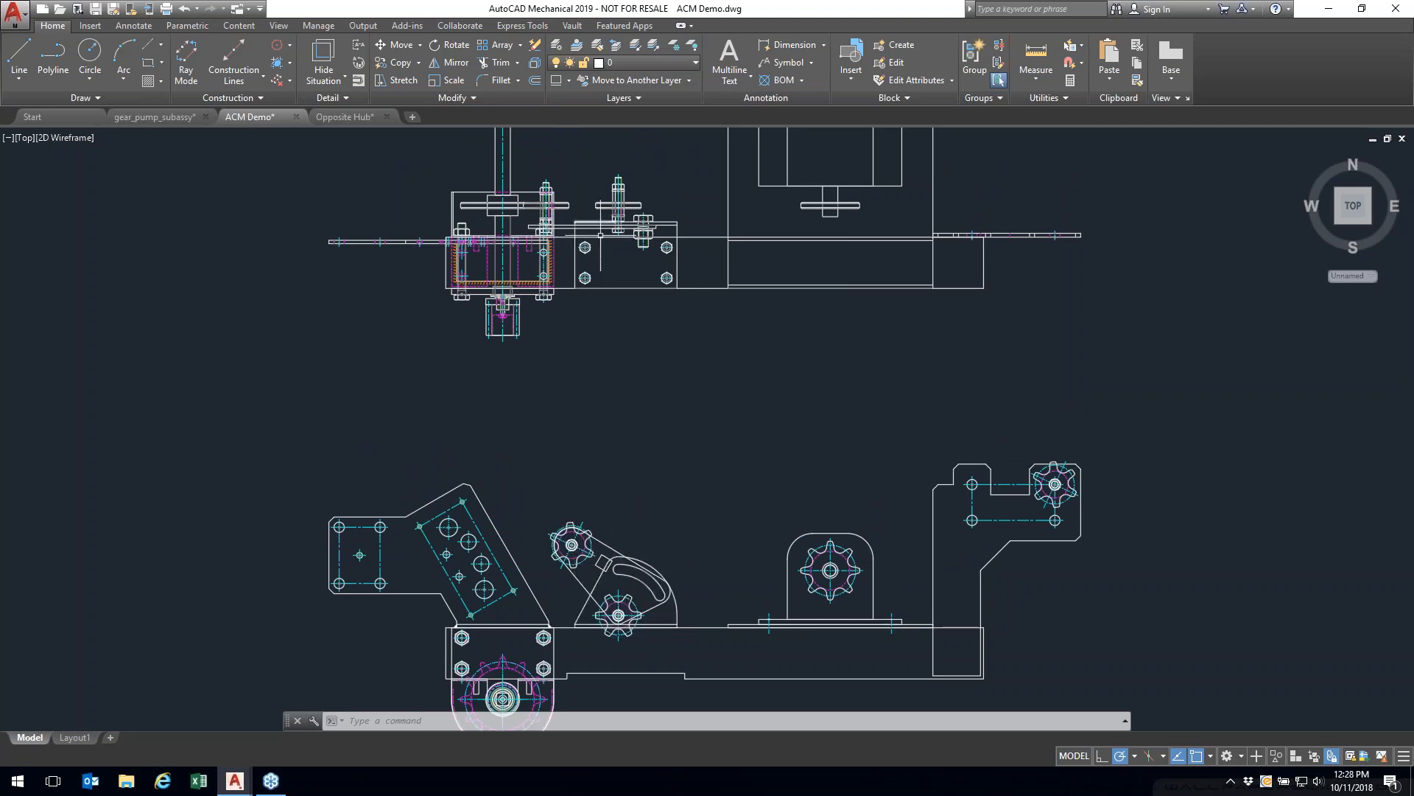
pyautogui.moveTo(688, 464)
pyautogui.mouseDown(button='middle')
pyautogui.moveTo(758, 300)
pyautogui.moveTo(704, 679)
pyautogui.moveTo(709, 638)
pyautogui.mouseUp(button='middle')
pyautogui.scroll(-2, 705, 471)
pyautogui.scroll(2, 705, 472)
pyautogui.scroll(2, 758, 300)
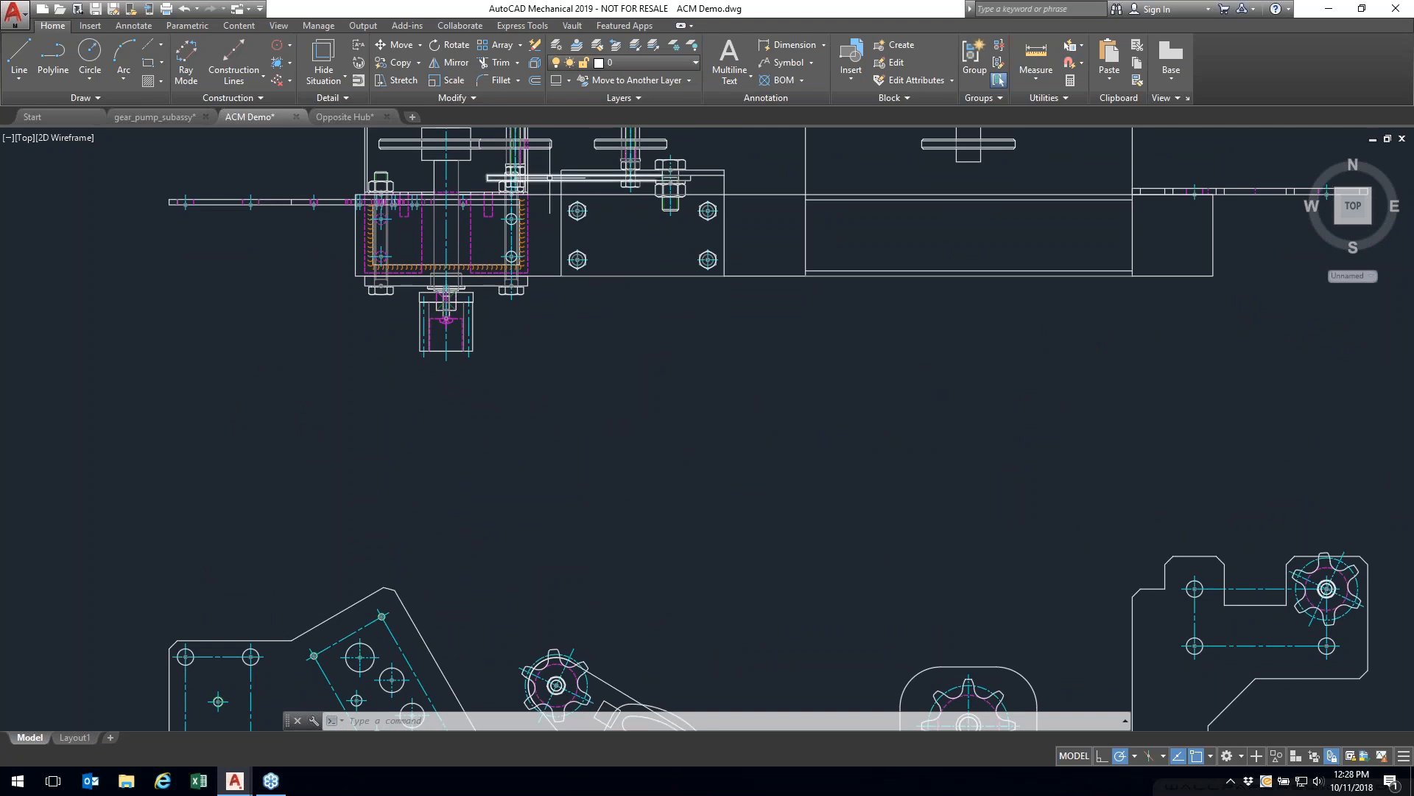
pyautogui.moveTo(691, 487)
pyautogui.mouseDown(button='middle')
pyautogui.moveTo(694, 350)
pyautogui.moveTo(601, 226)
pyautogui.mouseUp(button='middle')
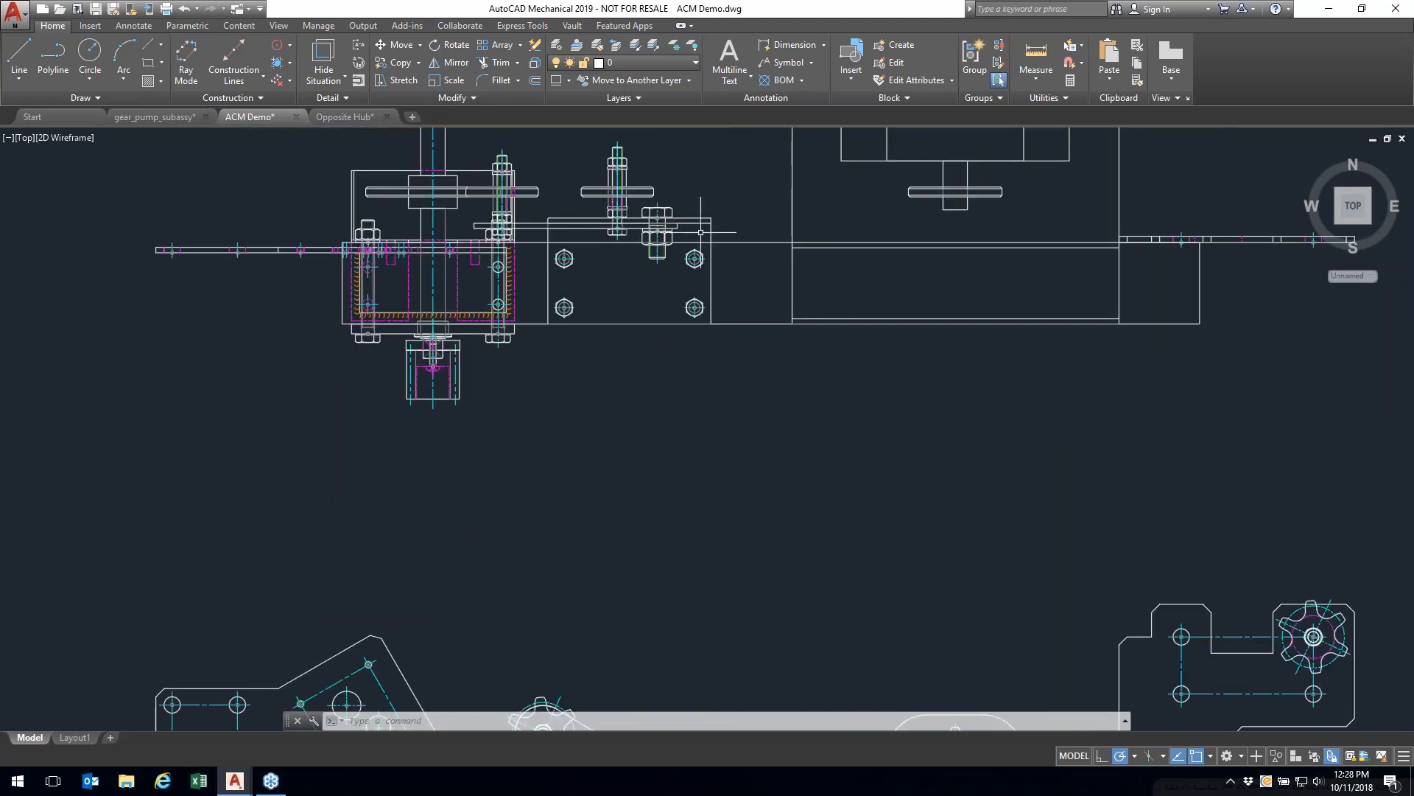
pyautogui.moveTo(745, 590); pyautogui.dragTo(692, 199, button='middle')
pyautogui.moveTo(729, 286); pyautogui.dragTo(784, 726, button='middle')
pyautogui.moveTo(679, 555)
pyautogui.mouseDown(button='middle')
pyautogui.moveTo(685, 328)
pyautogui.moveTo(729, 397)
pyautogui.moveTo(756, 295)
pyautogui.mouseUp(button='middle')
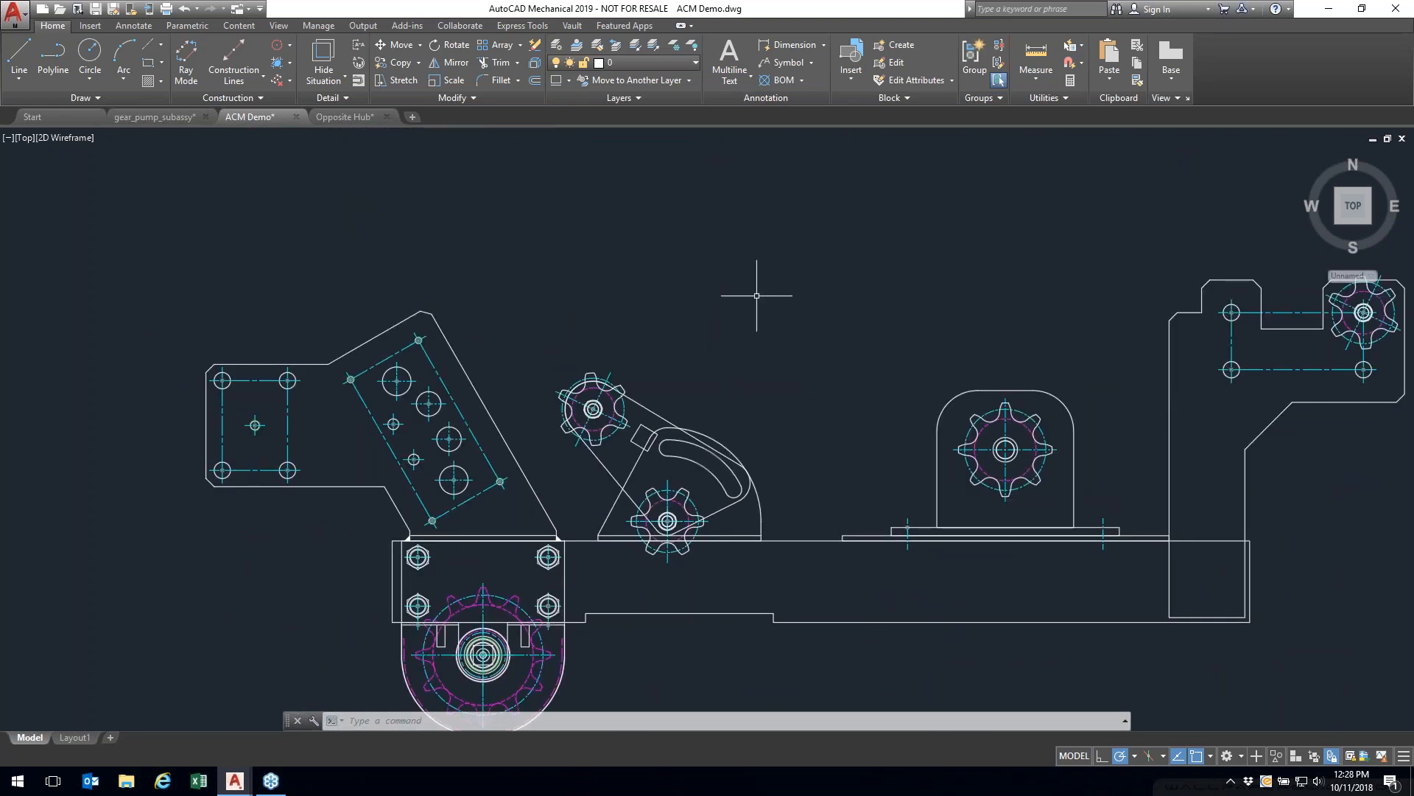
# Step: Create a hide situation with the sprocket pivot bracket as the foreground object
pyautogui.click(321, 59)
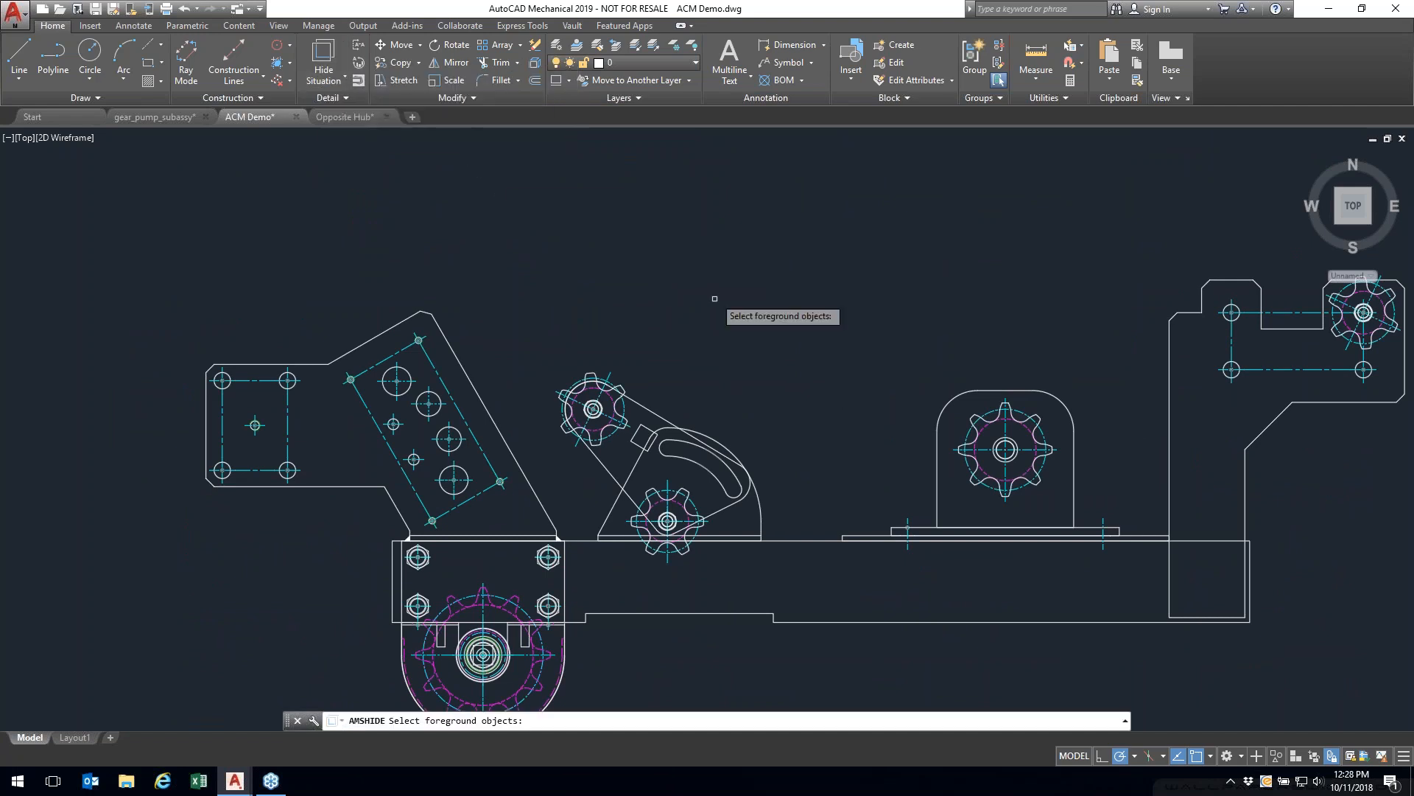
pyautogui.click(645, 406)
pyautogui.press('Return')
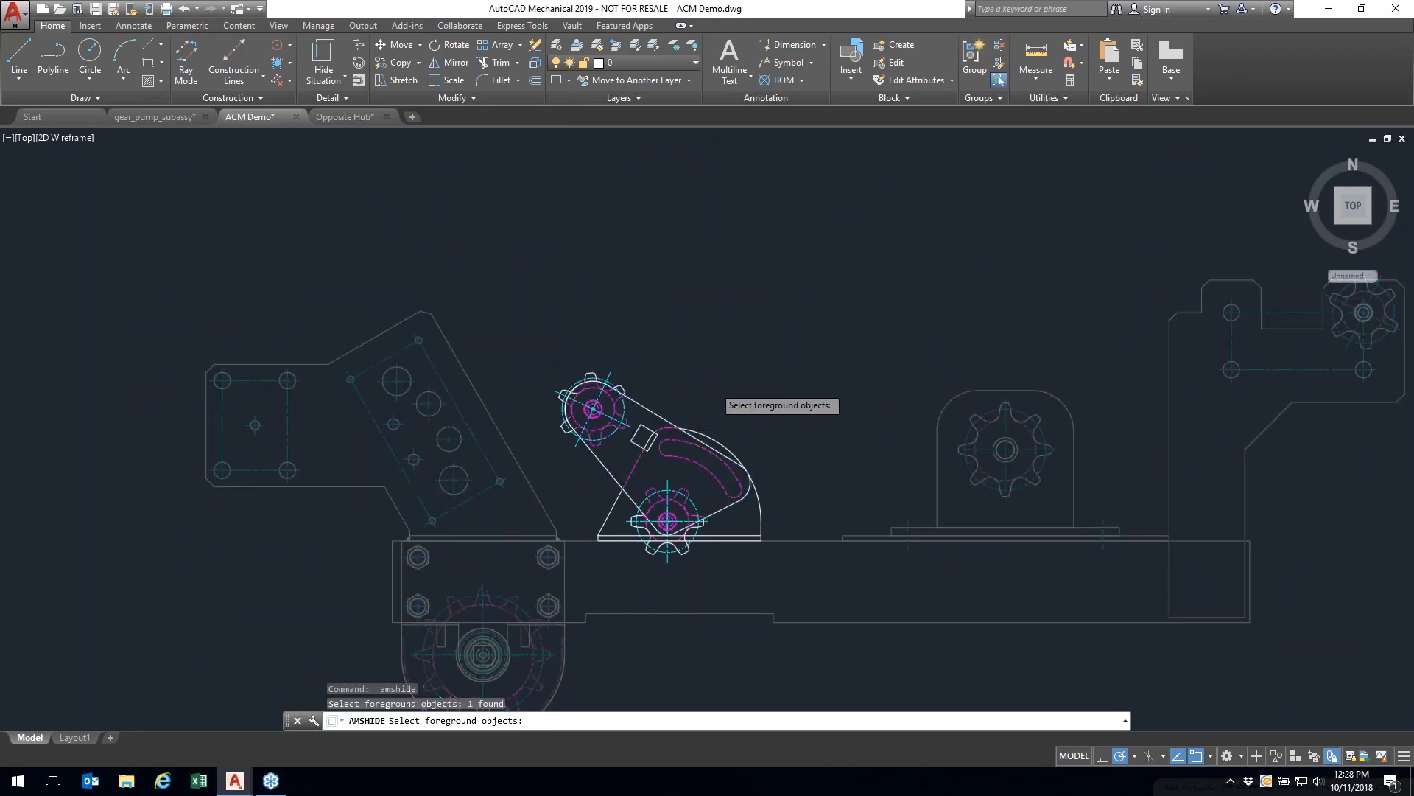
# Step: Add a third level below Level2 in the hide situation and move the sprocket blocks *U12 and *U13 into it
pyautogui.moveTo(341, 287); pyautogui.dragTo(921, 235)
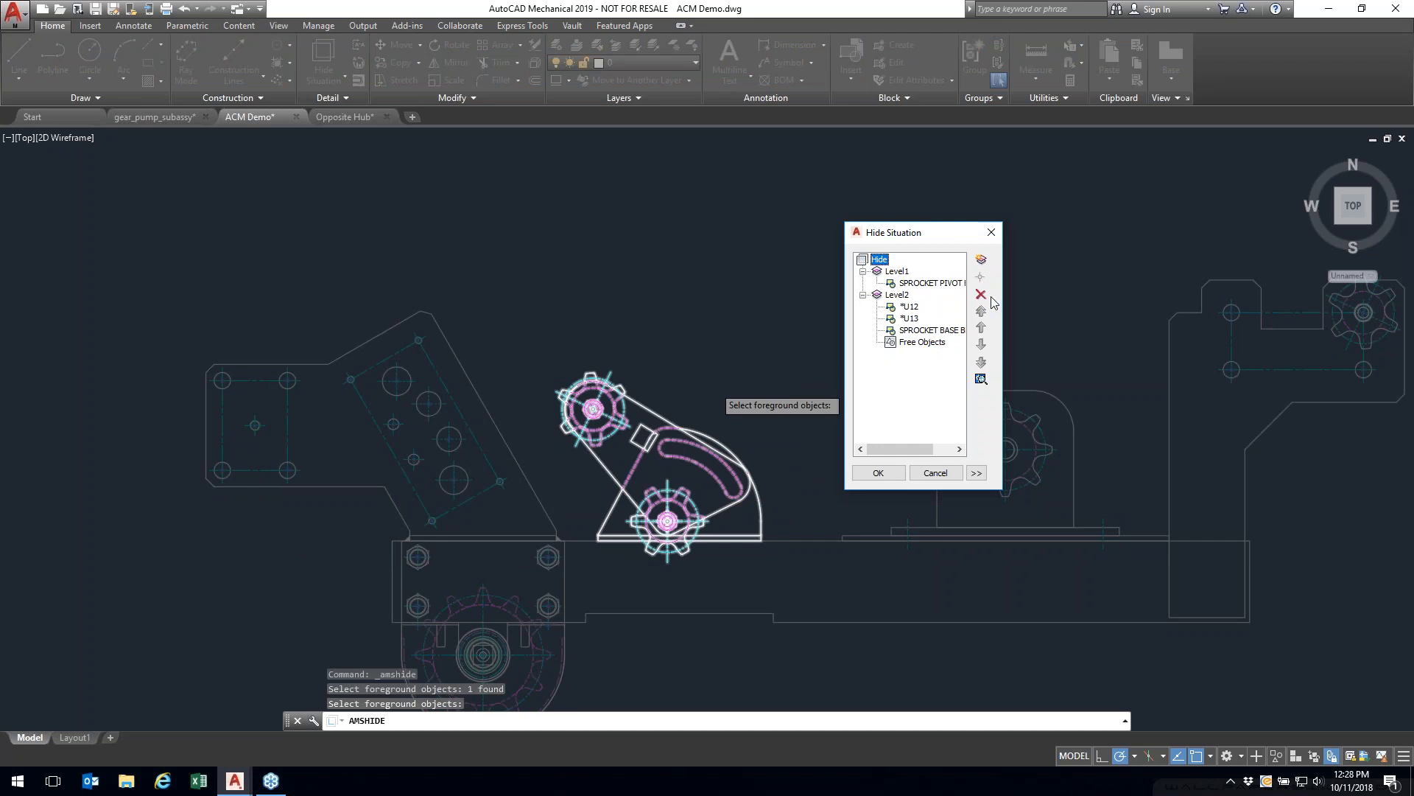
pyautogui.click(980, 260)
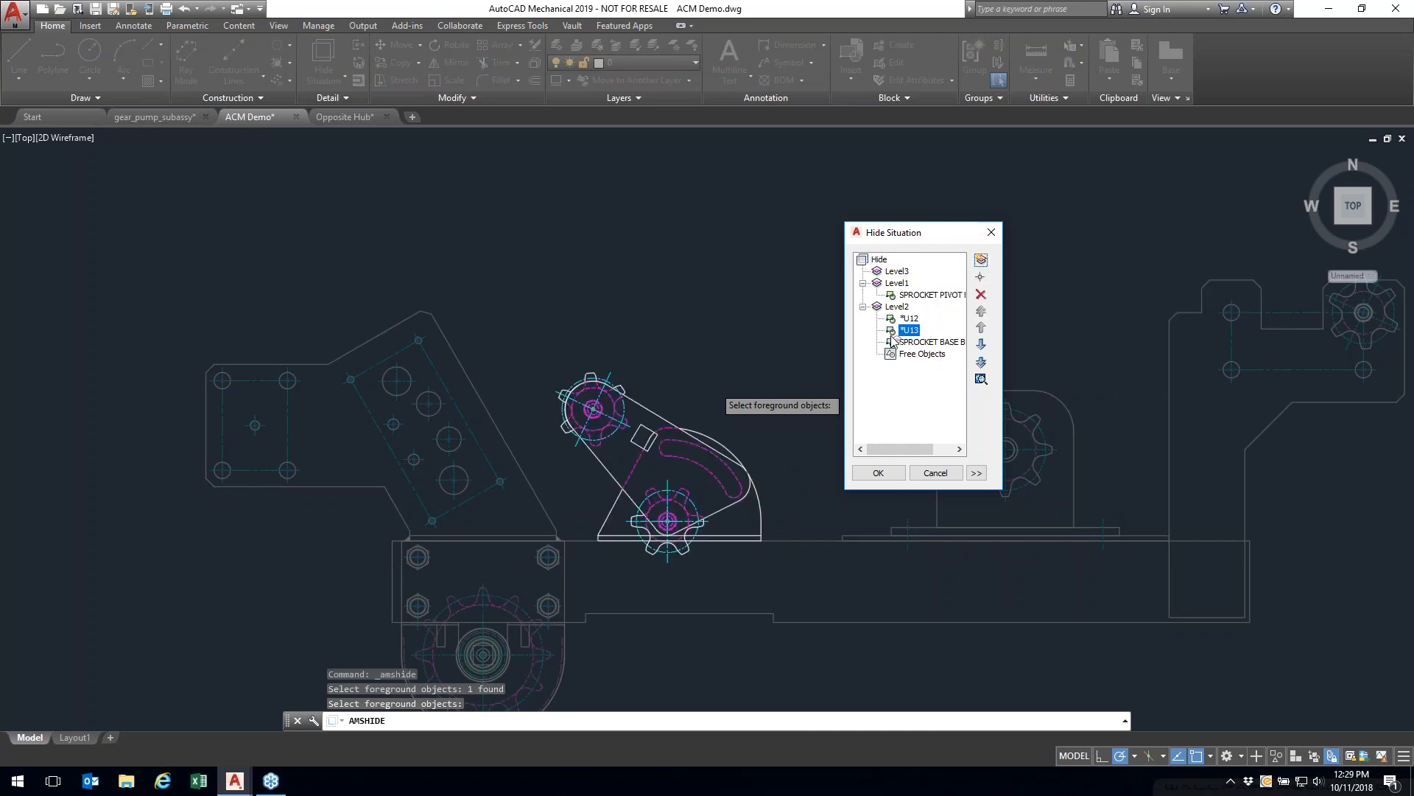
pyautogui.click(897, 271)
pyautogui.click(982, 347)
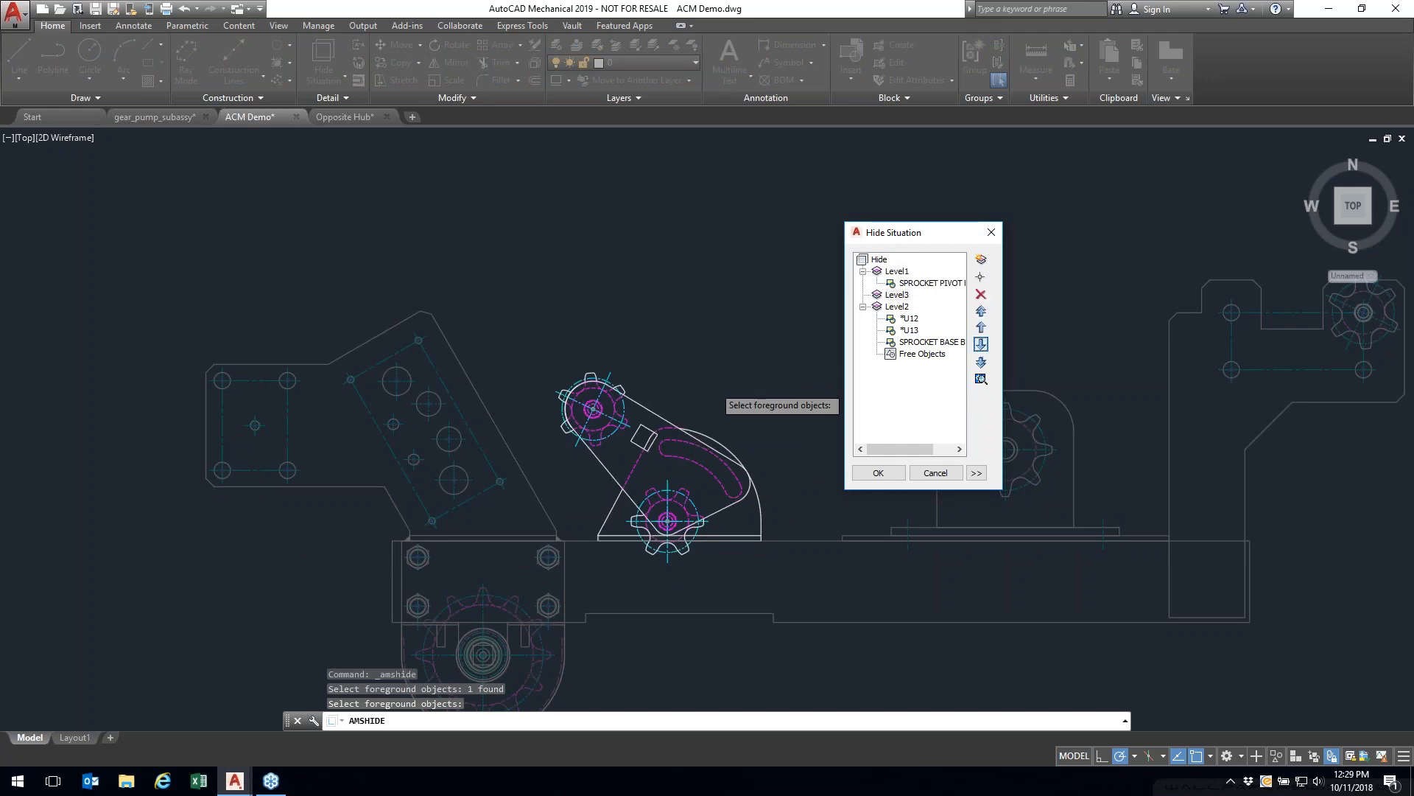
pyautogui.click(981, 343)
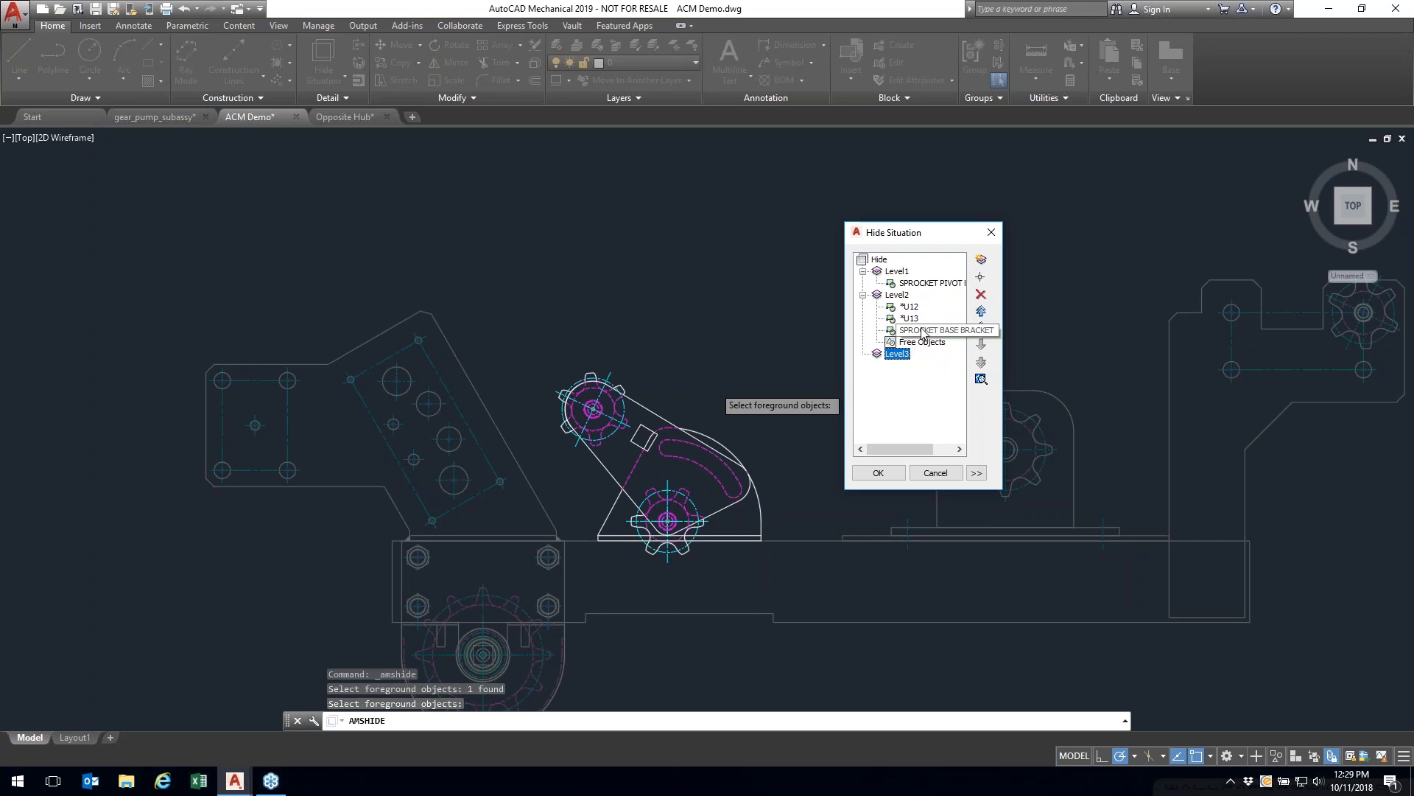
pyautogui.moveTo(910, 318)
pyautogui.mouseDown()
pyautogui.moveTo(897, 354)
pyautogui.moveTo(913, 324)
pyautogui.moveTo(903, 343)
pyautogui.mouseUp()
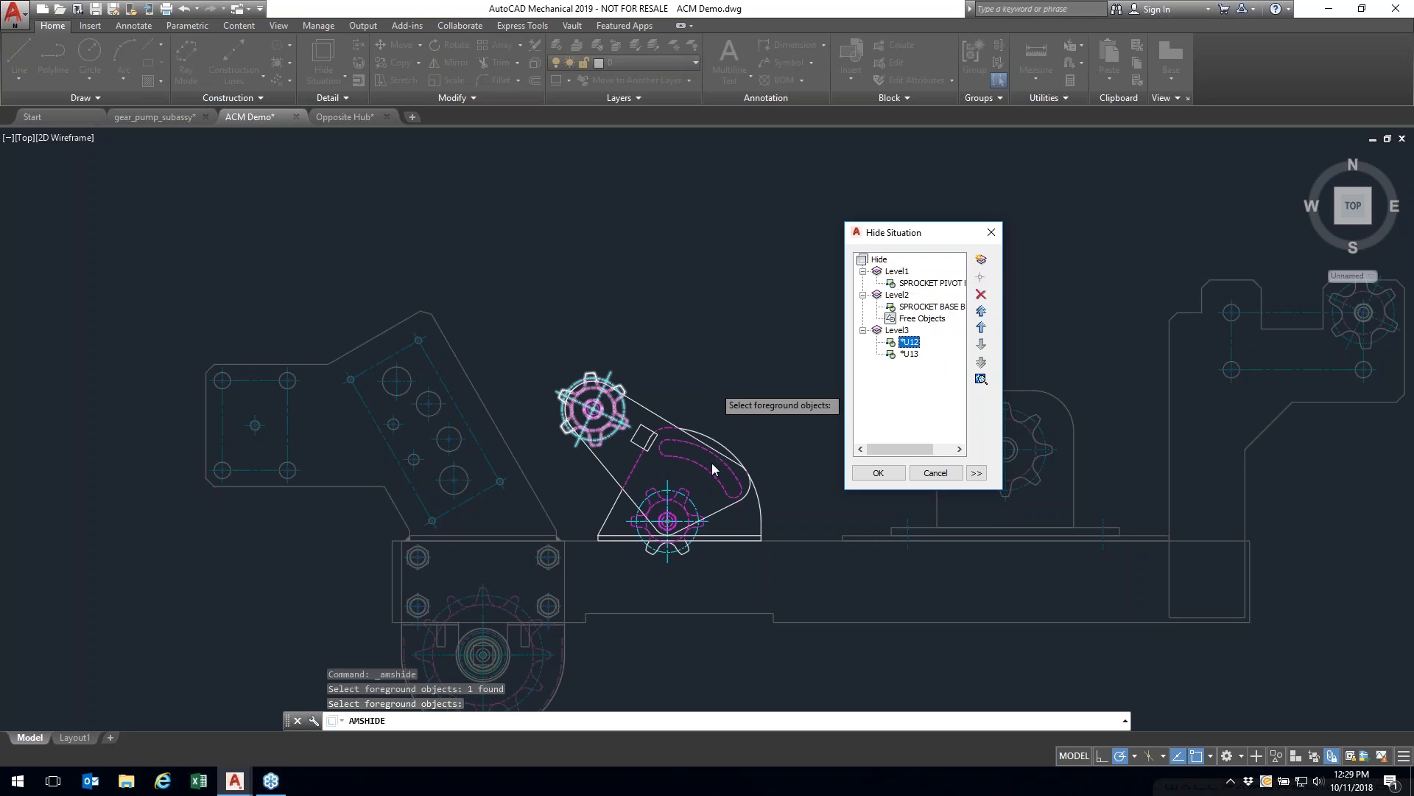
pyautogui.click(878, 472)
# Step: Rotate the sprocket pivot bracket together with the upper sprocket at its end
pyautogui.scroll(-2, 599, 394)
pyautogui.scroll(2, 599, 394)
pyautogui.write('ro')
pyautogui.press('Return')
pyautogui.click(652, 345)
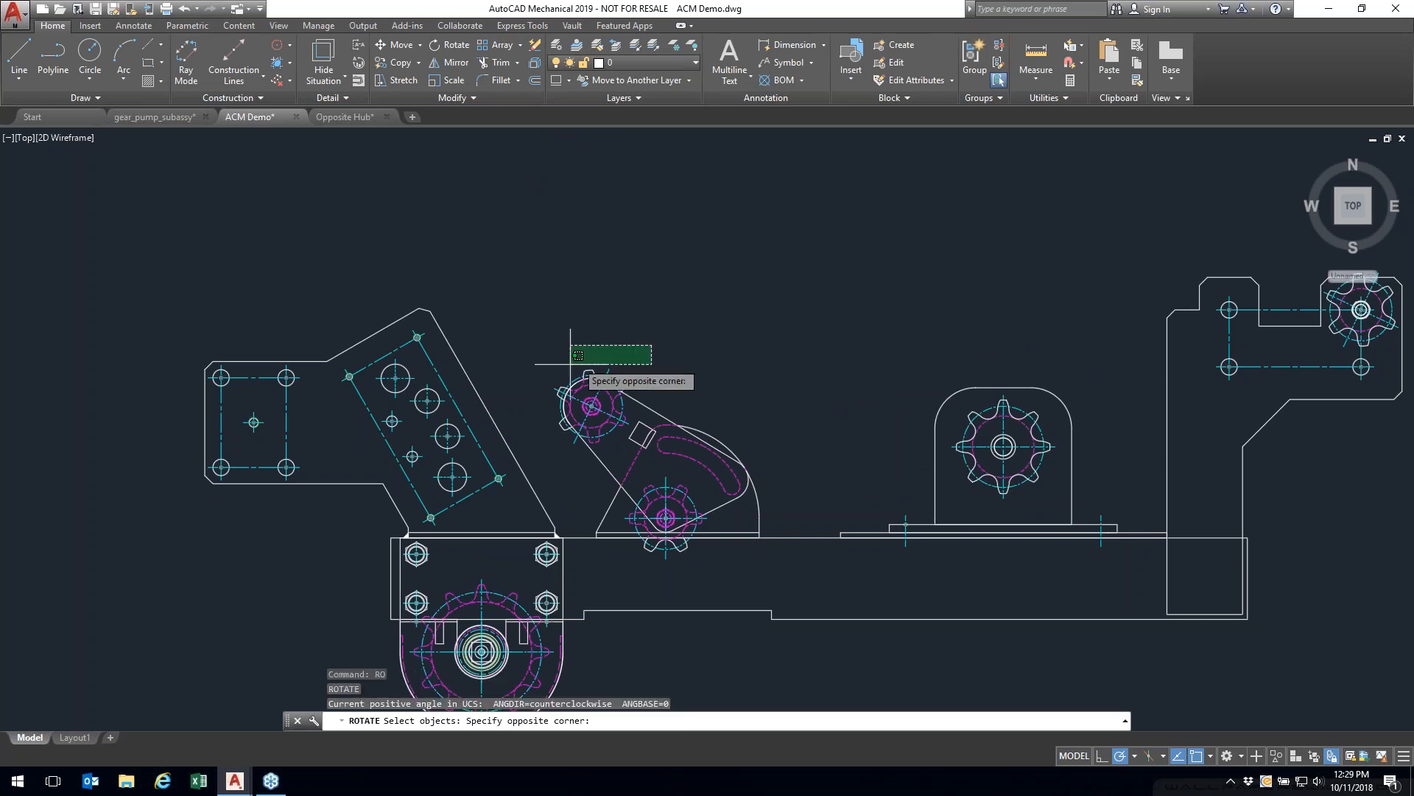
pyautogui.click(554, 398)
pyautogui.scroll(-2, 694, 497)
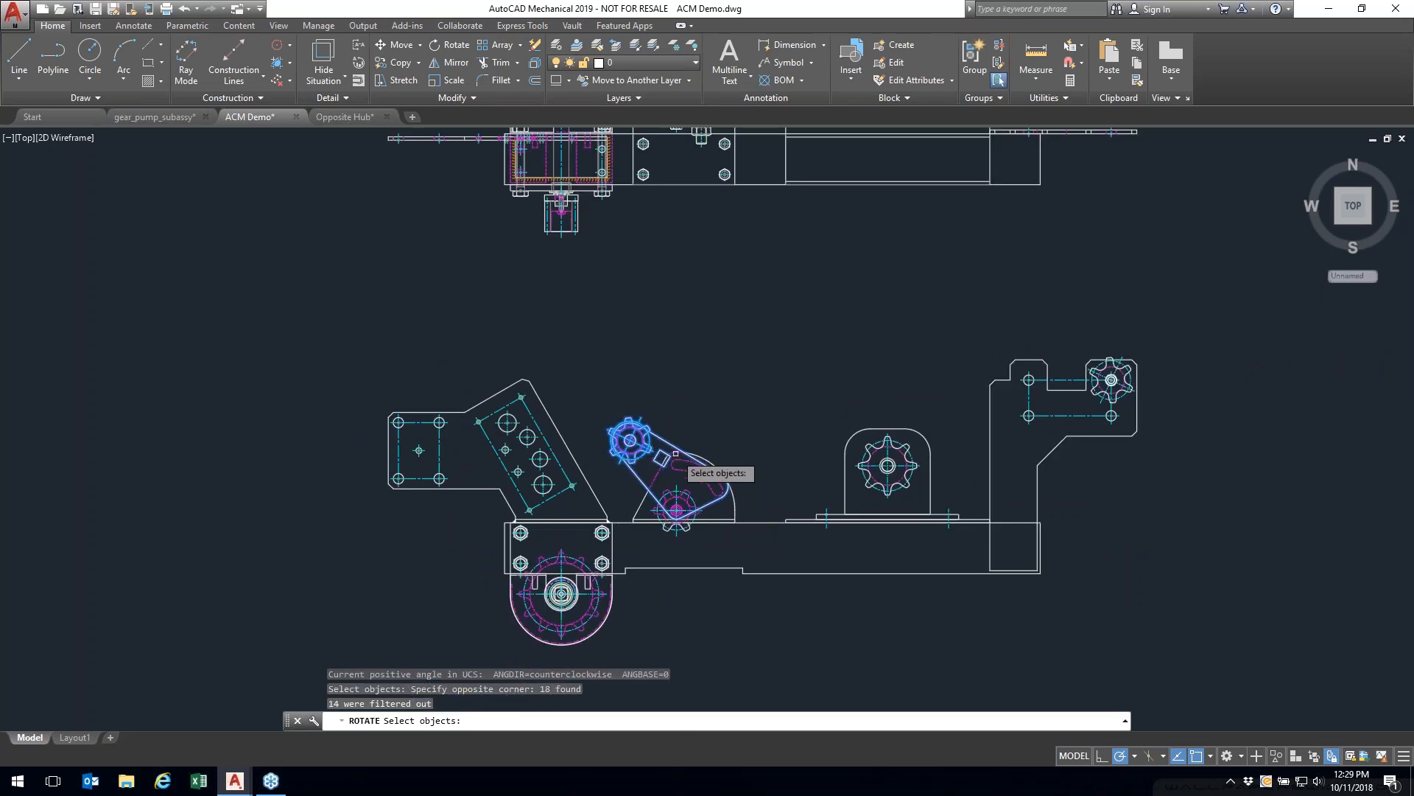
pyautogui.scroll(4, 676, 455)
pyautogui.press('Return')
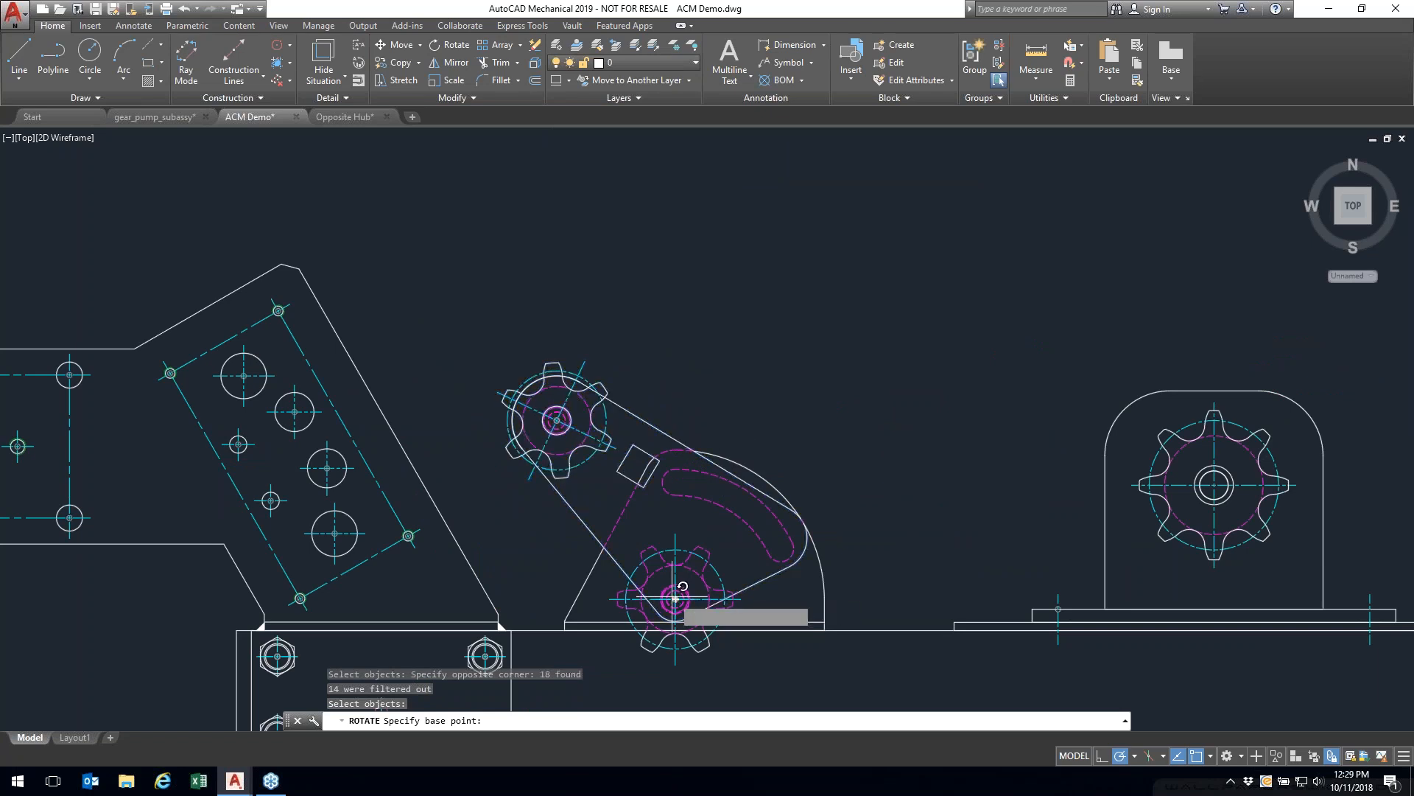
# Step: Try to rotate the arm with its upper sprocket clockwise about the centre of the lower sprocket
pyautogui.click(675, 598)
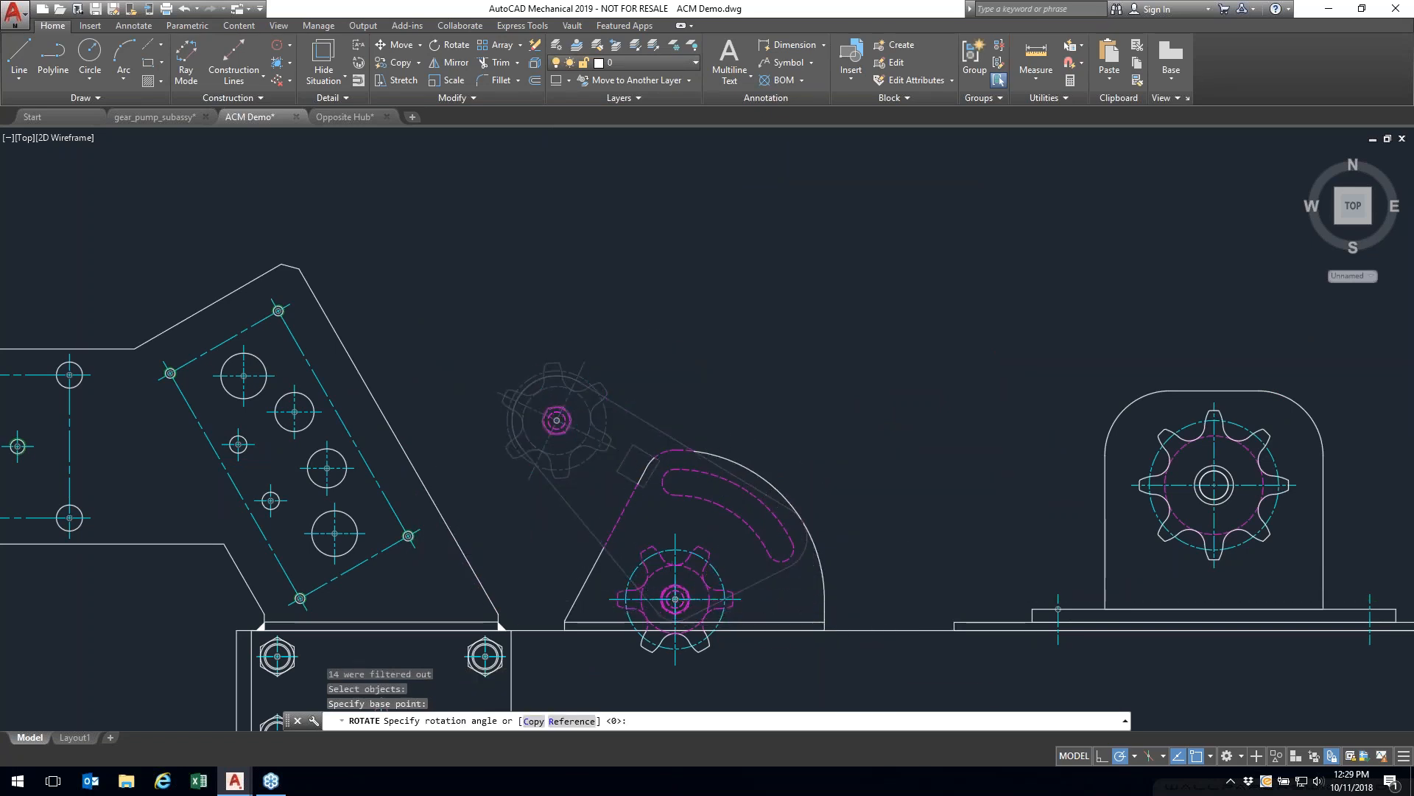
pyautogui.click(843, 673)
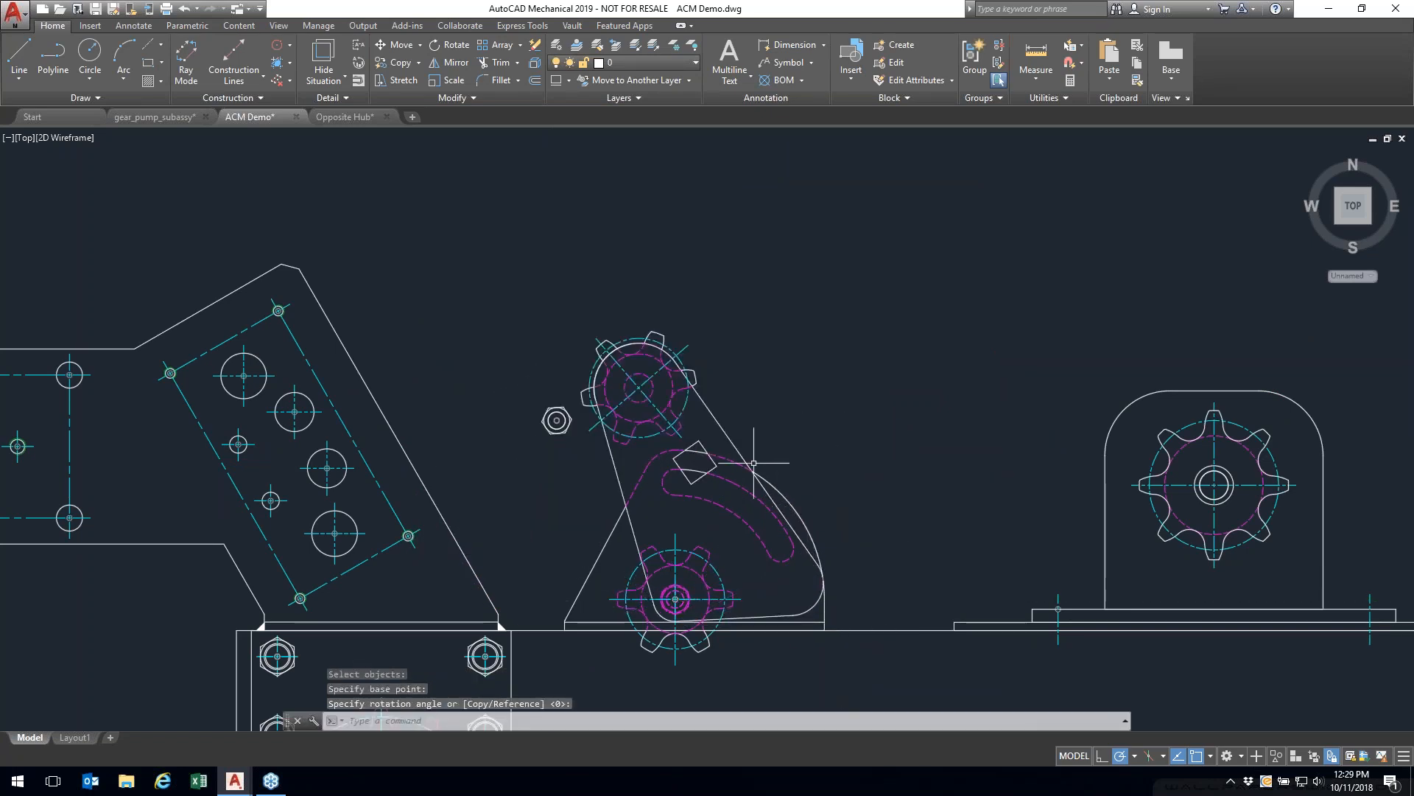
pyautogui.moveTo(697, 464); pyautogui.dragTo(690, 387, button='middle')
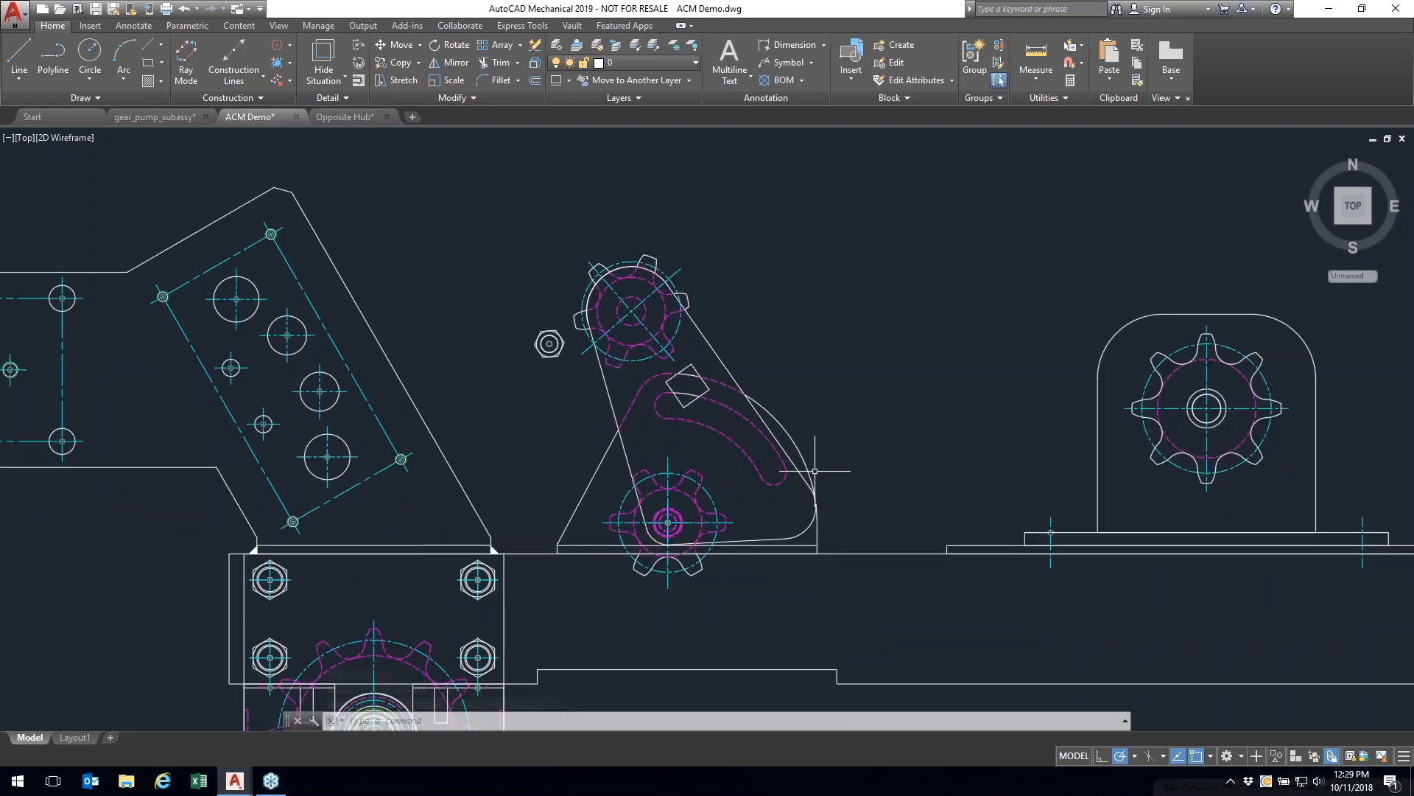
pyautogui.moveTo(562, 344)
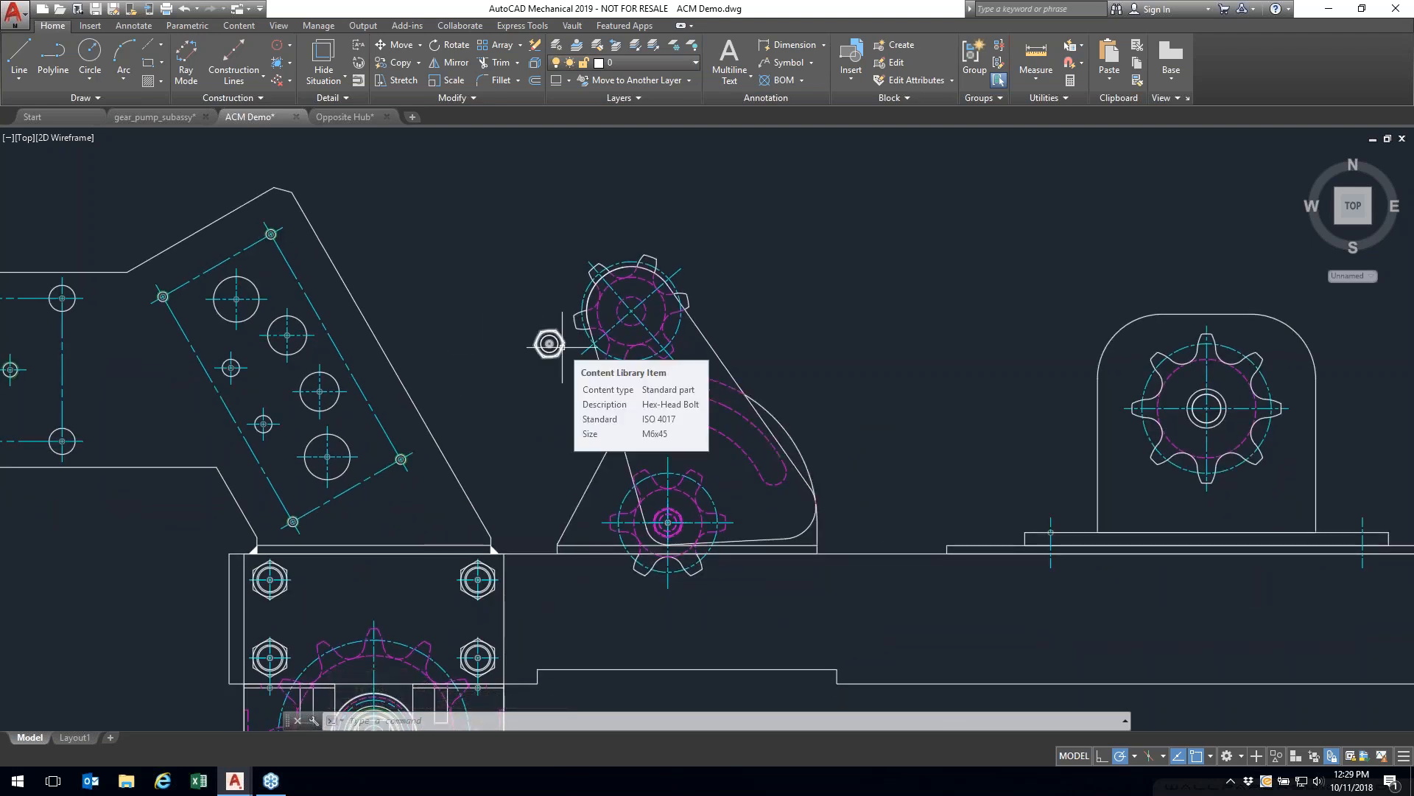
# Step: Undo the rotation of the arm and its upper sprocket
pyautogui.hotkey('ctrl', 'z')
pyautogui.hotkey('ctrl', 'z')
pyautogui.hotkey('ctrl', 'z')
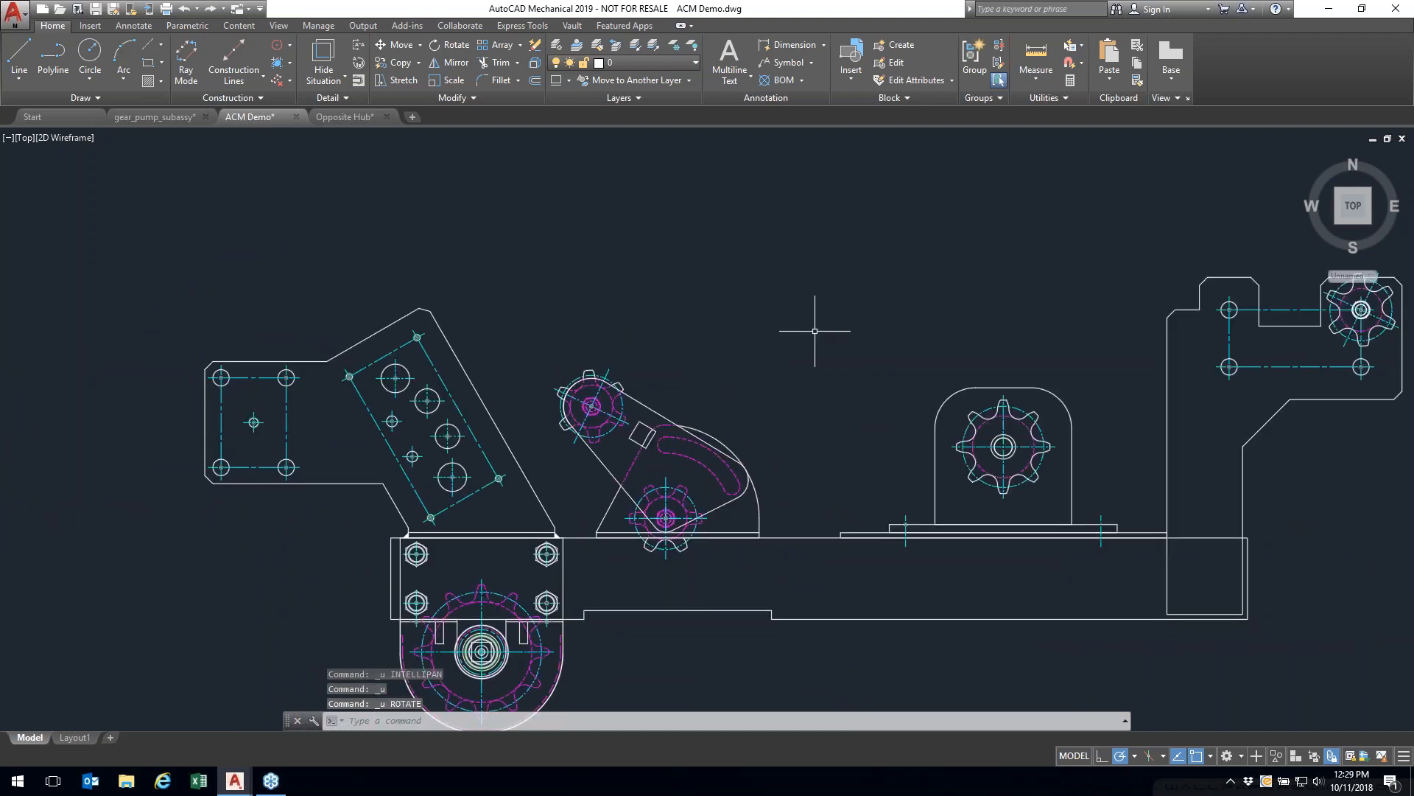
# Step: Examine the hidden lines where the arm, sprockets and slotted bracket overlap, and the neighbouring plate with holes
pyautogui.scroll(-2, 625, 450)
pyautogui.scroll(5, 625, 450)
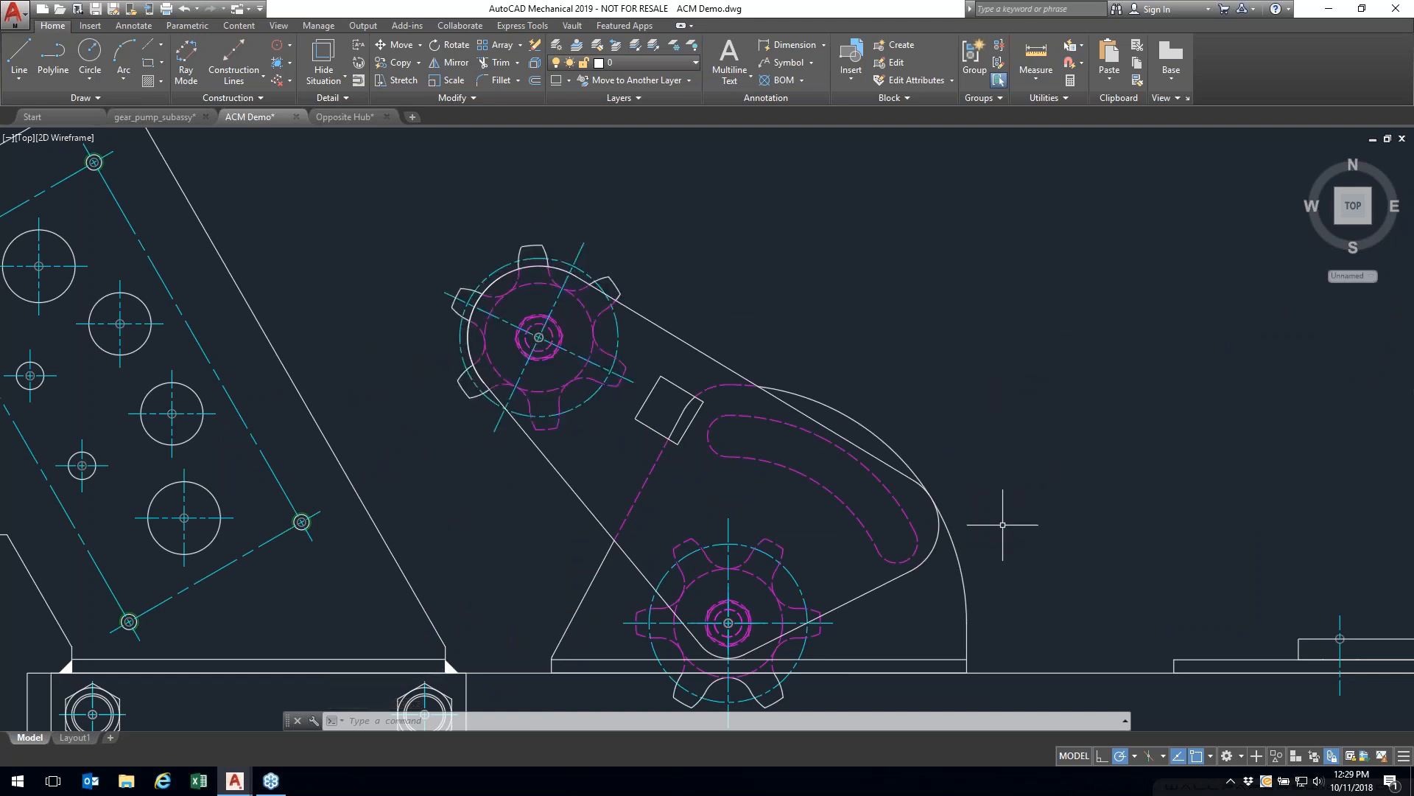
pyautogui.moveTo(1003, 525); pyautogui.dragTo(962, 466, button='middle')
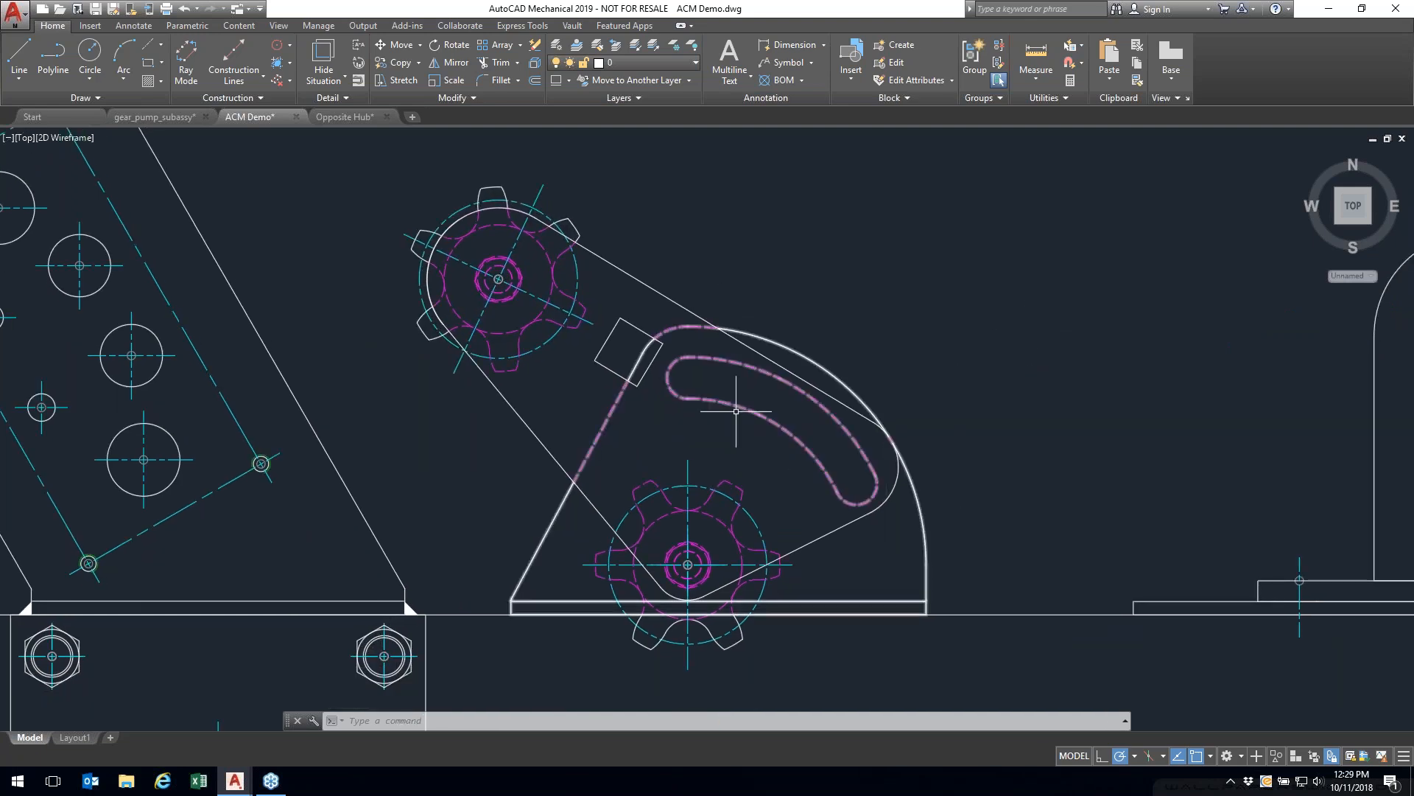
pyautogui.scroll(-5, 574, 382)
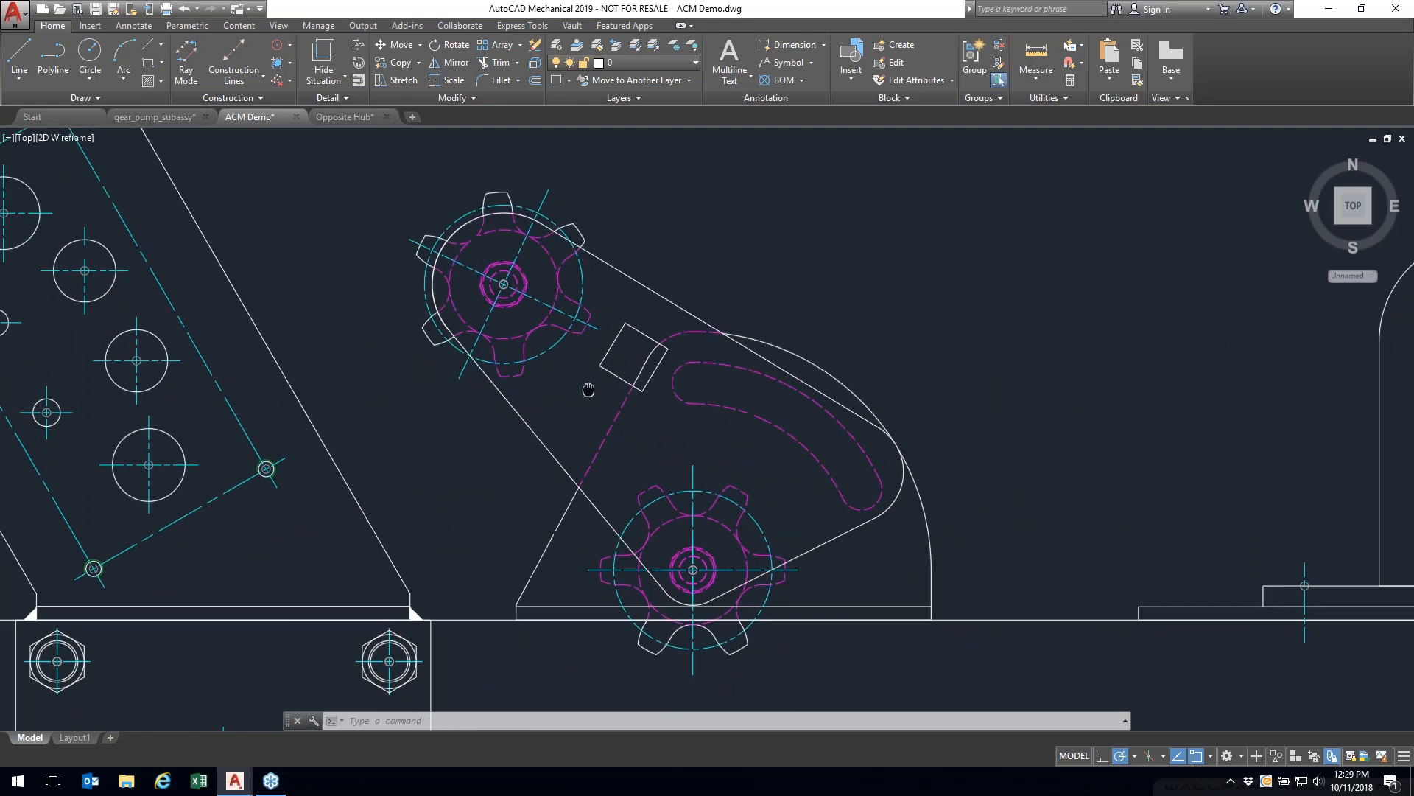
pyautogui.scroll(3, 606, 406)
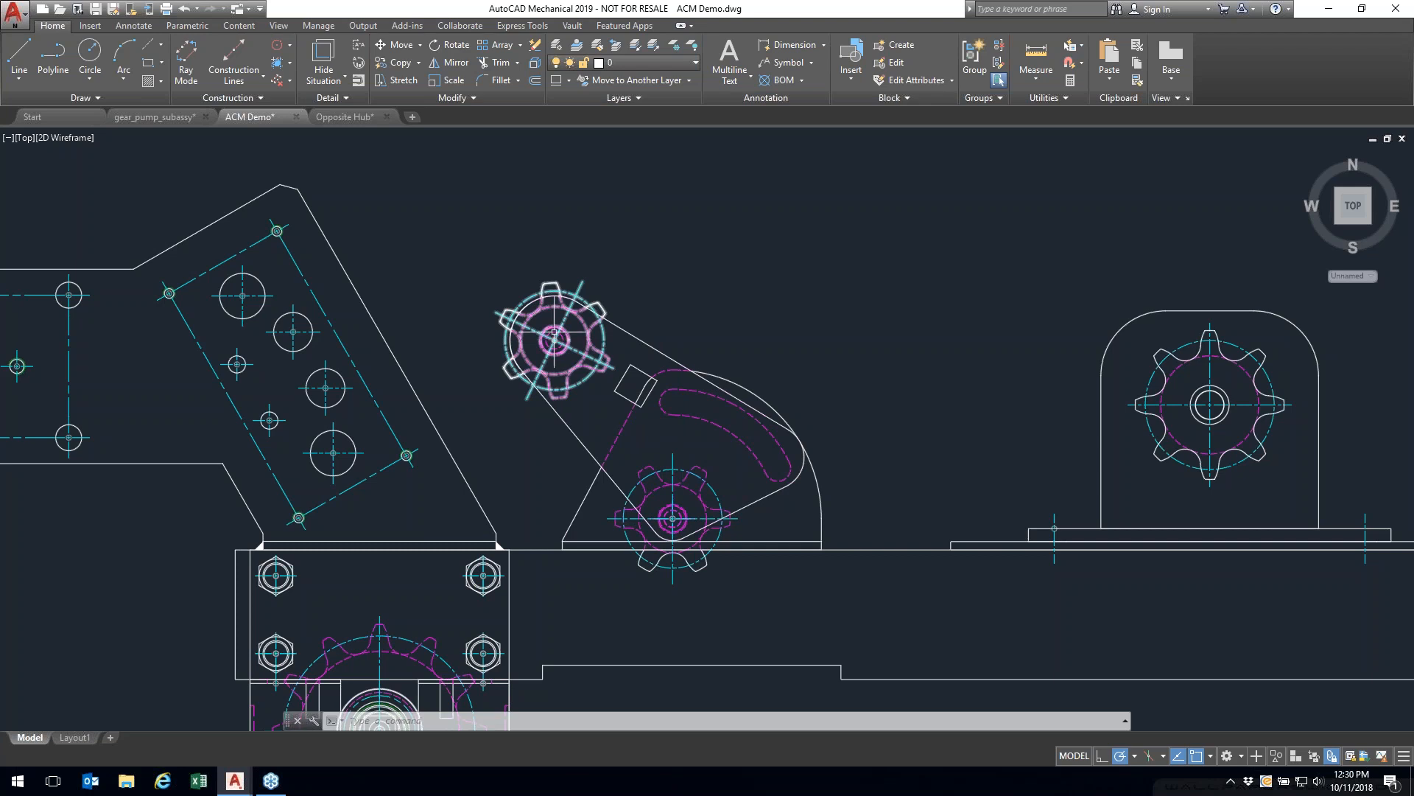
pyautogui.scroll(4, 554, 326)
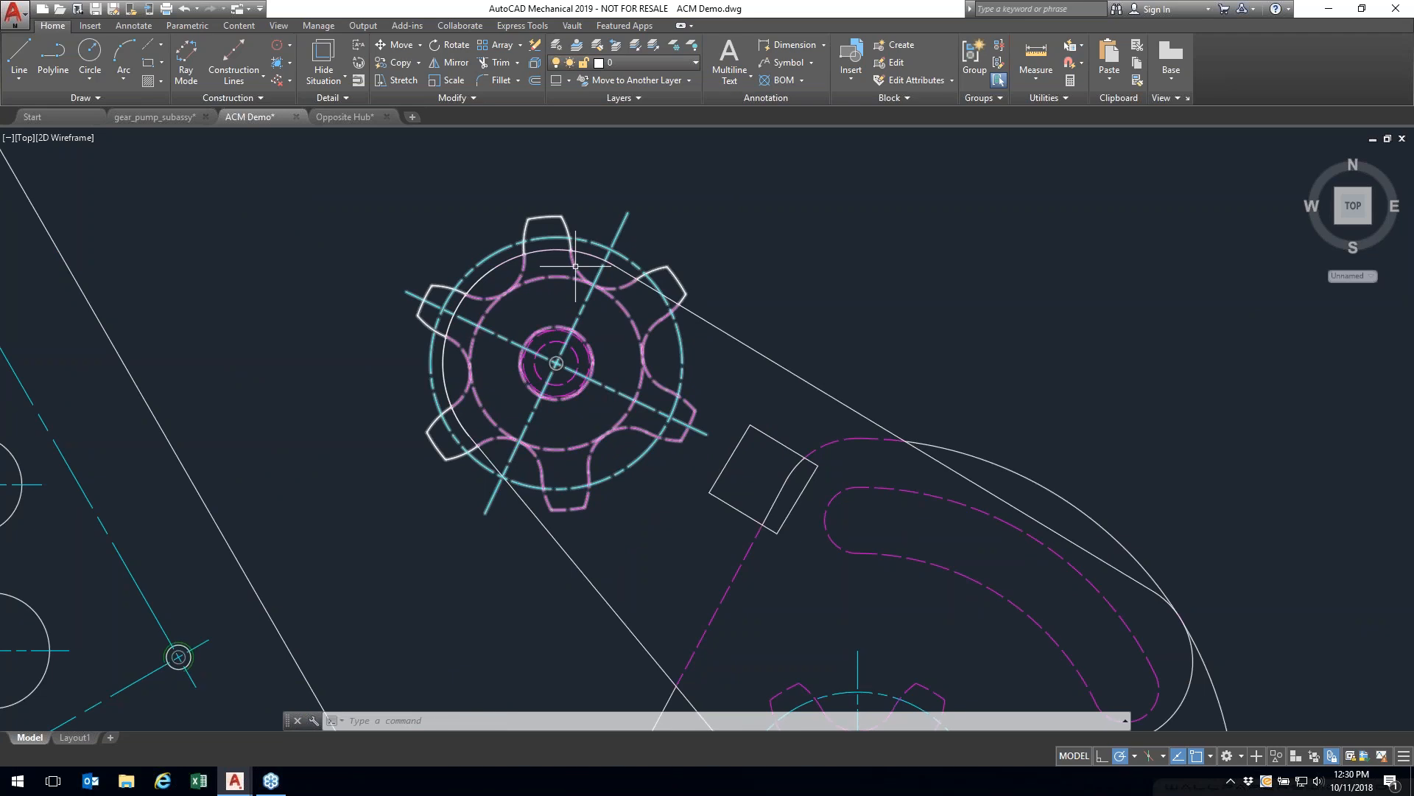
pyautogui.scroll(-3, 845, 271)
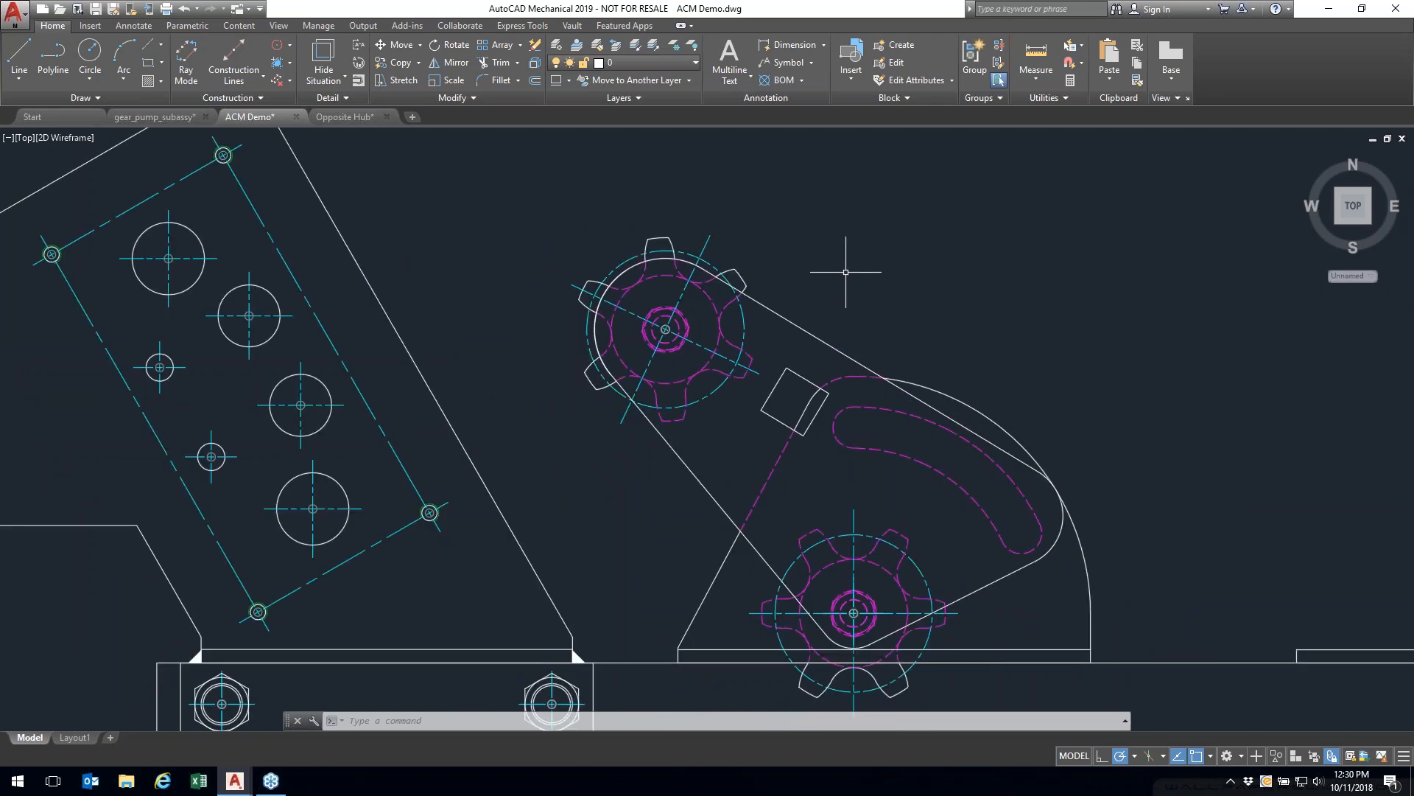
pyautogui.scroll(-3, 845, 271)
pyautogui.scroll(2, 464, 379)
pyautogui.scroll(2, 876, 299)
pyautogui.moveTo(876, 298); pyautogui.dragTo(691, 321, button='middle')
pyautogui.moveTo(505, 280)
pyautogui.mouseDown(button='middle')
pyautogui.moveTo(511, 343)
pyautogui.moveTo(535, 331)
pyautogui.mouseUp(button='middle')
pyautogui.scroll(-2, 512, 344)
pyautogui.scroll(2, 452, 348)
pyautogui.scroll(-2, 536, 331)
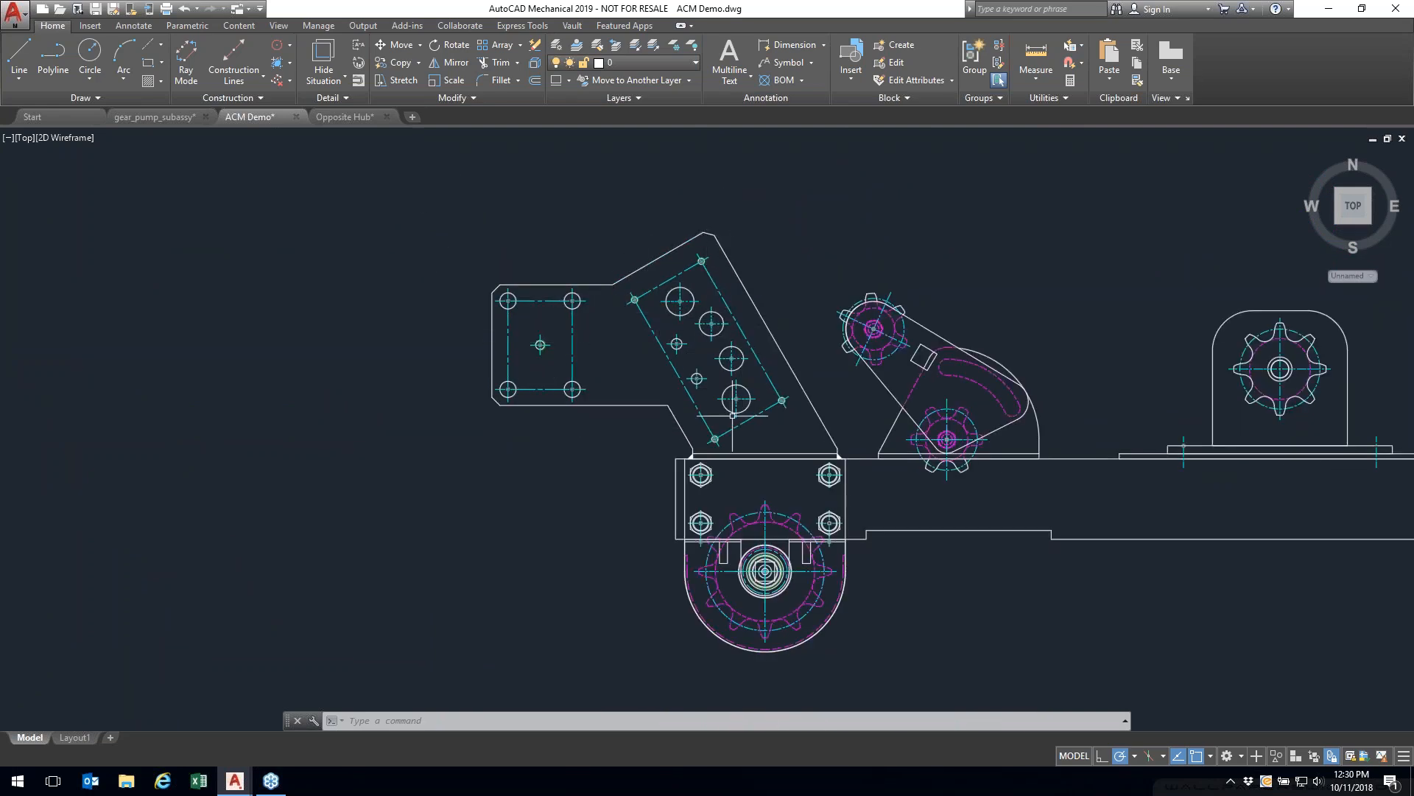
# Step: Start a hole chart with its origin at the plate's projected lower-left corner, axis along the bottom edge, and origin name 1
pyautogui.click(134, 30)
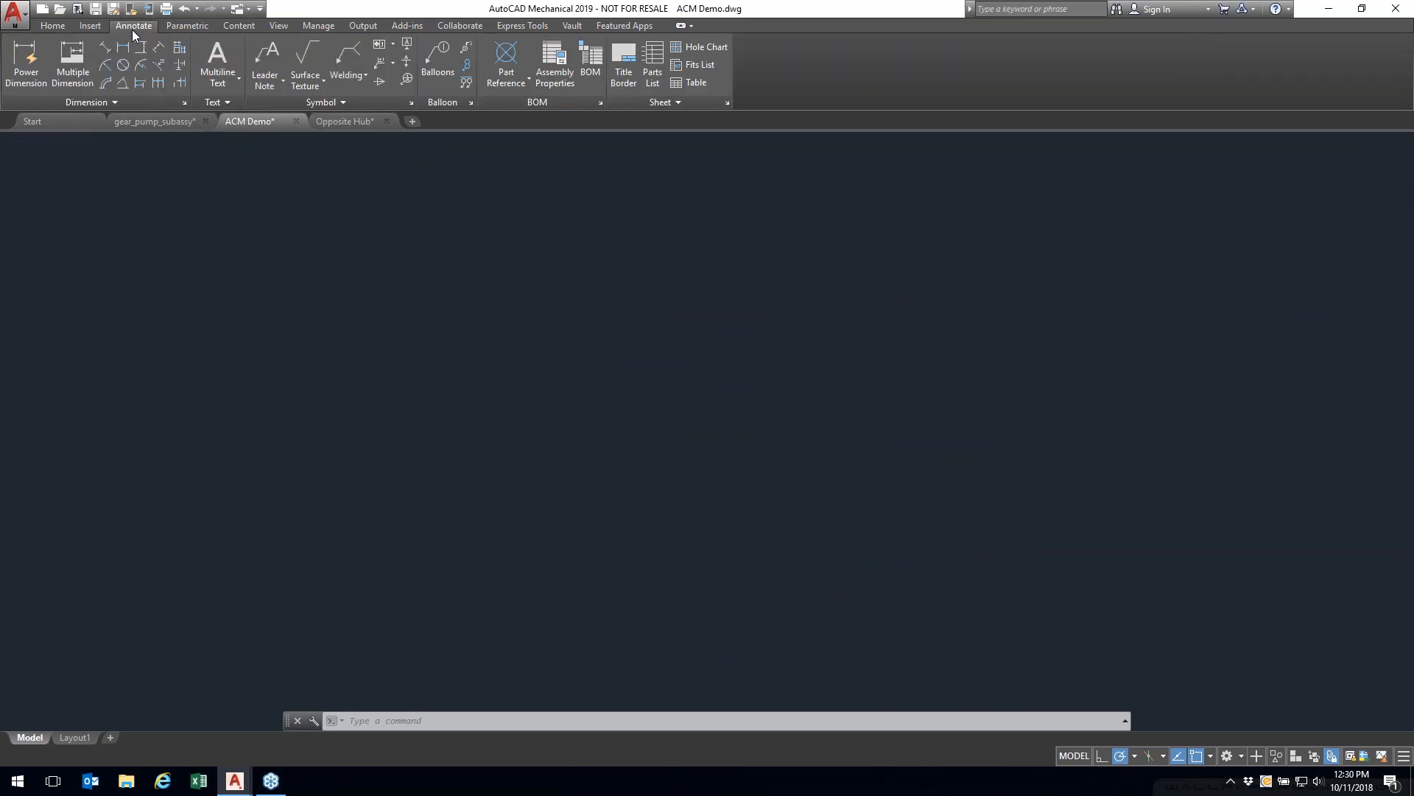
pyautogui.click(238, 26)
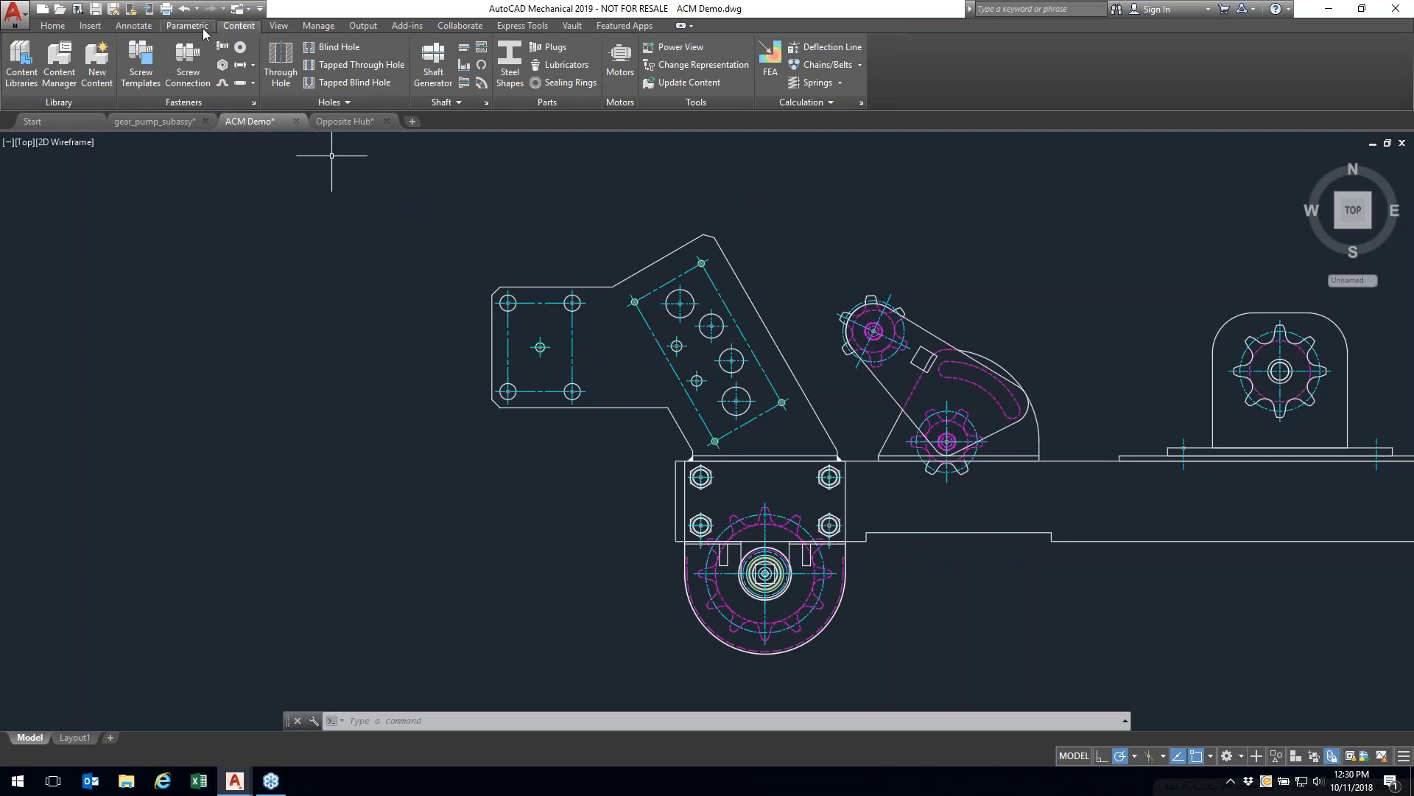
pyautogui.click(137, 33)
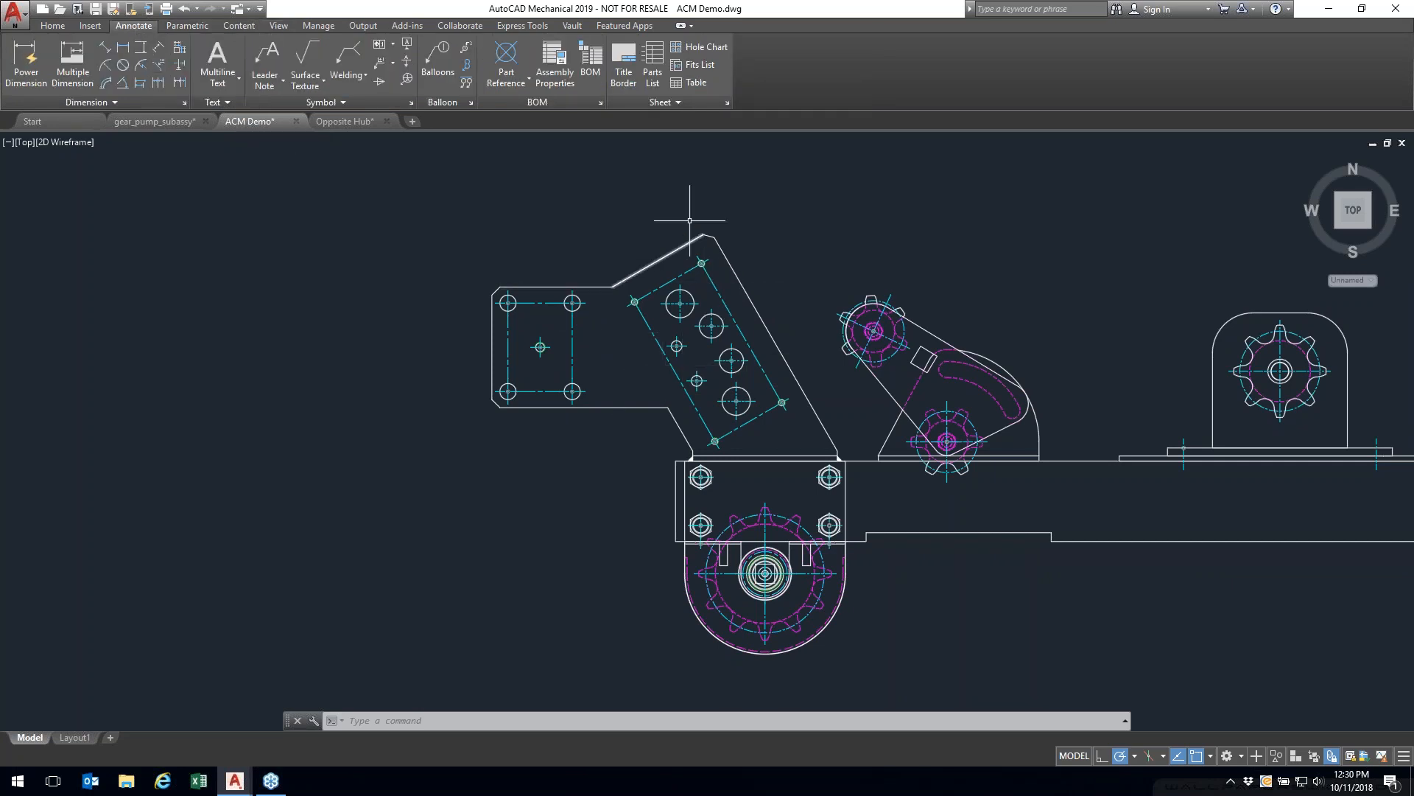
pyautogui.click(705, 47)
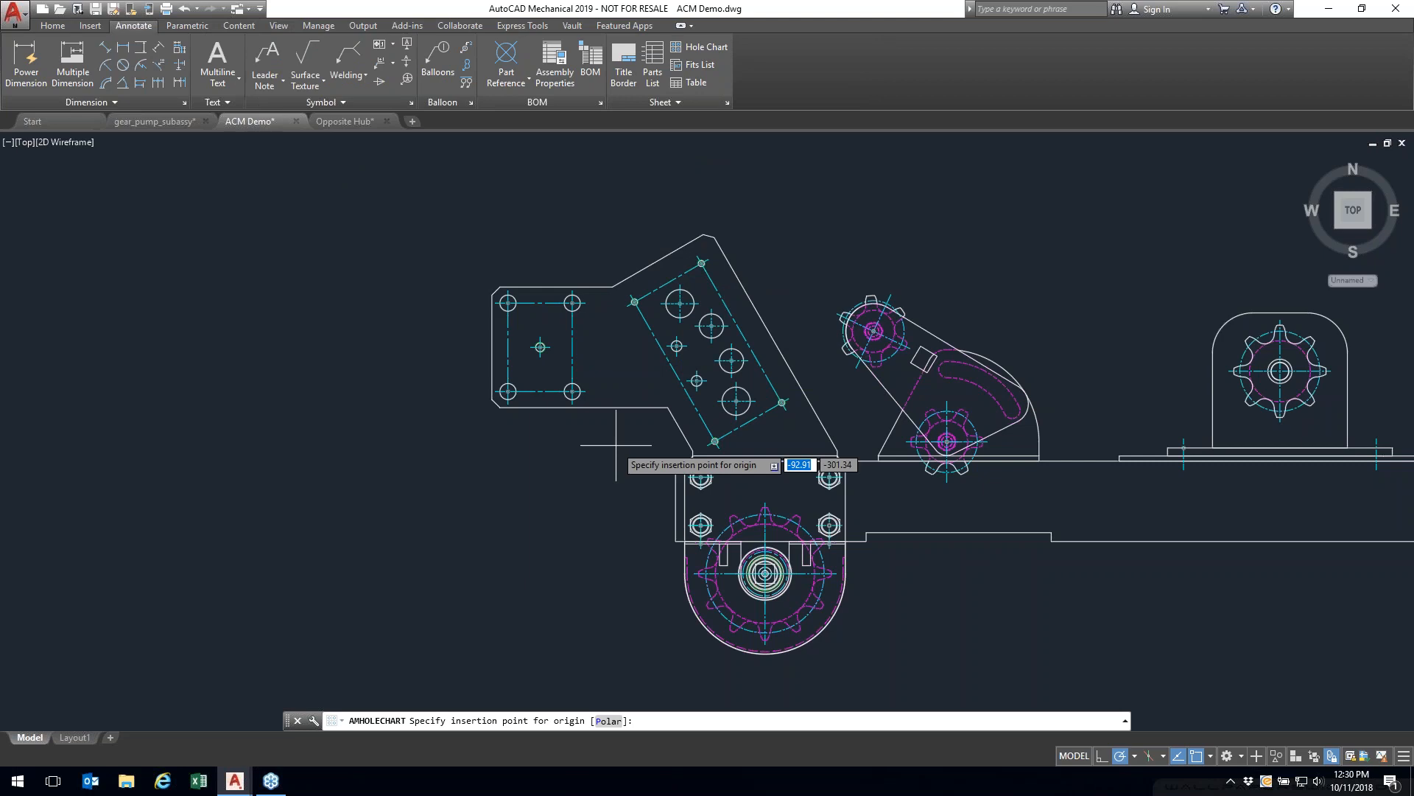
pyautogui.scroll(-2, 477, 406)
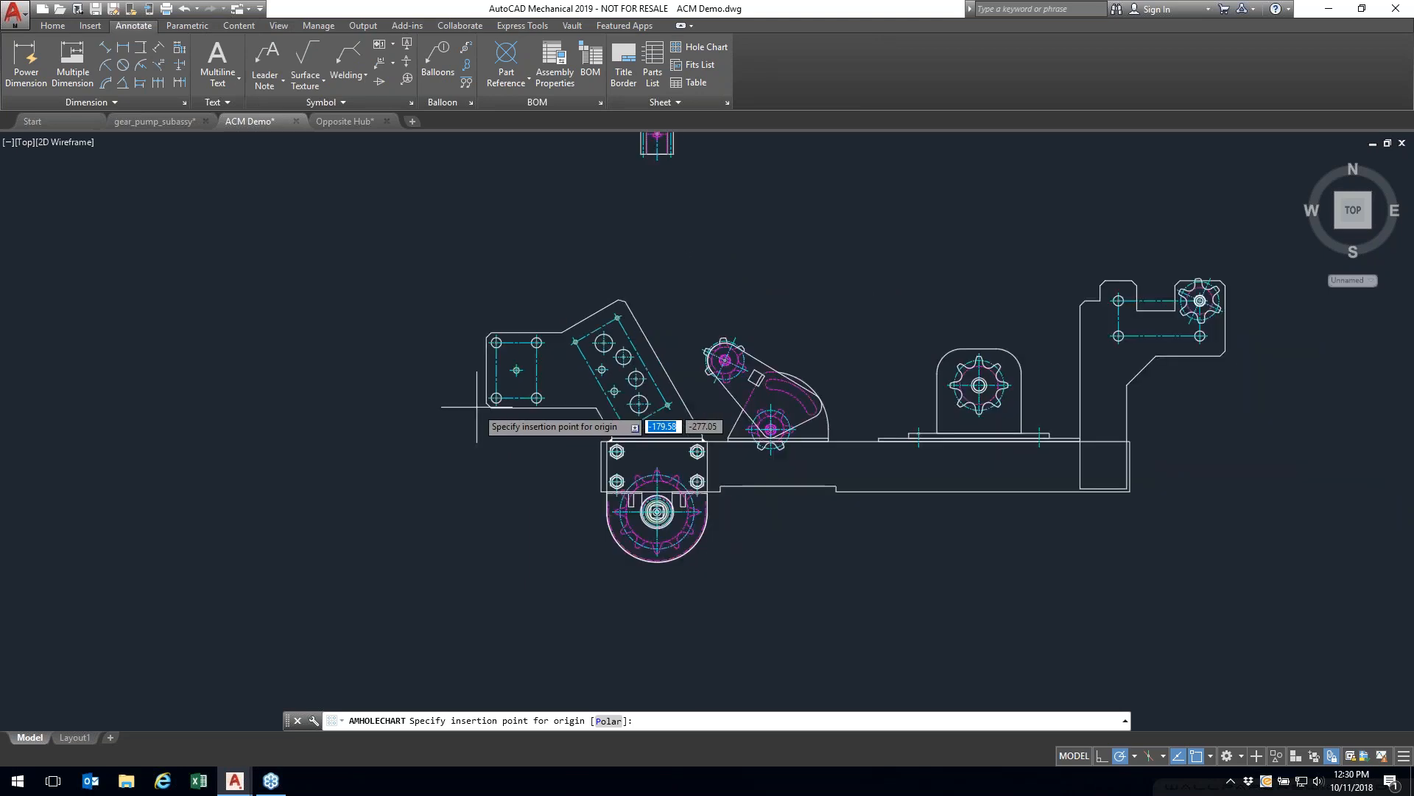
pyautogui.scroll(6, 477, 406)
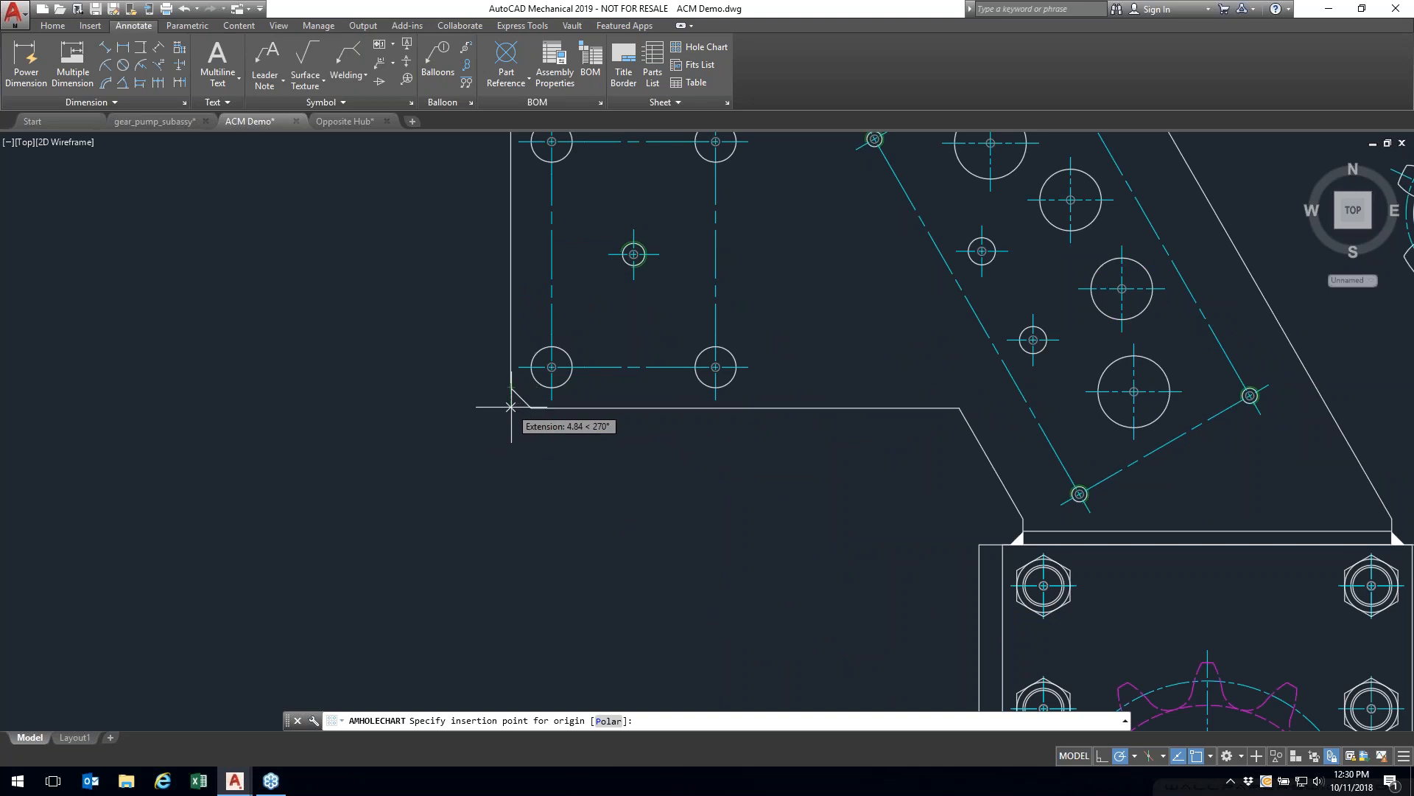
pyautogui.click(511, 405)
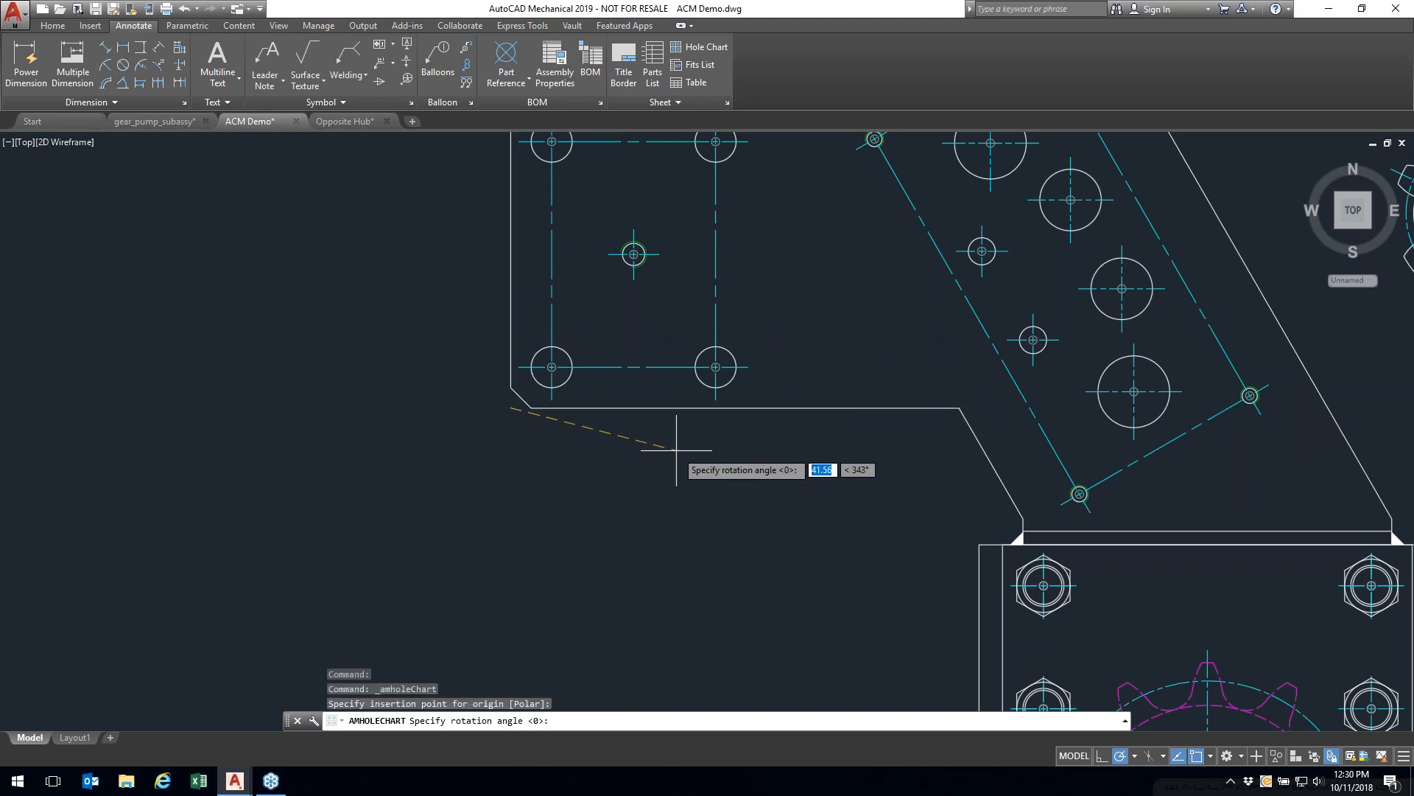
pyautogui.click(685, 407)
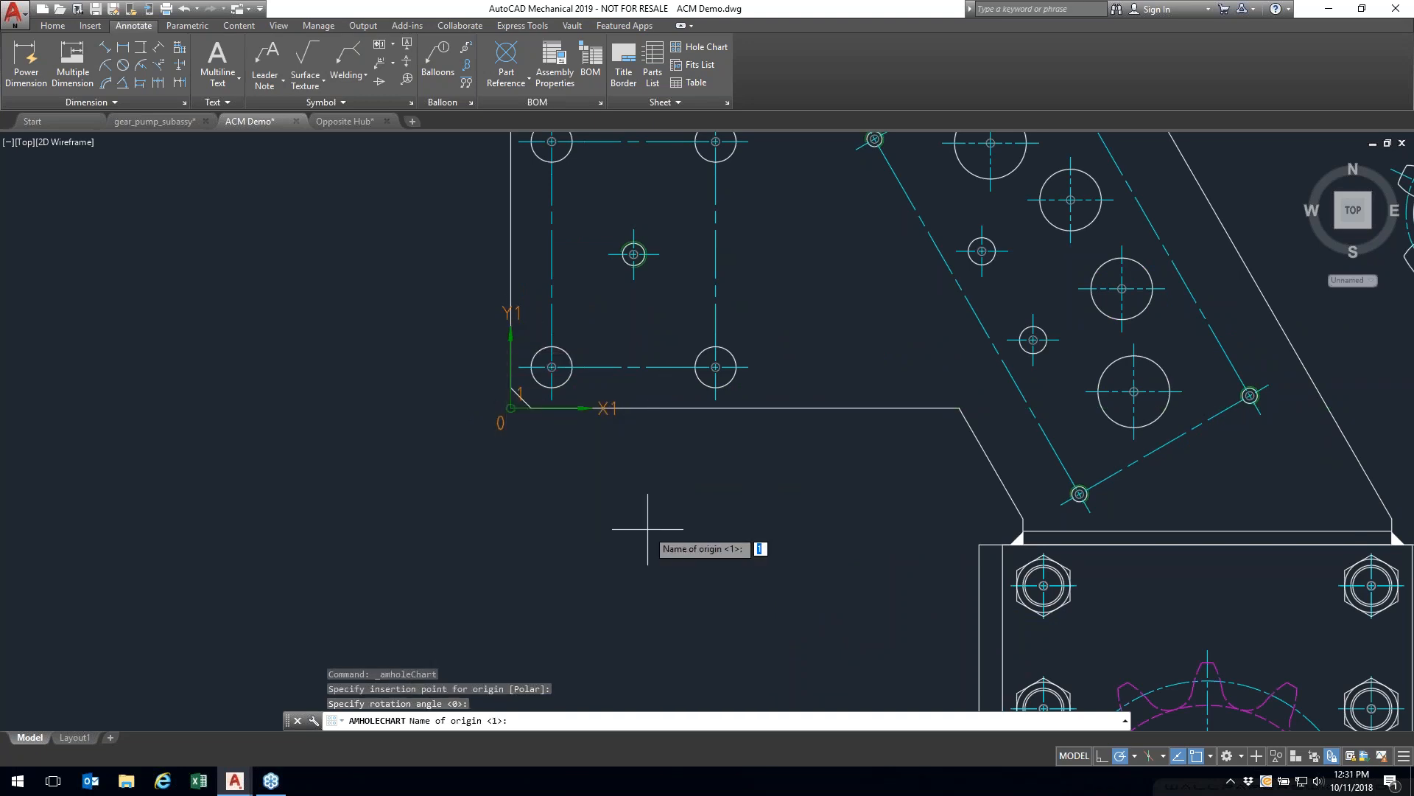
pyautogui.press('Return')
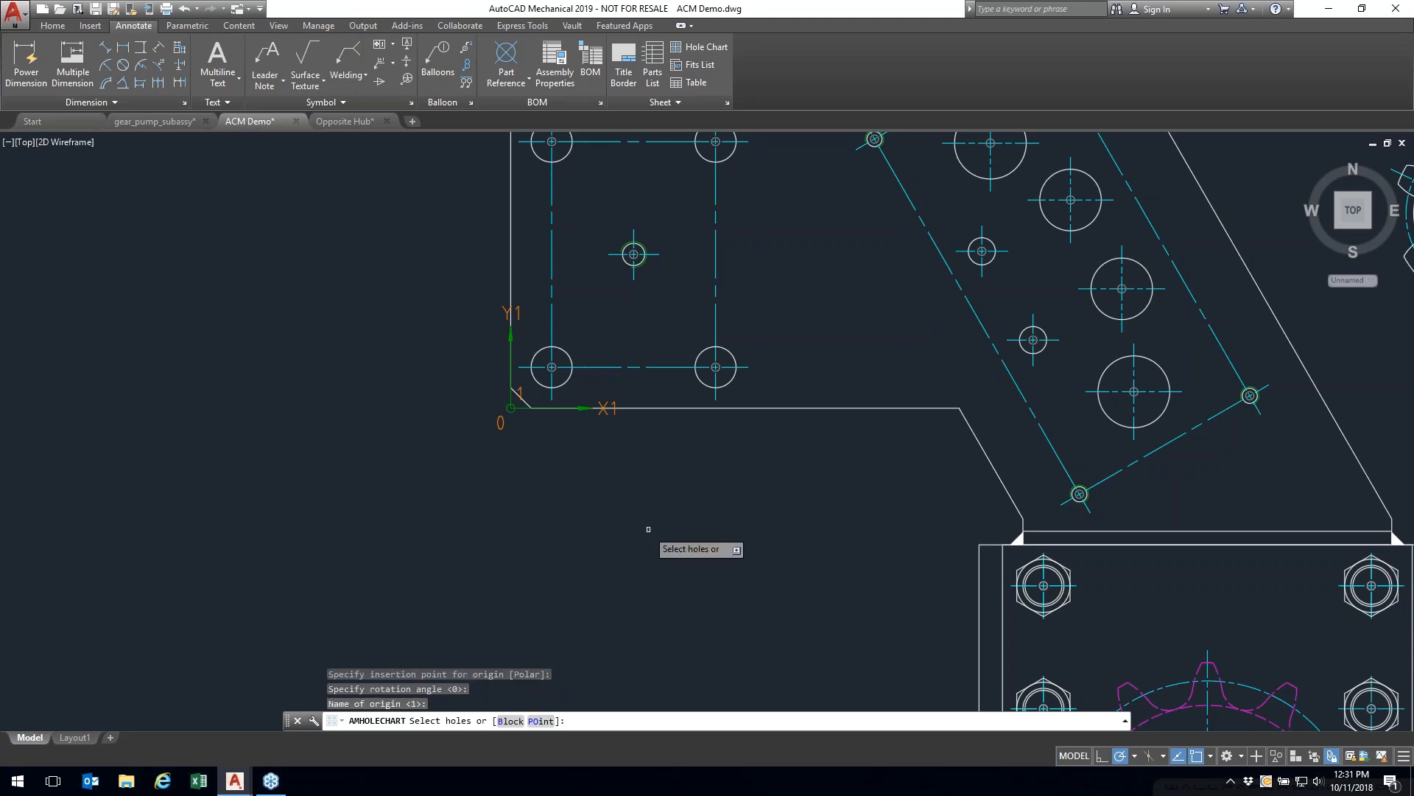
# Step: Include all holes of the rectangular and the slanted hole patterns on the plate in the hole chart
pyautogui.scroll(-2, 648, 529)
pyautogui.click(520, 474)
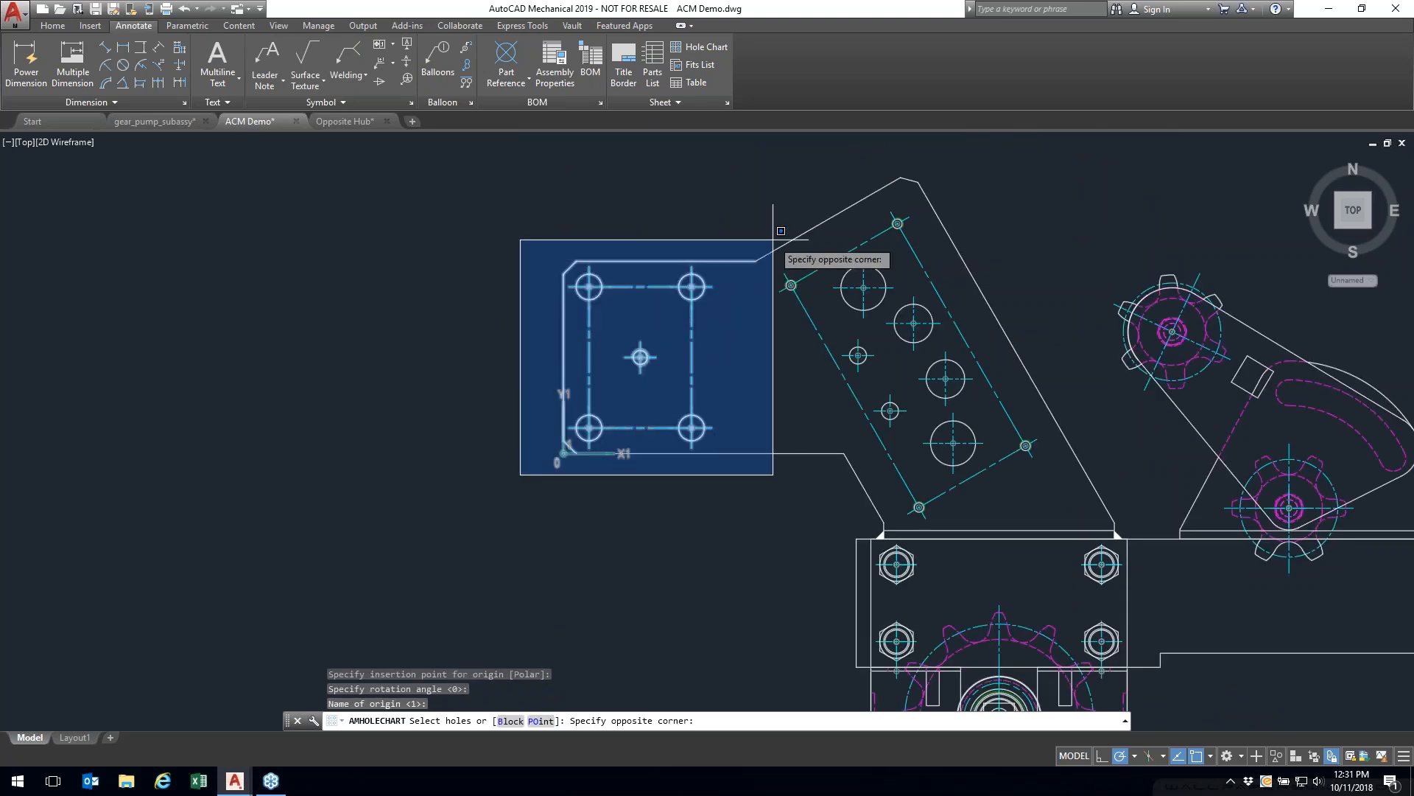
pyautogui.click(772, 240)
pyautogui.click(753, 535)
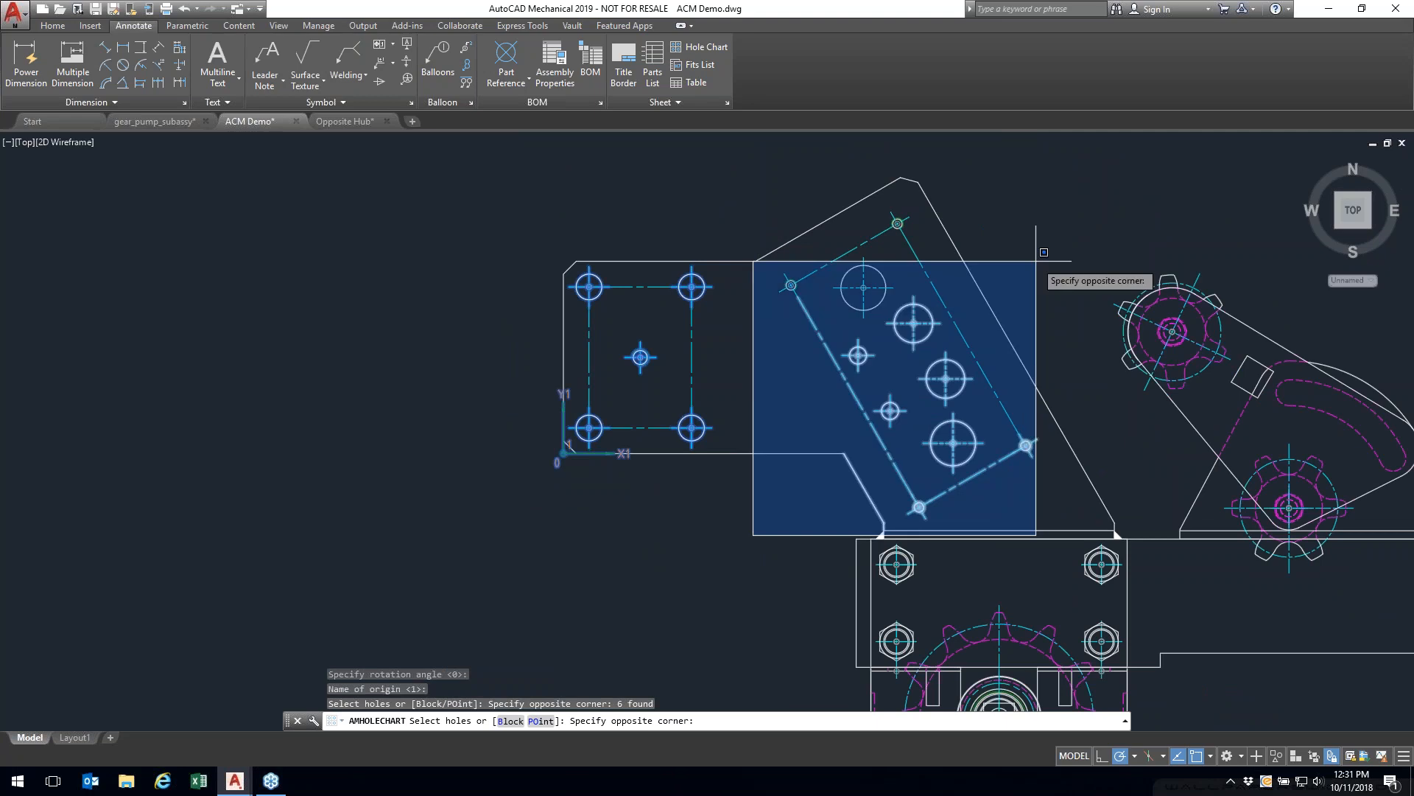
pyautogui.click(1051, 167)
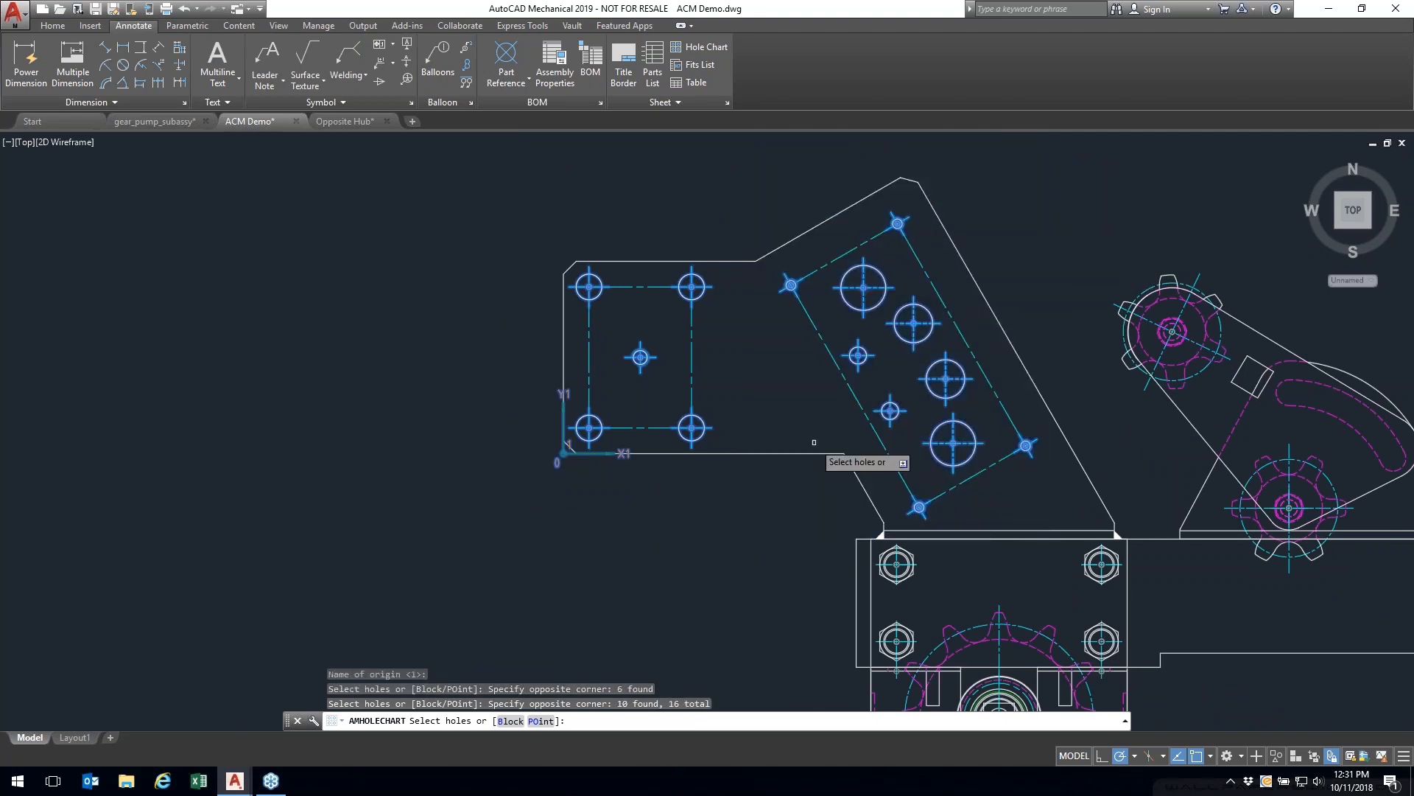
pyautogui.press('Return')
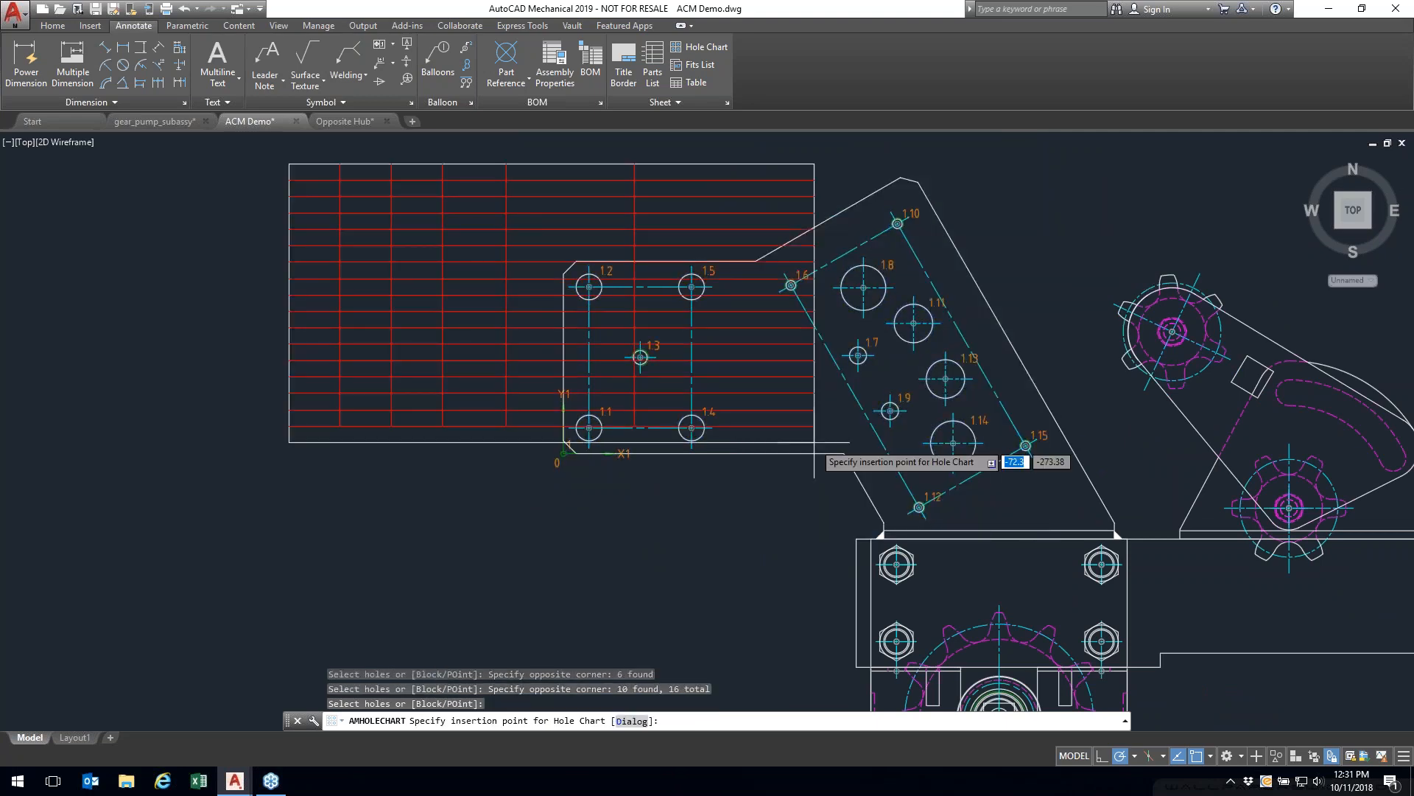
# Step: Place the hole chart in the empty area to the left of the plate
pyautogui.moveTo(405, 533); pyautogui.dragTo(612, 536, button='middle')
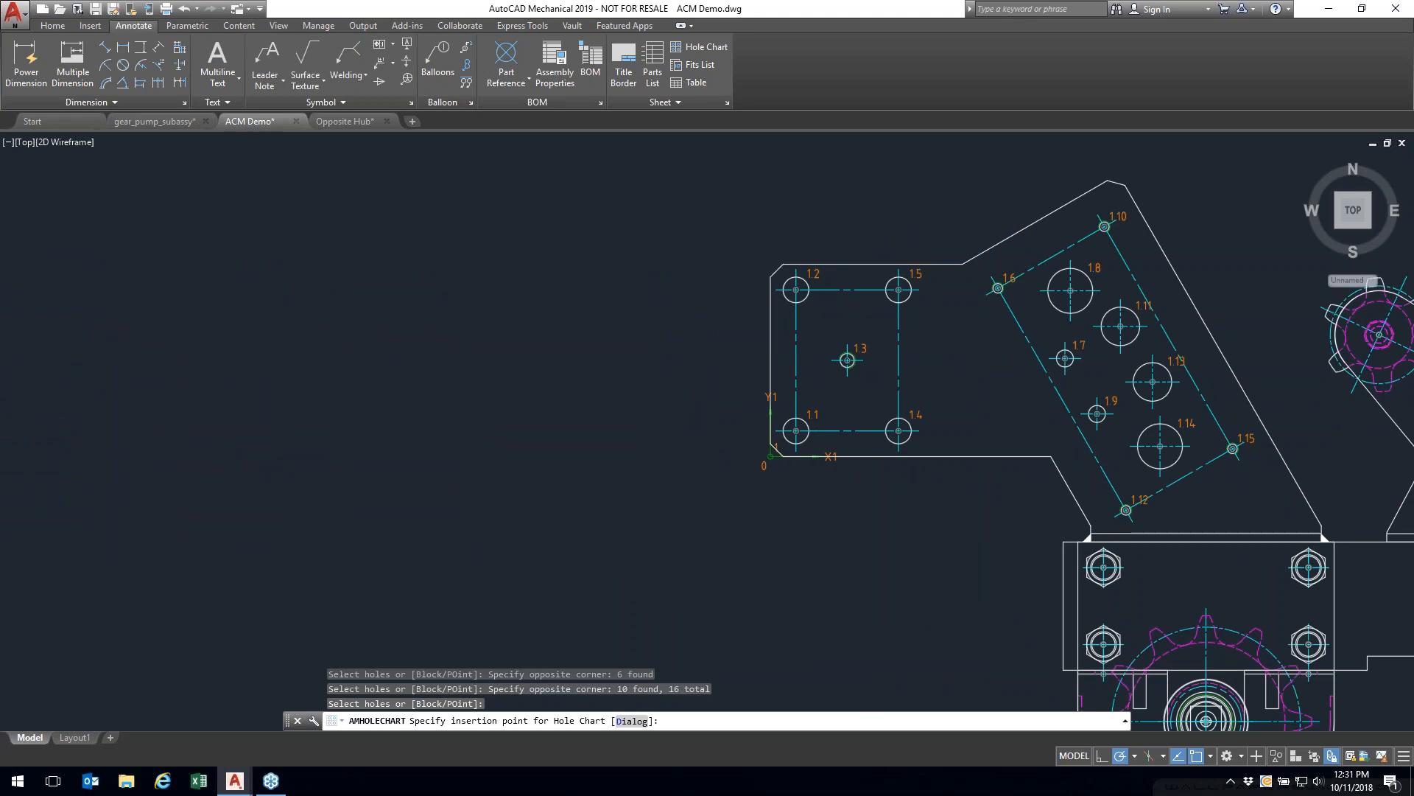
pyautogui.click(651, 571)
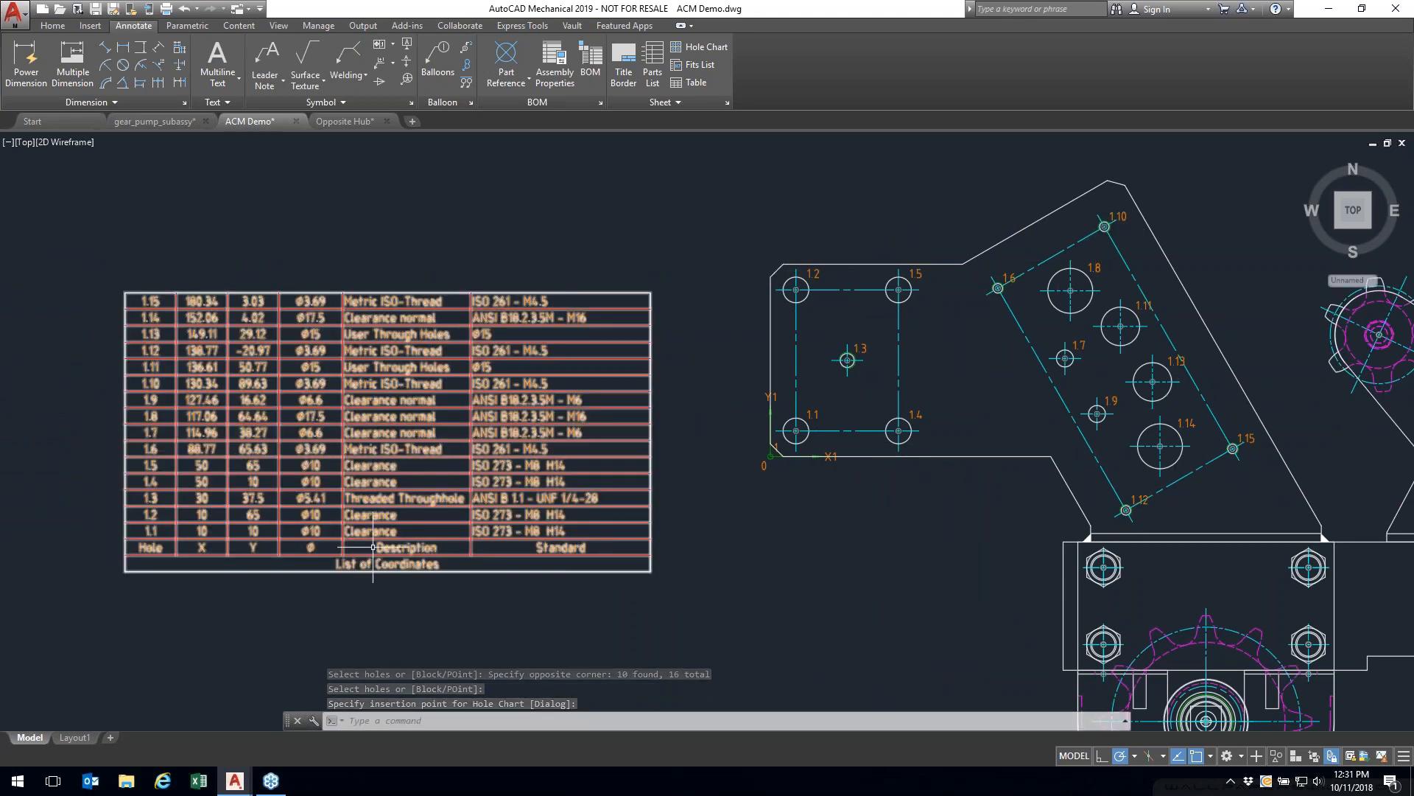
pyautogui.moveTo(912, 556); pyautogui.dragTo(836, 557, button='middle')
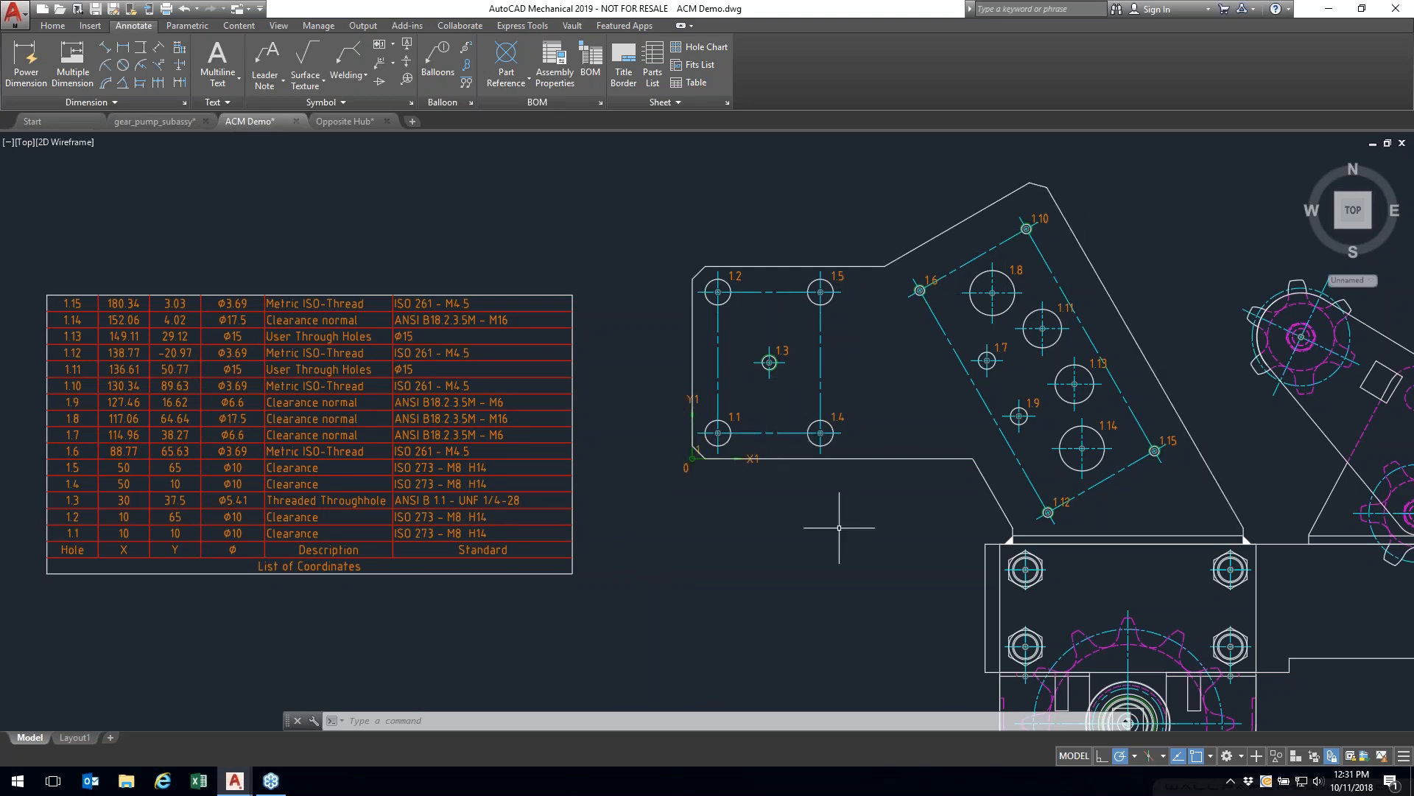
# Step: Open the placed list of coordinates for editing and enlarge the Hole Chart dialog to show all hole rows
pyautogui.rightClick(483, 404)
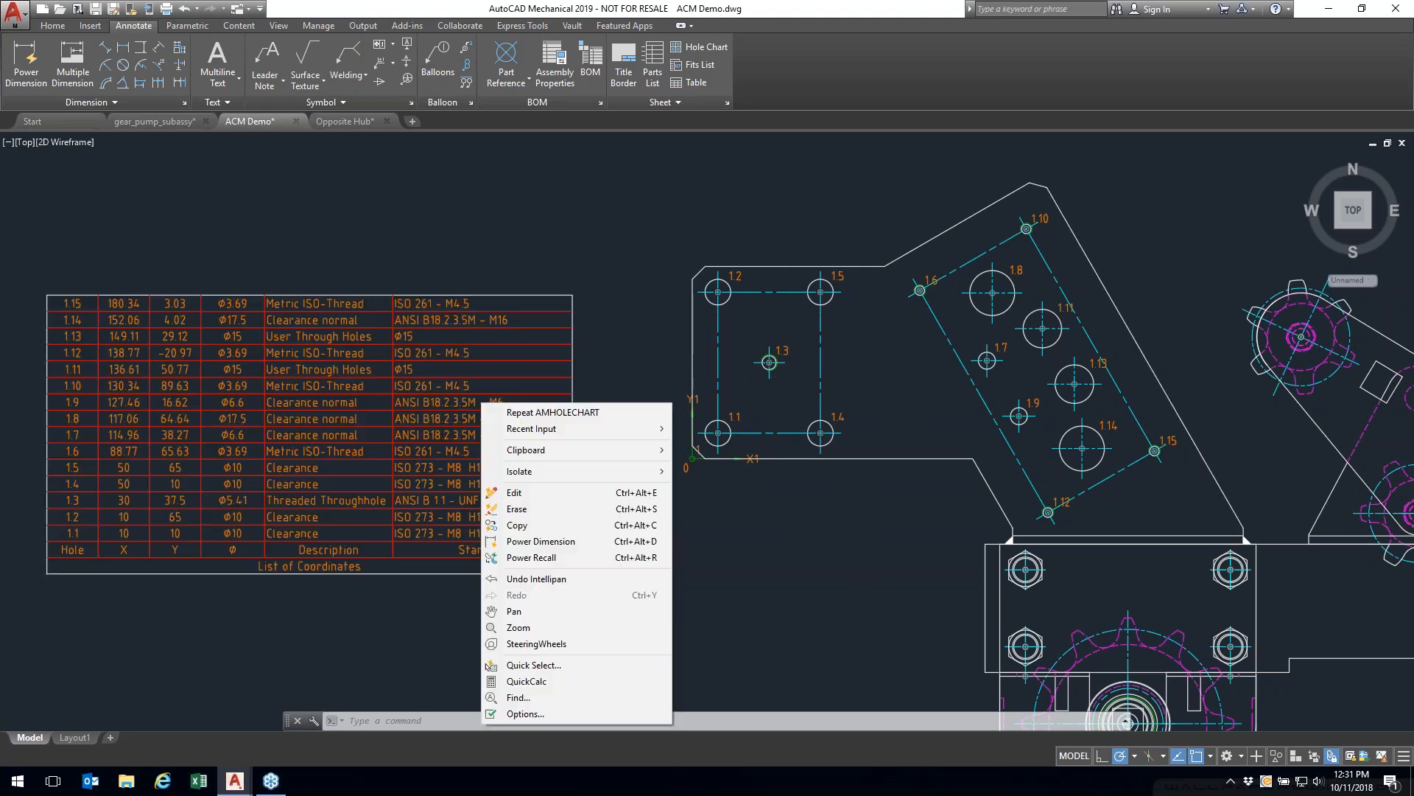
pyautogui.click(543, 494)
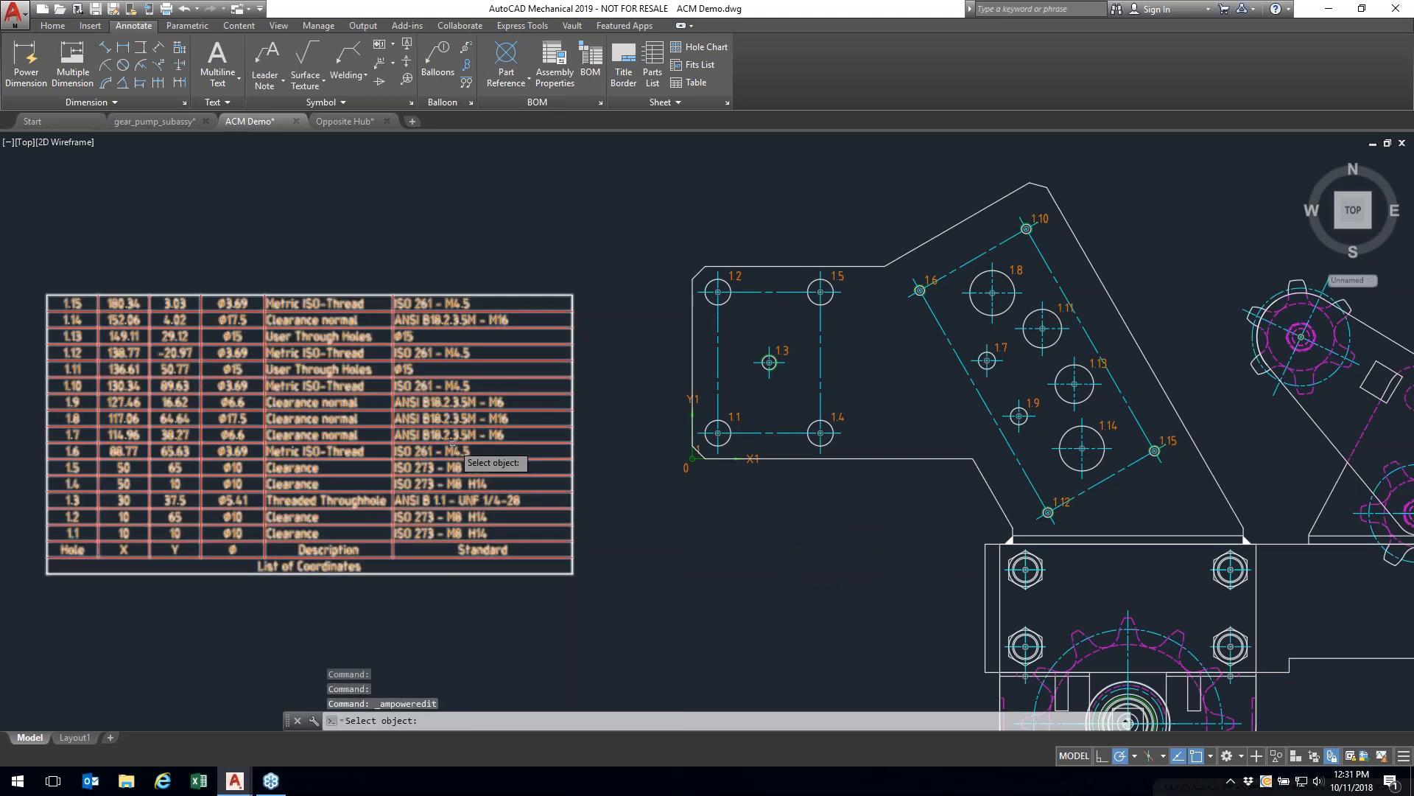
pyautogui.click(452, 442)
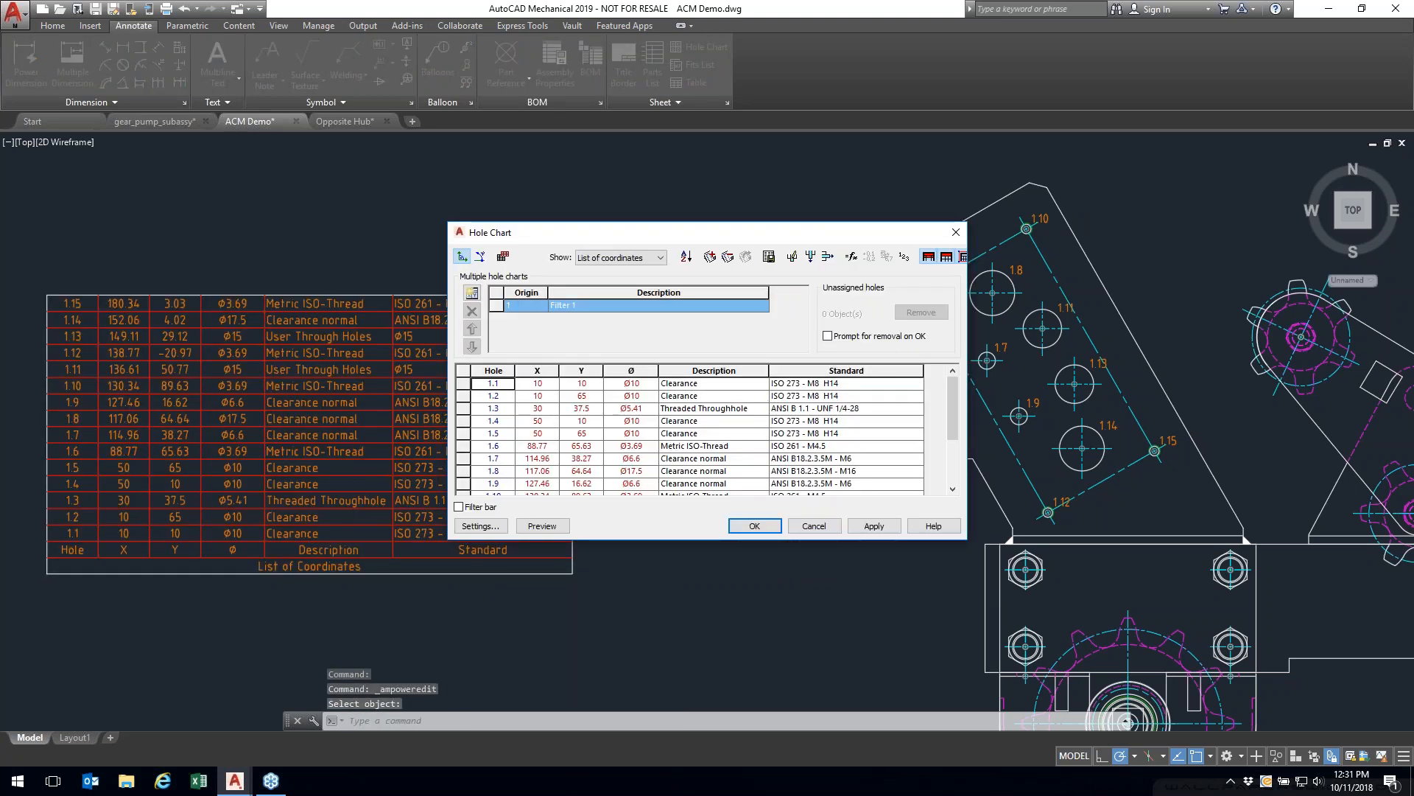
pyautogui.moveTo(953, 399)
pyautogui.mouseDown()
pyautogui.moveTo(954, 440)
pyautogui.moveTo(952, 387)
pyautogui.mouseUp()
pyautogui.moveTo(967, 538); pyautogui.dragTo(1158, 632)
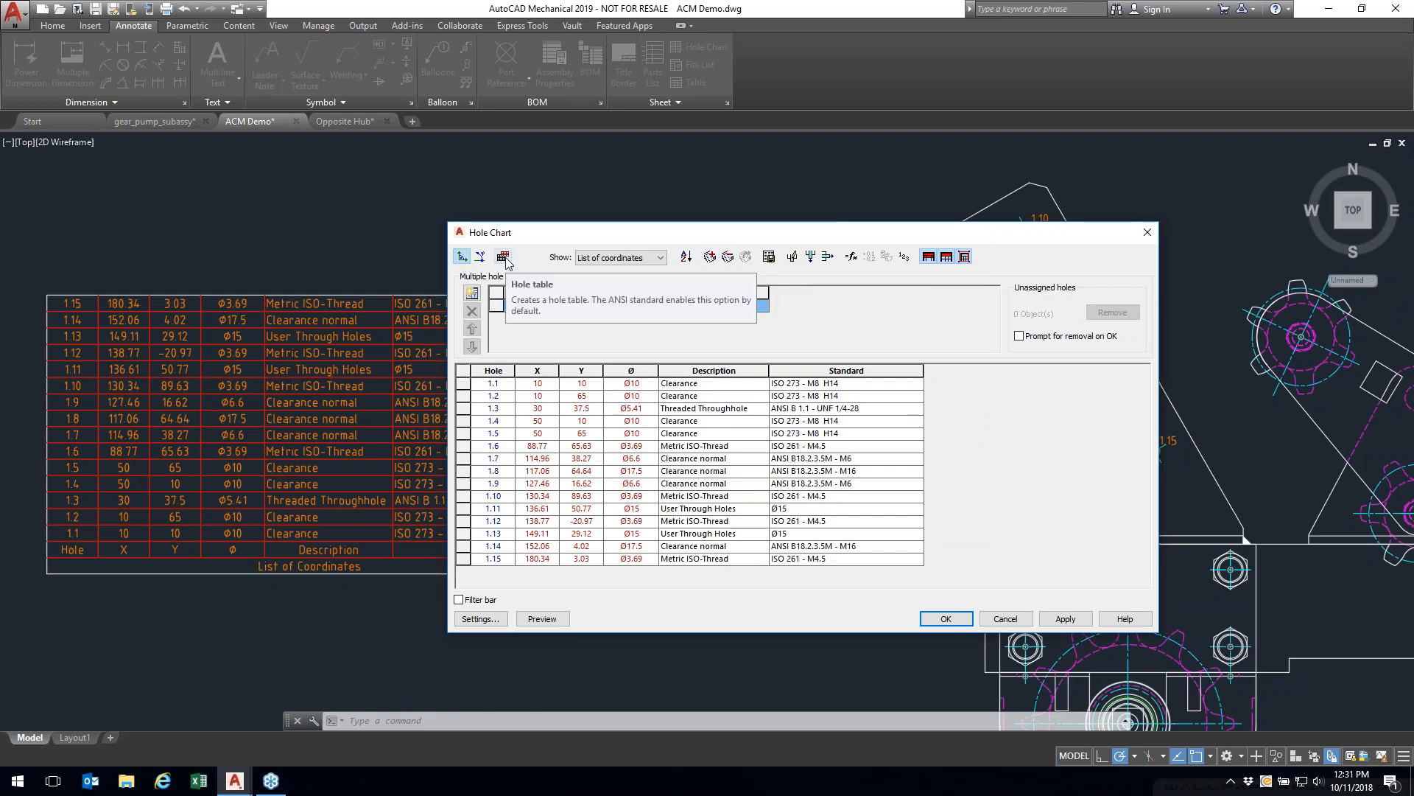
# Step: Review the hole chart settings without changing them, and move the Hole Chart dialog clear of the plate
pyautogui.click(481, 618)
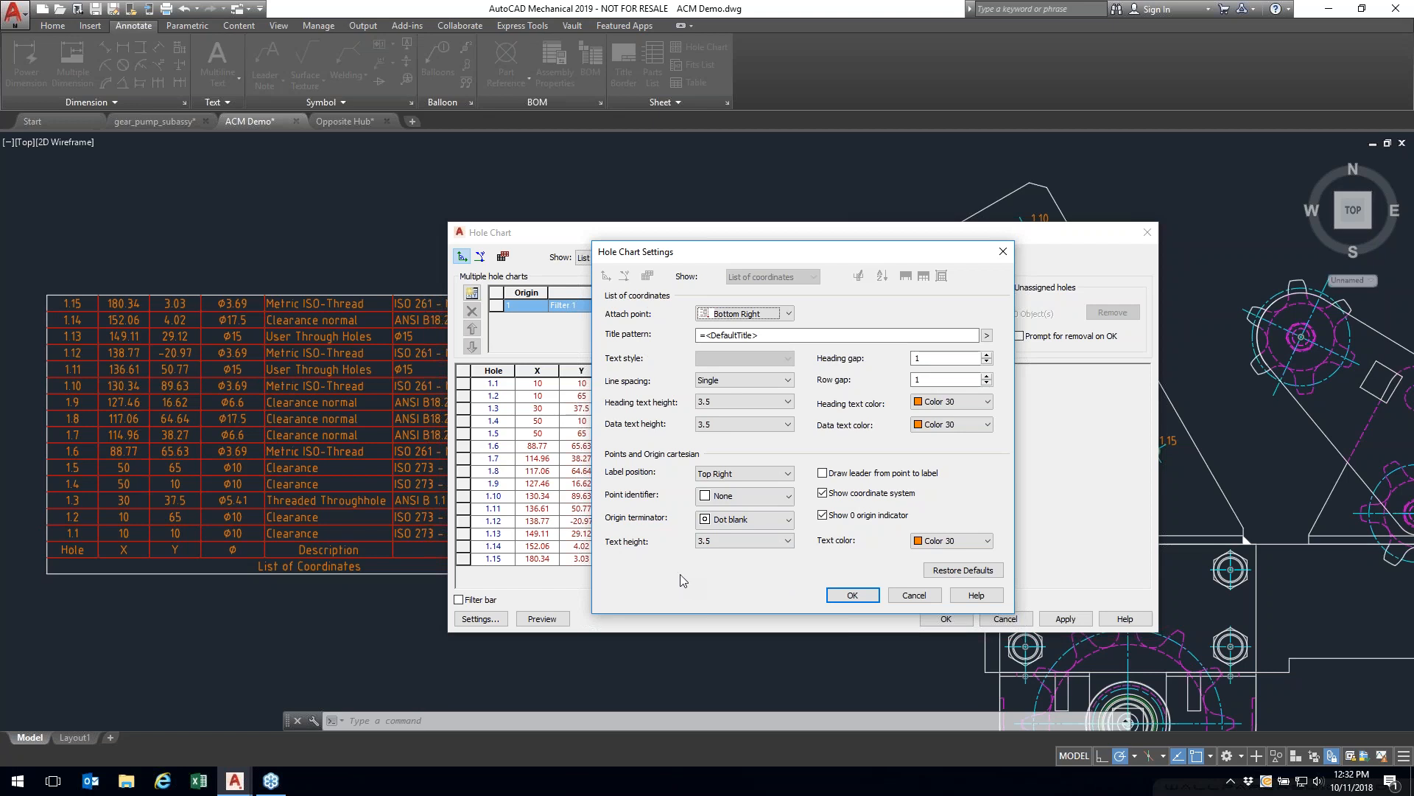
pyautogui.click(913, 596)
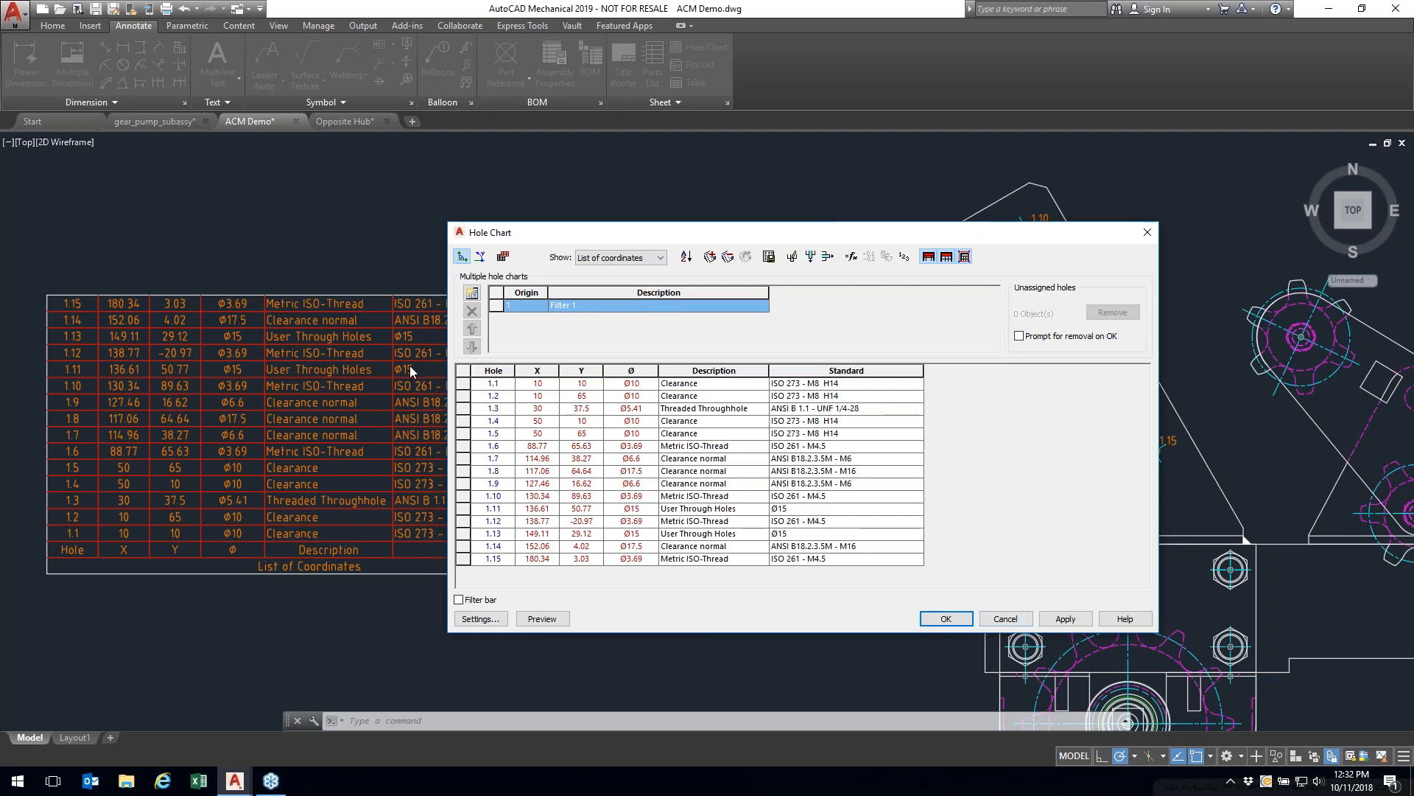
pyautogui.moveTo(1009, 243)
pyautogui.mouseDown()
pyautogui.moveTo(596, 346)
pyautogui.moveTo(515, 240)
pyautogui.mouseUp()
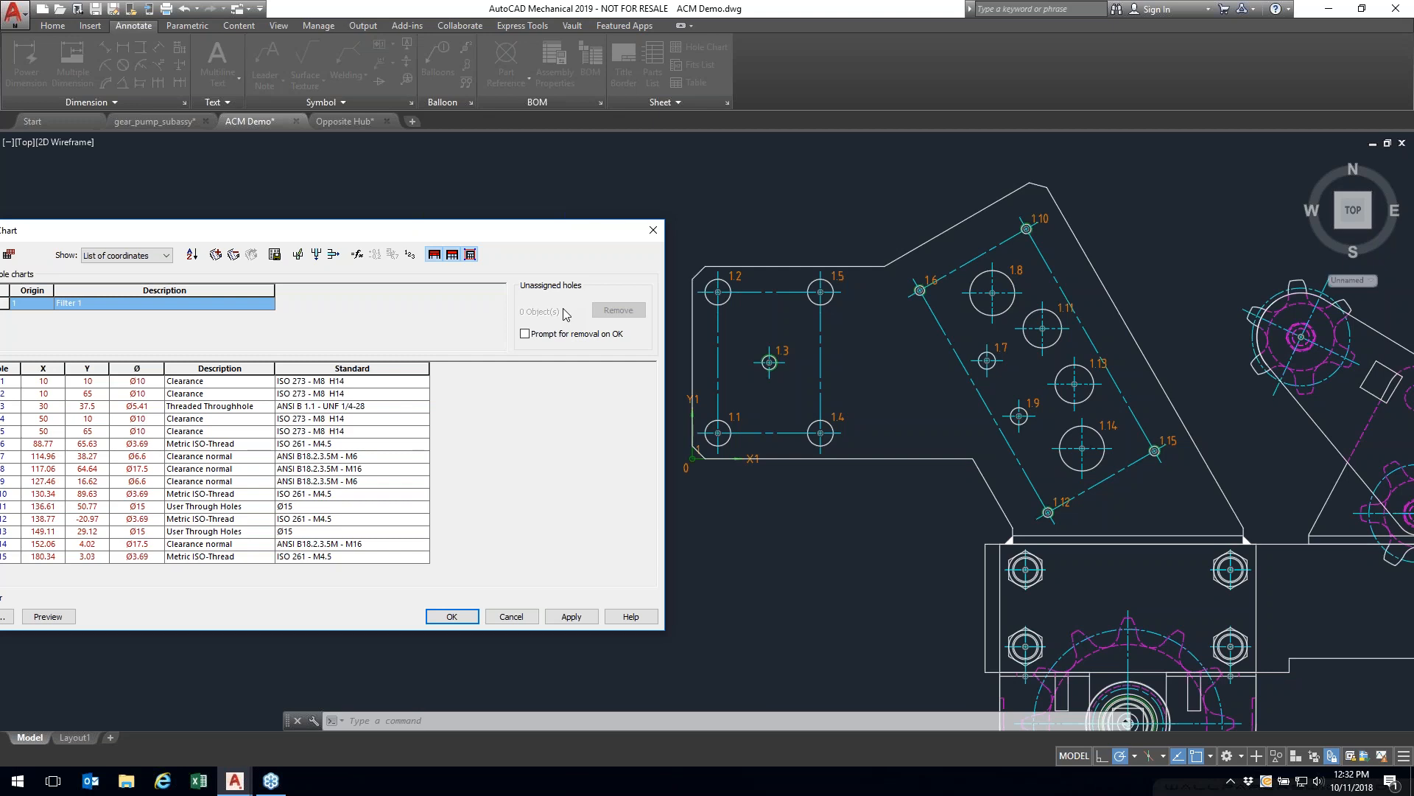
# Step: Accept the hole chart in the Hole Chart dialog and return to the assembly drawing
pyautogui.moveTo(501, 235); pyautogui.dragTo(794, 220)
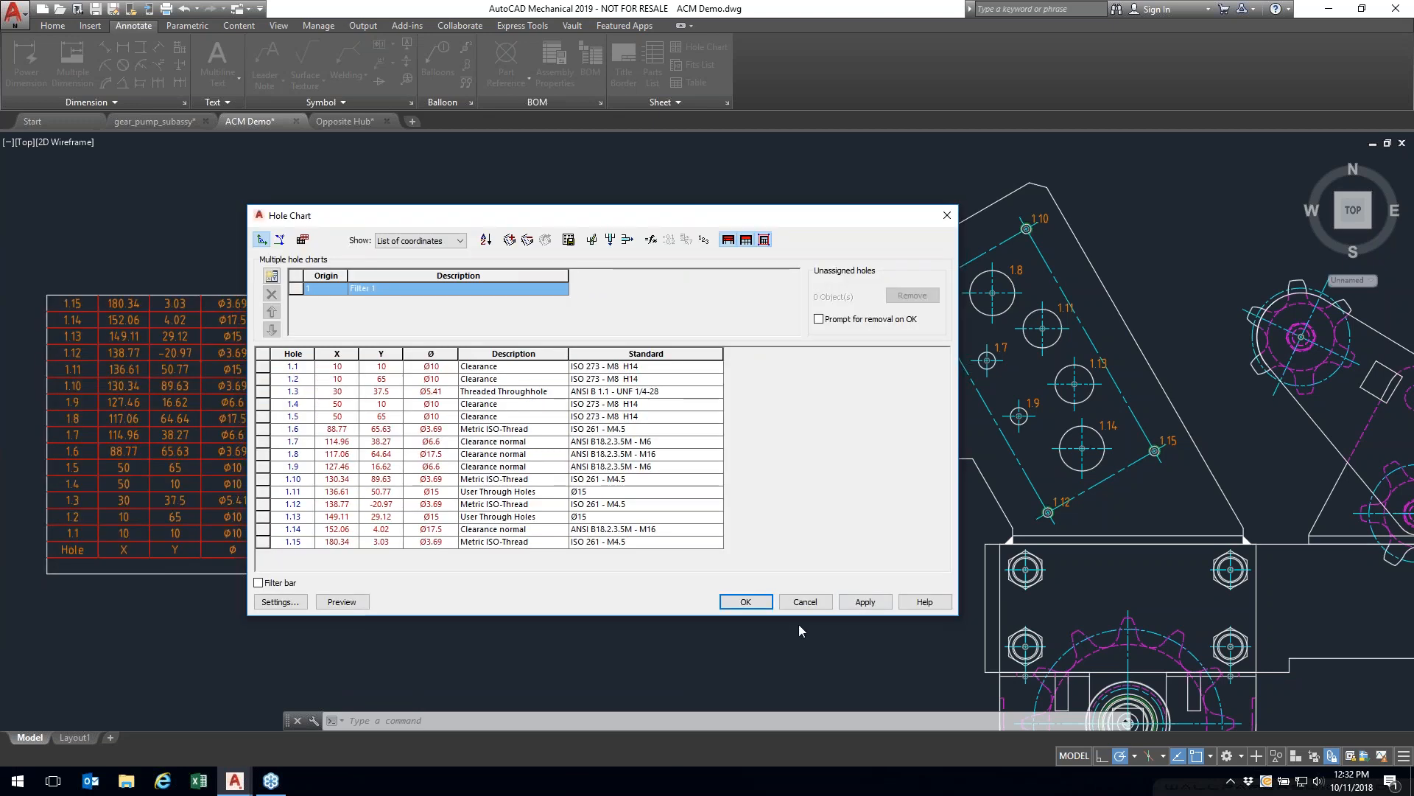
pyautogui.click(759, 613)
pyautogui.moveTo(877, 521); pyautogui.dragTo(509, 473, button='middle')
pyautogui.scroll(-2, 1130, 590)
pyautogui.moveTo(1130, 590)
pyautogui.mouseDown(button='middle')
pyautogui.moveTo(479, 471)
pyautogui.moveTo(534, 535)
pyautogui.moveTo(710, 480)
pyautogui.mouseUp(button='middle')
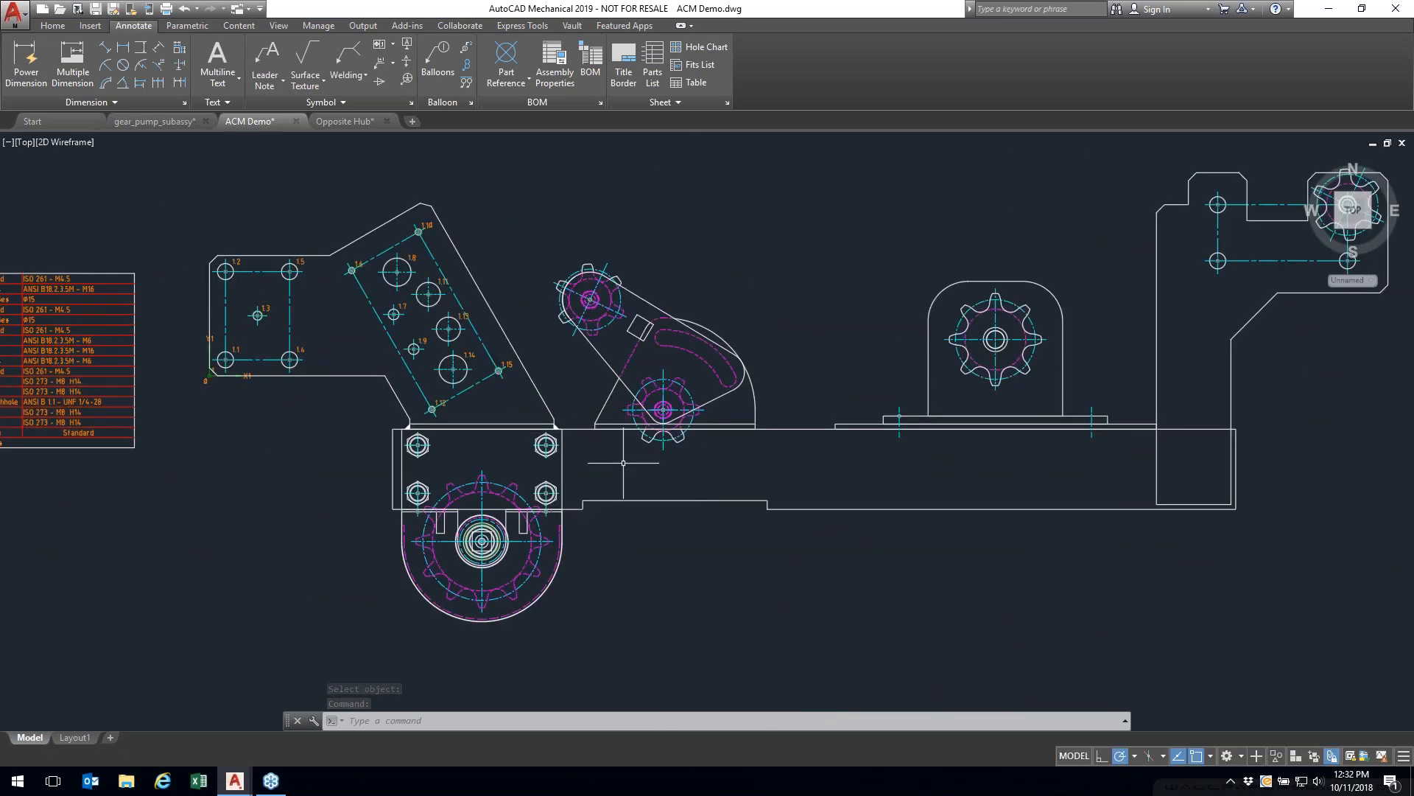
# Step: Show the complete set of Content tools for mechanical parts, with all tool groups expanded
pyautogui.click(237, 25)
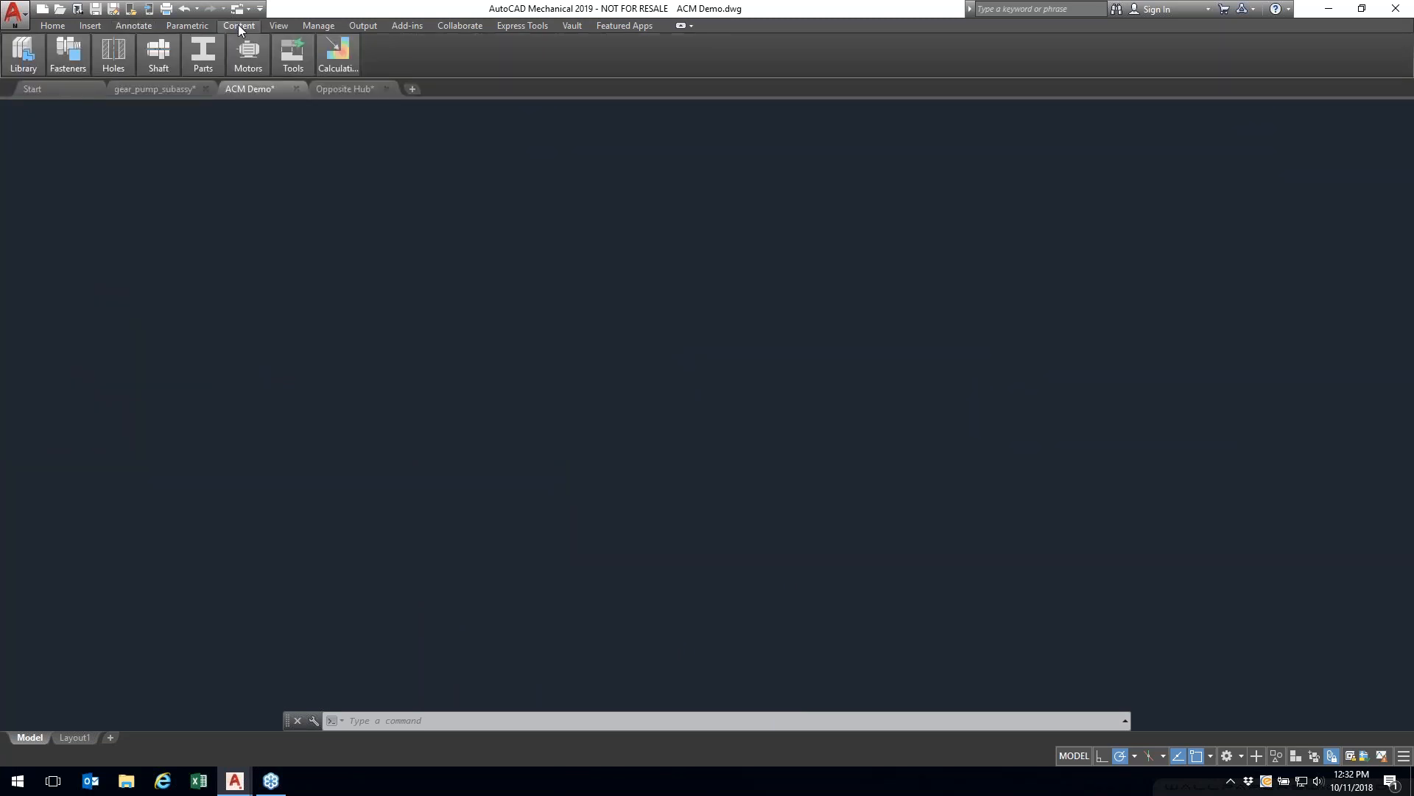
pyautogui.click(239, 25)
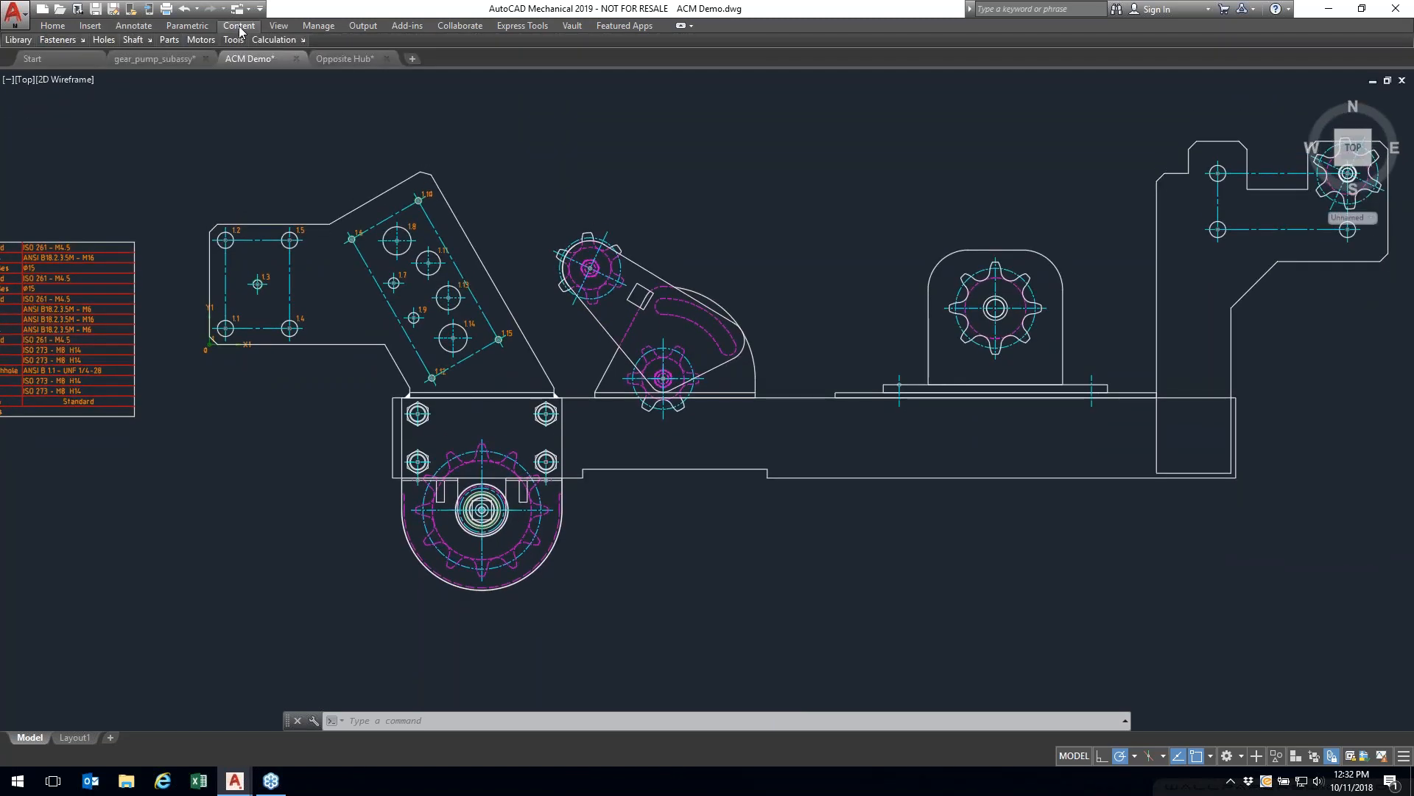
pyautogui.click(248, 26)
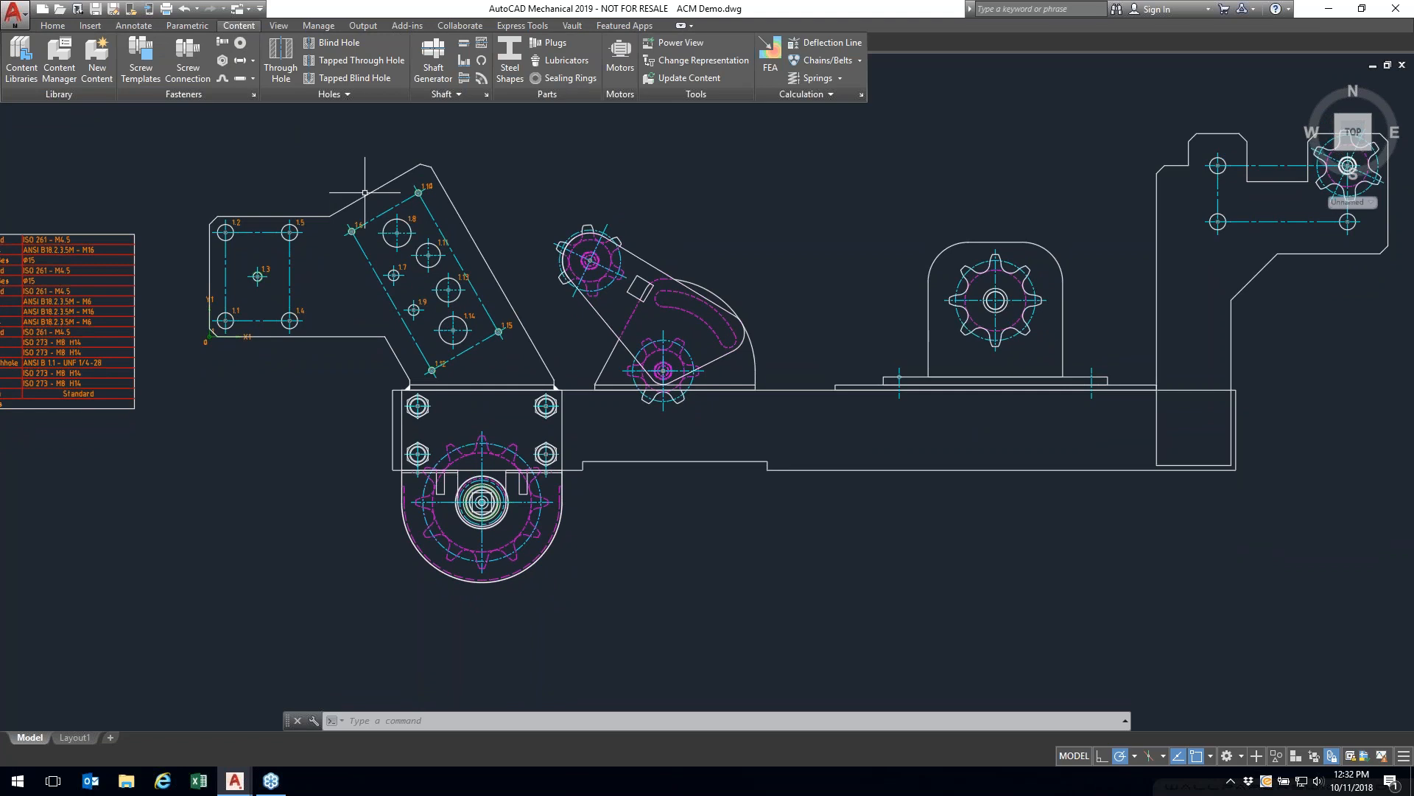
pyautogui.doubleClick(242, 27)
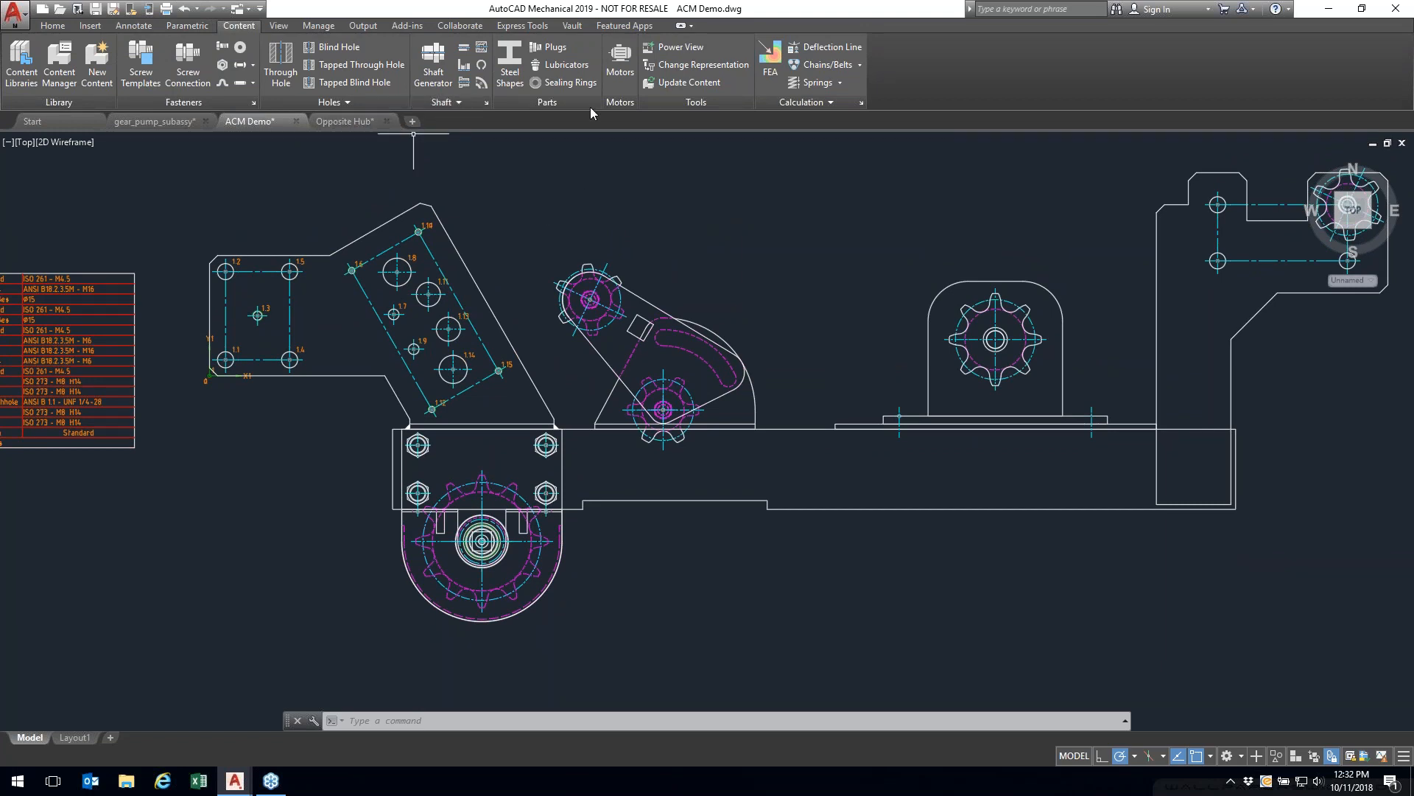
pyautogui.click(458, 105)
pyautogui.moveTo(816, 297); pyautogui.dragTo(803, 307, button='middle')
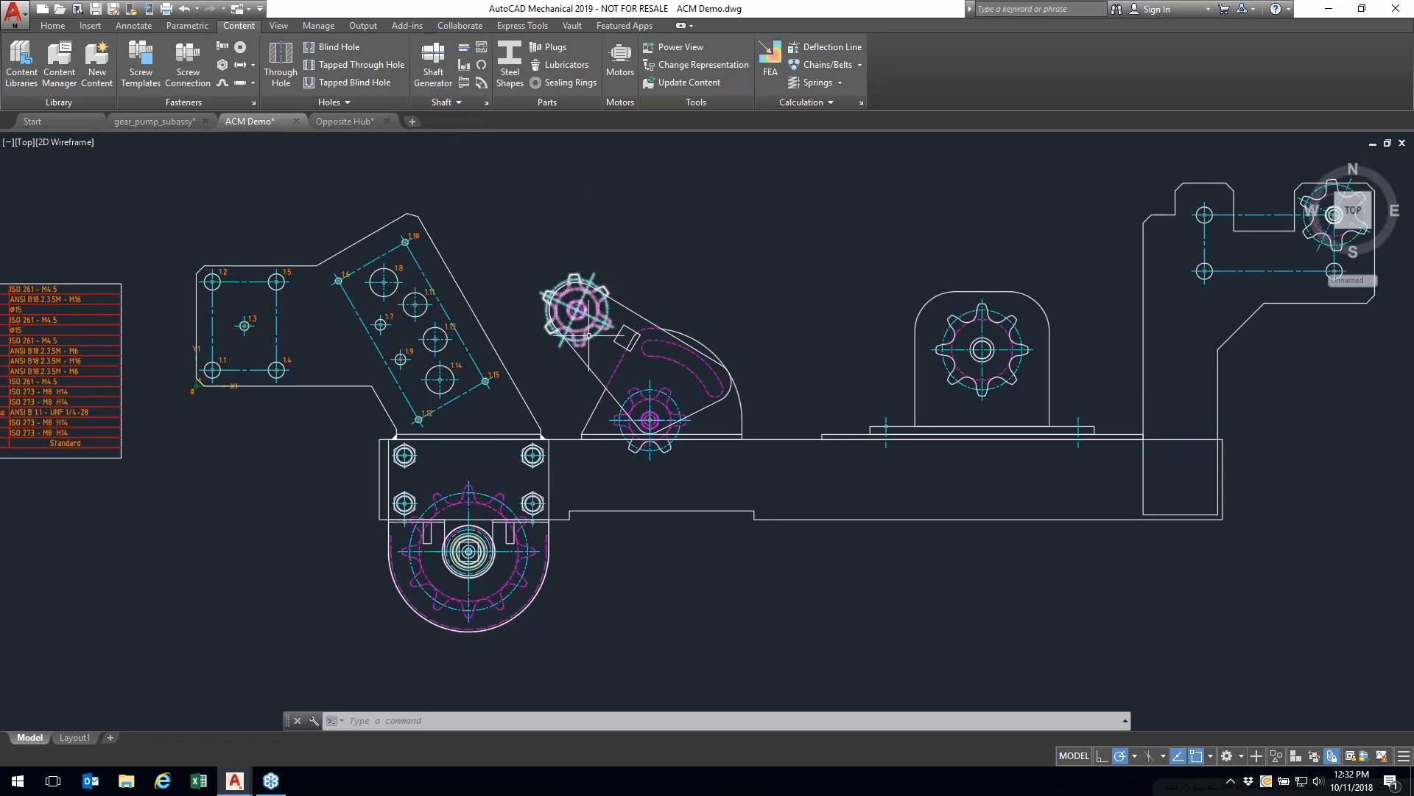
# Step: Edit the sprocket at the upper end of the slanted arm to use Roller chain size ASME/ANSI B29.1M - No. 35
pyautogui.rightClick(700, 249)
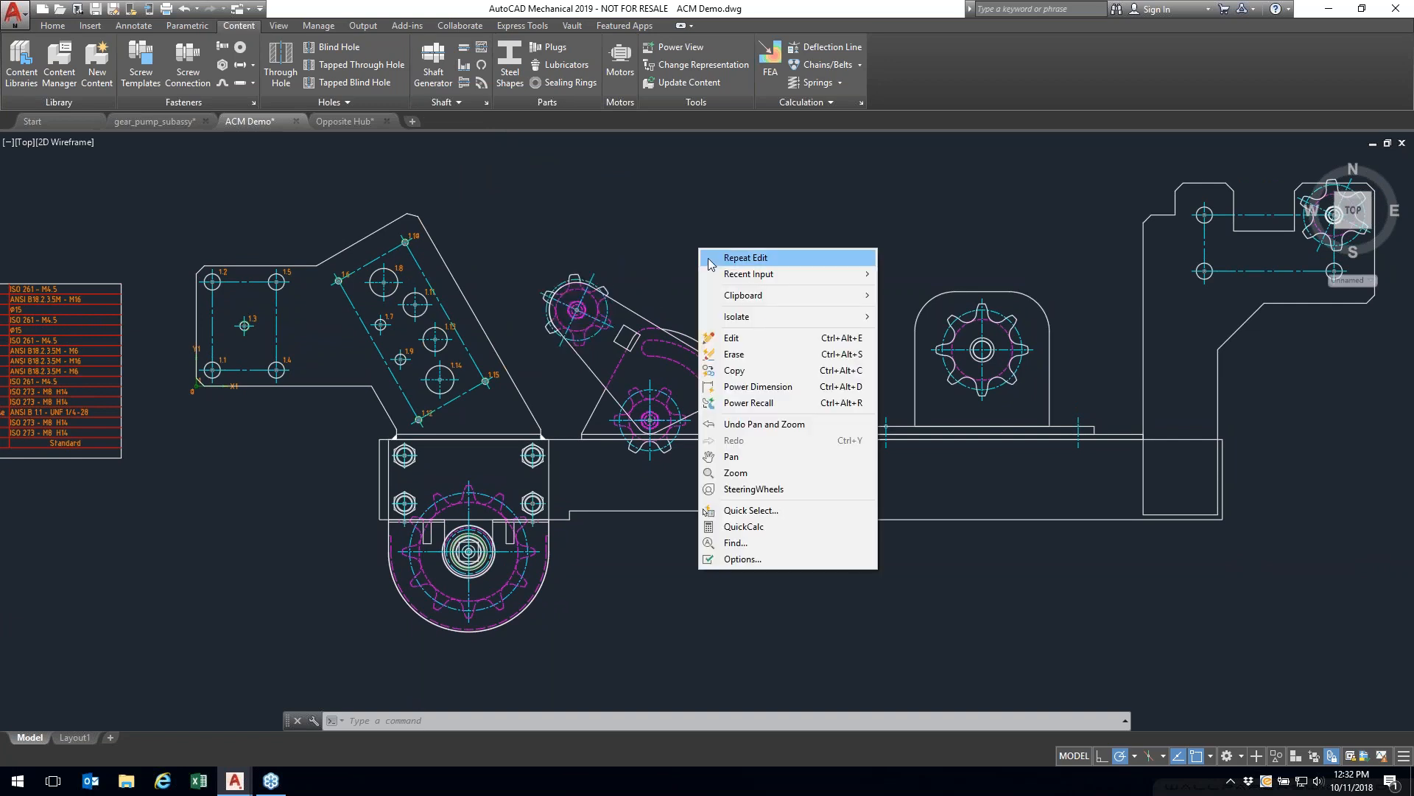
pyautogui.click(737, 342)
pyautogui.click(607, 322)
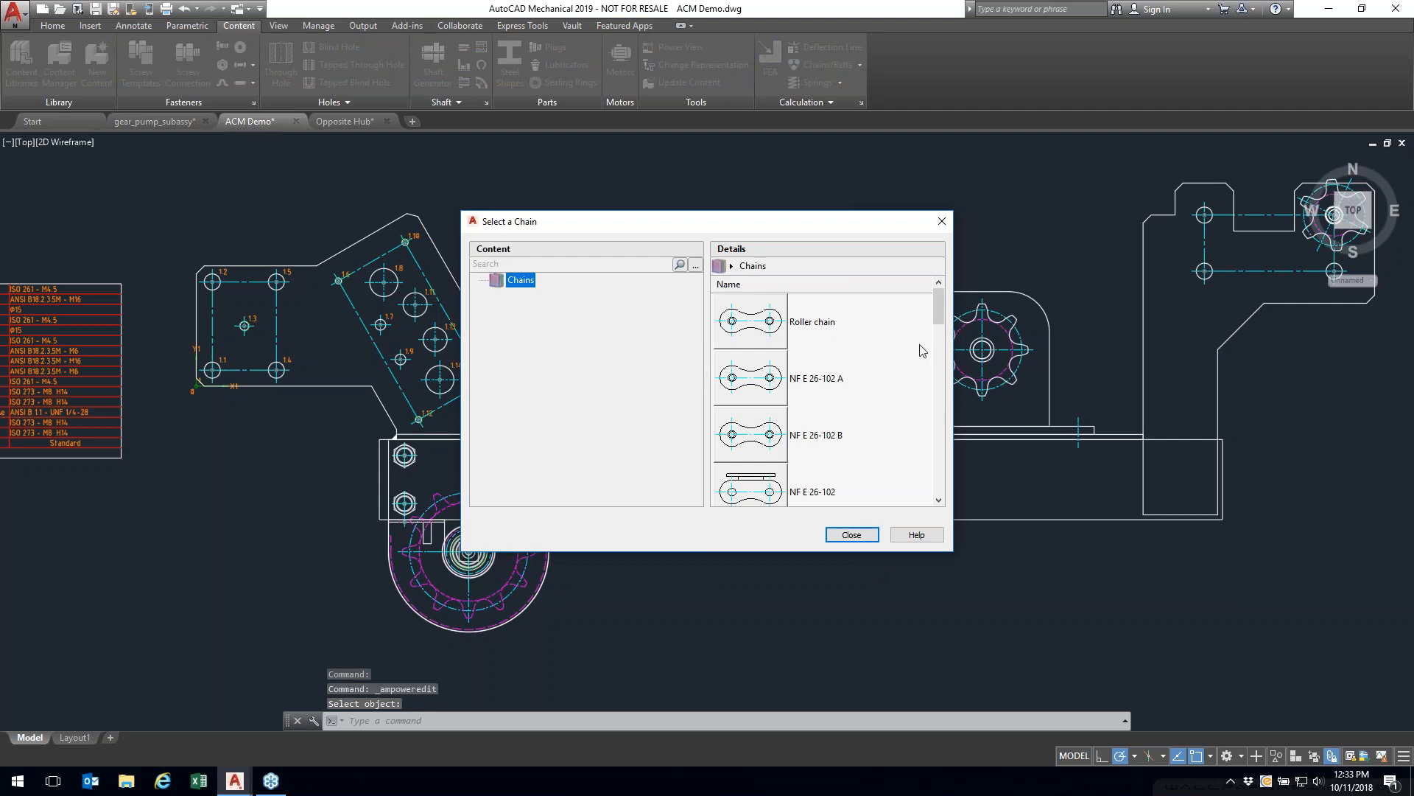
pyautogui.doubleClick(779, 326)
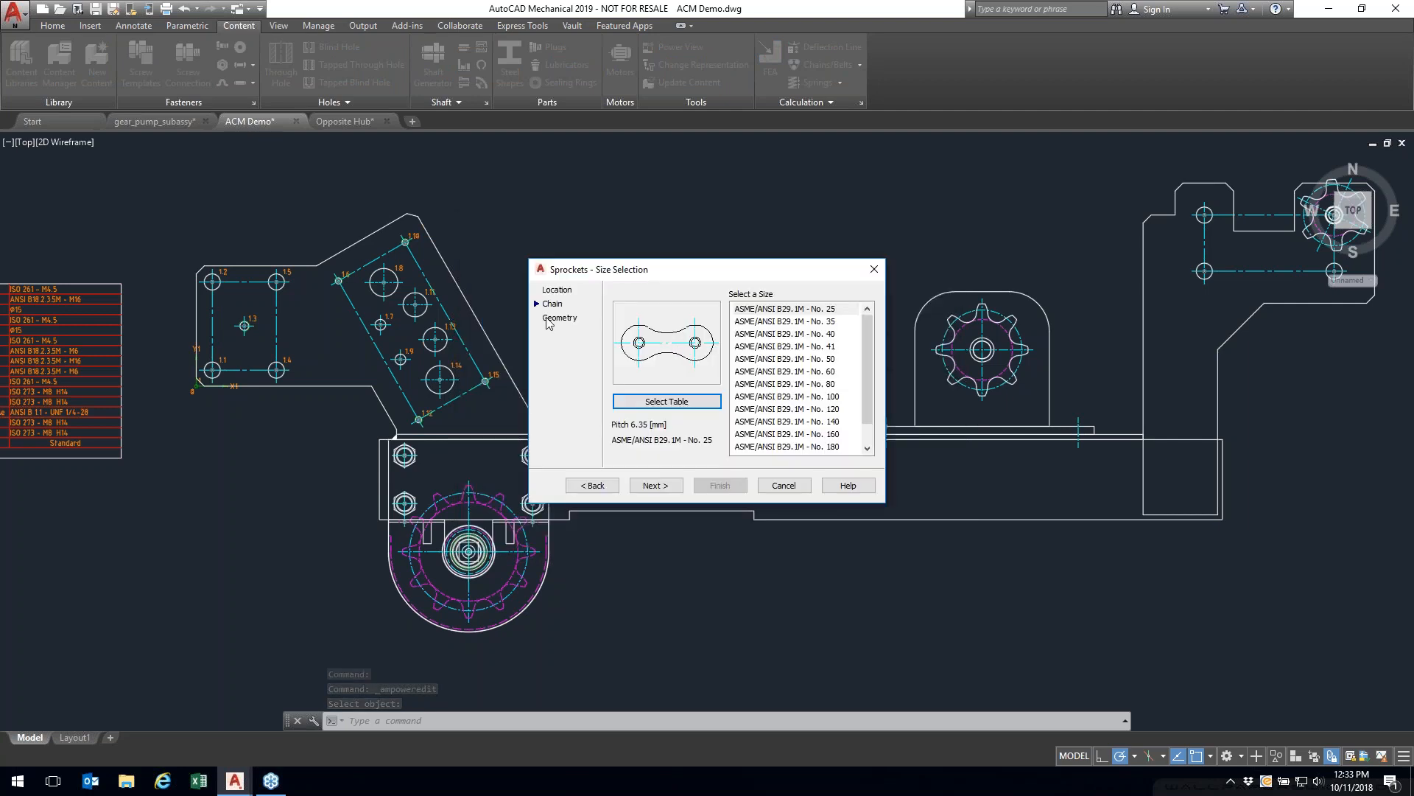
pyautogui.click(813, 322)
pyautogui.click(663, 487)
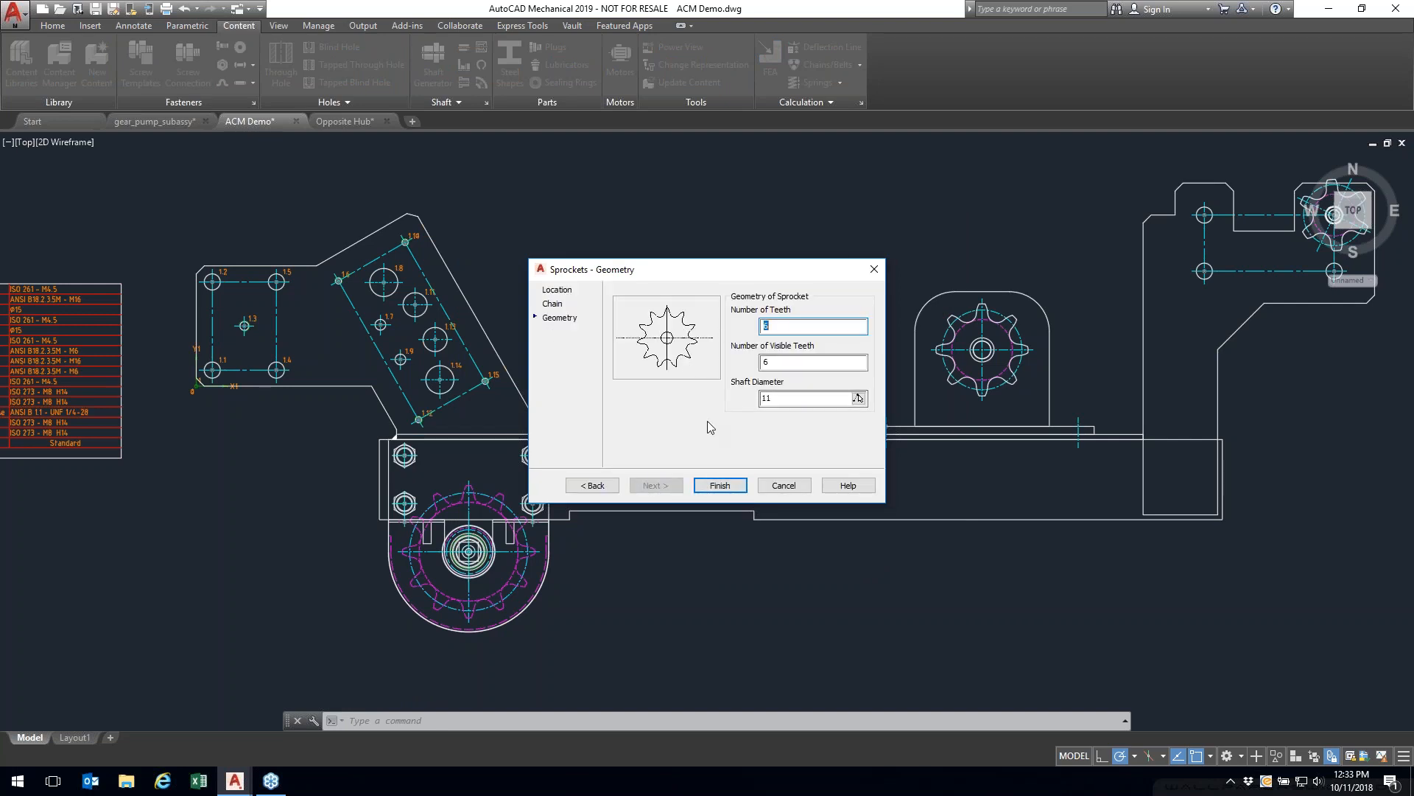
pyautogui.click(720, 483)
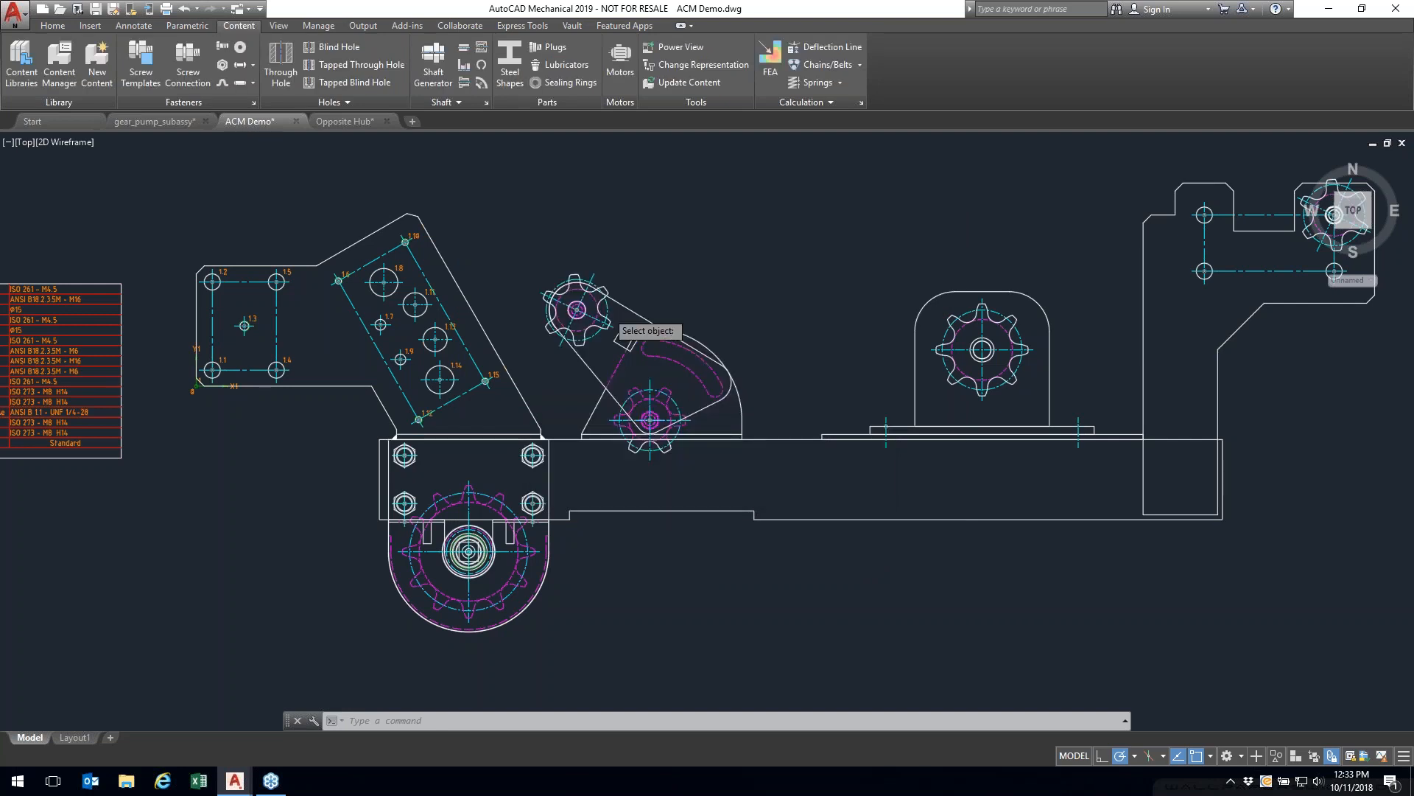
# Step: Move the edited sprocket by its center onto the center of the hex nut at the slanted arm's upper end
pyautogui.scroll(-5, 553, 310)
pyautogui.scroll(5, 554, 310)
pyautogui.scroll(8, 556, 306)
pyautogui.scroll(-15, 556, 306)
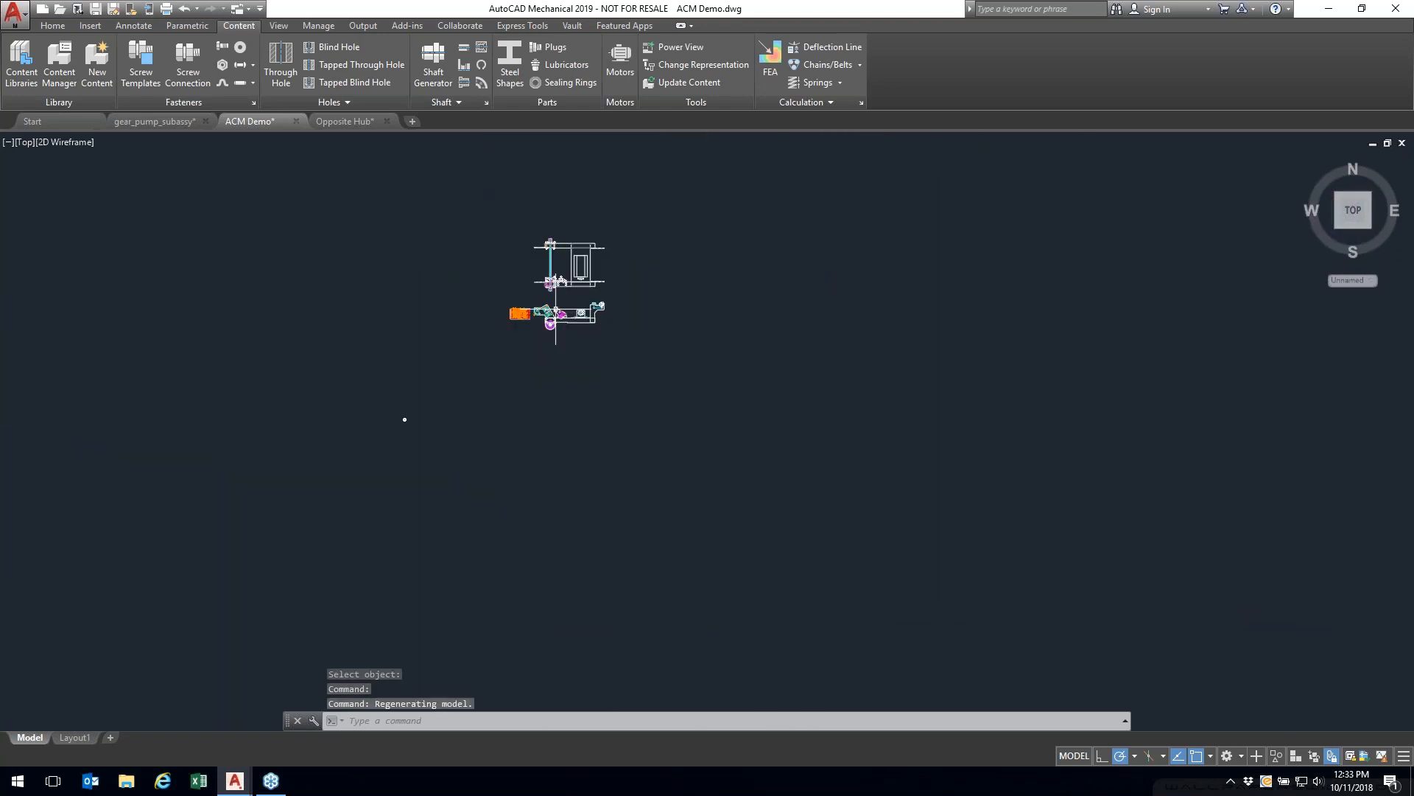
pyautogui.scroll(8, 254, 479)
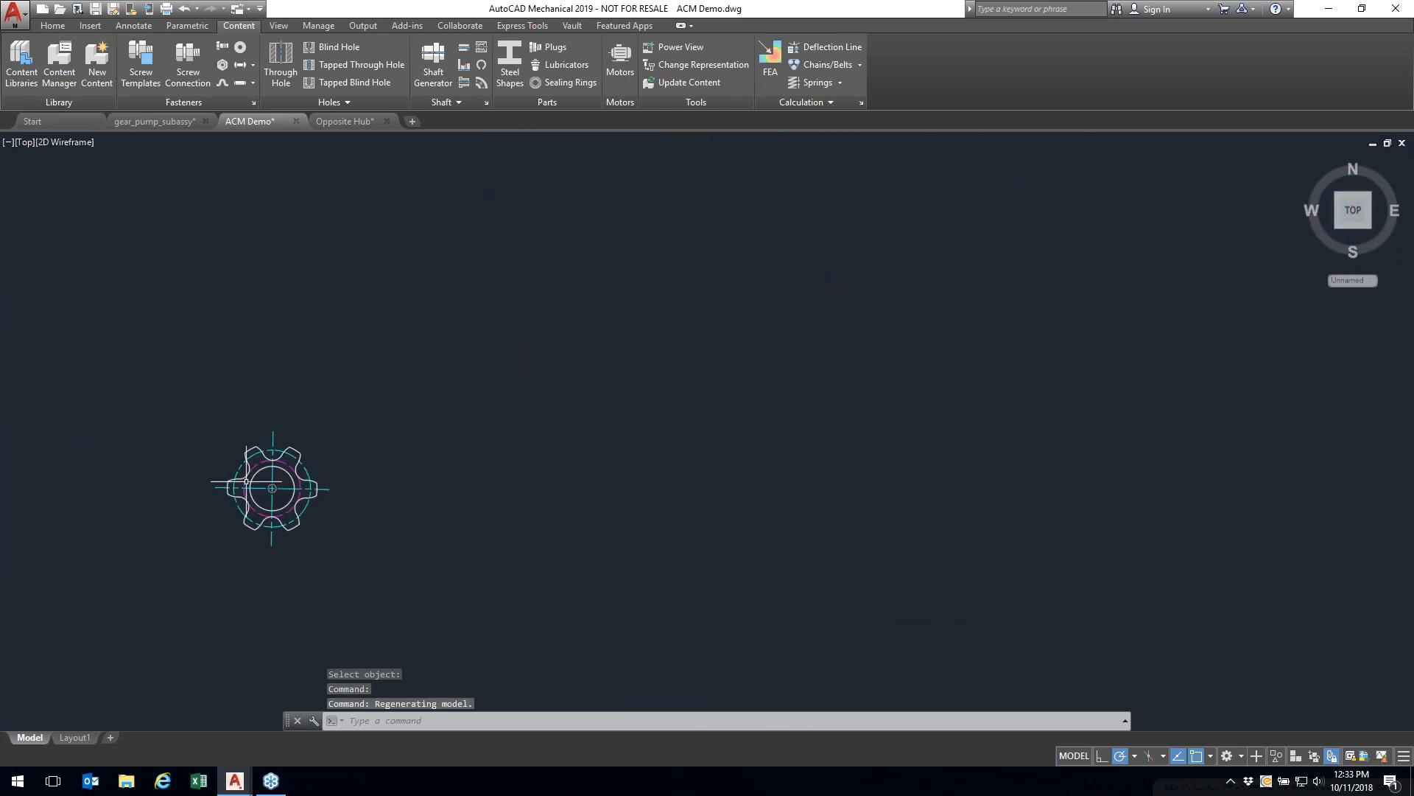
pyautogui.click(256, 480)
pyautogui.rightClick(257, 477)
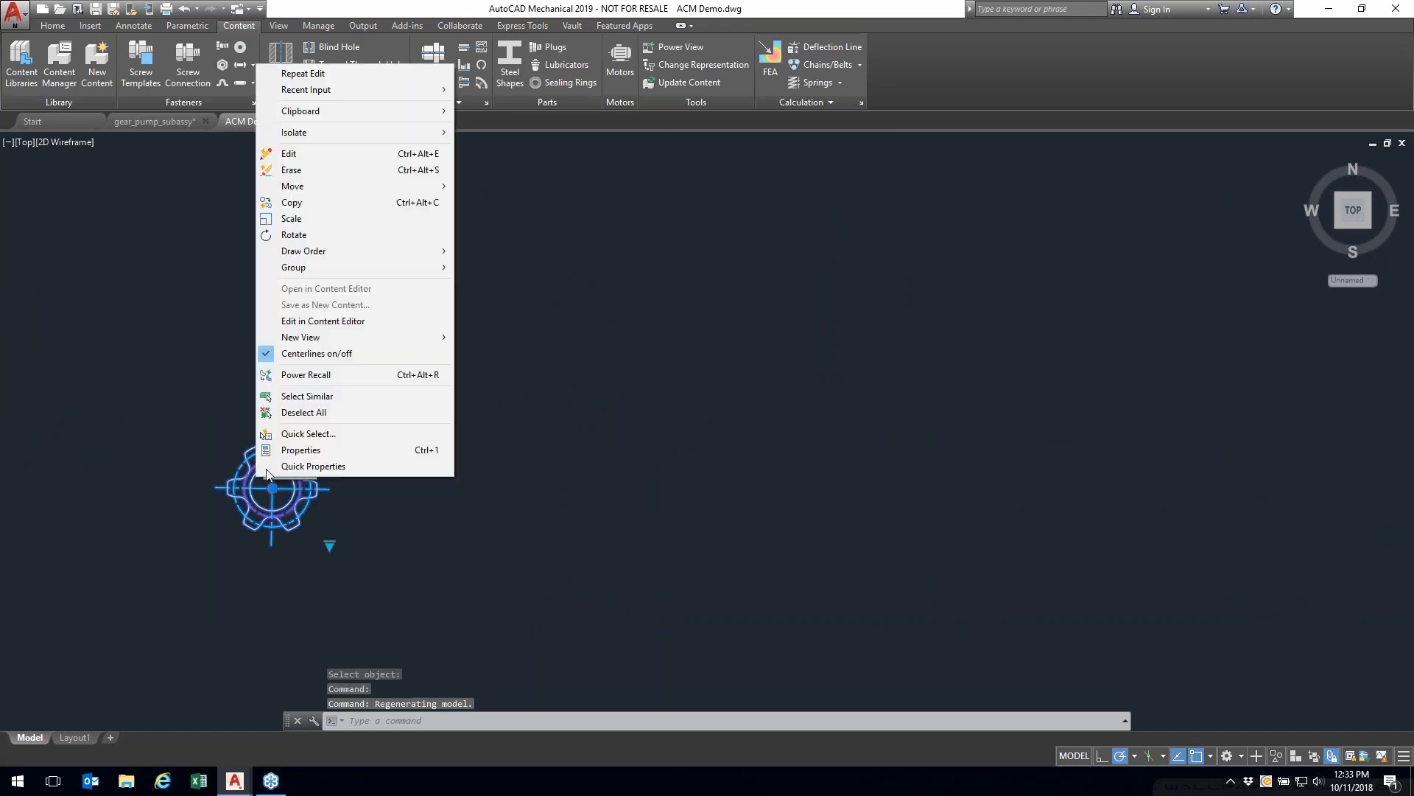
pyautogui.moveTo(424, 192)
pyautogui.click(486, 185)
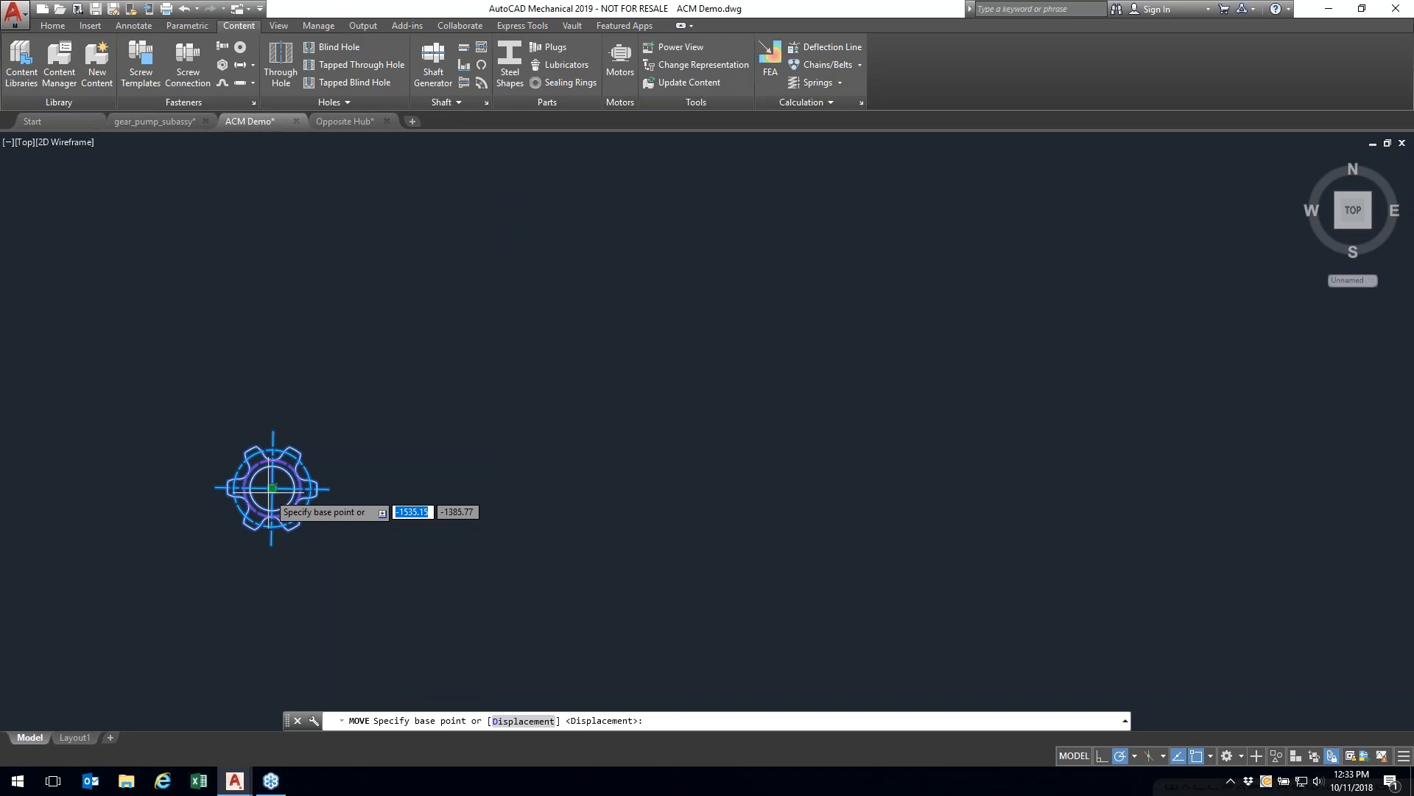
pyautogui.click(273, 488)
pyautogui.scroll(-10, 672, 325)
pyautogui.moveTo(814, 256); pyautogui.dragTo(463, 602, button='middle')
pyautogui.moveTo(966, 287); pyautogui.dragTo(697, 396, button='middle')
pyautogui.scroll(8, 703, 390)
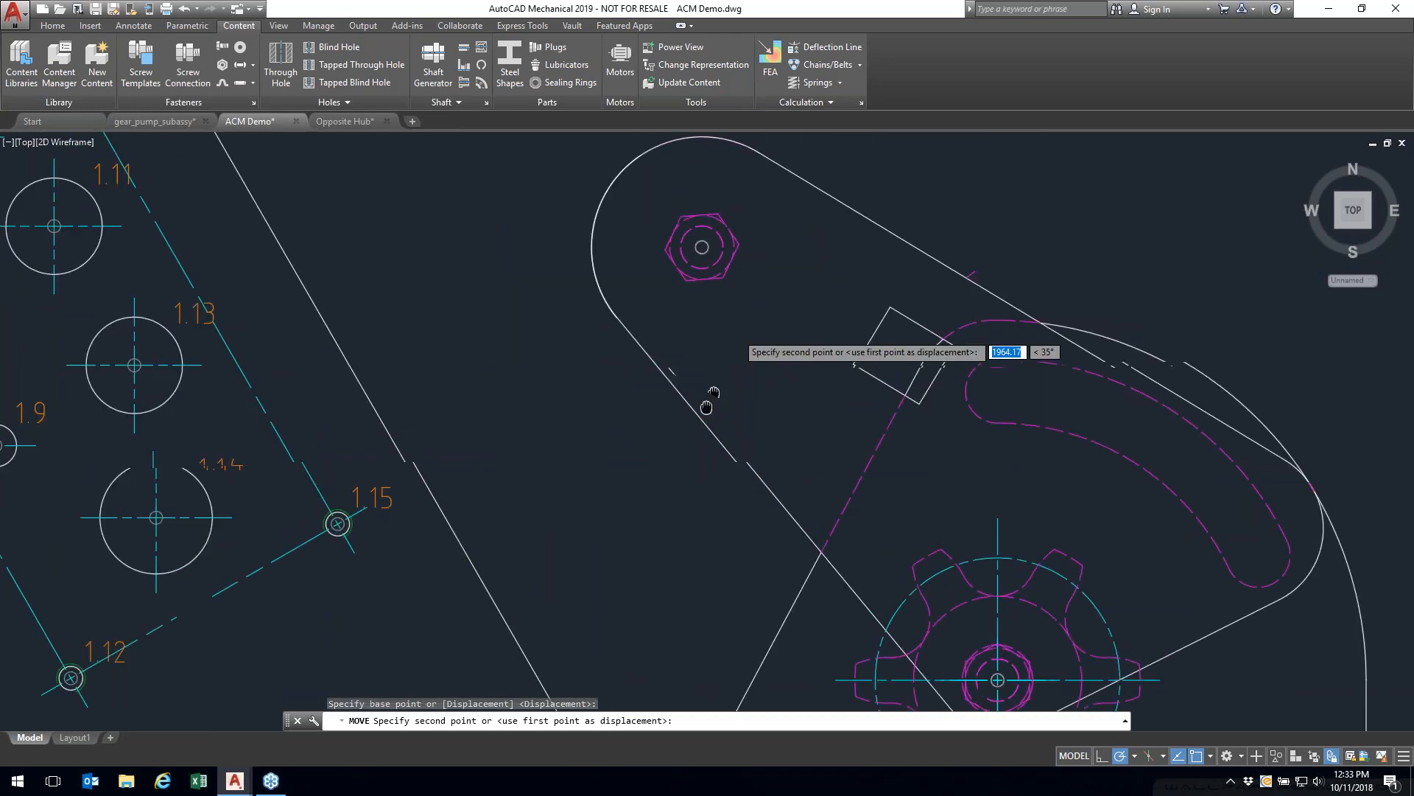
pyautogui.click(670, 319)
pyautogui.scroll(-2, 767, 410)
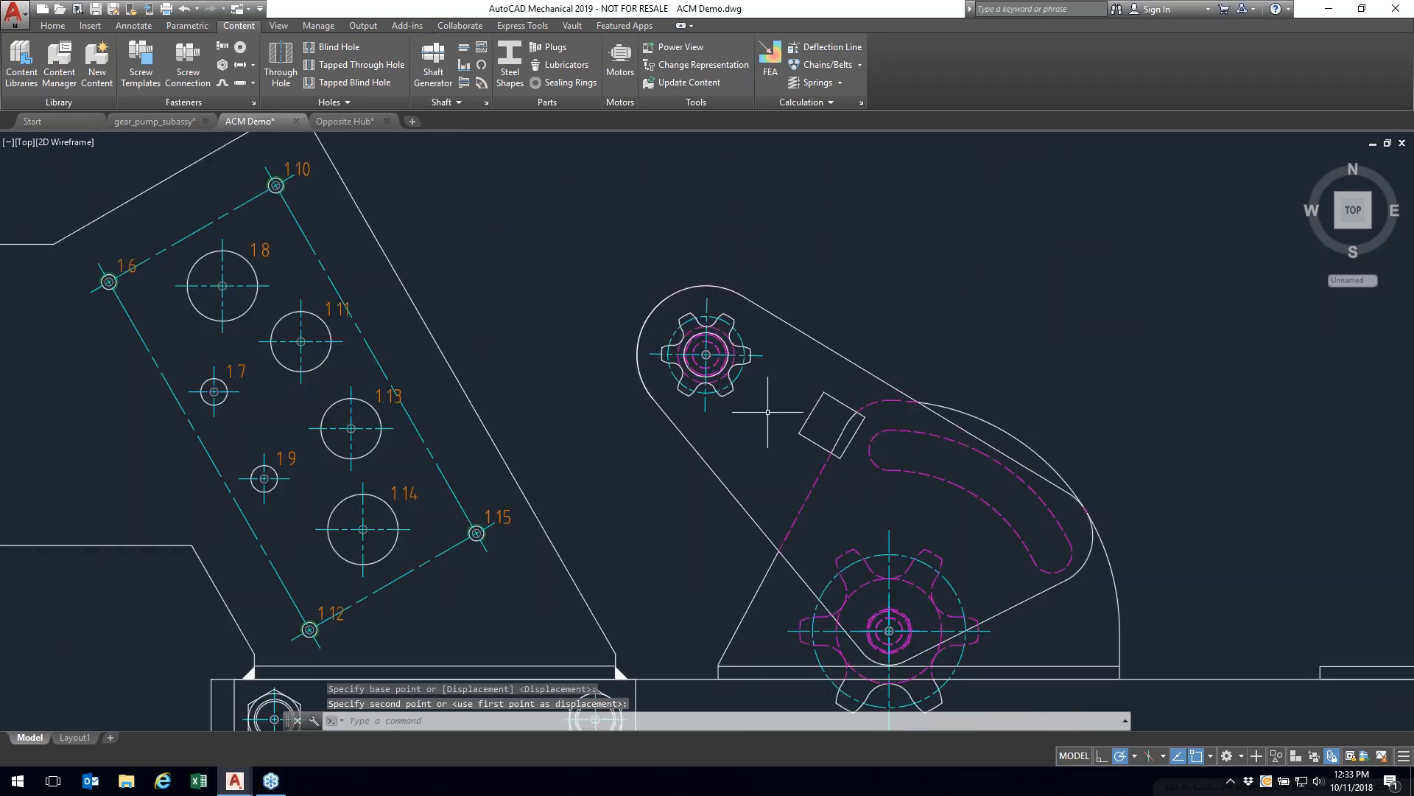
pyautogui.click(733, 386)
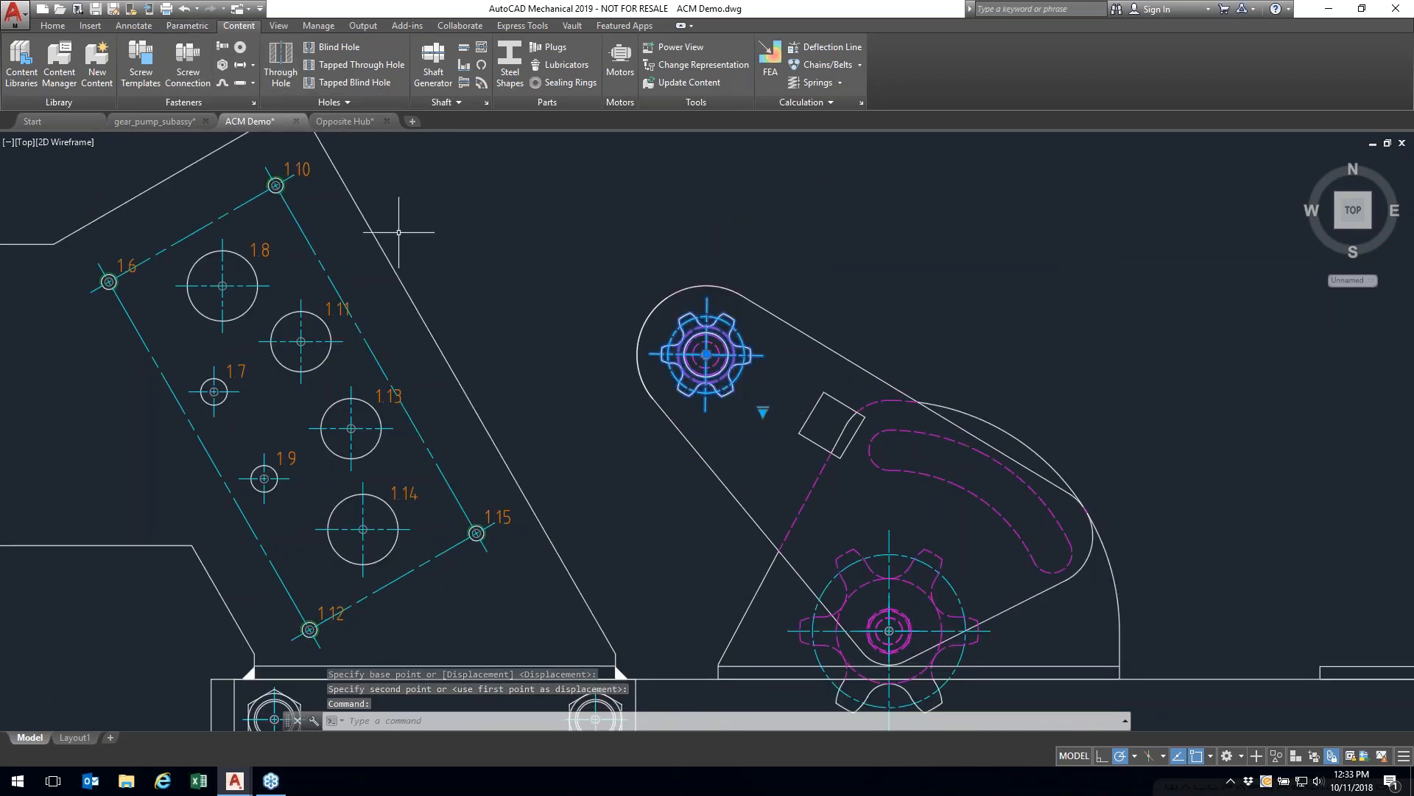
pyautogui.press('Escape')
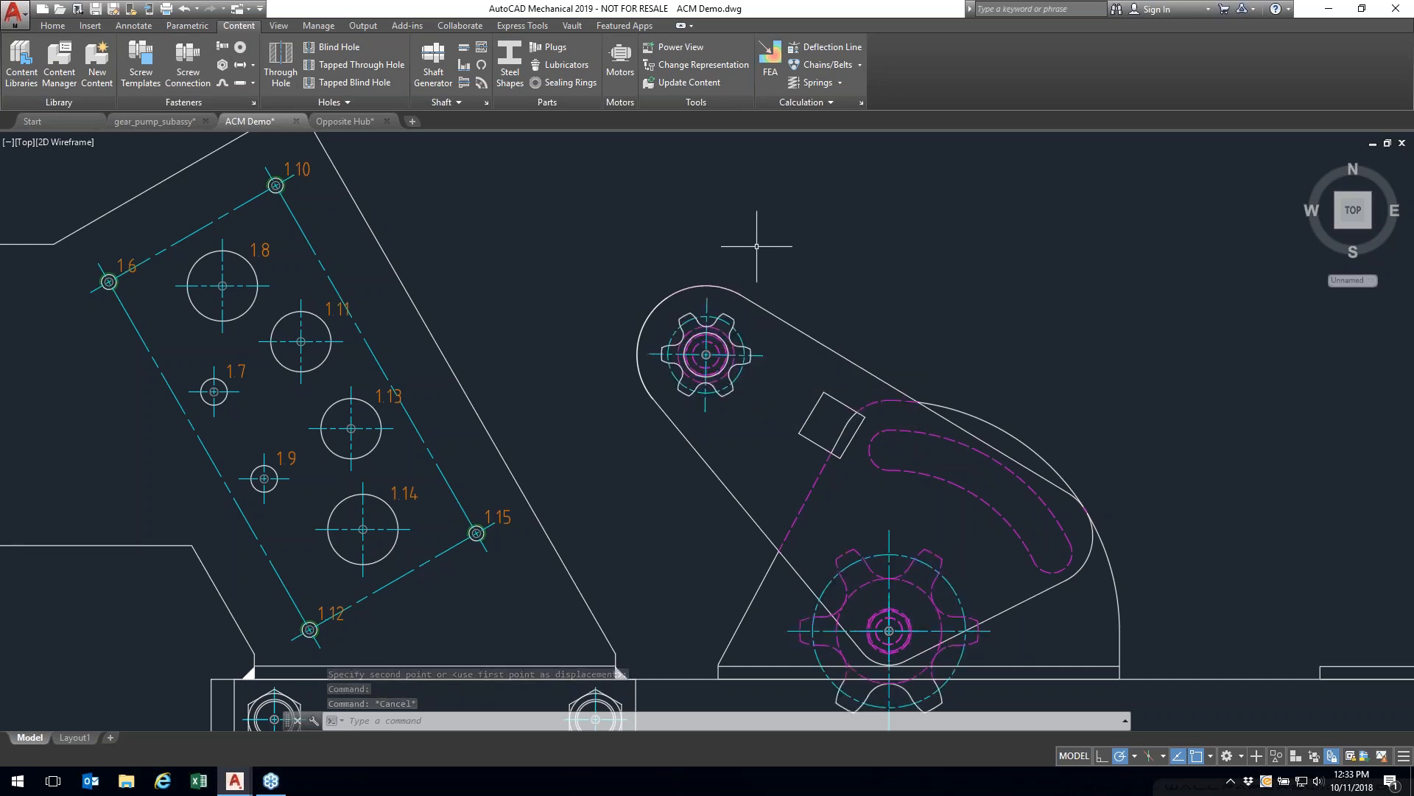
# Step: Start a screw connection and open the Hex Head Types category in the screw selection
pyautogui.scroll(-4, 764, 245)
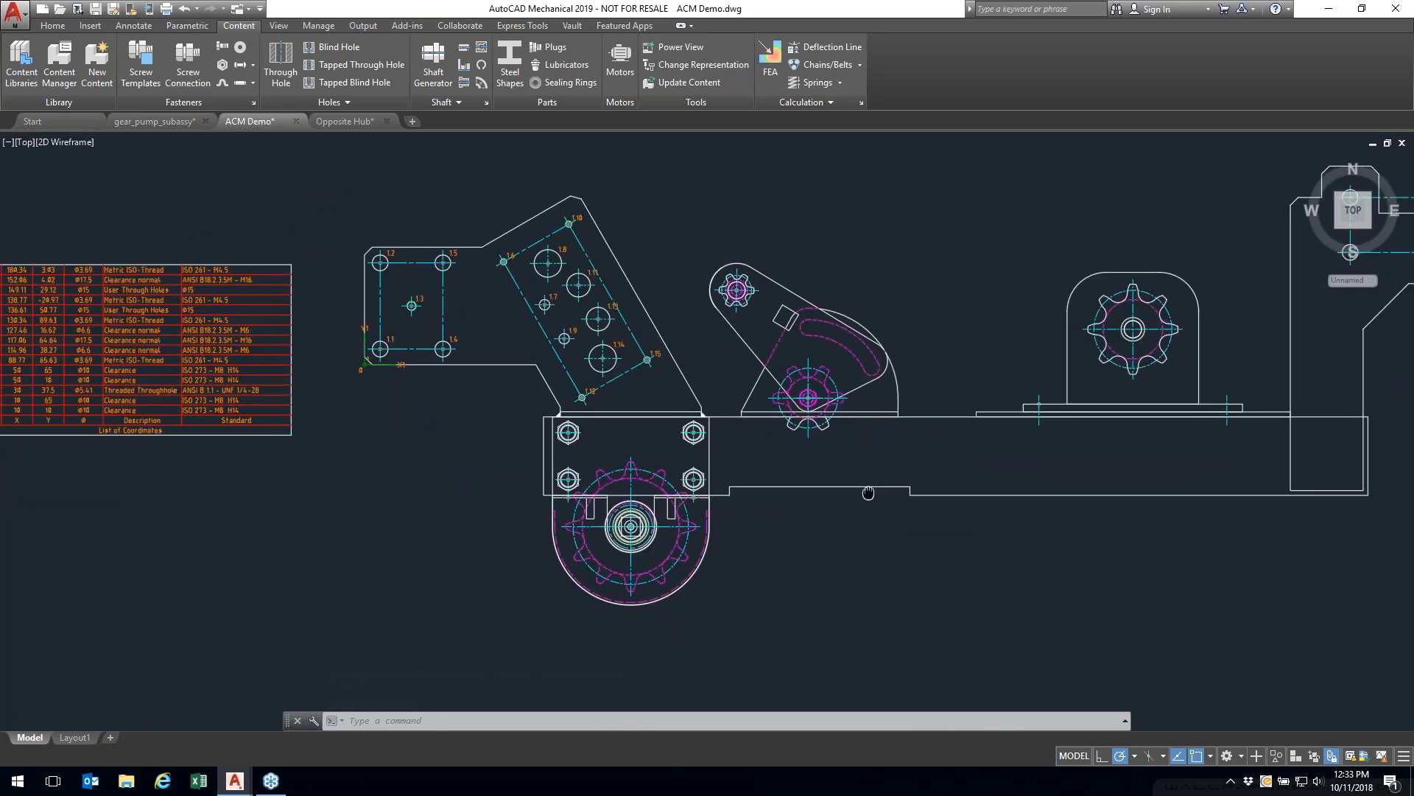
pyautogui.click(791, 442)
pyautogui.scroll(-2, 761, 458)
pyautogui.click(784, 466)
pyautogui.scroll(-2, 741, 464)
pyautogui.scroll(6, 741, 461)
pyautogui.moveTo(816, 466); pyautogui.dragTo(726, 464, button='middle')
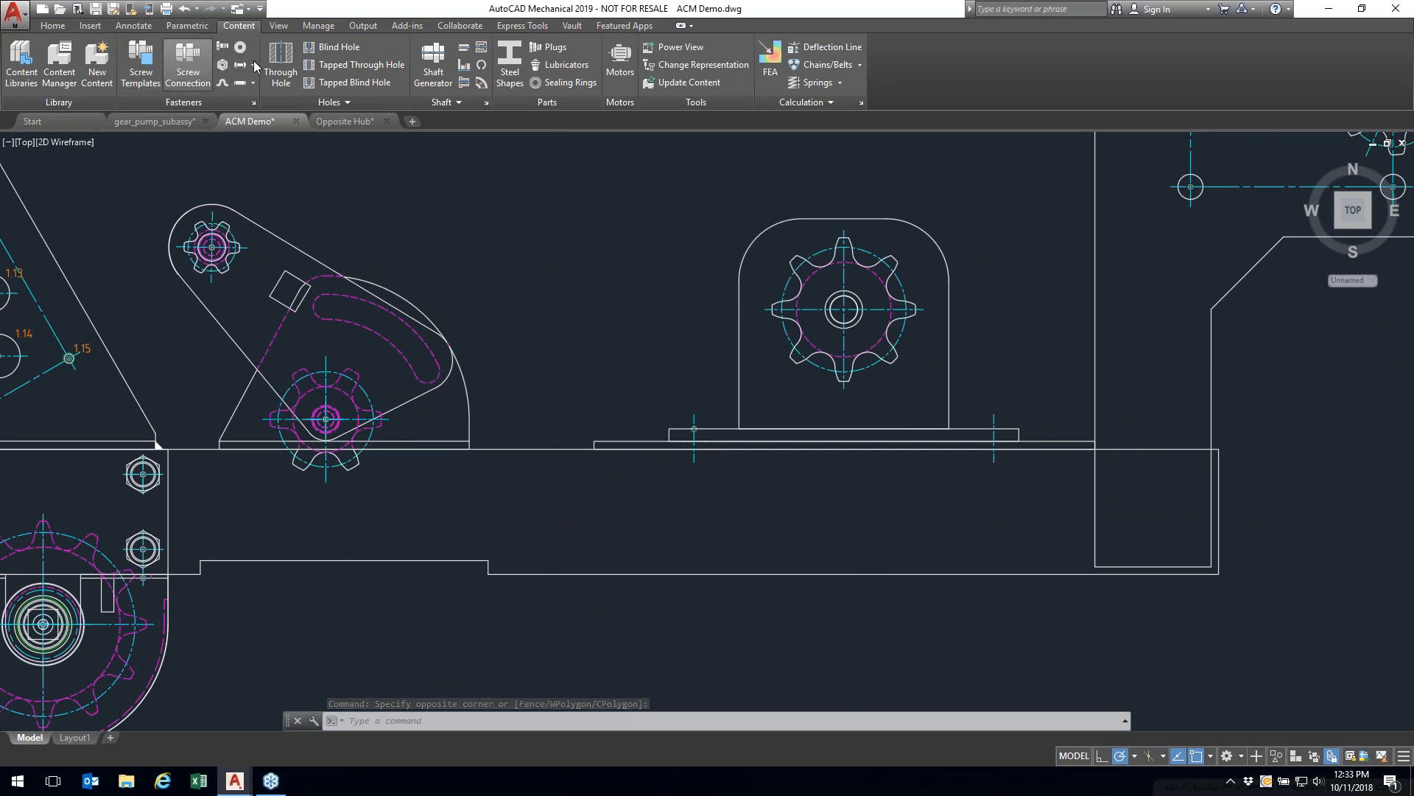
pyautogui.click(666, 274)
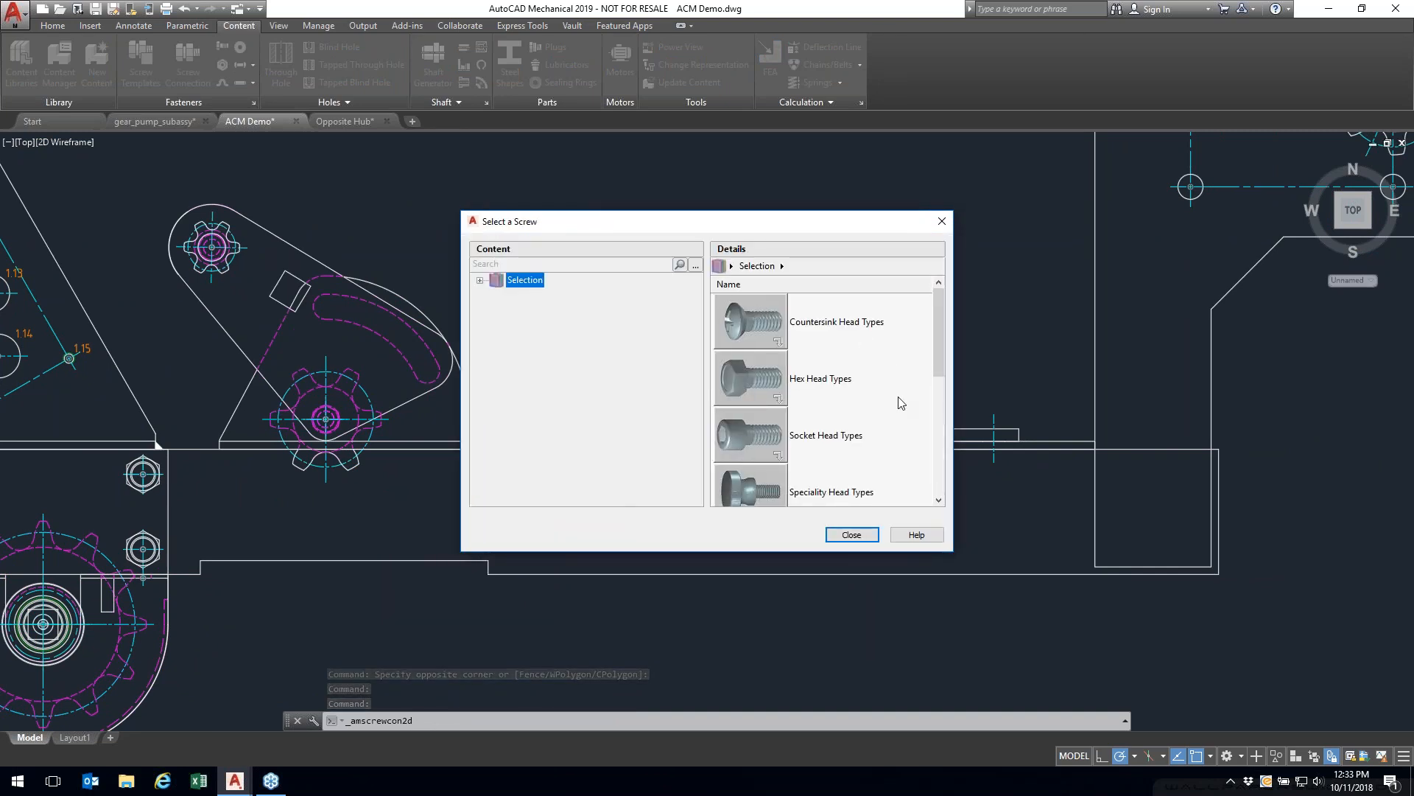
pyautogui.doubleClick(865, 383)
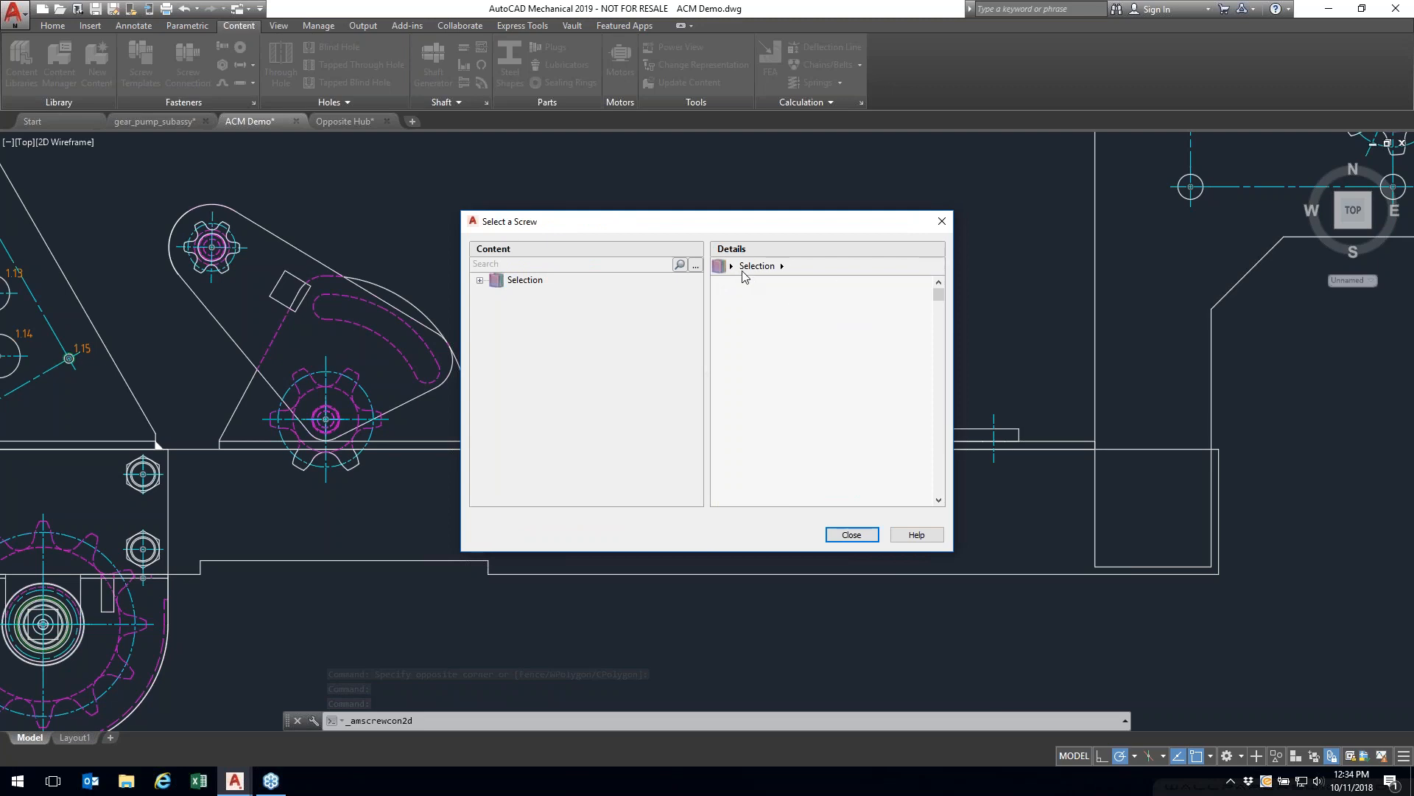
pyautogui.click(548, 280)
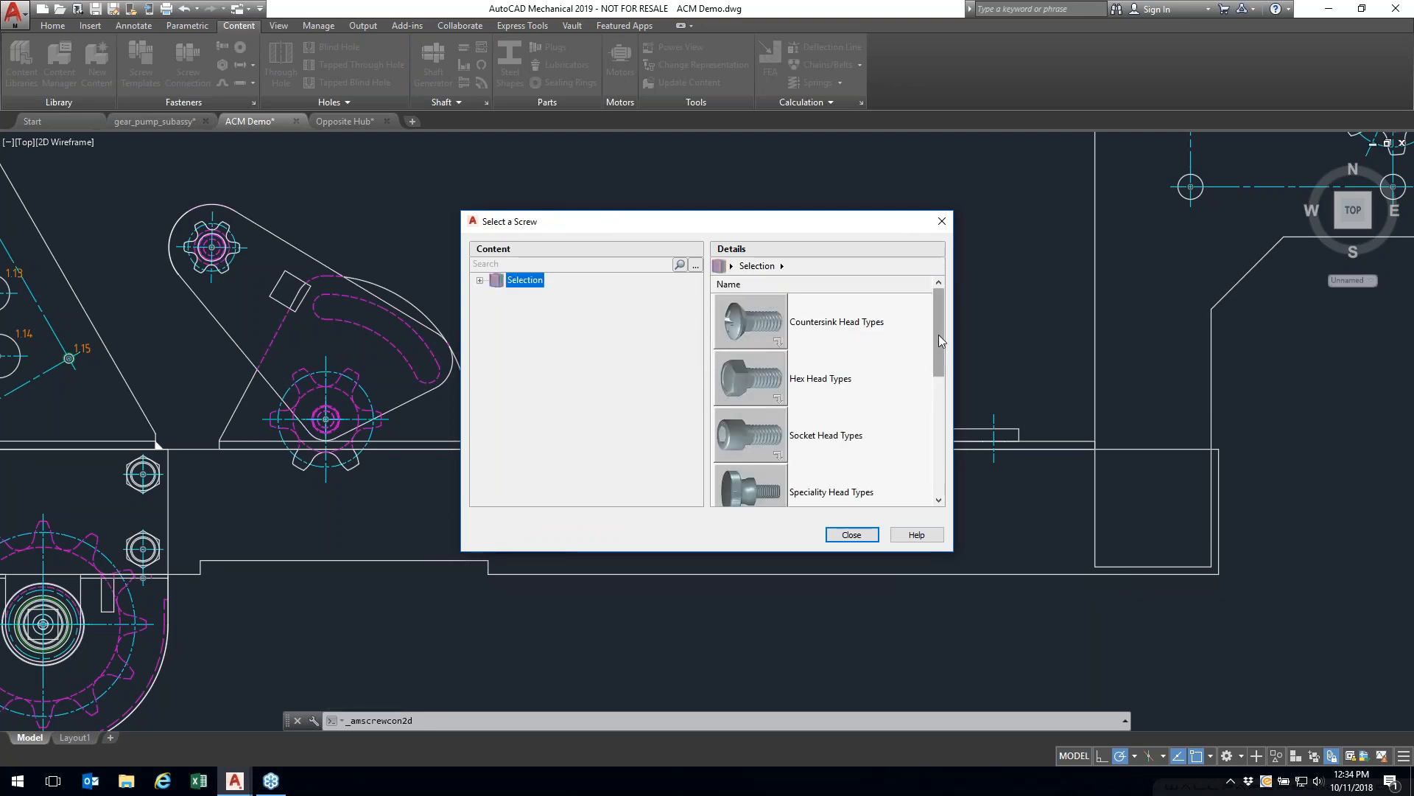
pyautogui.click(842, 377)
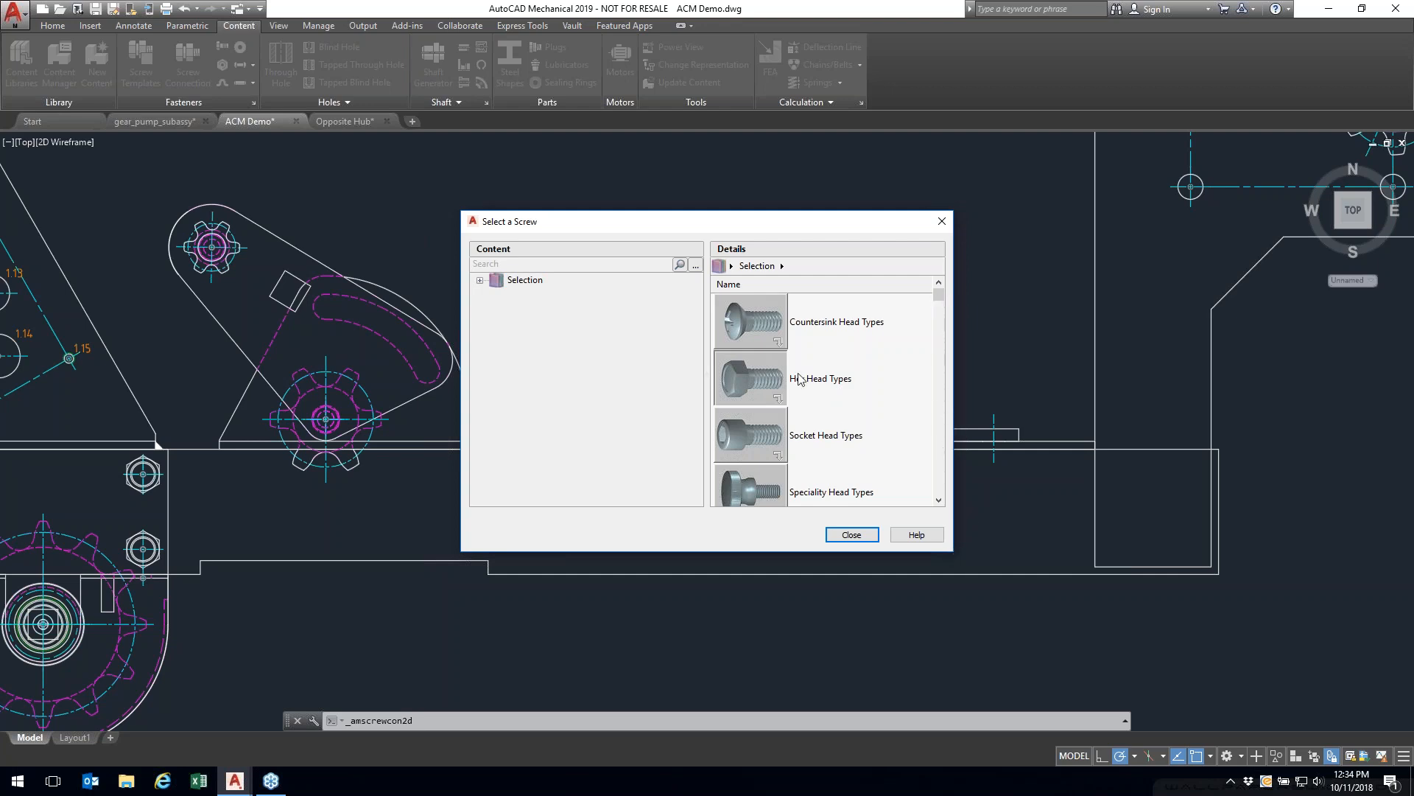
pyautogui.scroll(-5, 802, 379)
pyautogui.click(479, 280)
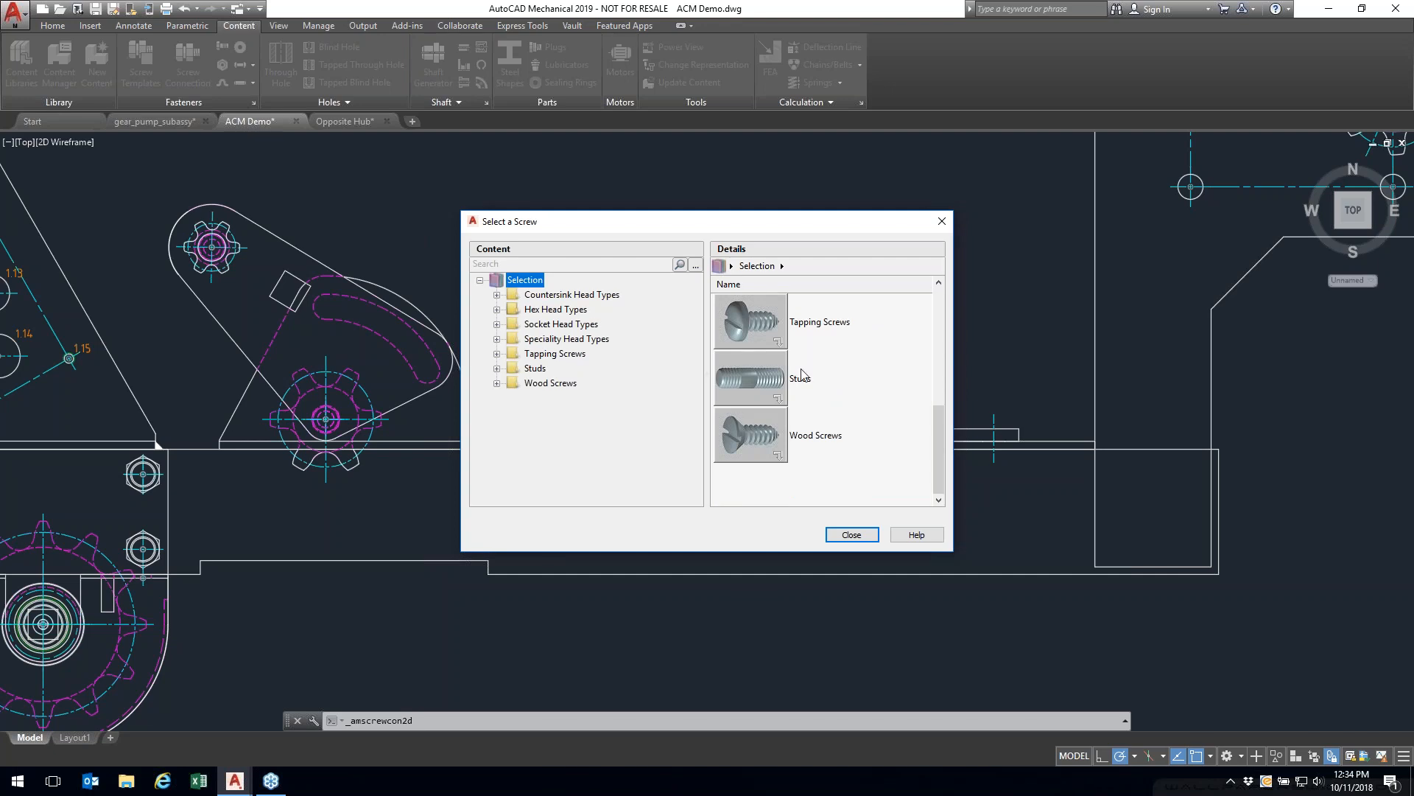
pyautogui.click(558, 310)
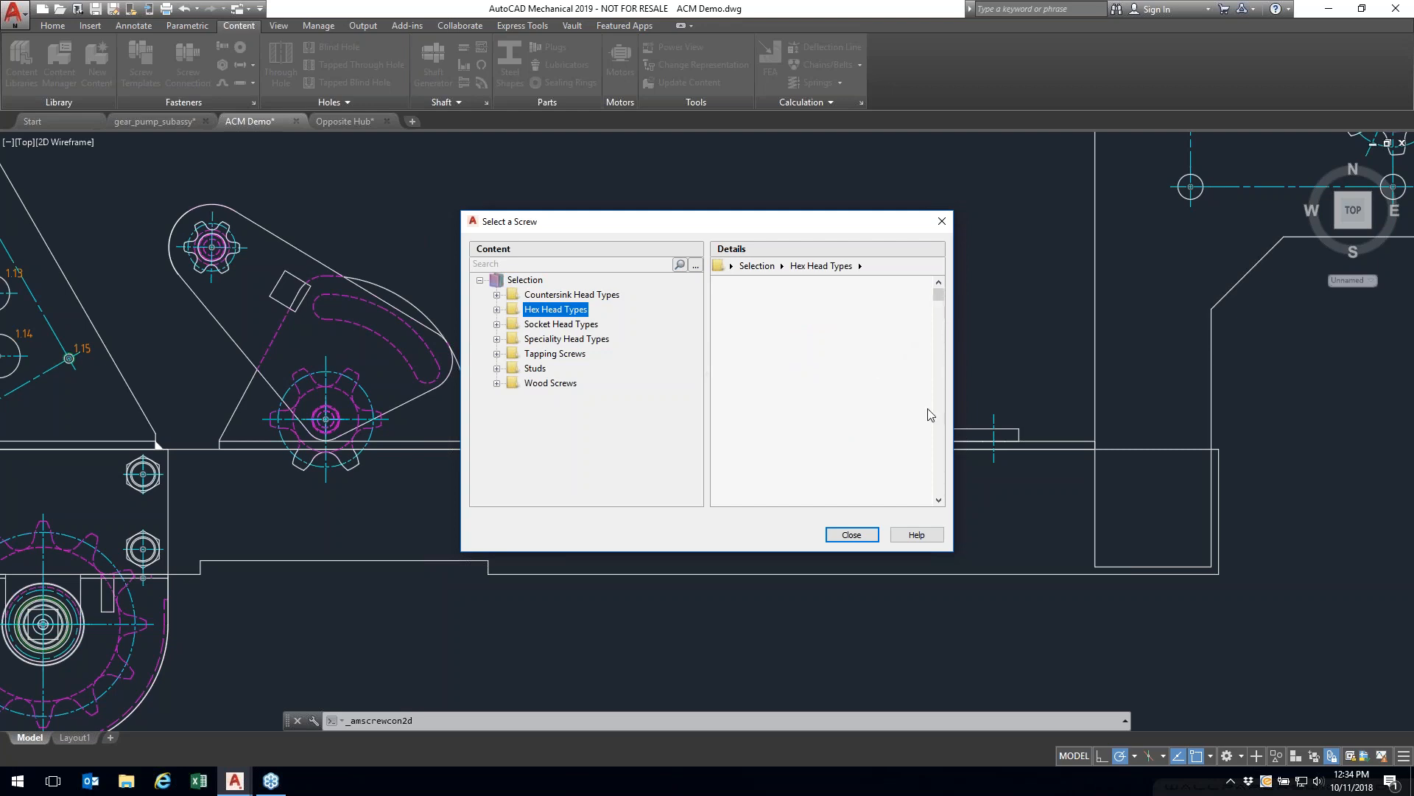
# Step: Enlarge the Select a Screw dialog and choose the Front view of Hex Bolt - UNC (Regular Thread - Inch)
pyautogui.scroll(-2, 906, 407)
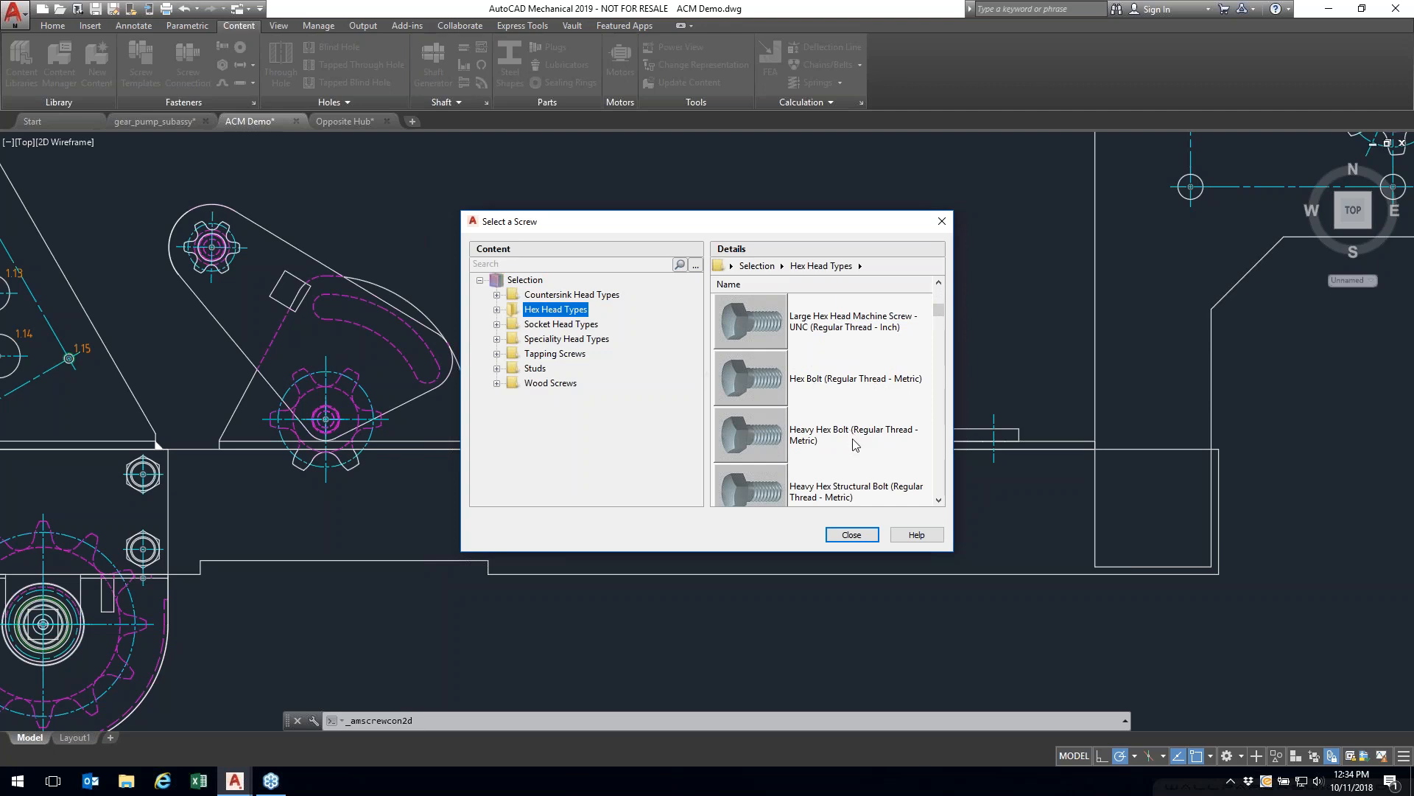
pyautogui.scroll(1, 856, 440)
pyautogui.scroll(-5, 858, 436)
pyautogui.scroll(-2, 862, 433)
pyautogui.moveTo(951, 550); pyautogui.dragTo(1253, 691)
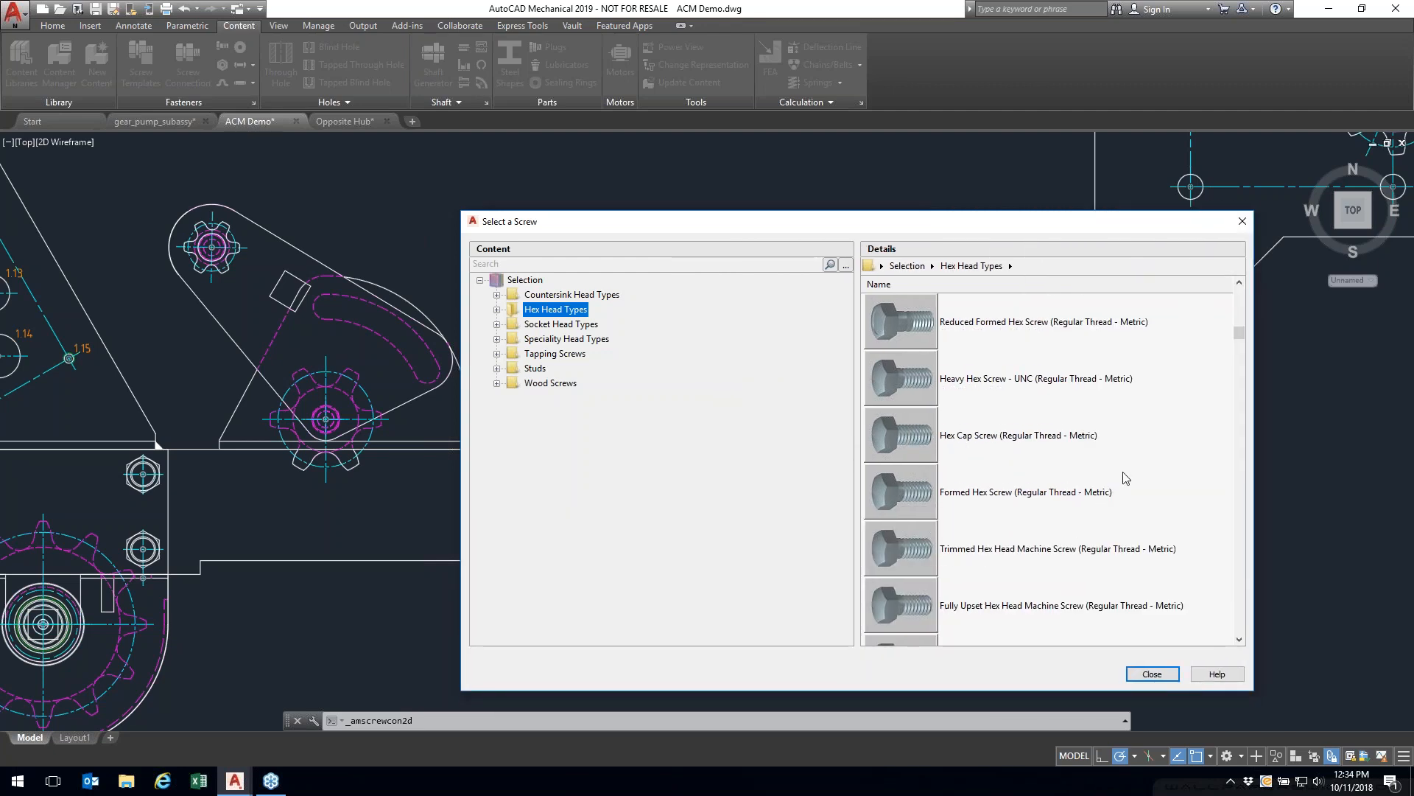
pyautogui.scroll(-3, 1121, 473)
pyautogui.scroll(3, 1101, 479)
pyautogui.scroll(6, 1101, 491)
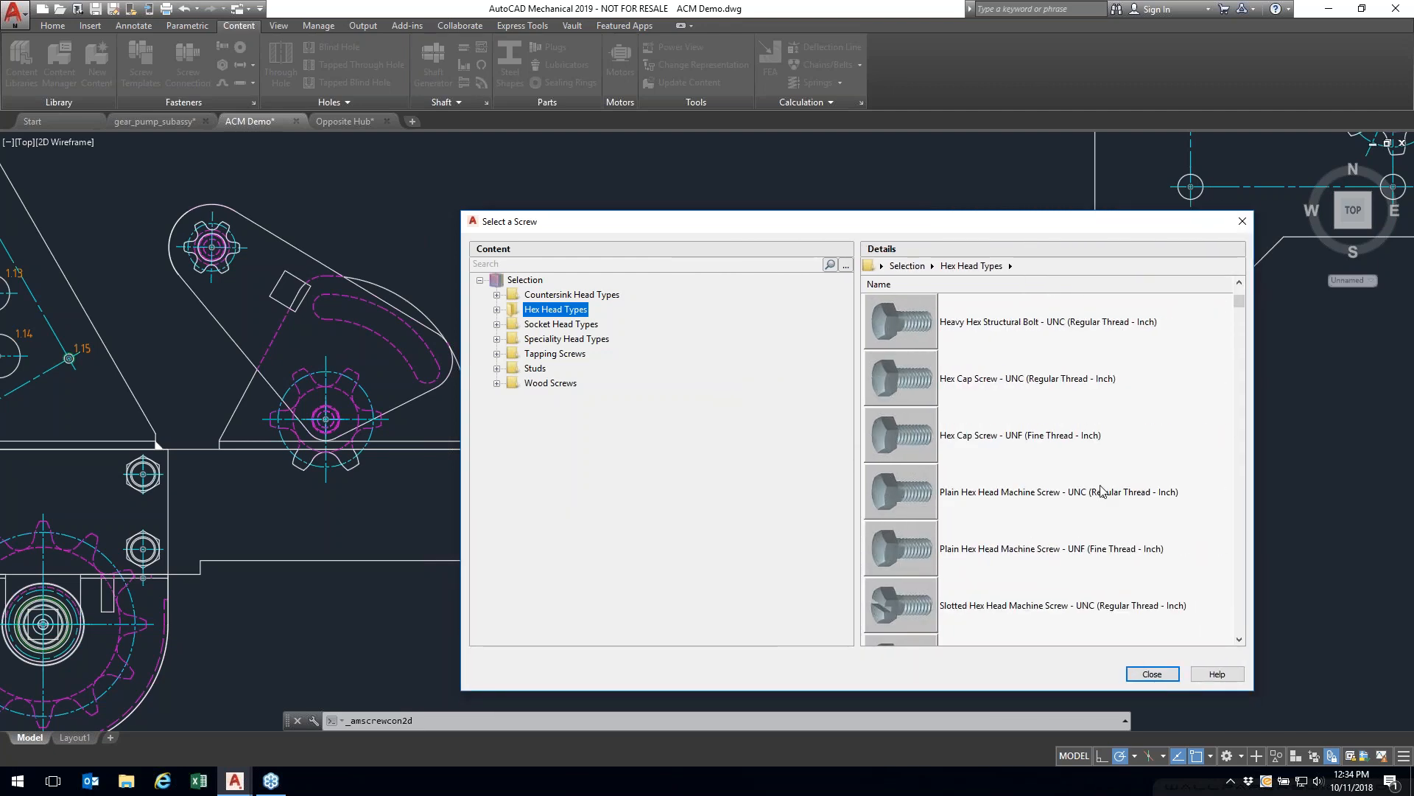
pyautogui.scroll(3, 1101, 491)
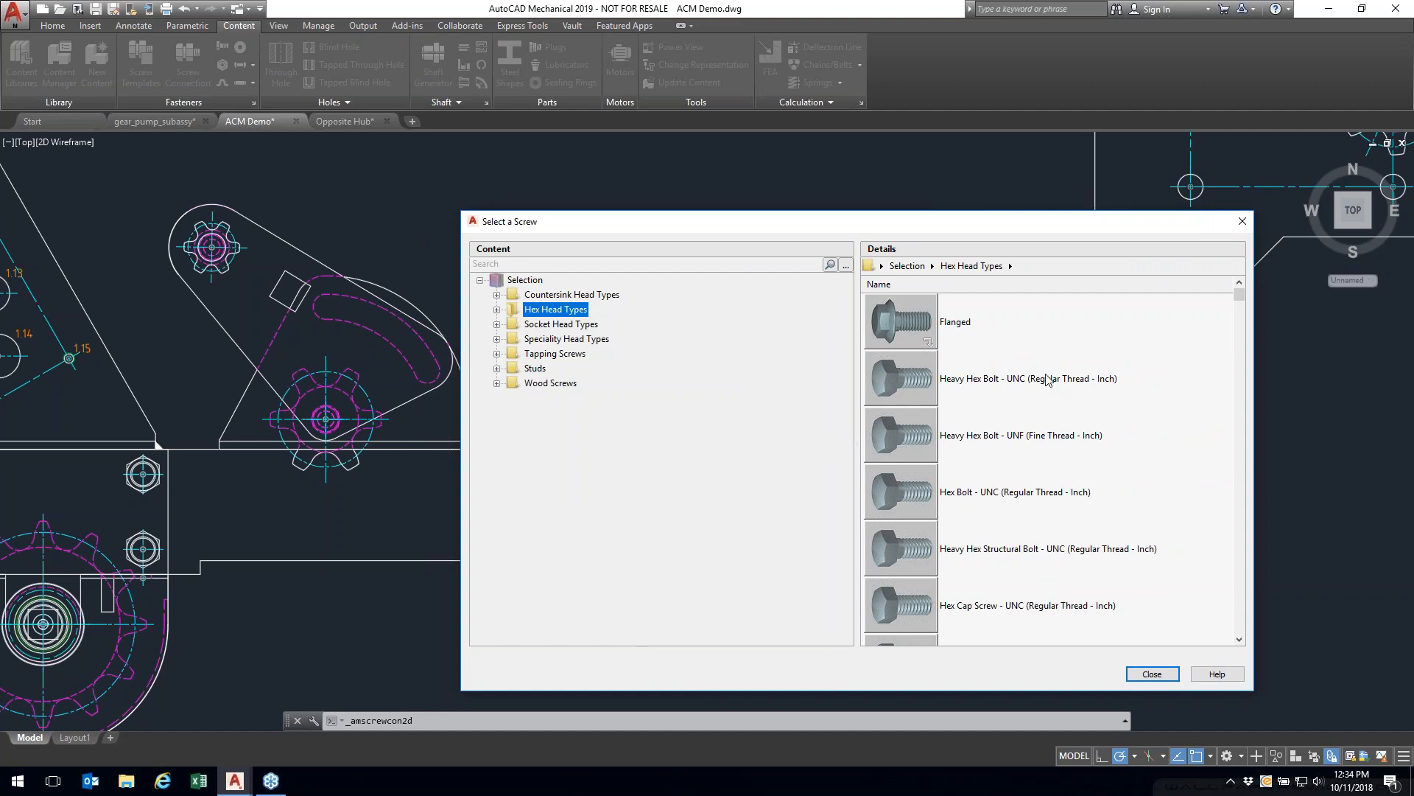
pyautogui.doubleClick(1029, 499)
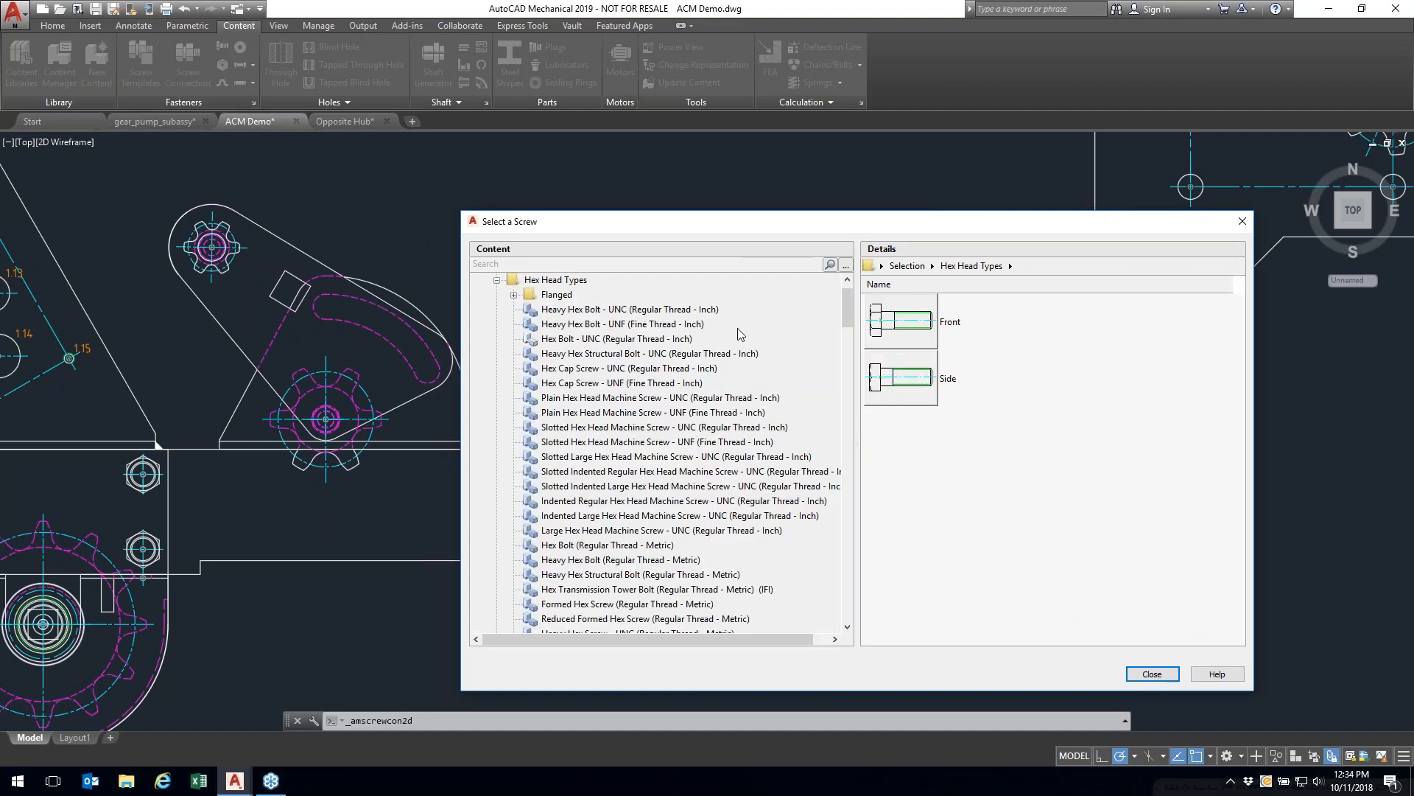
pyautogui.click(901, 322)
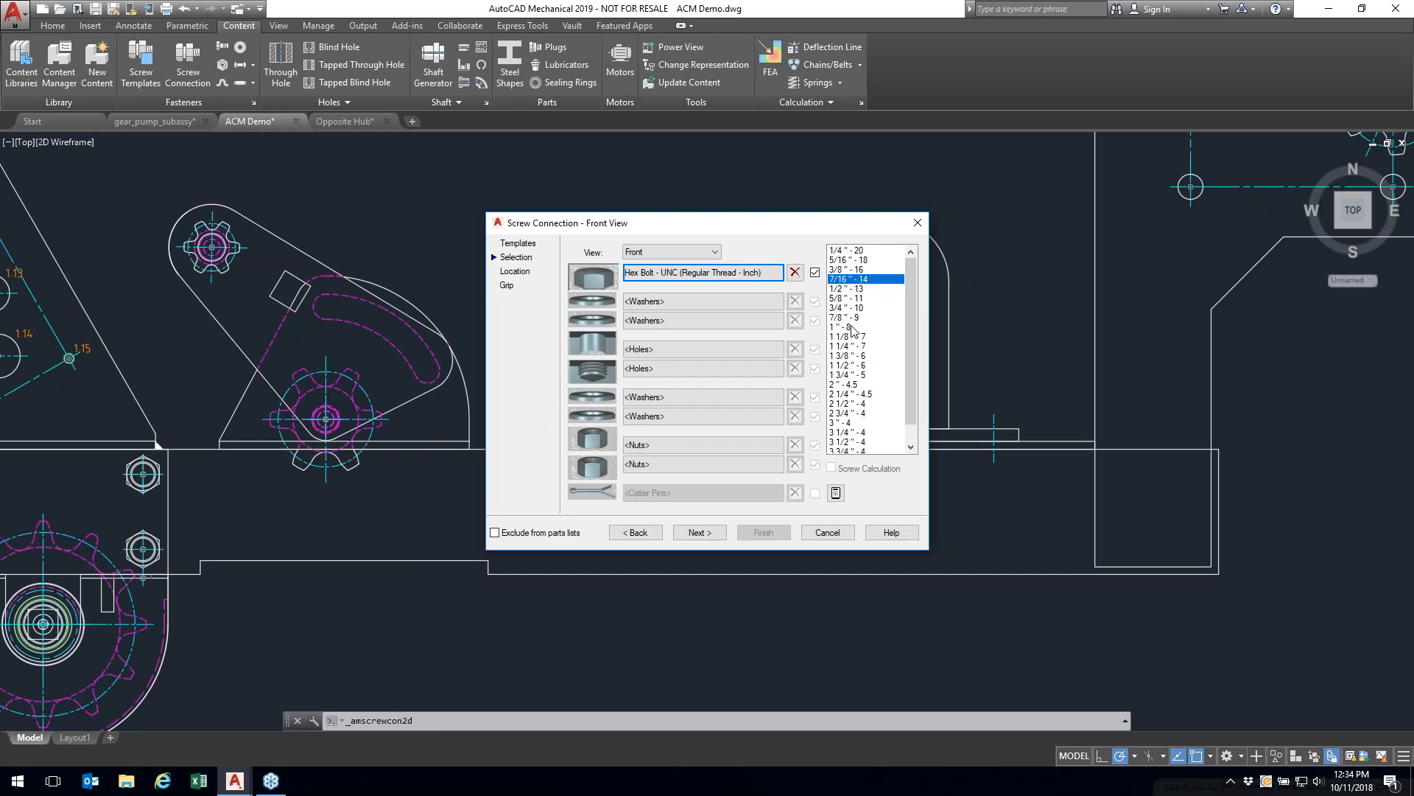
# Step: Add a Type A - Plain Washer (Inch) under the bolt head and another on the nut side of the screw connection
pyautogui.click(709, 300)
pyautogui.click(756, 317)
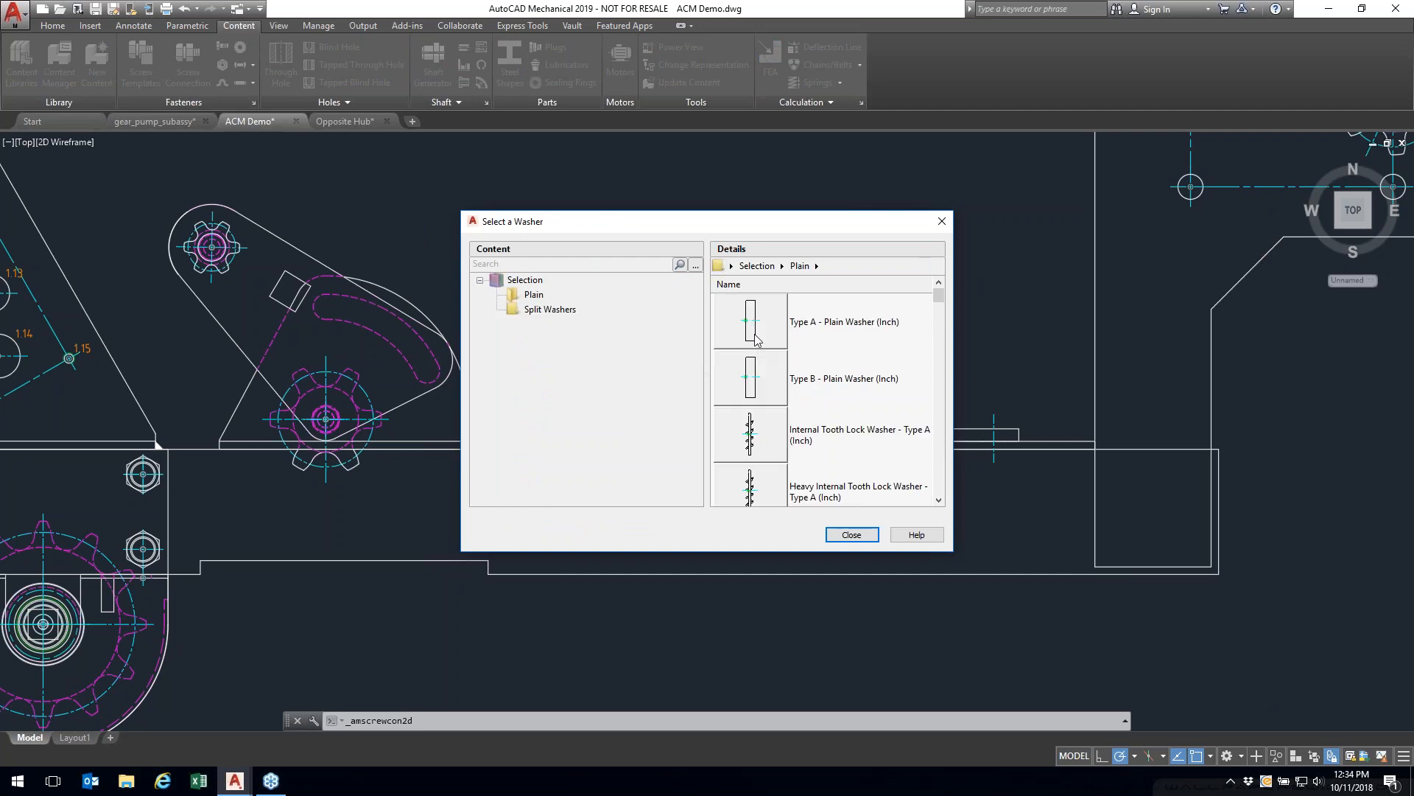
pyautogui.click(753, 325)
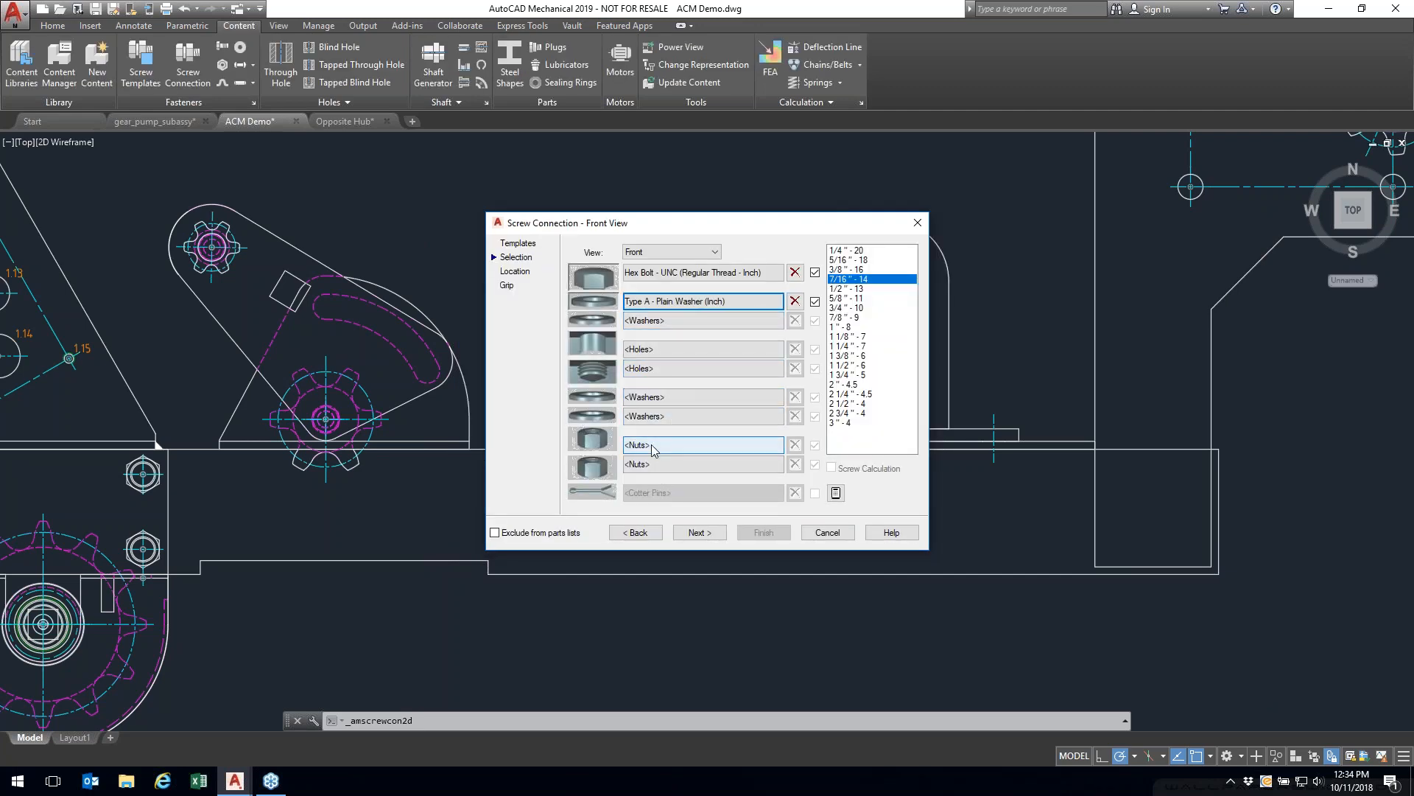
pyautogui.click(655, 417)
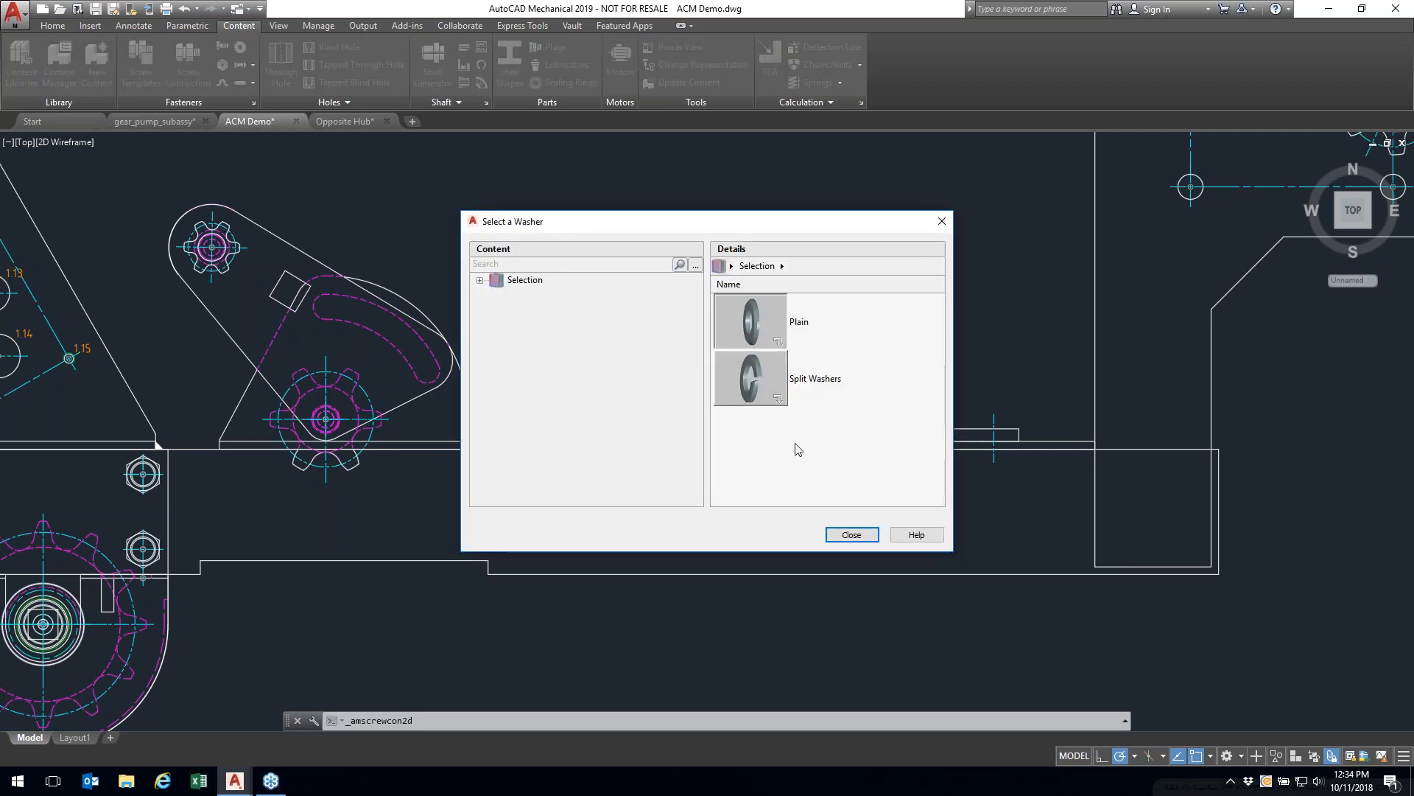
pyautogui.click(754, 318)
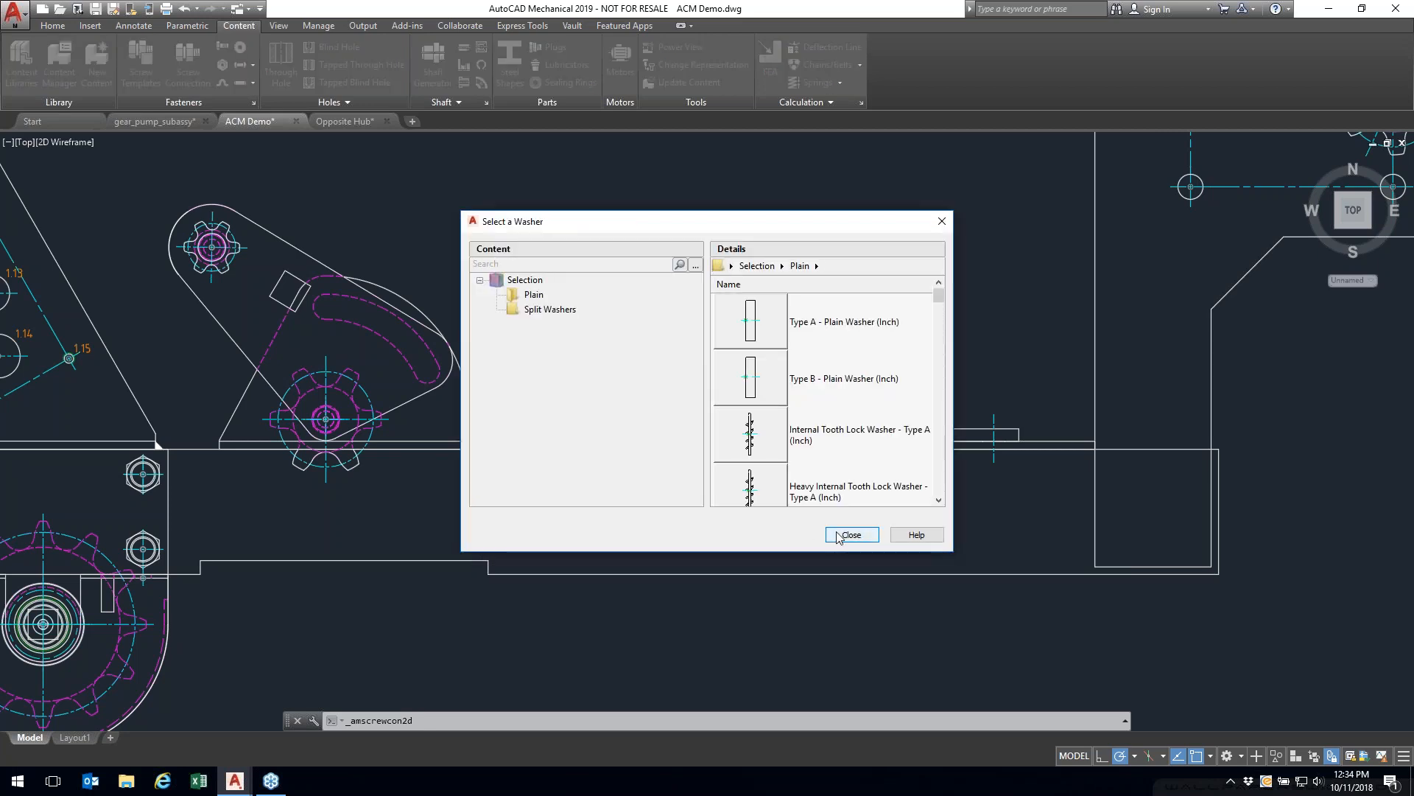
pyautogui.click(754, 303)
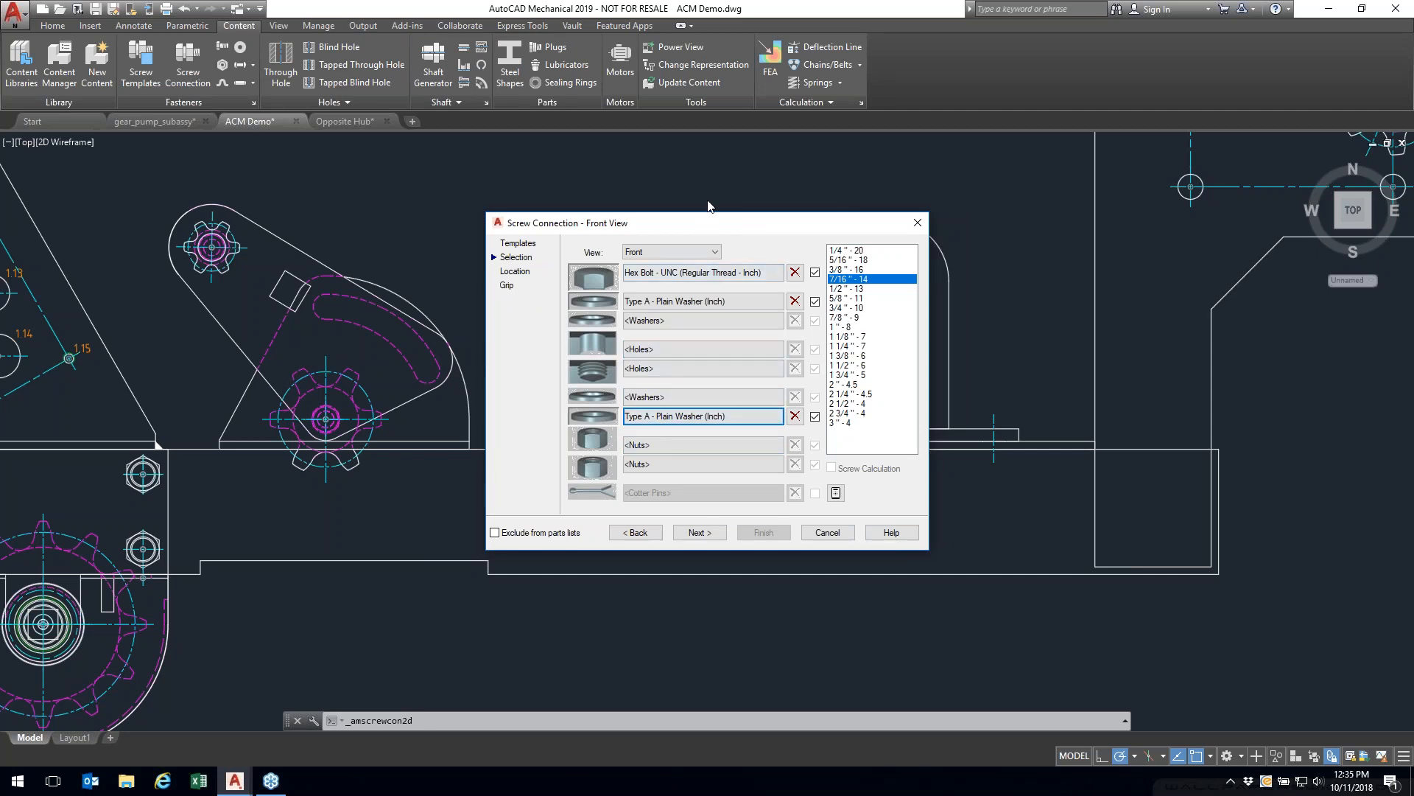
# Step: Assign Close through cylindrical holes to both plates of the screw connection
pyautogui.moveTo(754, 234); pyautogui.dragTo(1193, 261)
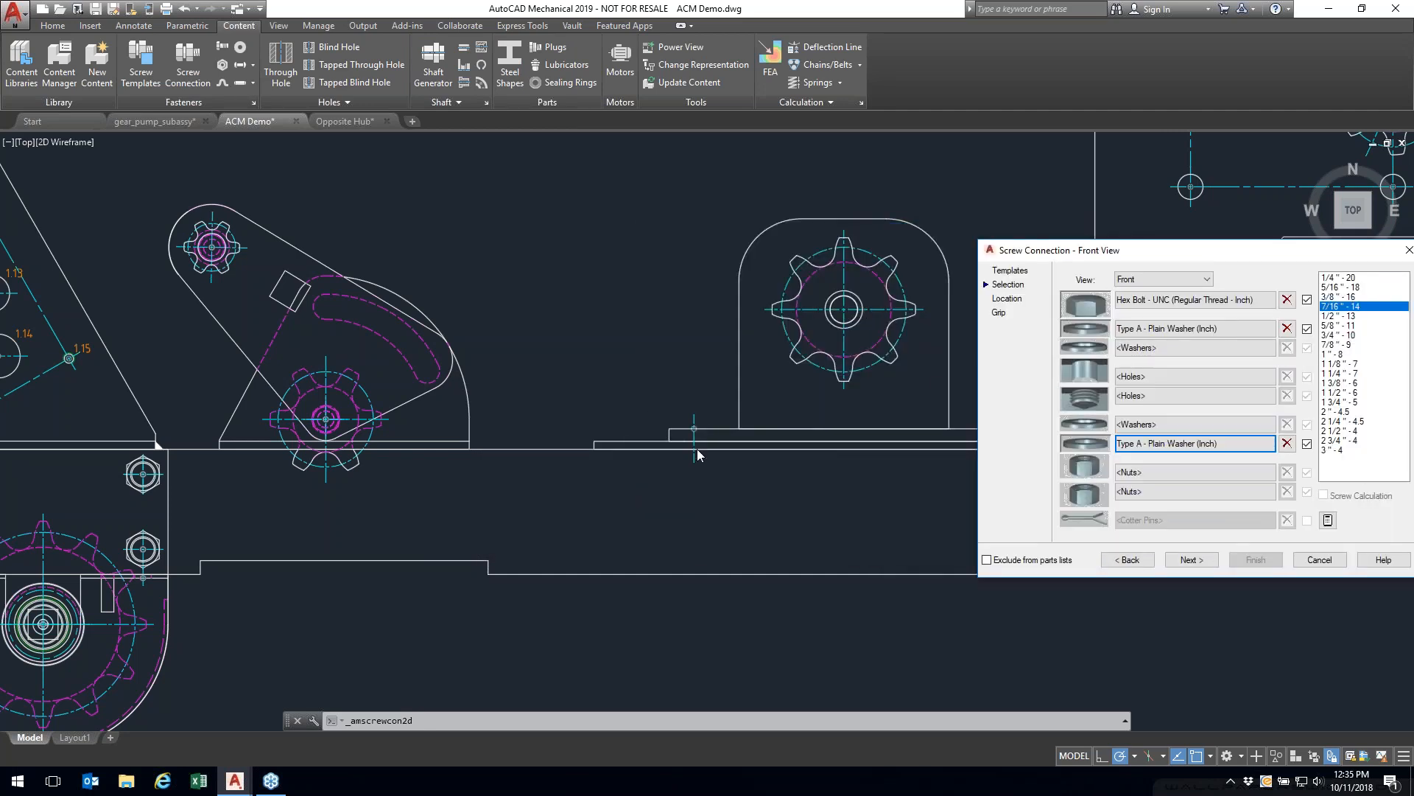
pyautogui.moveTo(1270, 257); pyautogui.dragTo(885, 247)
pyautogui.click(806, 363)
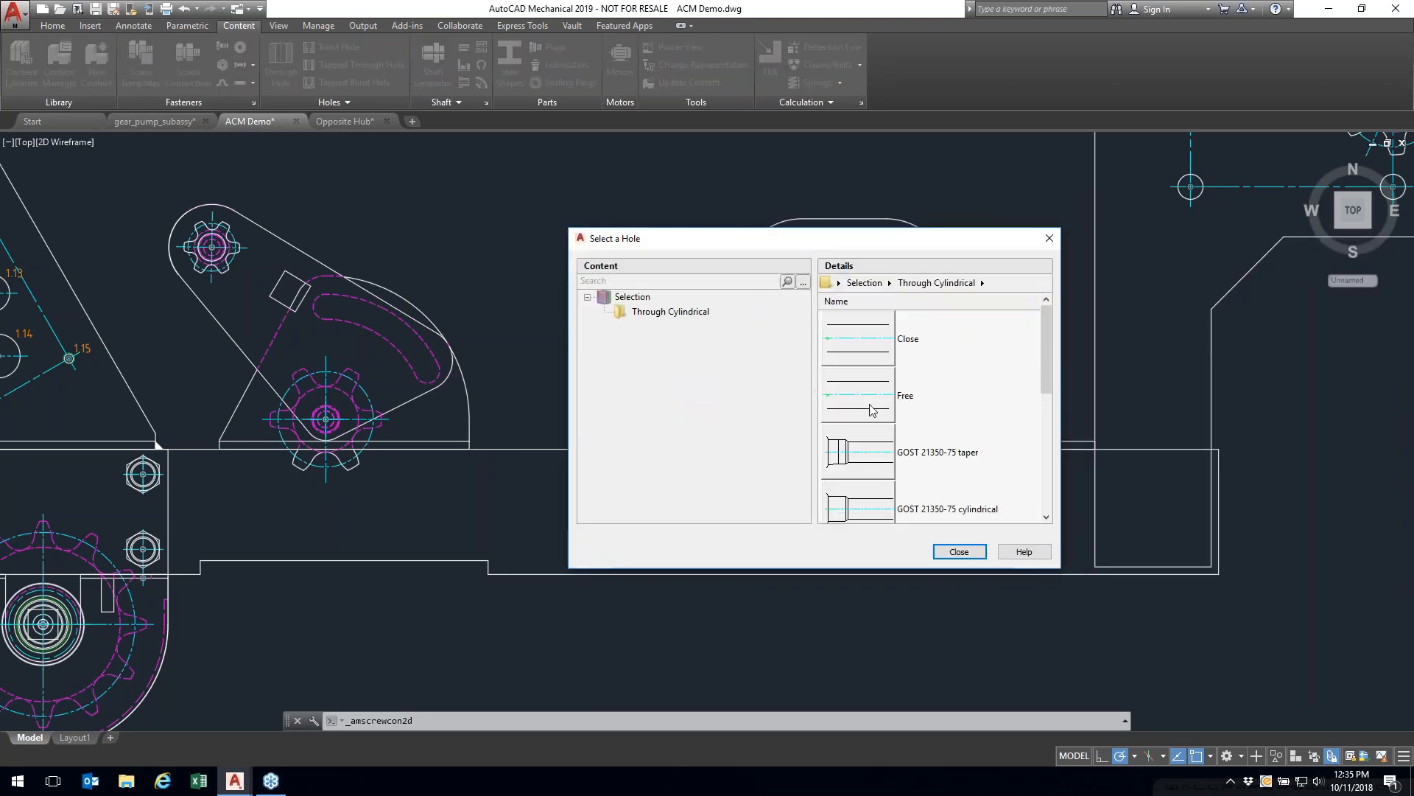
pyautogui.click(862, 353)
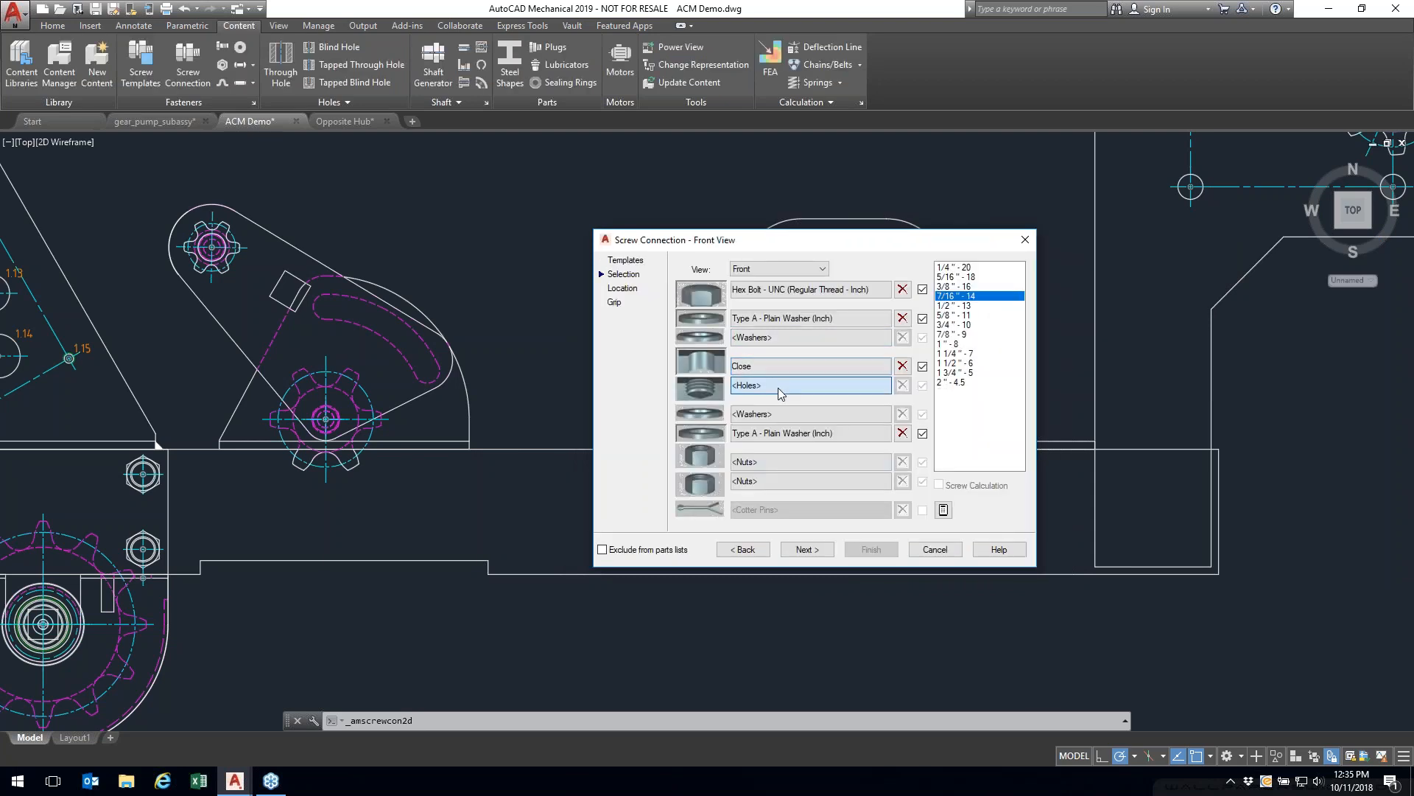
pyautogui.click(862, 385)
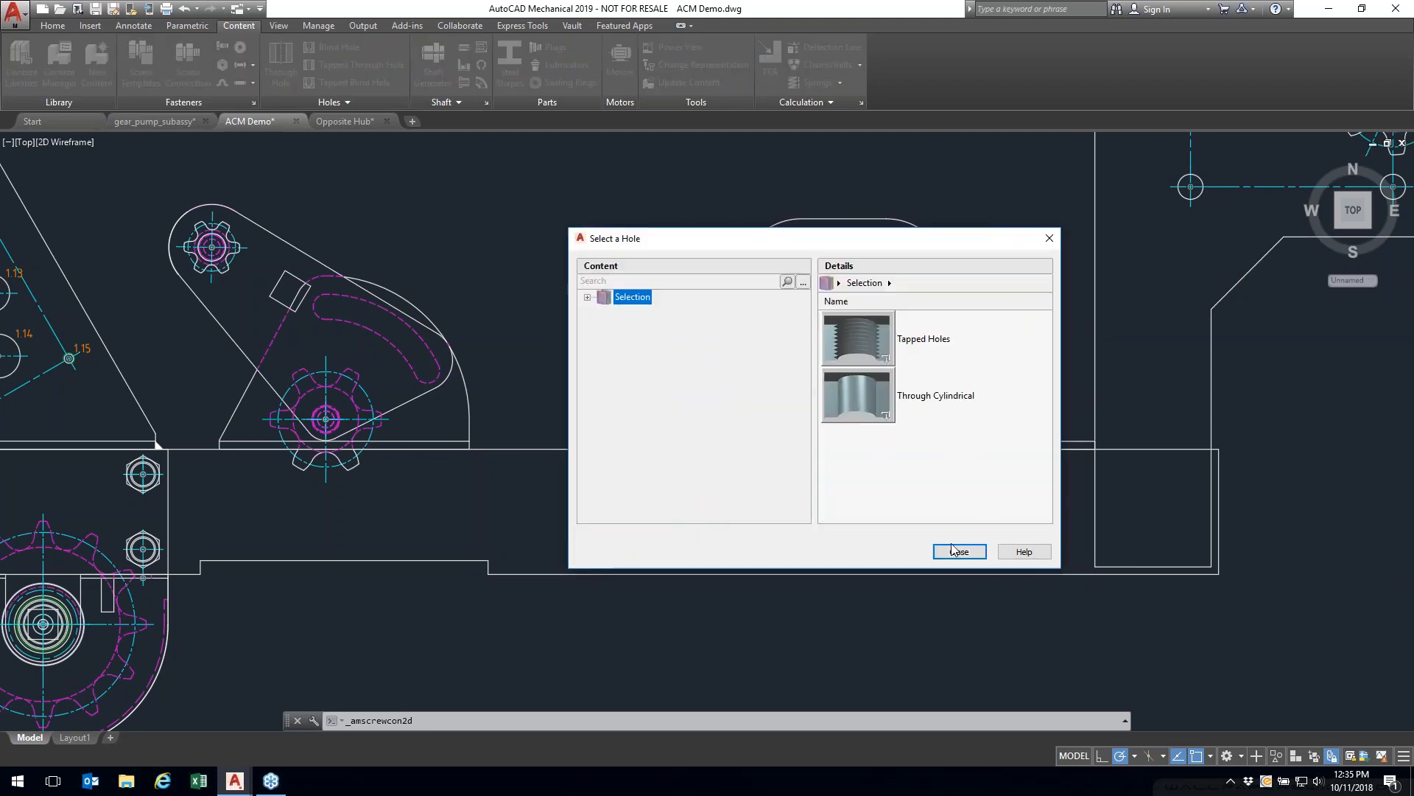
pyautogui.click(854, 409)
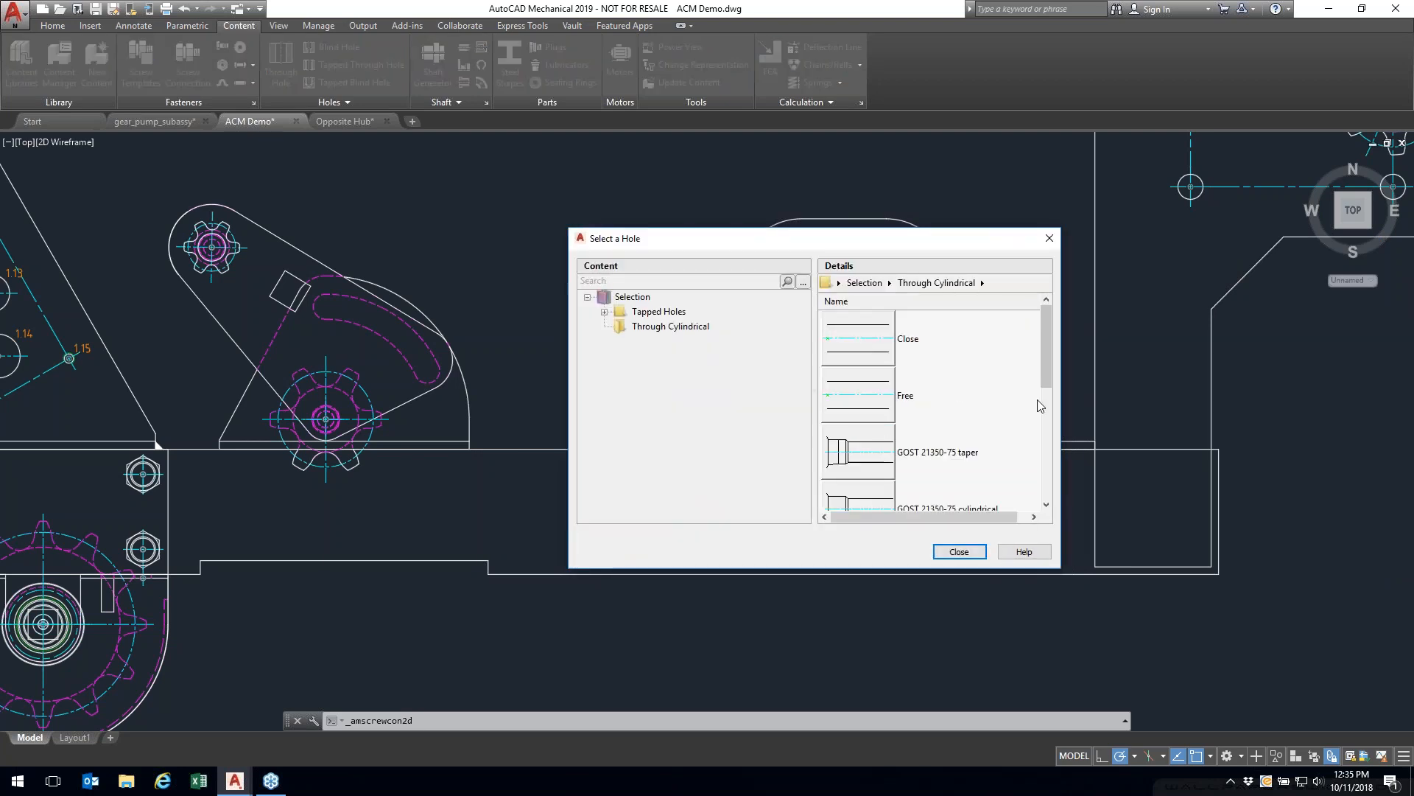
pyautogui.click(862, 346)
pyautogui.moveTo(746, 250); pyautogui.dragTo(838, 243)
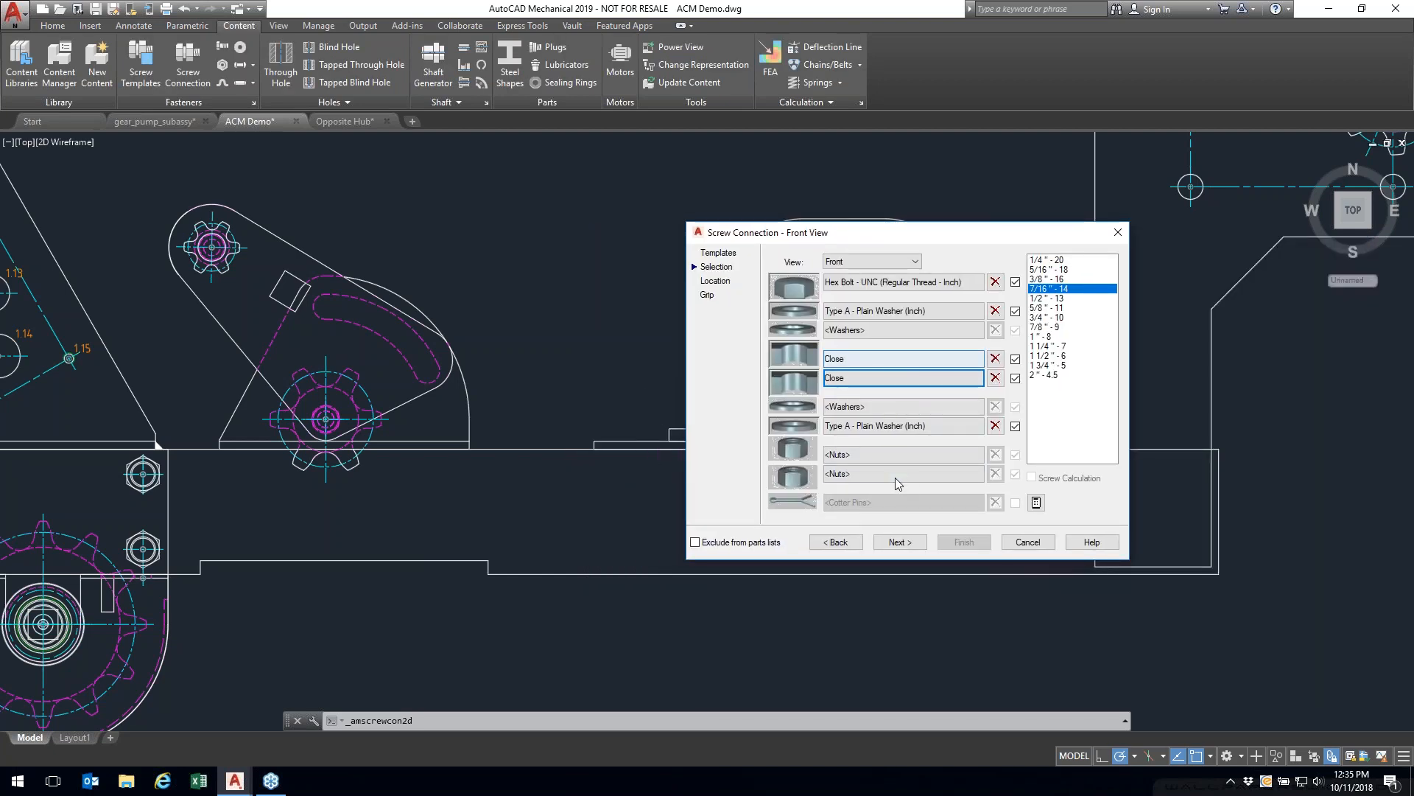
# Step: Add the Front view of Hex Flat Nut - UNC (Regular Thread - Inch) and choose the 1 1/2" - 6 UNC size
pyautogui.click(891, 457)
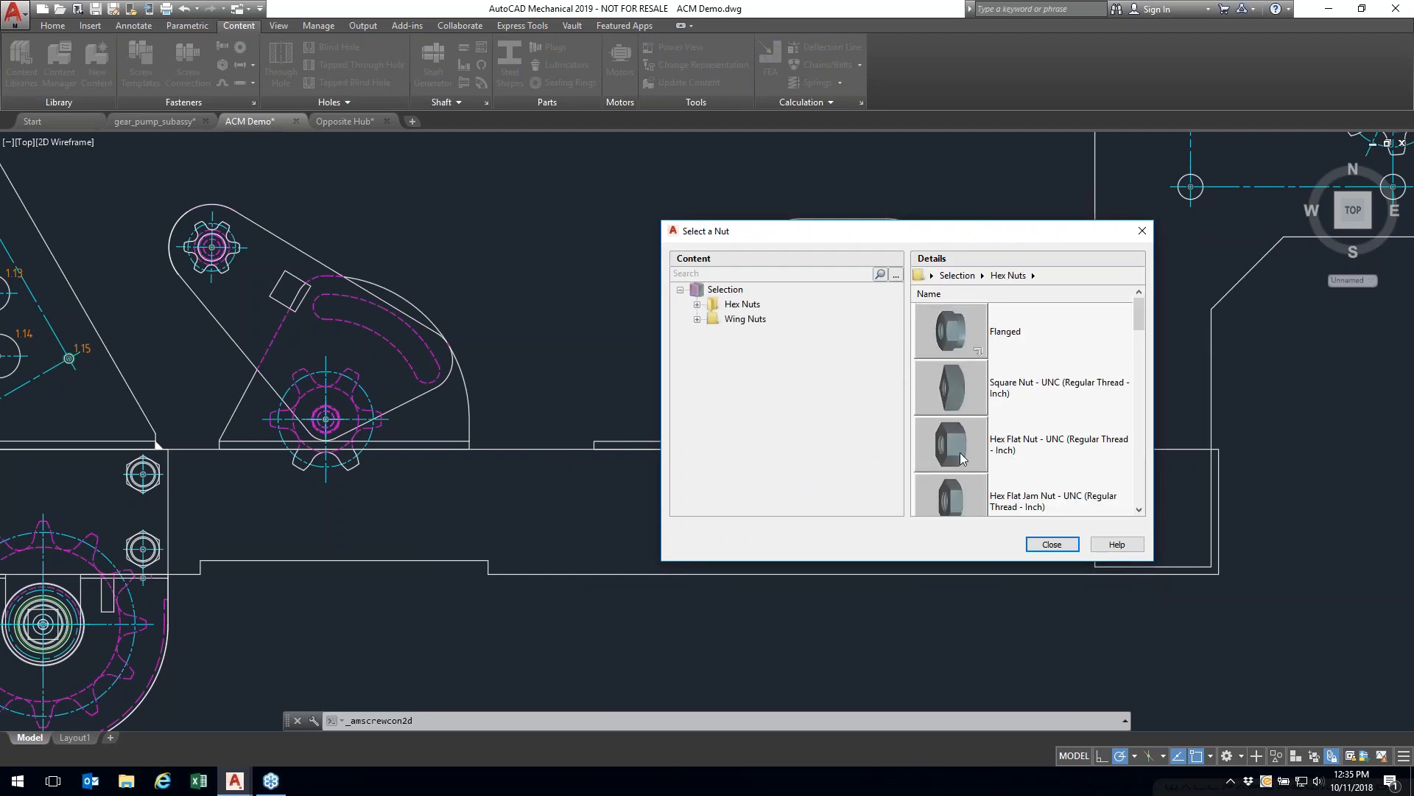
pyautogui.doubleClick(956, 452)
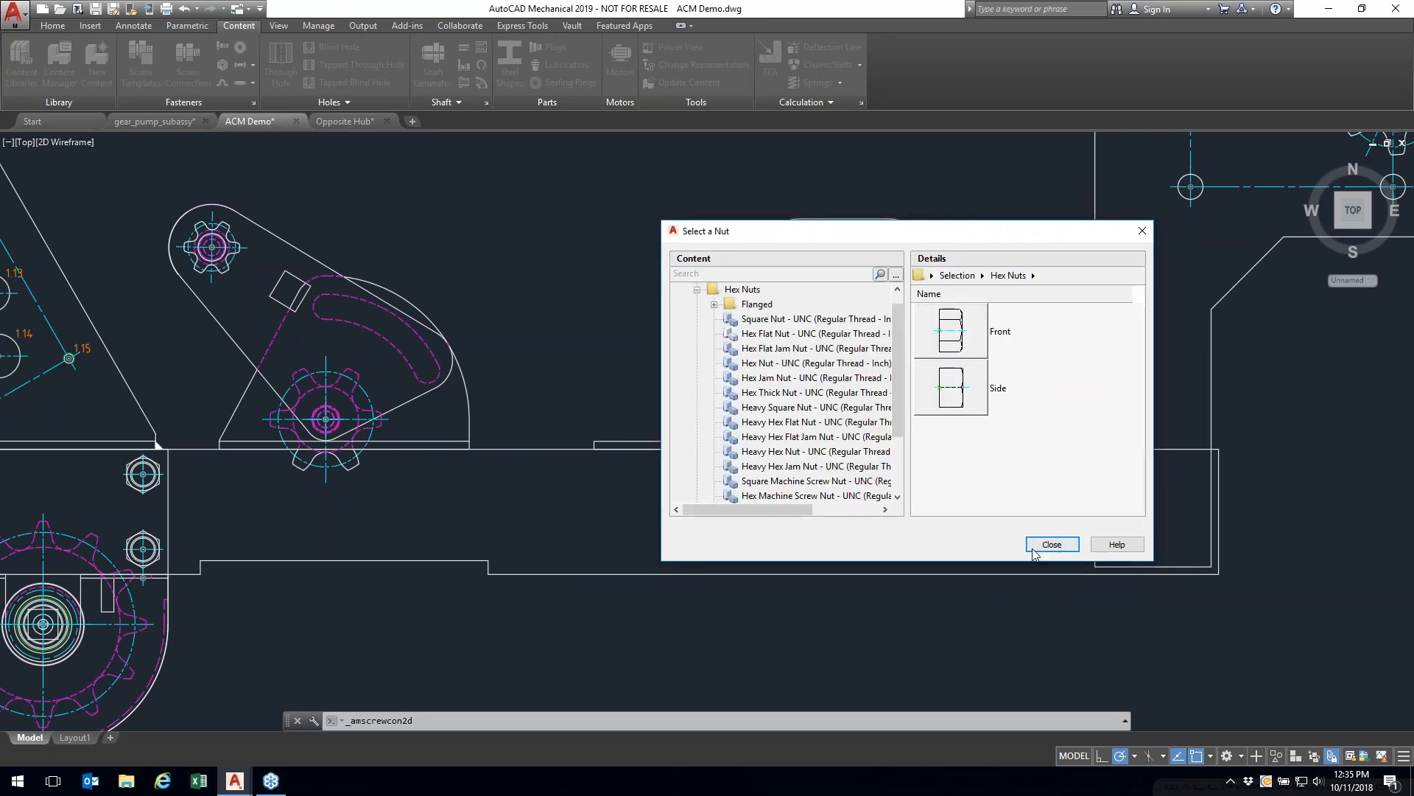
pyautogui.click(990, 336)
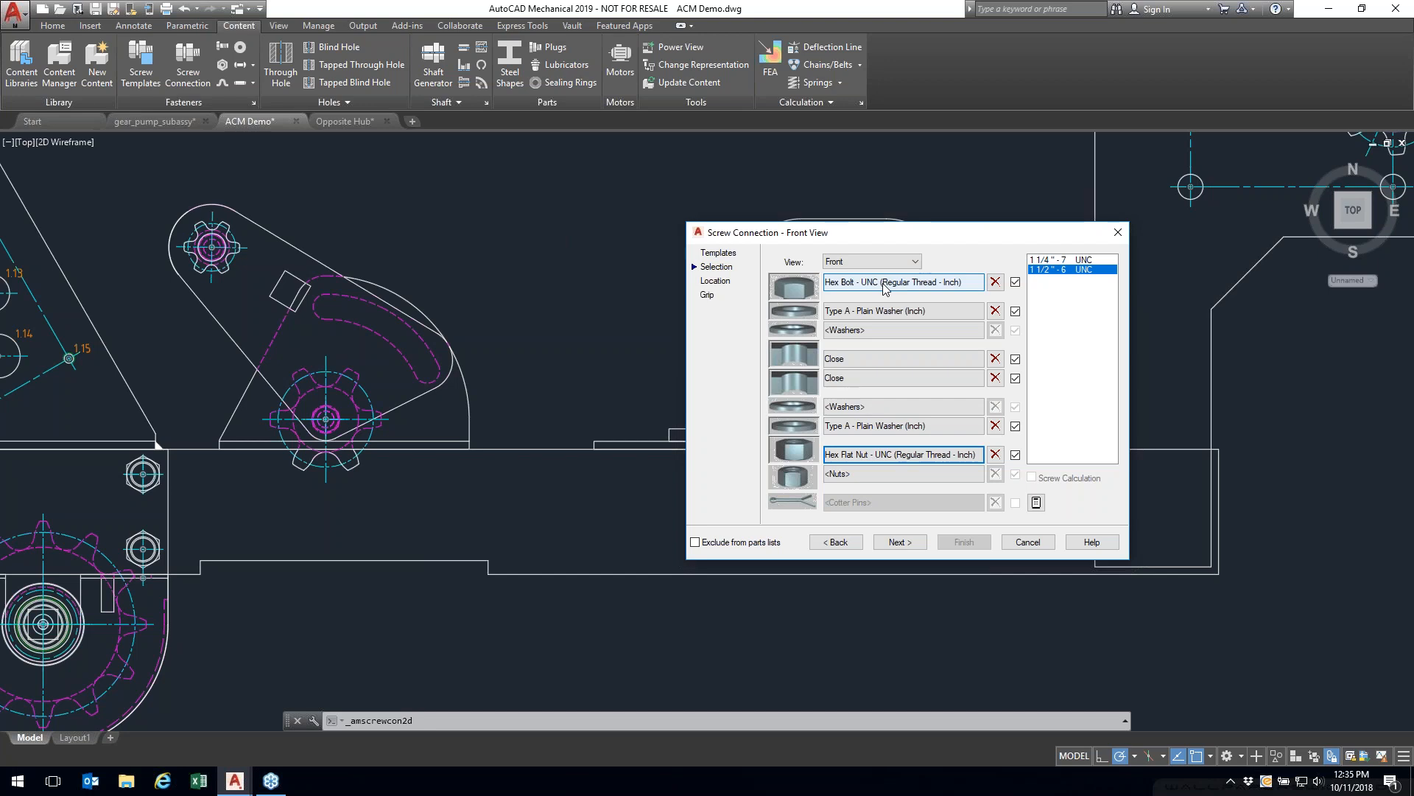
pyautogui.click(1052, 270)
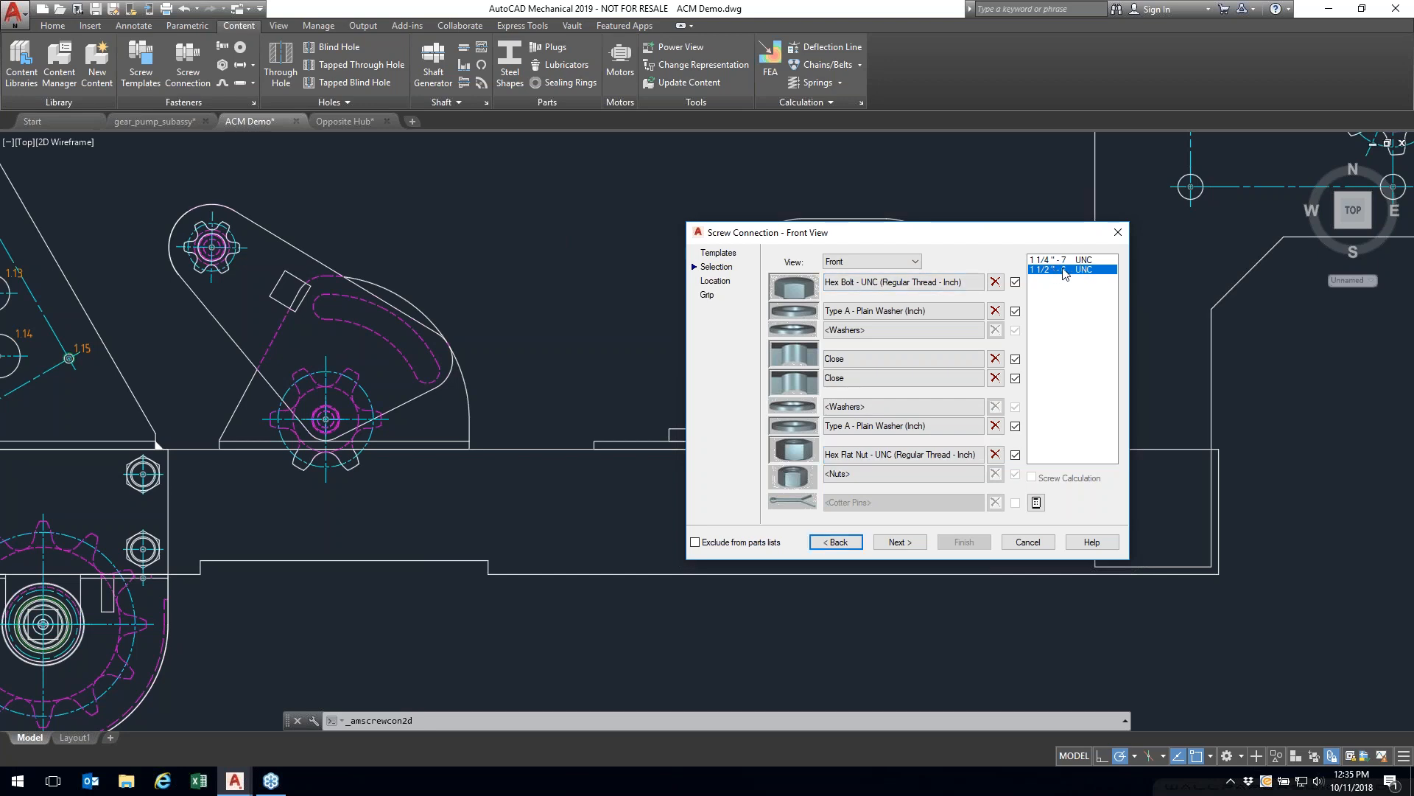
# Step: Try to locate the screw connection on the left centerline of the sprocket bracket's base plate, using the Gap between holes option
pyautogui.click(899, 541)
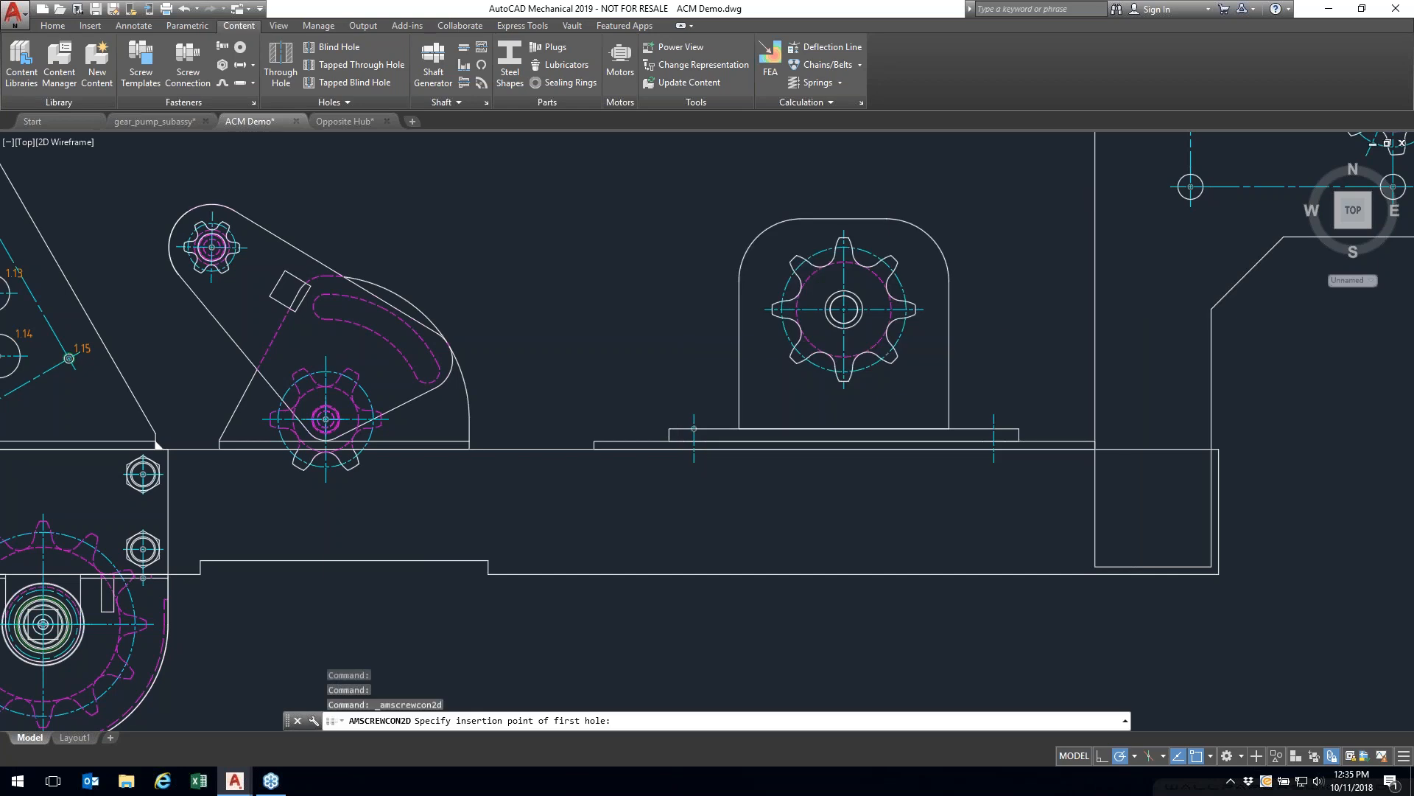
pyautogui.click(694, 428)
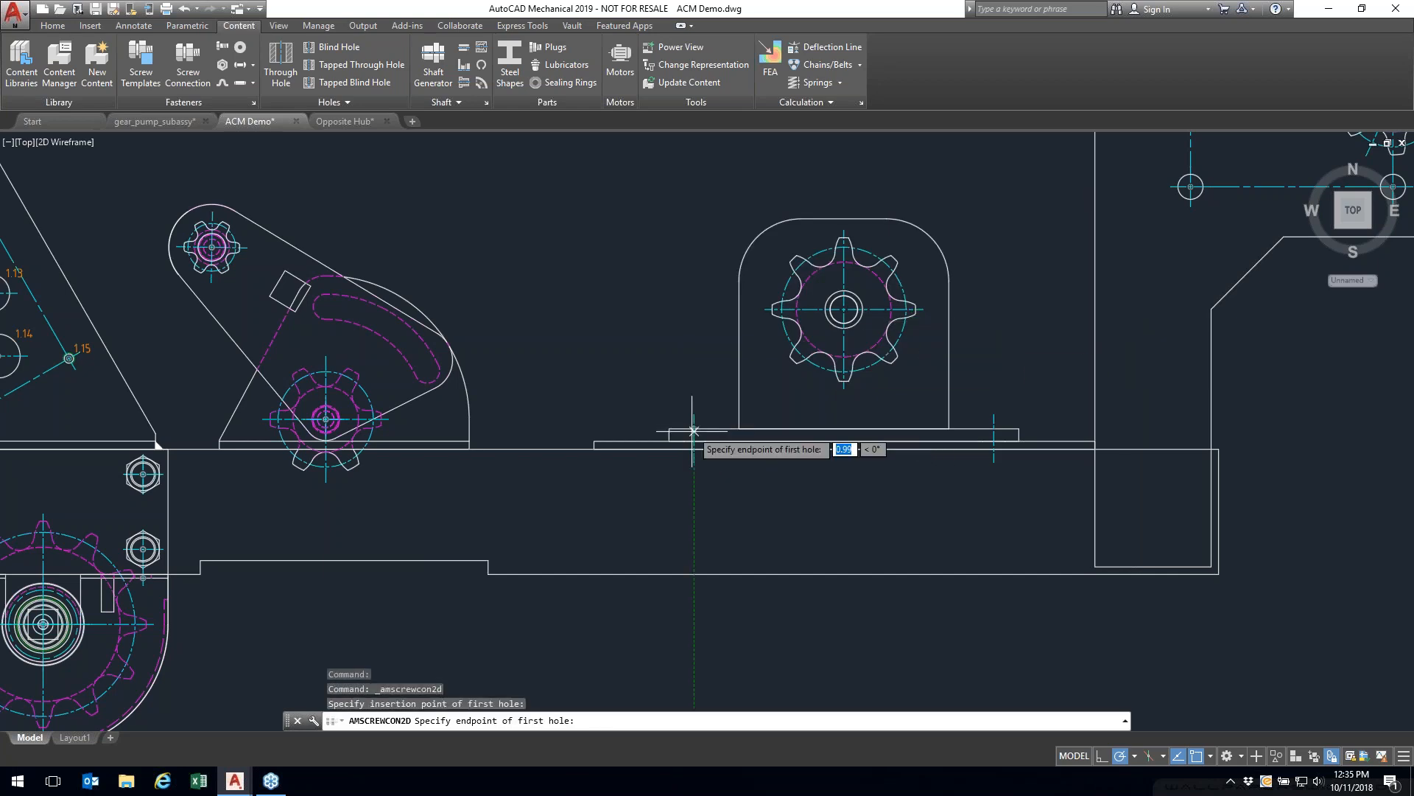
pyautogui.click(693, 451)
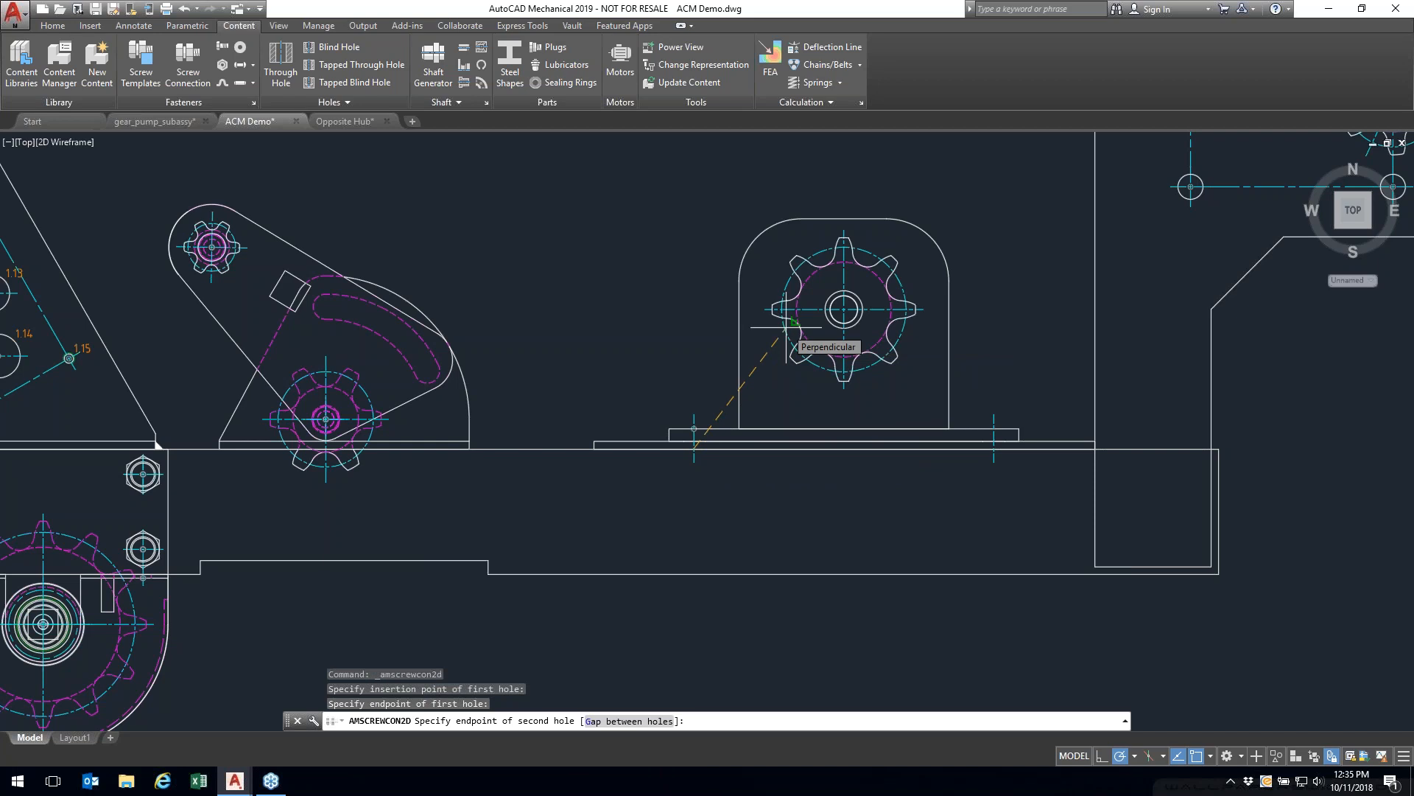
pyautogui.scroll(-5, 693, 445)
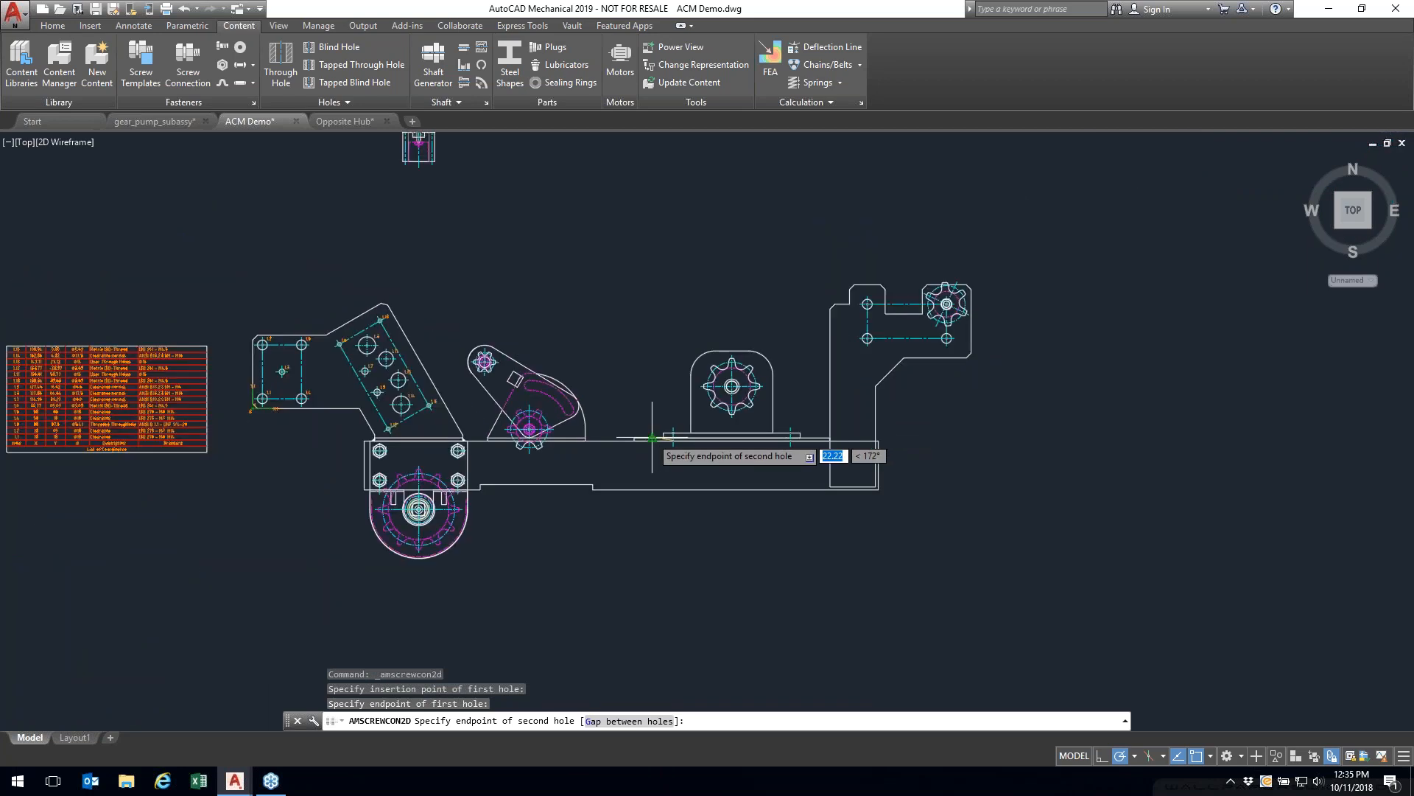
pyautogui.scroll(7, 696, 445)
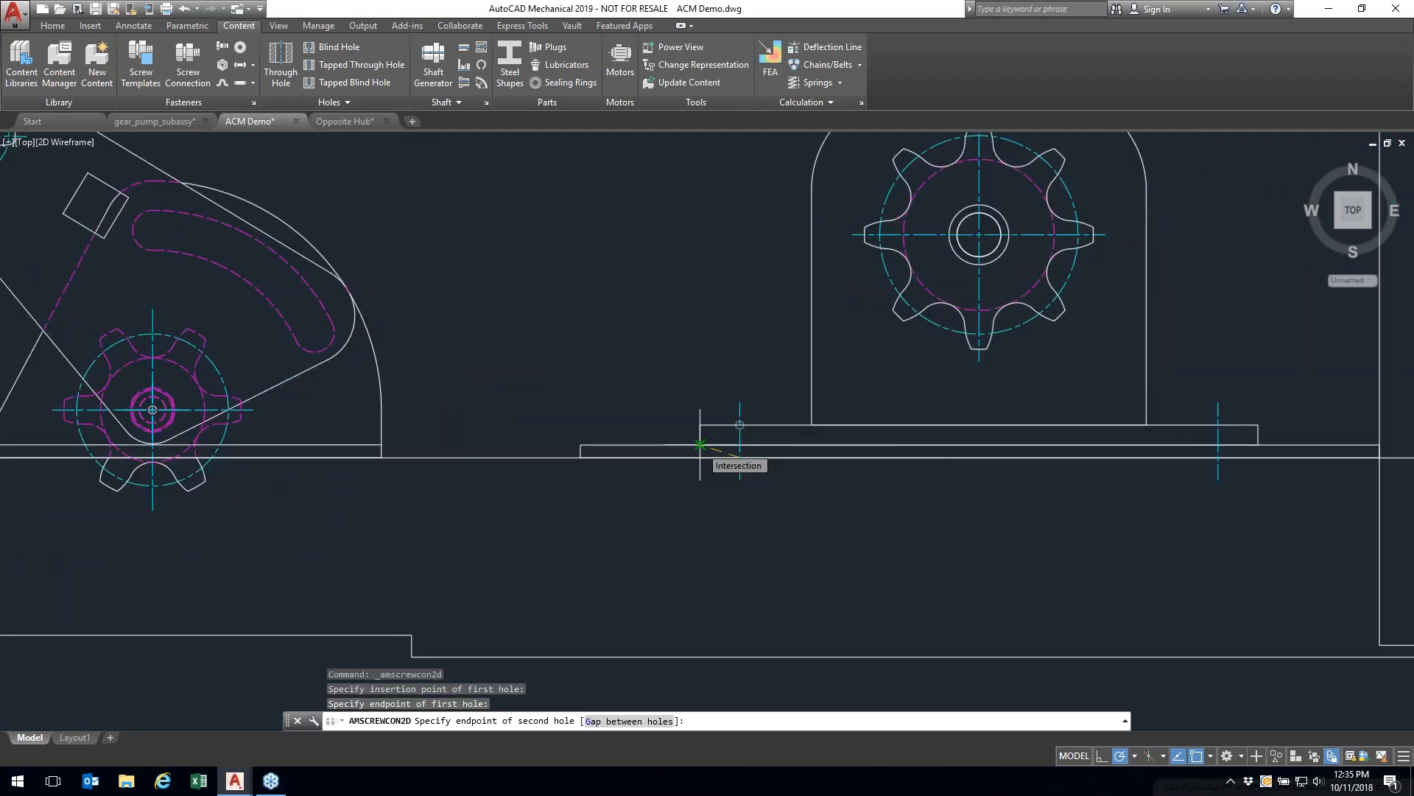
pyautogui.write('g')
pyautogui.press('Return')
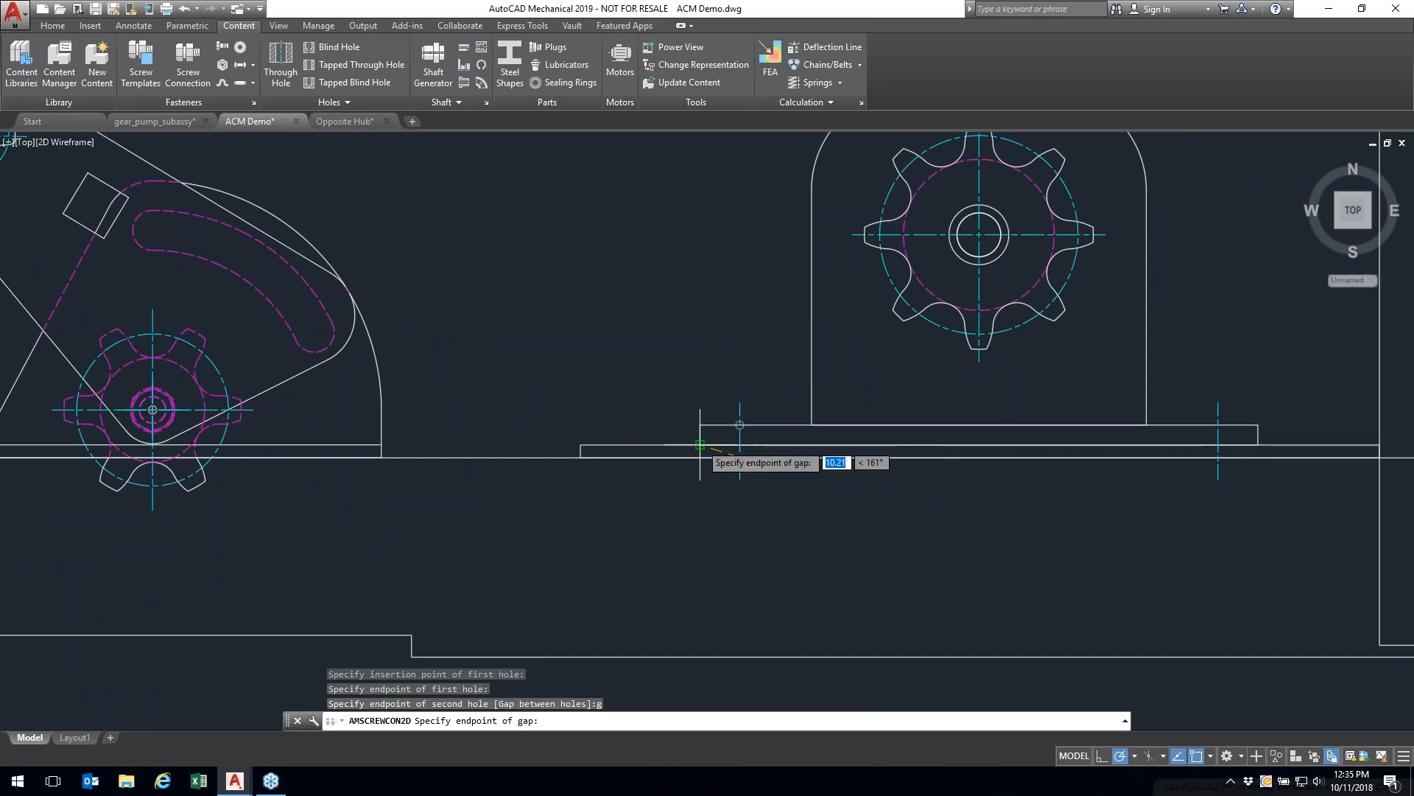
pyautogui.click(740, 425)
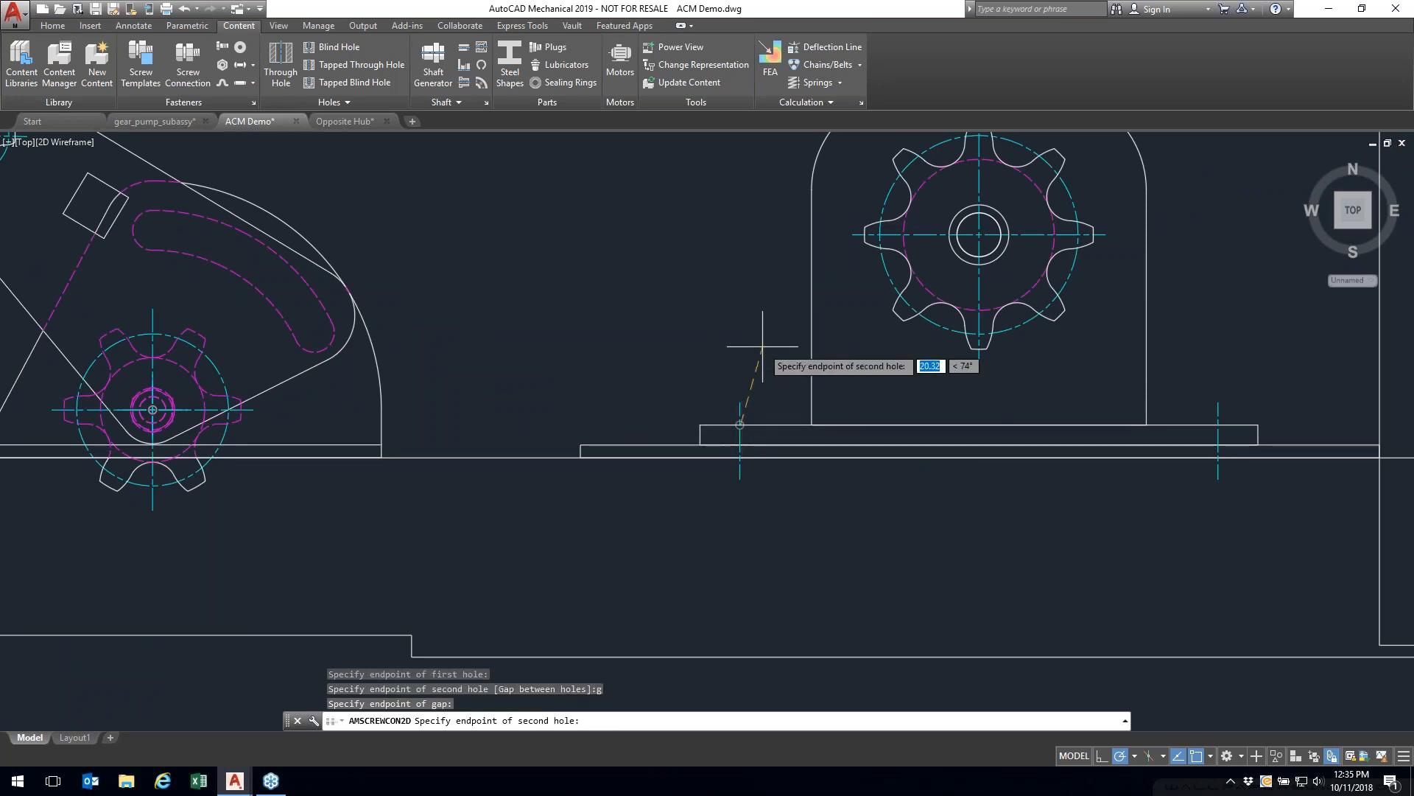
pyautogui.click(739, 478)
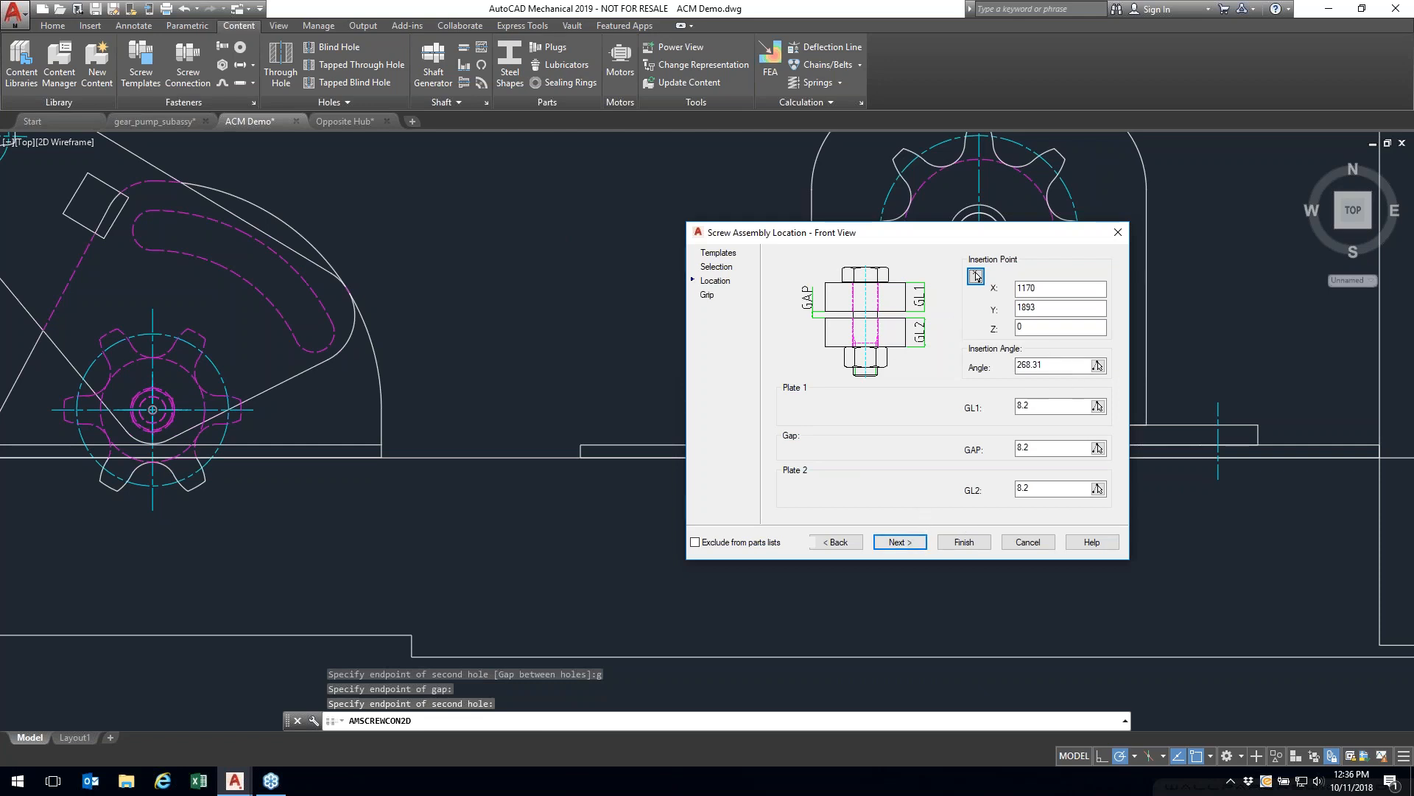
# Step: Respecify the connection from the base plate's upper edge on its left centerline, ending the first hole at the plate's lower edge without a gap
pyautogui.click(858, 544)
pyautogui.click(900, 542)
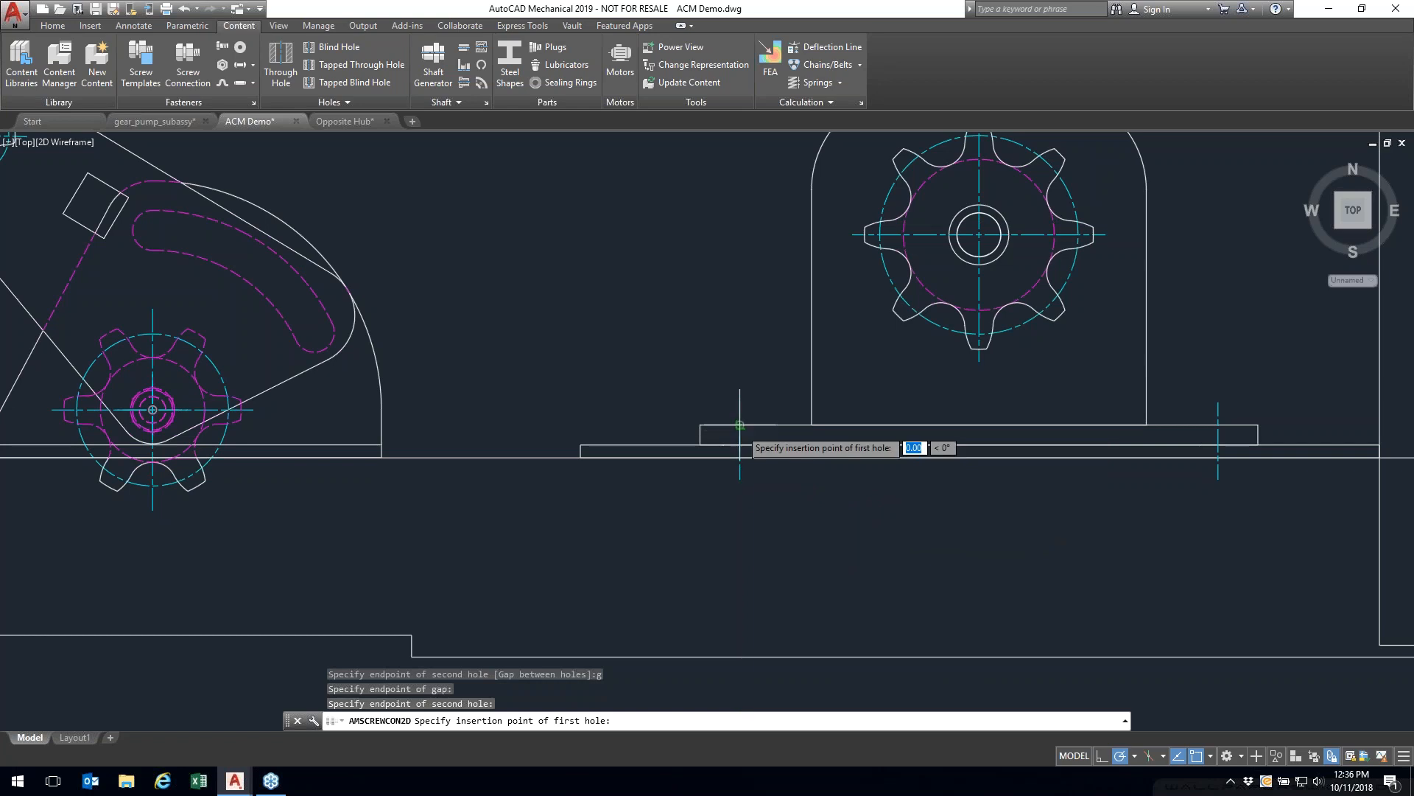
pyautogui.click(739, 425)
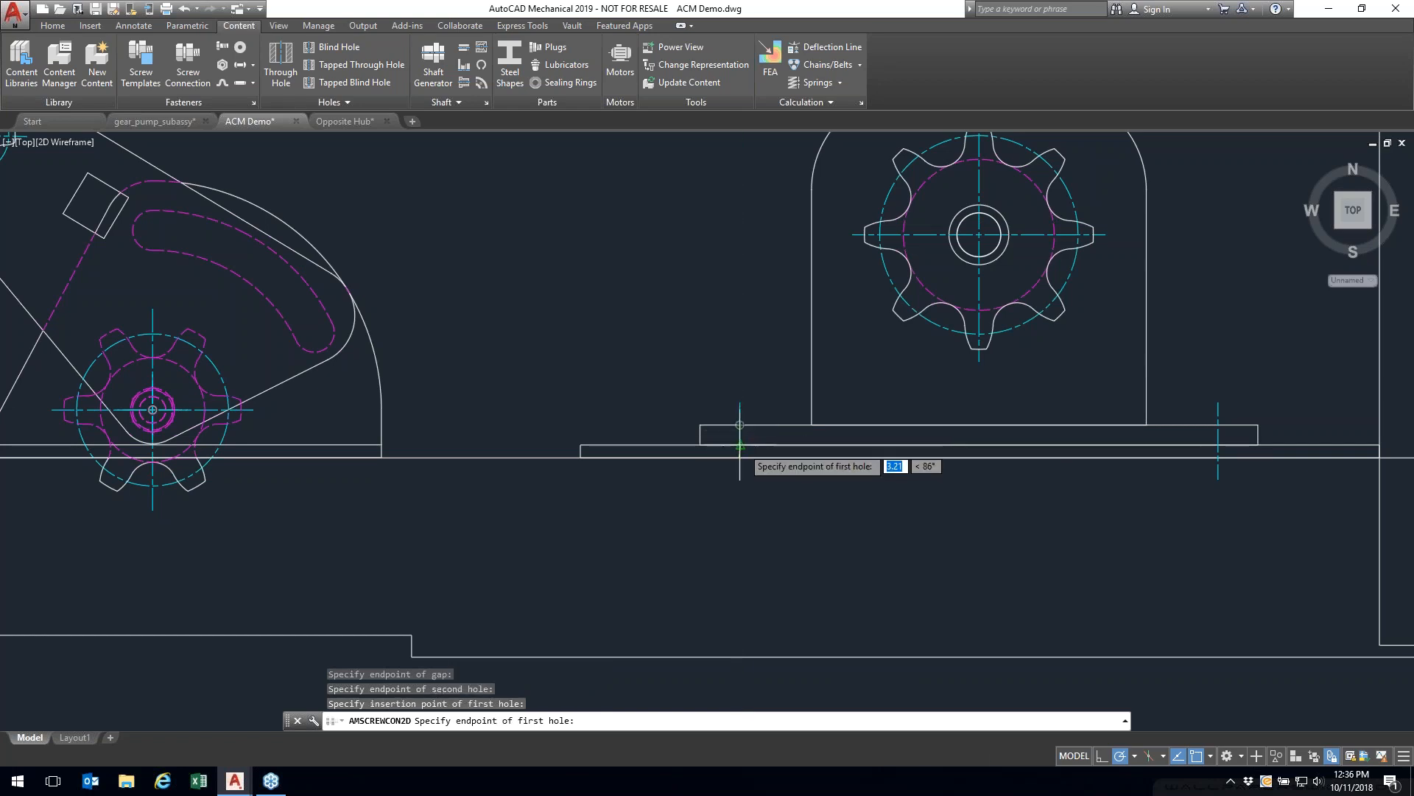
pyautogui.click(739, 445)
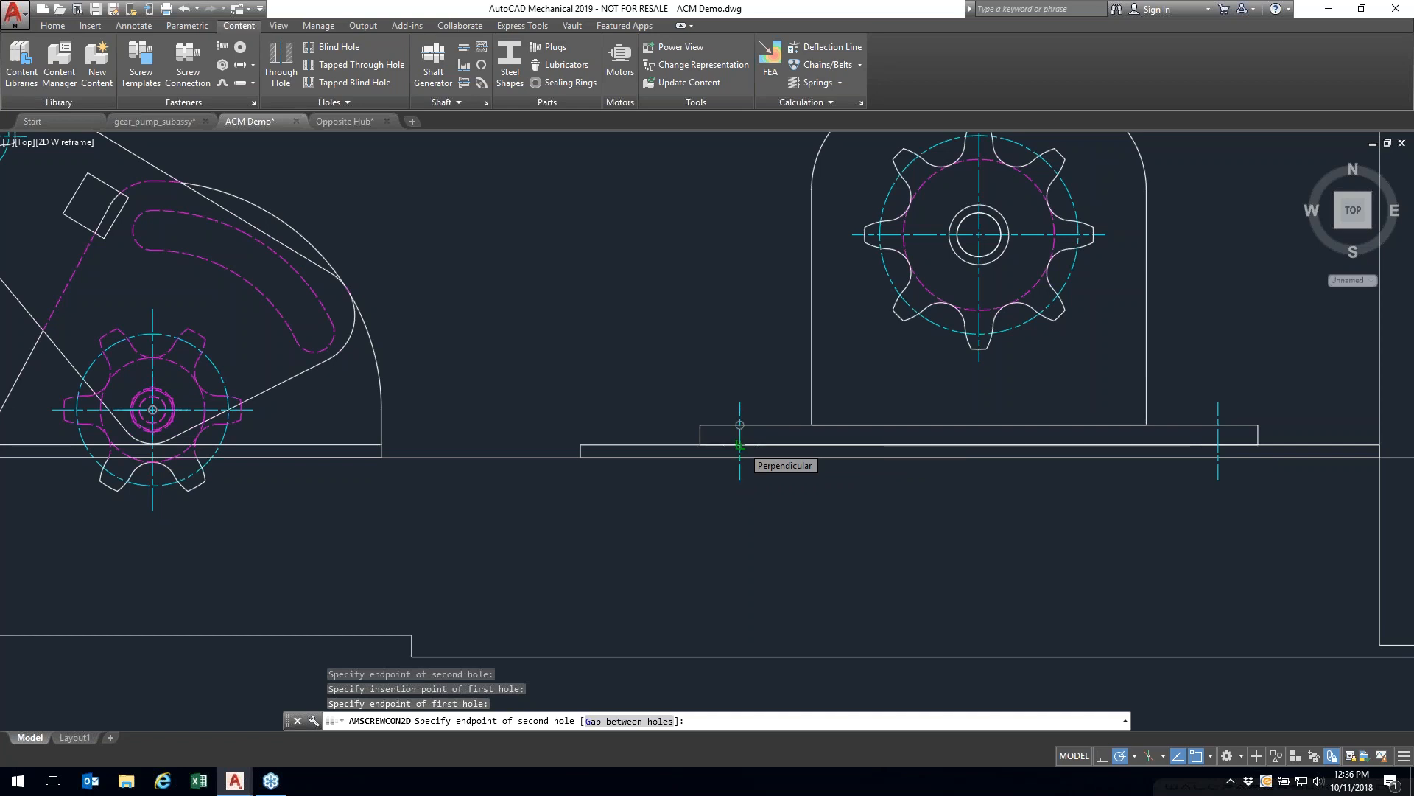
pyautogui.click(739, 445)
# Step: Set Plate 2's GL2 thickness to 3.2 by picking the thin lower plate's upper and lower edges on the centerline
pyautogui.click(1068, 489)
pyautogui.click(1097, 489)
pyautogui.click(740, 425)
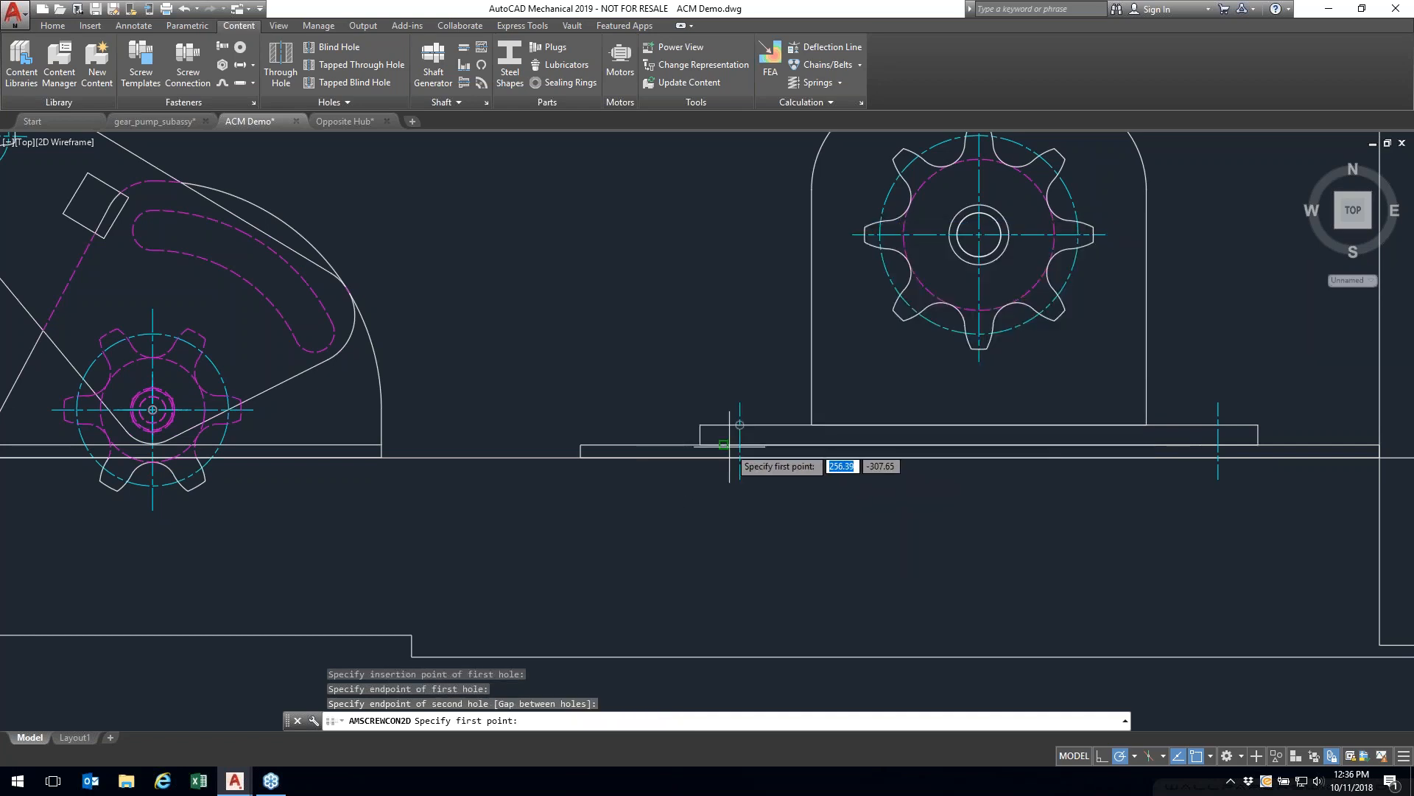
pyautogui.click(740, 457)
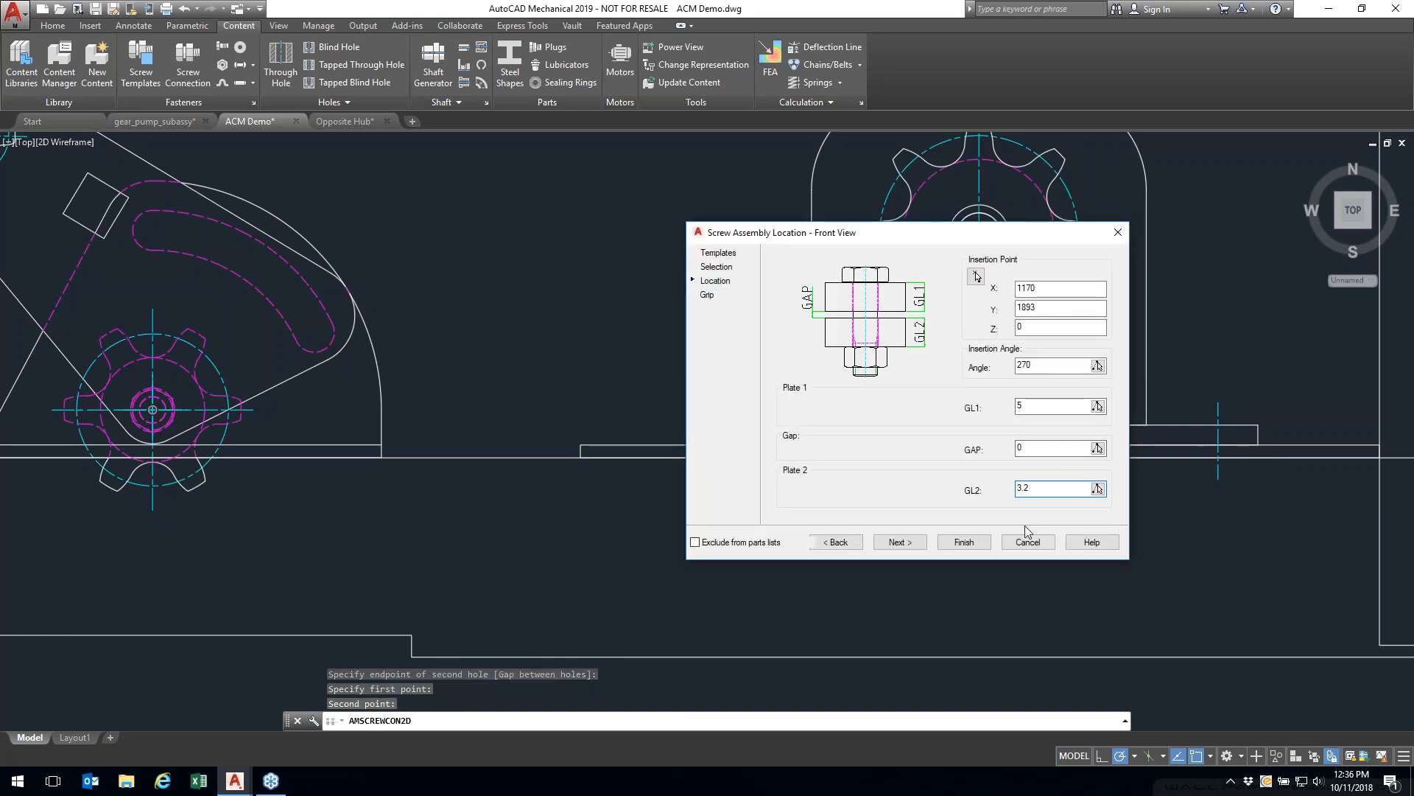
# Step: Finish the screw connection with the ANSI B18.22.1 - 1 1/2 - narrow - Type A washer size and place the bolt
pyautogui.click(899, 542)
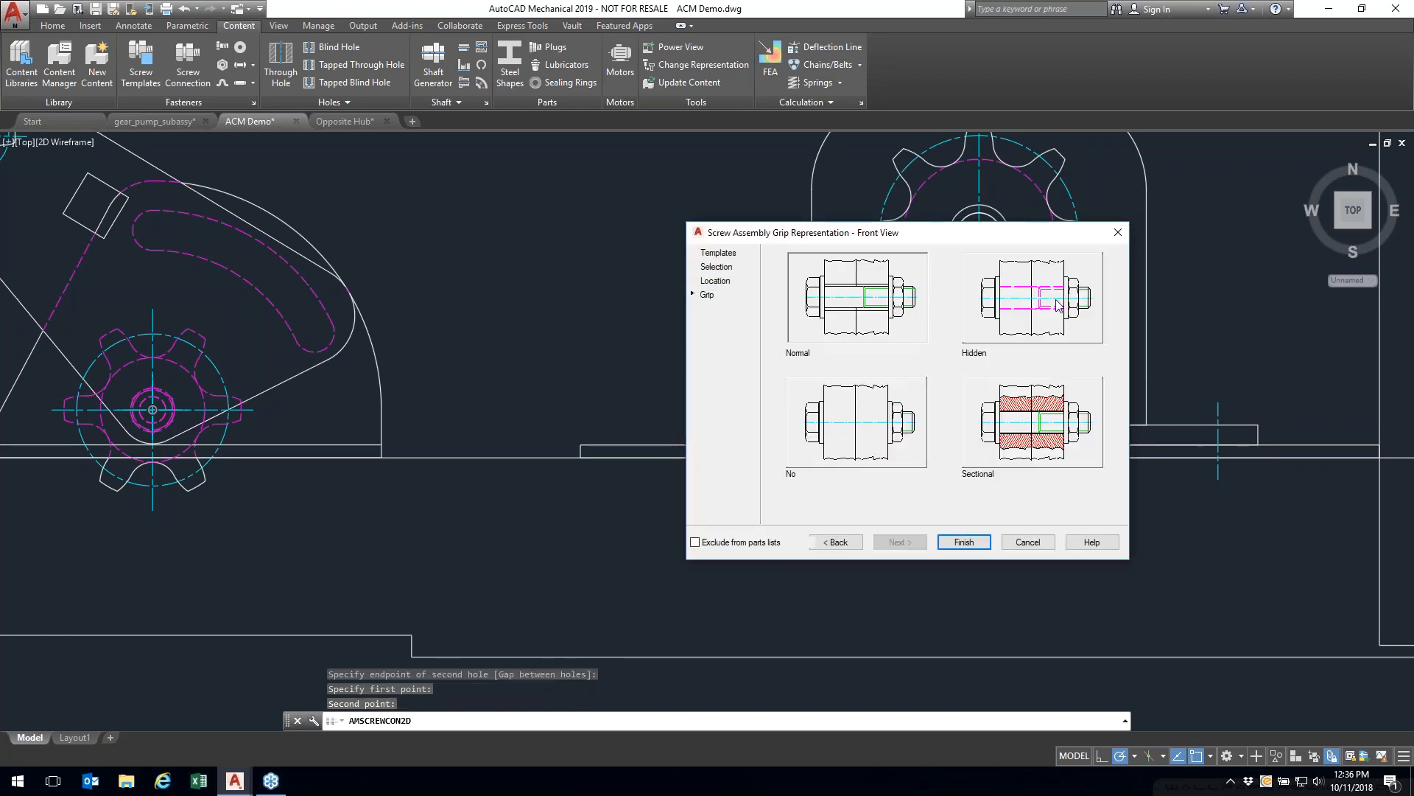
pyautogui.click(962, 545)
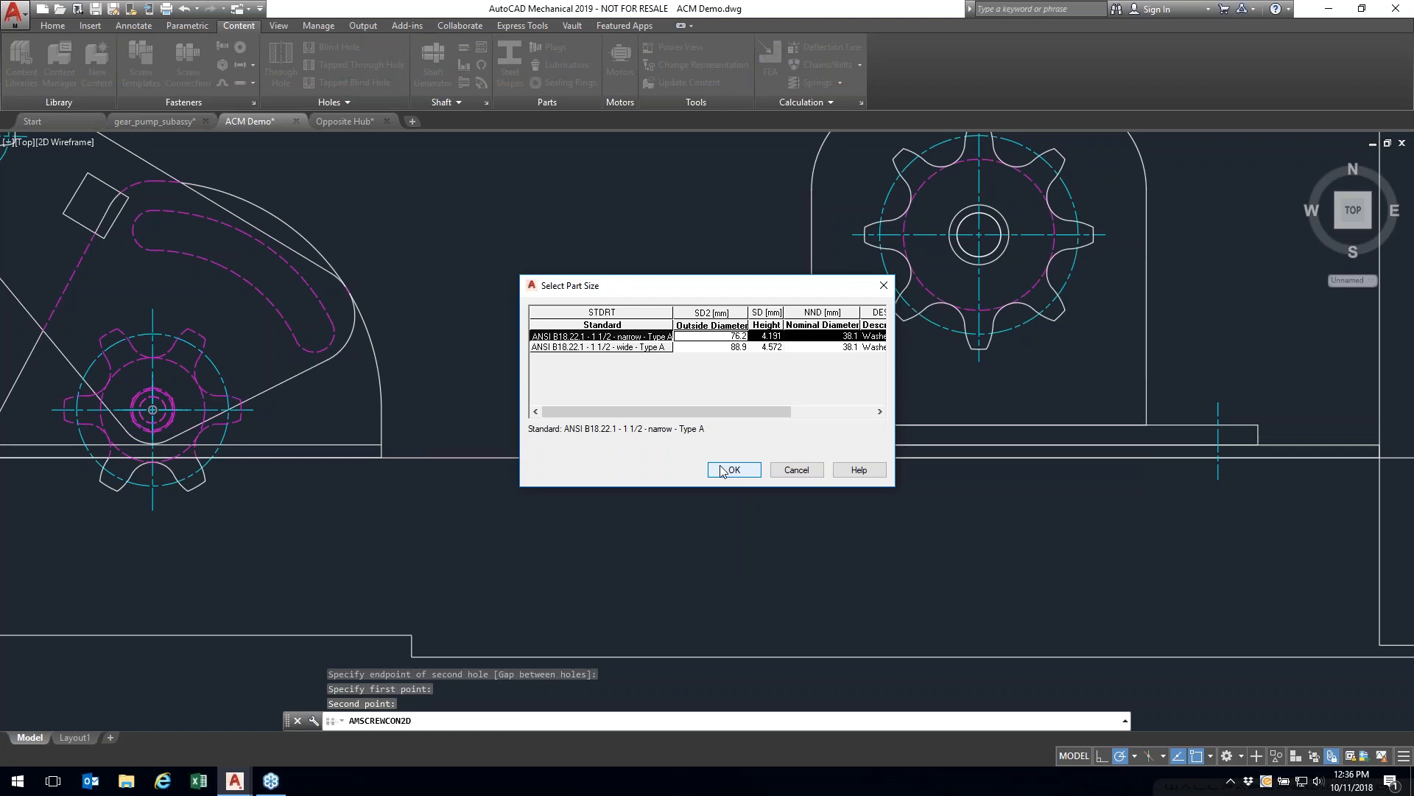
pyautogui.click(722, 470)
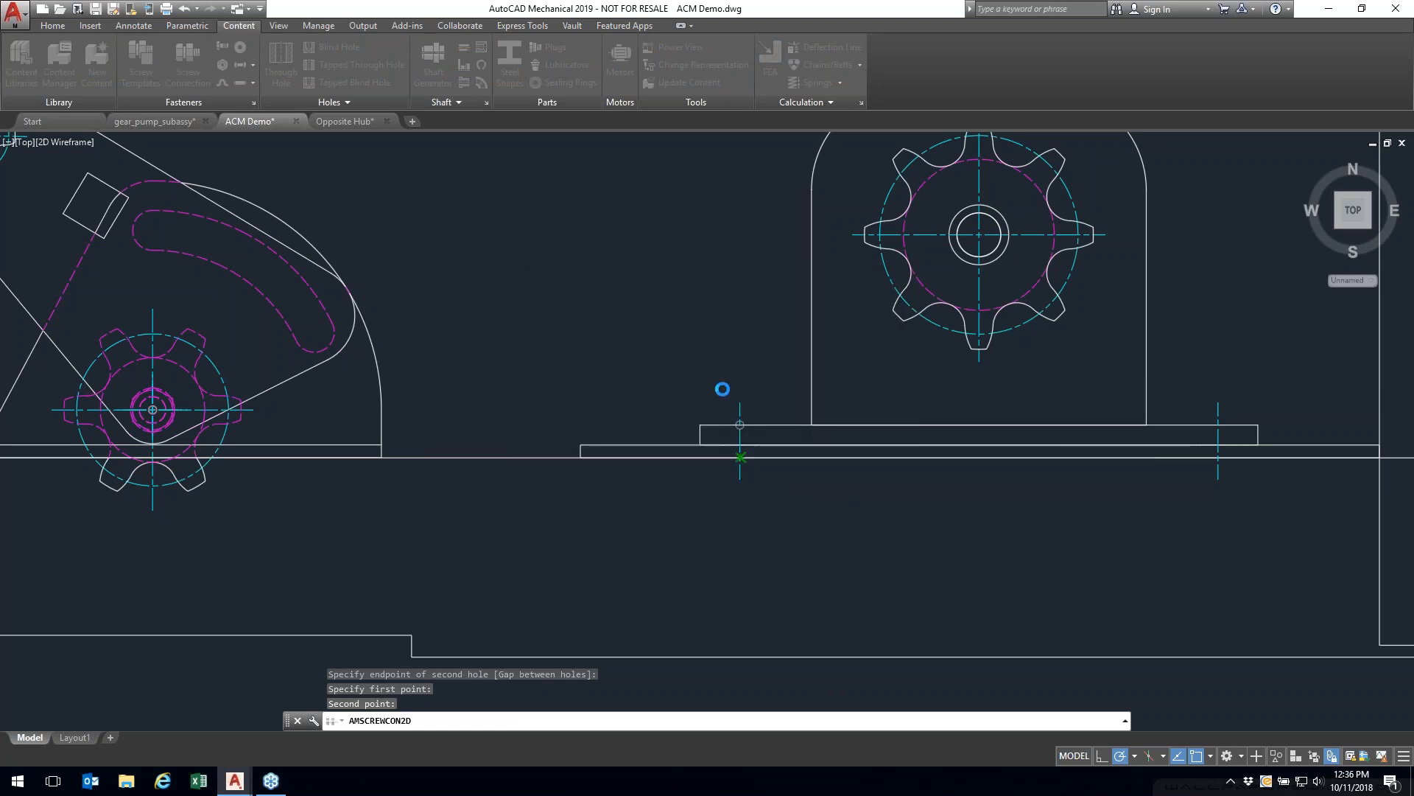
pyautogui.click(739, 475)
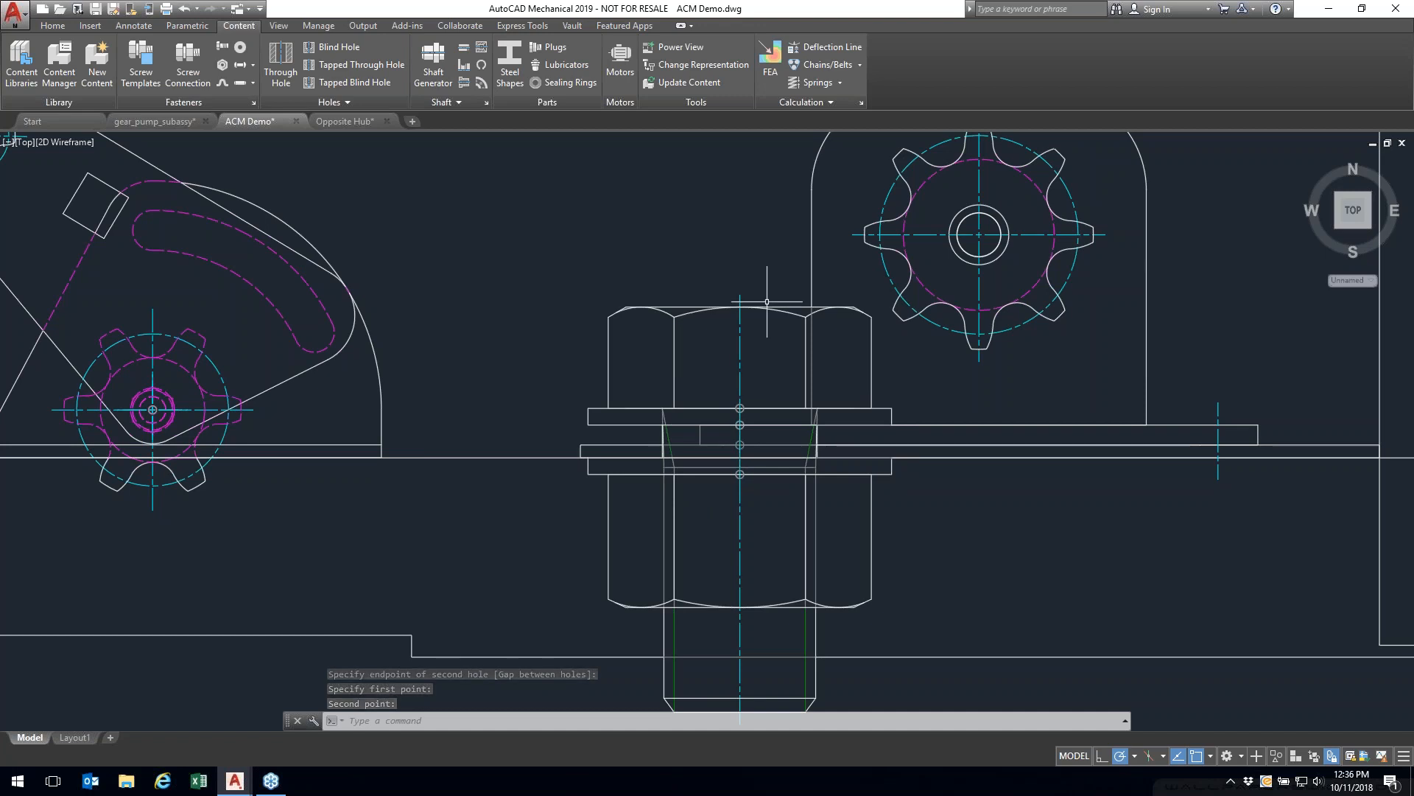
# Step: Power-erase the hex bolt, both washers, the lower plate's hole and the nut on the bracket base plate's left centerline
pyautogui.rightClick(730, 247)
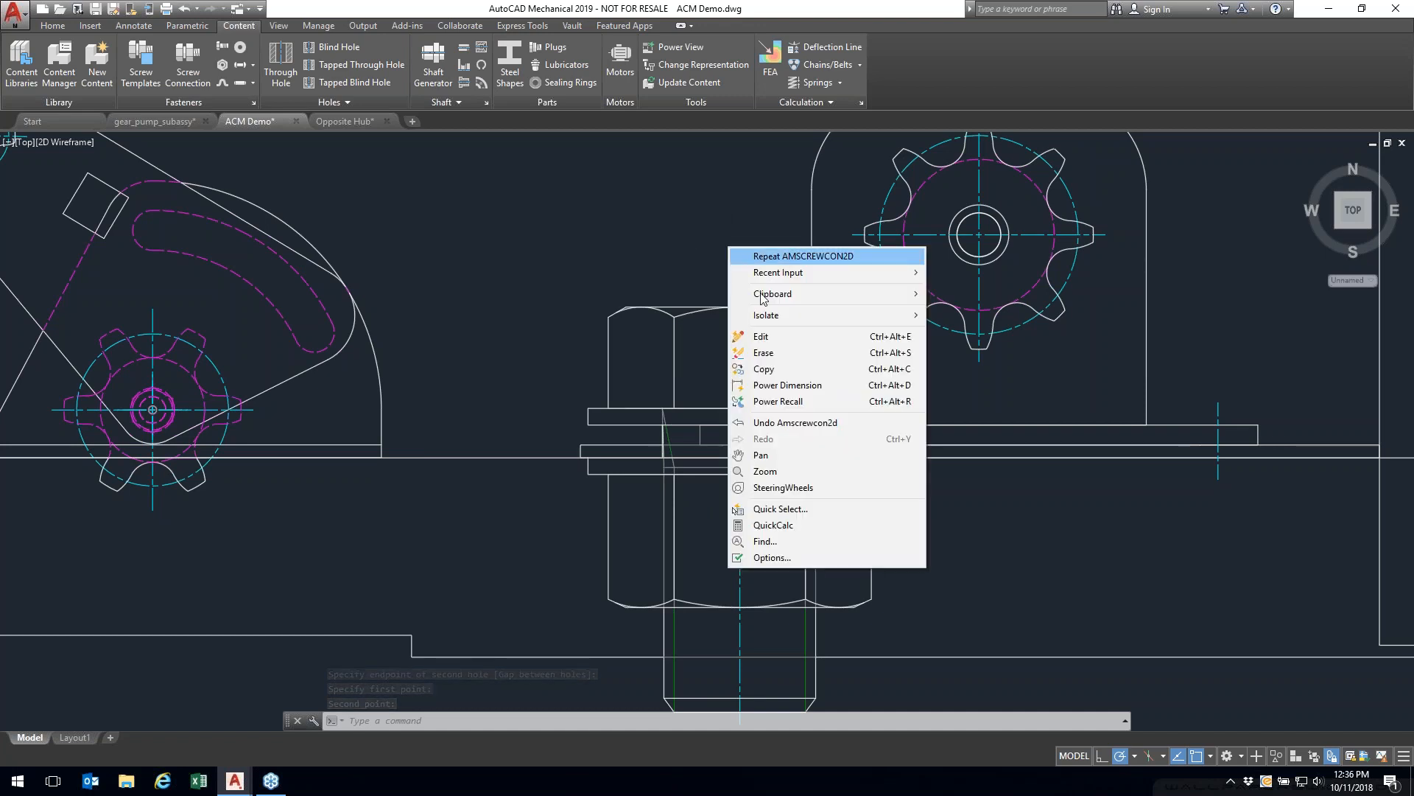
pyautogui.click(764, 352)
pyautogui.click(701, 306)
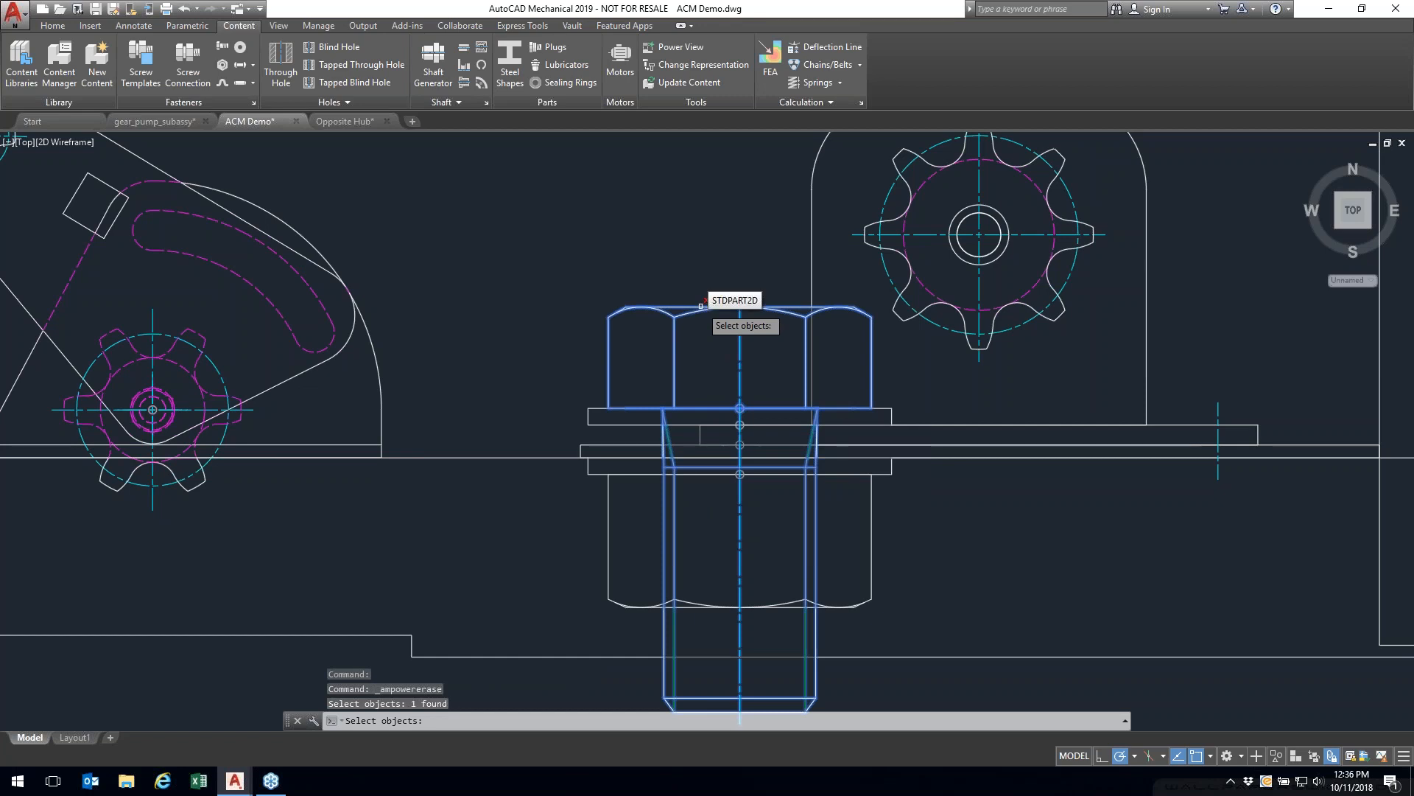
pyautogui.click(608, 418)
pyautogui.click(593, 451)
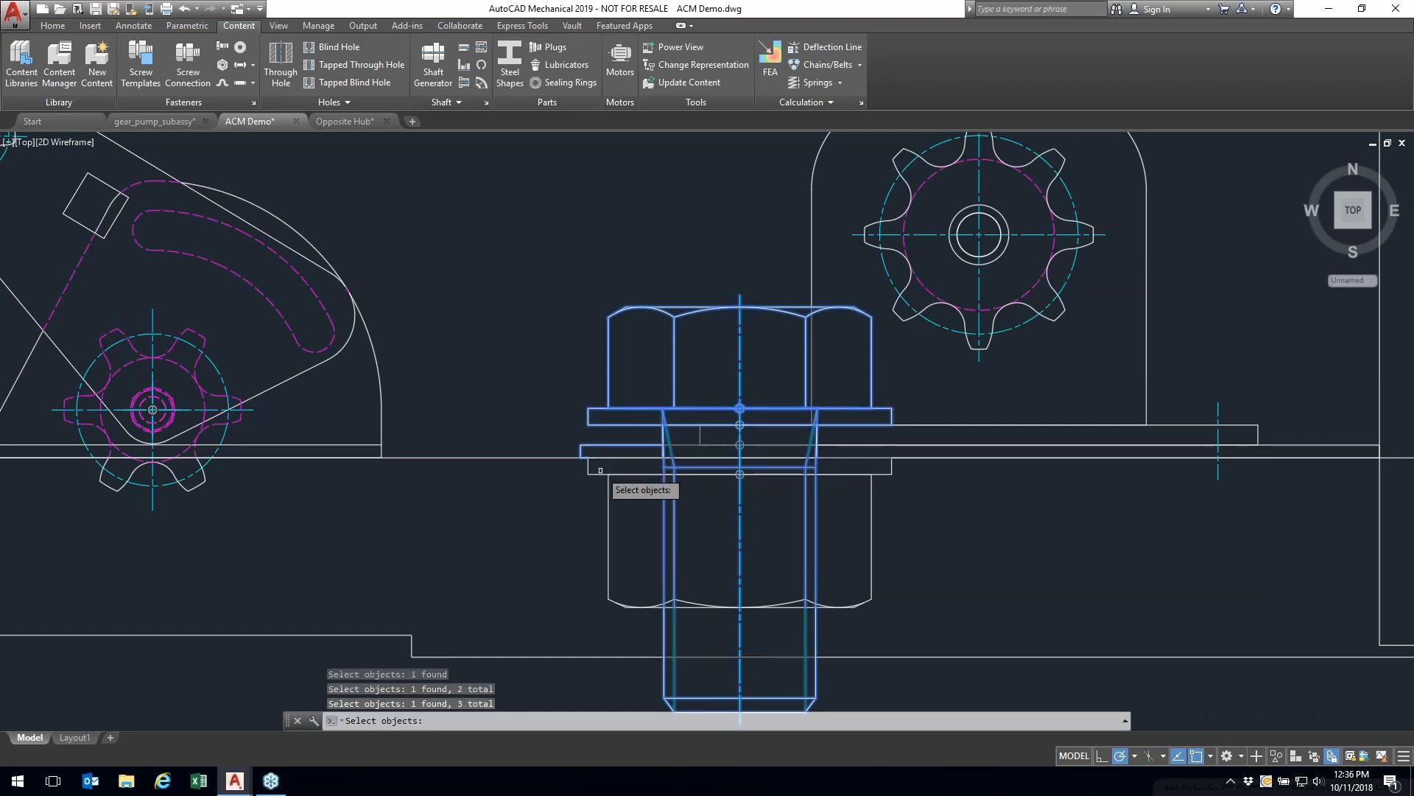
pyautogui.click(600, 471)
pyautogui.click(608, 508)
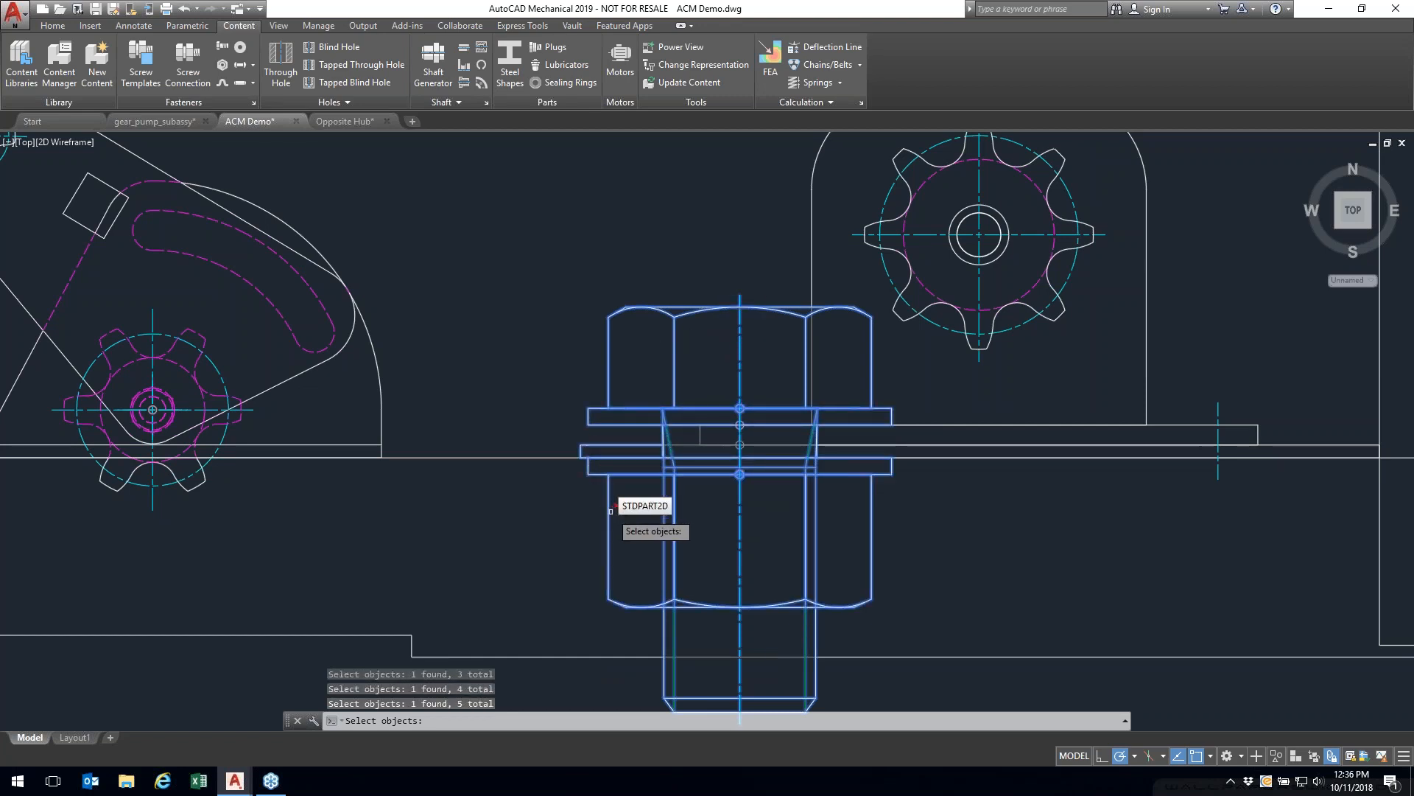
pyautogui.press('Return')
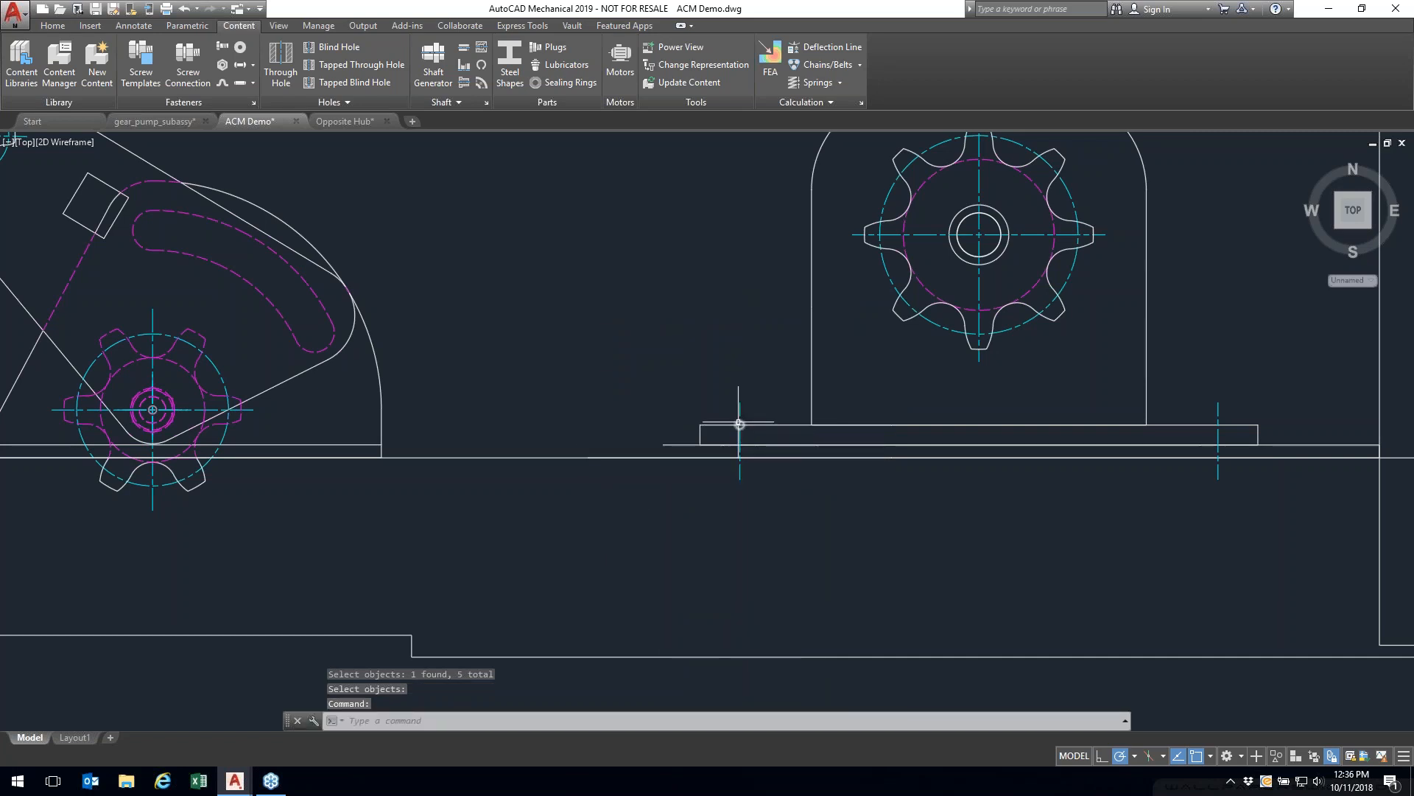
pyautogui.press('Escape')
# Step: Try to power-edit the remaining hole marker on the base plate's left centerline
pyautogui.scroll(-3, 737, 413)
pyautogui.rightClick(711, 388)
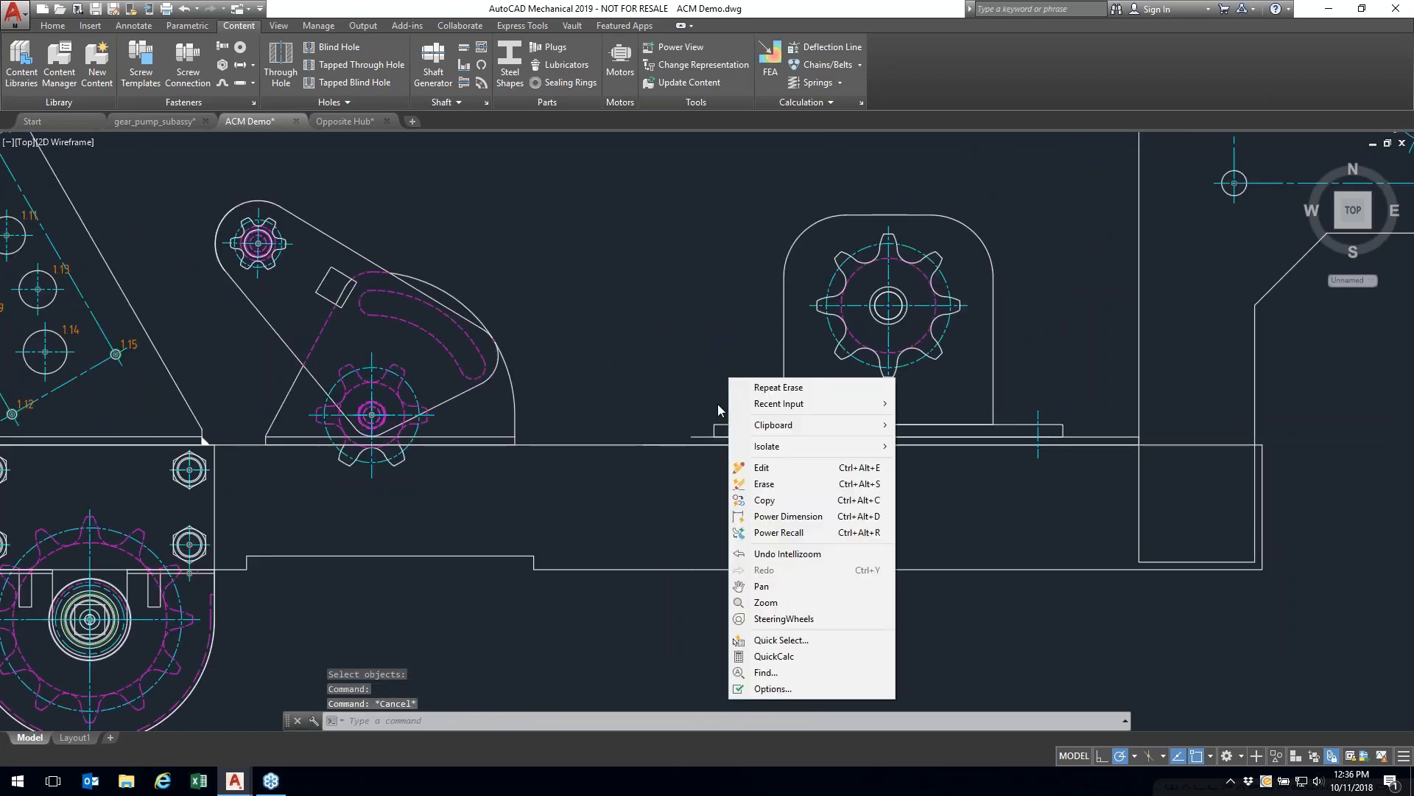
pyautogui.click(763, 467)
pyautogui.scroll(-2, 766, 442)
pyautogui.scroll(6, 755, 444)
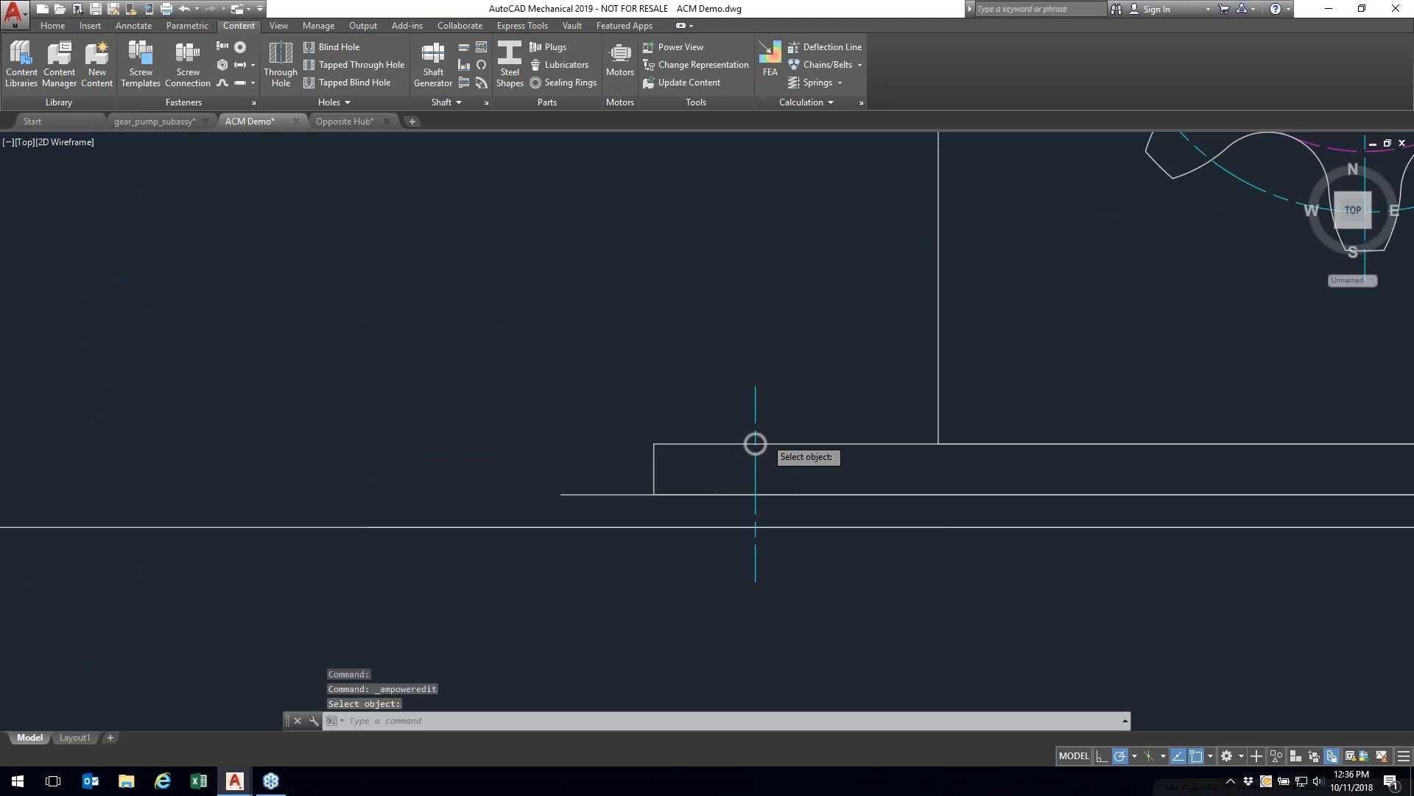
pyautogui.click(759, 435)
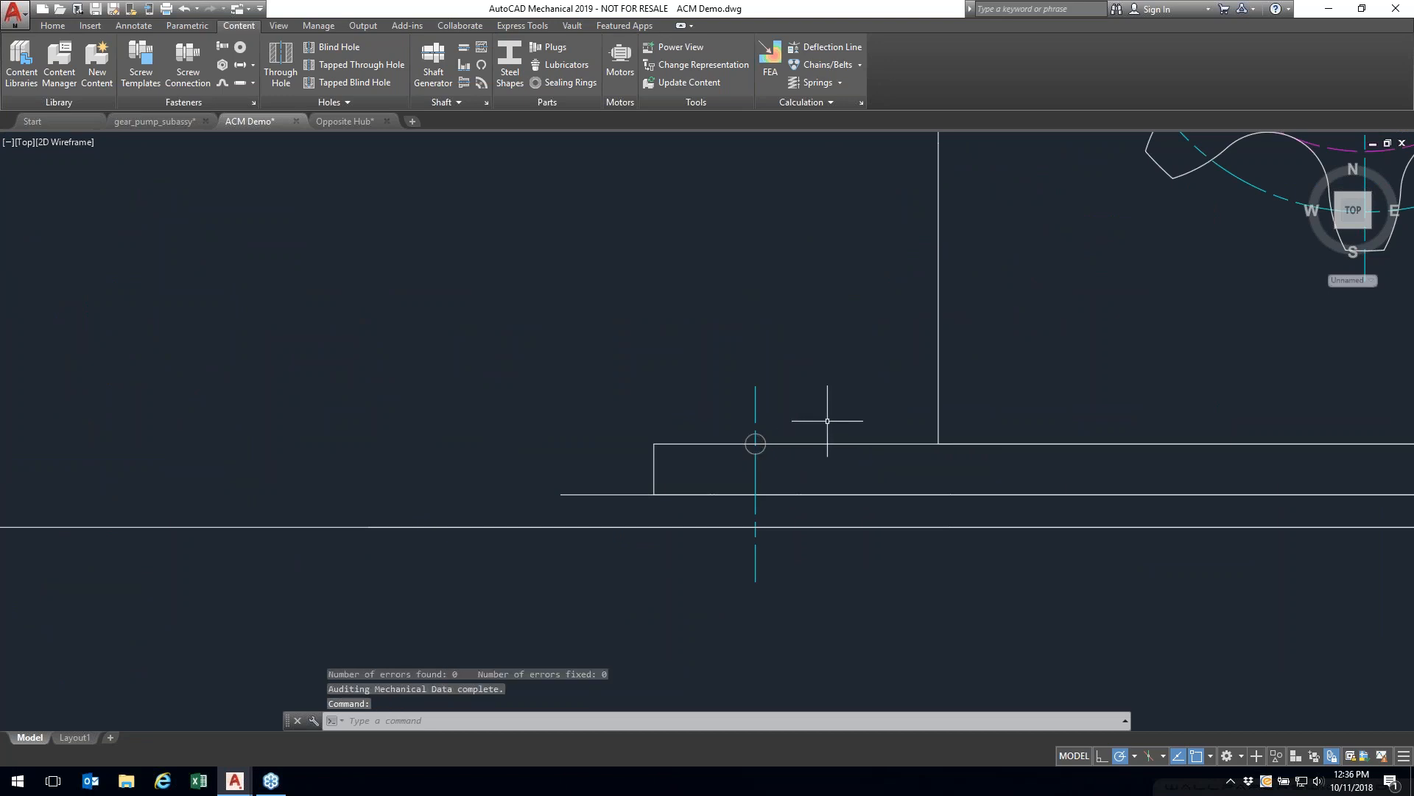
# Step: Retry the power edit on the left centerline's hole marker and check the command history
pyautogui.scroll(-5, 776, 416)
pyautogui.scroll(-2, 776, 415)
pyautogui.scroll(8, 779, 416)
pyautogui.rightClick(722, 388)
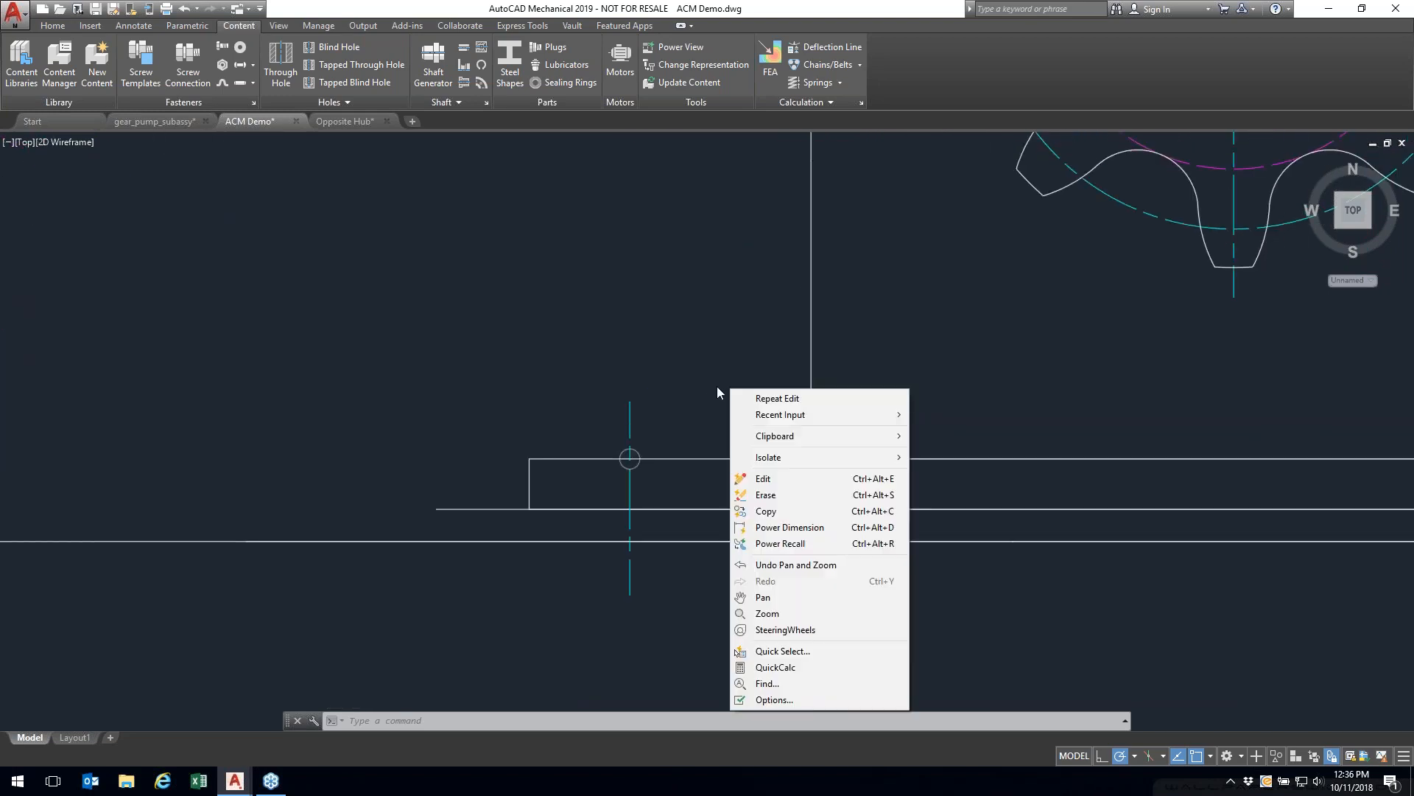
pyautogui.click(763, 479)
pyautogui.click(623, 467)
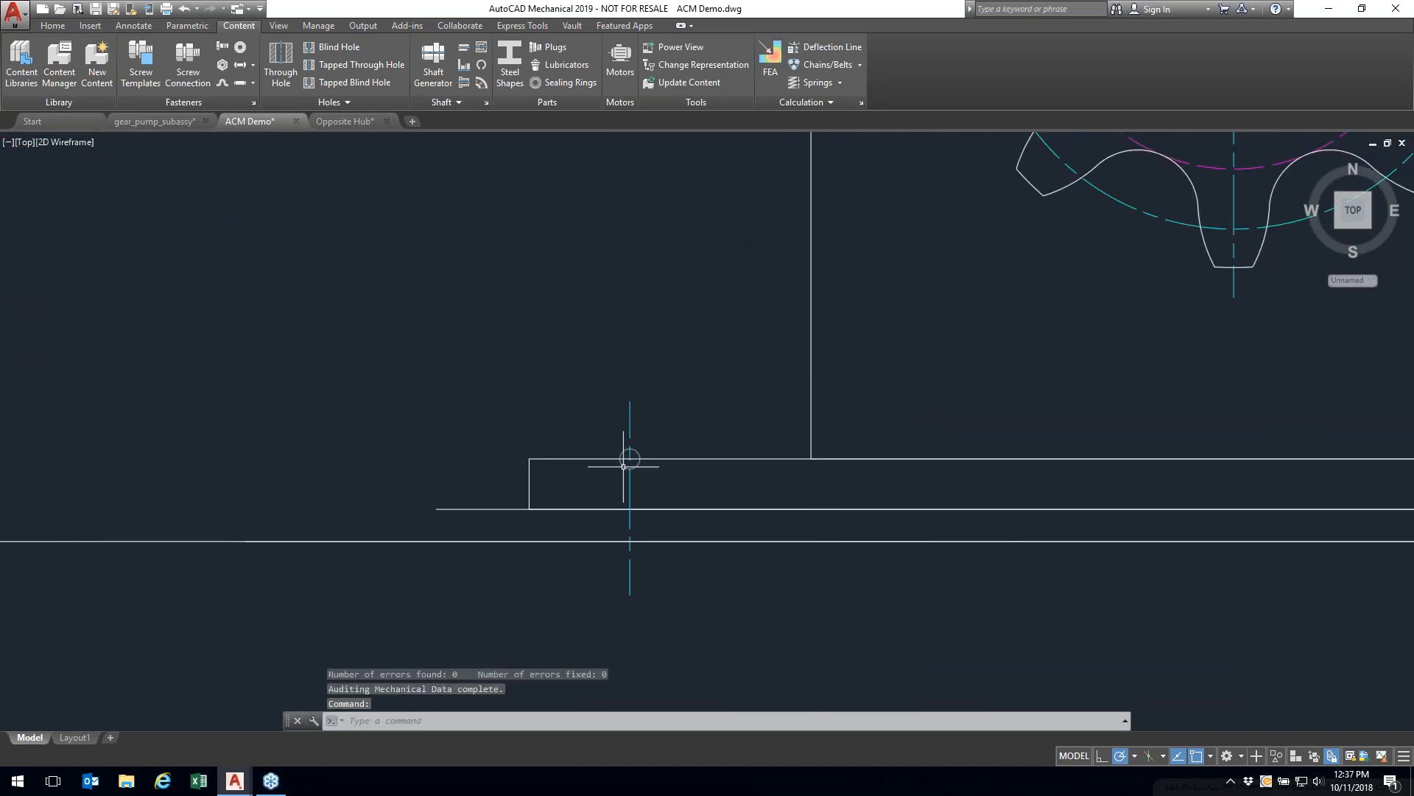
pyautogui.press('F2')
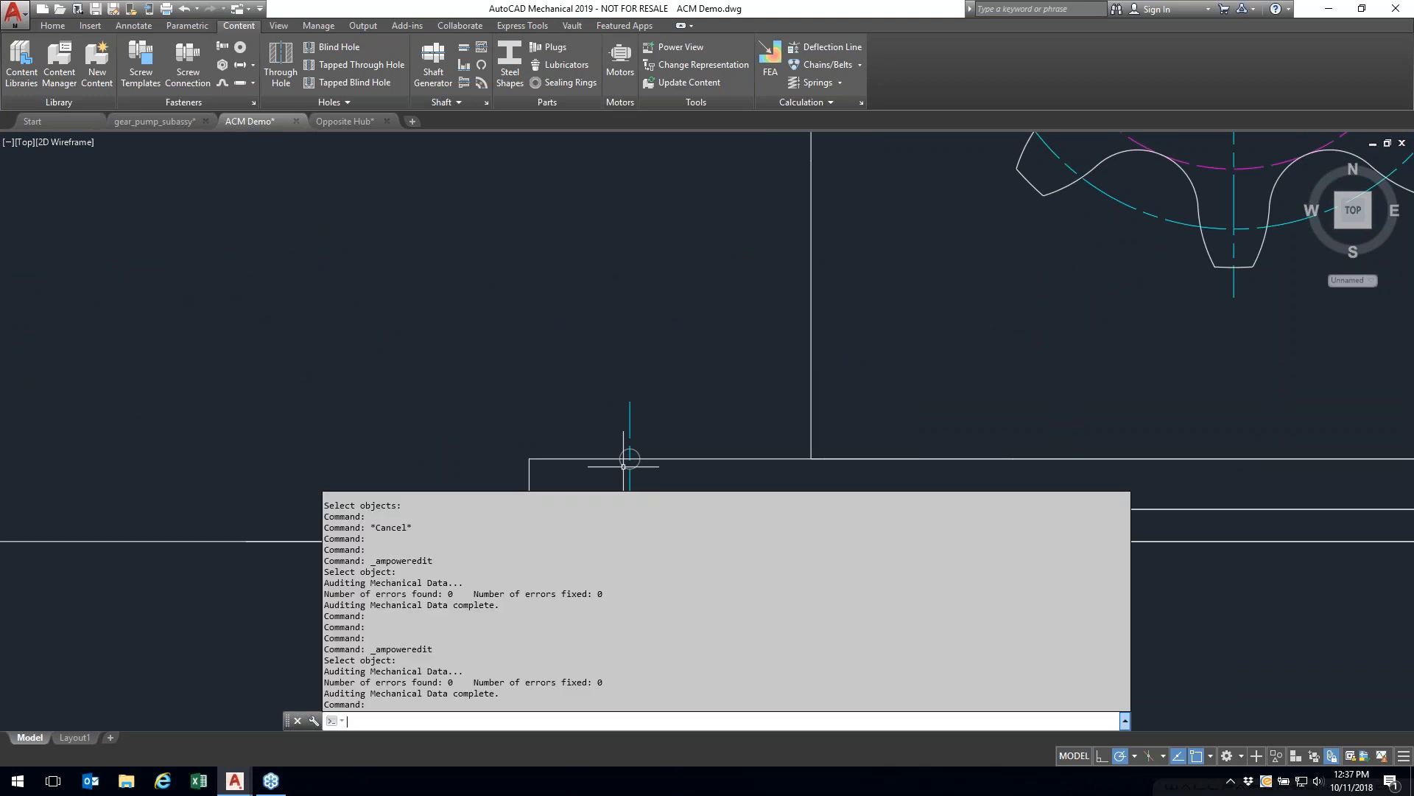
pyautogui.press('F2')
# Step: Open for power editing the hex bolt connection in the upper view, just above the plate with four bolt heads
pyautogui.rightClick(658, 464)
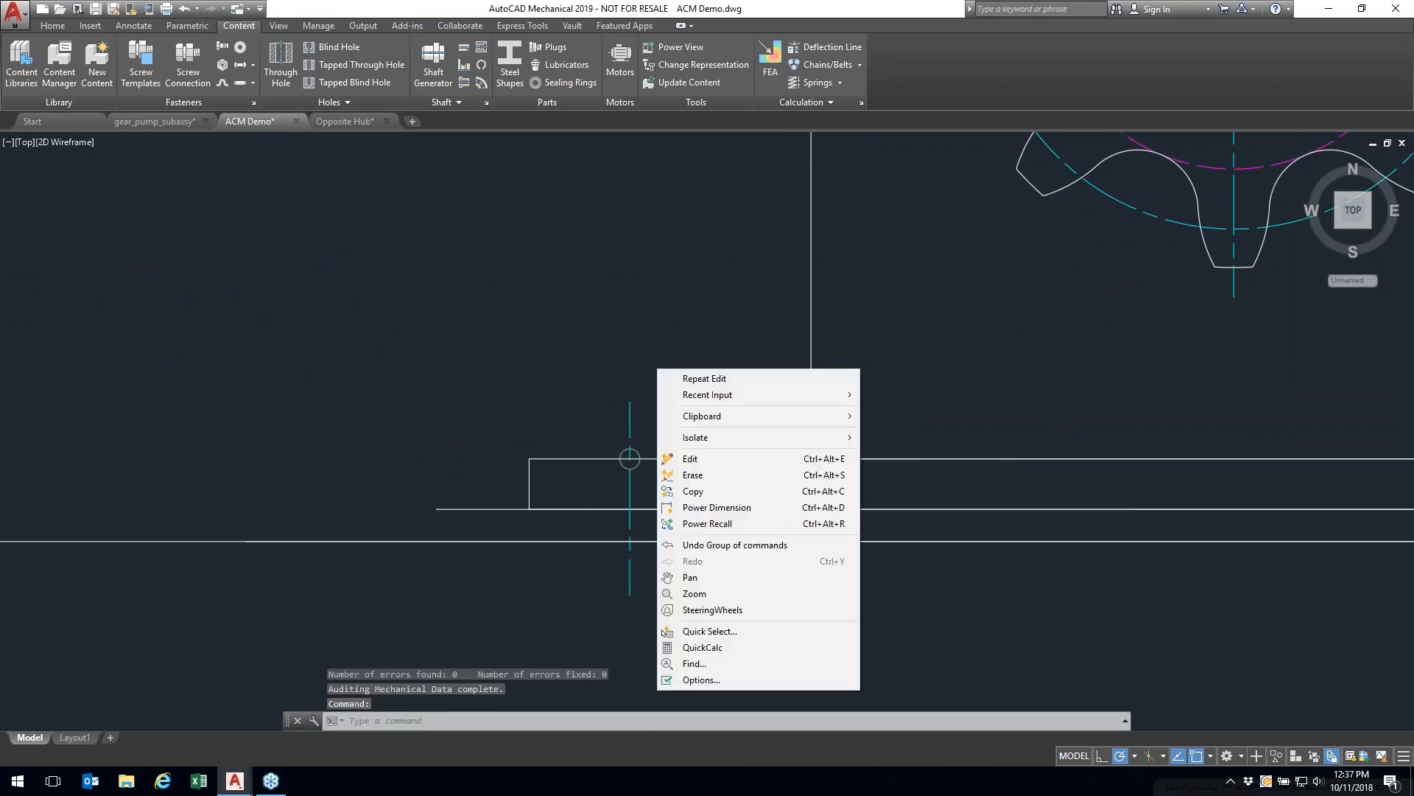
pyautogui.click(704, 458)
pyautogui.moveTo(1076, 480); pyautogui.dragTo(118, 440, button='middle')
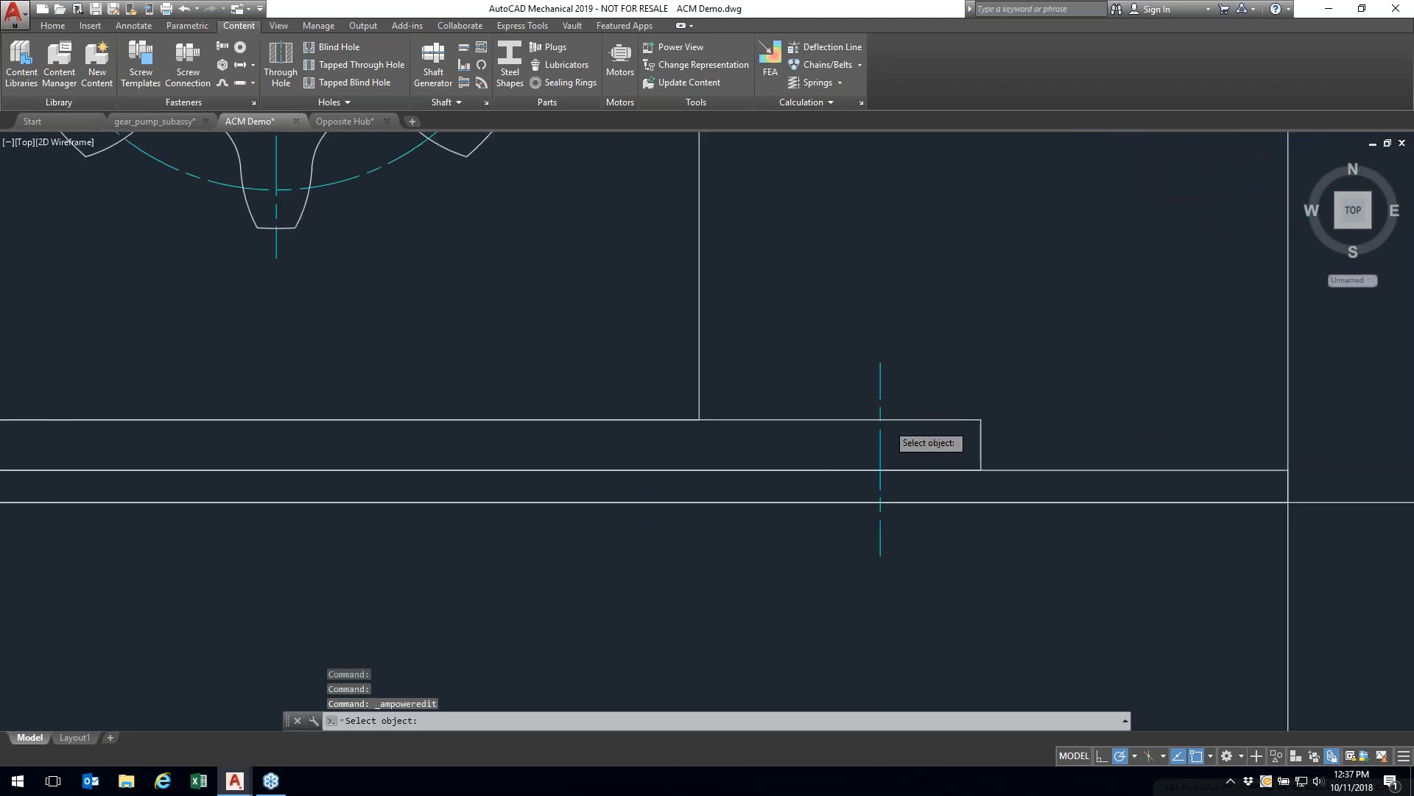
pyautogui.scroll(-3, 887, 442)
pyautogui.scroll(3, 640, 482)
pyautogui.scroll(-3, 640, 481)
pyautogui.scroll(-5, 663, 480)
pyautogui.moveTo(875, 397); pyautogui.dragTo(833, 567, button='middle')
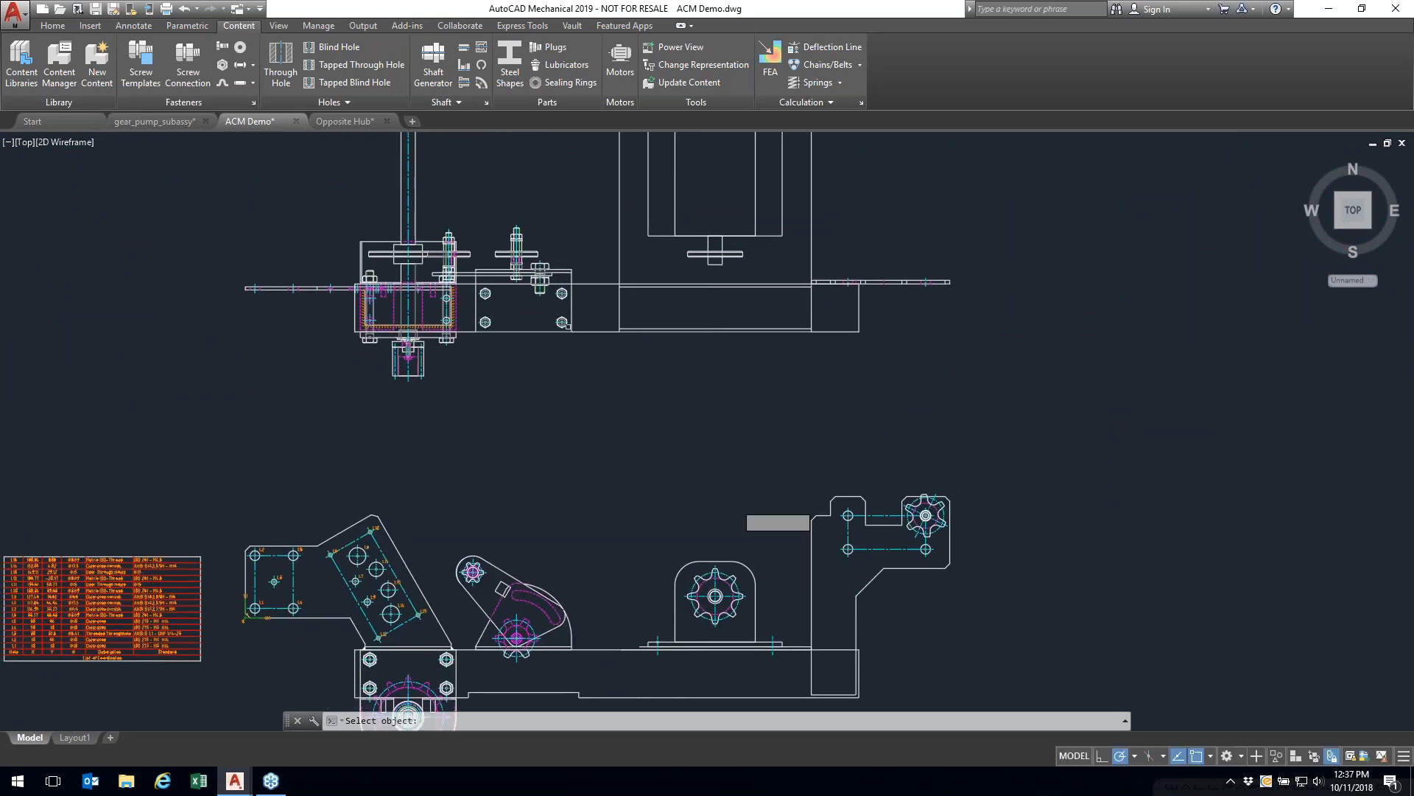
pyautogui.scroll(6, 551, 303)
pyautogui.click(528, 429)
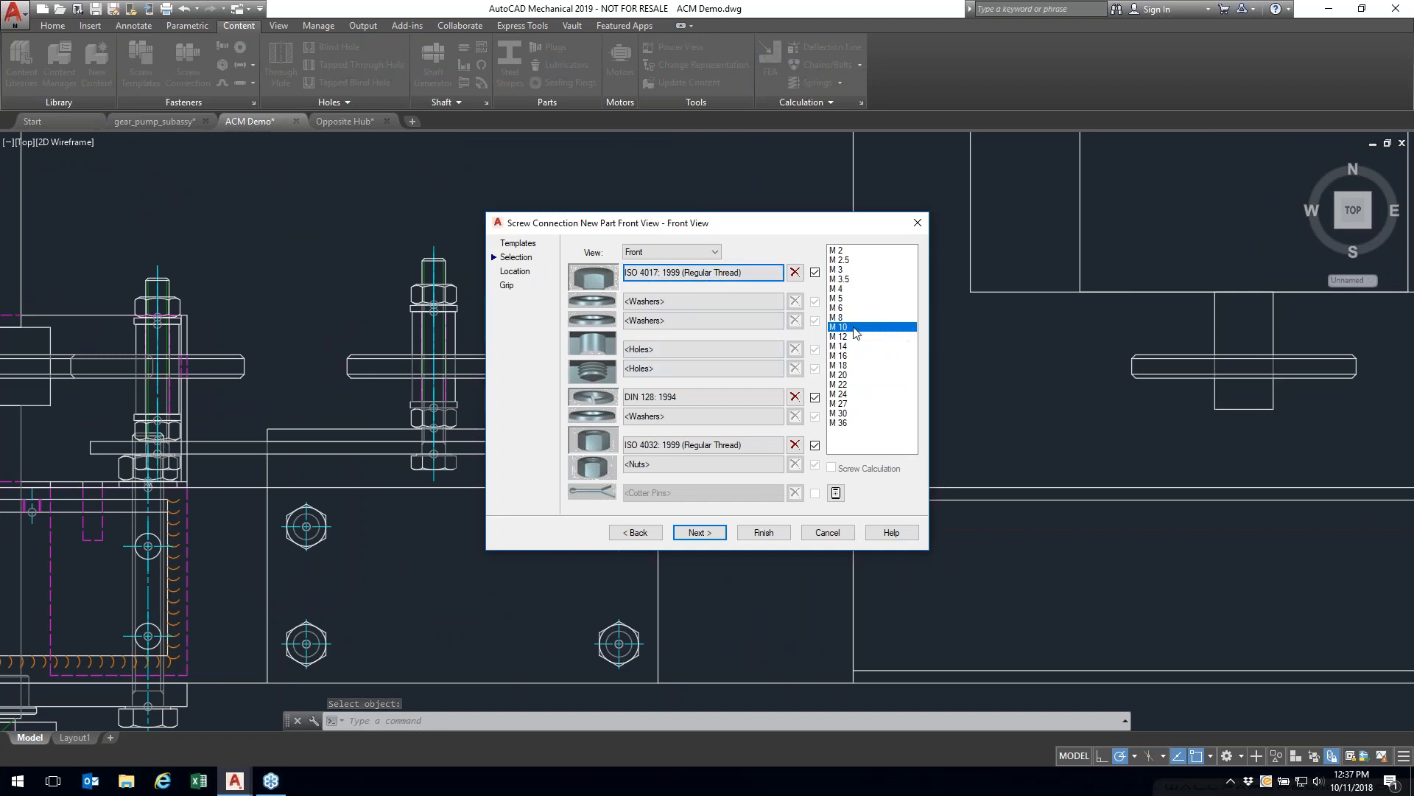
# Step: Open the Cap Nuts category for the connection's empty second nut and browse the available standards
pyautogui.click(681, 463)
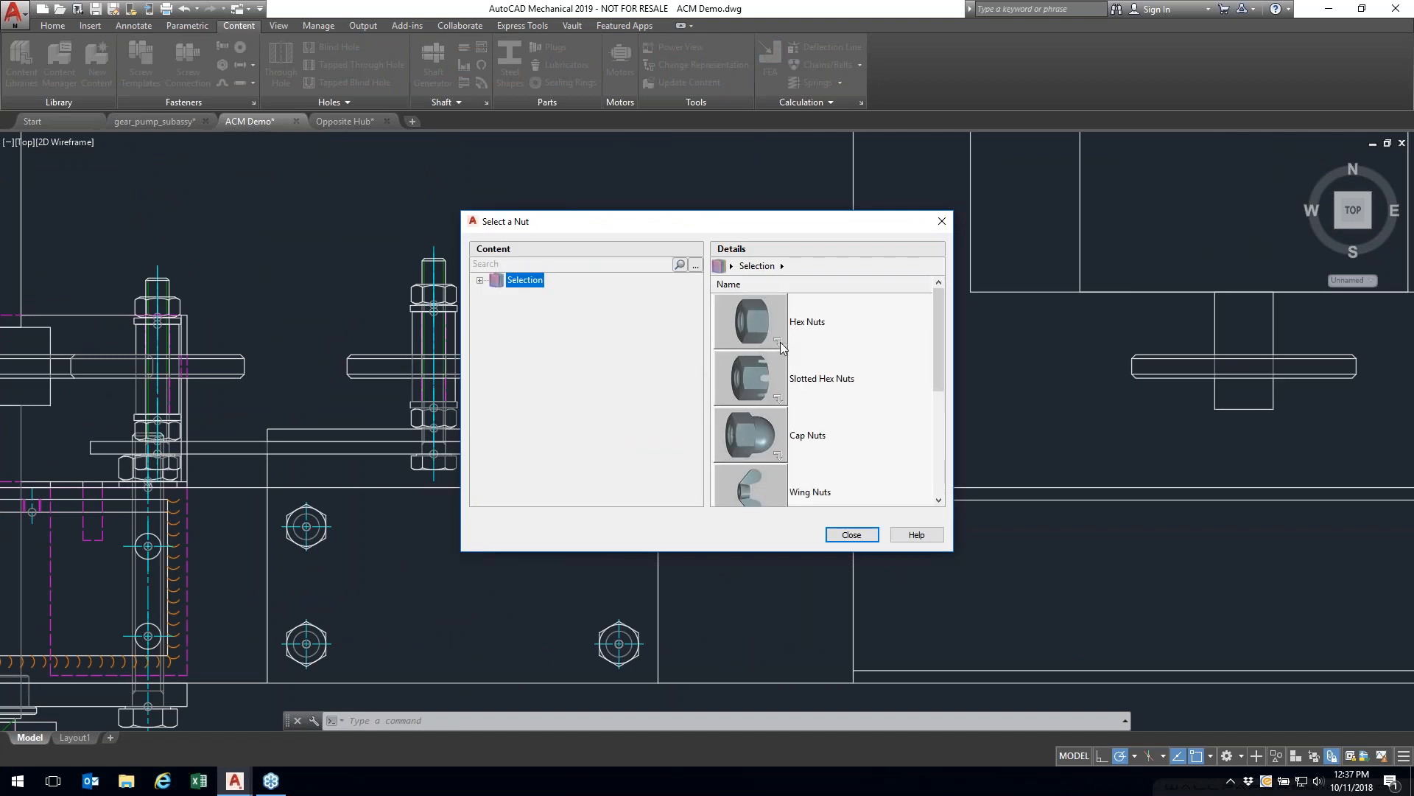
pyautogui.doubleClick(759, 422)
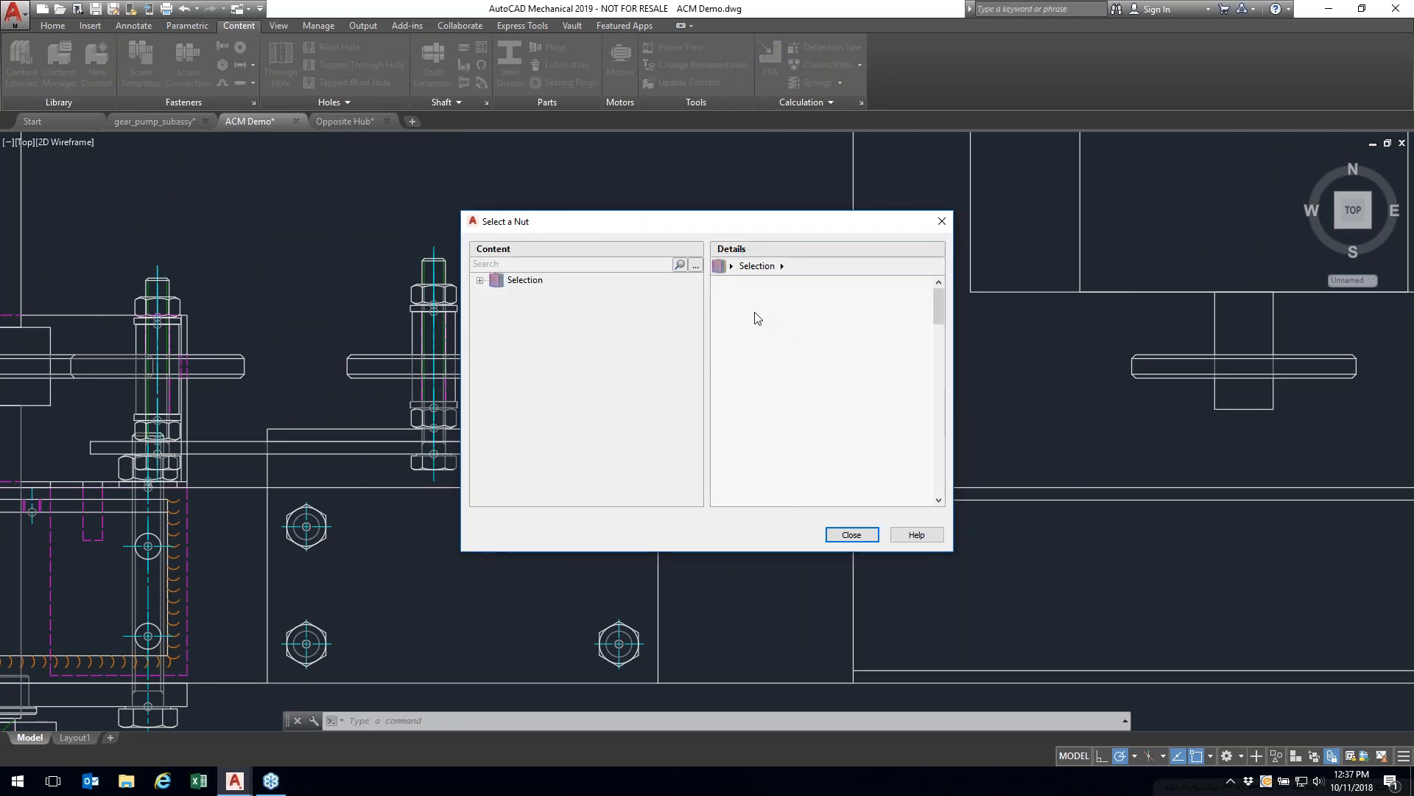
pyautogui.moveTo(759, 230); pyautogui.dragTo(1149, 195)
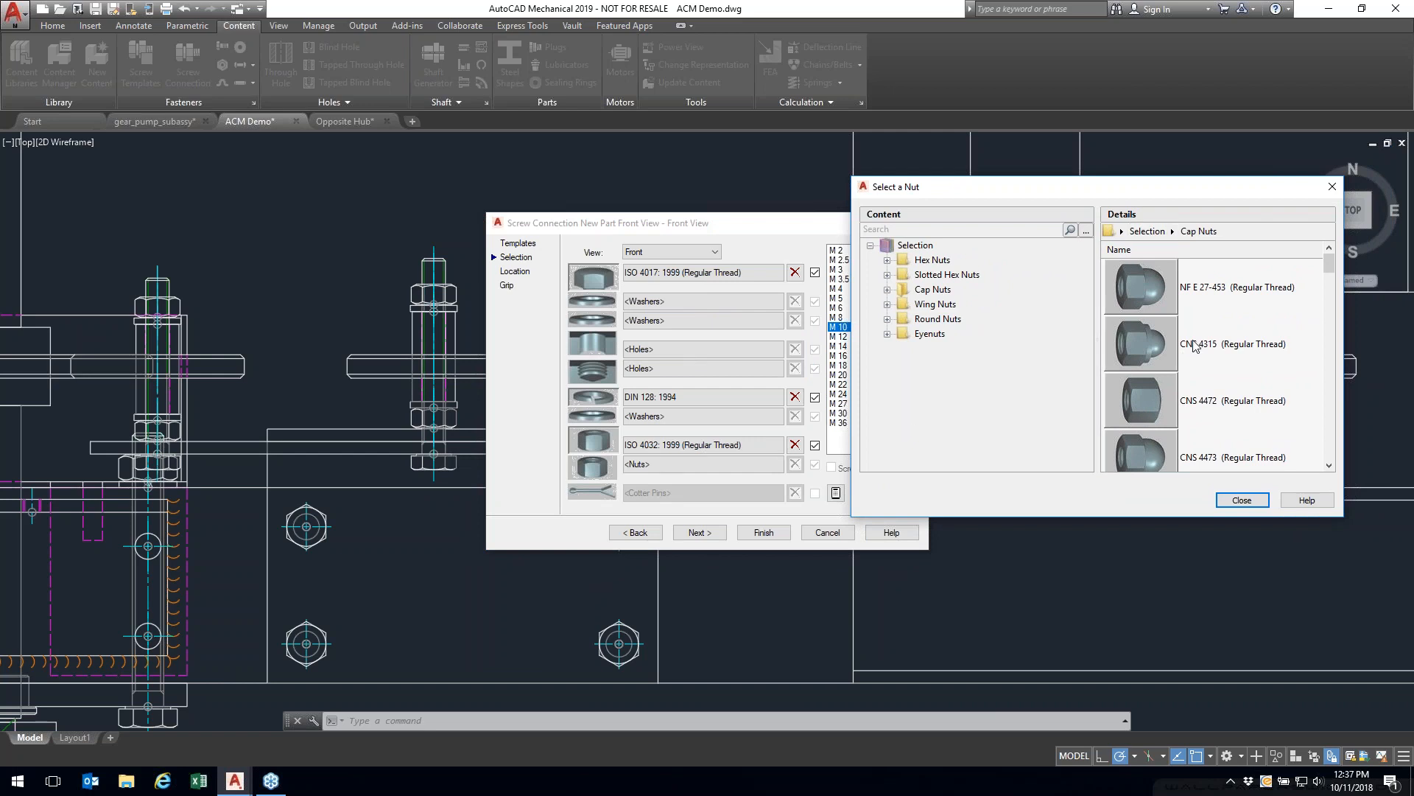
pyautogui.scroll(-5, 1195, 346)
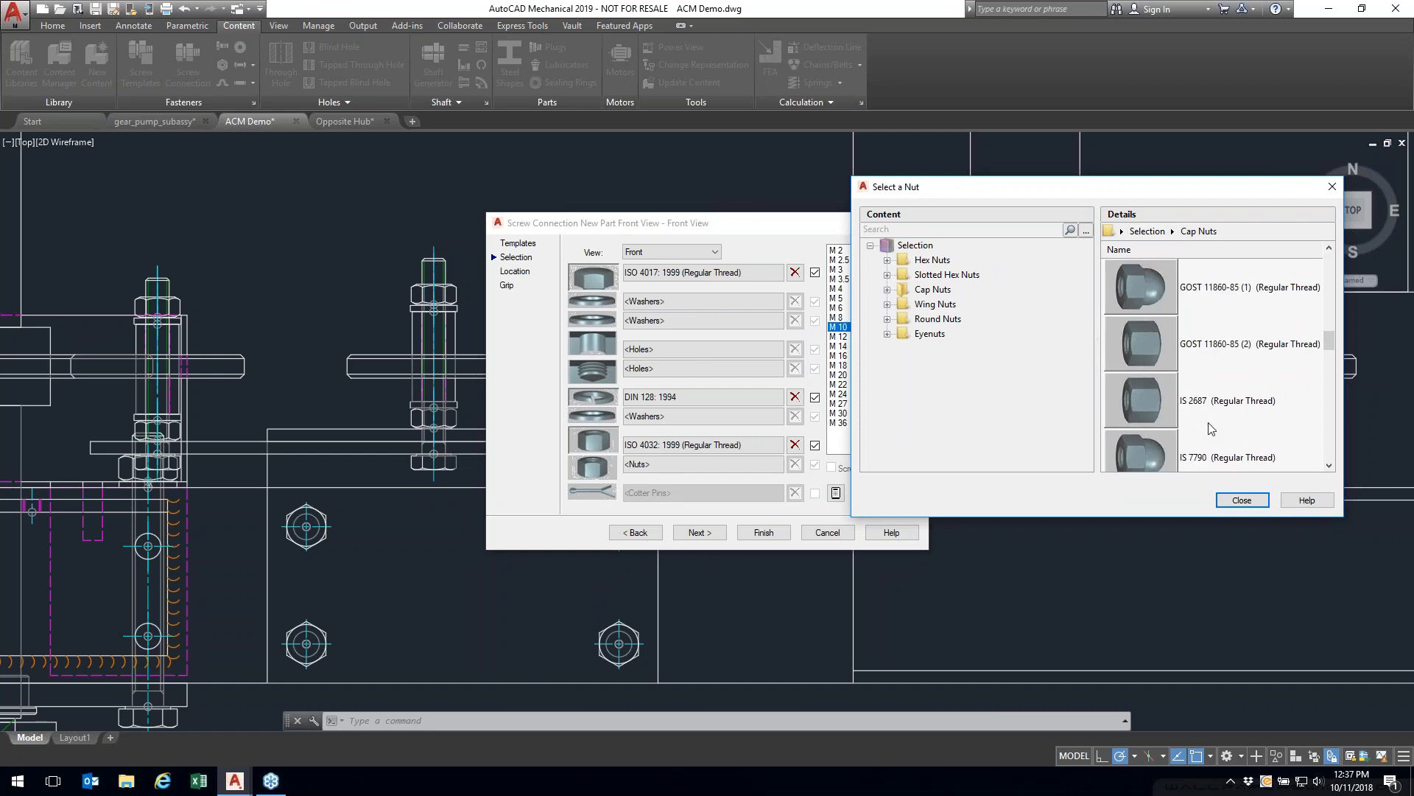
pyautogui.scroll(-6, 1211, 429)
pyautogui.scroll(8, 1212, 429)
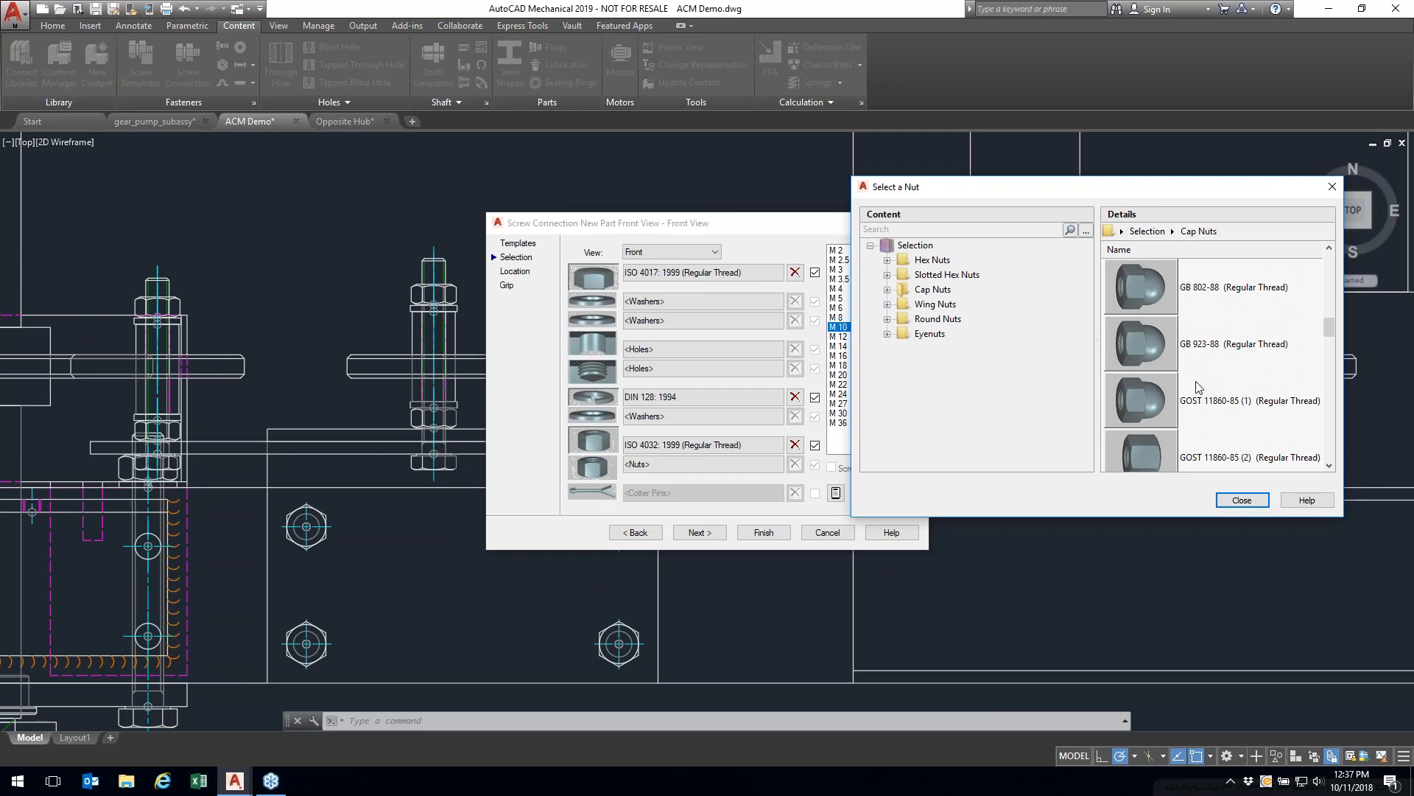
pyautogui.scroll(1, 1198, 398)
pyautogui.scroll(4, 1200, 403)
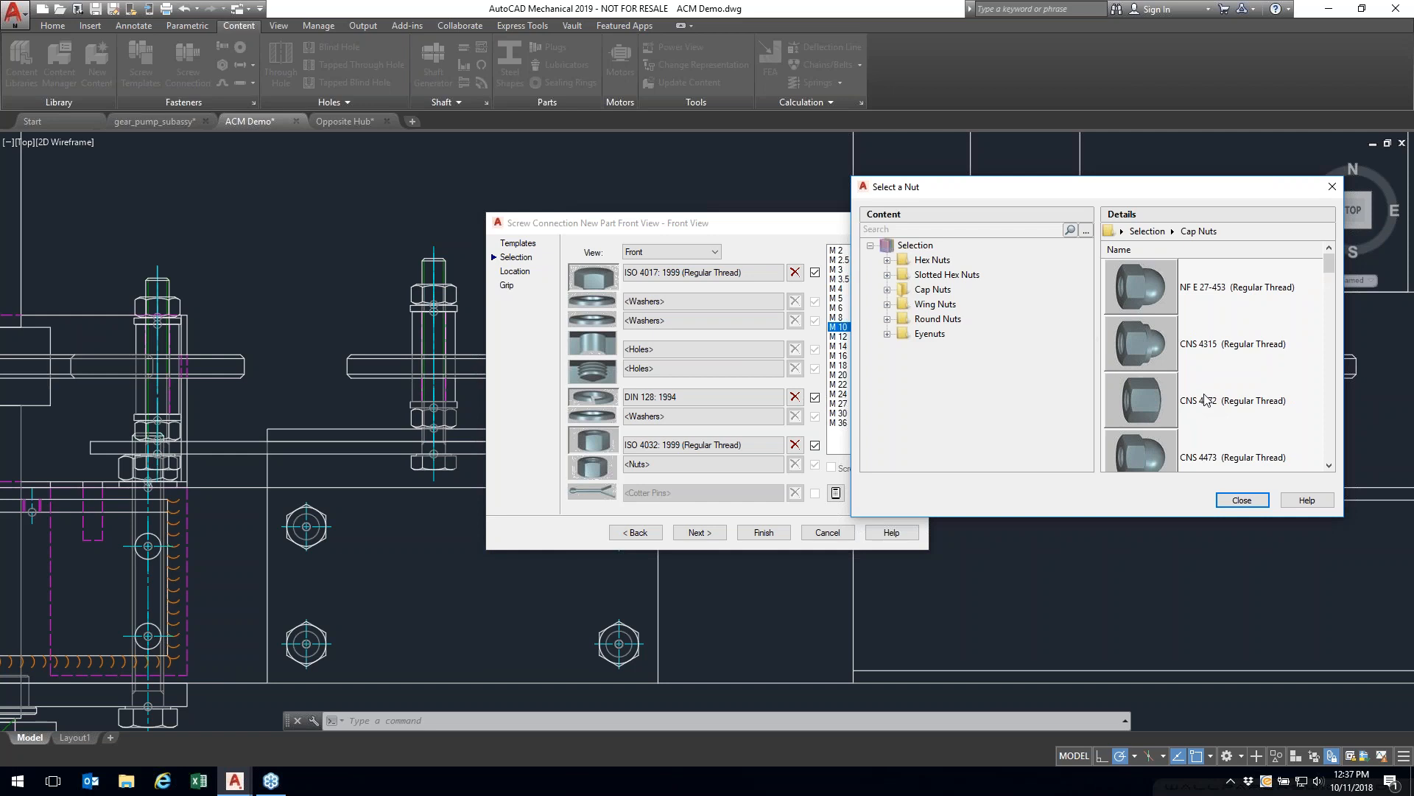
pyautogui.scroll(-10, 1205, 400)
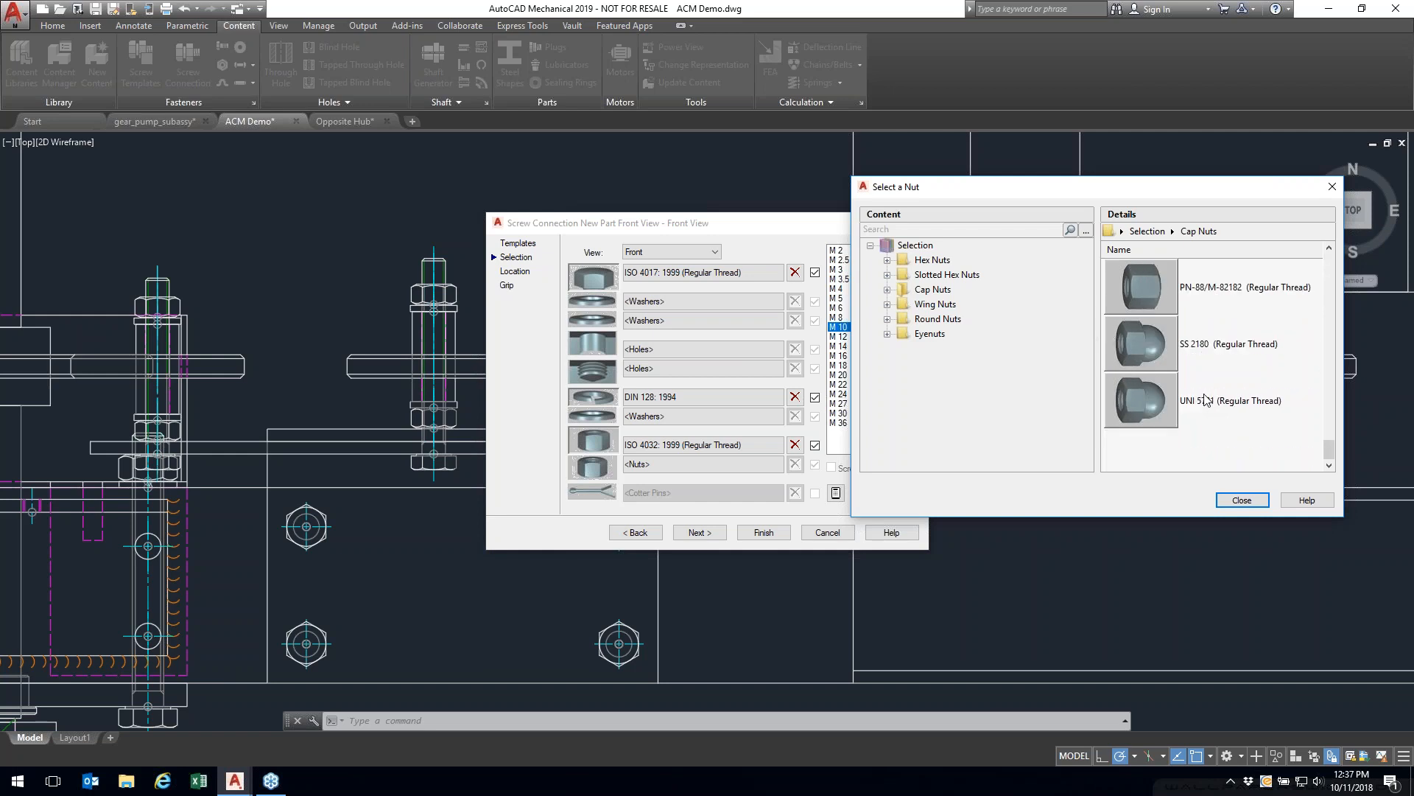
pyautogui.scroll(3, 1205, 400)
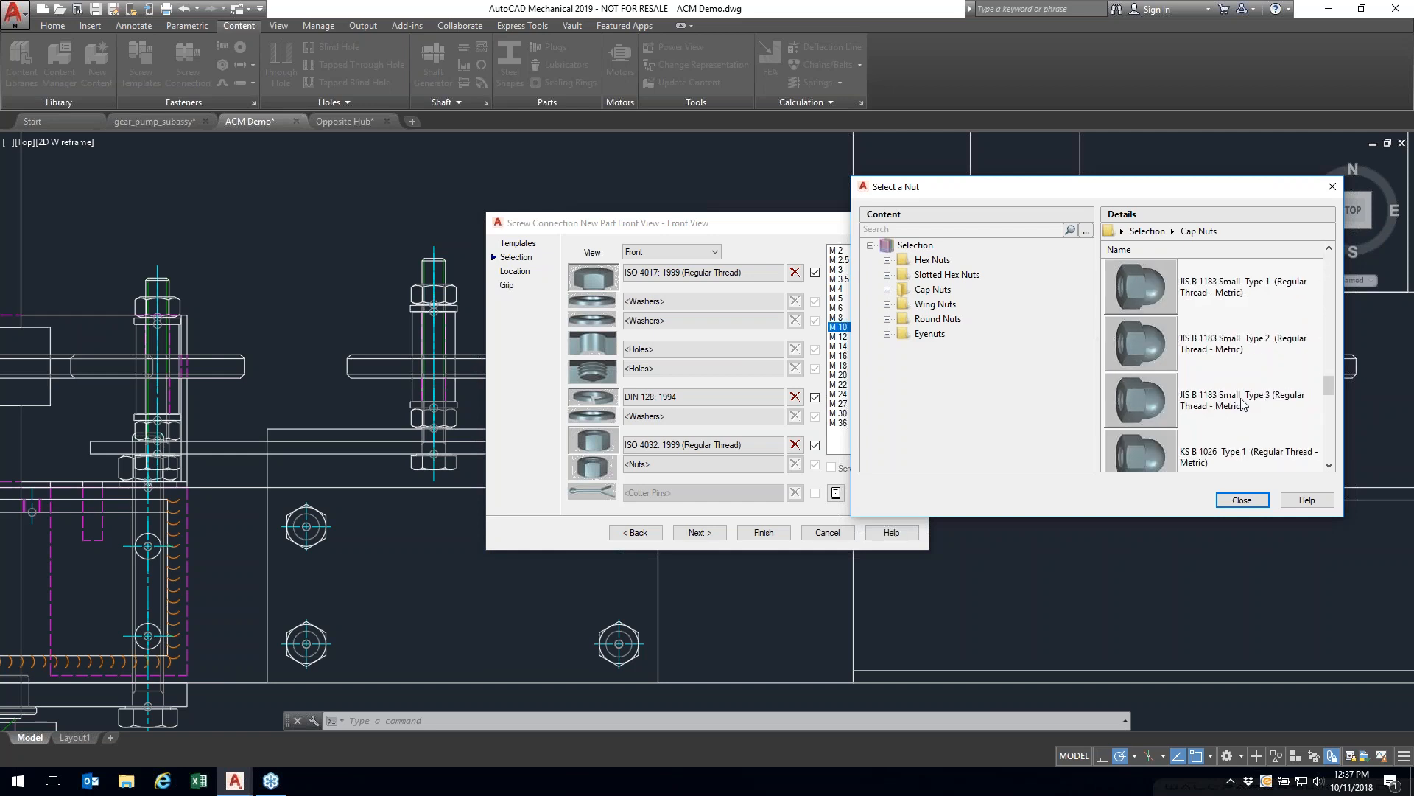
pyautogui.scroll(3, 1248, 425)
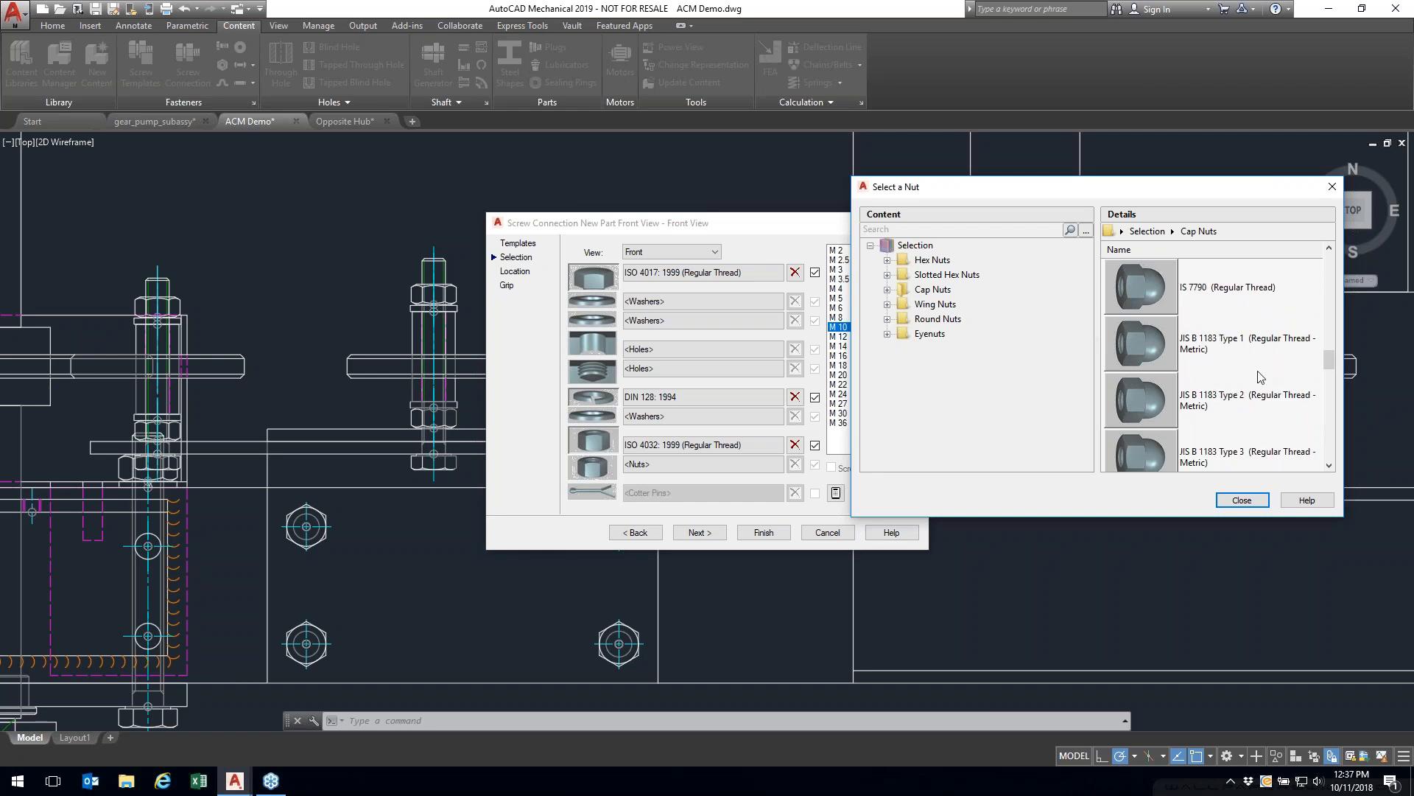
pyautogui.scroll(1, 1260, 377)
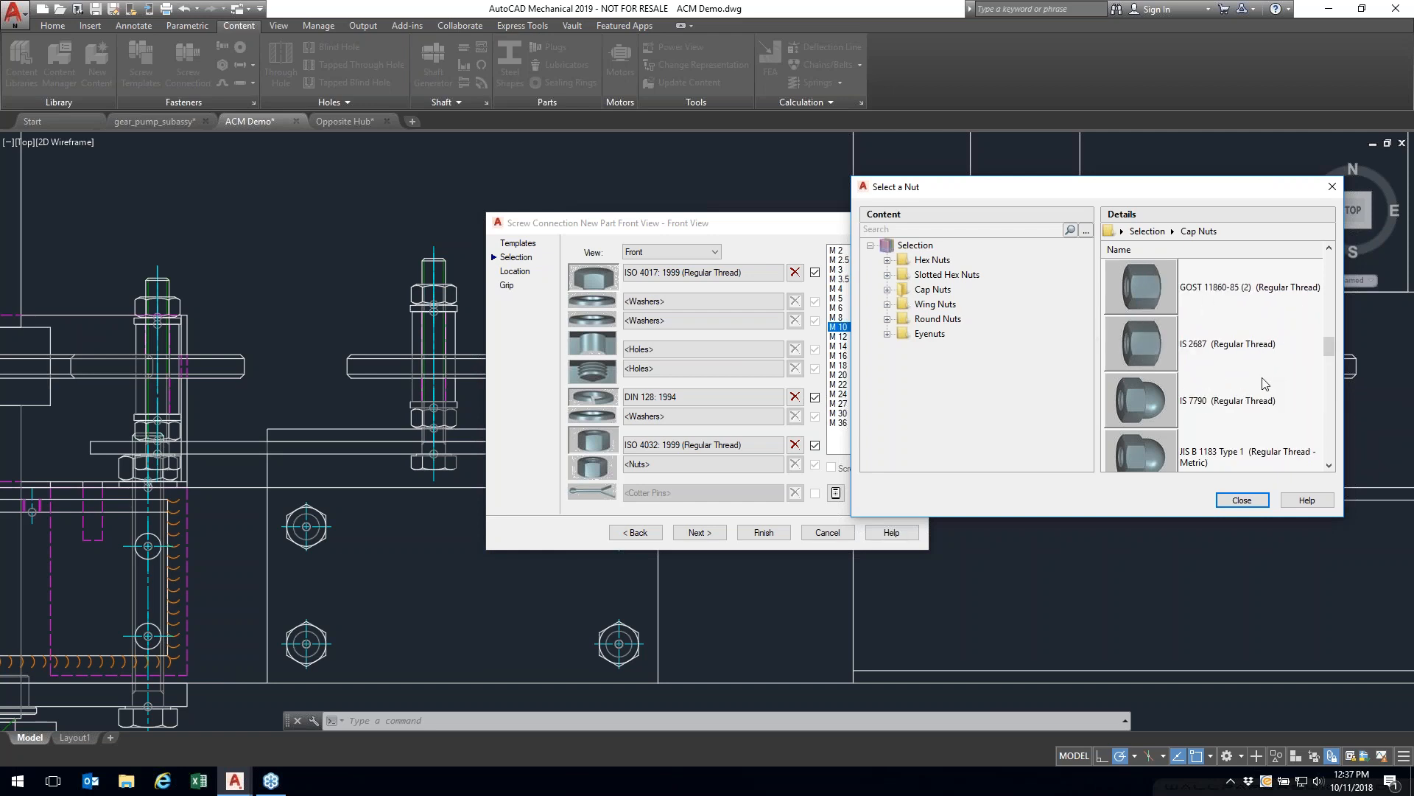
# Step: Add the IS 2687 (Regular Thread) cap nut in Front view as the second nut and finish the screw connection
pyautogui.doubleClick(1244, 391)
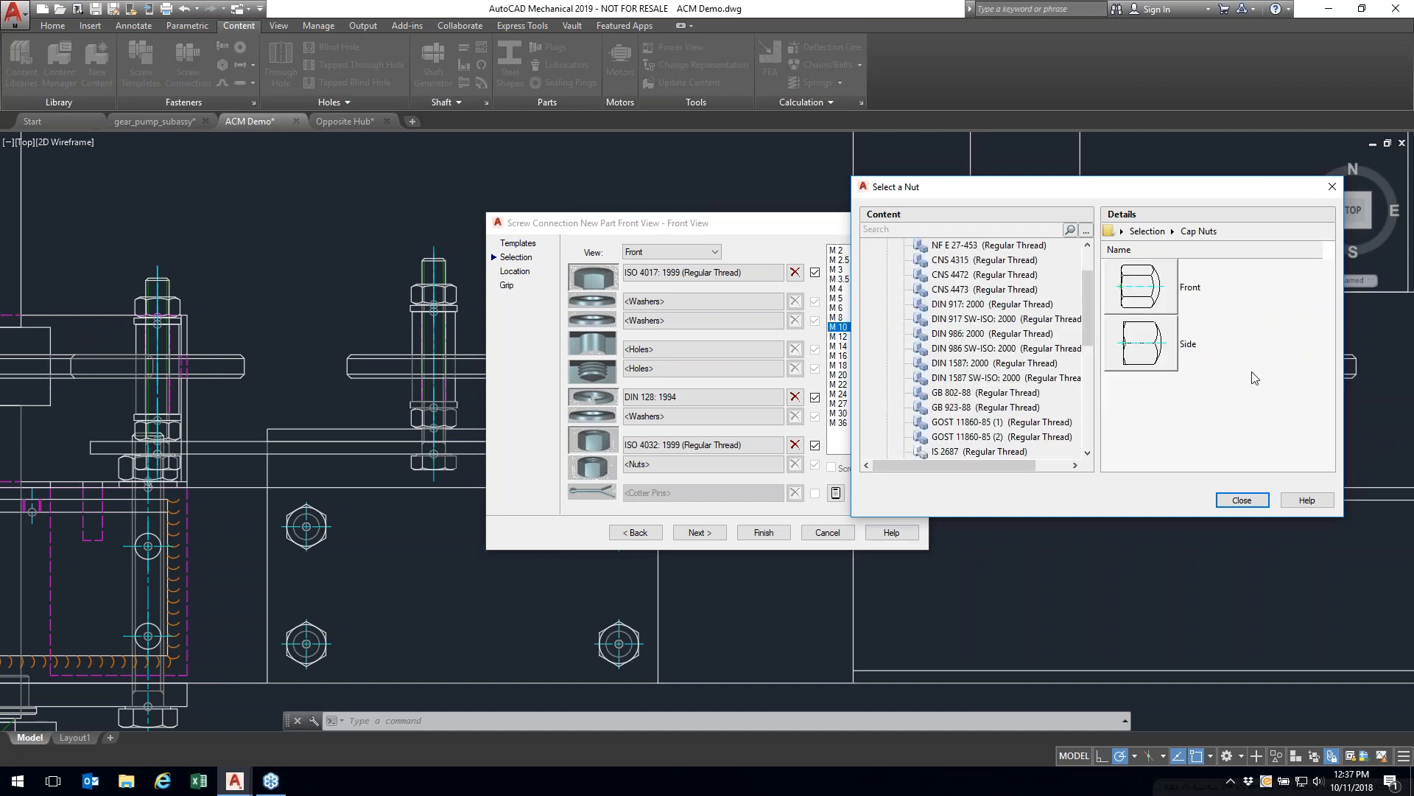
pyautogui.click(1155, 300)
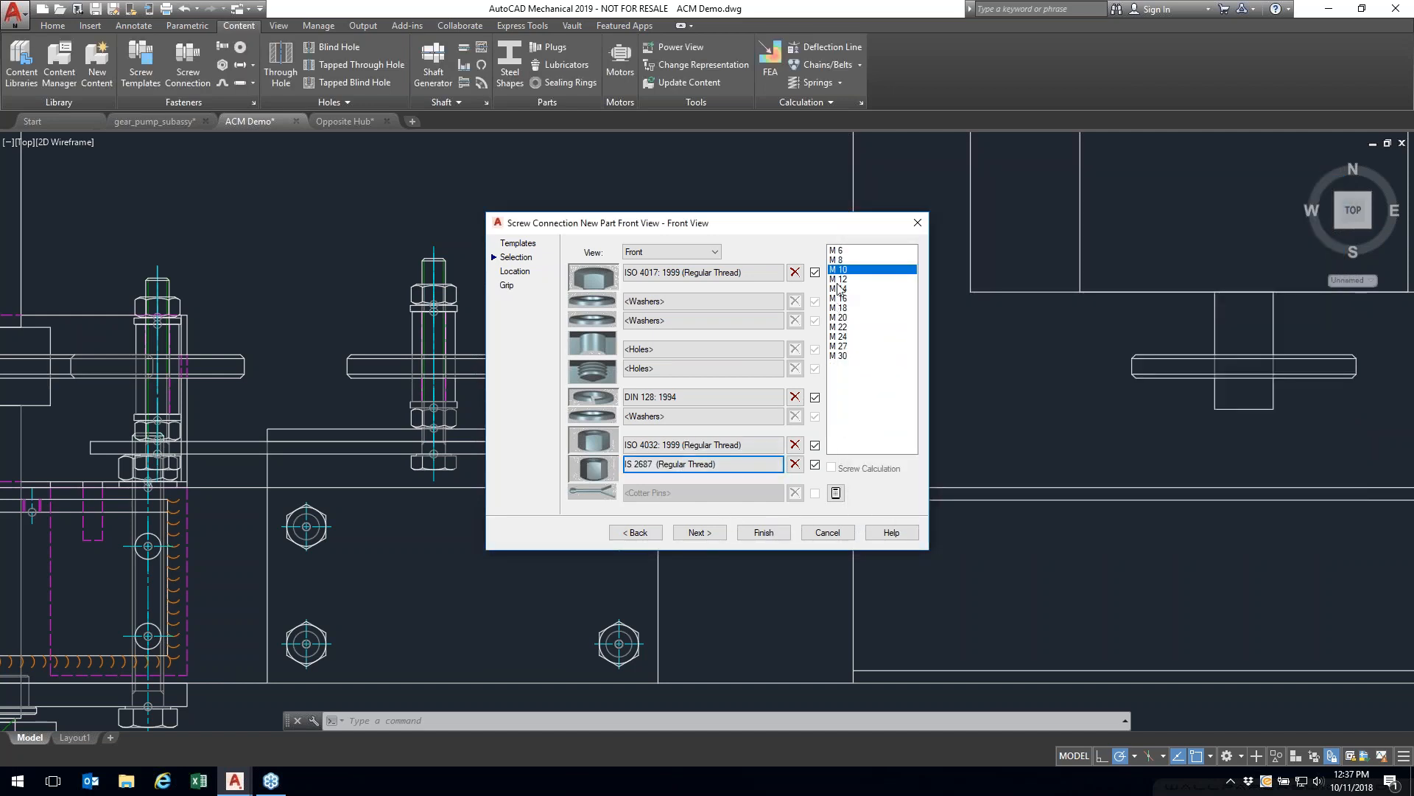
pyautogui.click(764, 532)
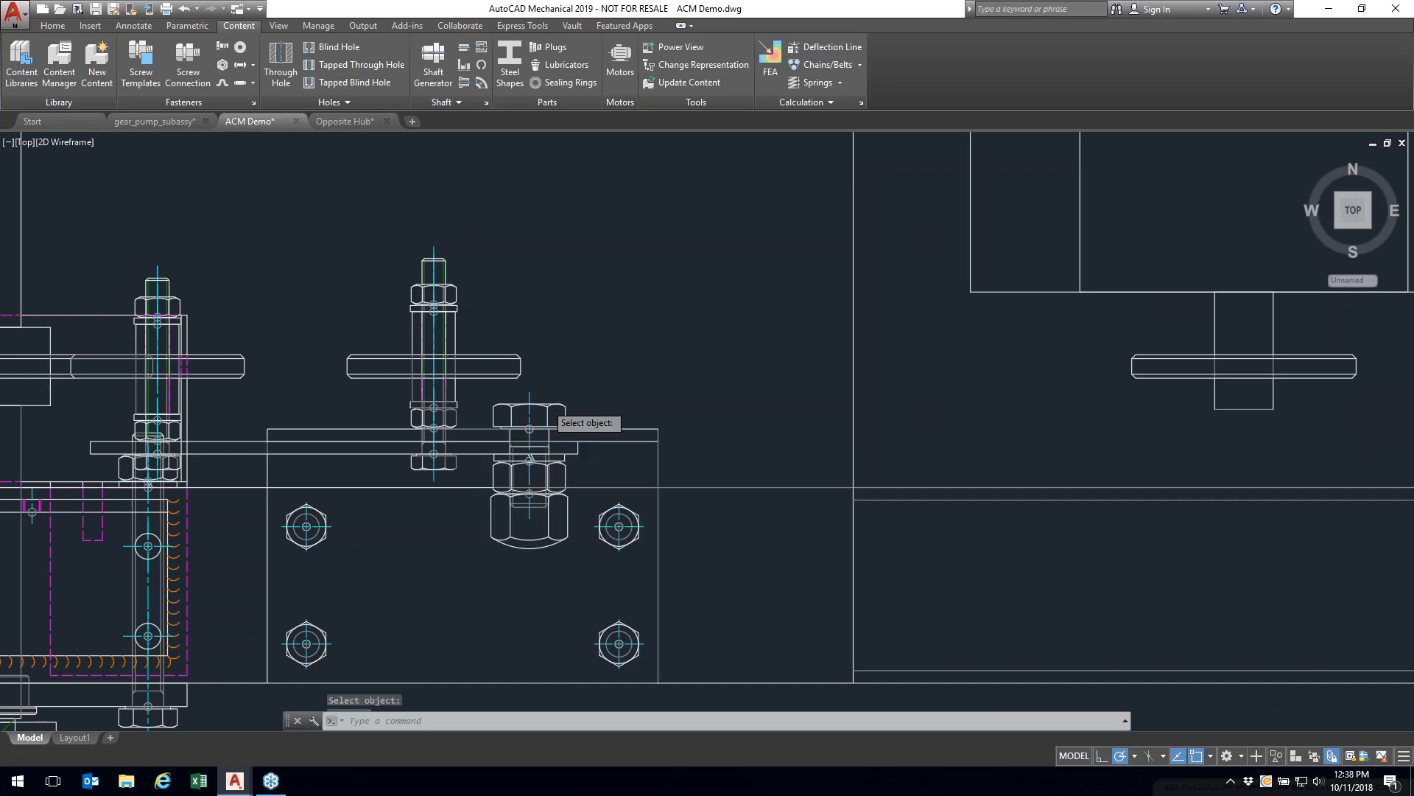
pyautogui.click(529, 457)
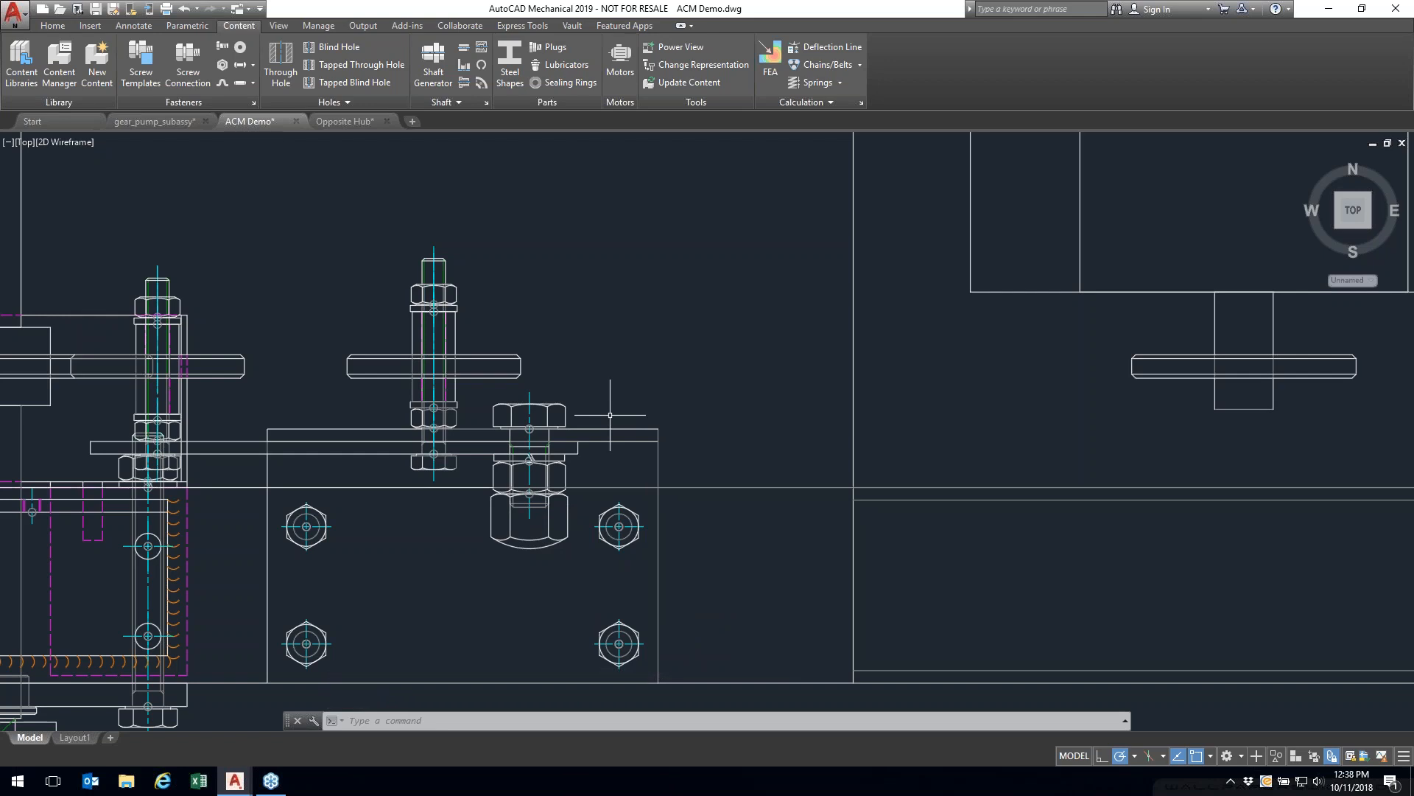
# Step: Examine the welded section between the two long bolts and the available welding, surface texture and leader note symbols
pyautogui.moveTo(352, 627); pyautogui.dragTo(719, 561, button='middle')
pyautogui.scroll(-5, 719, 561)
pyautogui.moveTo(826, 379); pyautogui.dragTo(803, 548, button='middle')
pyautogui.scroll(8, 687, 286)
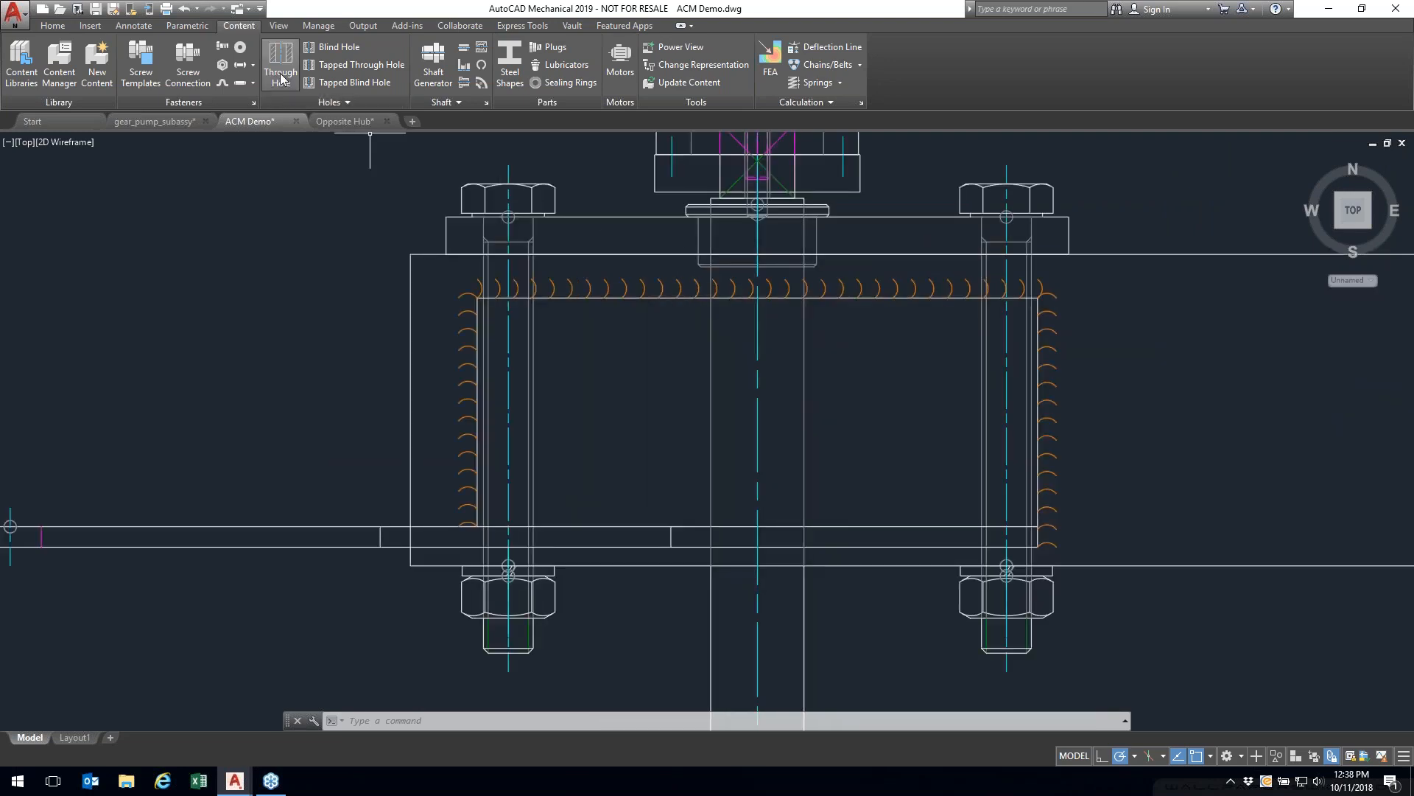
pyautogui.click(133, 25)
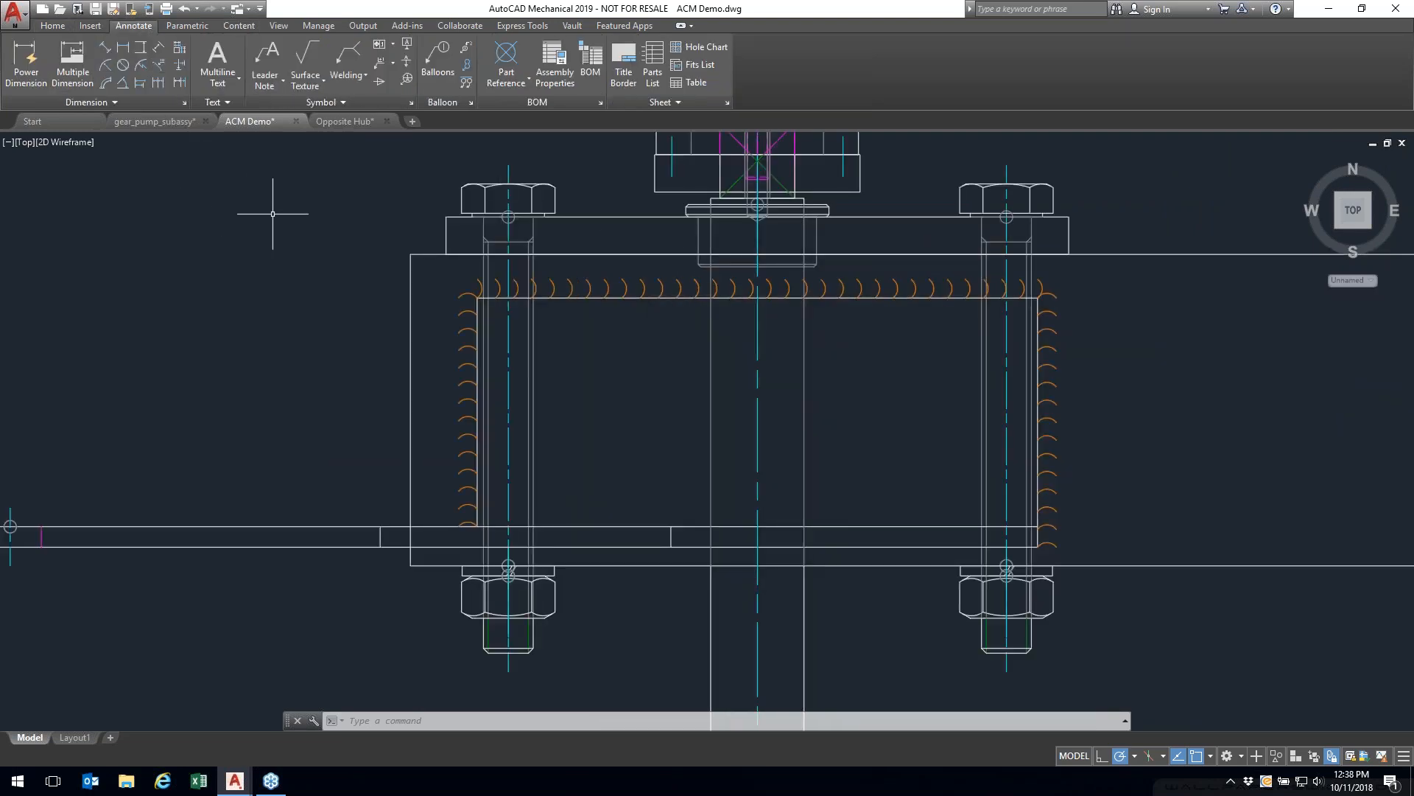
pyautogui.click(342, 85)
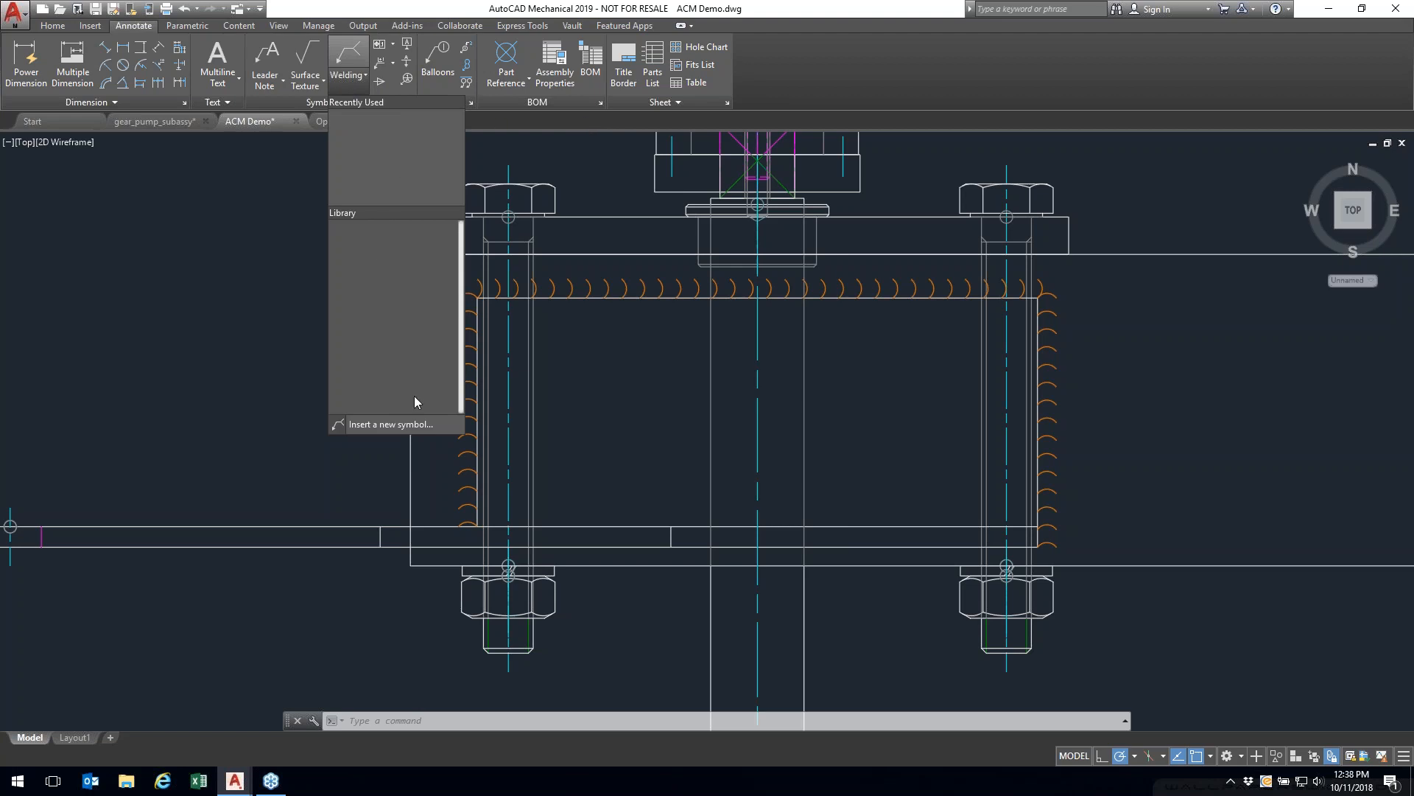
pyautogui.click(313, 82)
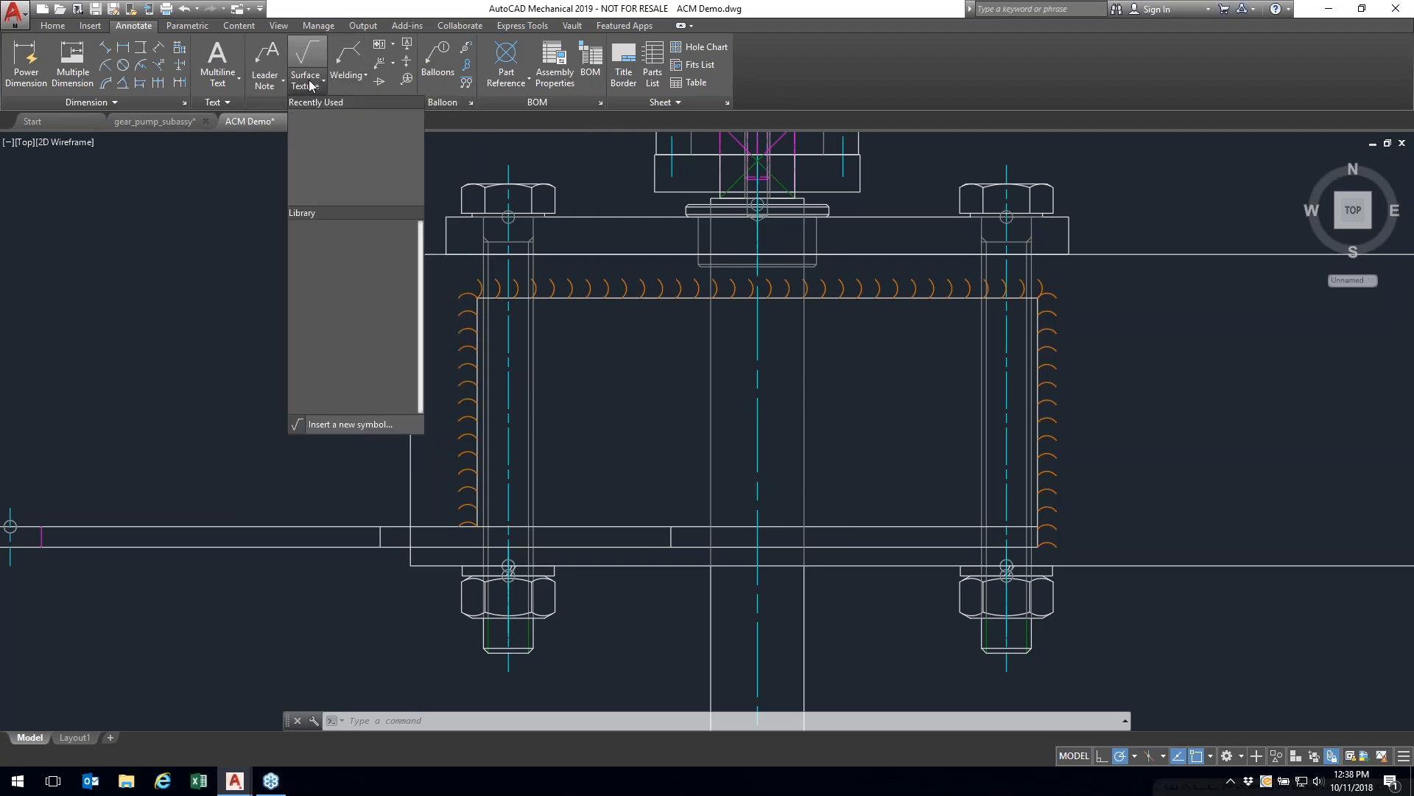
pyautogui.click(258, 81)
pyautogui.click(174, 316)
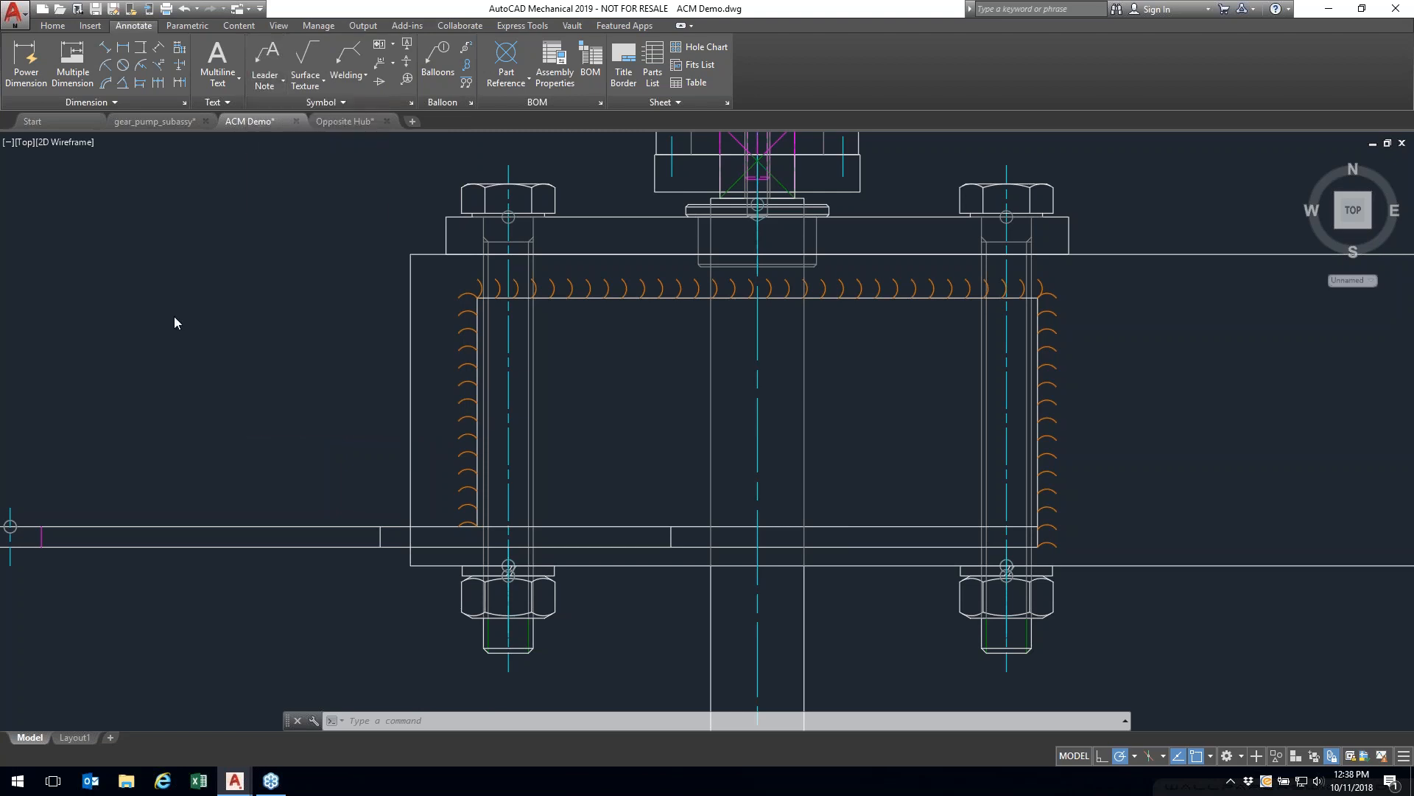
pyautogui.moveTo(155, 197)
pyautogui.mouseDown(button='middle')
pyautogui.moveTo(209, 200)
pyautogui.moveTo(287, 155)
pyautogui.mouseUp(button='middle')
pyautogui.scroll(-2, 334, 257)
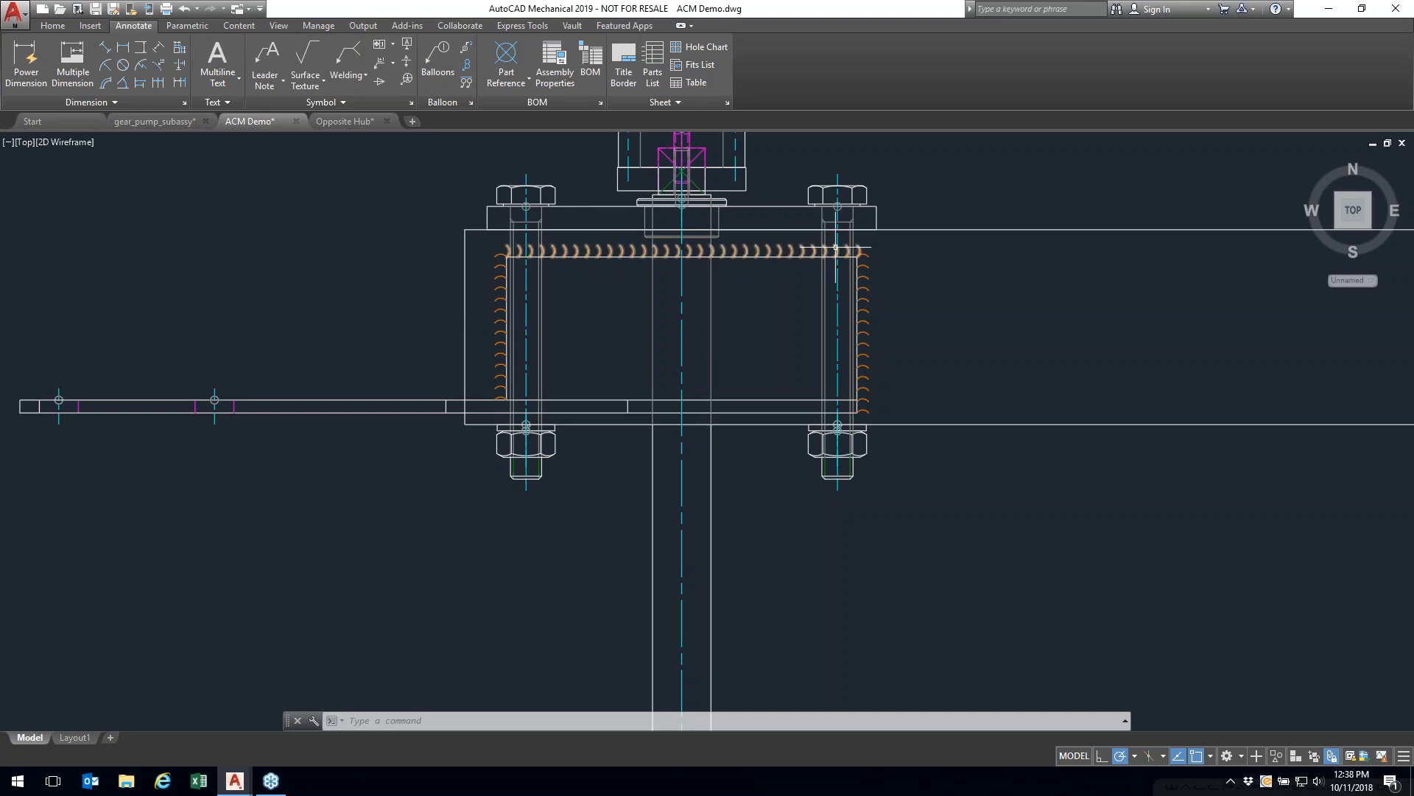
# Step: Try to power edit the weld seam above the block between the long bolts, using leg width 3 and limiting it to a portion of the upper edge
pyautogui.rightClick(782, 322)
pyautogui.click(815, 418)
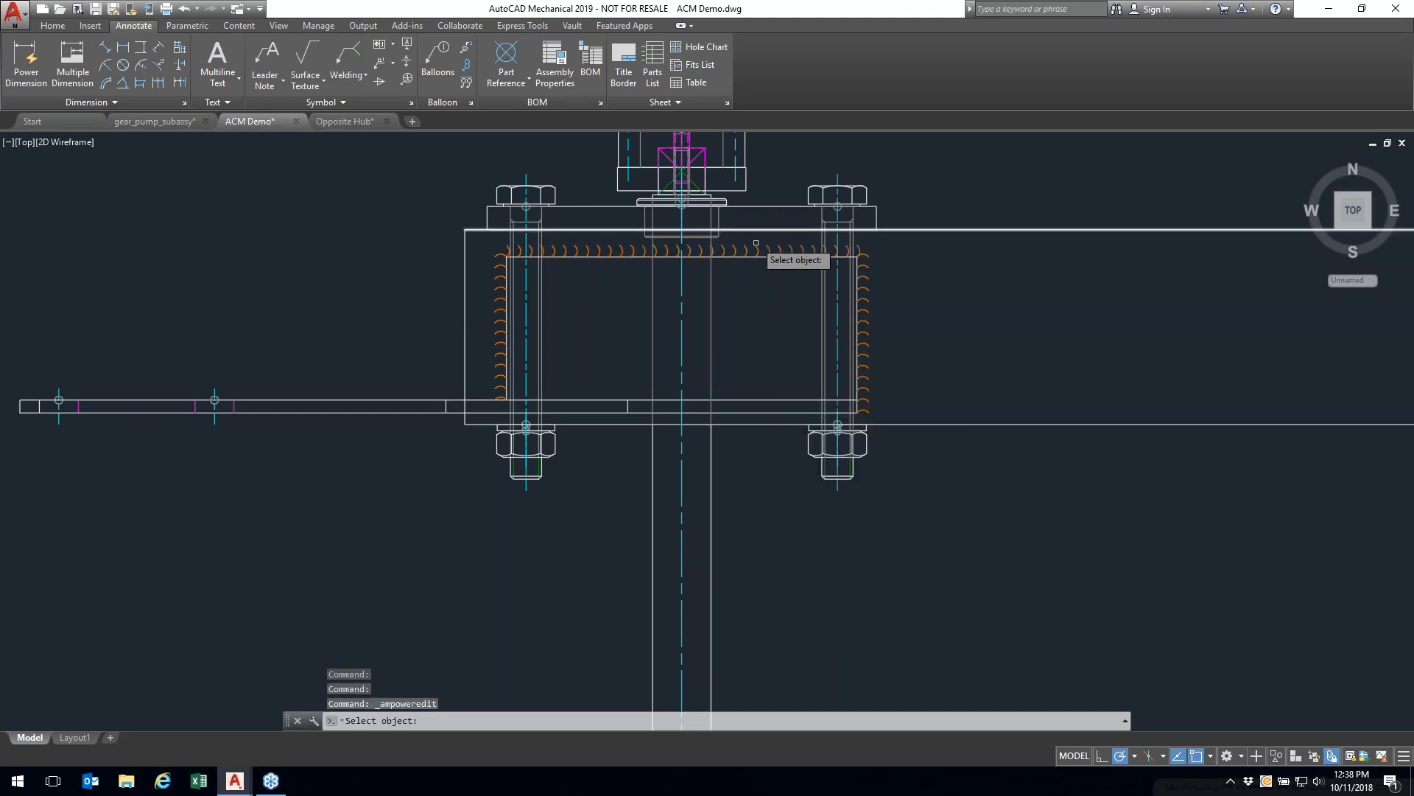
pyautogui.click(756, 248)
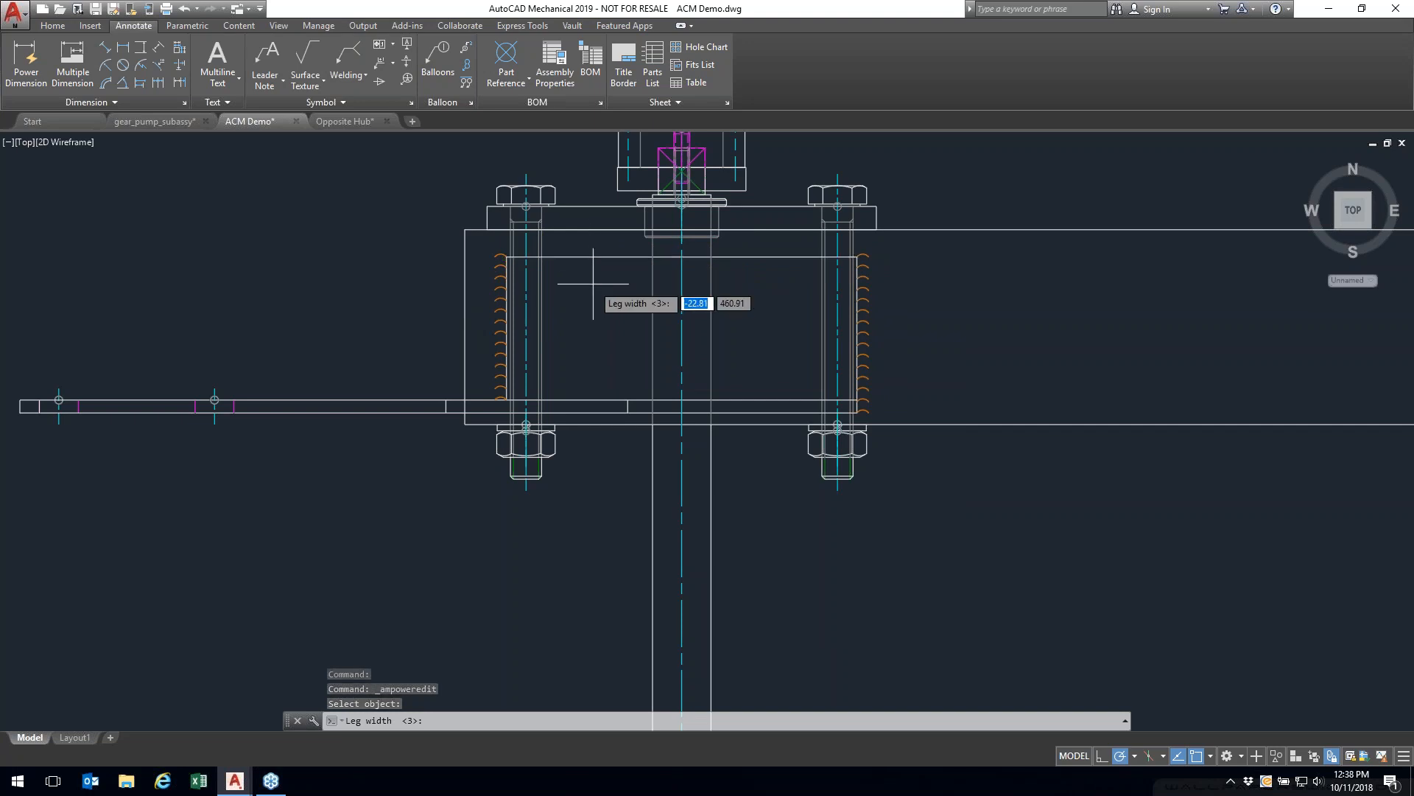
pyautogui.press('Return')
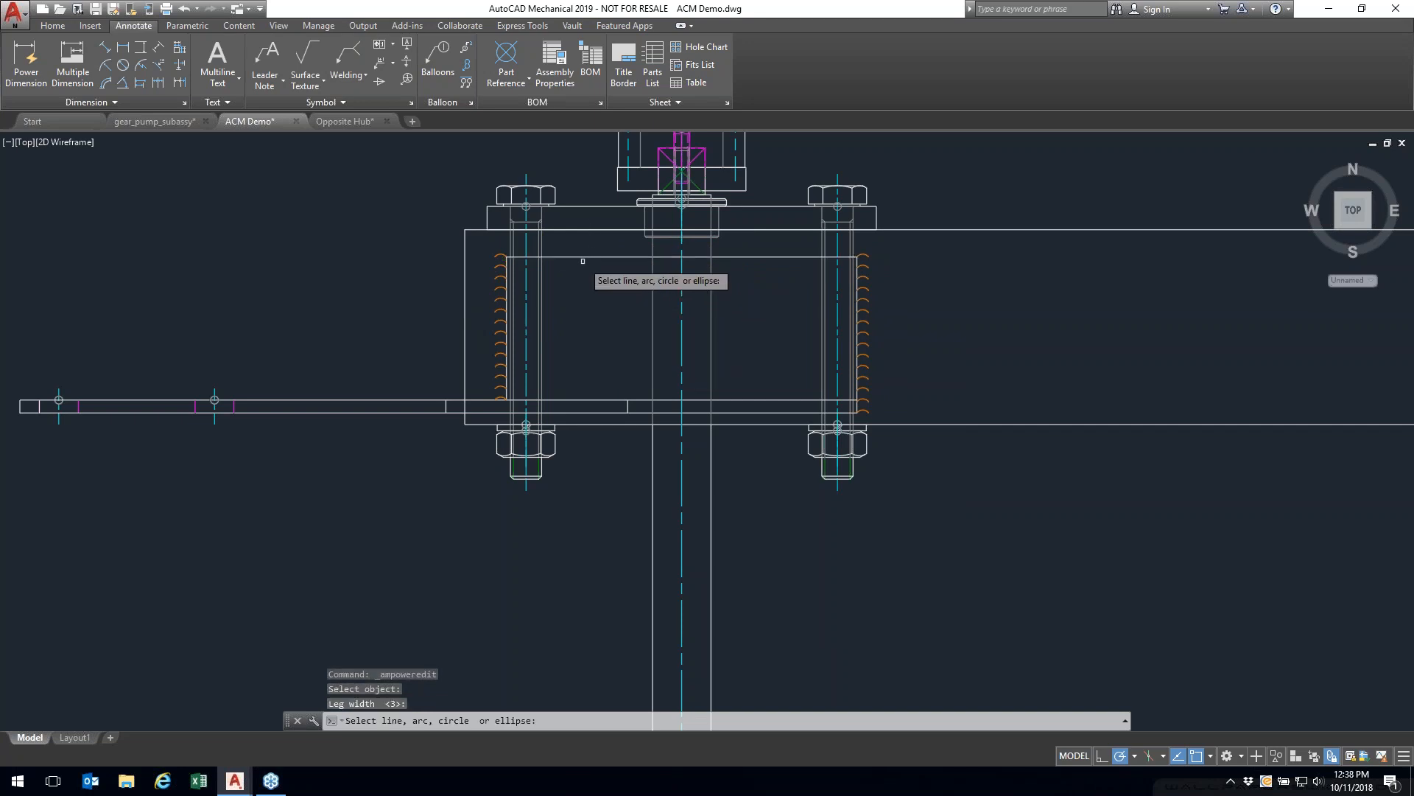
pyautogui.click(585, 256)
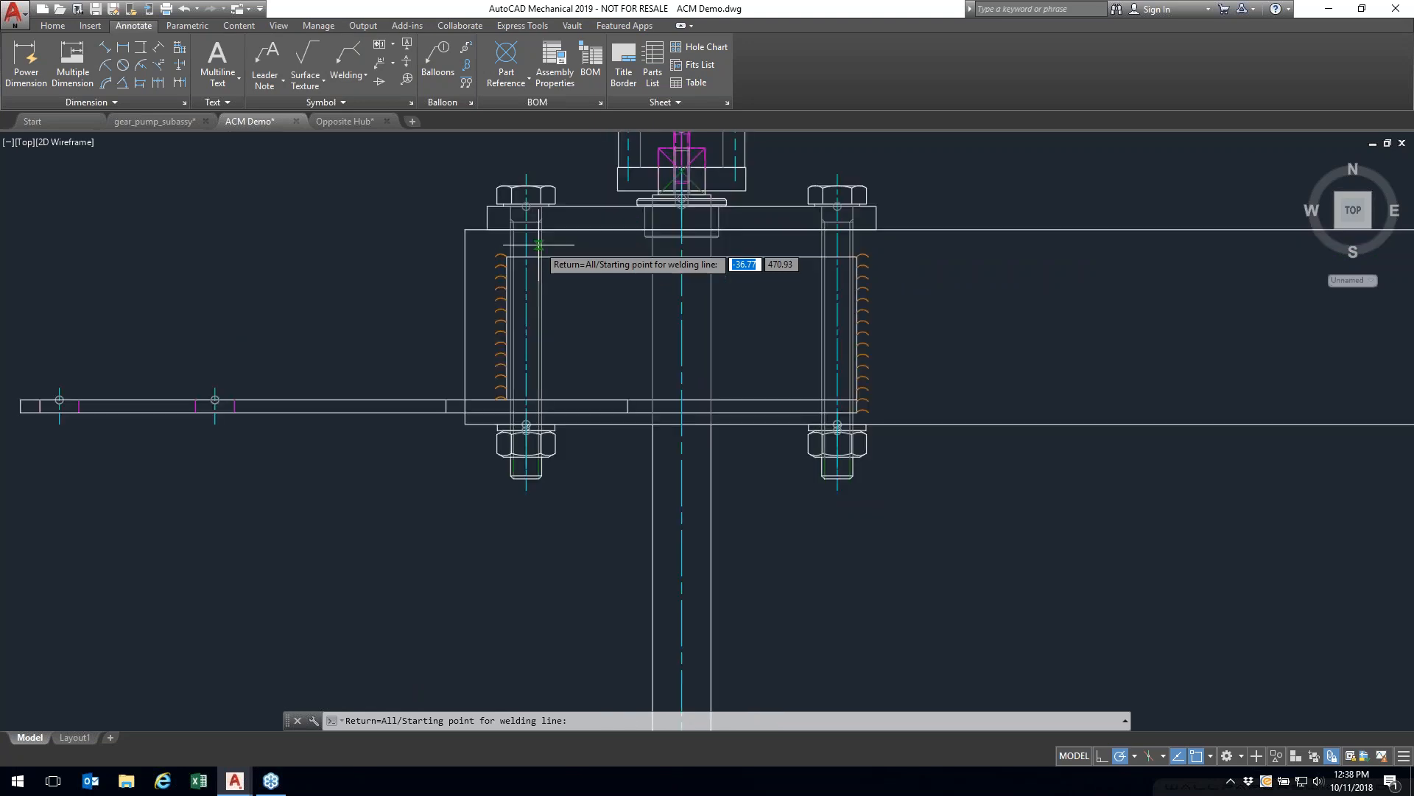
pyautogui.scroll(4, 538, 244)
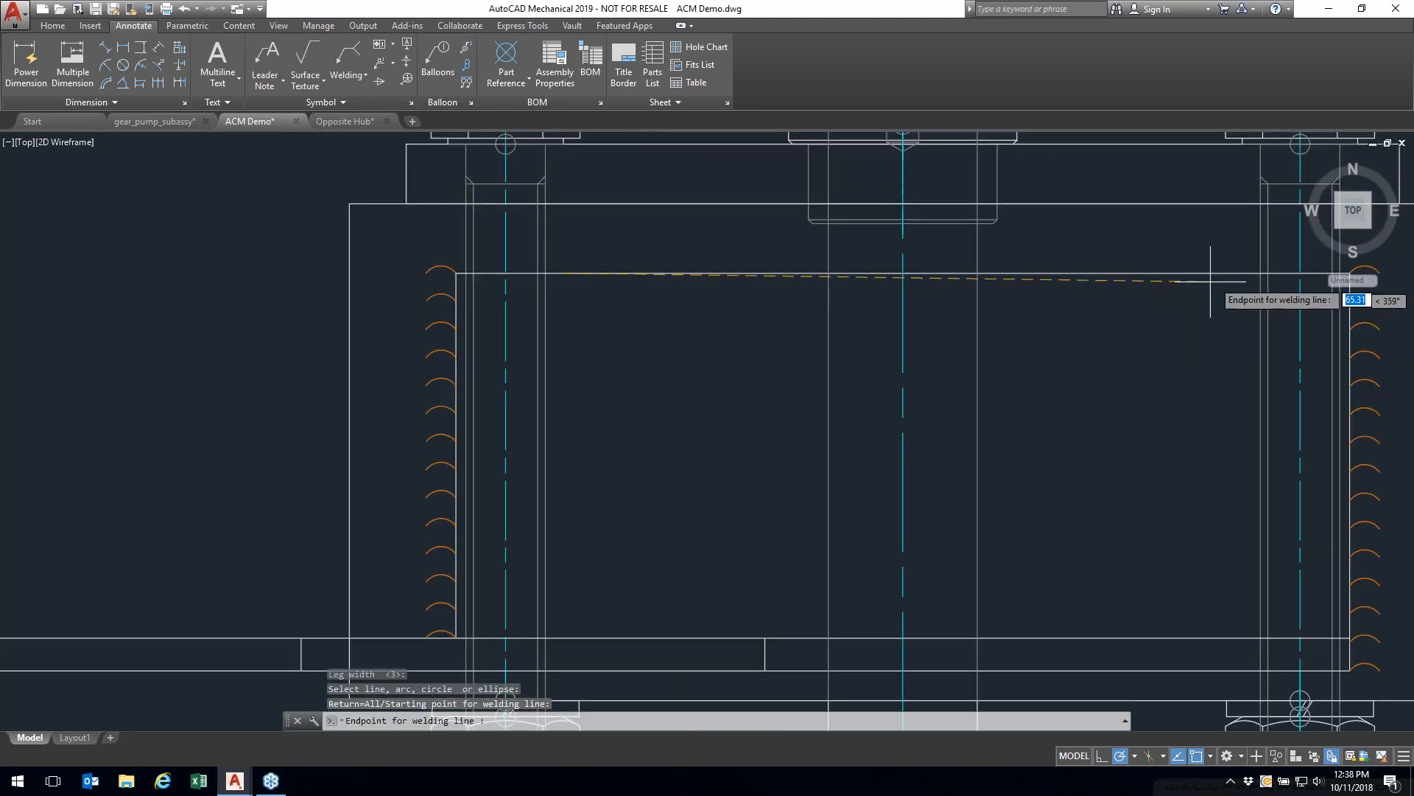
pyautogui.click(1245, 273)
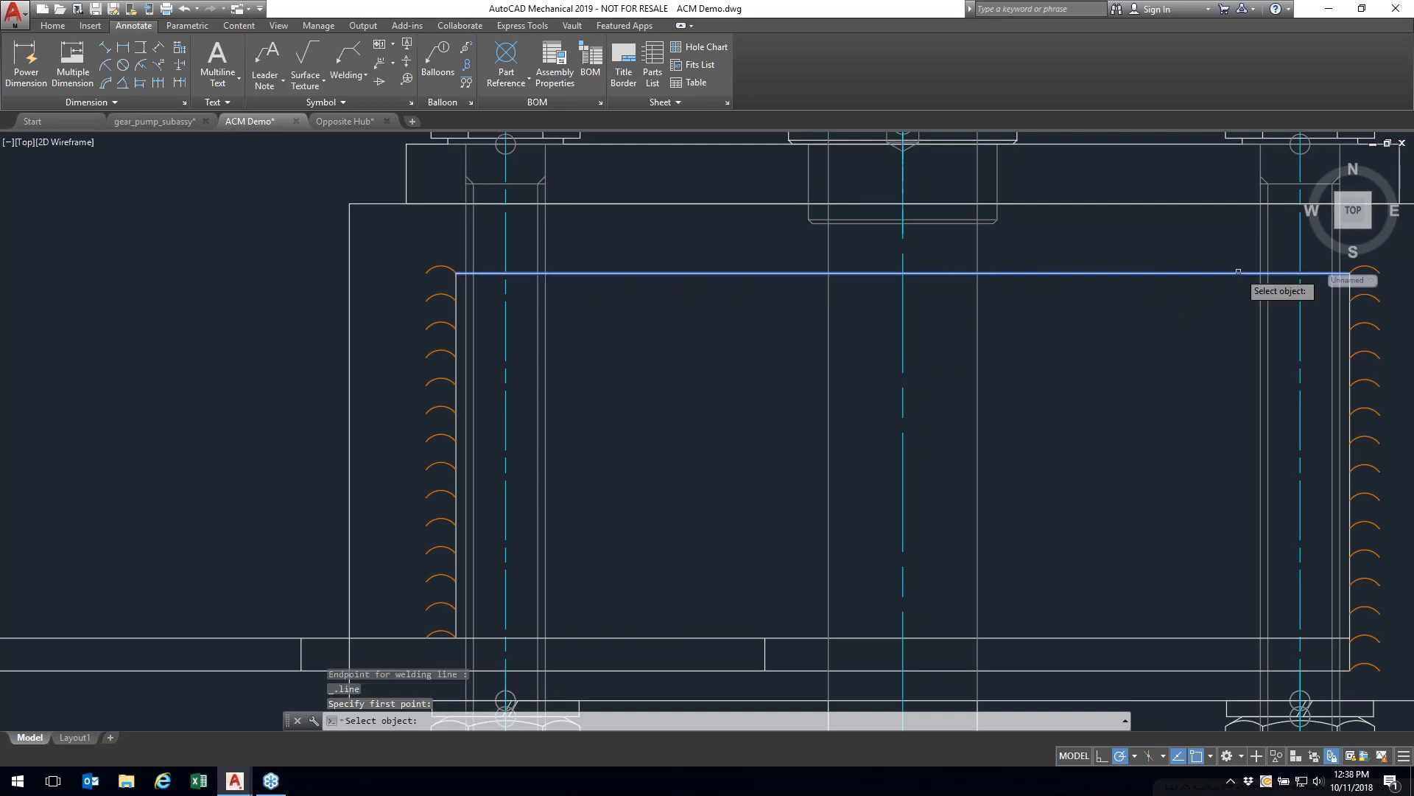
# Step: Draw a horizontal line about 66 units long over the block's upper edge, between the two long bolts
pyautogui.click(1238, 273)
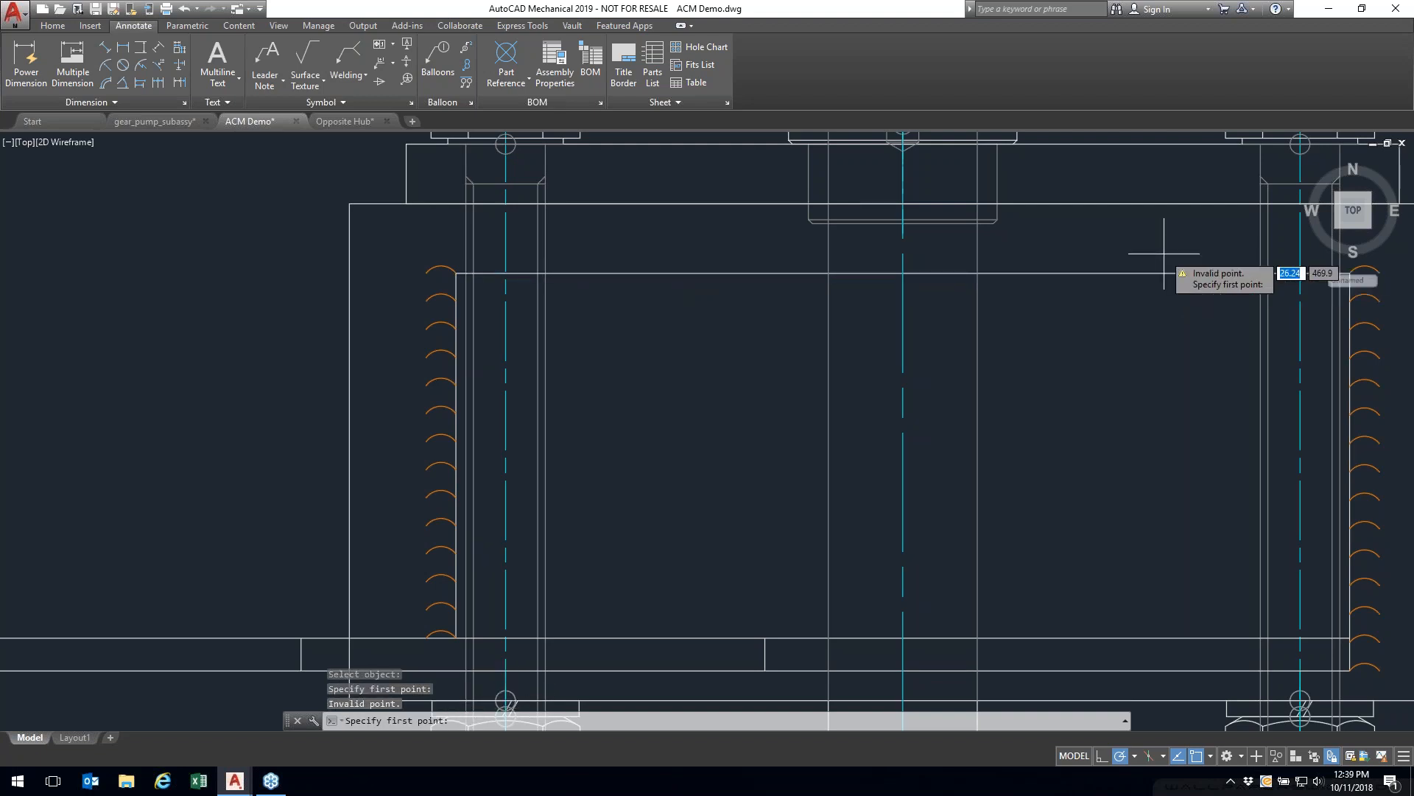
pyautogui.press('Return')
pyautogui.press('Return')
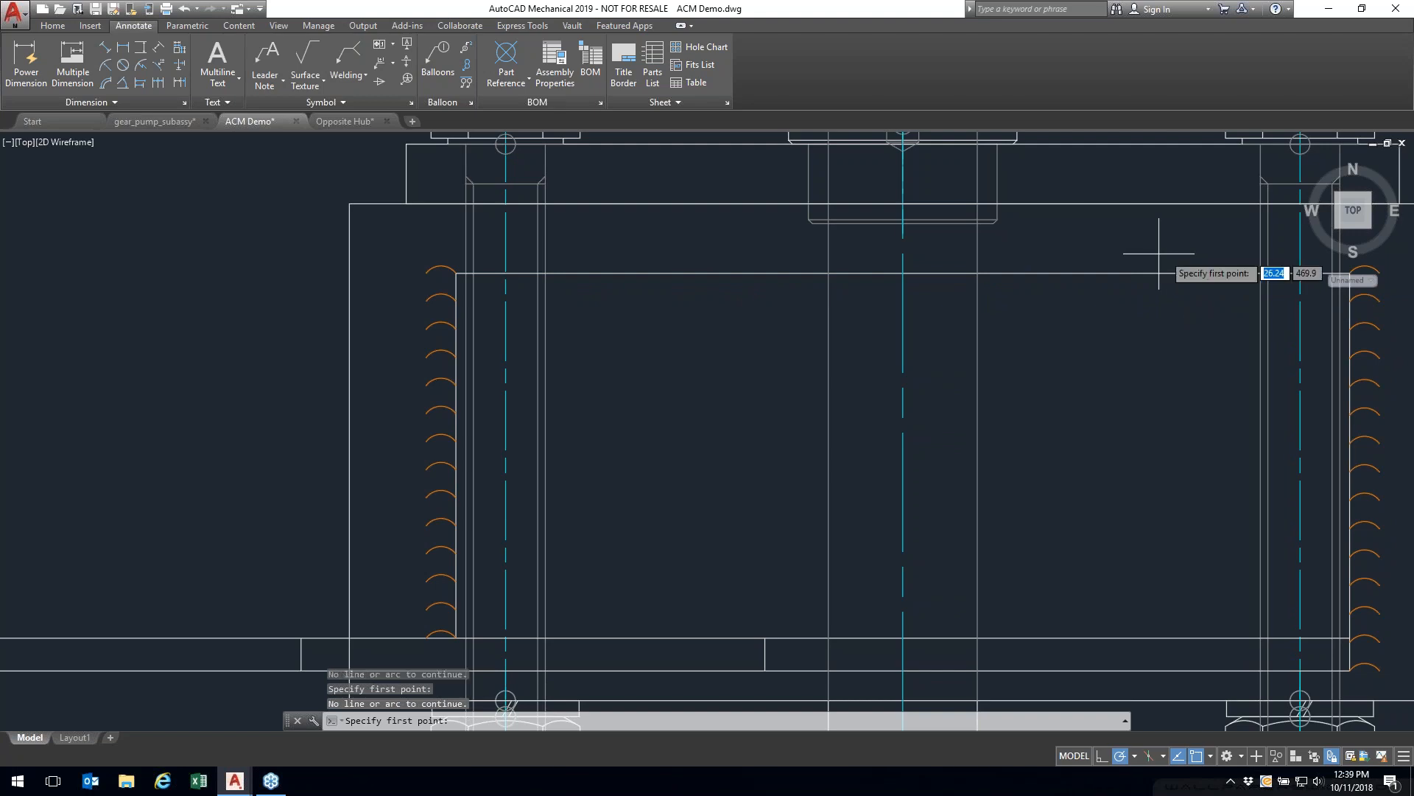
pyautogui.click(570, 273)
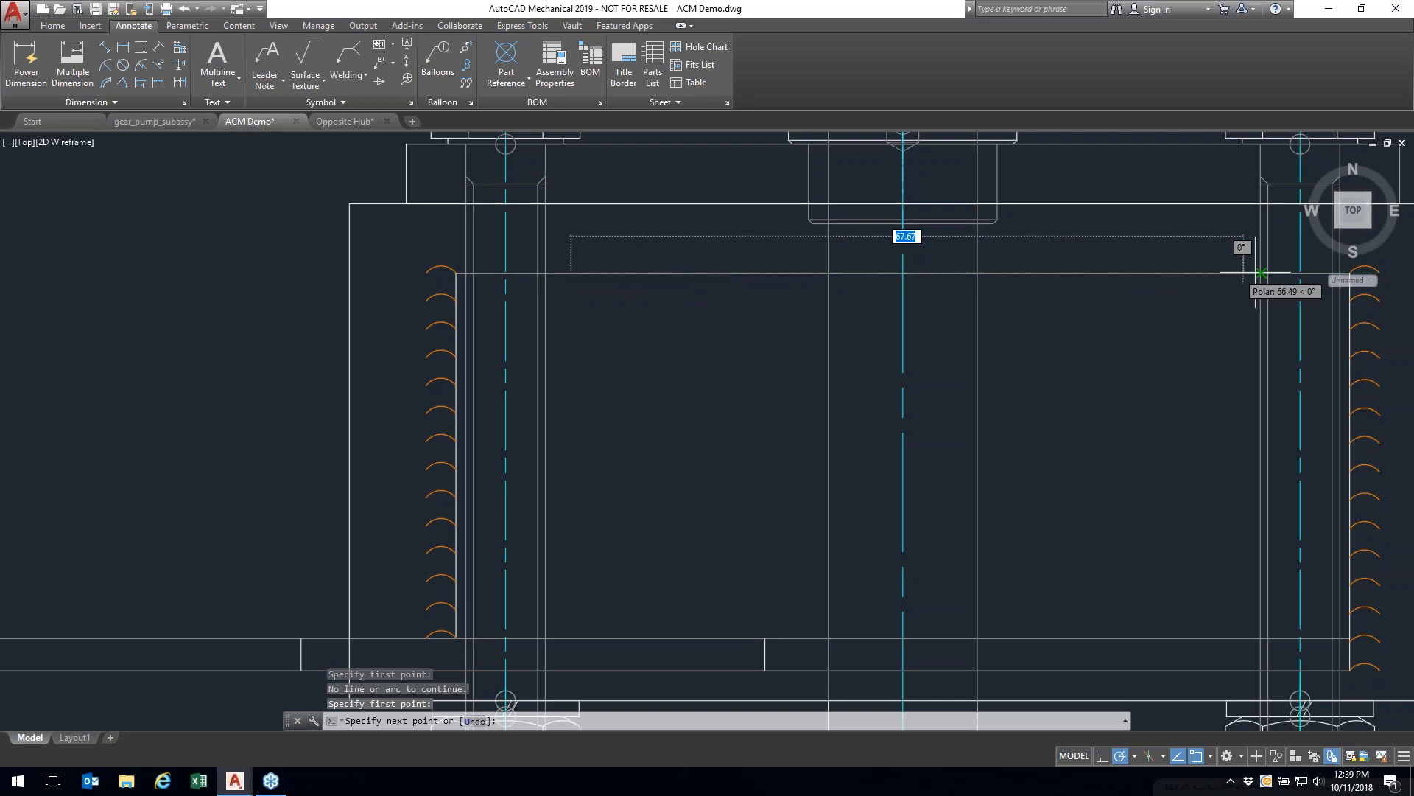
pyautogui.click(1226, 272)
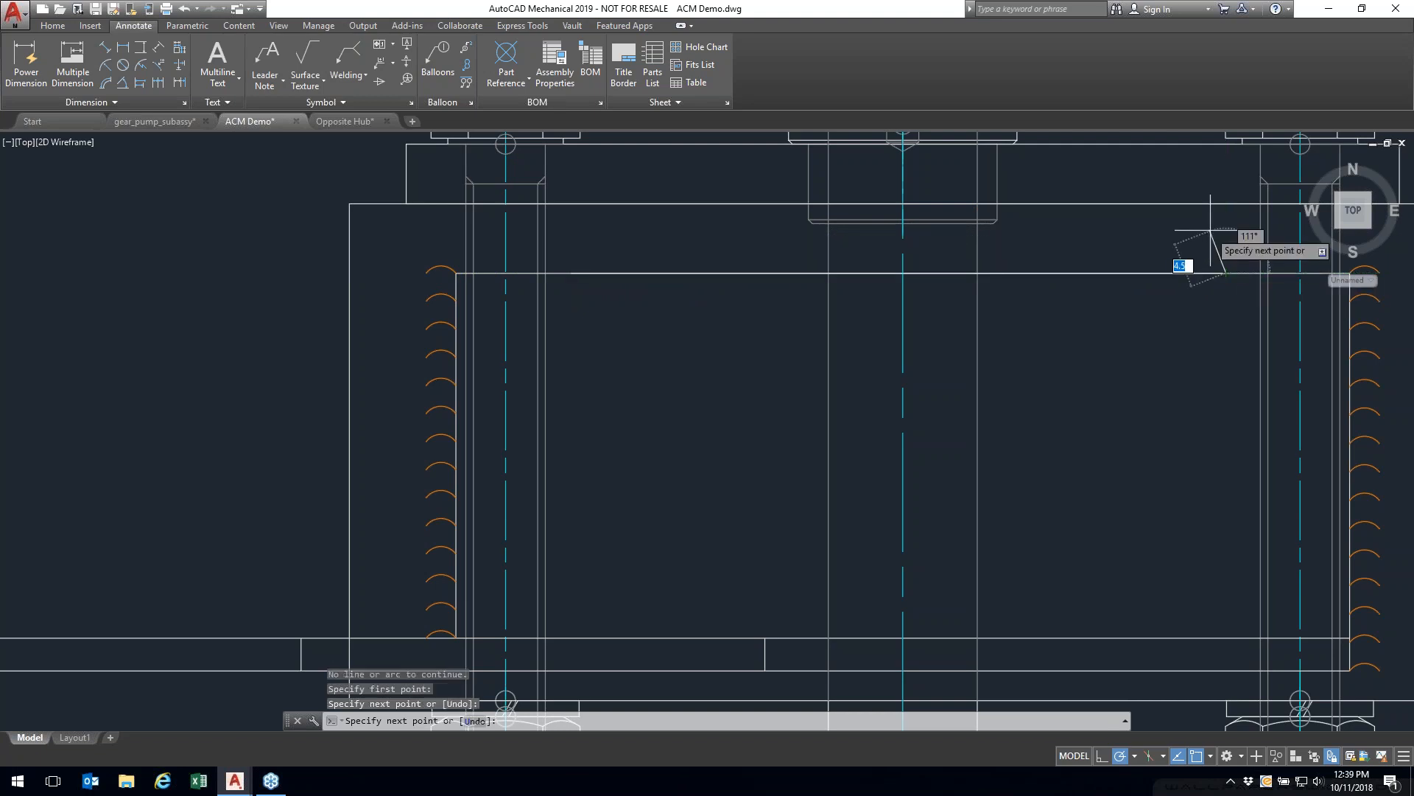
pyautogui.press('Return')
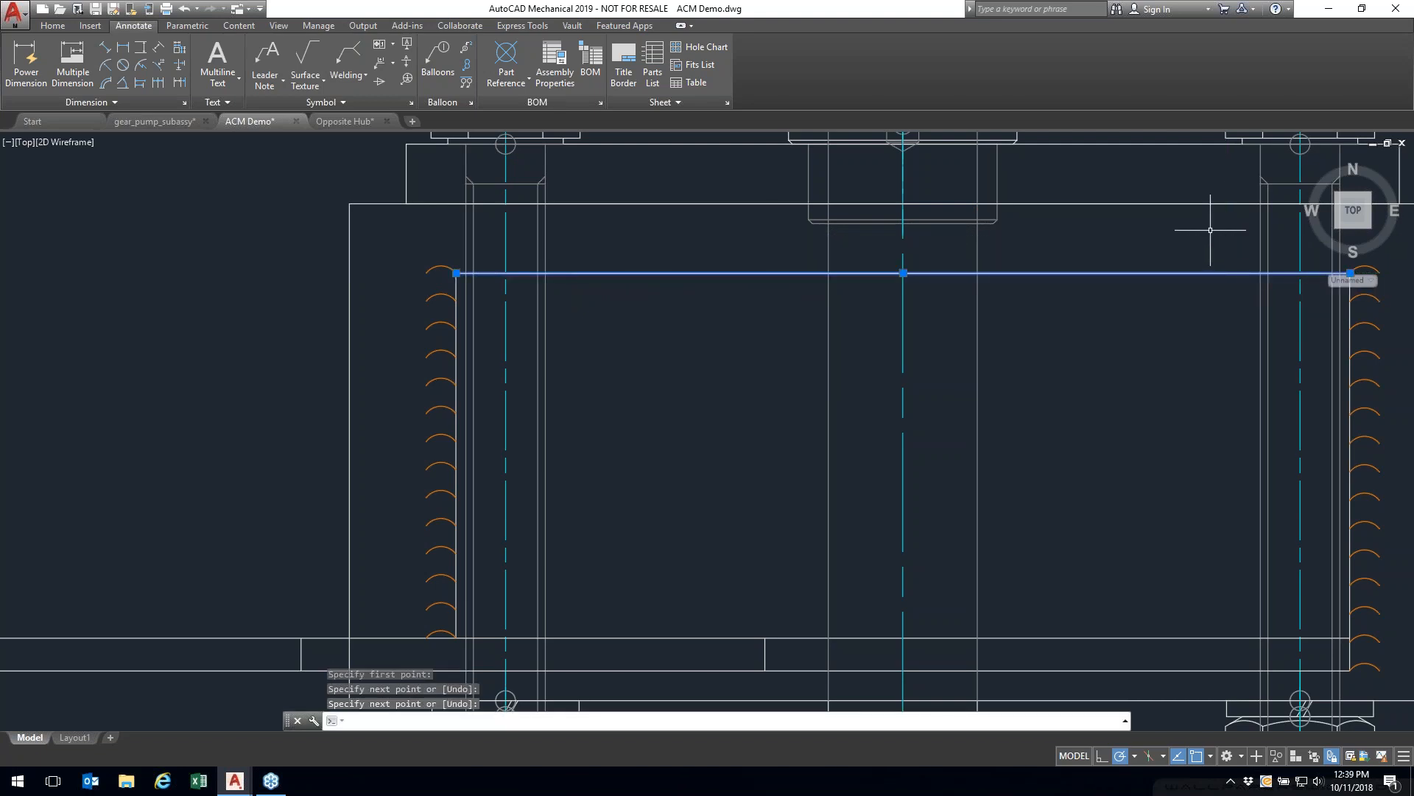
pyautogui.moveTo(1145, 312); pyautogui.dragTo(838, 348, button='middle')
pyautogui.press('Escape')
pyautogui.press('Escape')
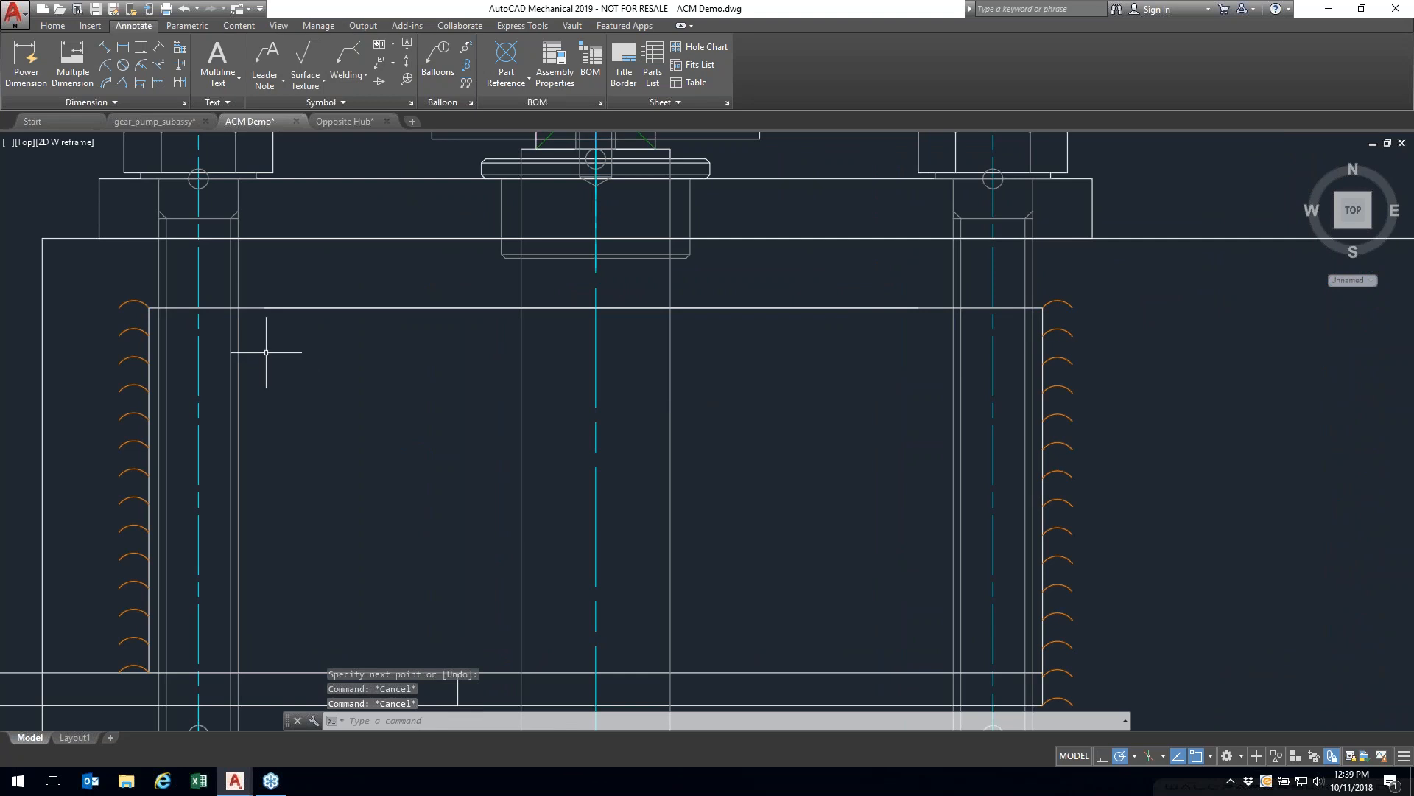
# Step: Undo the line on the upper edge and the weld seam edit
pyautogui.scroll(15, 265, 306)
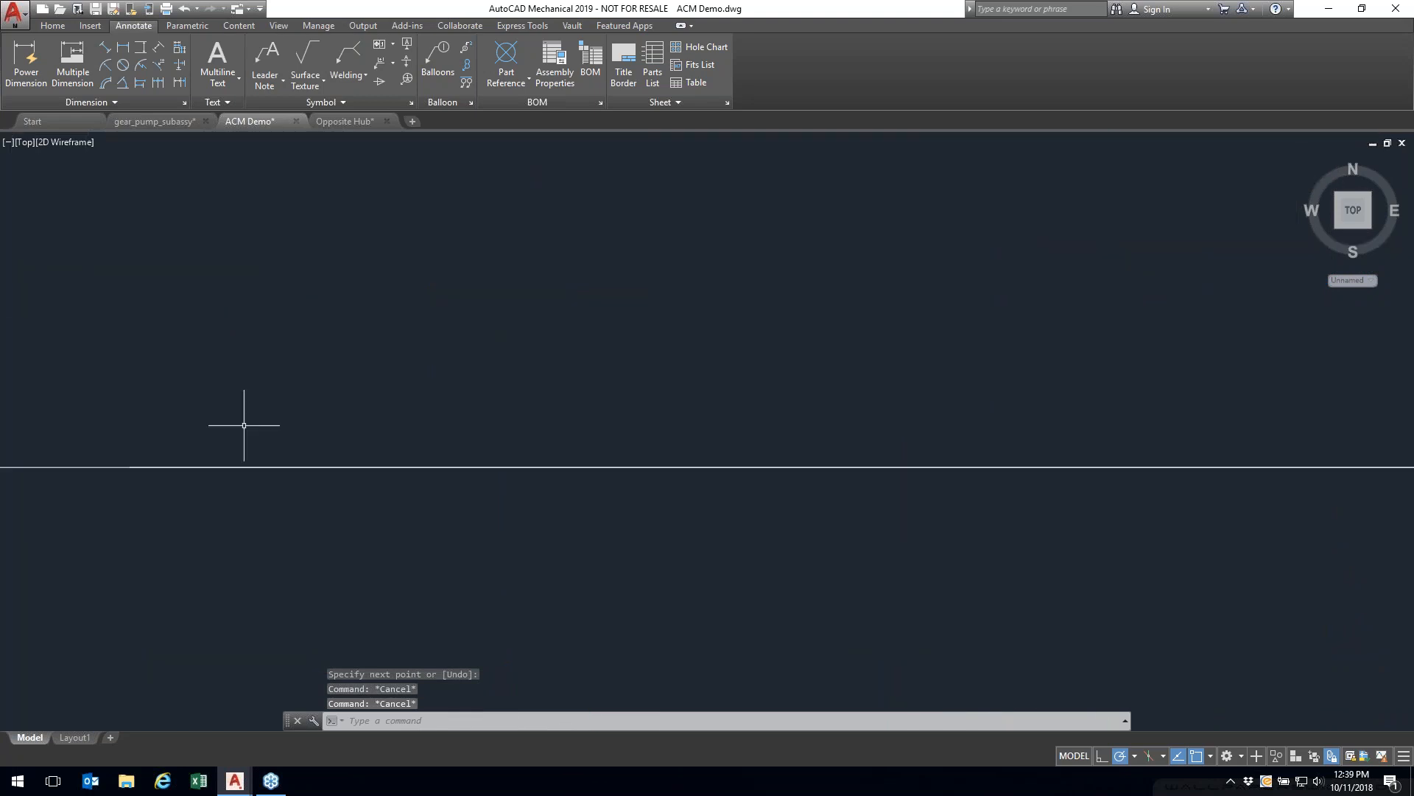
pyautogui.scroll(5, 135, 477)
pyautogui.scroll(-15, 136, 477)
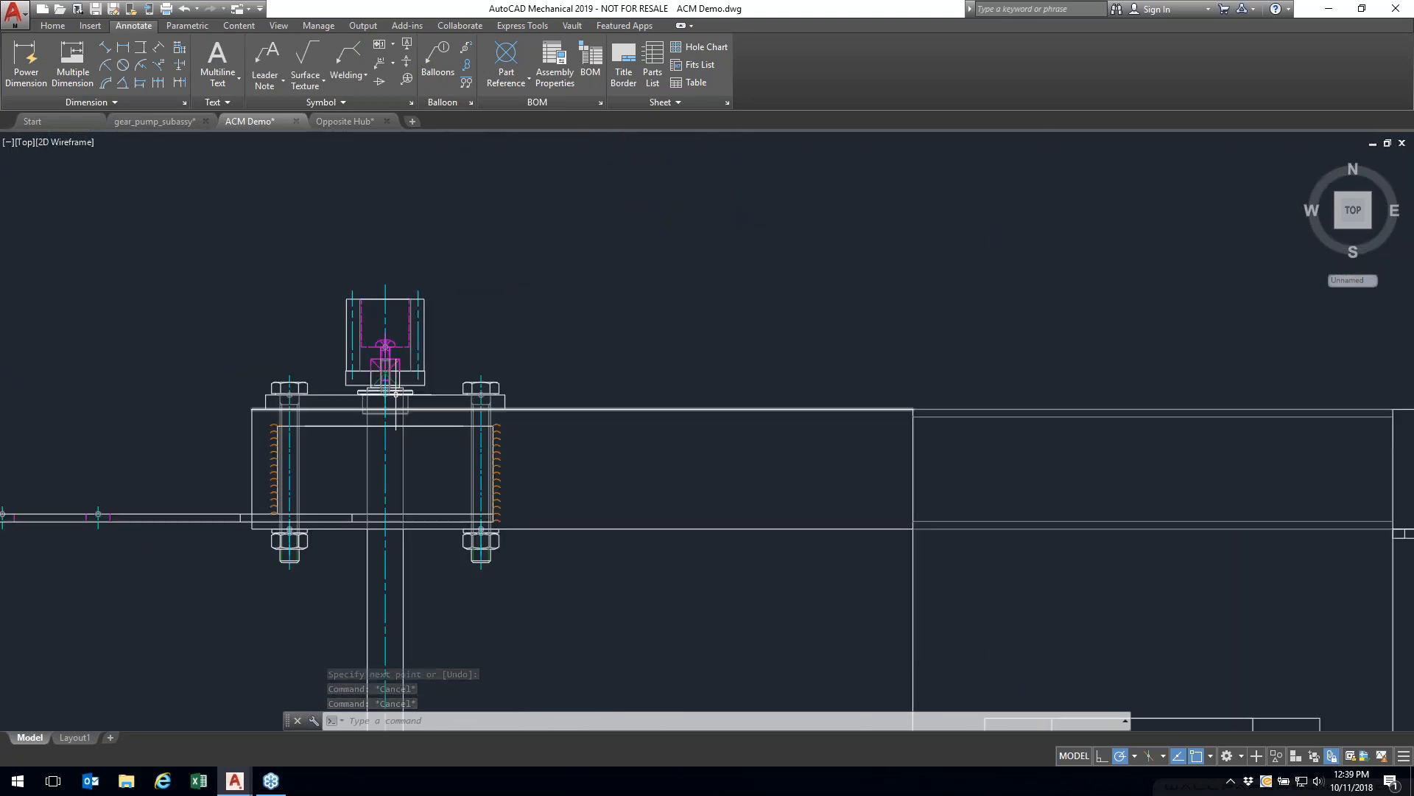
pyautogui.hotkey('ctrl', 'z')
pyautogui.hotkey('ctrl', 'z')
pyautogui.hotkey('ctrl', 'z')
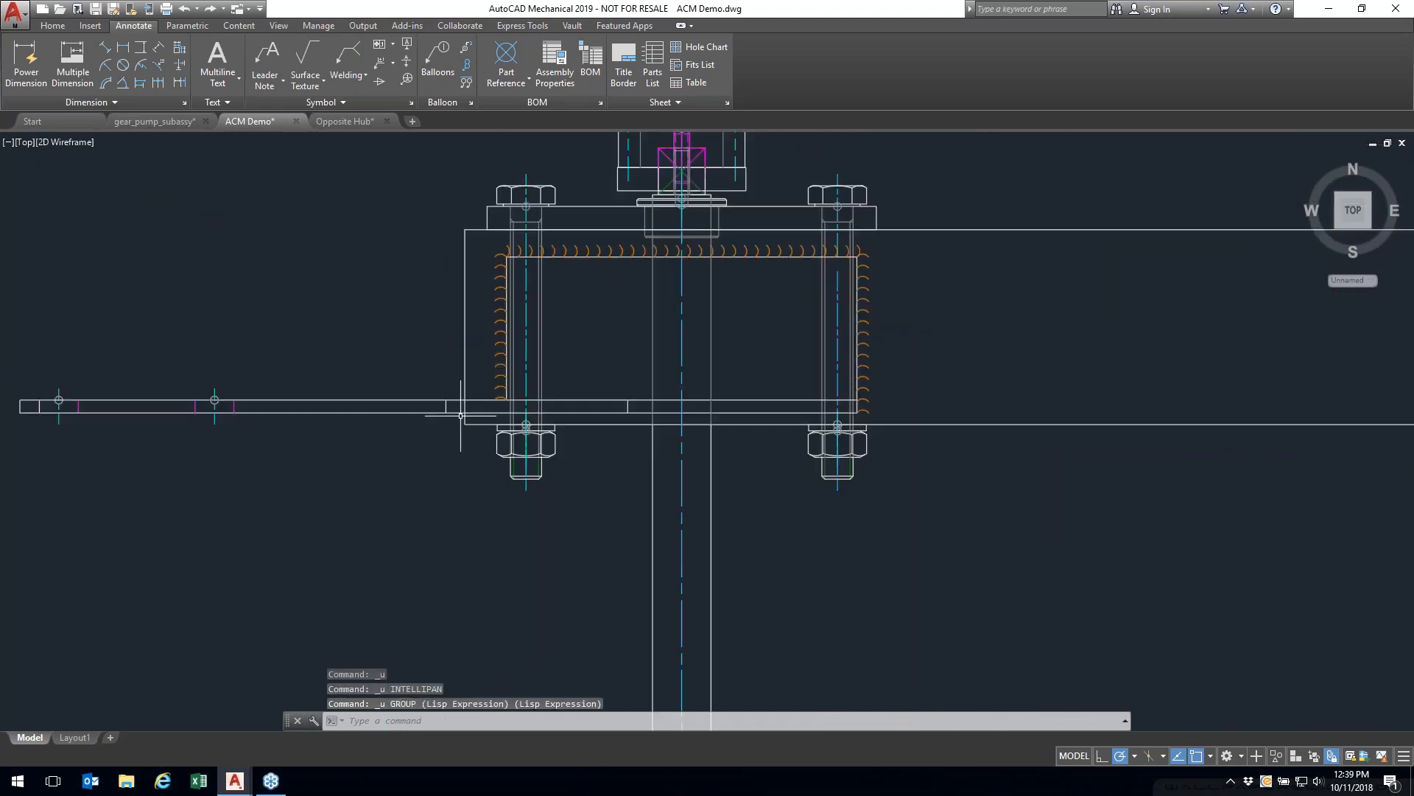
# Step: Try to power edit the upper weld seam again with leg width 3 along the entire upper edge, and undo the attempt
pyautogui.click(644, 278)
pyautogui.click(606, 253)
pyautogui.rightClick(607, 252)
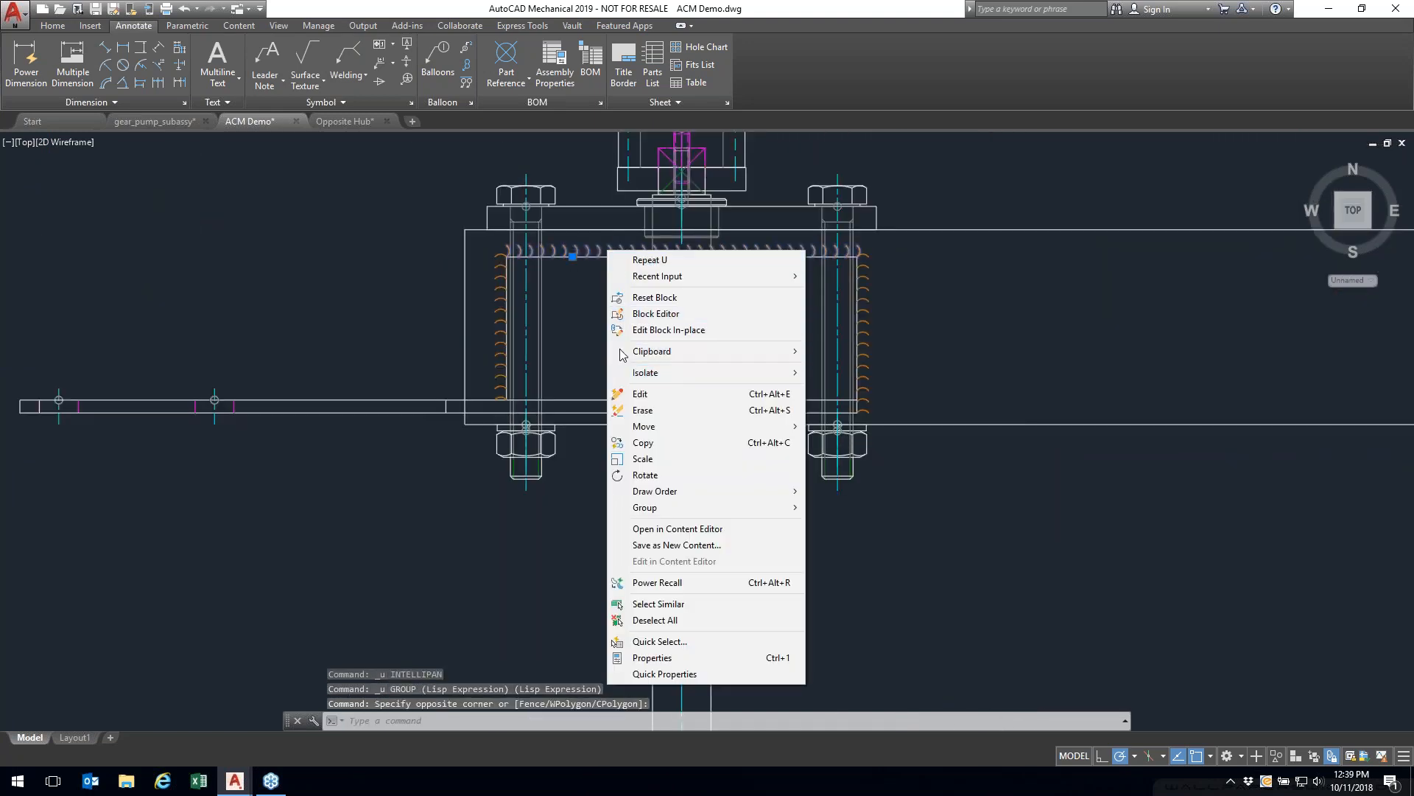
pyautogui.press('Escape')
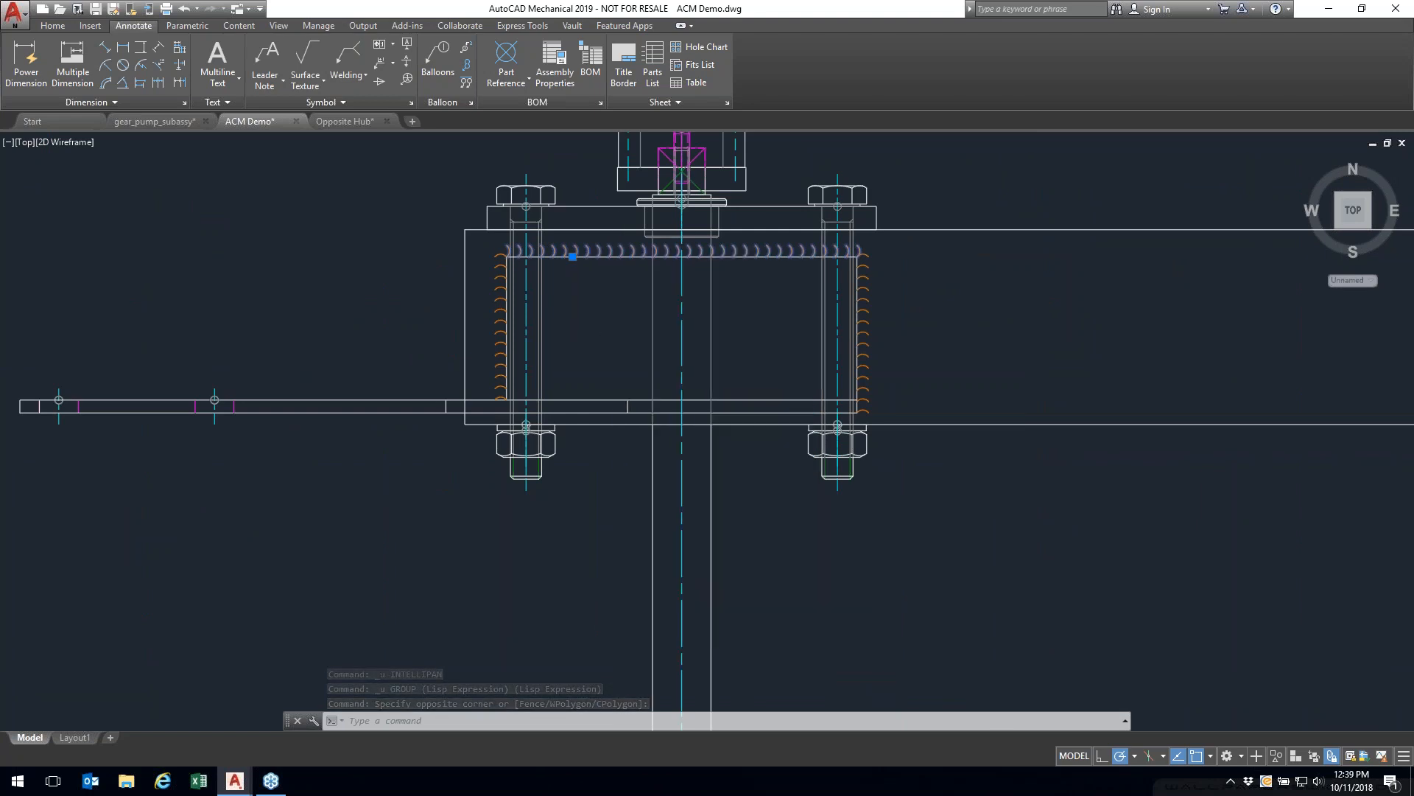
pyautogui.click(643, 251)
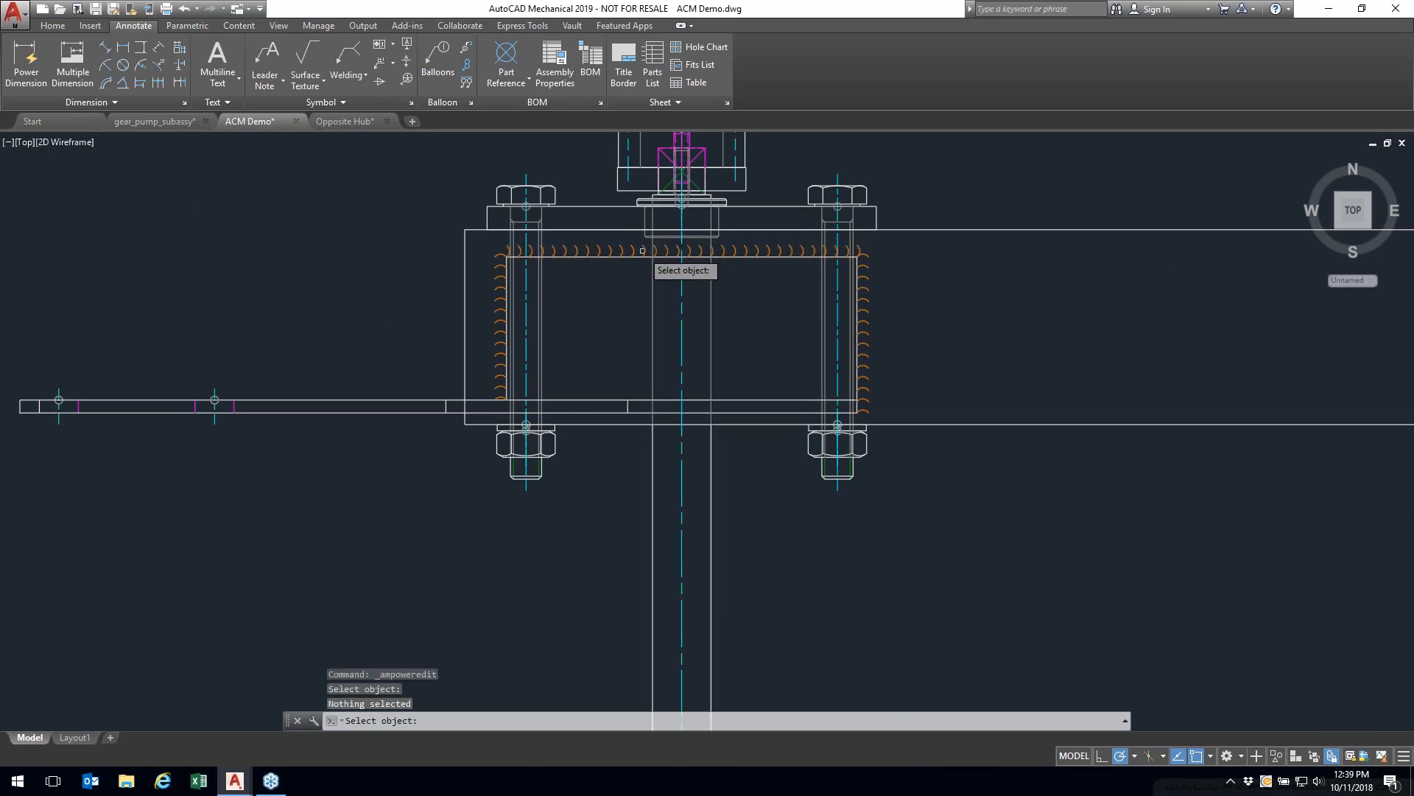
pyautogui.click(643, 251)
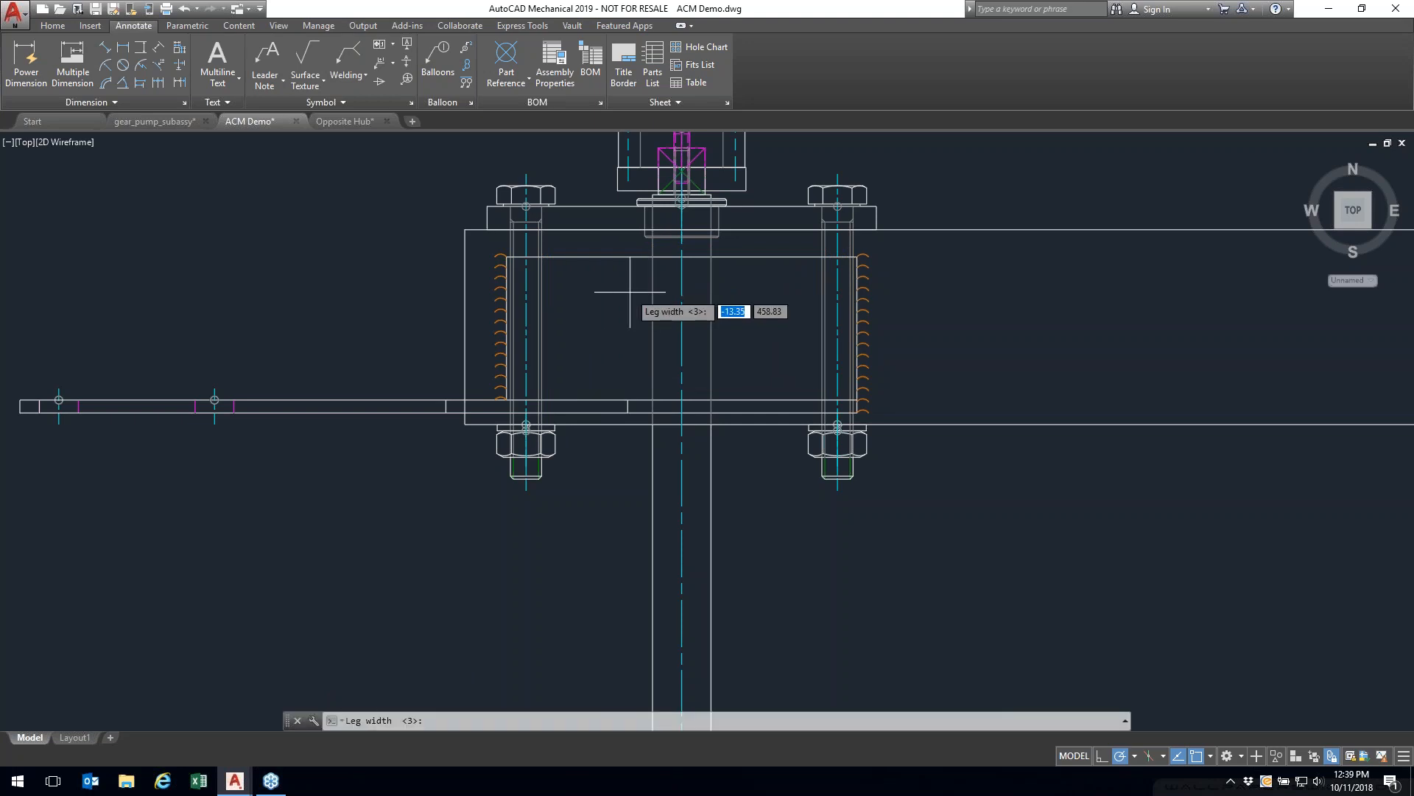
pyautogui.press('Return')
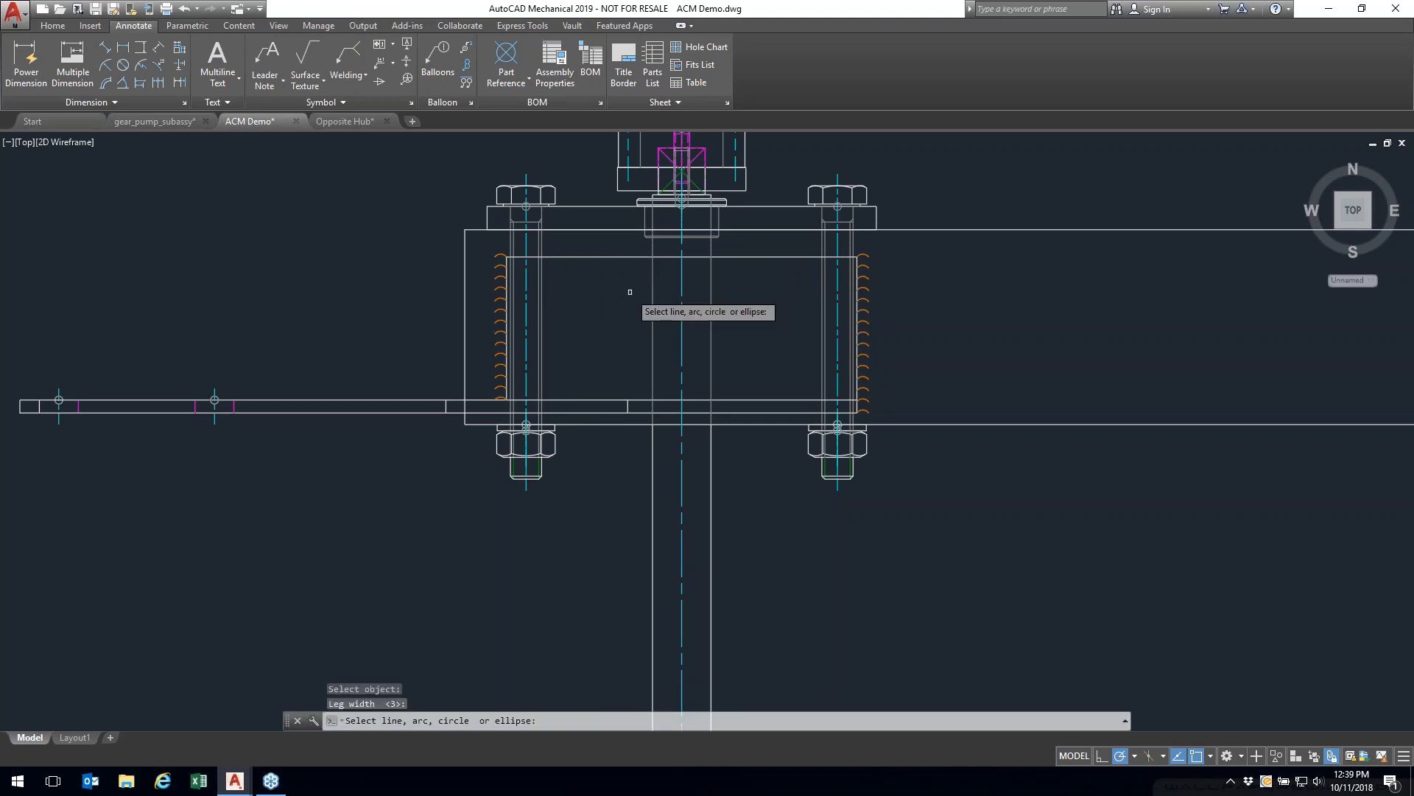
pyautogui.click(631, 257)
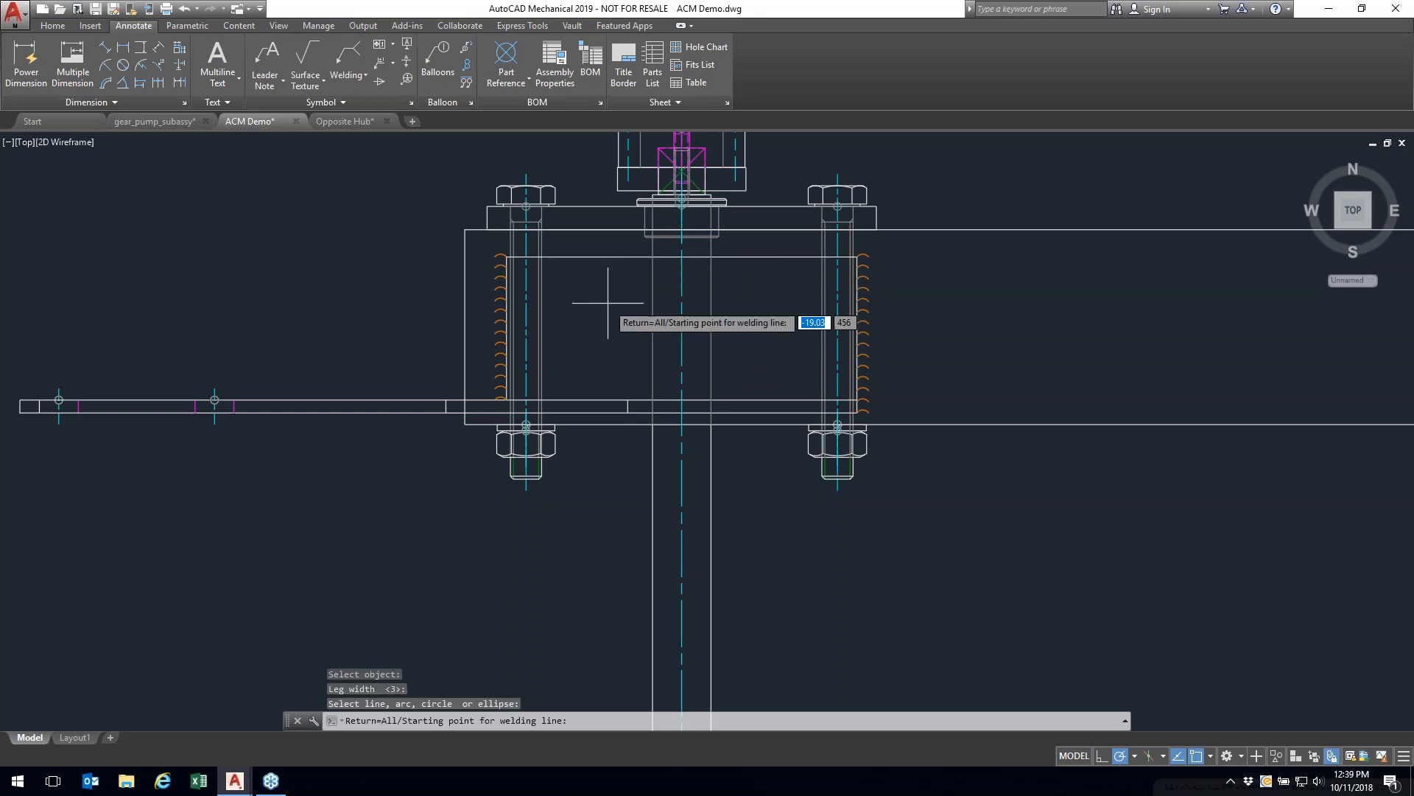
pyautogui.press('Return')
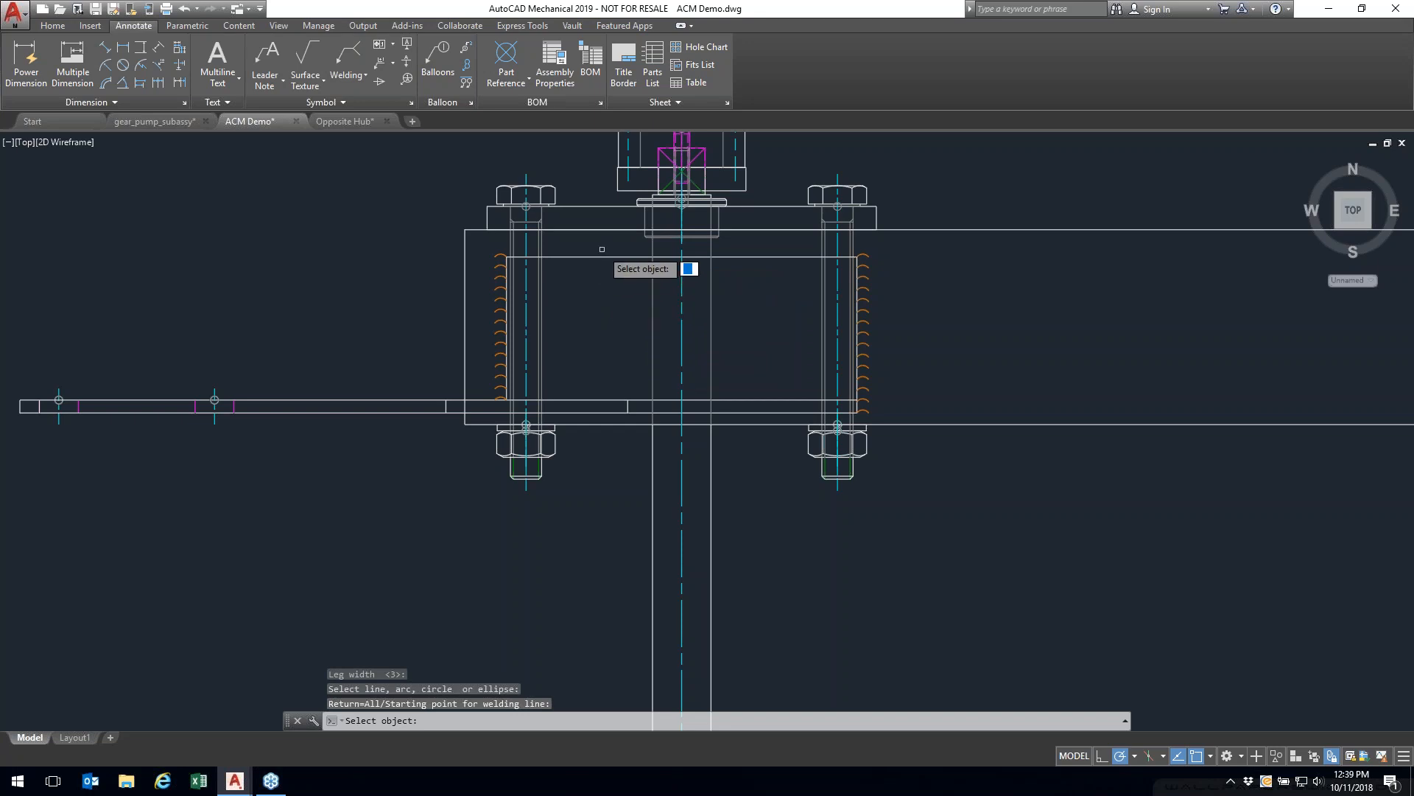
pyautogui.press('Return')
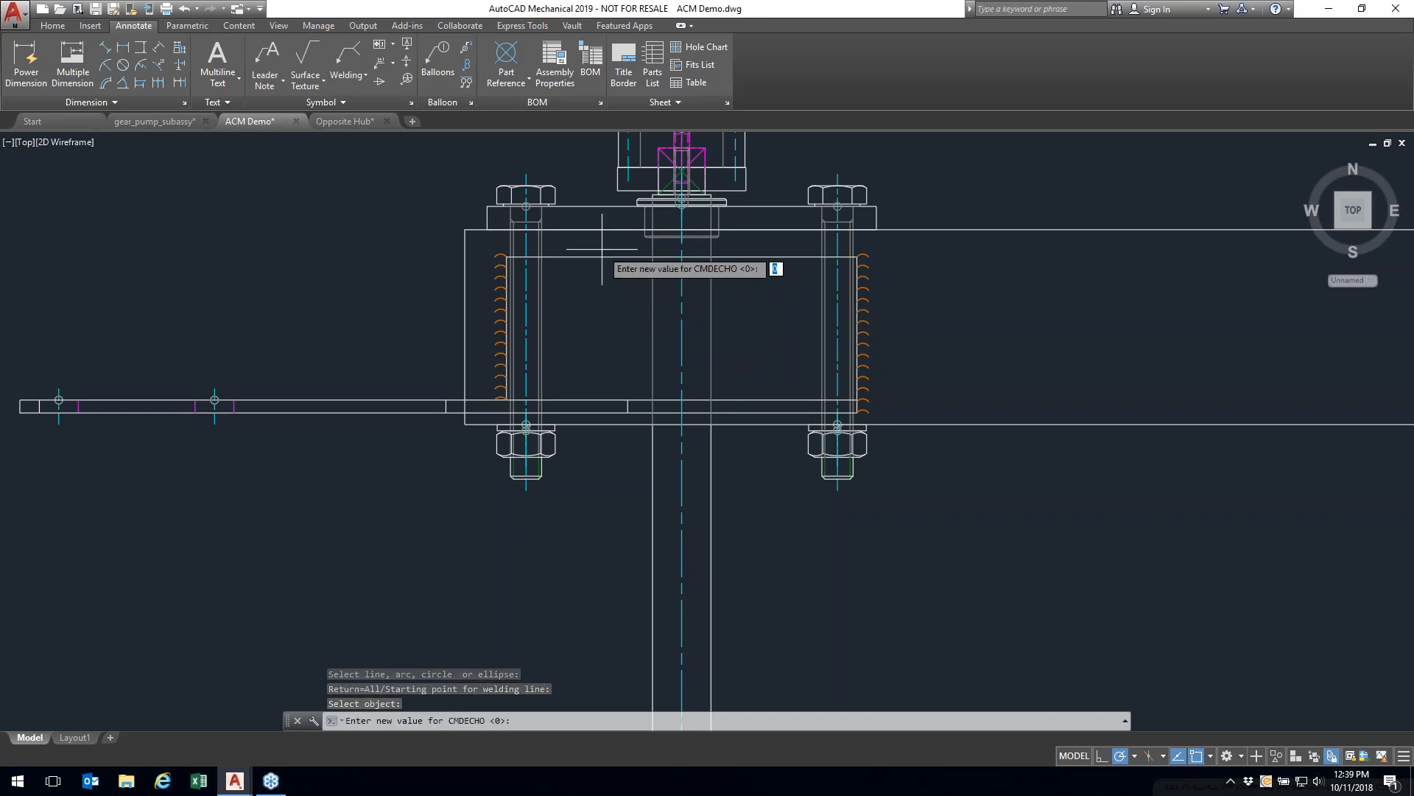
pyautogui.press('Return')
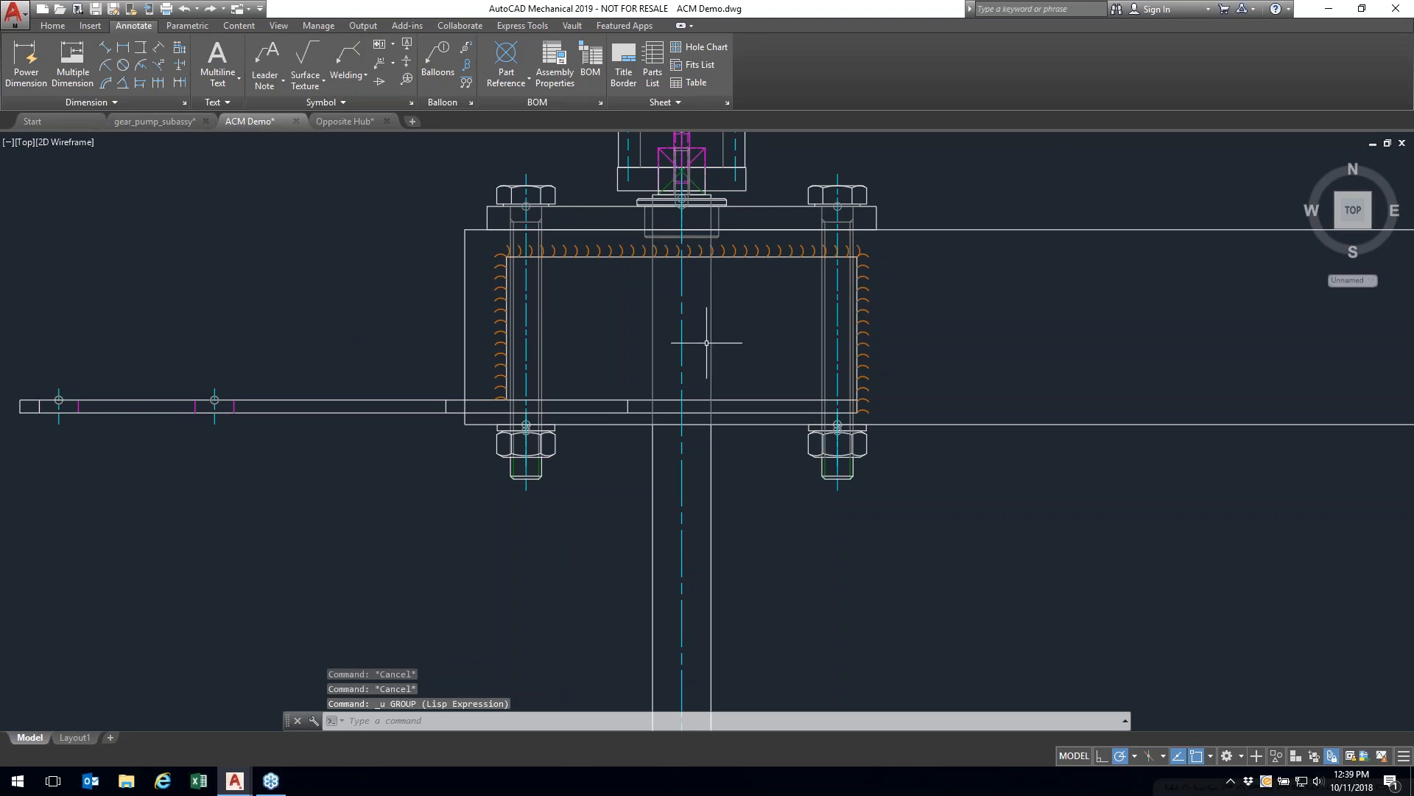
# Step: Examine the available steel shape, parts and calculation tools for mechanical content
pyautogui.scroll(-6, 707, 342)
pyautogui.moveTo(798, 387); pyautogui.dragTo(772, 48, button='middle')
pyautogui.moveTo(795, 504)
pyautogui.mouseDown(button='middle')
pyautogui.moveTo(1004, 259)
pyautogui.moveTo(663, 250)
pyautogui.mouseUp(button='middle')
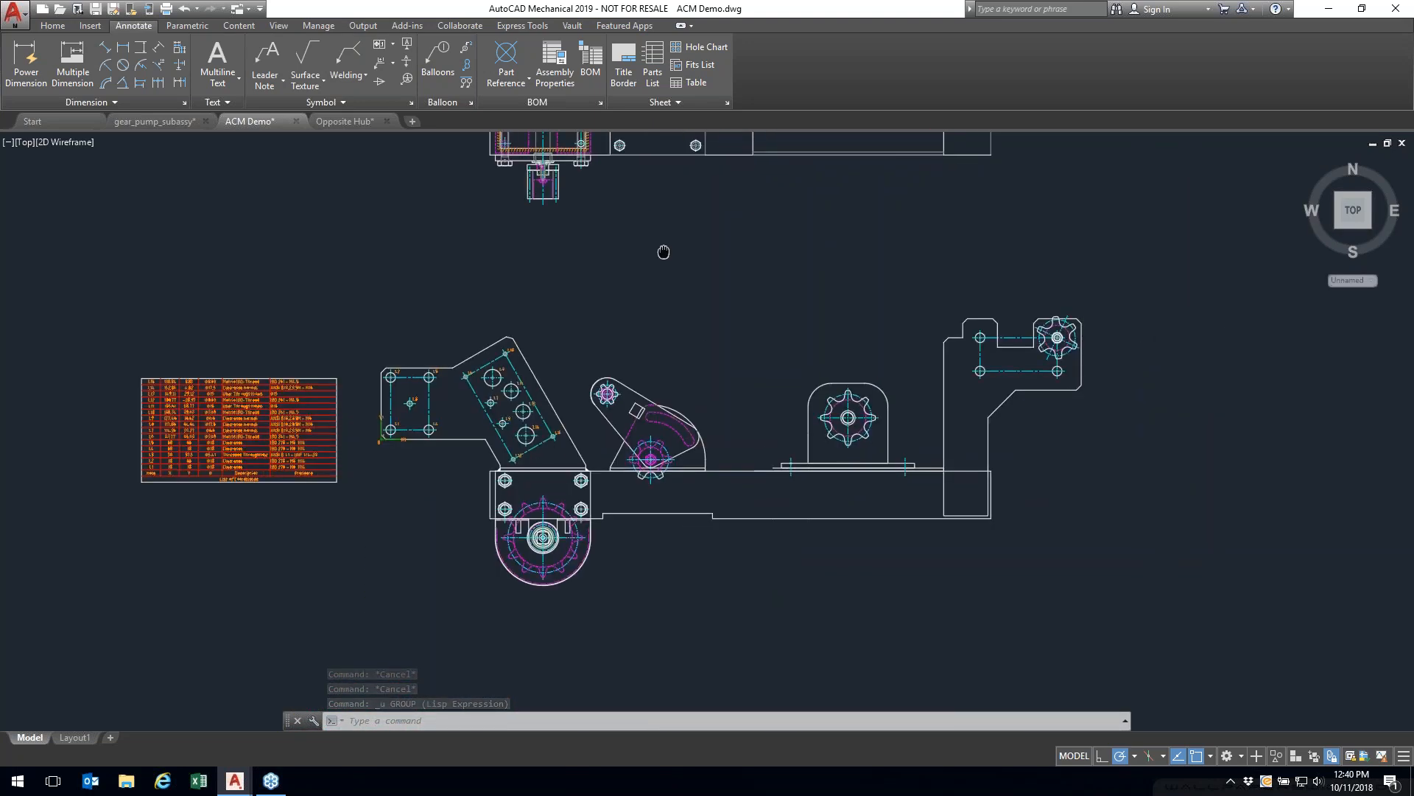
pyautogui.click(239, 27)
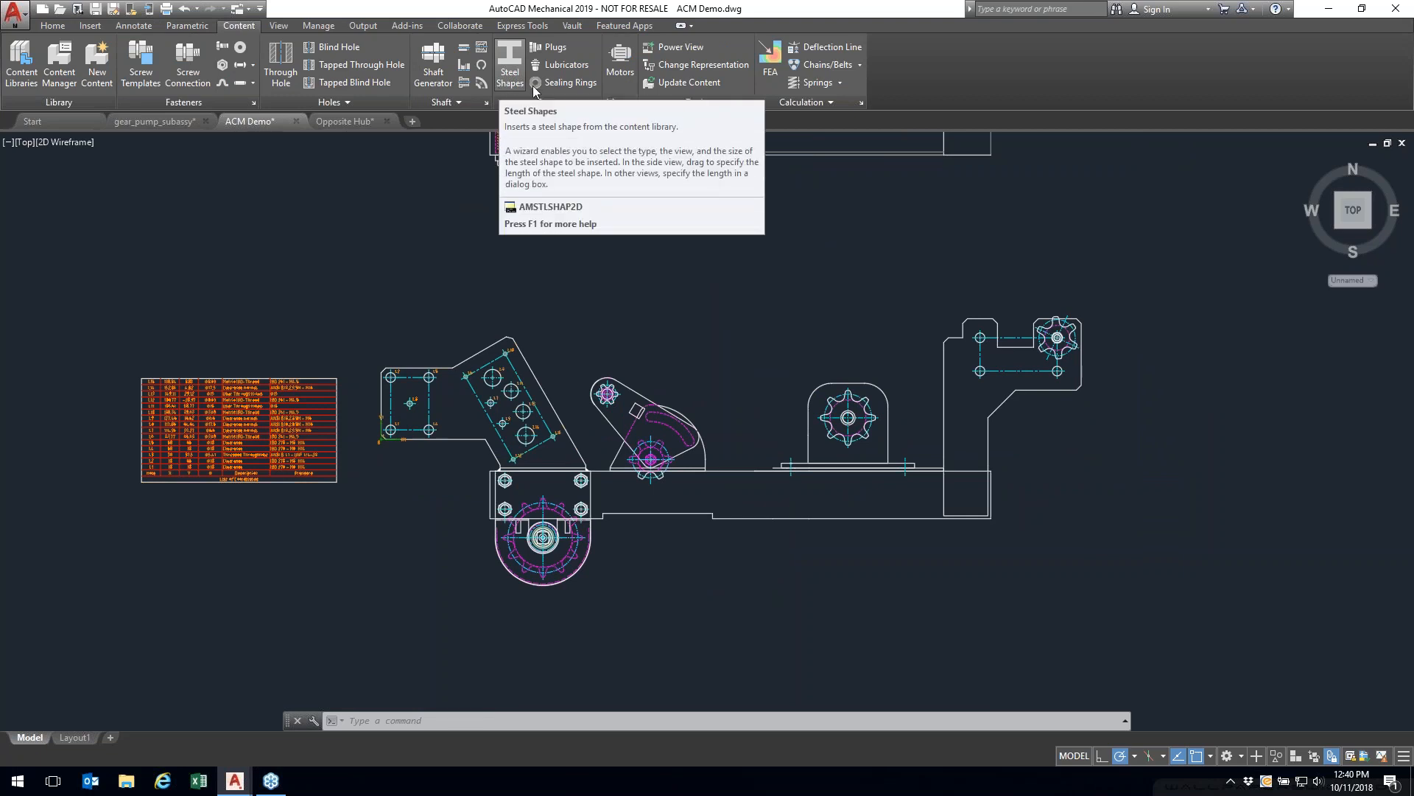
pyautogui.click(804, 103)
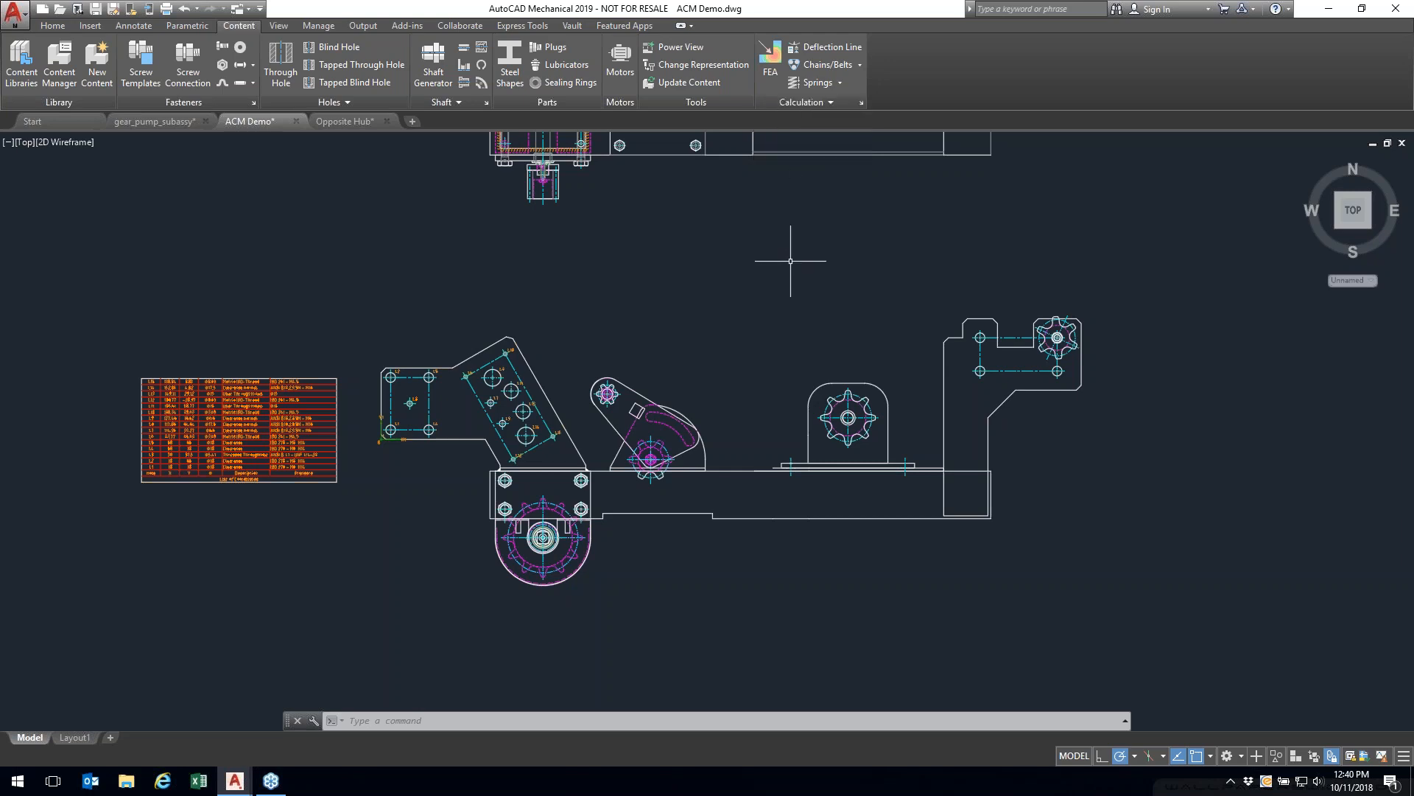
# Step: Try to run a screw calculation on the hex bolt connection with the cap nut, look at the bolts in the lower view, and cancel the command
pyautogui.moveTo(795, 241)
pyautogui.mouseDown(button='middle')
pyautogui.moveTo(808, 298)
pyautogui.moveTo(776, 501)
pyautogui.mouseUp(button='middle')
pyautogui.scroll(5, 632, 345)
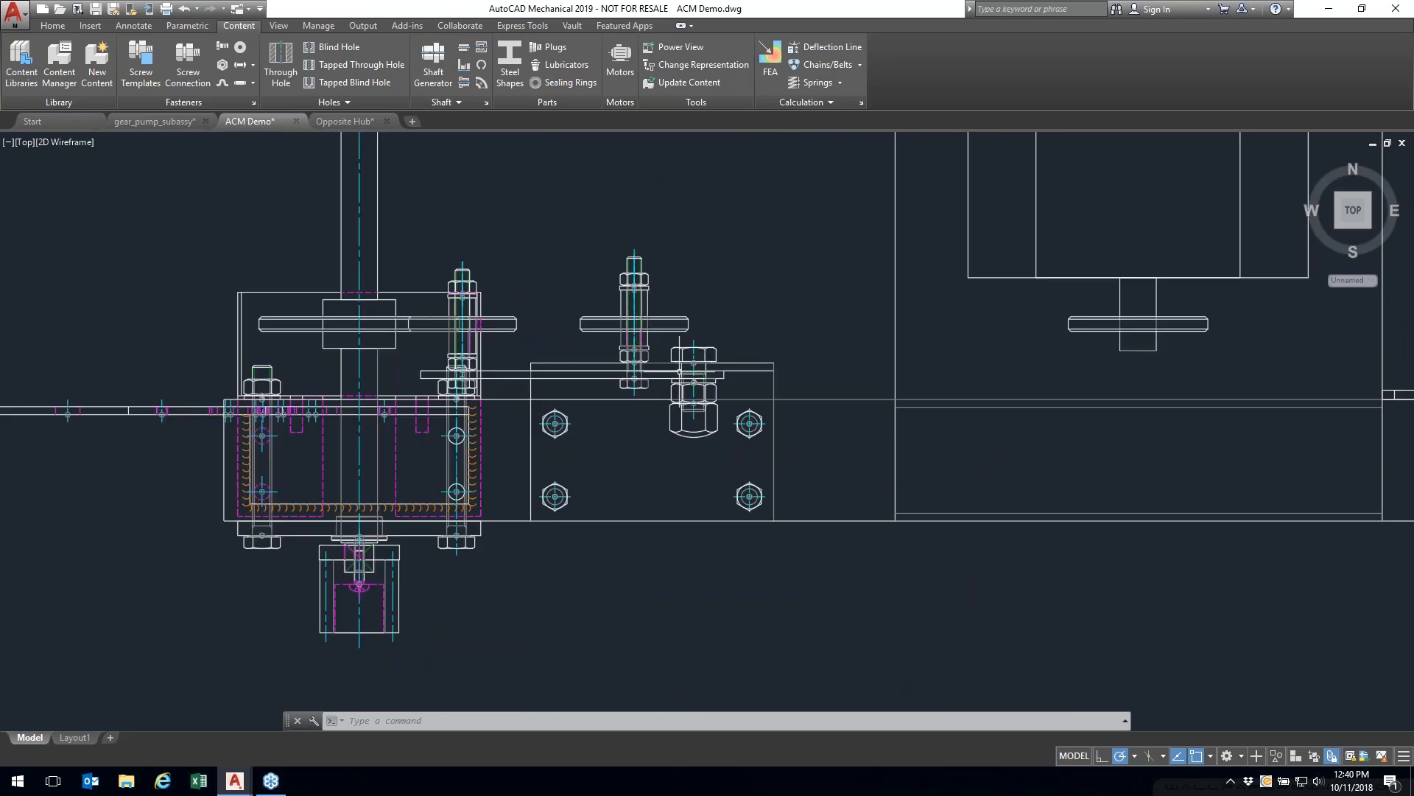
pyautogui.click(811, 104)
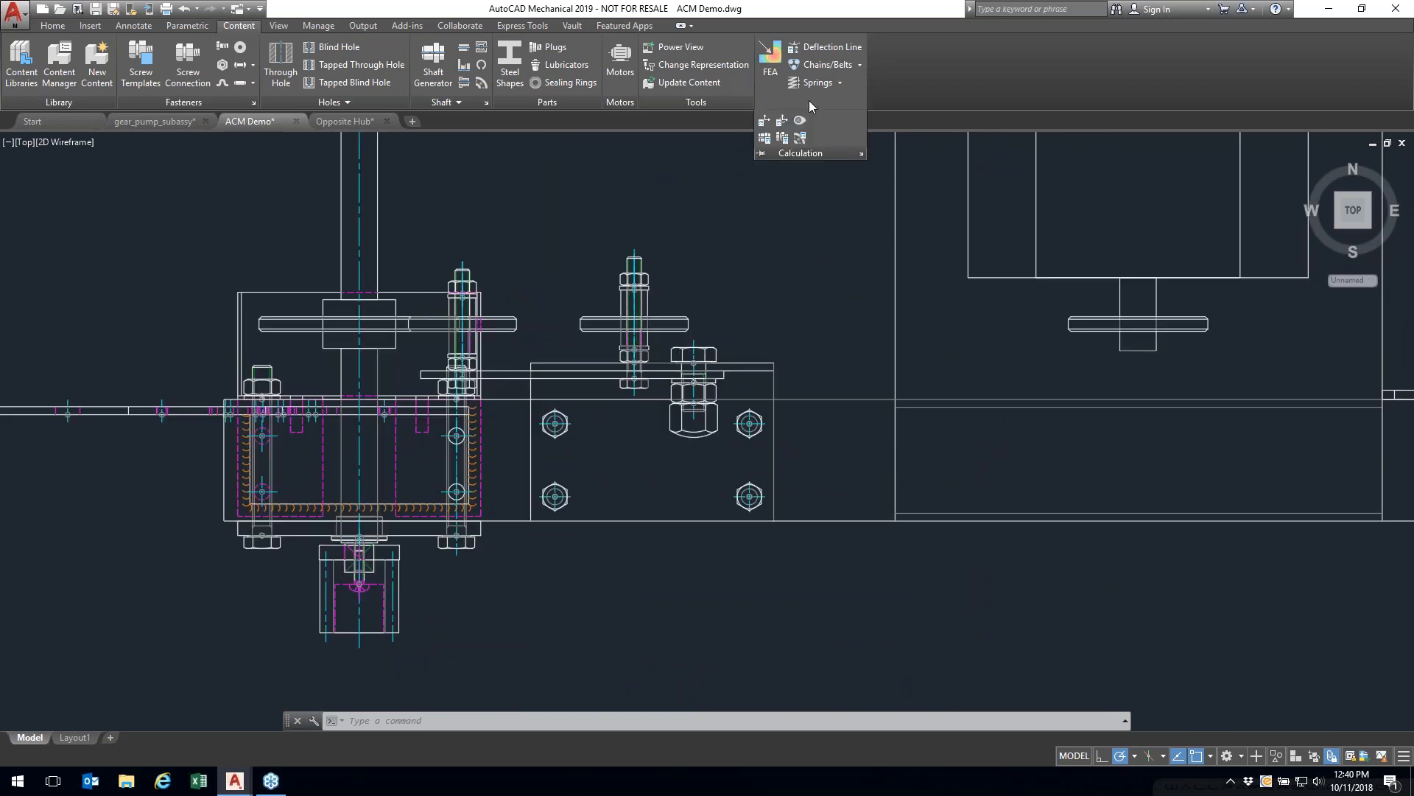
pyautogui.click(783, 139)
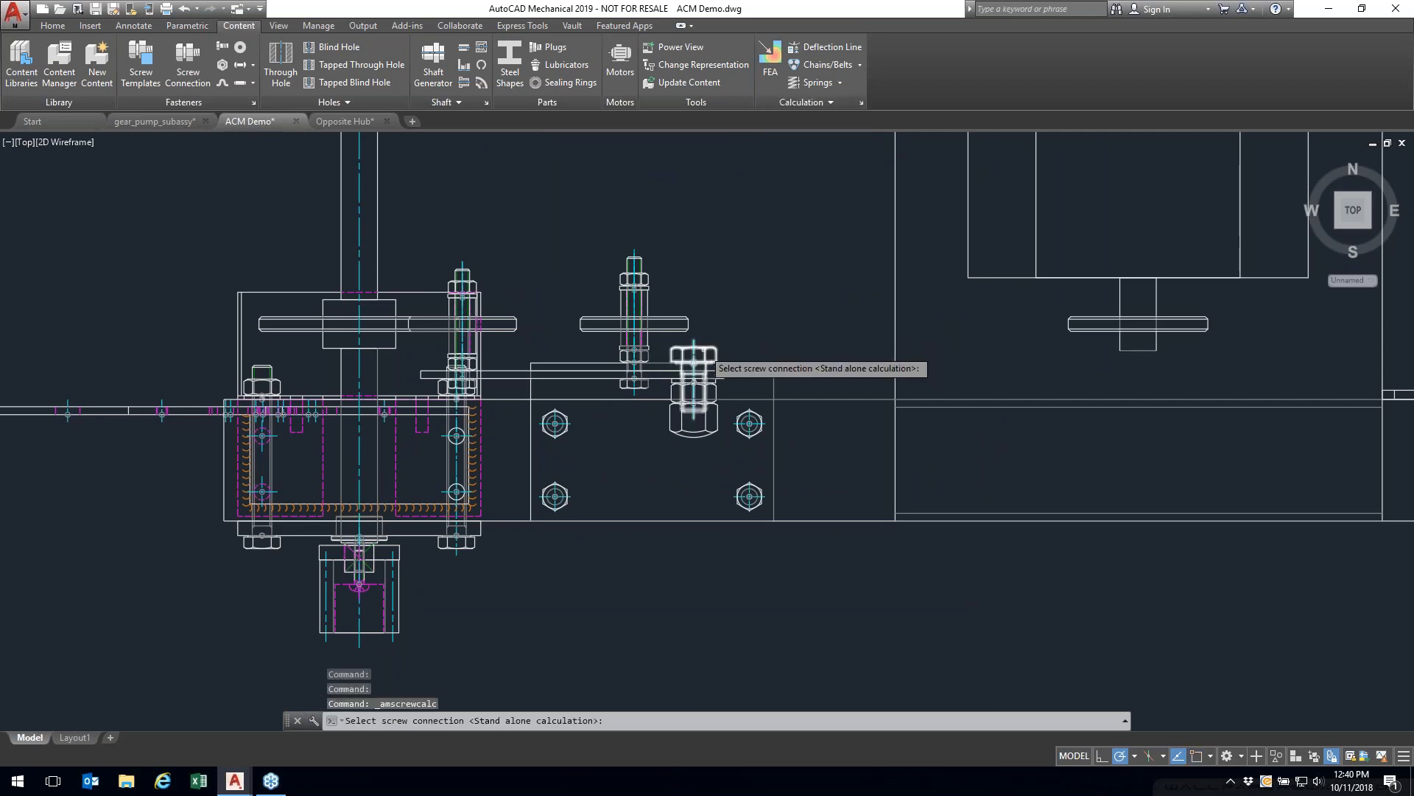
pyautogui.click(704, 352)
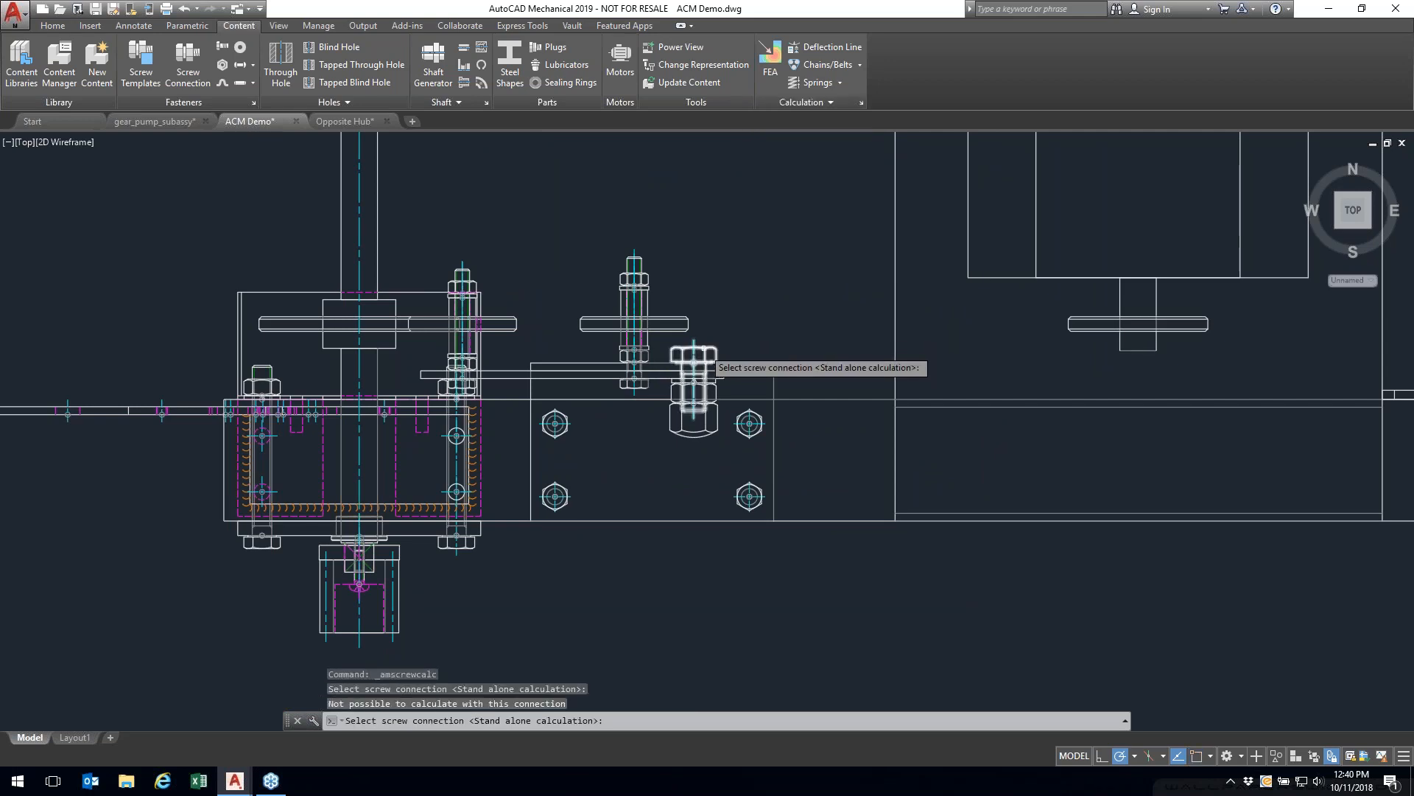
pyautogui.click(704, 349)
pyautogui.moveTo(547, 598)
pyautogui.mouseDown(button='middle')
pyautogui.moveTo(590, 244)
pyautogui.moveTo(704, 241)
pyautogui.moveTo(744, 148)
pyautogui.mouseUp(button='middle')
pyautogui.scroll(-2, 744, 149)
pyautogui.moveTo(527, 544); pyautogui.dragTo(533, 416, button='middle')
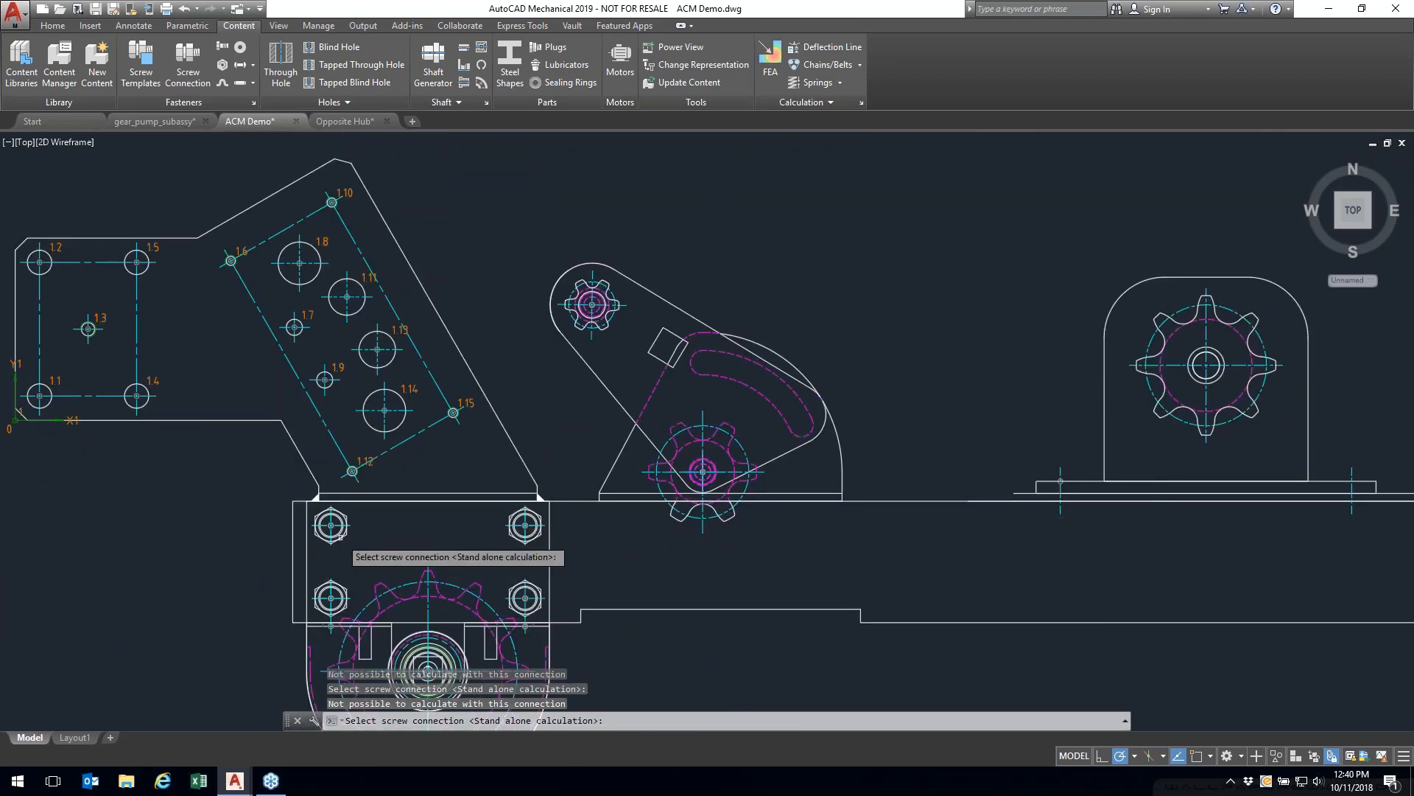
pyautogui.moveTo(340, 536); pyautogui.dragTo(476, 474, button='middle')
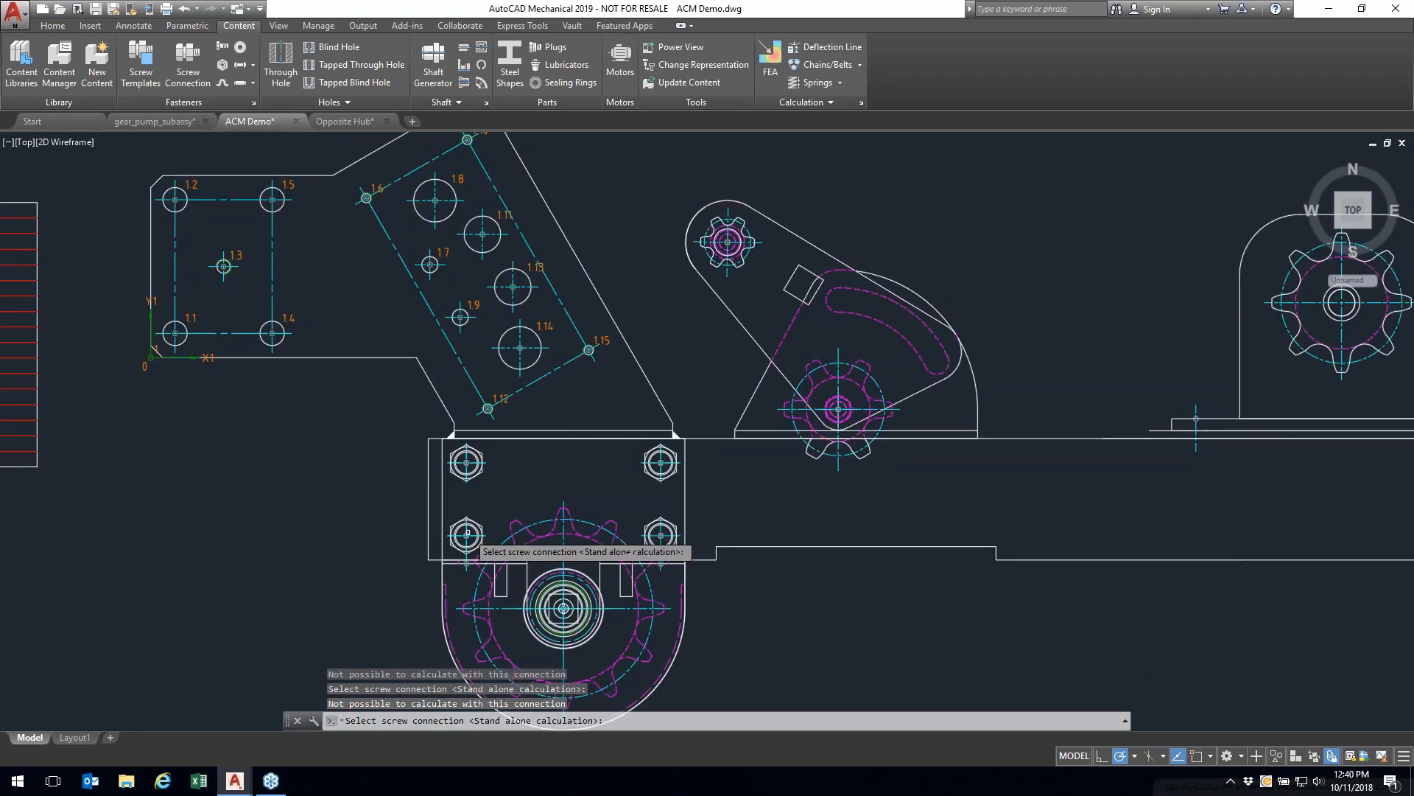
pyautogui.press('Escape')
pyautogui.press('Escape')
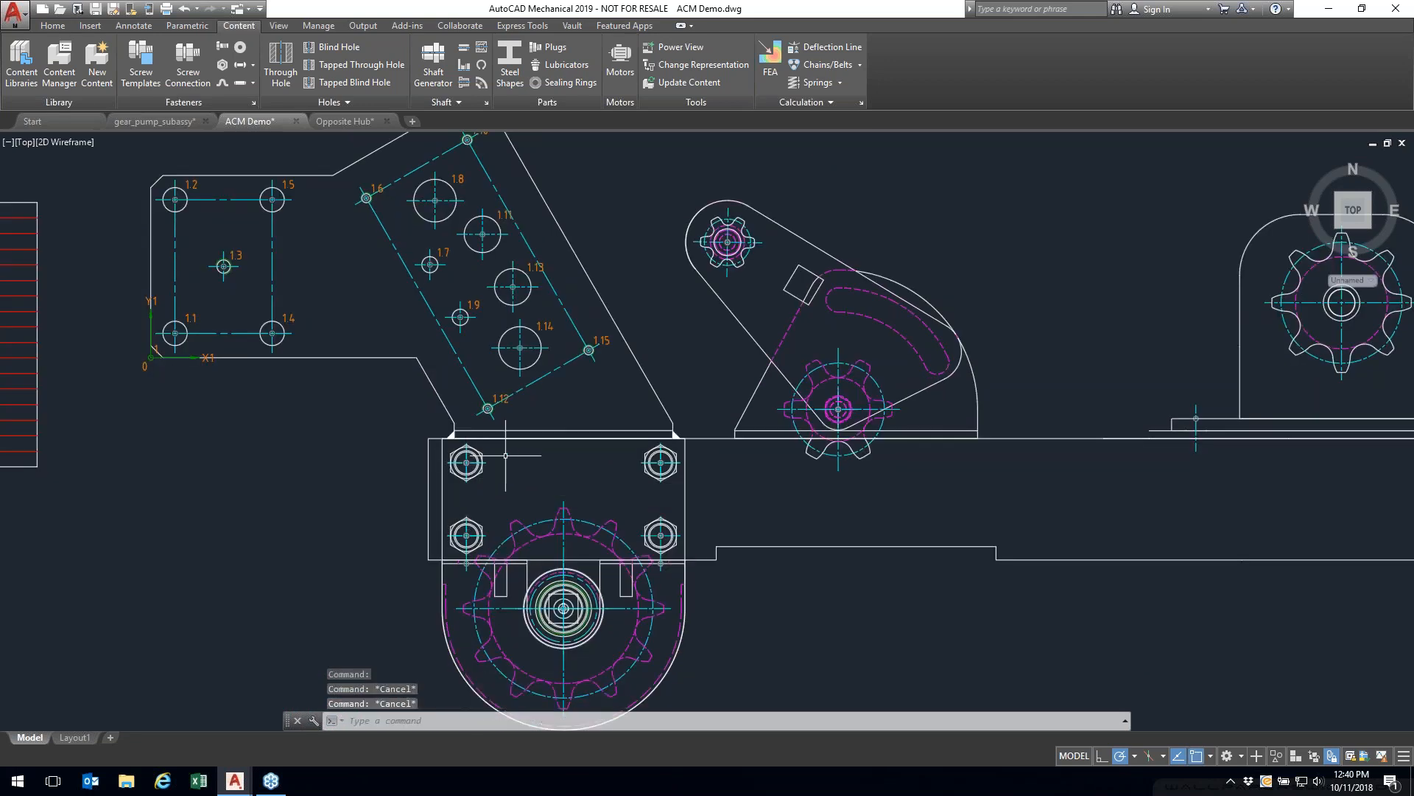
# Step: Close the ACM Demo drawing and return to the Opposite Hub drawing
pyautogui.click(1401, 143)
pyautogui.click(771, 425)
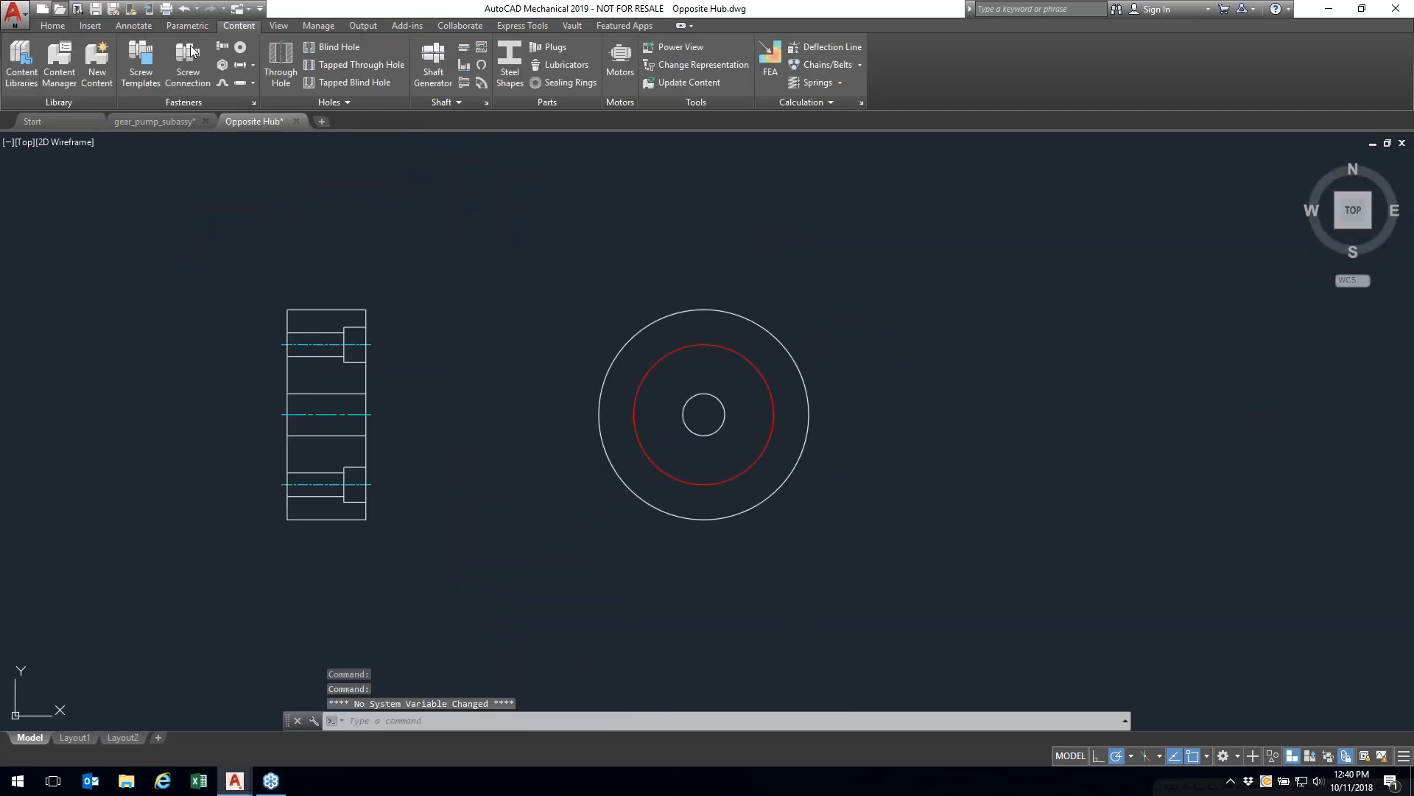
# Step: Open the ACM Demo (Complete) drawing and start a screw calculation on the hex bolt connection below the sprocket bracket
pyautogui.doubleClick(648, 285)
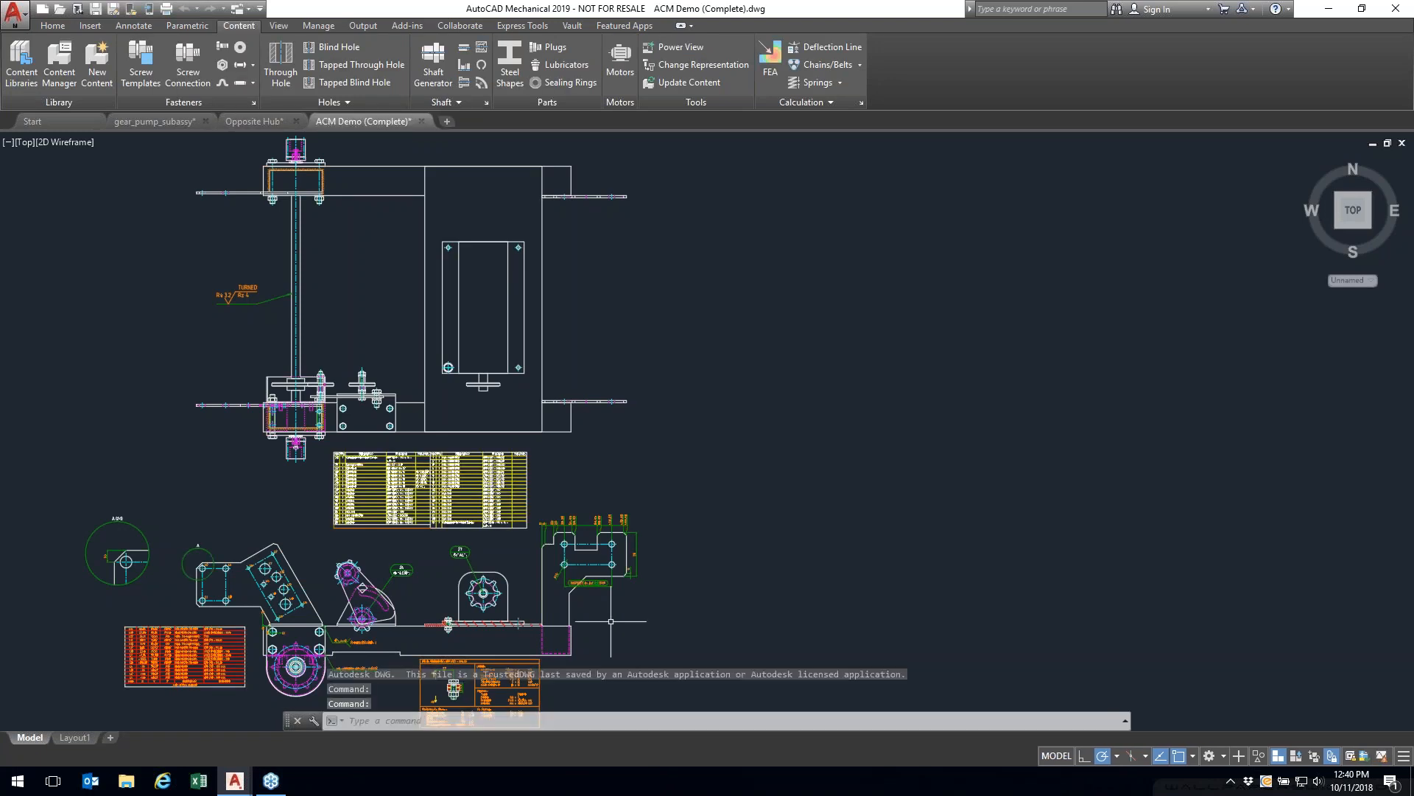
pyautogui.scroll(6, 668, 391)
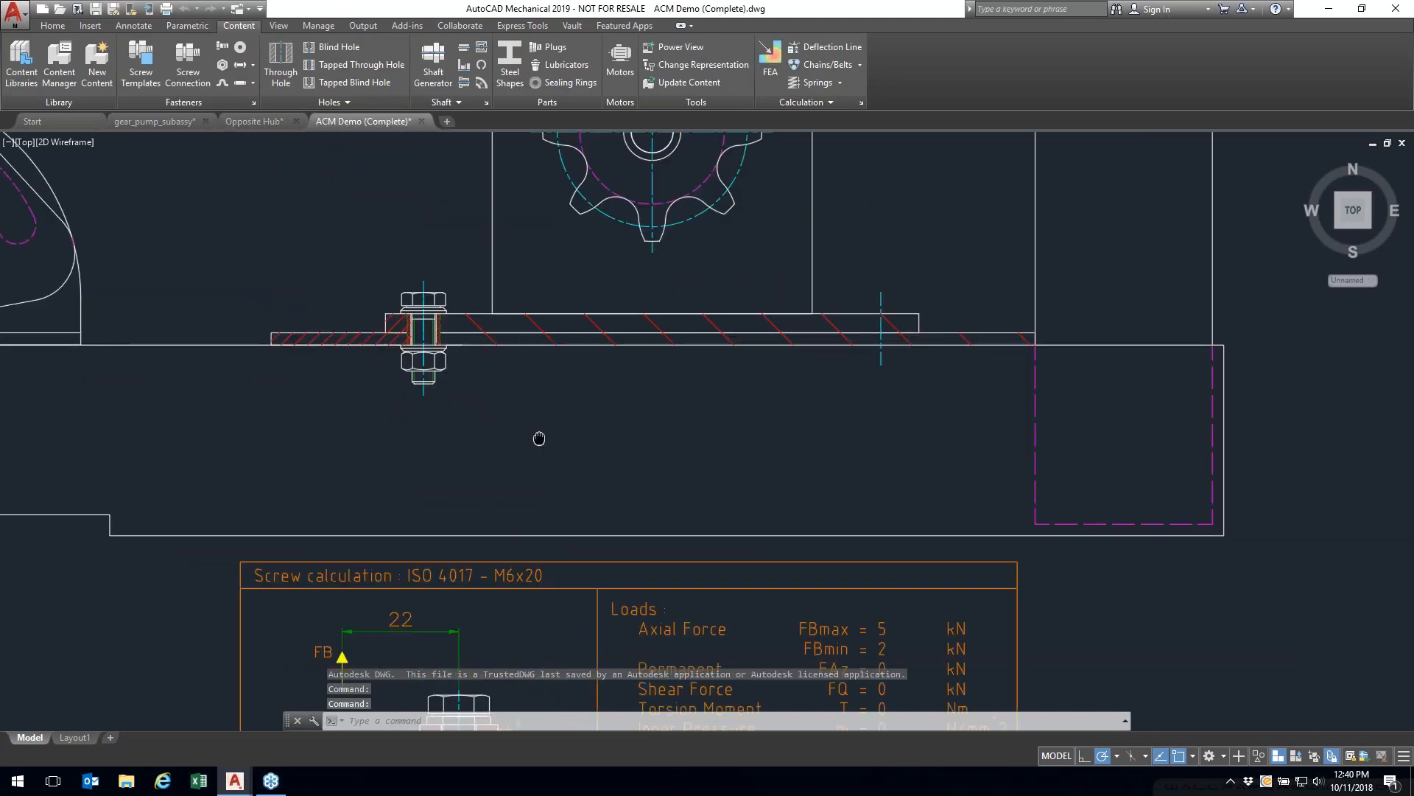
pyautogui.scroll(-4, 641, 403)
pyautogui.scroll(4, 638, 490)
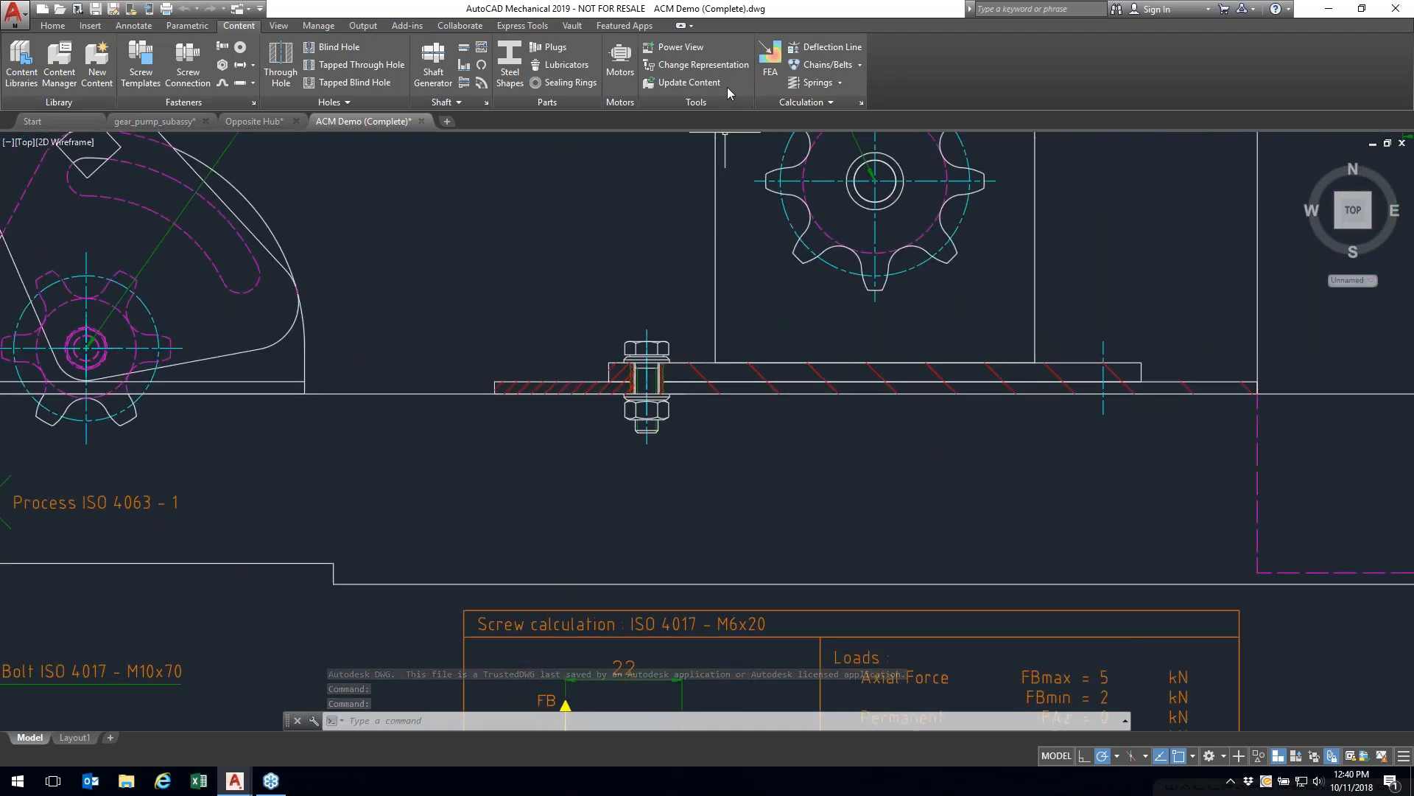
pyautogui.click(816, 100)
pyautogui.click(781, 137)
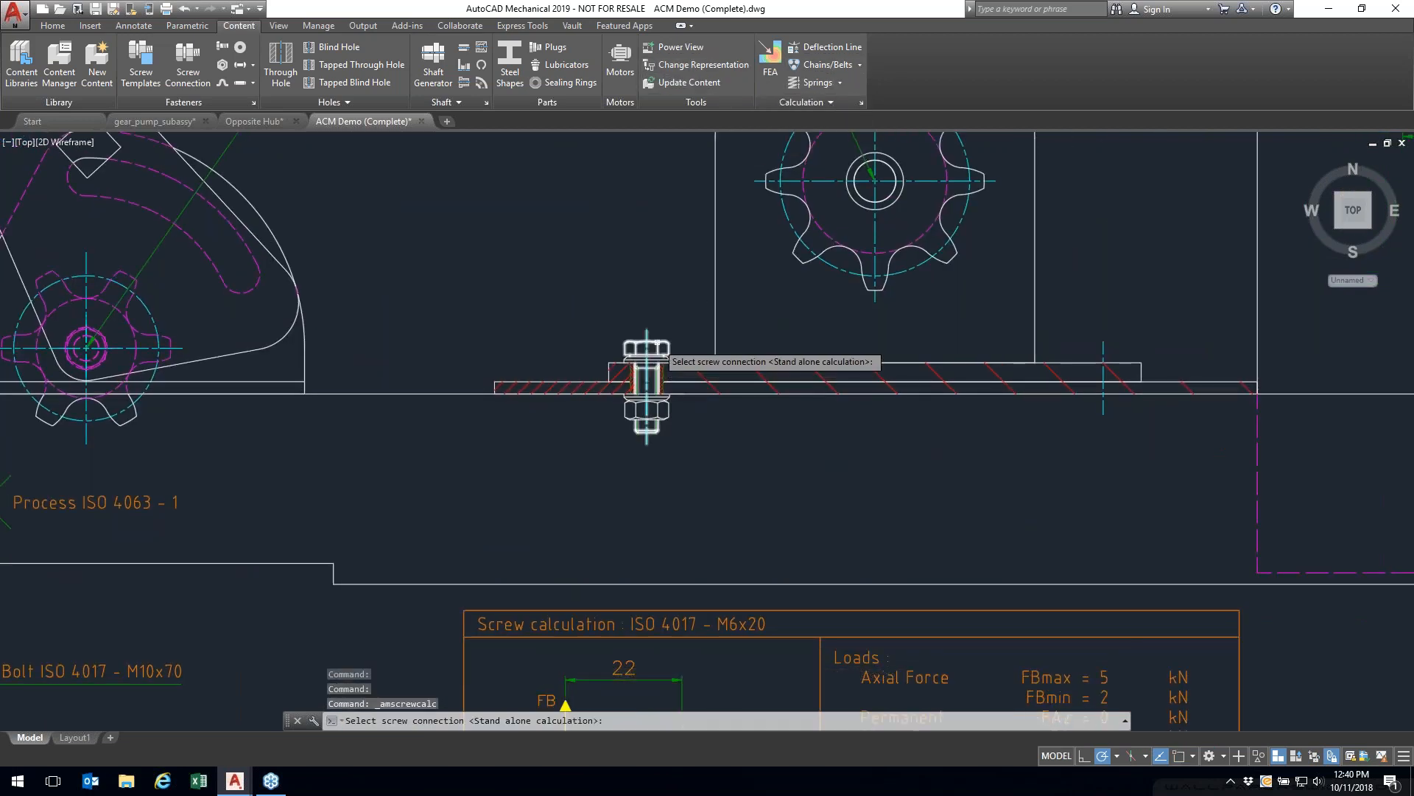
pyautogui.click(650, 351)
pyautogui.moveTo(641, 218)
pyautogui.mouseDown()
pyautogui.moveTo(285, 233)
pyautogui.moveTo(285, 194)
pyautogui.mouseUp()
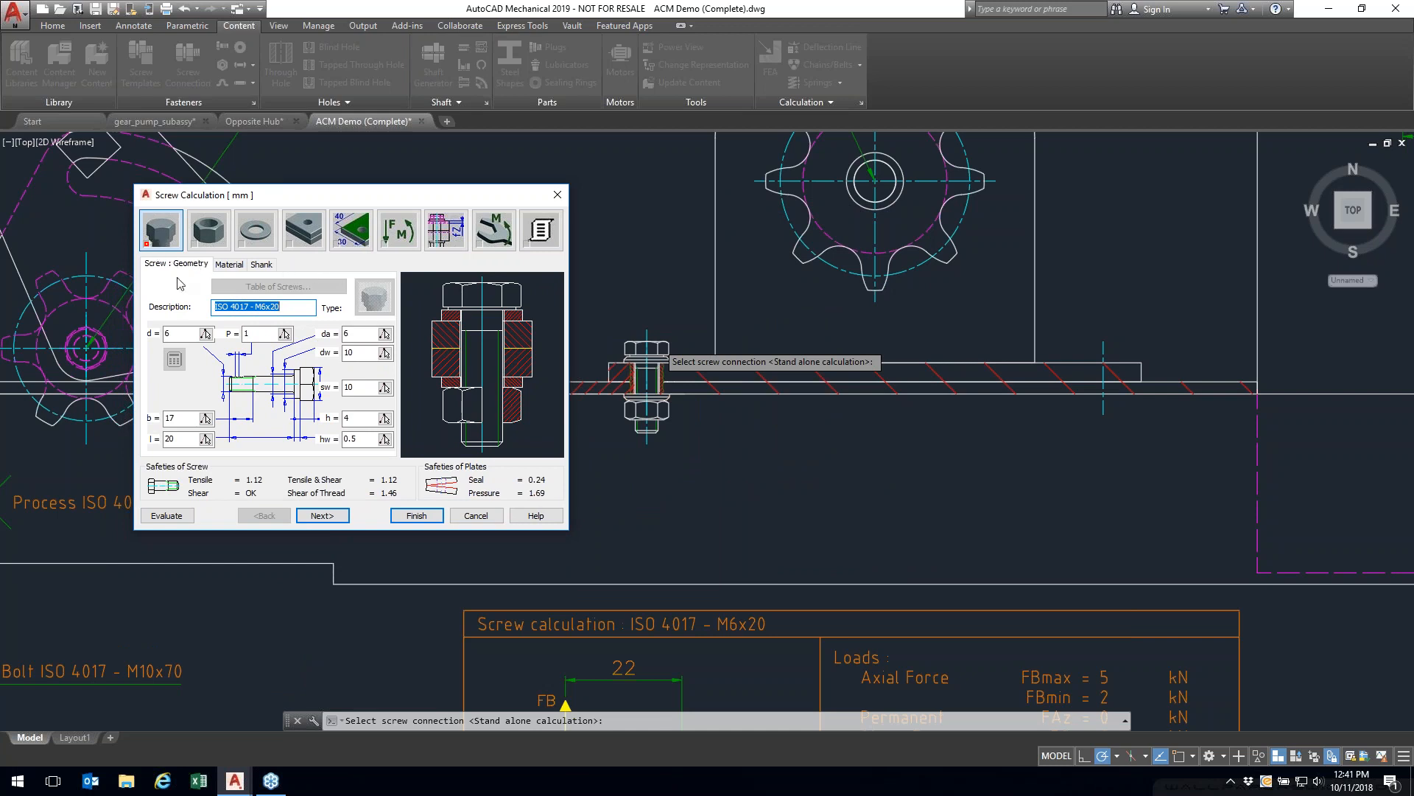
# Step: Review the nut, washer, plates, contact area, loads, settlement and tightening inputs of the screw calculation
pyautogui.click(200, 227)
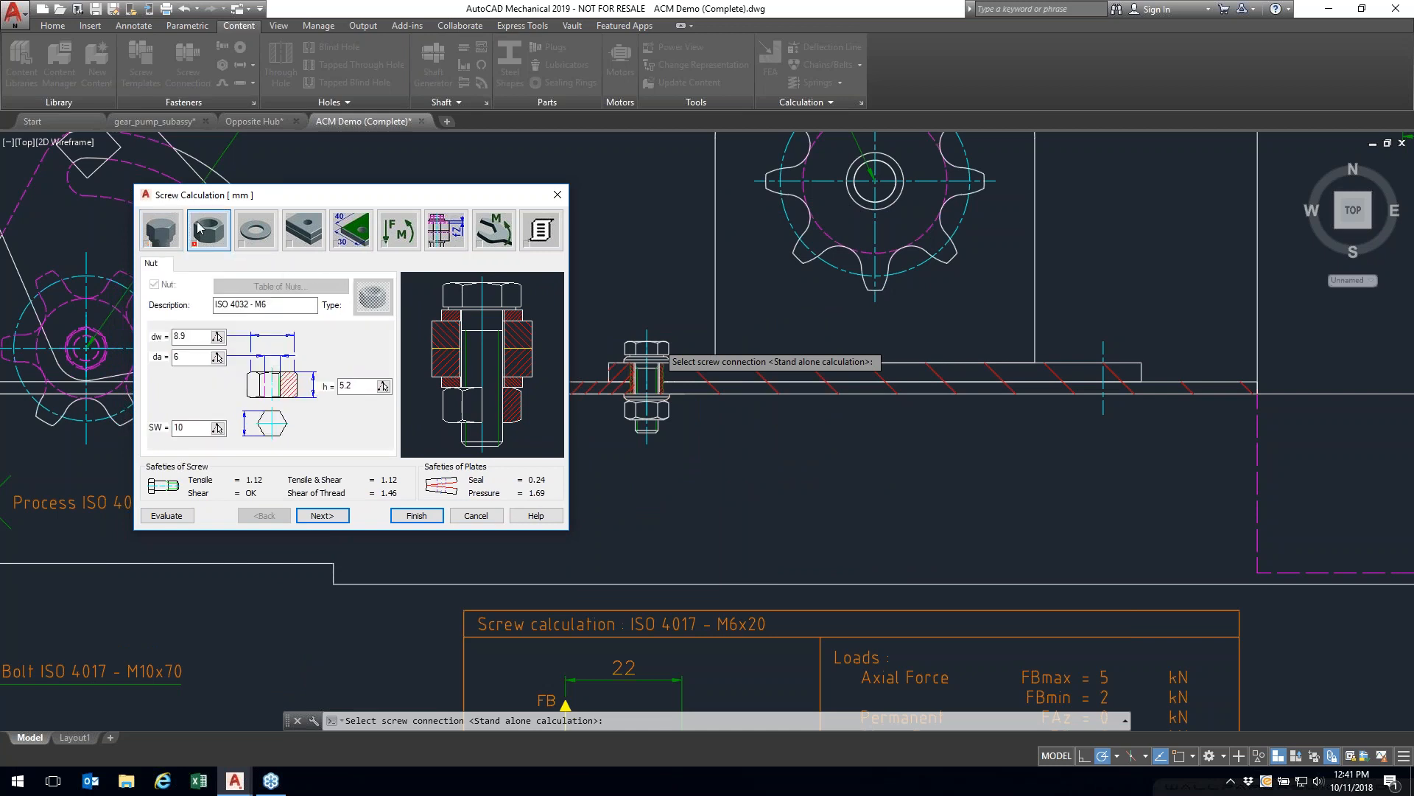
pyautogui.click(261, 230)
pyautogui.click(303, 229)
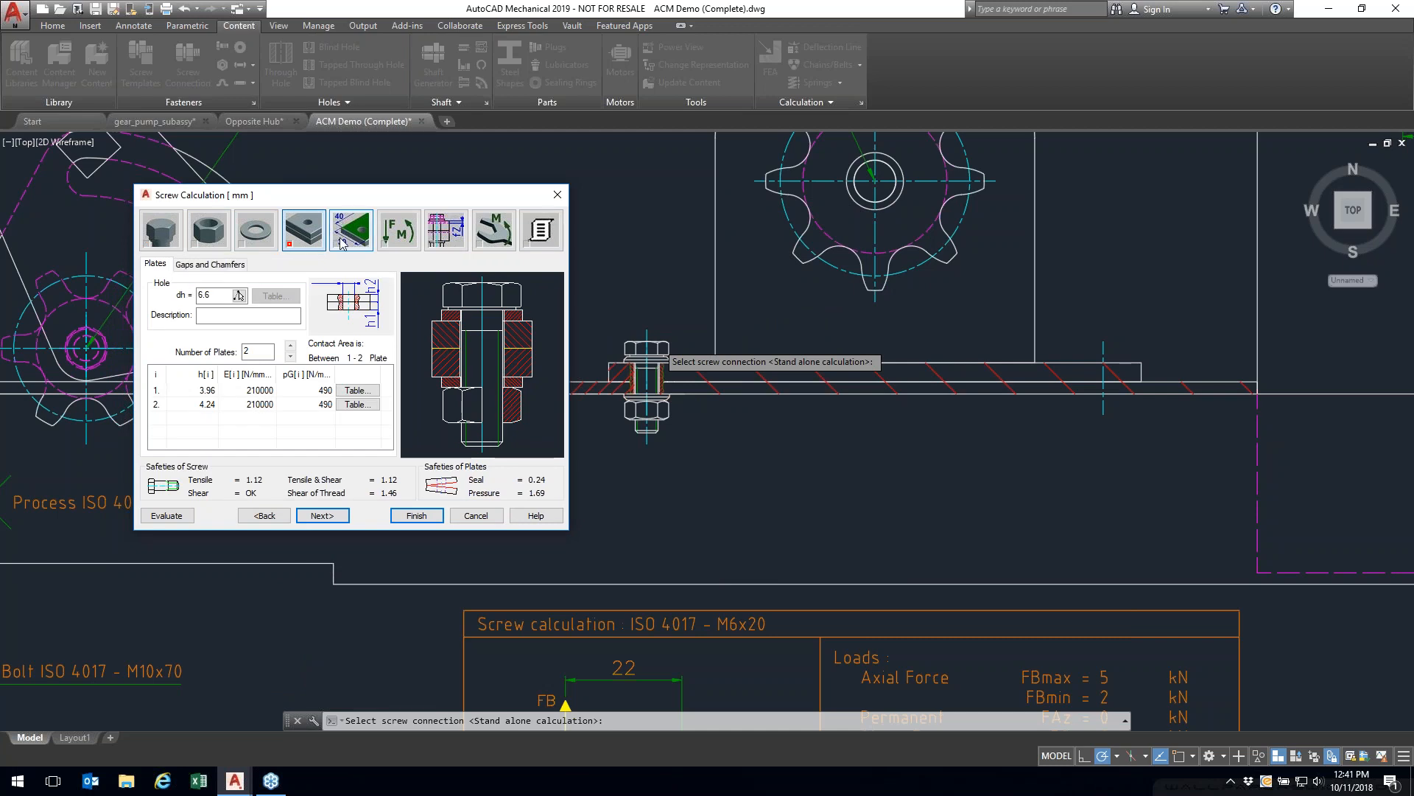
pyautogui.click(344, 244)
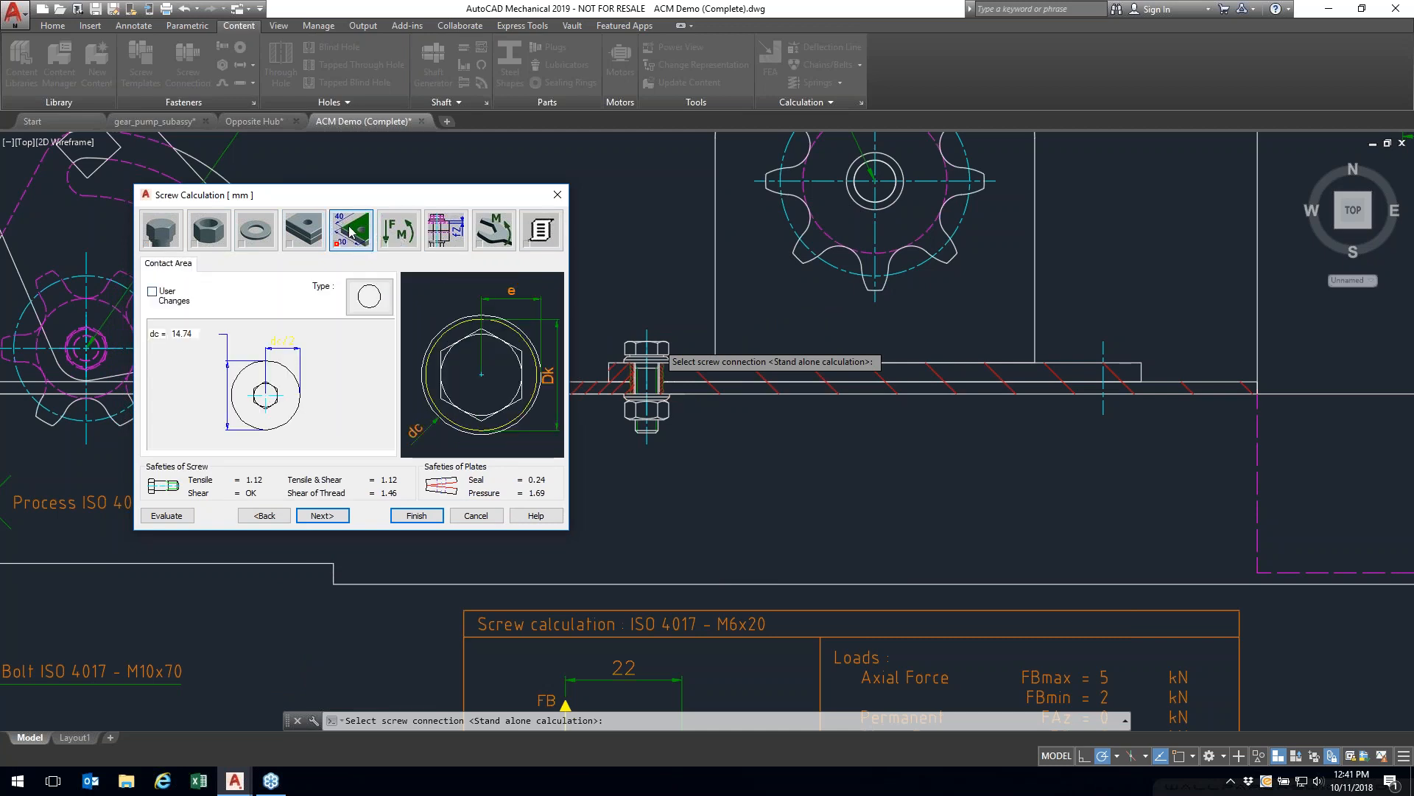
pyautogui.click(398, 232)
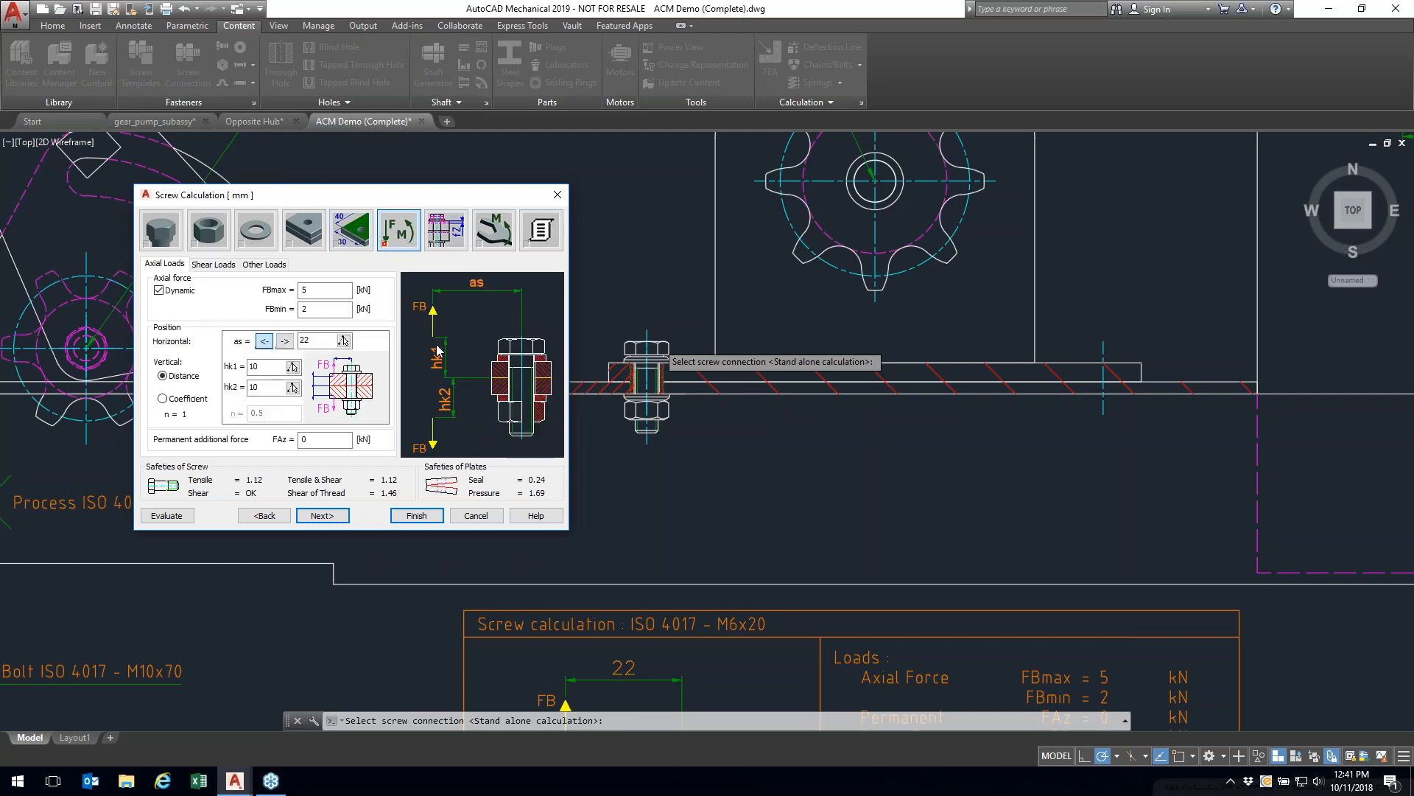
pyautogui.click(446, 230)
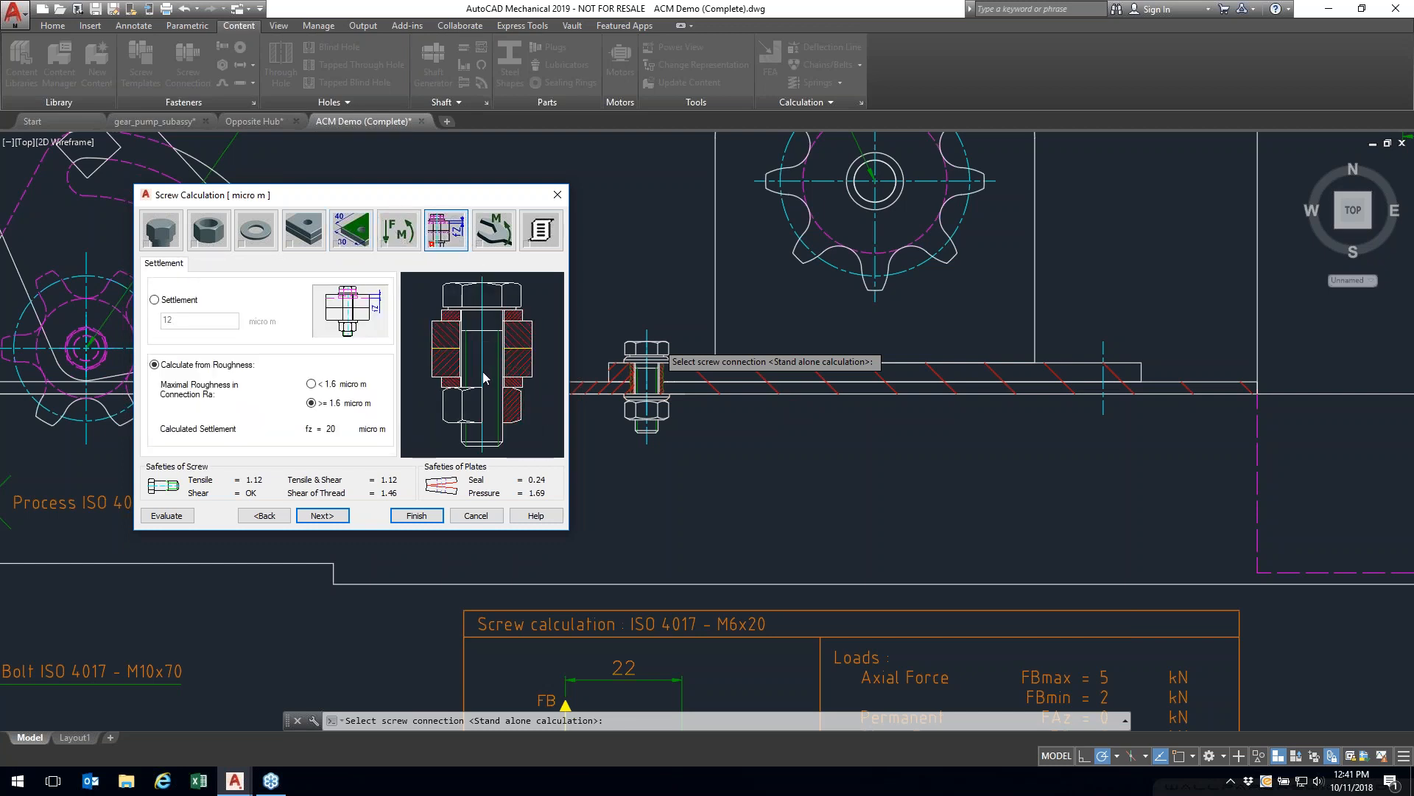
pyautogui.click(489, 234)
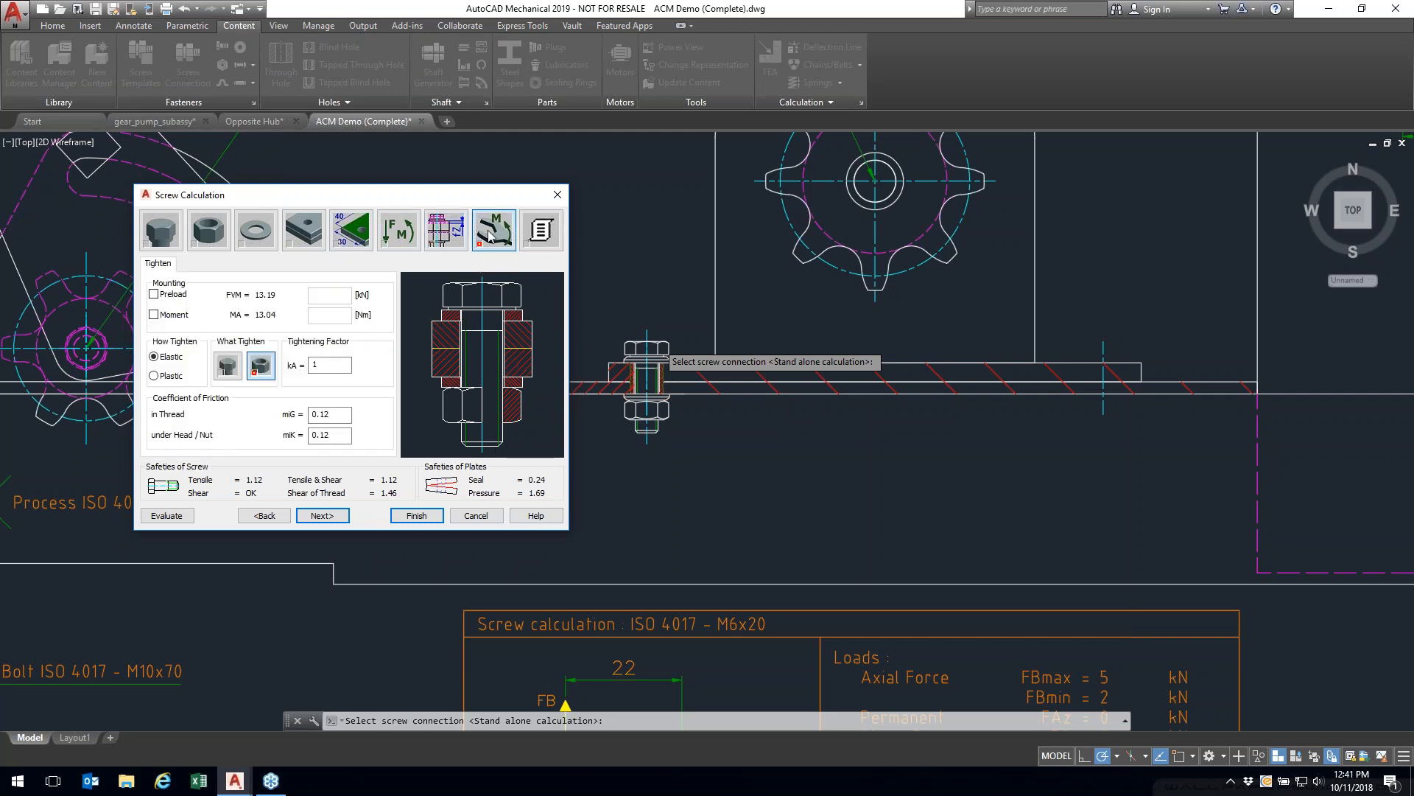
# Step: Examine the screw calculation's results for the screw, plates and thread, and other values, plus its text file options
pyautogui.click(324, 516)
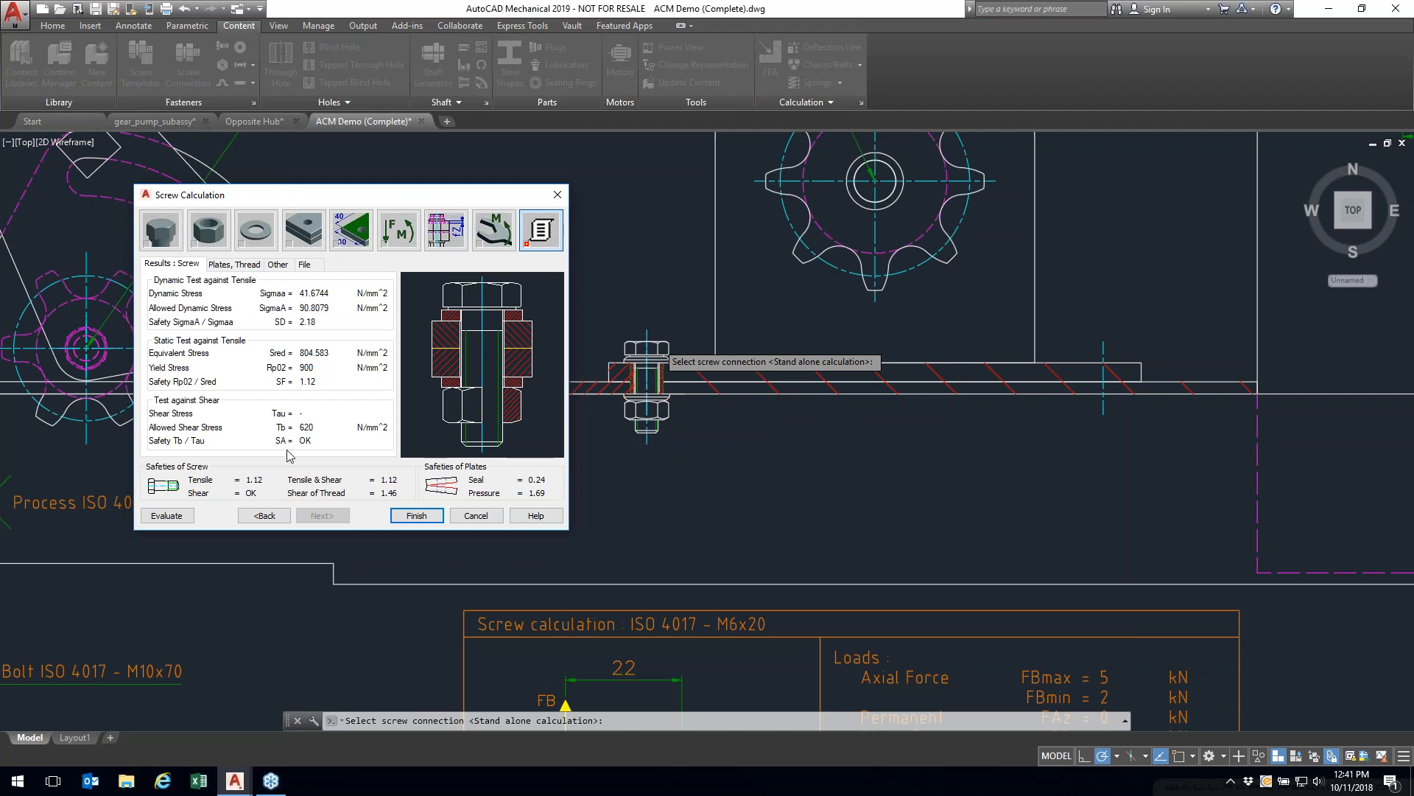
pyautogui.click(229, 265)
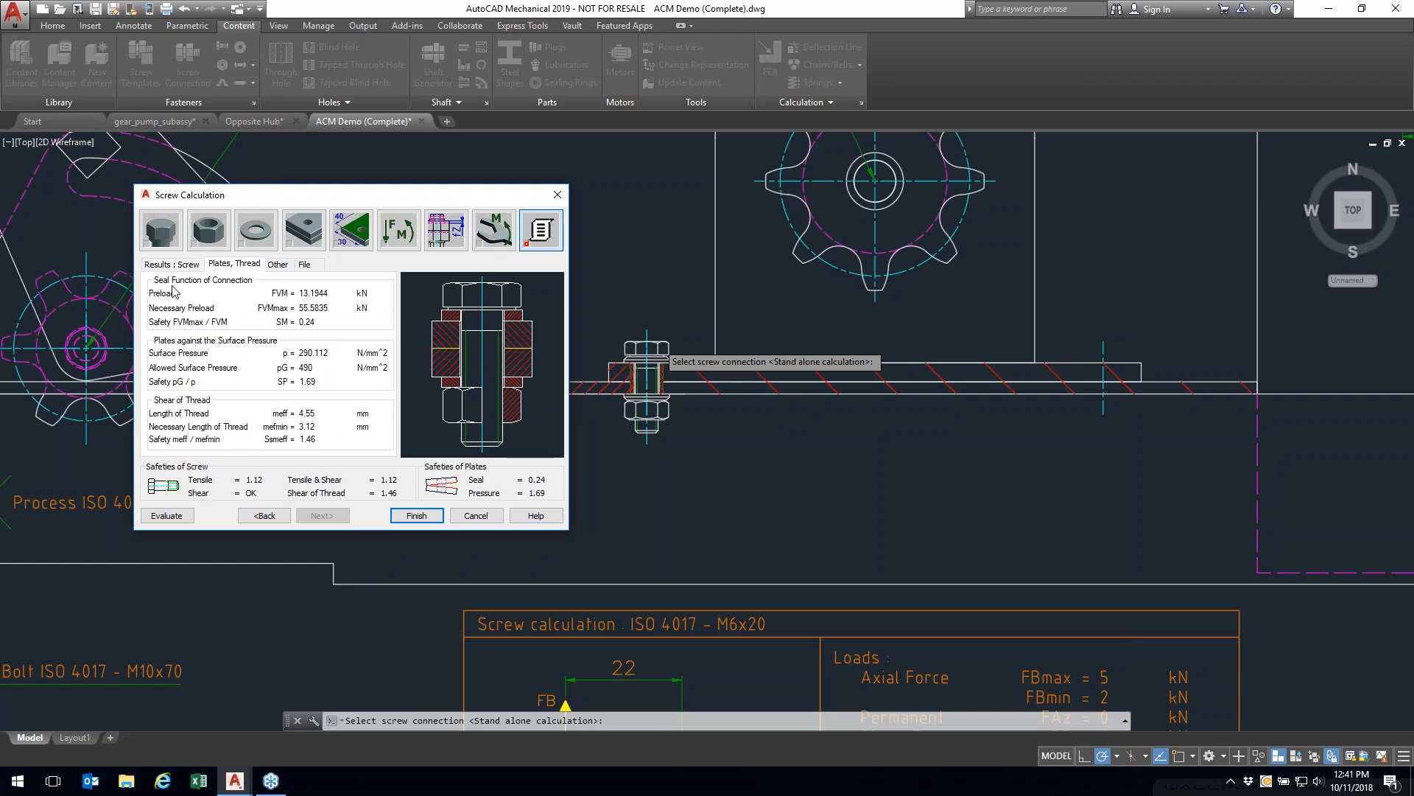
pyautogui.click(286, 267)
pyautogui.click(306, 267)
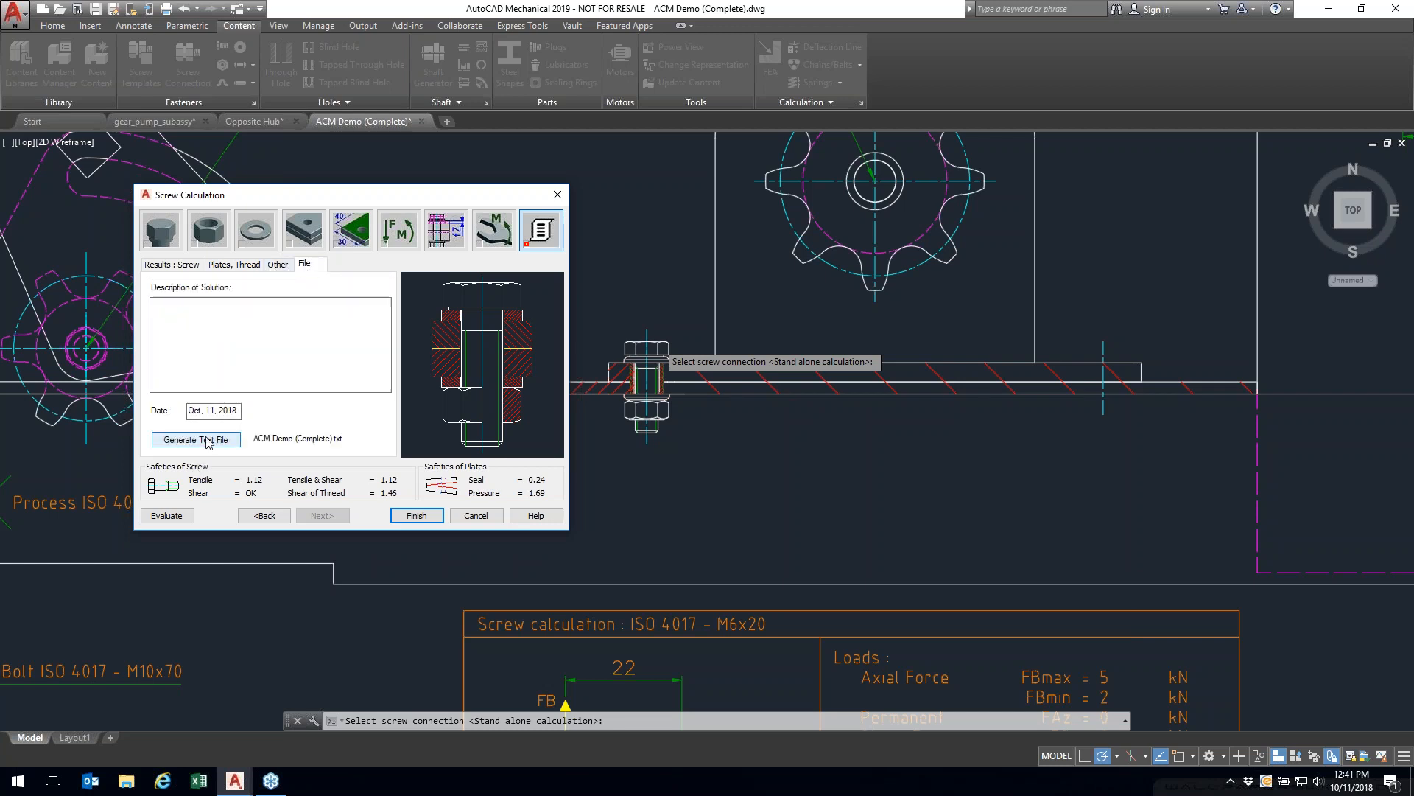
# Step: Finish the screw calculation and place its result block in the empty area to the right of the lower view
pyautogui.click(417, 516)
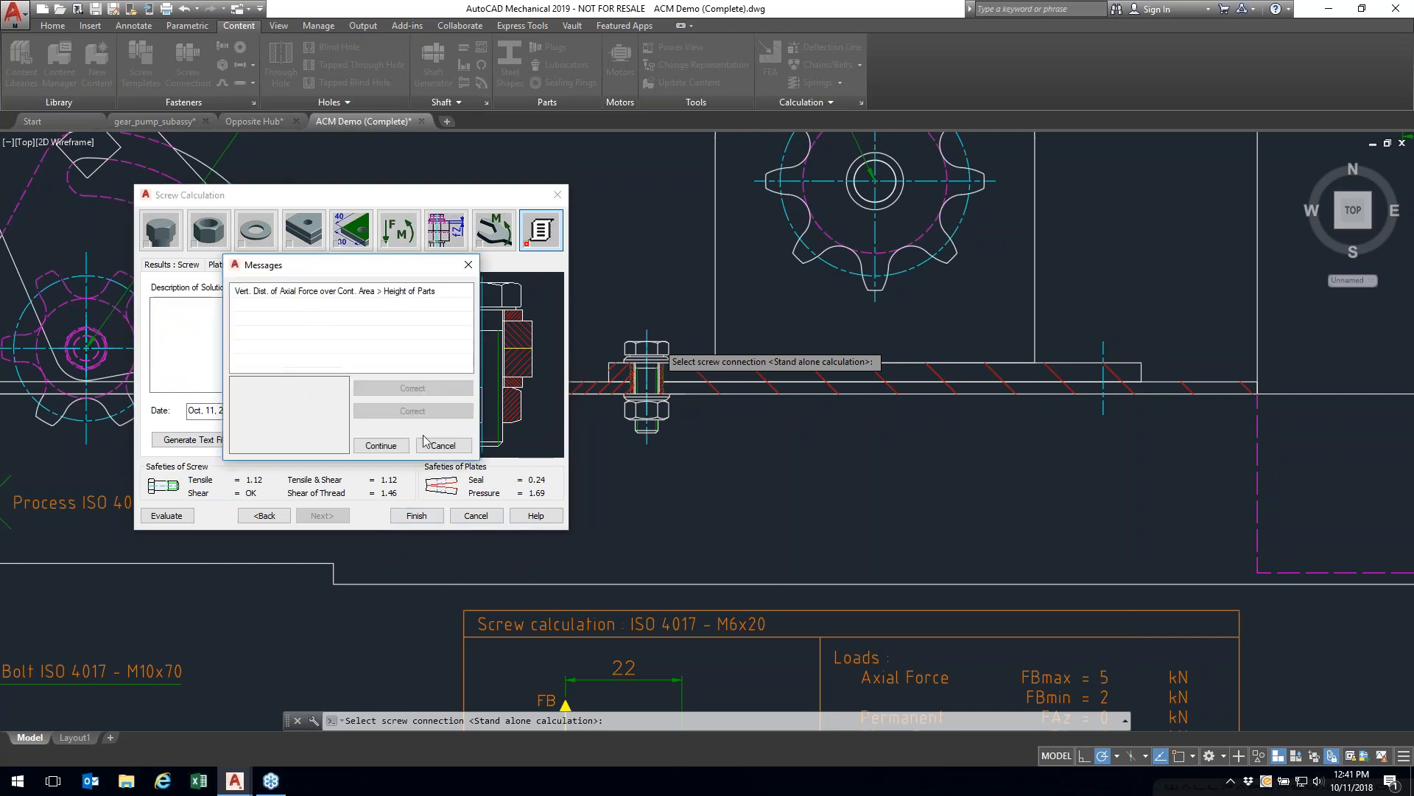
pyautogui.click(381, 445)
pyautogui.scroll(4, 613, 507)
pyautogui.click(613, 507)
pyautogui.scroll(-5, 613, 506)
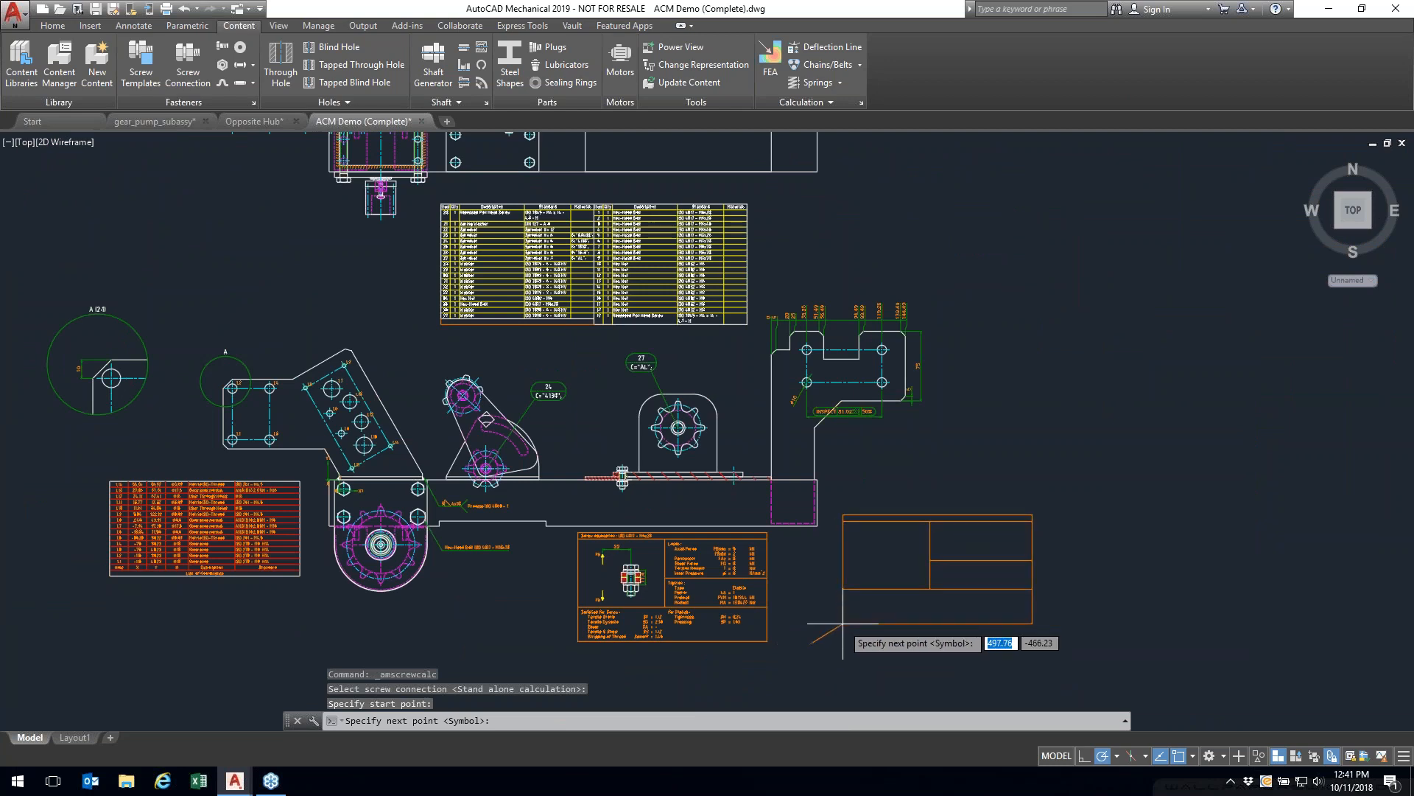
pyautogui.click(808, 645)
# Step: Move the screw calculation result block left so it sits directly beneath the calculated bolt connection
pyautogui.scroll(4, 816, 567)
pyautogui.moveTo(884, 580); pyautogui.dragTo(605, 491, button='middle')
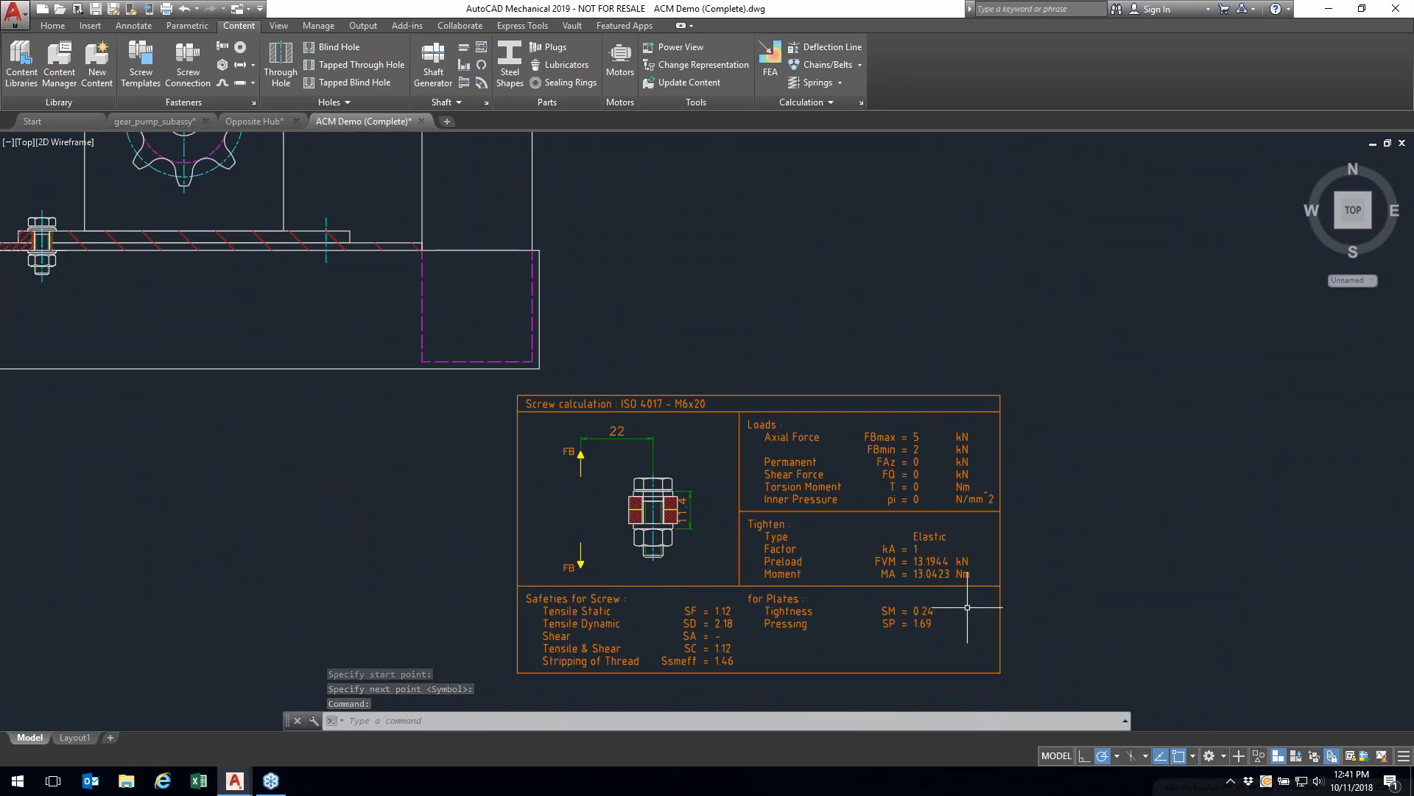
pyautogui.click(713, 396)
pyautogui.write('m')
pyautogui.press('Return')
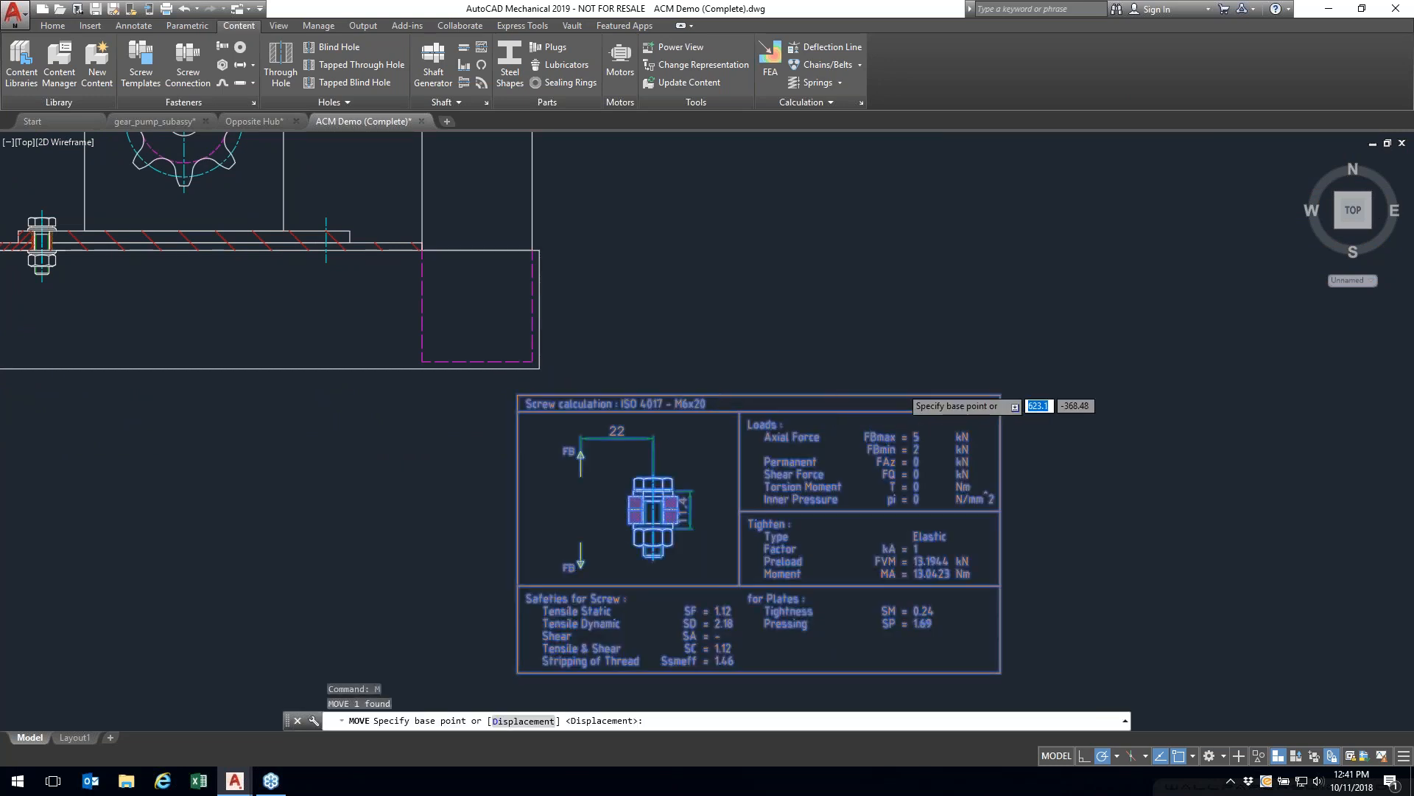
pyautogui.click(901, 385)
pyautogui.click(278, 386)
pyautogui.moveTo(321, 391)
pyautogui.mouseDown(button='middle')
pyautogui.moveTo(859, 413)
pyautogui.moveTo(903, 439)
pyautogui.mouseUp(button='middle')
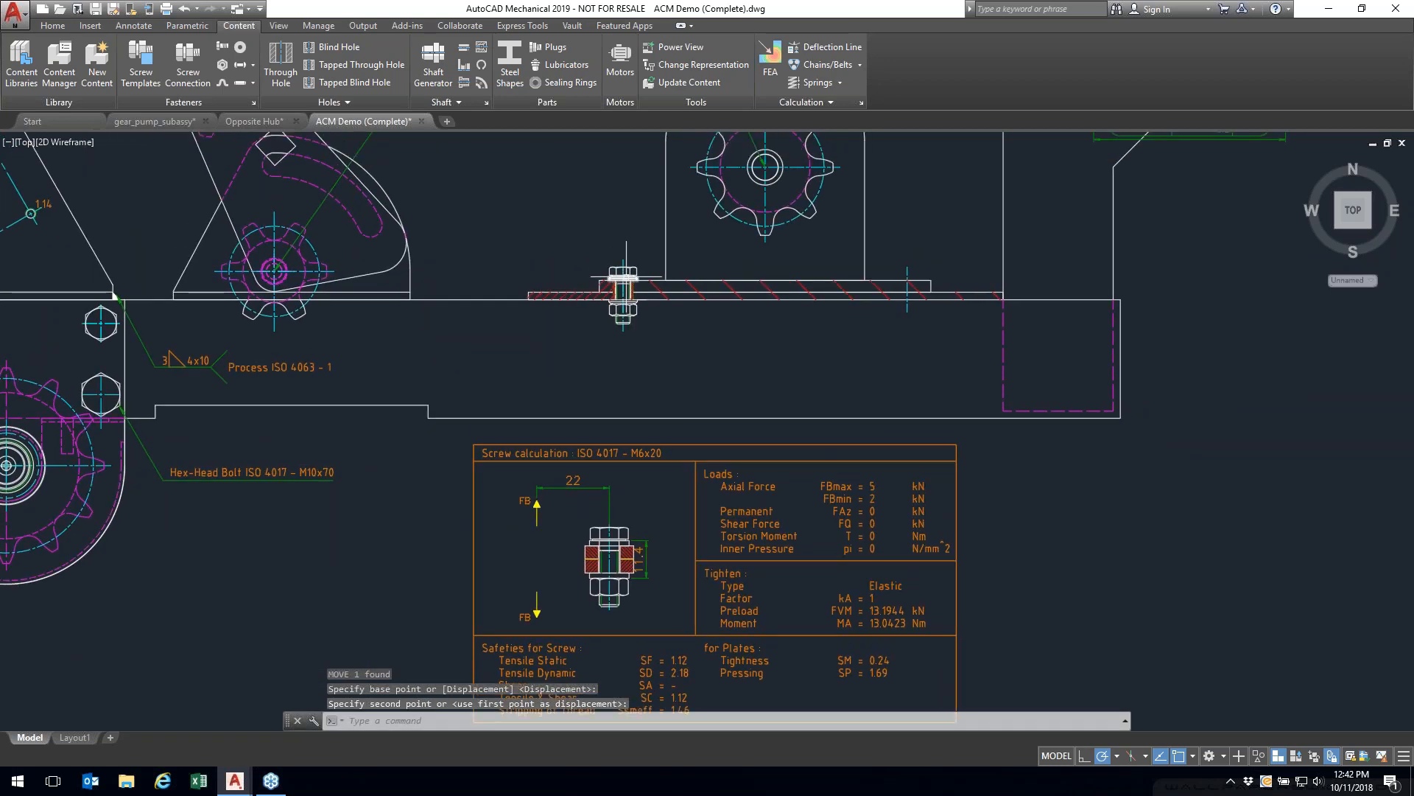
pyautogui.moveTo(629, 264)
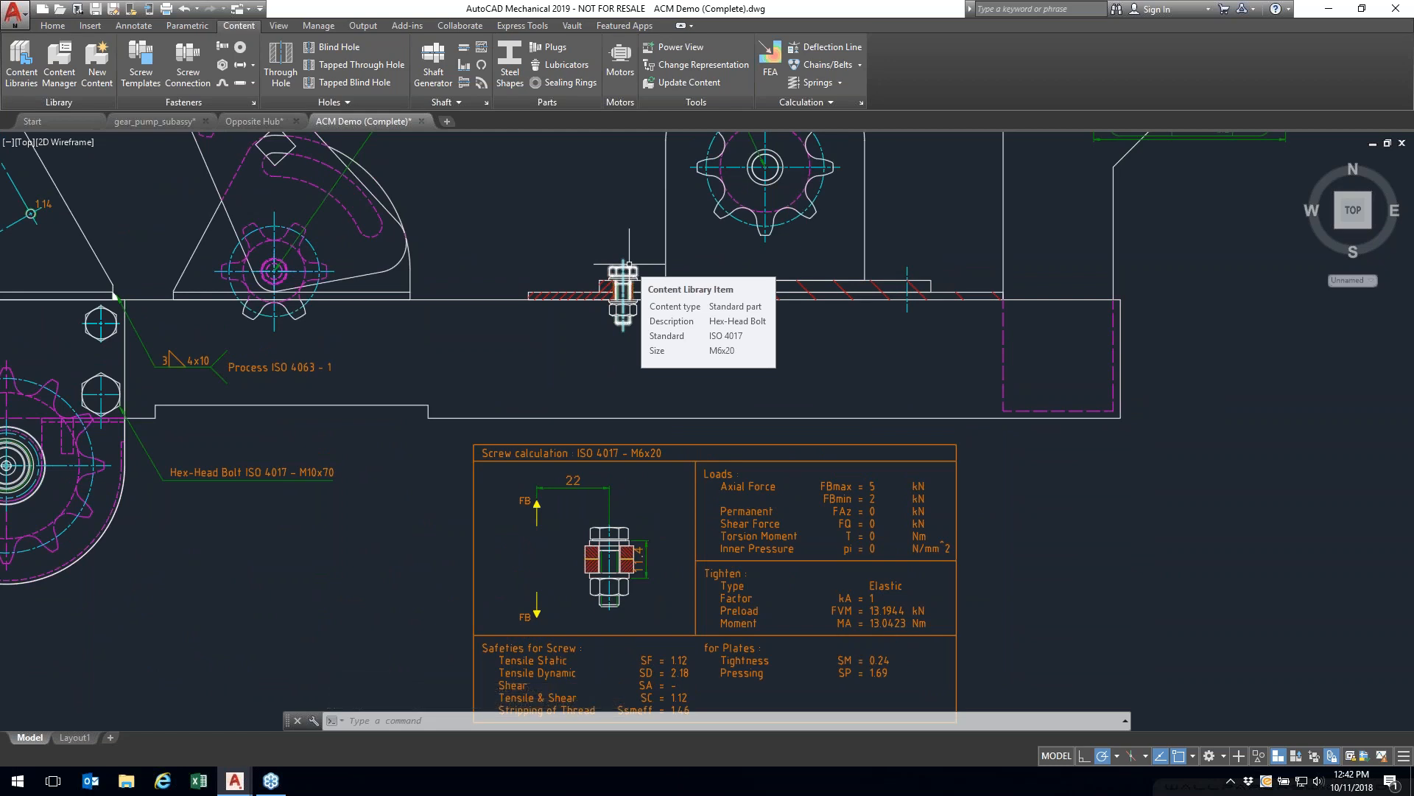
pyautogui.moveTo(623, 381); pyautogui.dragTo(865, 355, button='middle')
pyautogui.moveTo(368, 214)
pyautogui.mouseDown(button='middle')
pyautogui.moveTo(967, 237)
pyautogui.moveTo(961, 428)
pyautogui.moveTo(1213, 666)
pyautogui.mouseUp(button='middle')
pyautogui.moveTo(726, 414); pyautogui.dragTo(764, 375, button='middle')
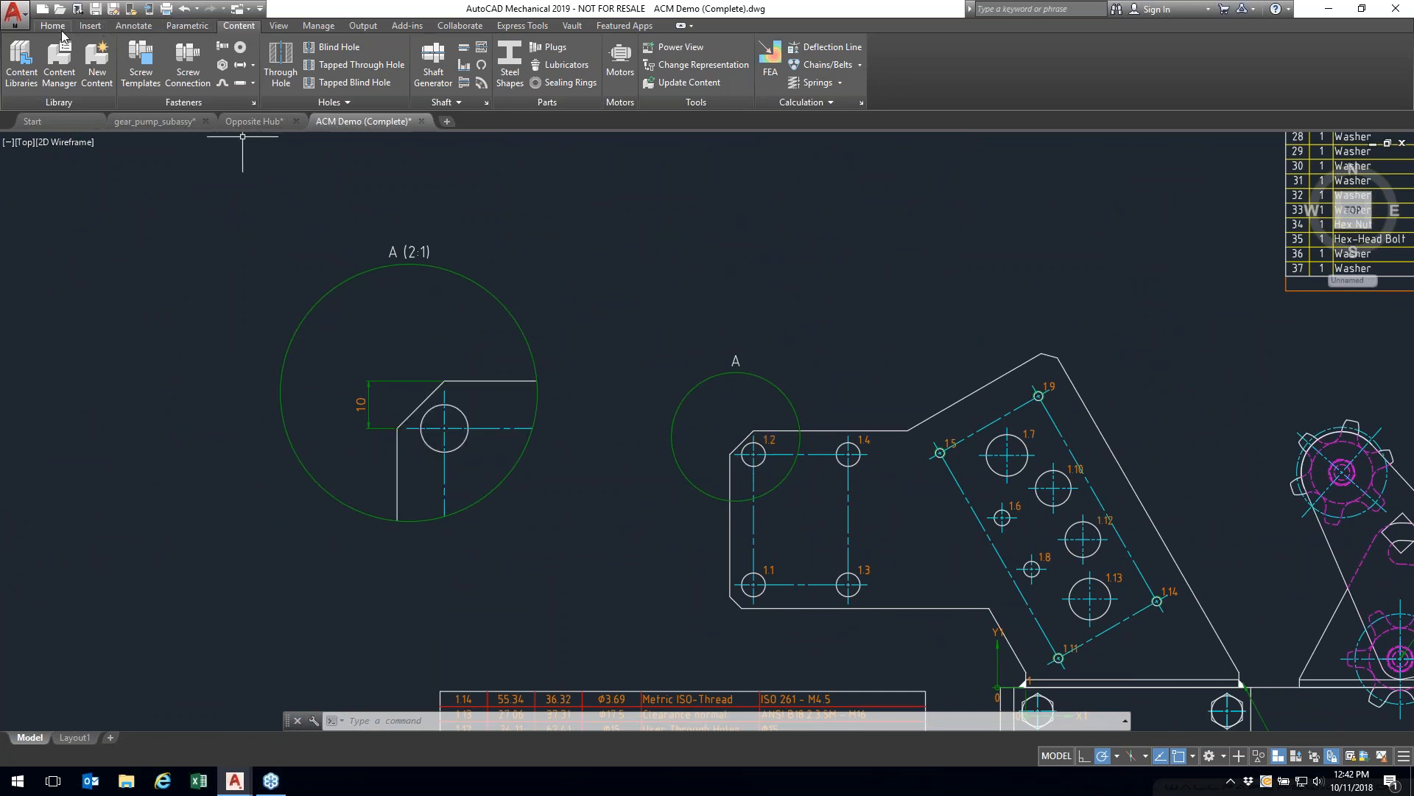
pyautogui.click(62, 31)
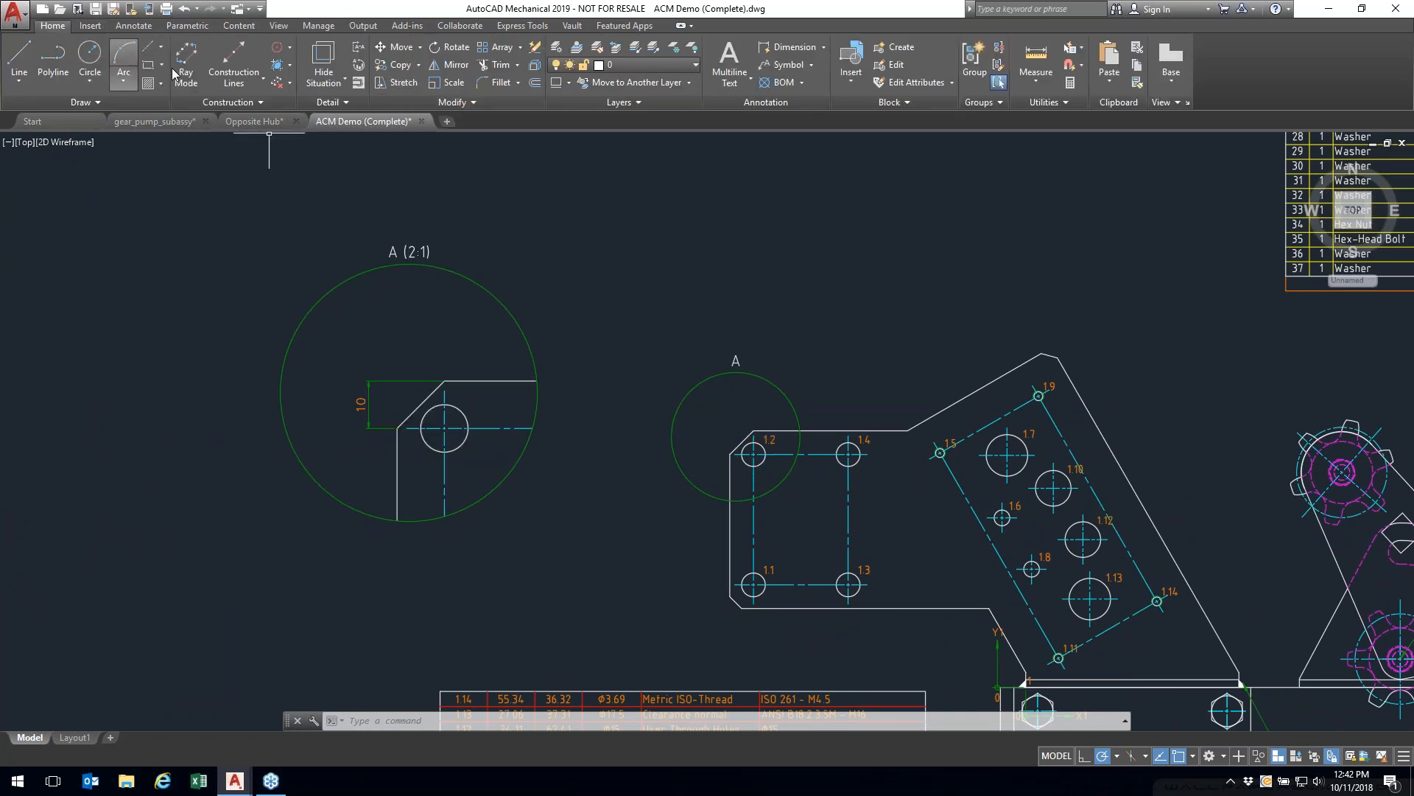
pyautogui.click(359, 70)
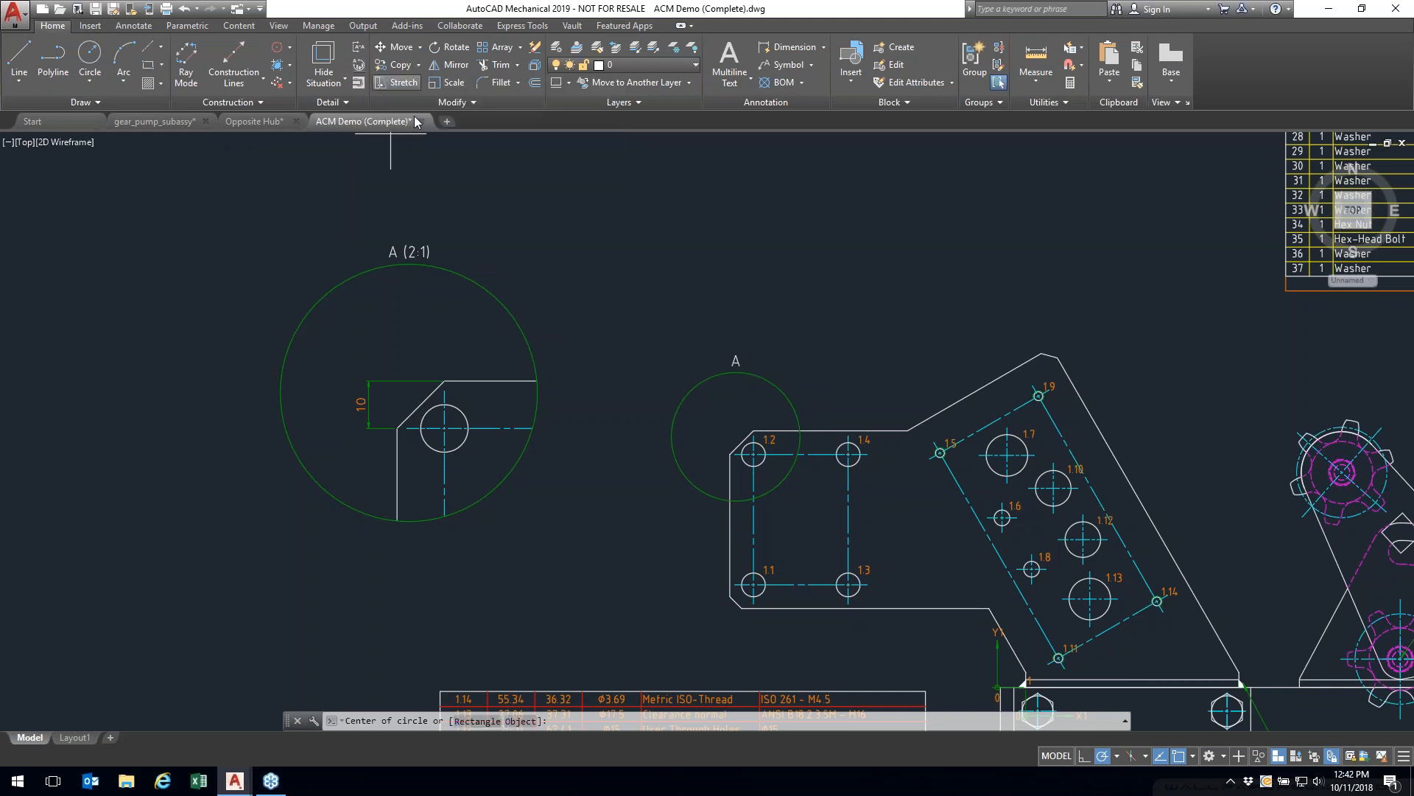
pyautogui.moveTo(1168, 316)
pyautogui.mouseDown(button='middle')
pyautogui.moveTo(1130, 335)
pyautogui.moveTo(868, 328)
pyautogui.moveTo(594, 287)
pyautogui.mouseUp(button='middle')
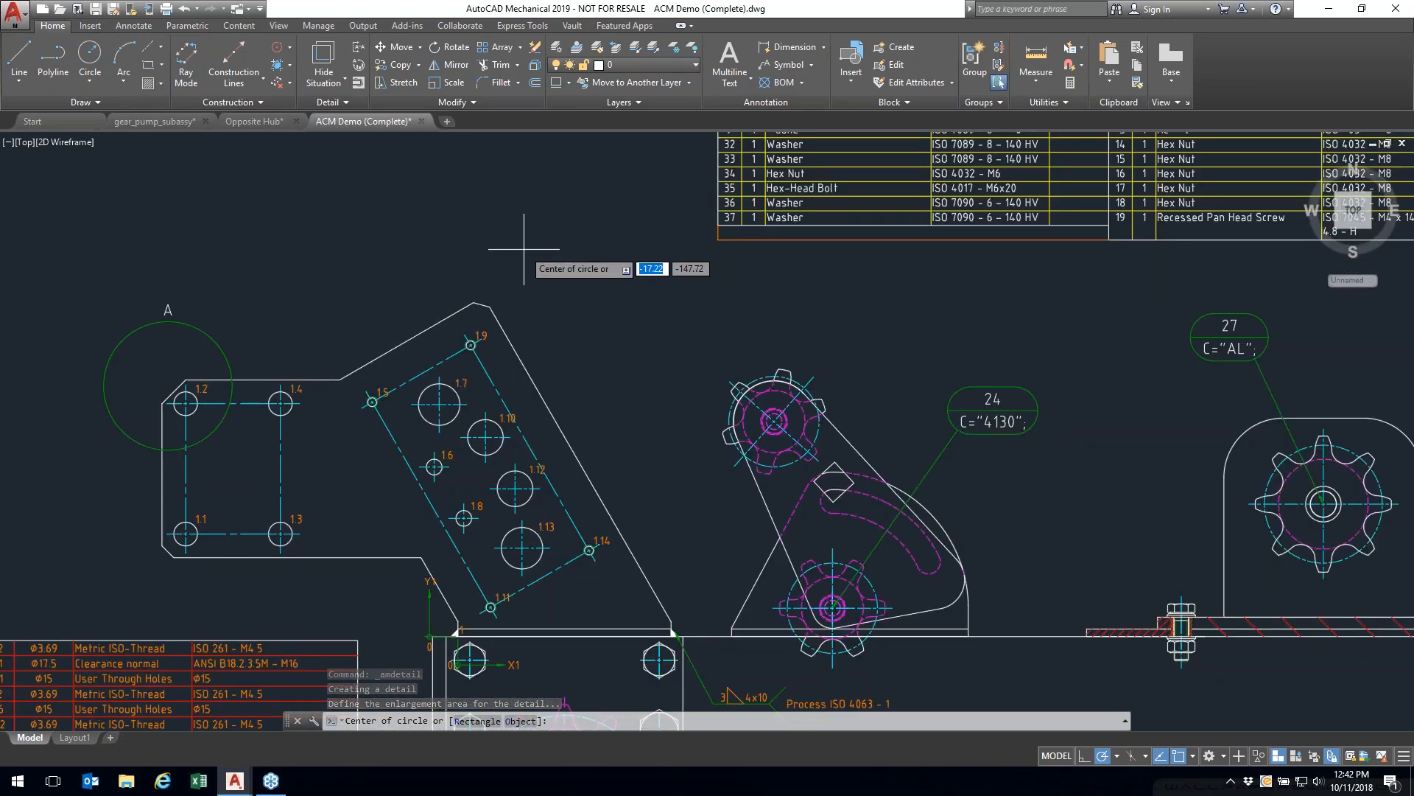
pyautogui.press('Escape')
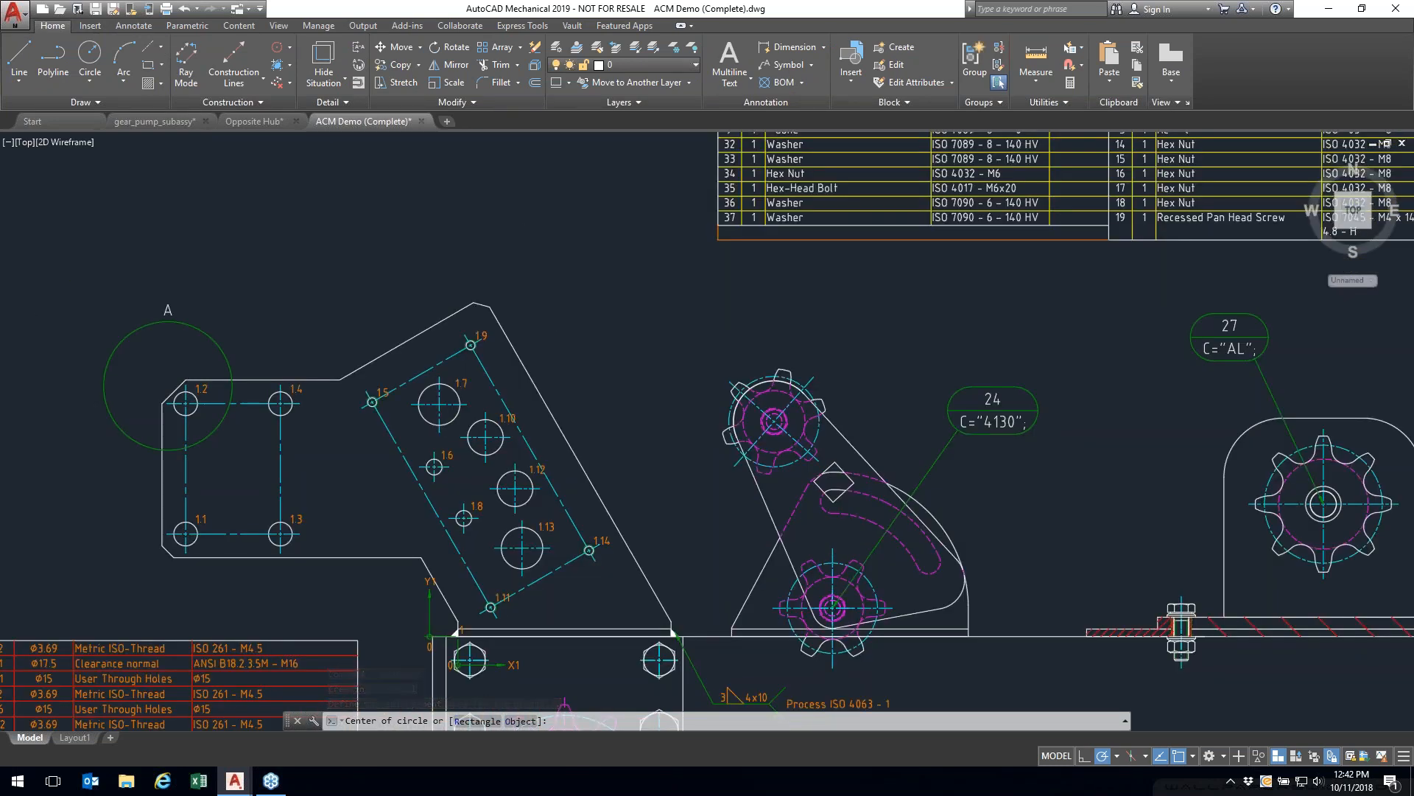
# Step: Draw a circle centred on the lower right corner of the bolted plate, large enough to enclose the nearby hex bolt
pyautogui.scroll(2, 788, 300)
pyautogui.scroll(-2, 944, 297)
pyautogui.scroll(-1, 944, 297)
pyautogui.moveTo(1037, 273)
pyautogui.mouseDown(button='middle')
pyautogui.moveTo(613, 297)
pyautogui.moveTo(327, 244)
pyautogui.mouseUp(button='middle')
pyautogui.moveTo(832, 246)
pyautogui.mouseDown(button='middle')
pyautogui.moveTo(403, 218)
pyautogui.moveTo(189, 221)
pyautogui.moveTo(329, 197)
pyautogui.mouseUp(button='middle')
pyautogui.moveTo(7, 475); pyautogui.dragTo(240, 457, button='middle')
pyautogui.moveTo(445, 491); pyautogui.dragTo(483, 451, button='middle')
pyautogui.scroll(1, 510, 392)
pyautogui.scroll(-1, 510, 392)
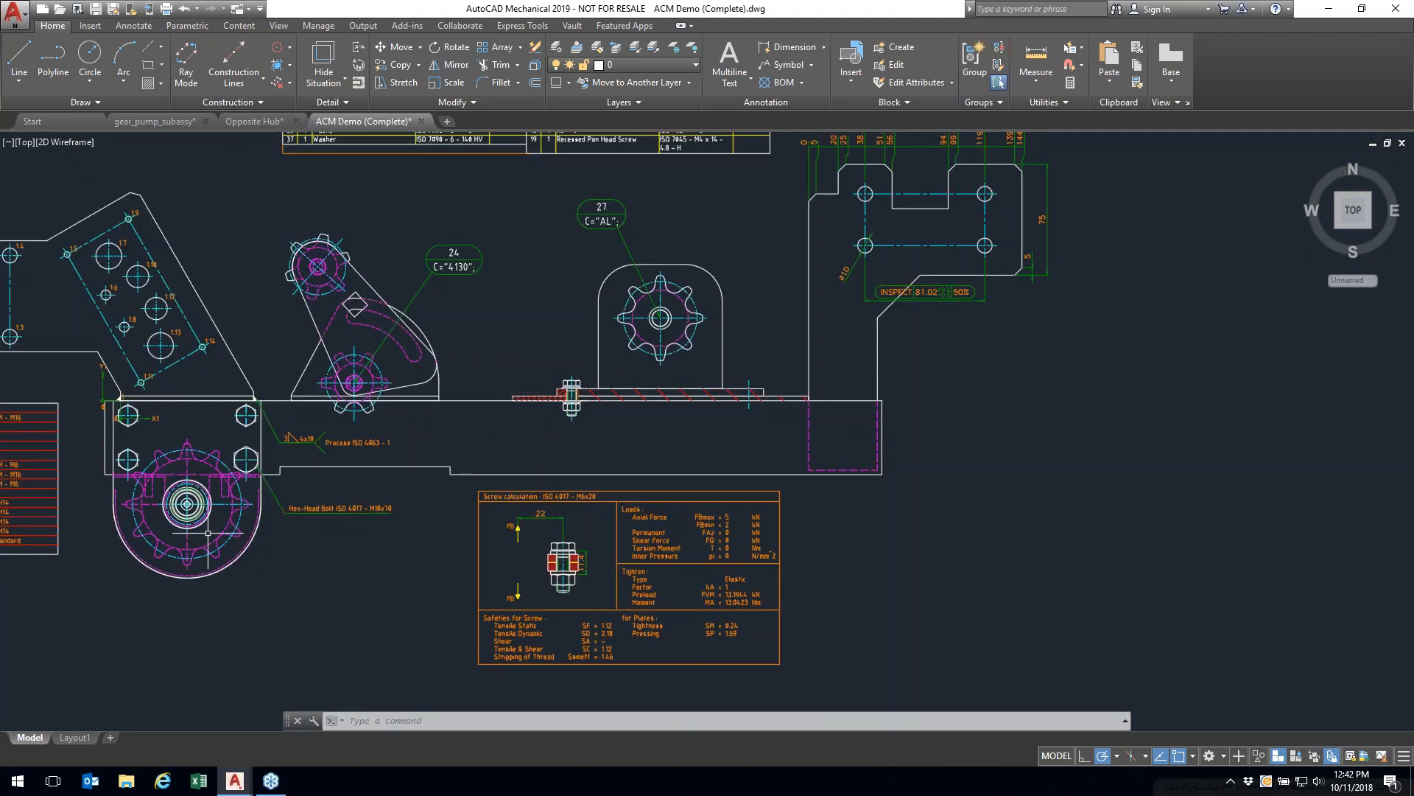
pyautogui.moveTo(320, 576); pyautogui.dragTo(344, 576, button='middle')
pyautogui.scroll(3, 344, 576)
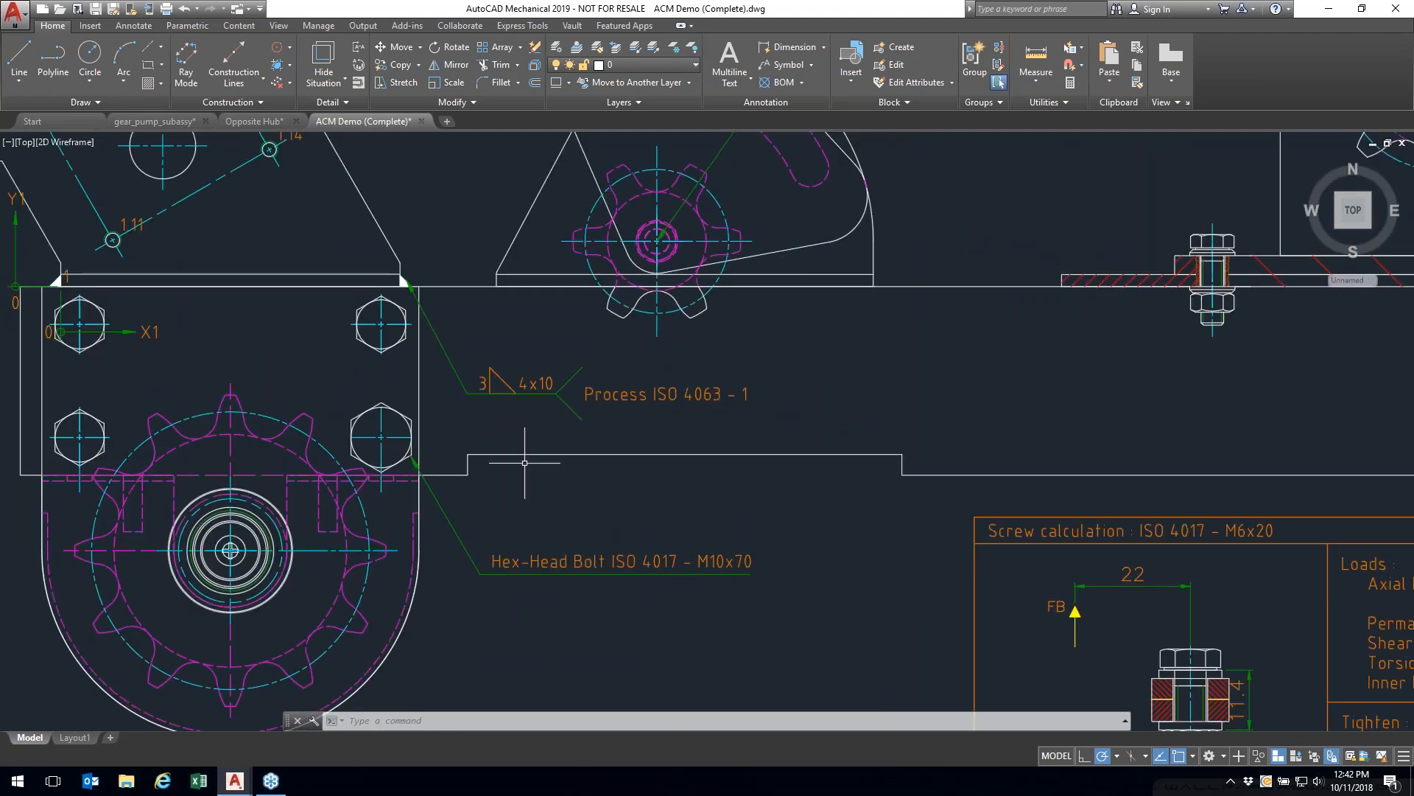
pyautogui.click(89, 53)
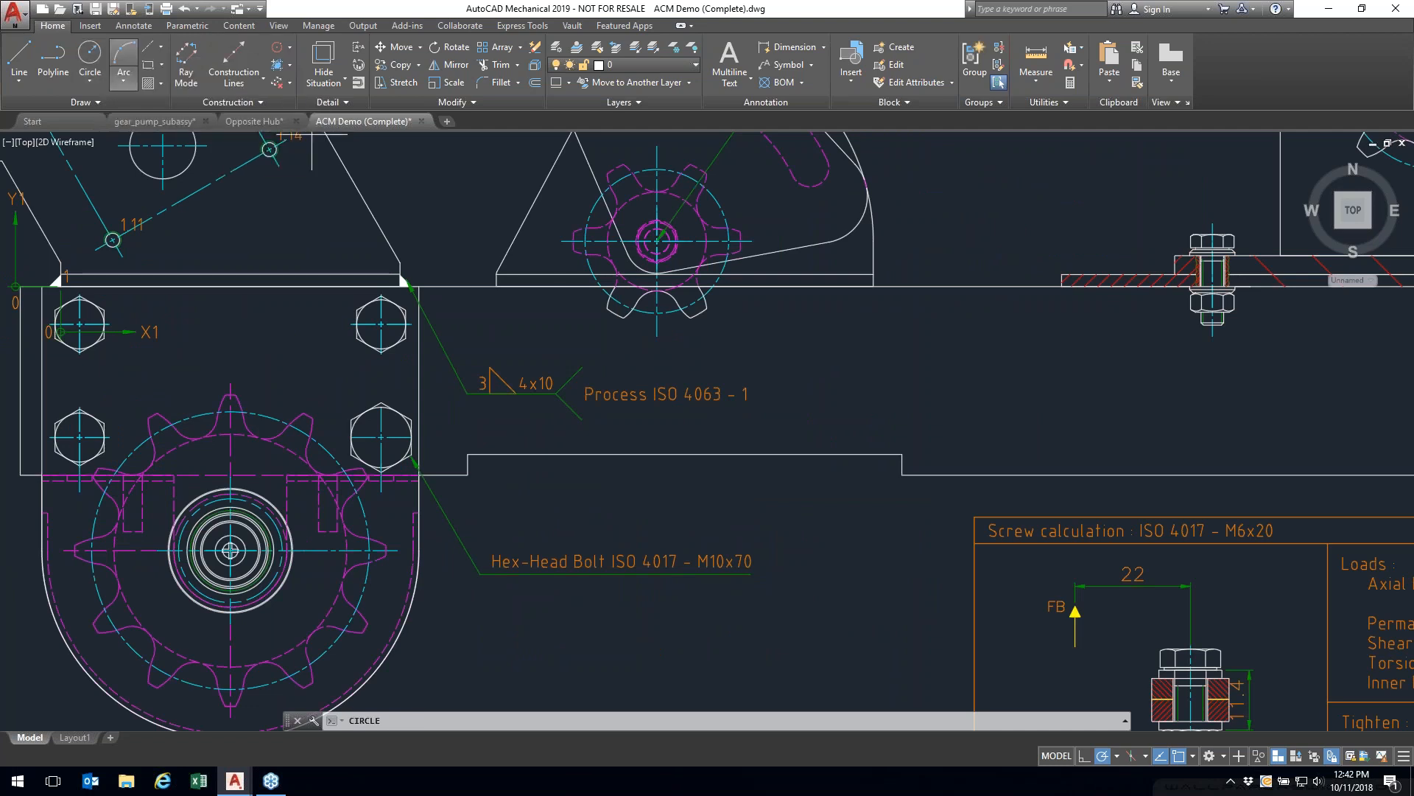
pyautogui.click(420, 476)
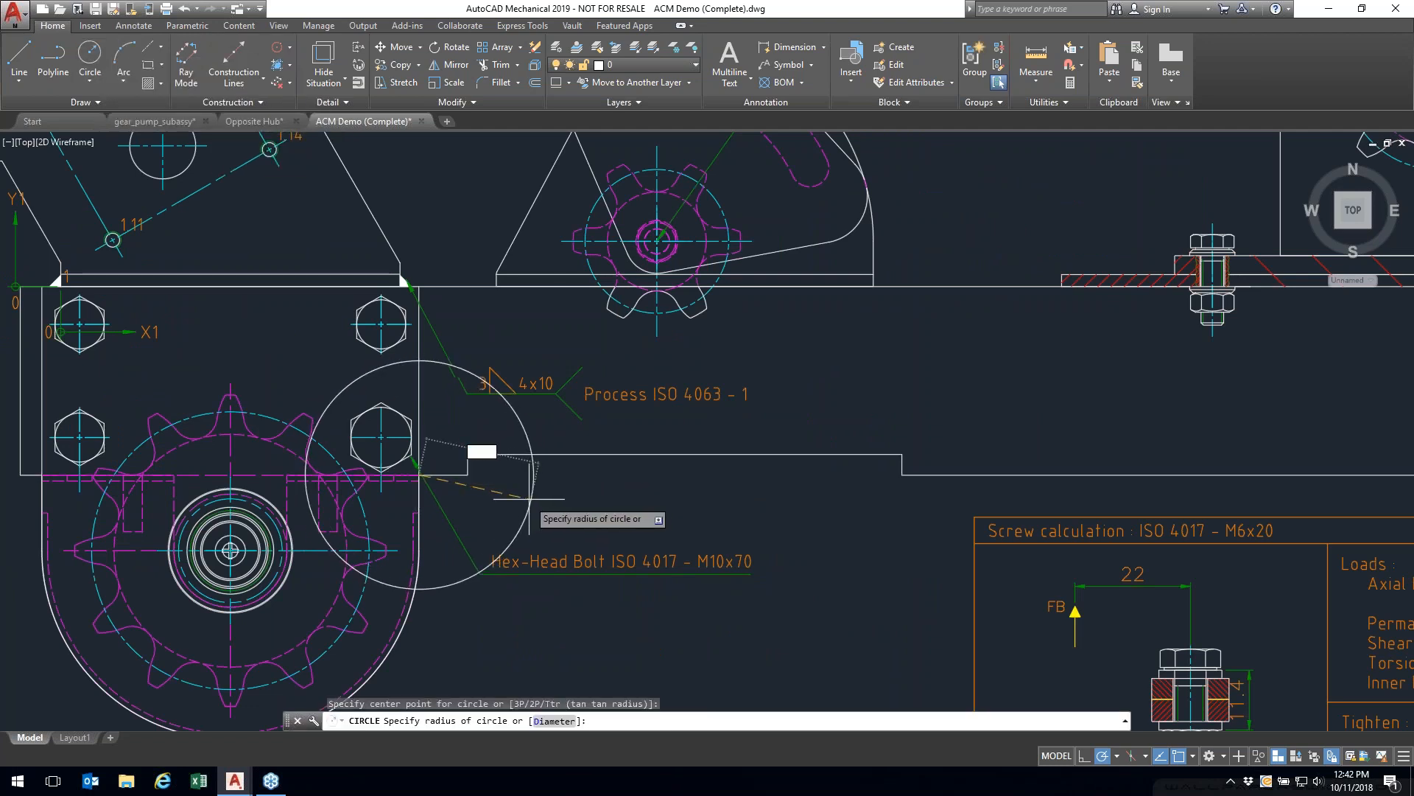
pyautogui.click(518, 495)
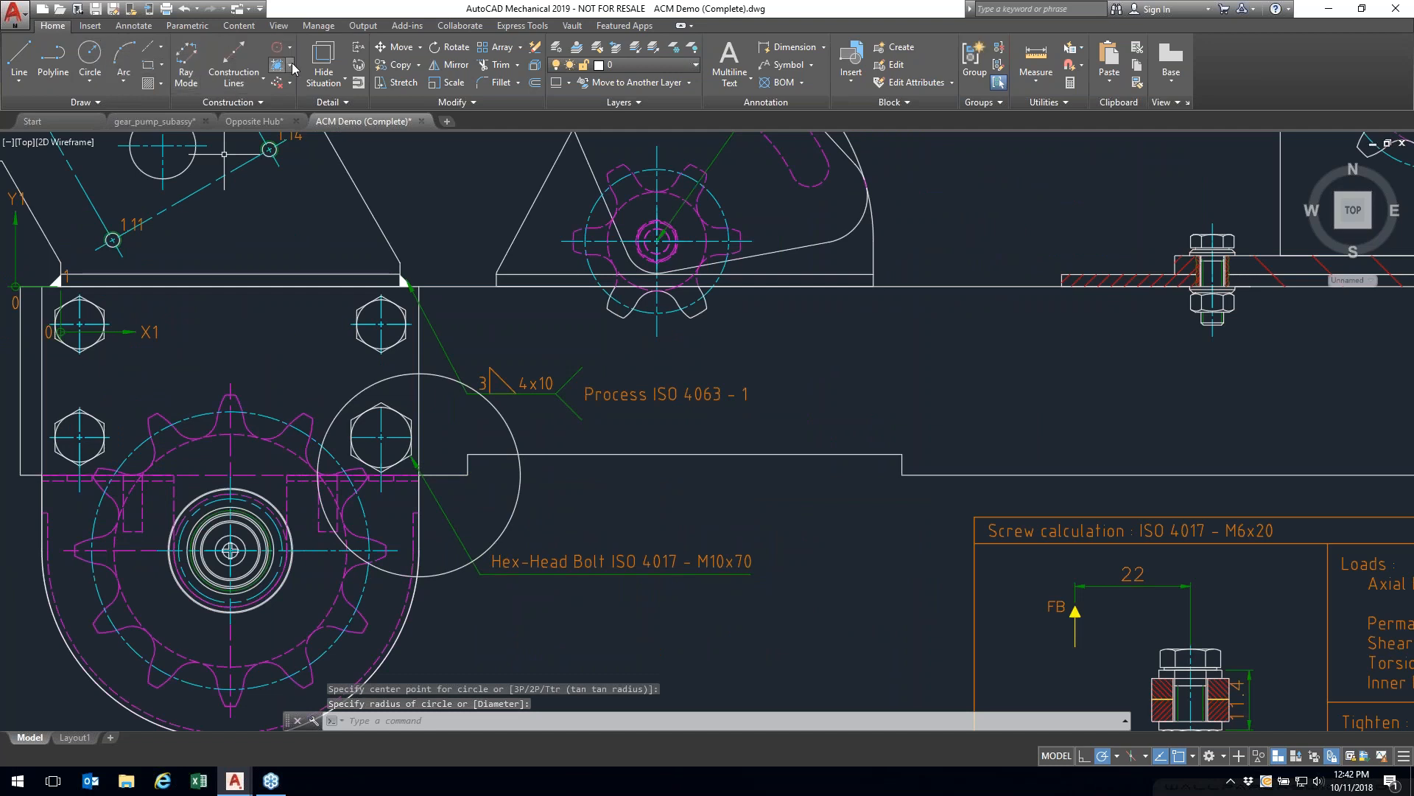
pyautogui.click(358, 64)
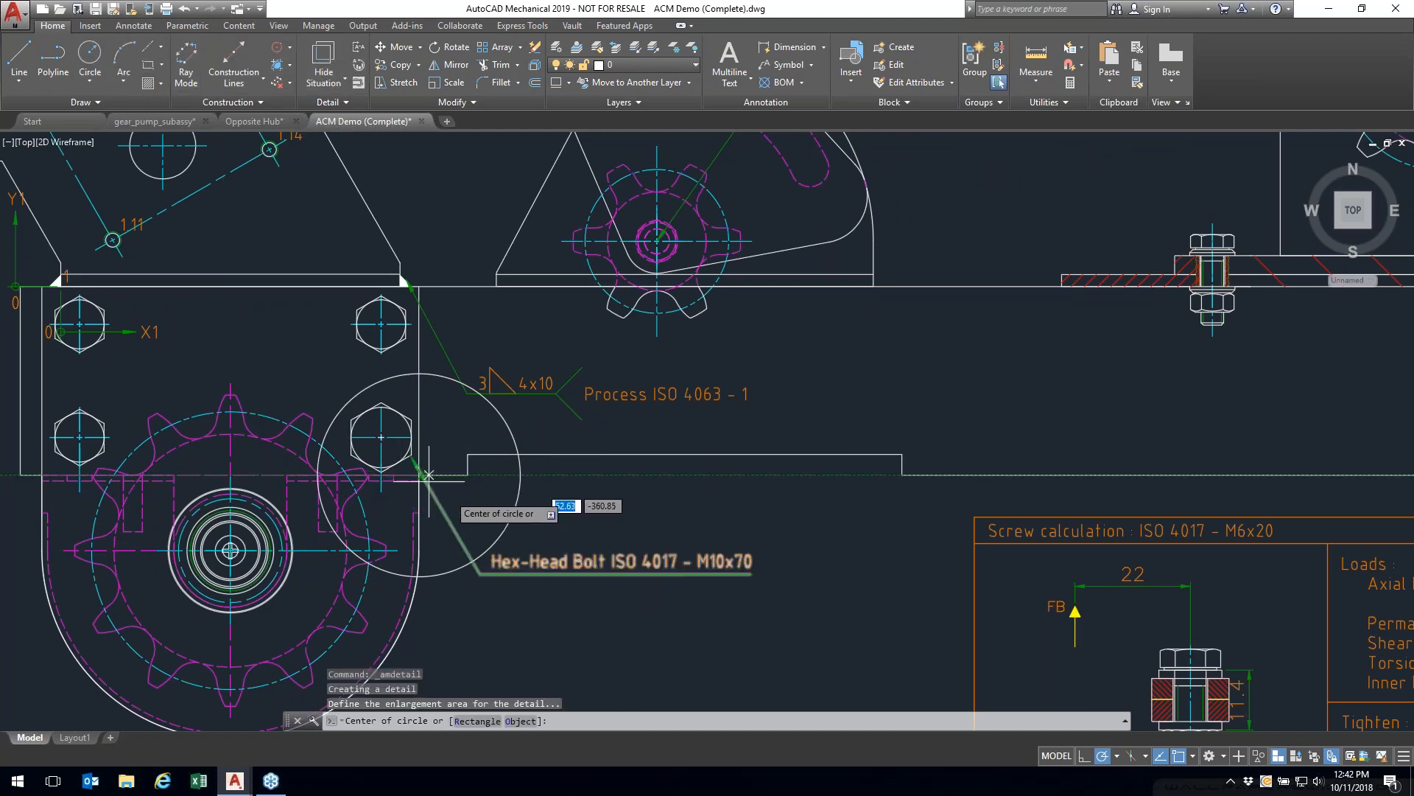
pyautogui.press('Escape')
pyautogui.click(518, 501)
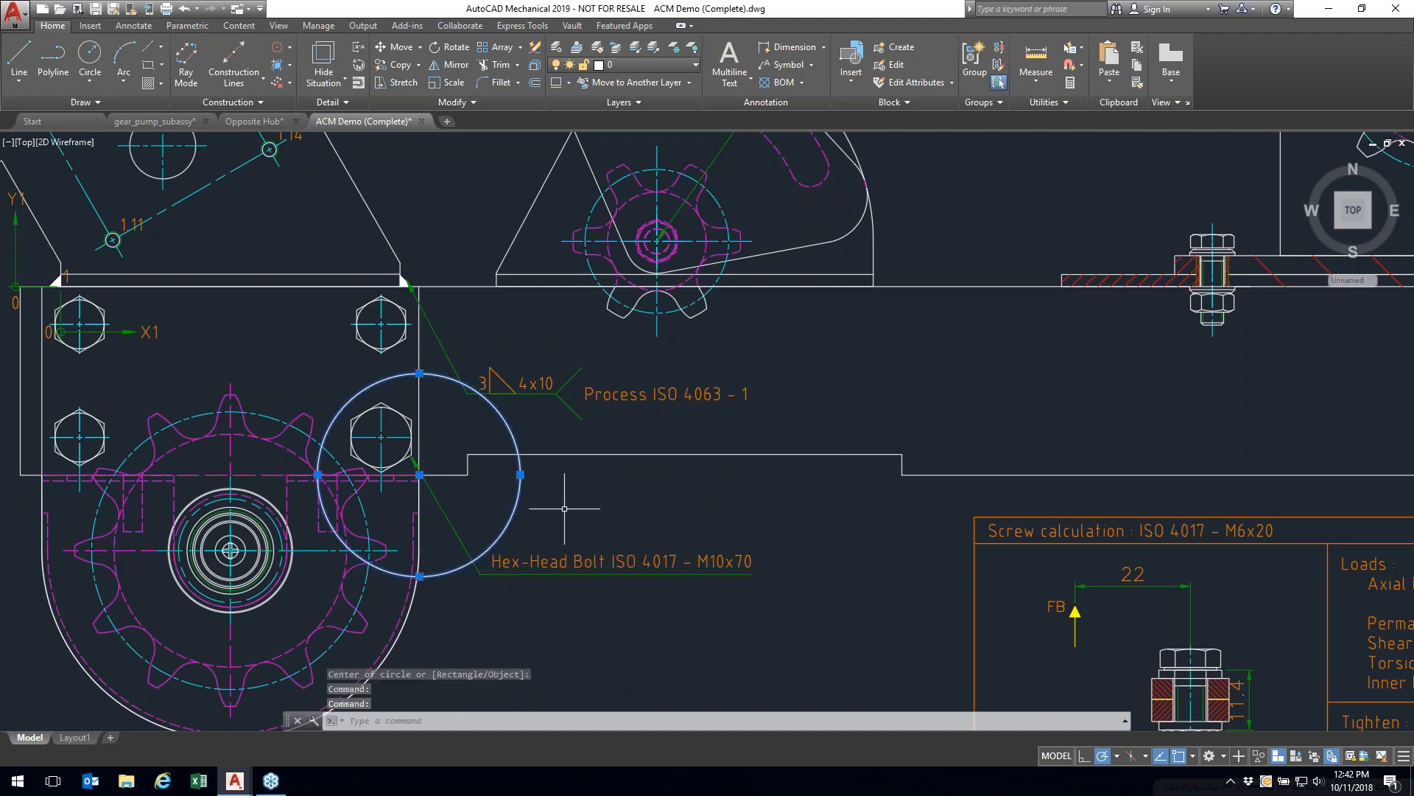
# Step: Define a detail view using the drawn circle as its border, with identifier B, scale 2:1 and current space
pyautogui.click(358, 64)
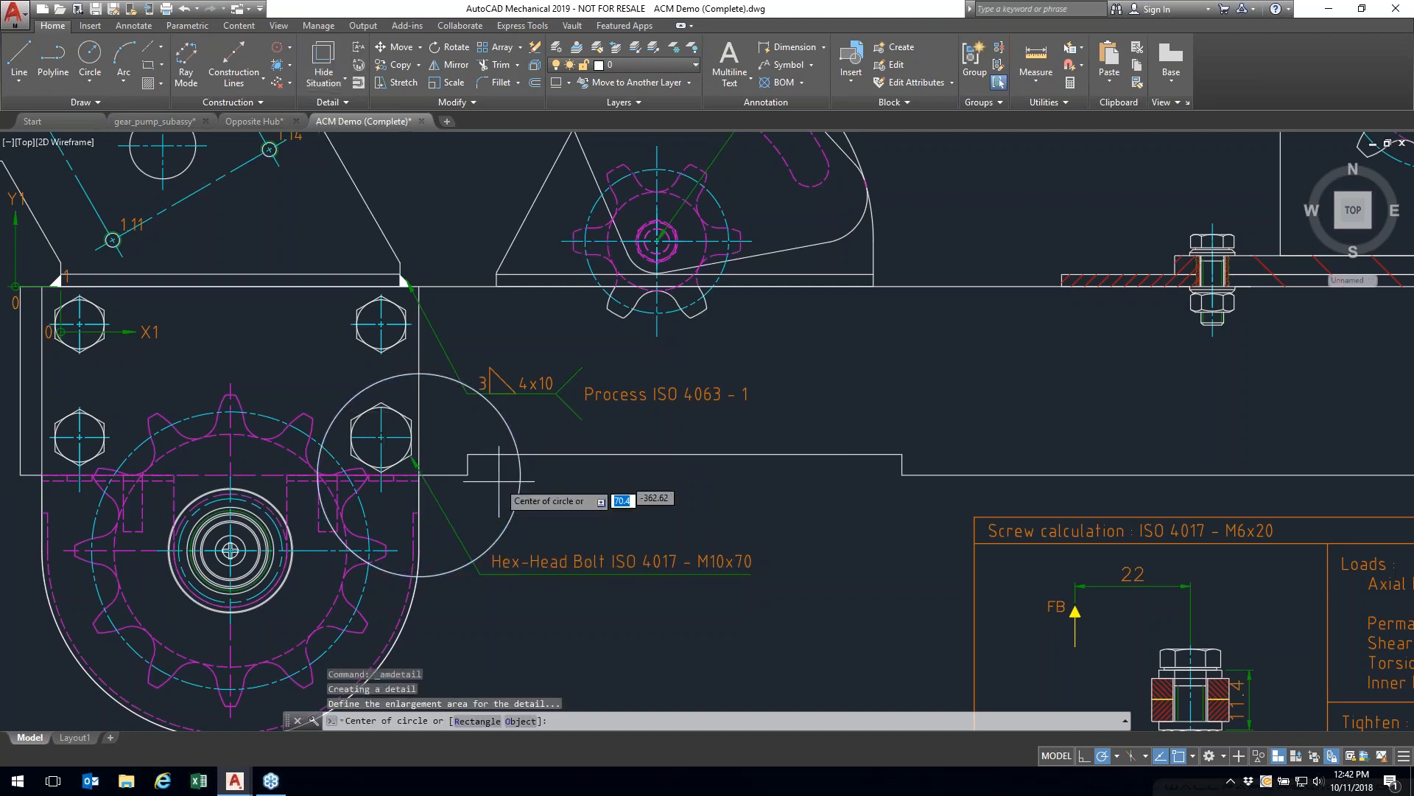
pyautogui.write('o')
pyautogui.press('Return')
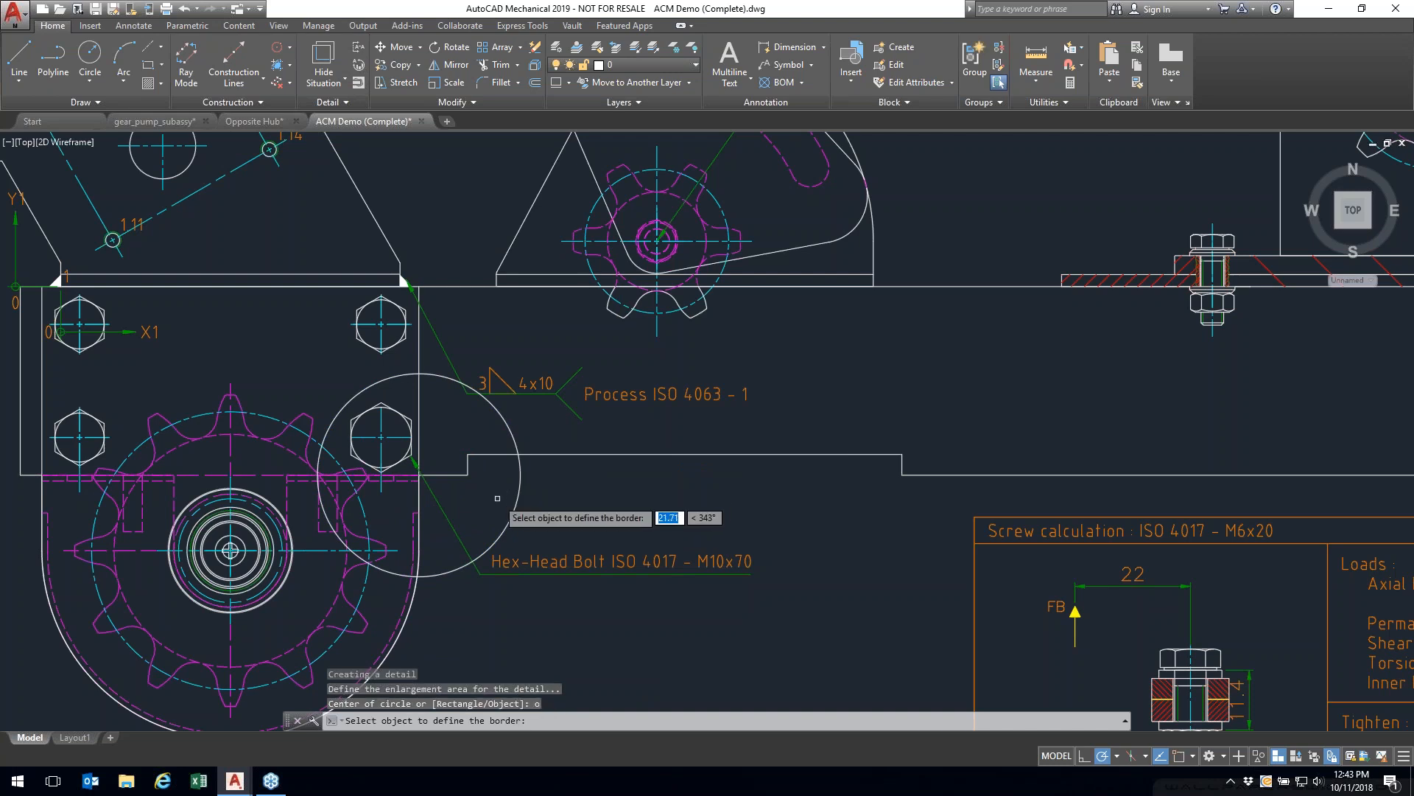
pyautogui.click(515, 509)
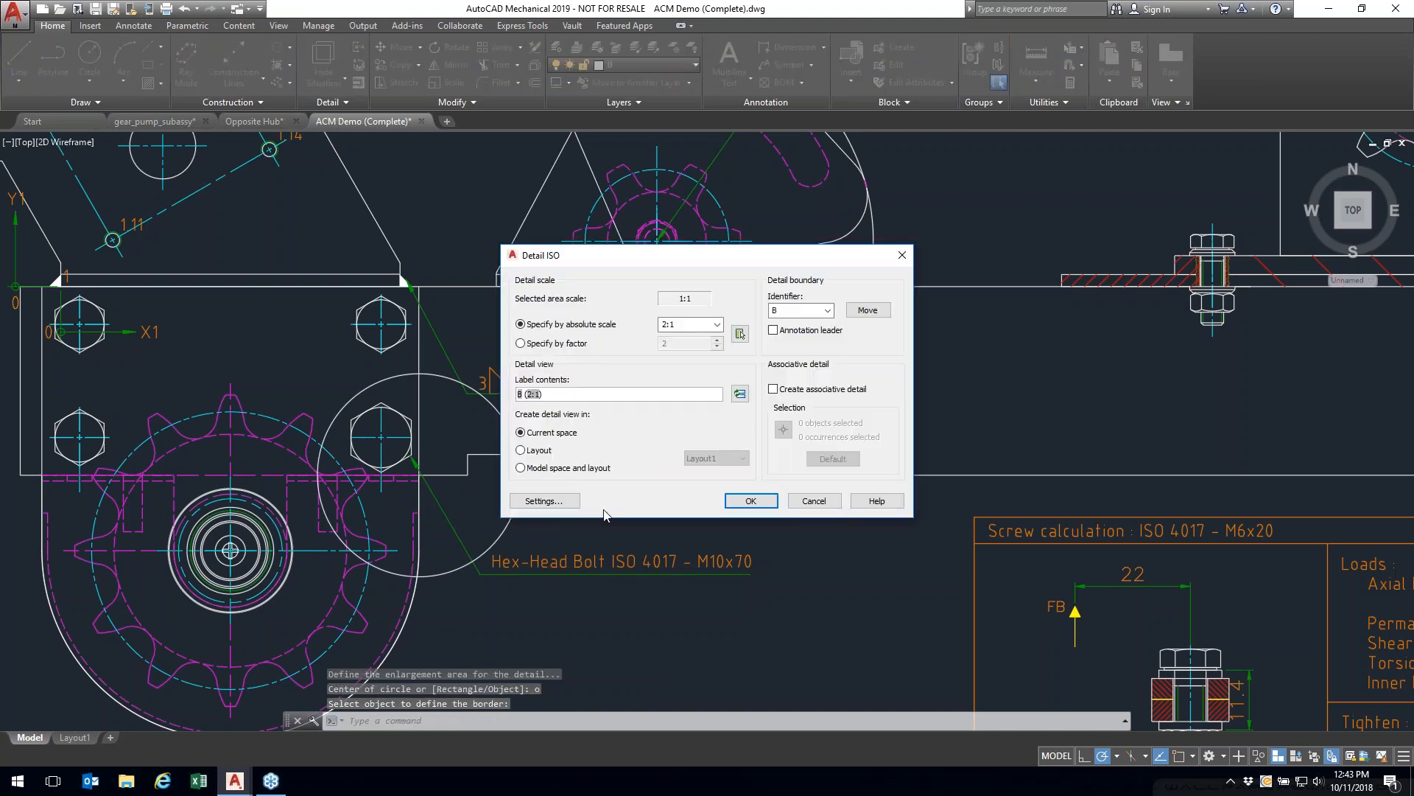
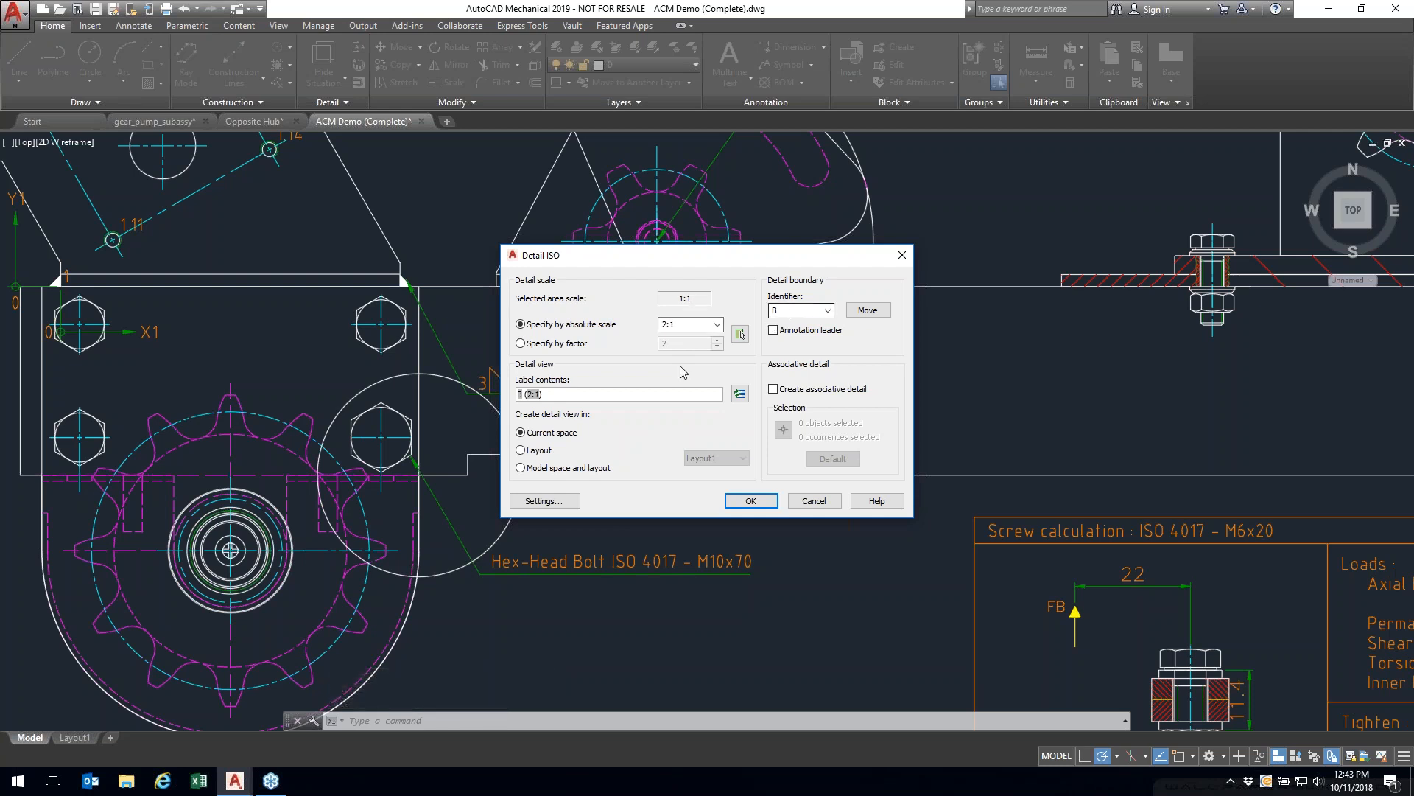
pyautogui.click(746, 501)
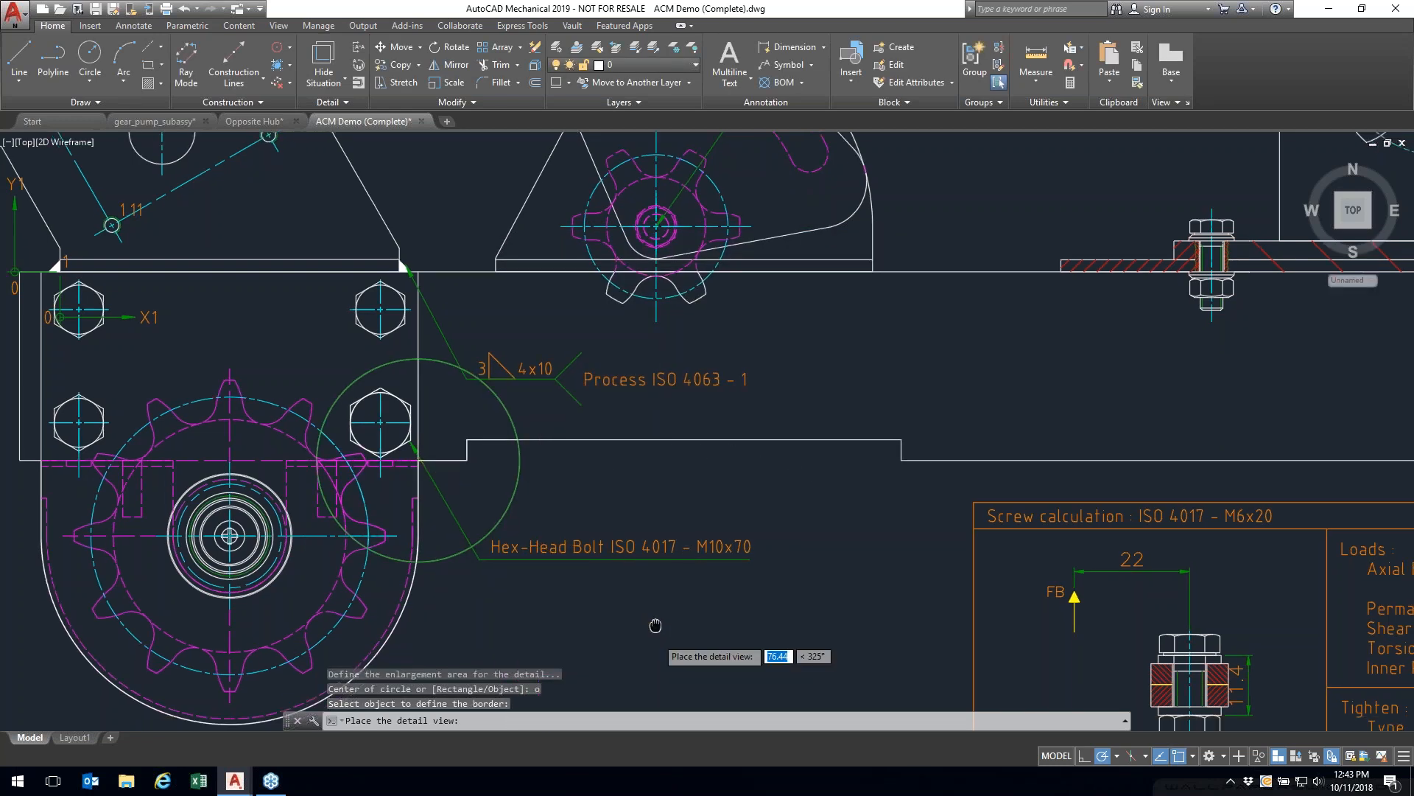
# Step: Place the detail view in the empty area below the sprocket plate, without a connection line
pyautogui.scroll(-10, 735, 327)
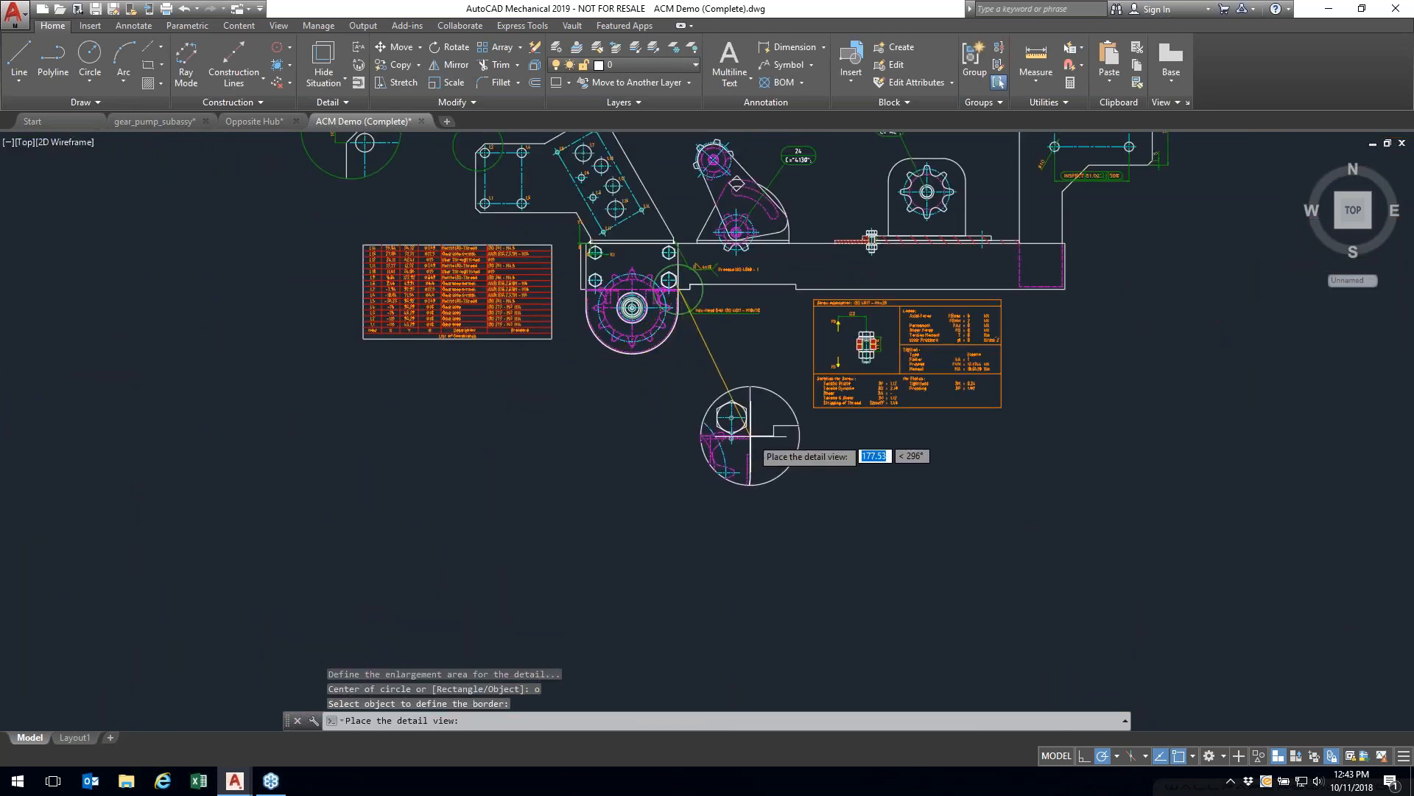
pyautogui.click(729, 442)
pyautogui.scroll(5, 721, 434)
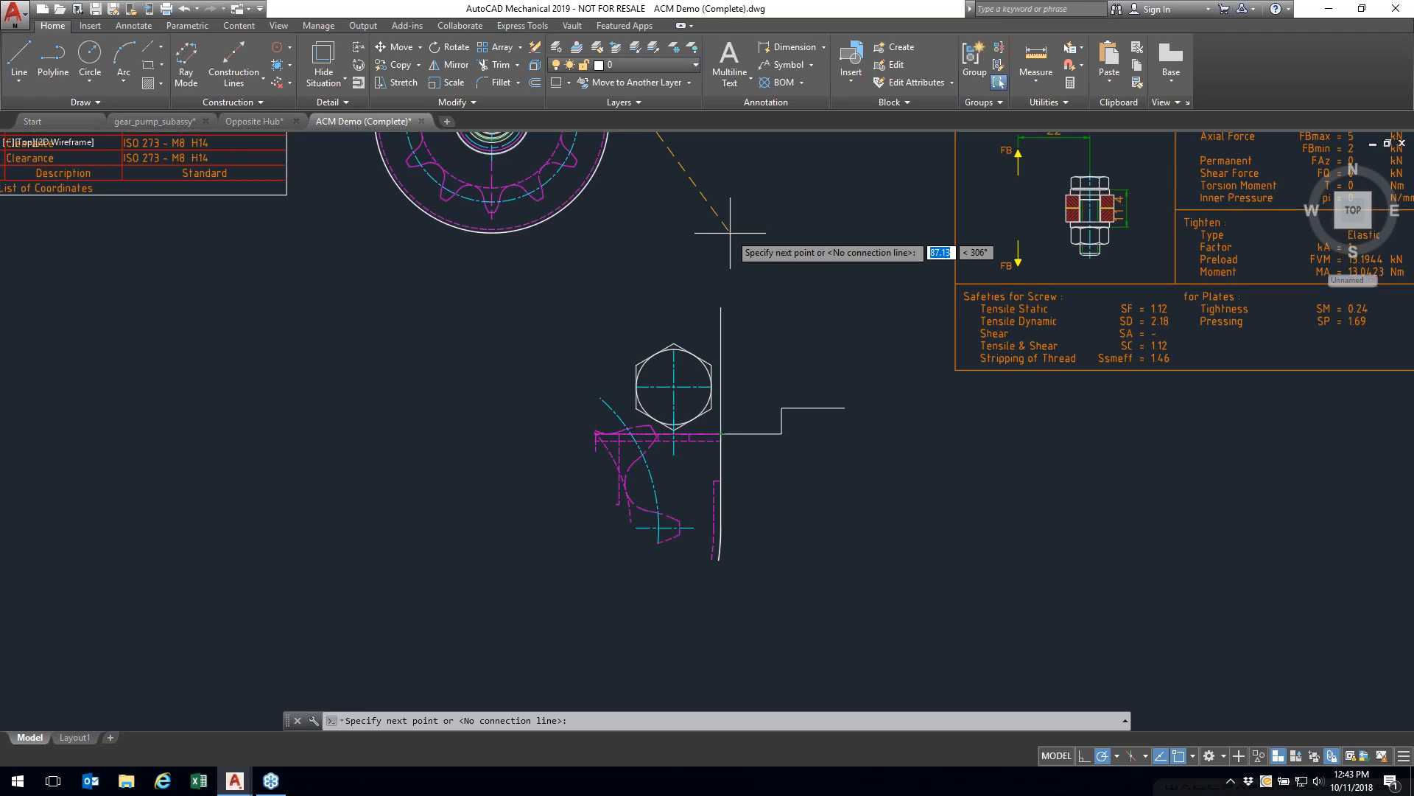
pyautogui.press('Return')
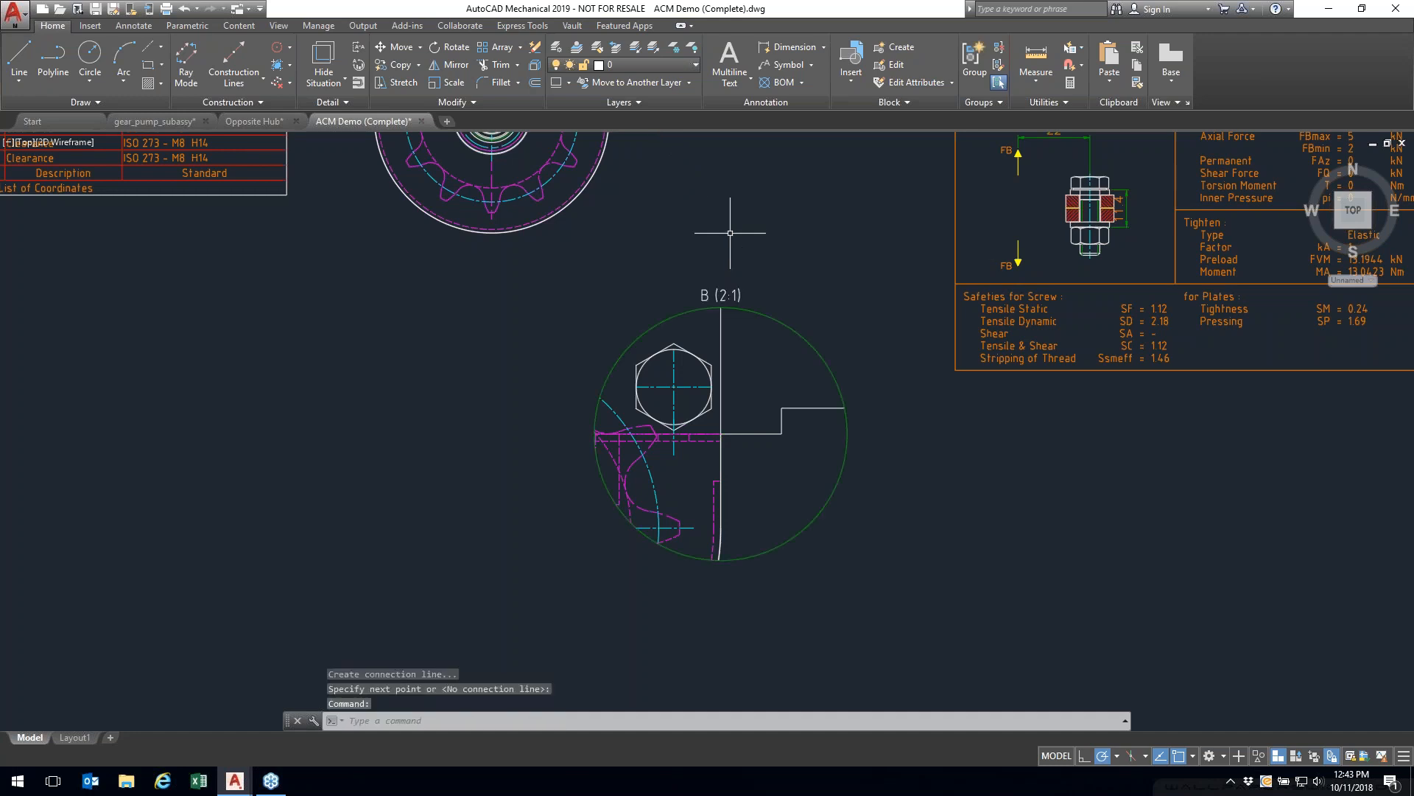
# Step: Add a power dimension to the short vertical edge at the left end of the base's lower recess
pyautogui.moveTo(775, 232)
pyautogui.mouseDown(button='middle')
pyautogui.moveTo(671, 450)
pyautogui.moveTo(685, 352)
pyautogui.moveTo(739, 462)
pyautogui.mouseUp(button='middle')
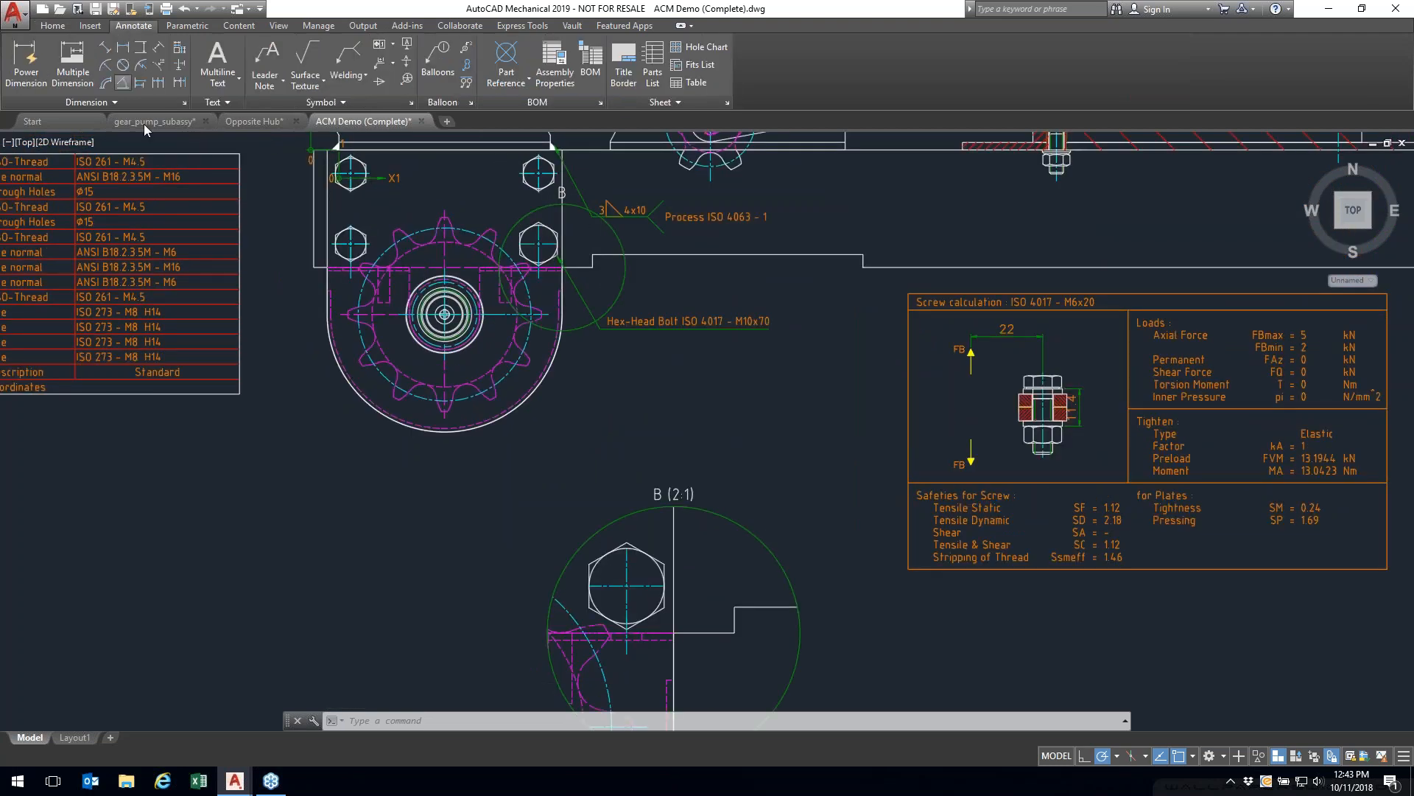
pyautogui.click(129, 26)
pyautogui.click(29, 83)
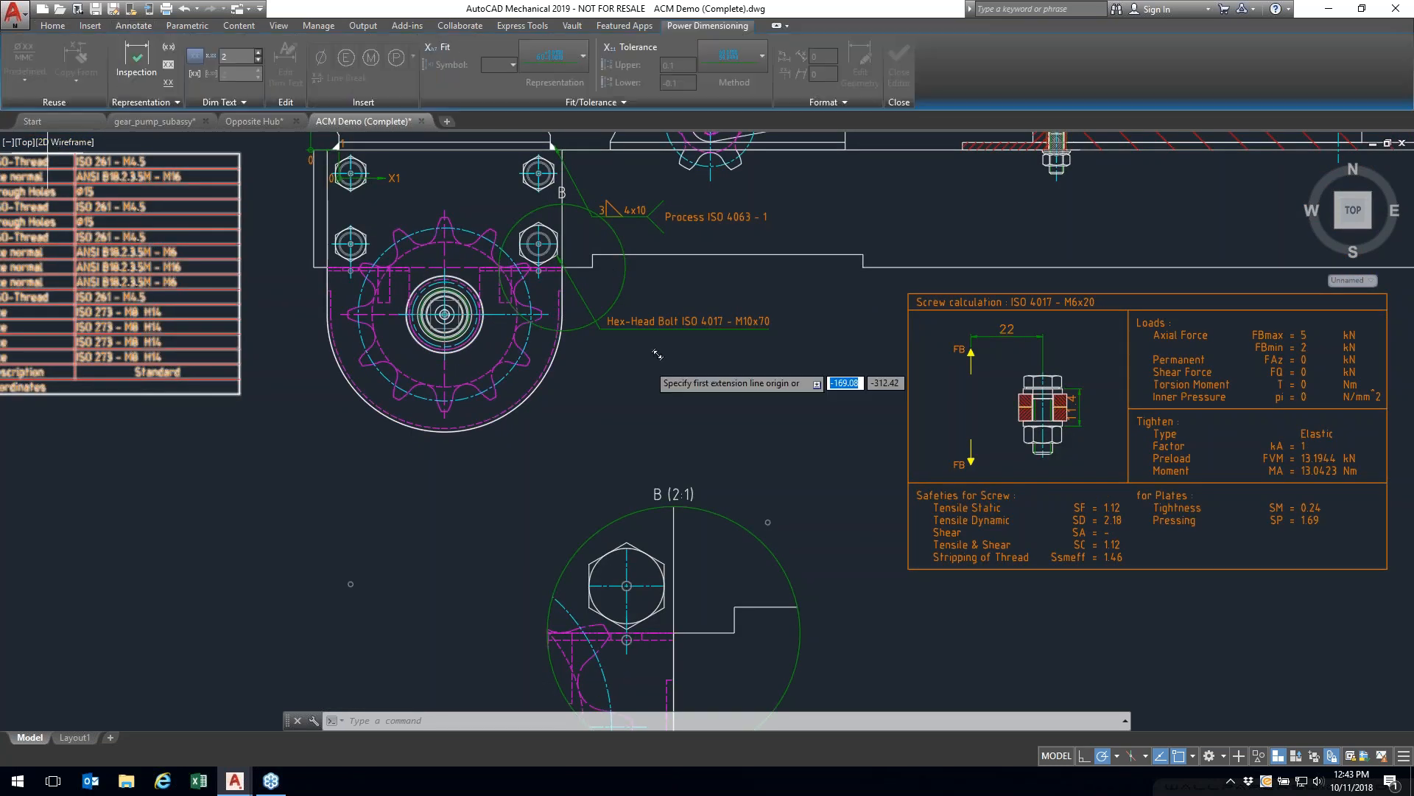
pyautogui.scroll(2, 601, 266)
pyautogui.scroll(2, 601, 266)
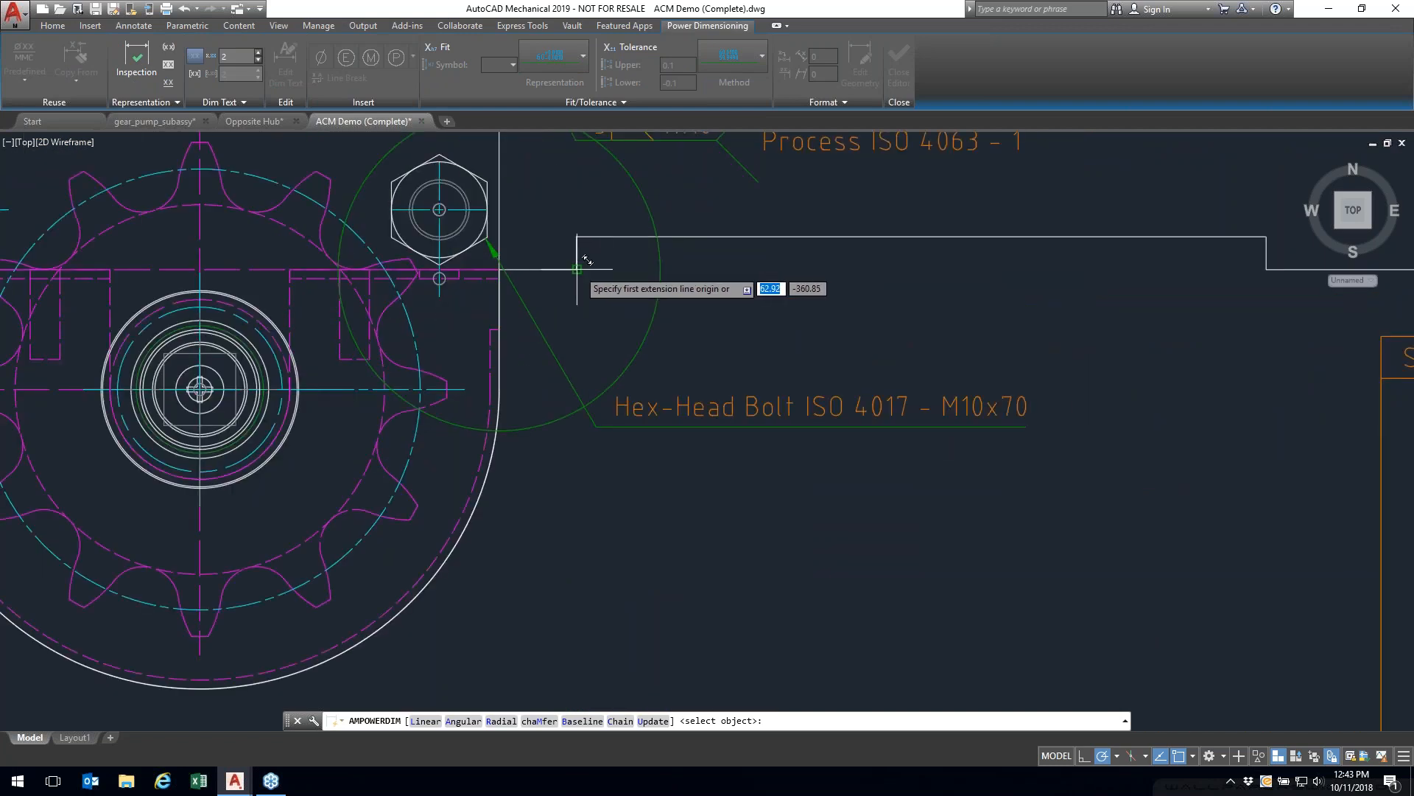
pyautogui.press('Return')
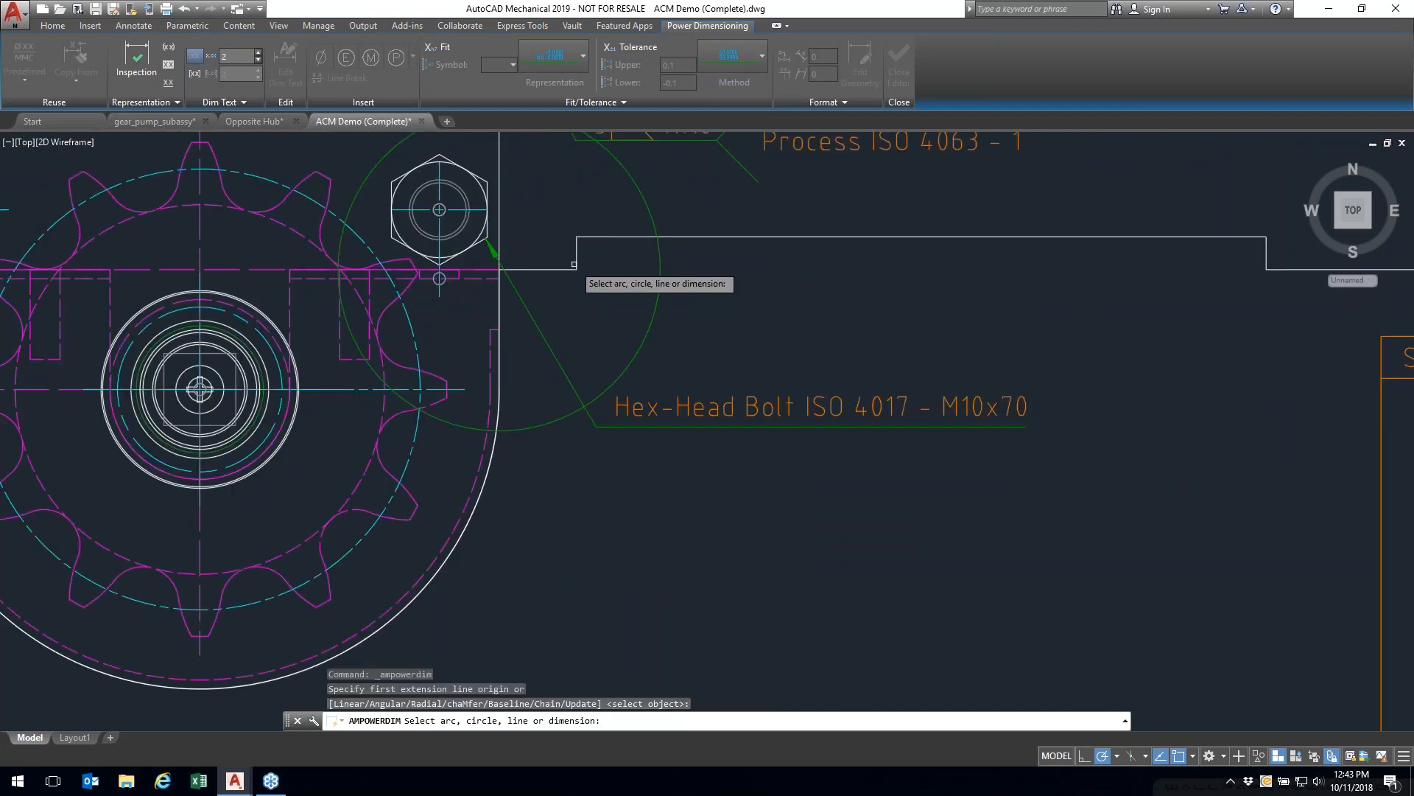
pyautogui.click(578, 258)
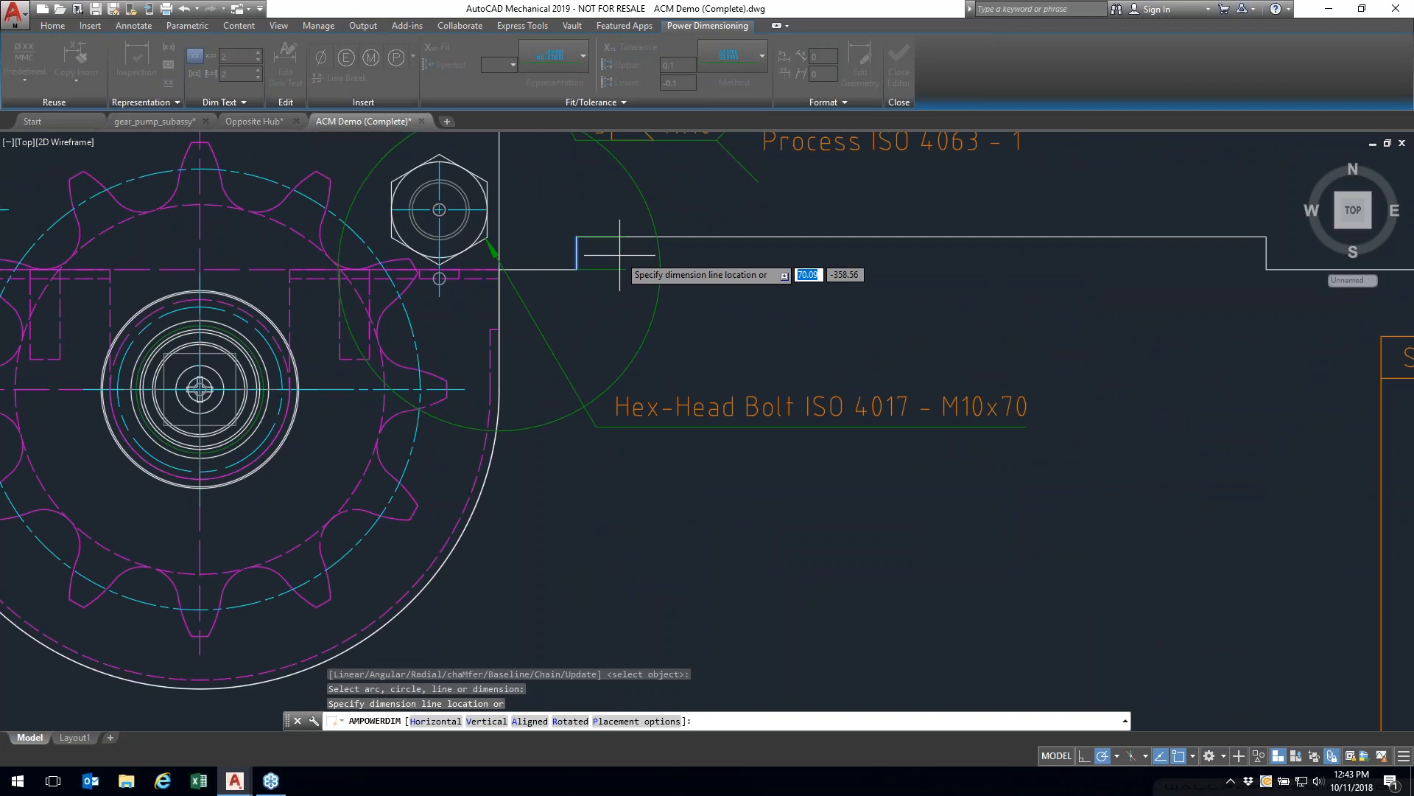
pyautogui.click(612, 258)
pyautogui.moveTo(702, 303); pyautogui.dragTo(693, 350, button='middle')
pyautogui.click(700, 379)
pyautogui.press('Escape')
# Step: Move the recess height dimension right, outside the detail circle, with its text below the extension lines
pyautogui.click(579, 240)
pyautogui.click(587, 221)
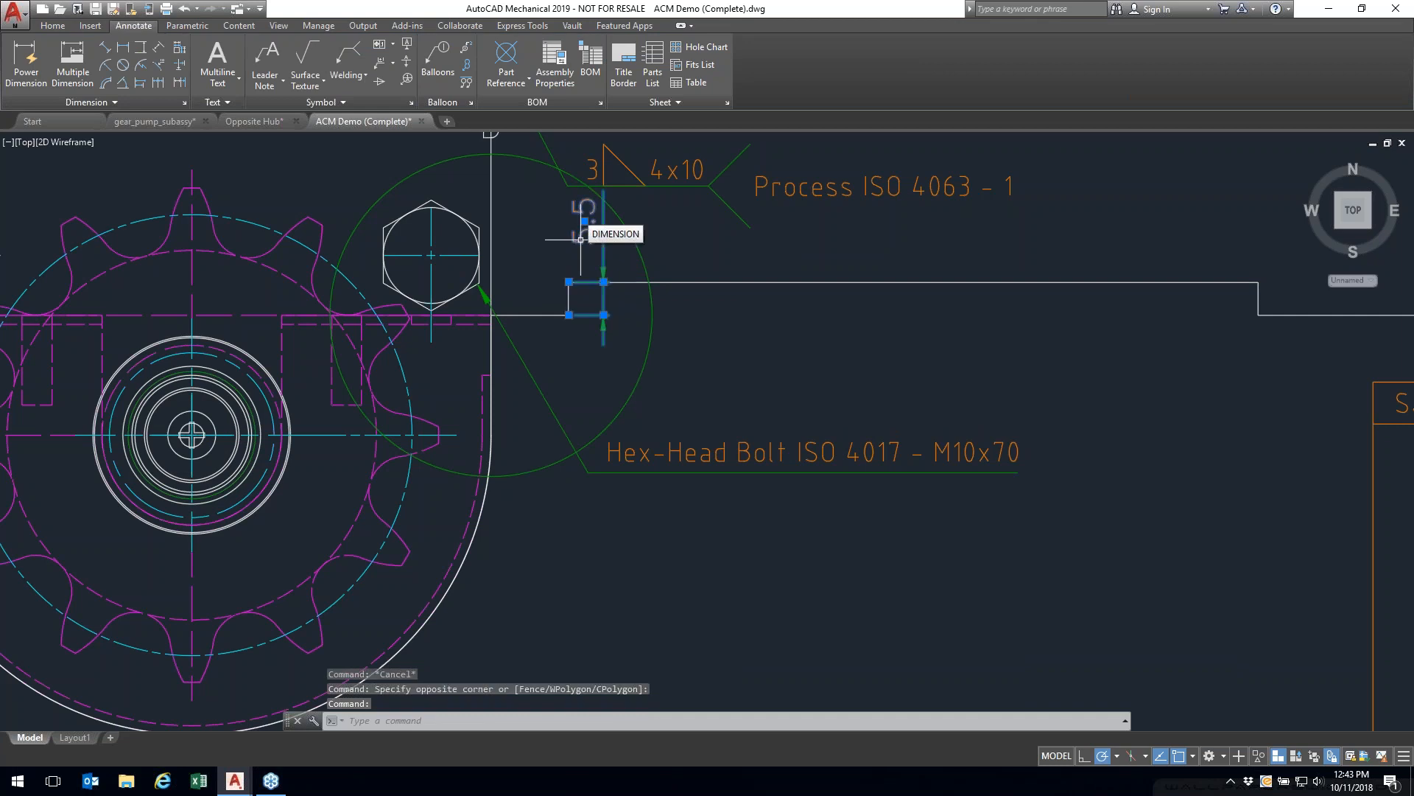
pyautogui.click(586, 220)
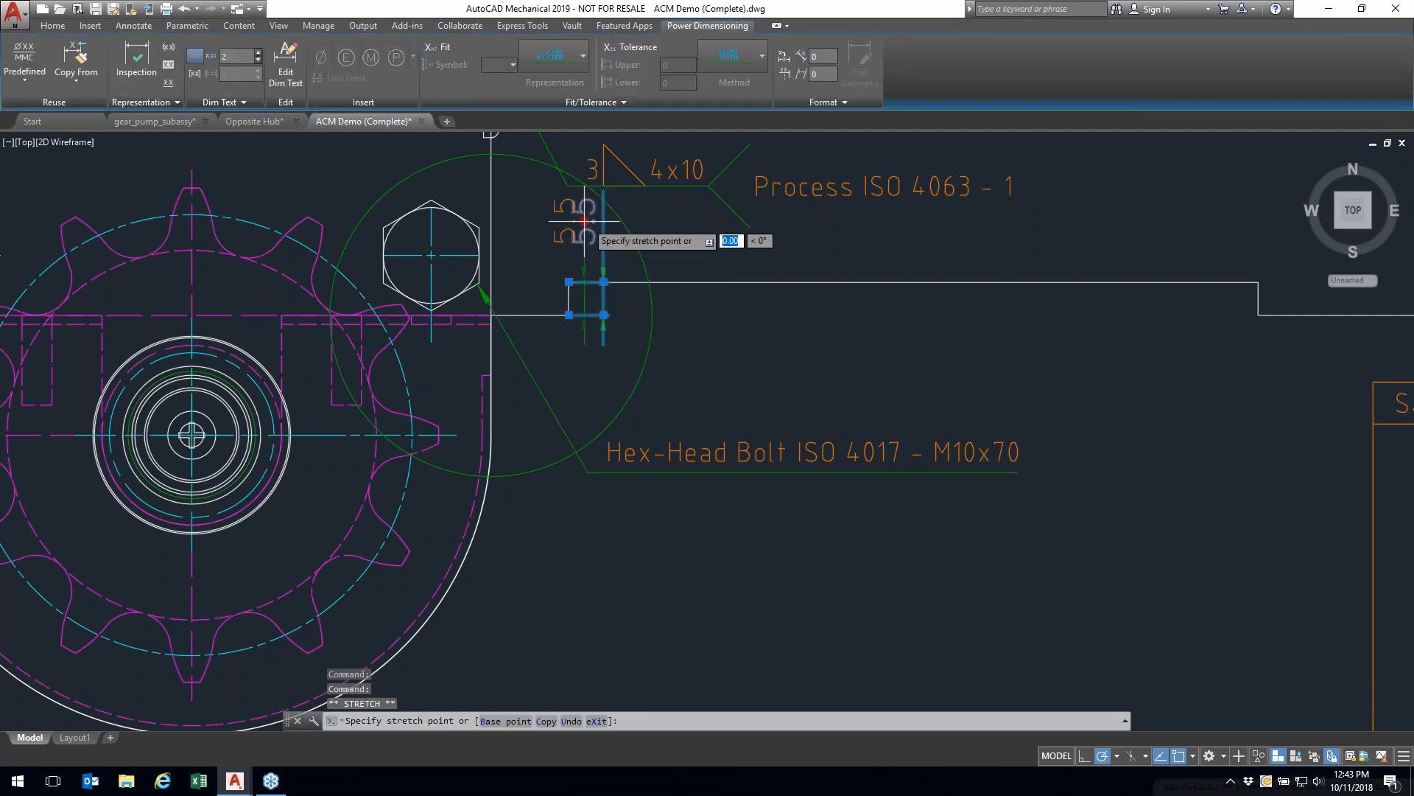
pyautogui.click(743, 358)
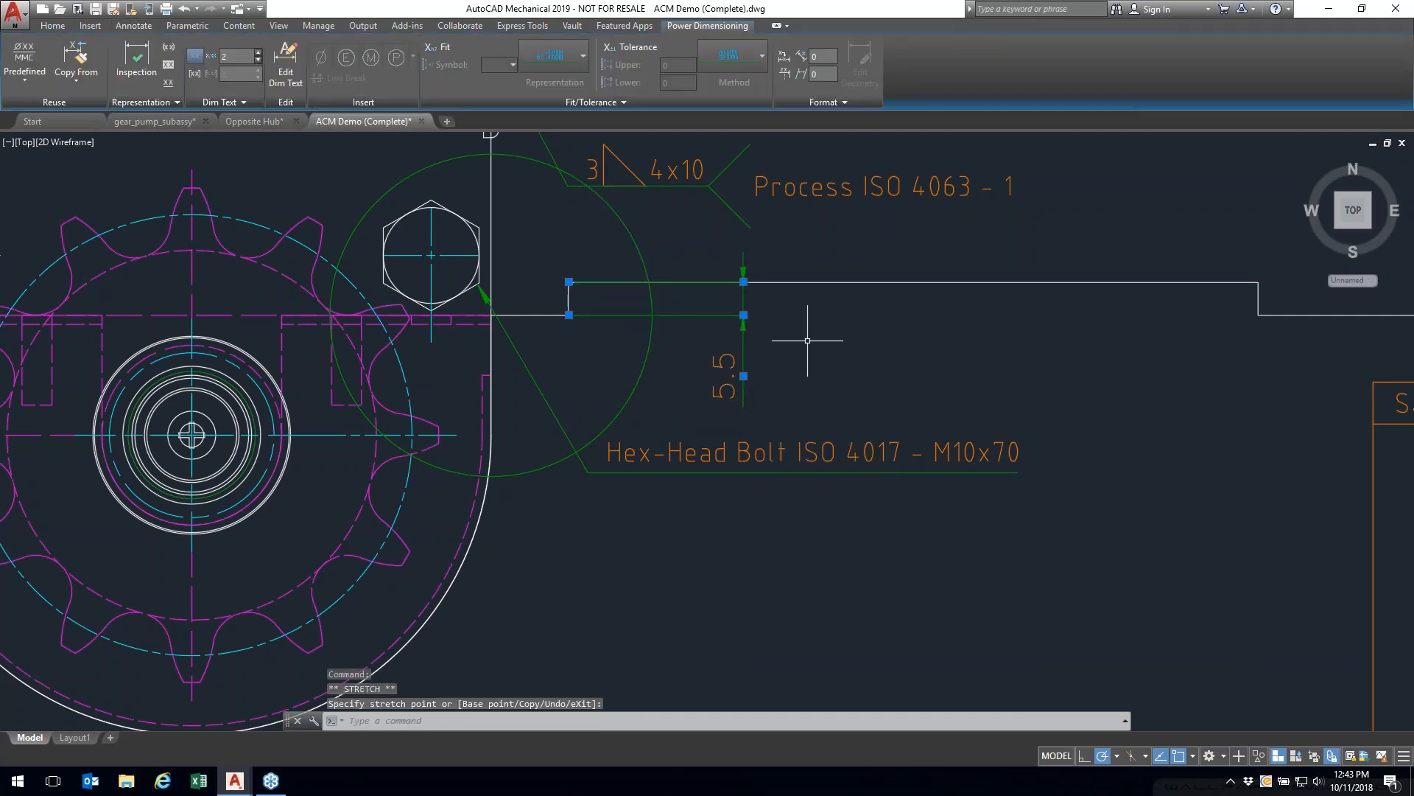
pyautogui.press('Escape')
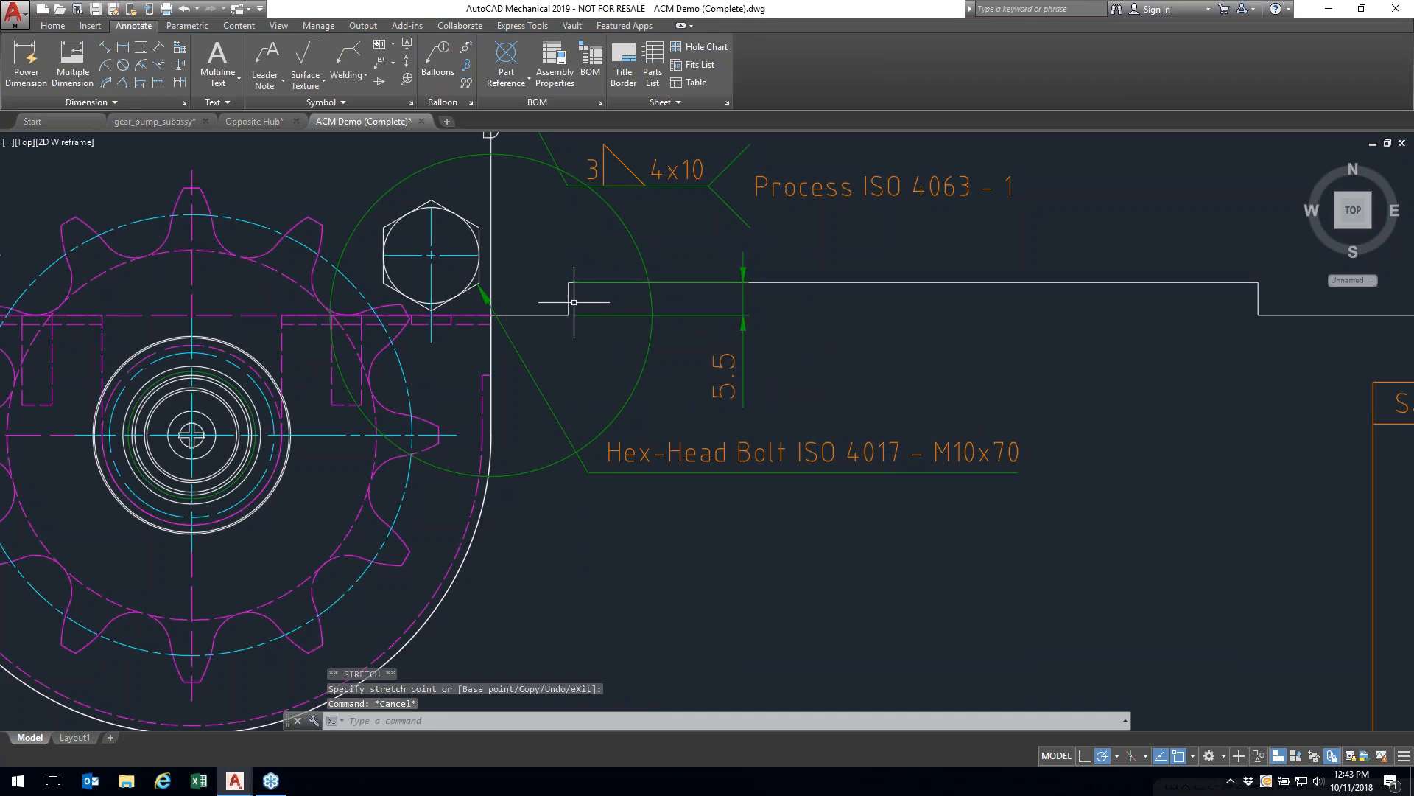
# Step: Measure the height of the recess's left vertical edge with the distance command
pyautogui.press('Return')
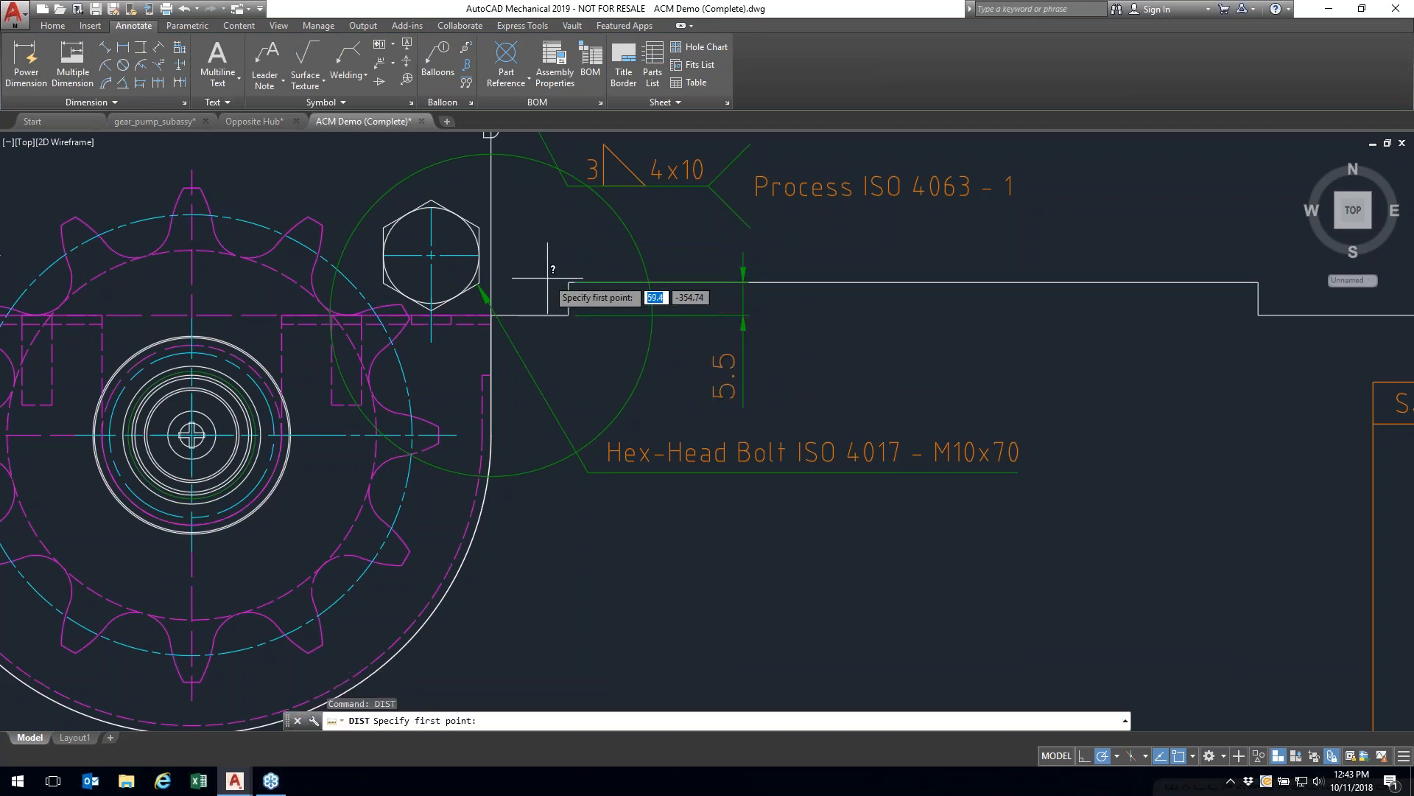
pyautogui.click(569, 315)
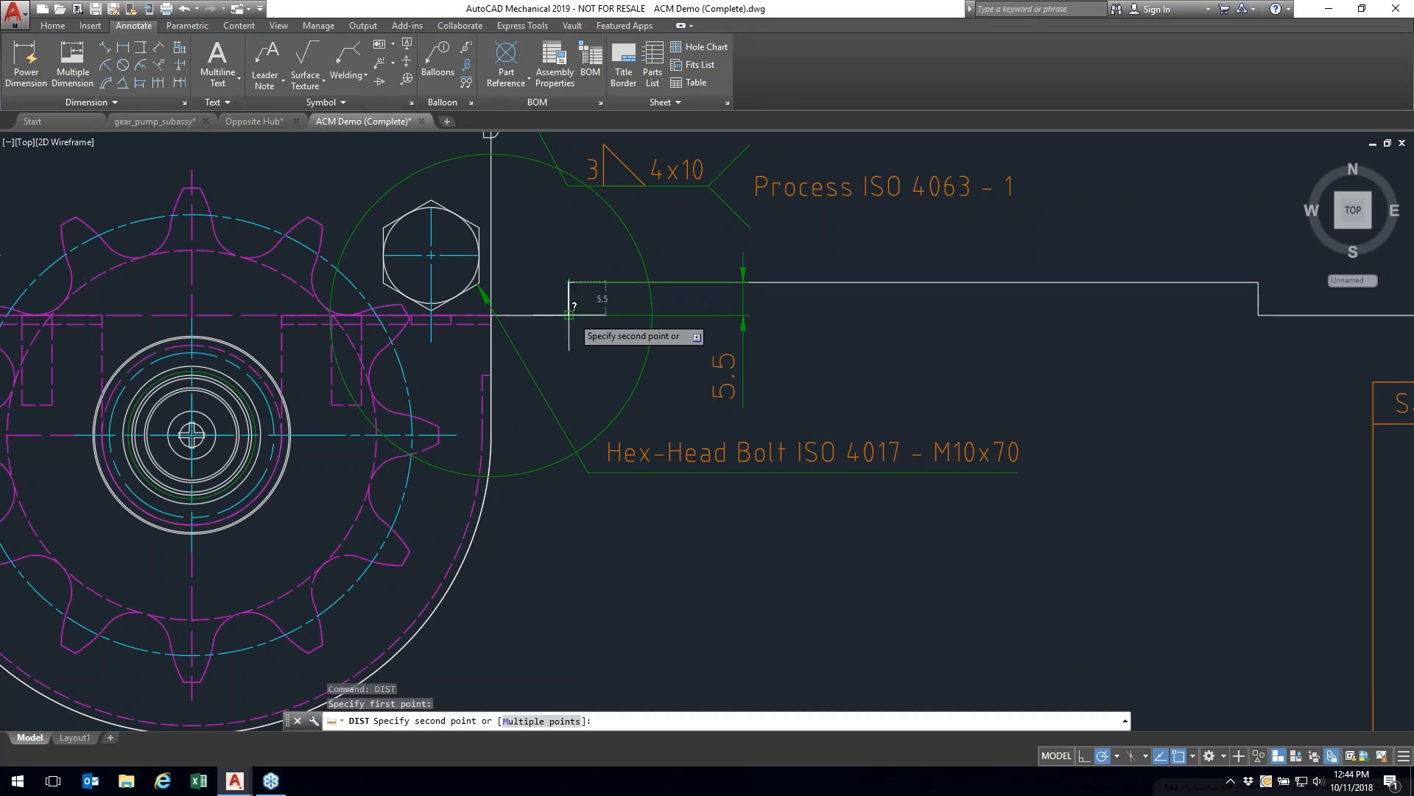
pyautogui.click(569, 315)
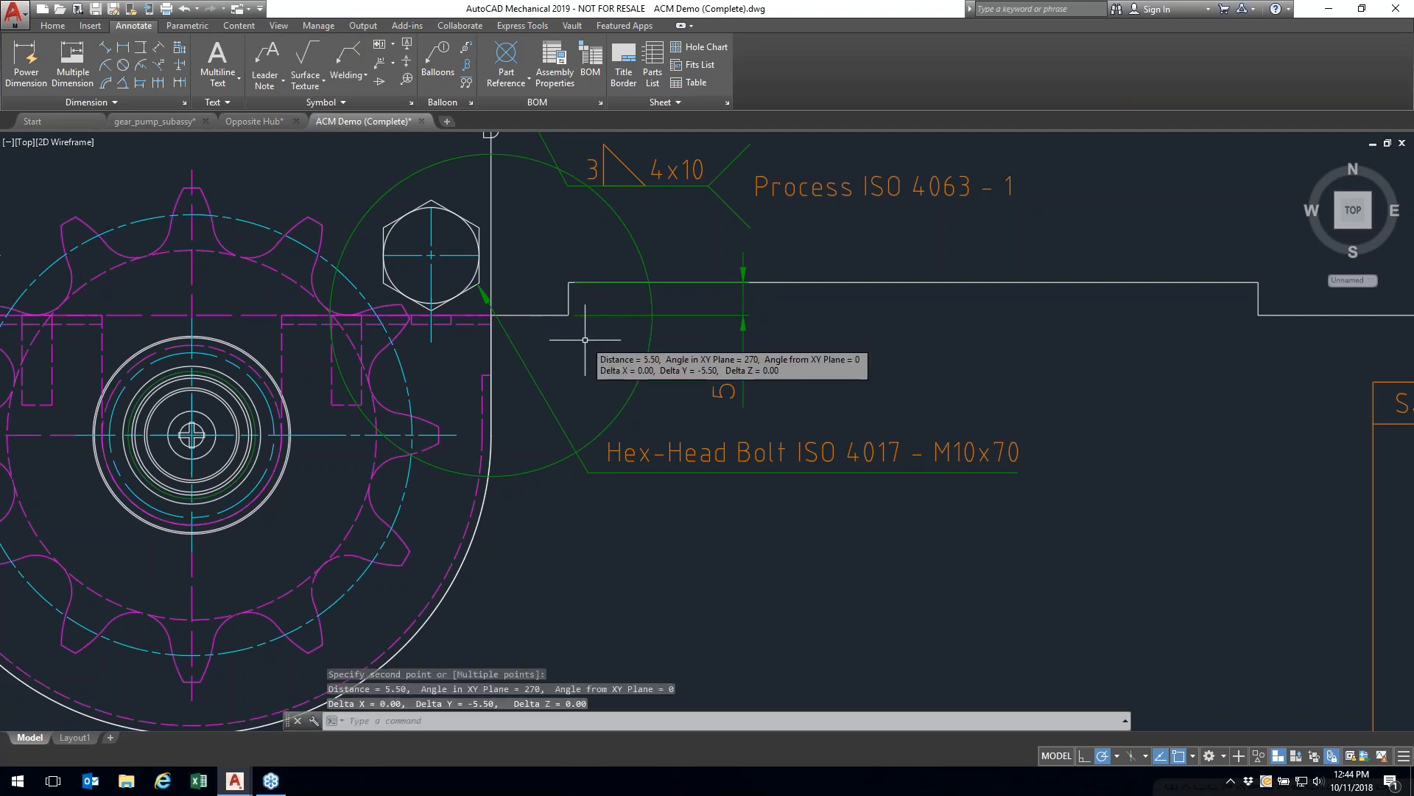
pyautogui.press('Escape')
# Step: Add a power dimension to the same short vertical edge inside detail view B, placed just right of it
pyautogui.scroll(3, 737, 453)
pyautogui.scroll(-5, 737, 453)
pyautogui.moveTo(722, 560)
pyautogui.mouseDown(button='middle')
pyautogui.moveTo(795, 521)
pyautogui.moveTo(663, 228)
pyautogui.mouseUp(button='middle')
pyautogui.moveTo(775, 650); pyautogui.dragTo(576, 447, button='middle')
pyautogui.click(20, 72)
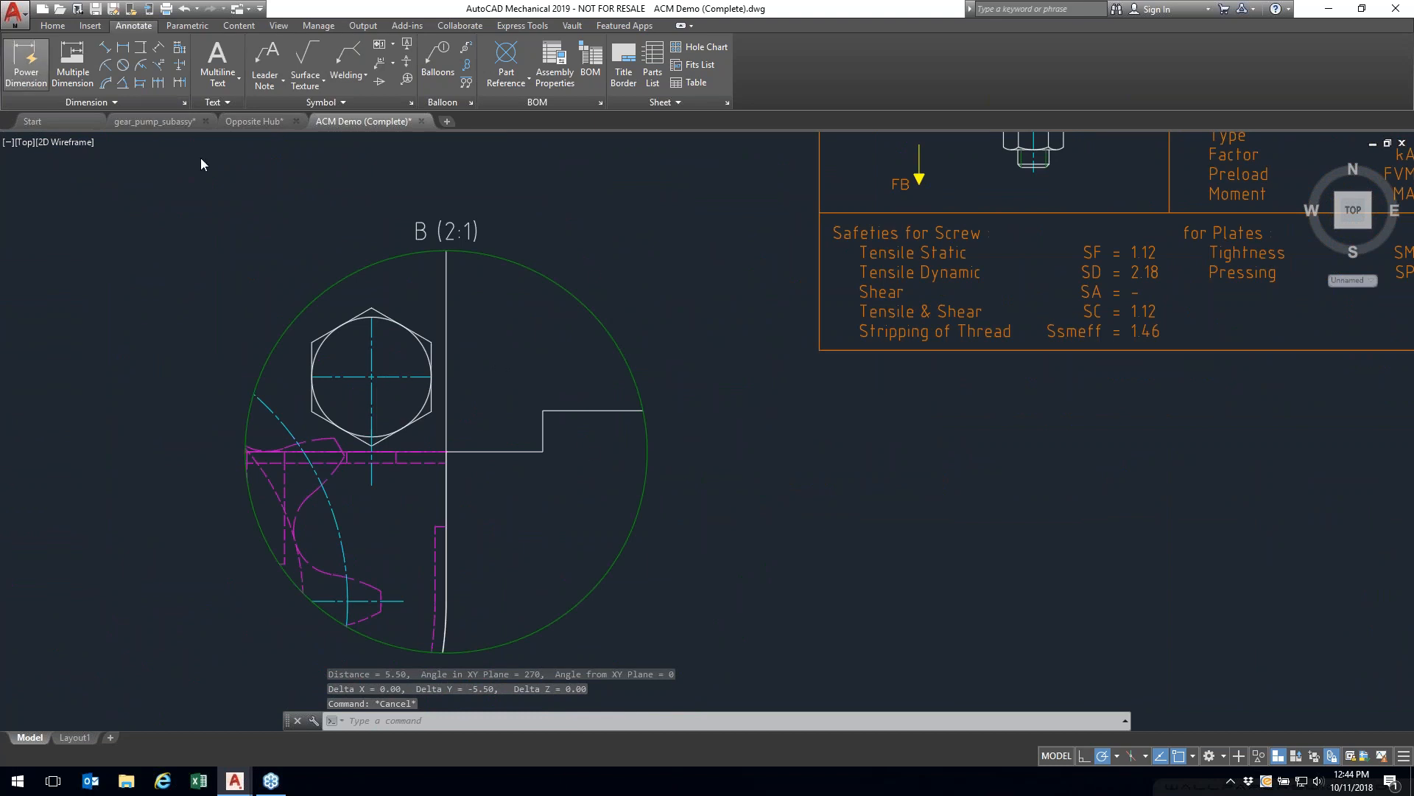
pyautogui.press('Return')
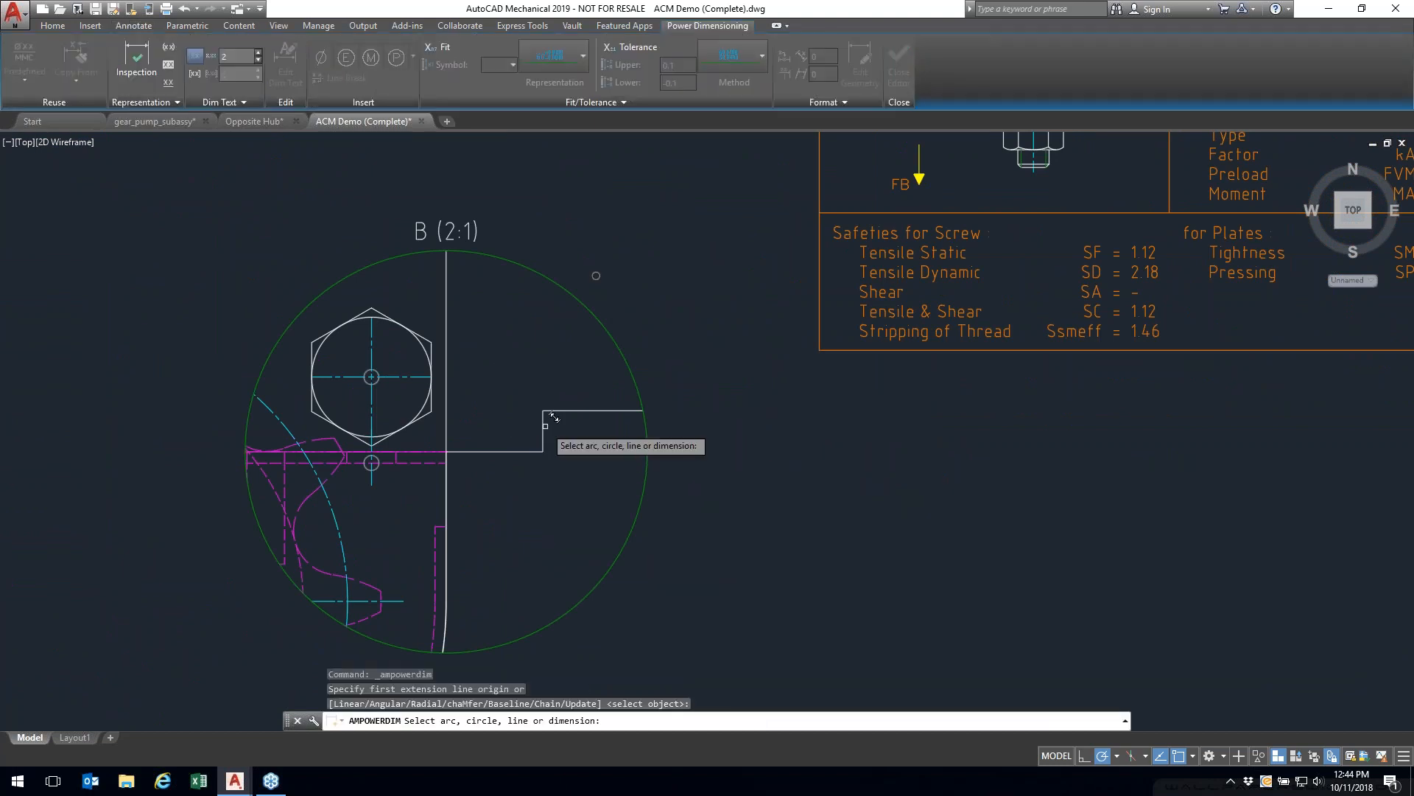
pyautogui.click(543, 429)
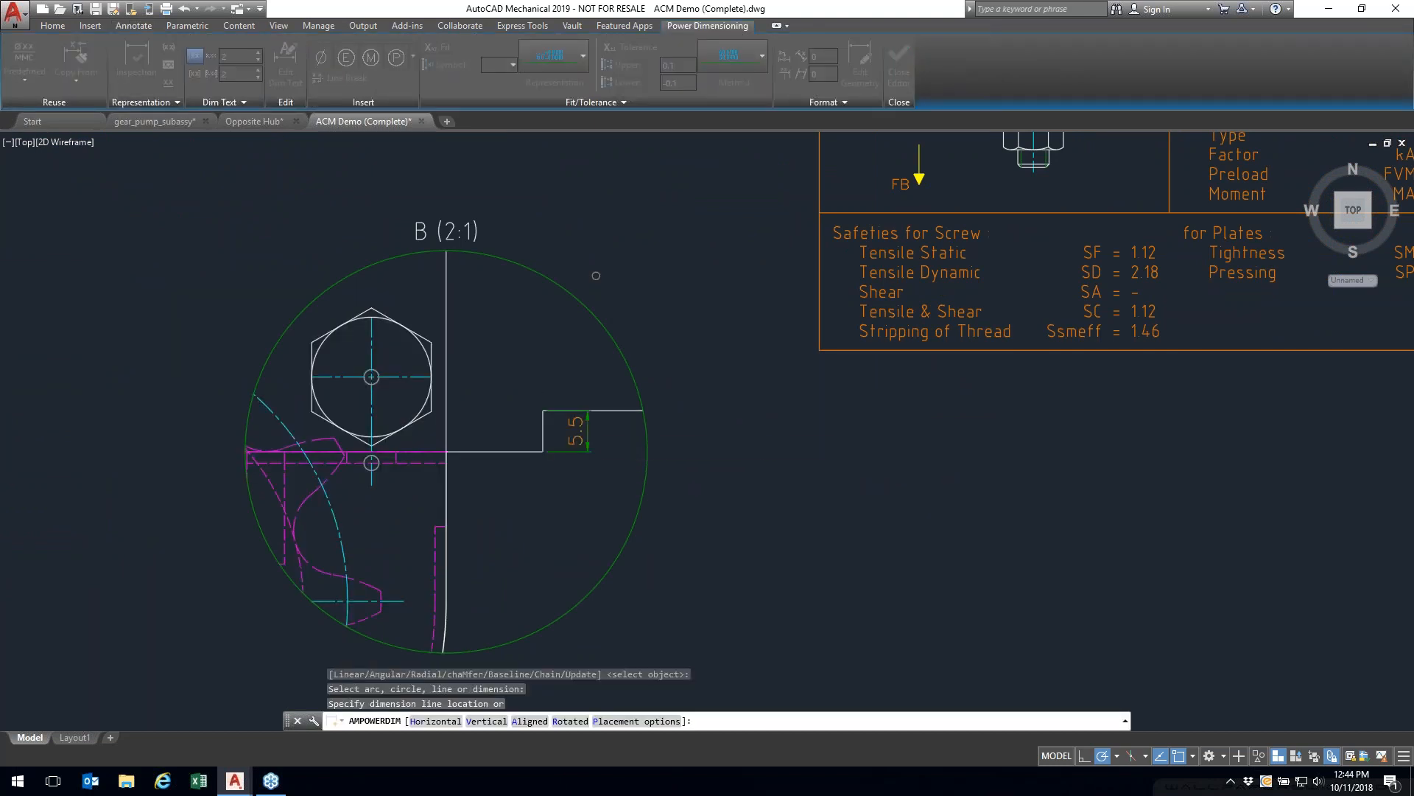
pyautogui.click(589, 442)
pyautogui.press('Return')
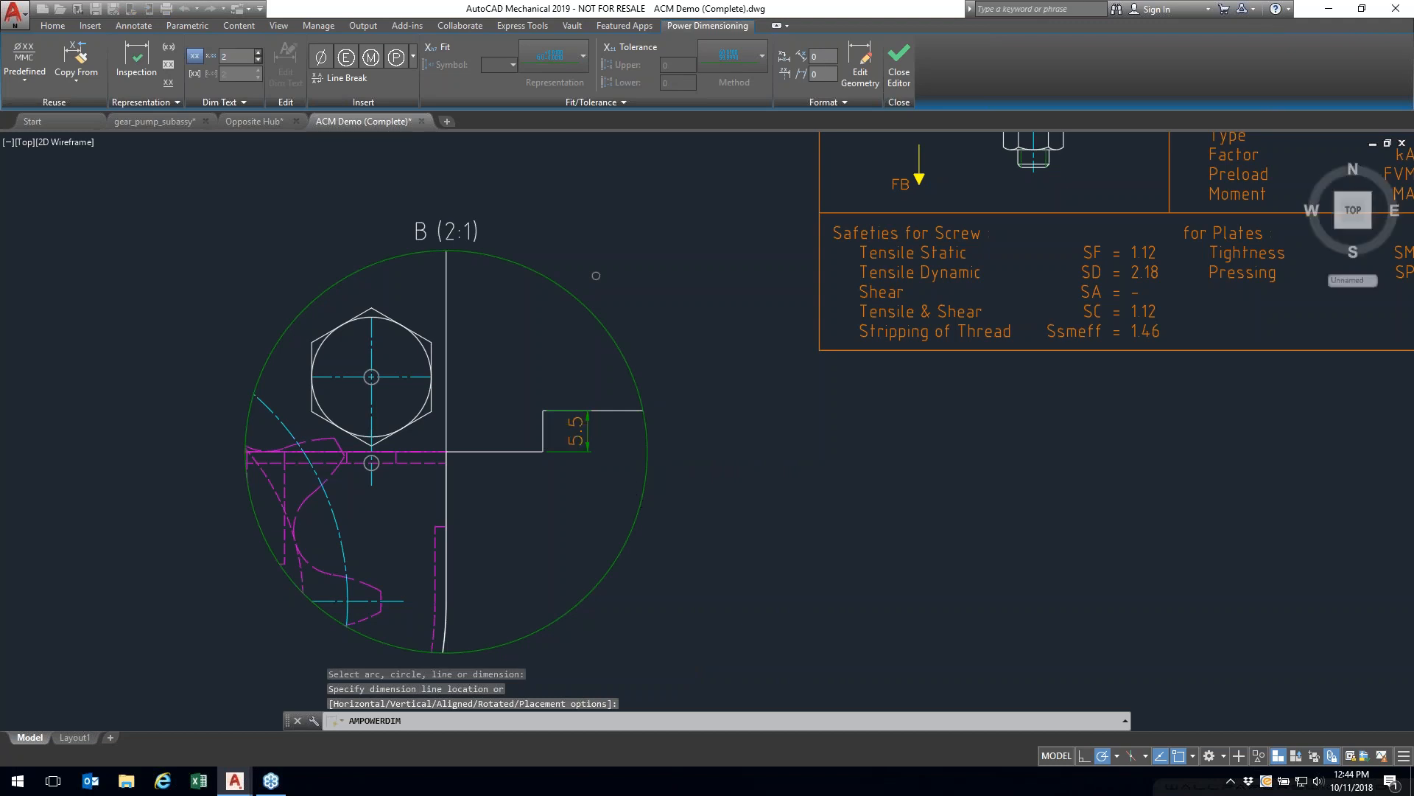
pyautogui.press('Escape')
pyautogui.press('Escape')
# Step: Stretch the left end of the base's lower recess slightly to the left in the main view
pyautogui.scroll(-4, 578, 453)
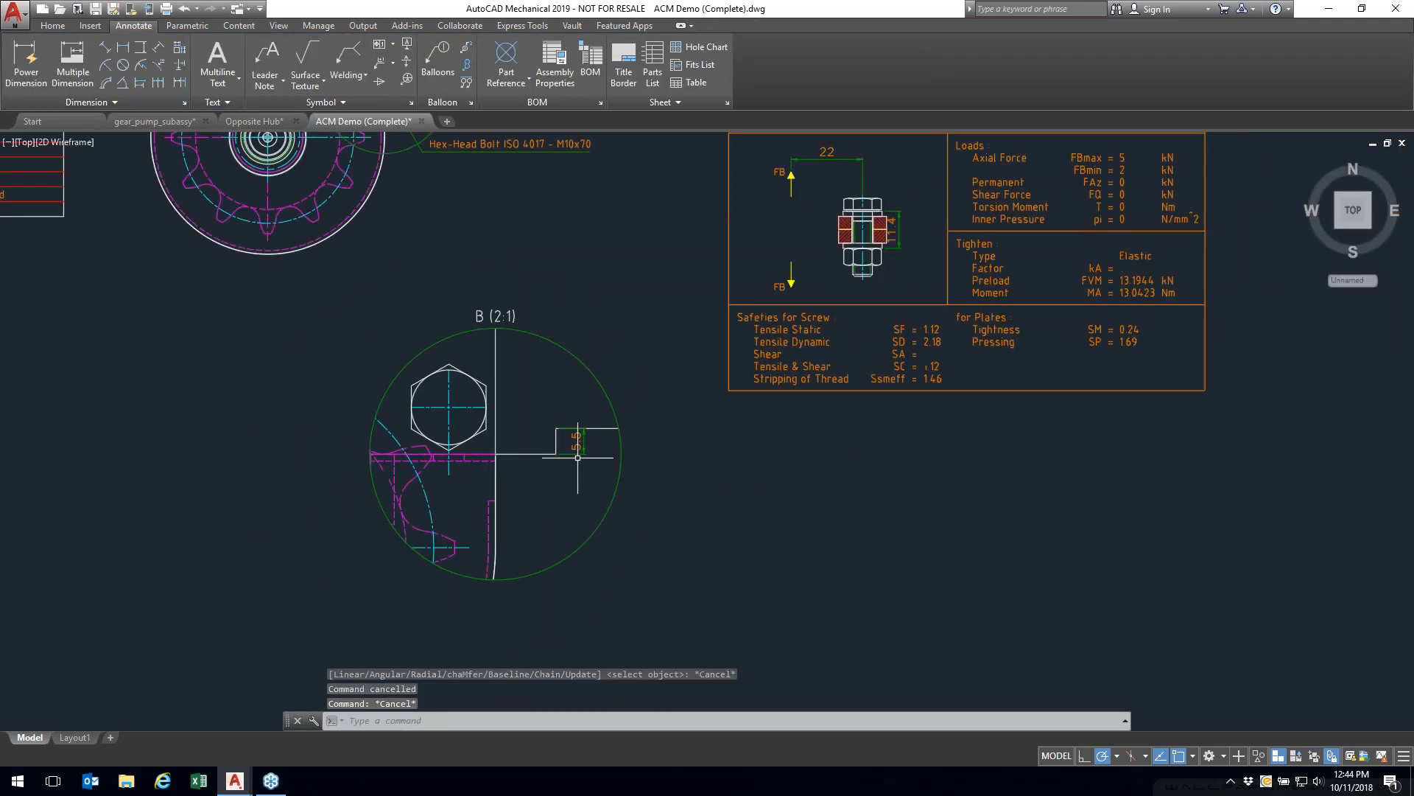
pyautogui.moveTo(607, 338); pyautogui.dragTo(723, 437, button='middle')
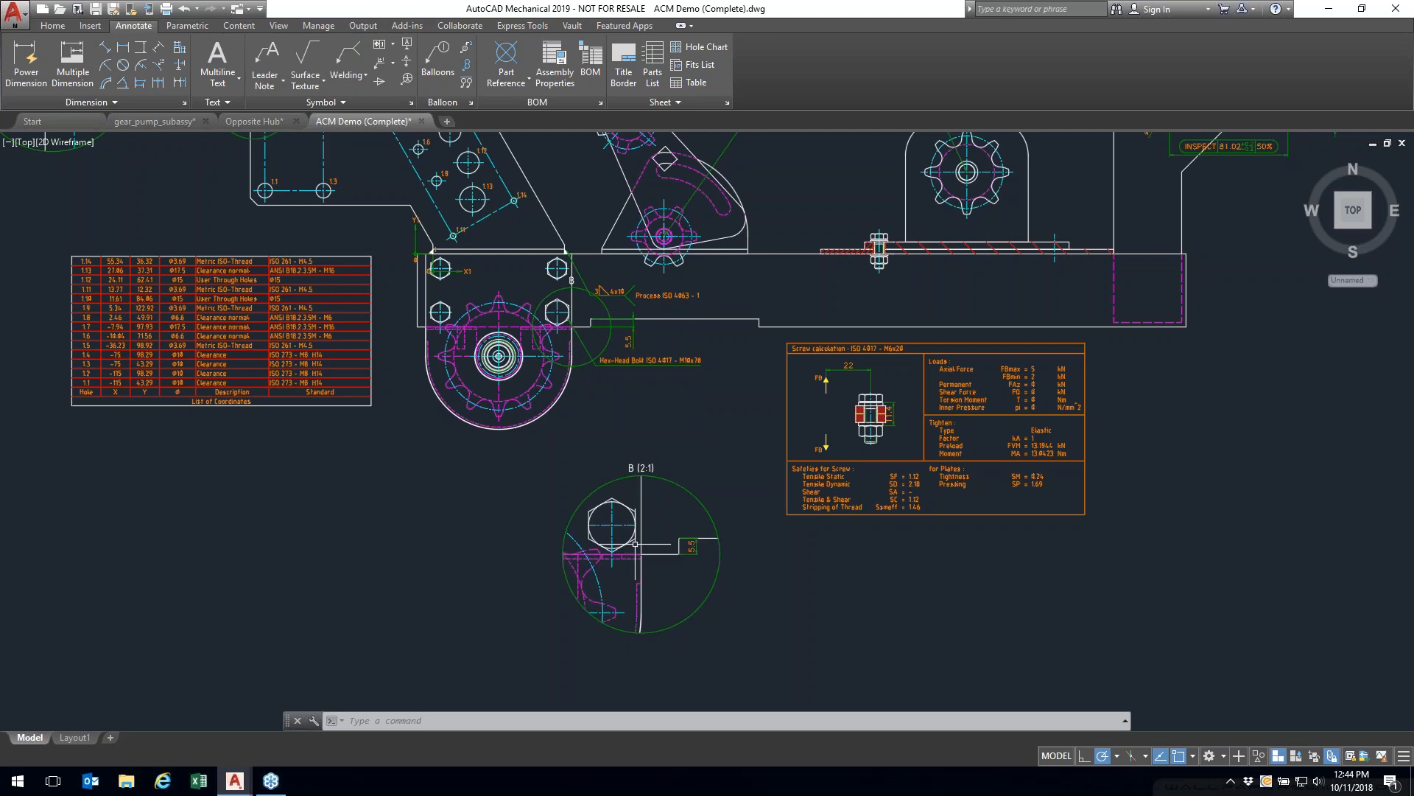
pyautogui.scroll(4, 598, 320)
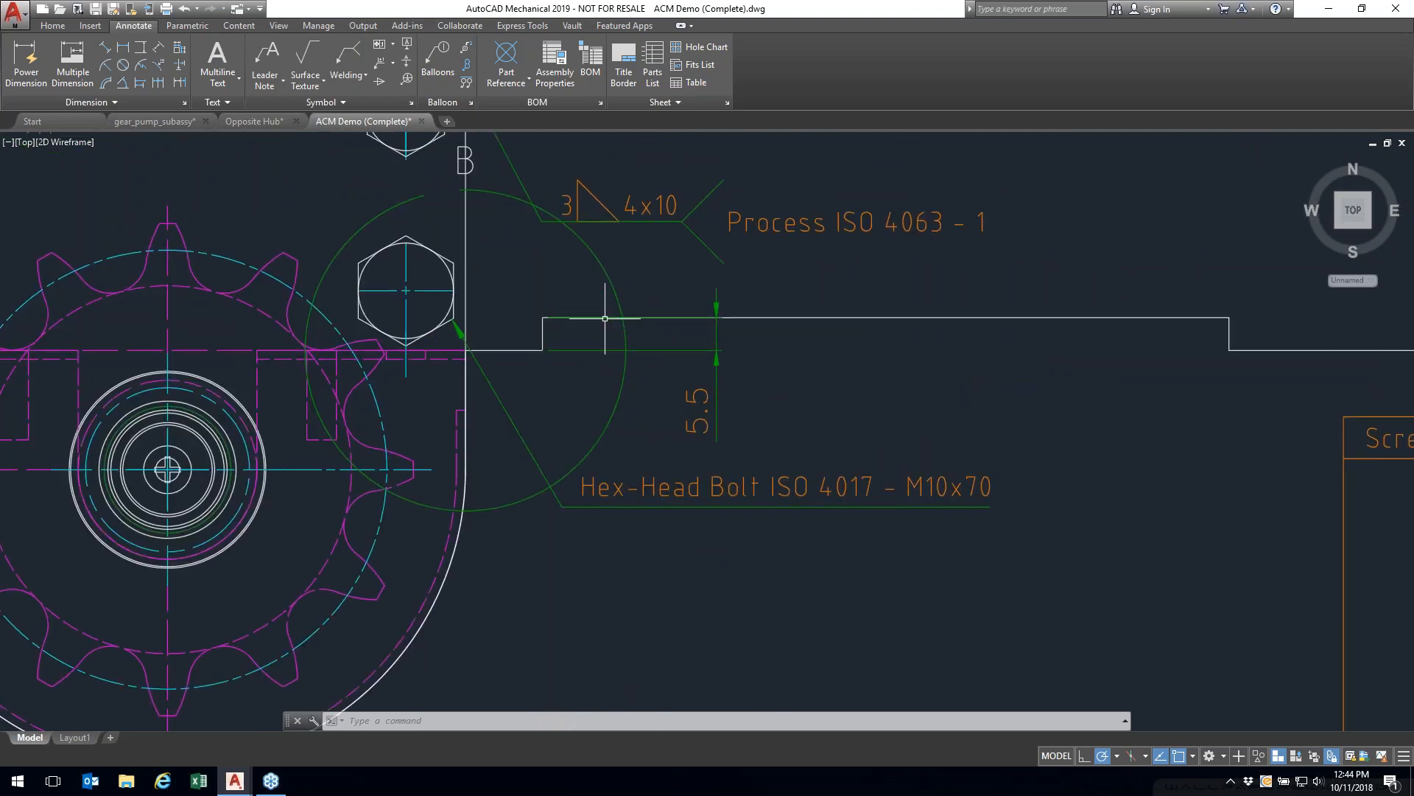
pyautogui.write('s')
pyautogui.press('Return')
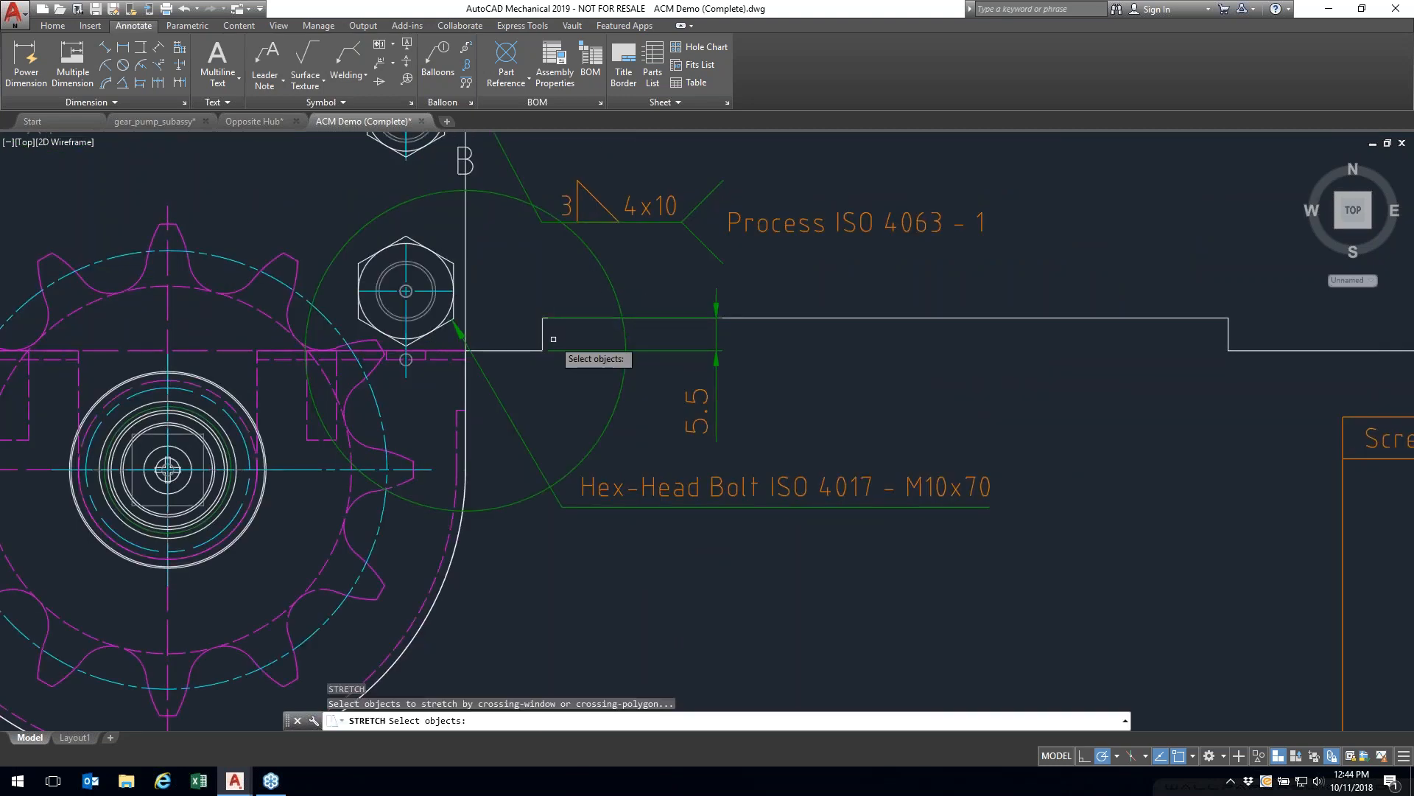
pyautogui.scroll(2, 566, 305)
pyautogui.scroll(-5, 564, 300)
pyautogui.click(539, 294)
pyautogui.click(729, 361)
pyautogui.press('Return')
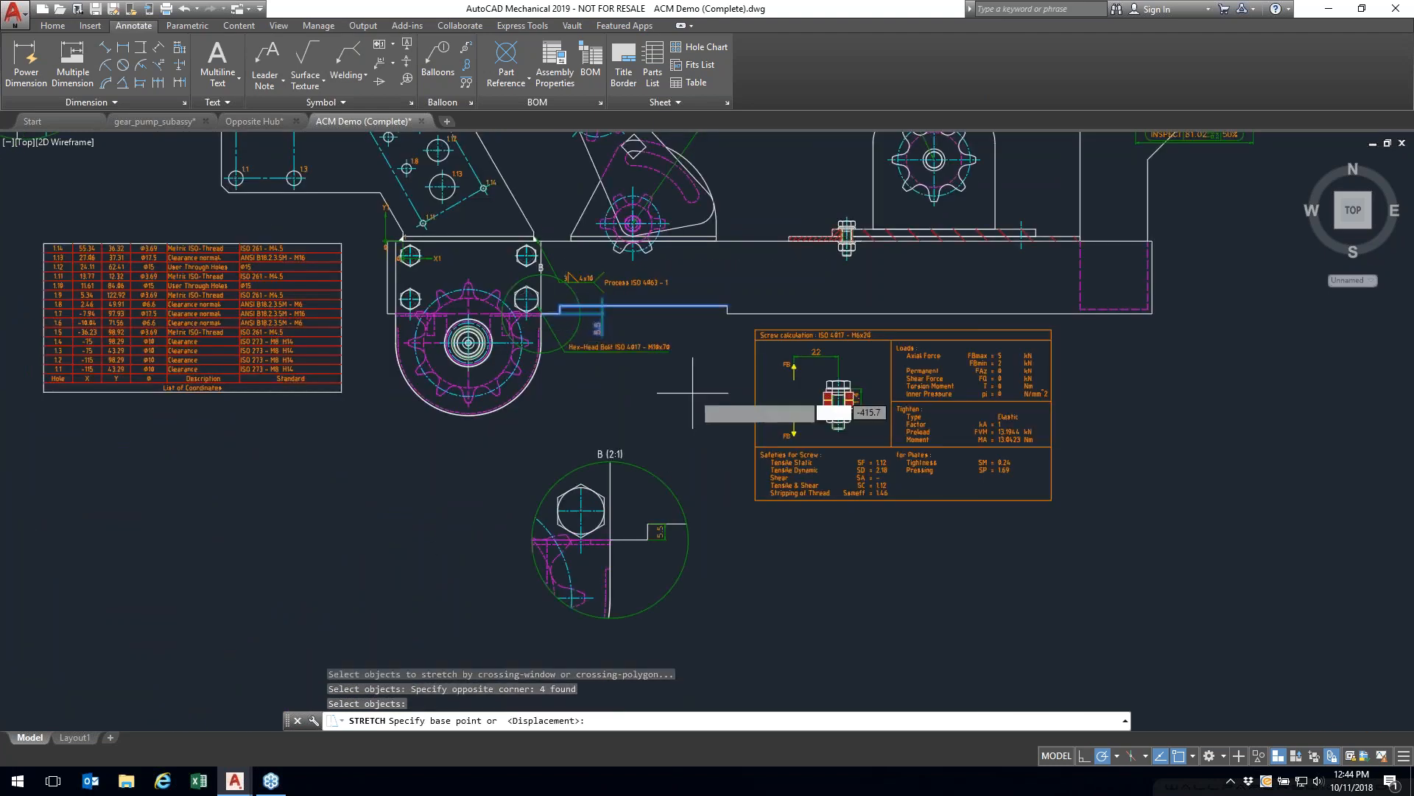
pyautogui.click(674, 391)
pyautogui.click(682, 394)
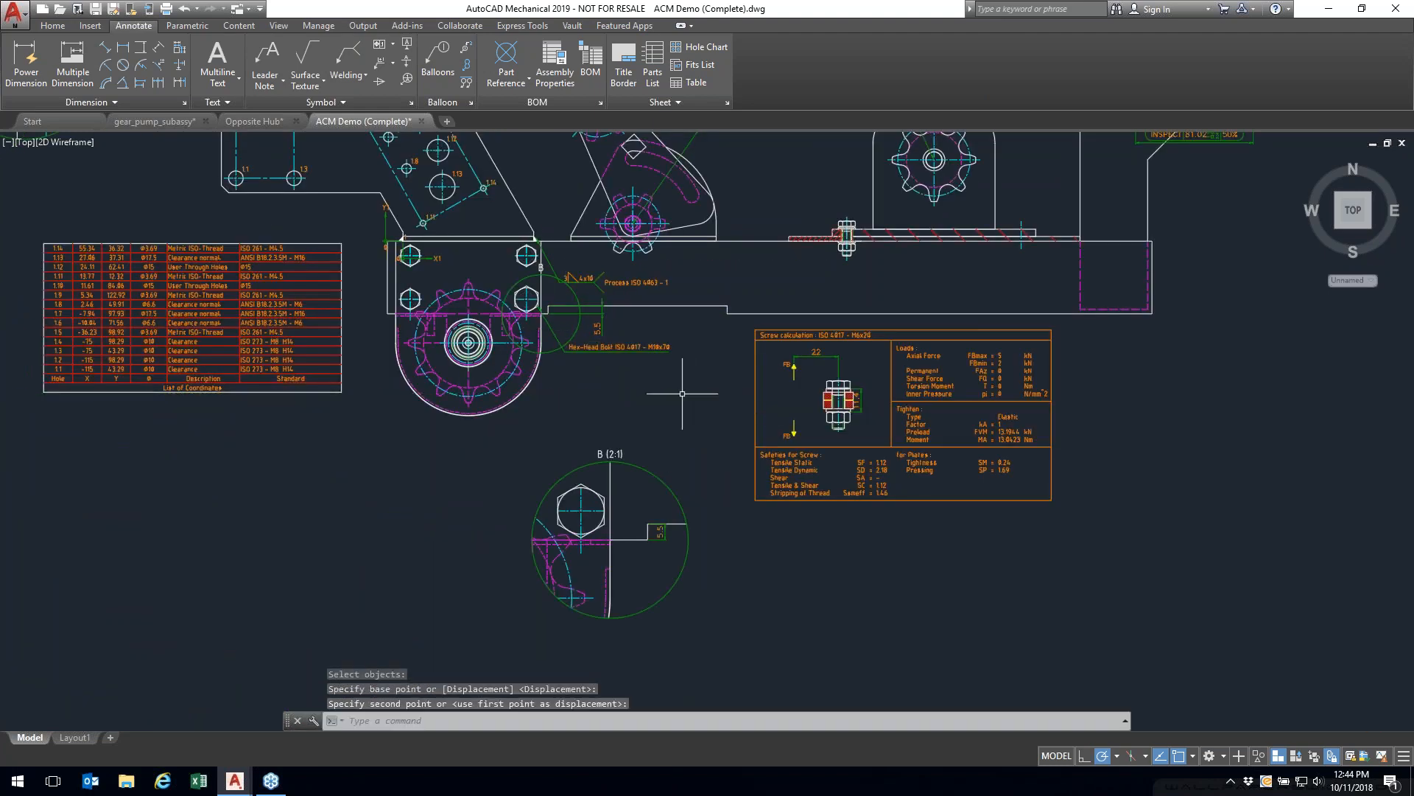
pyautogui.rightClick(611, 506)
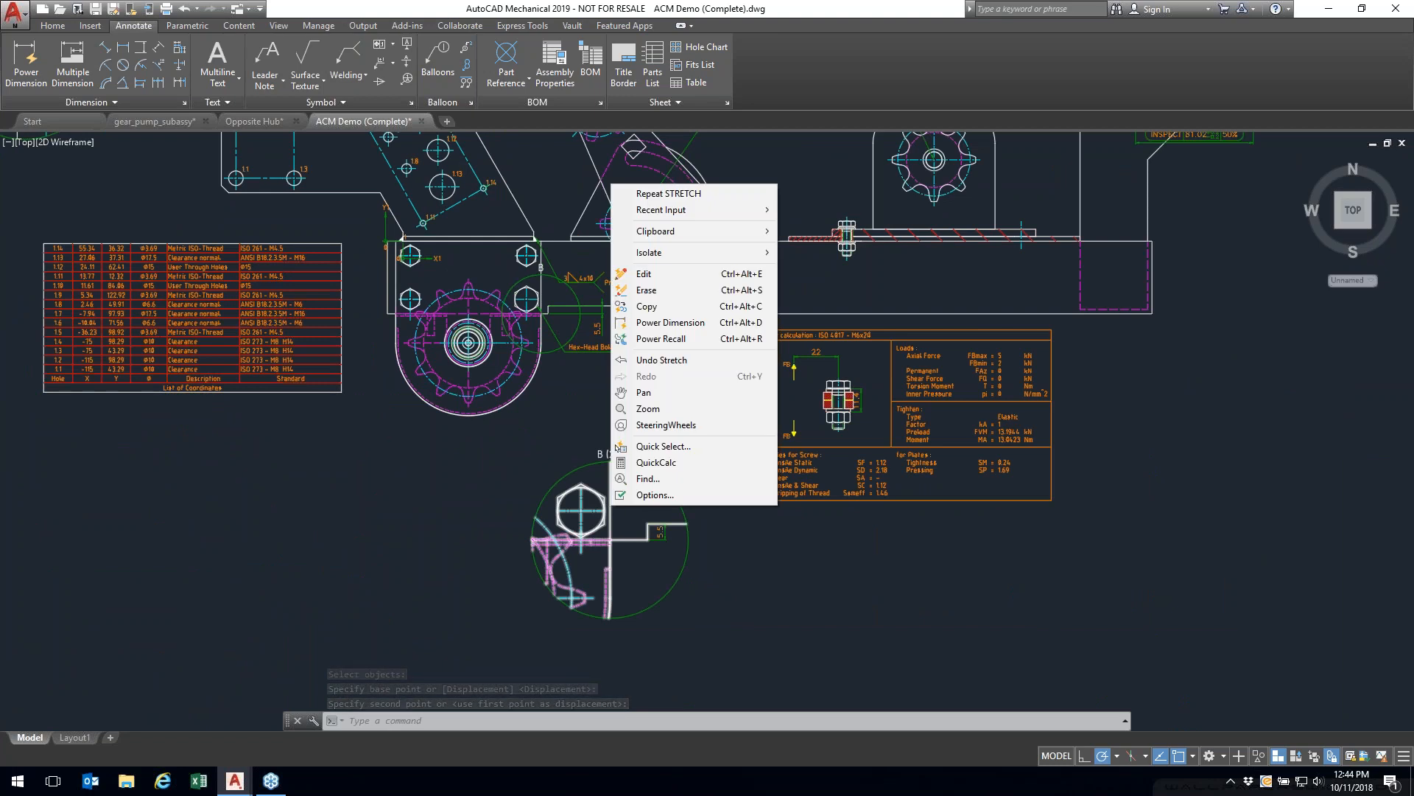
pyautogui.click(611, 506)
pyautogui.doubleClick(611, 507)
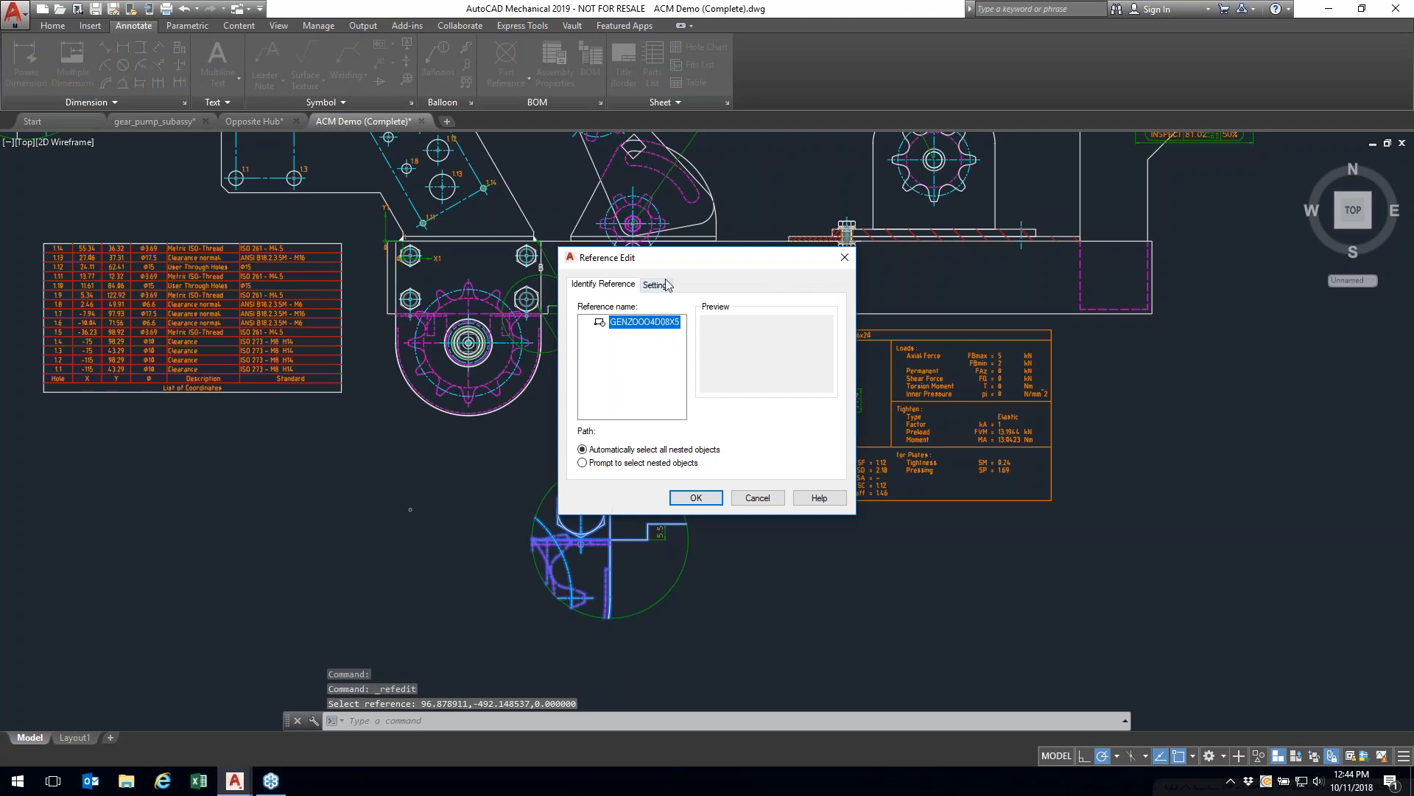
pyautogui.click(667, 286)
pyautogui.click(603, 285)
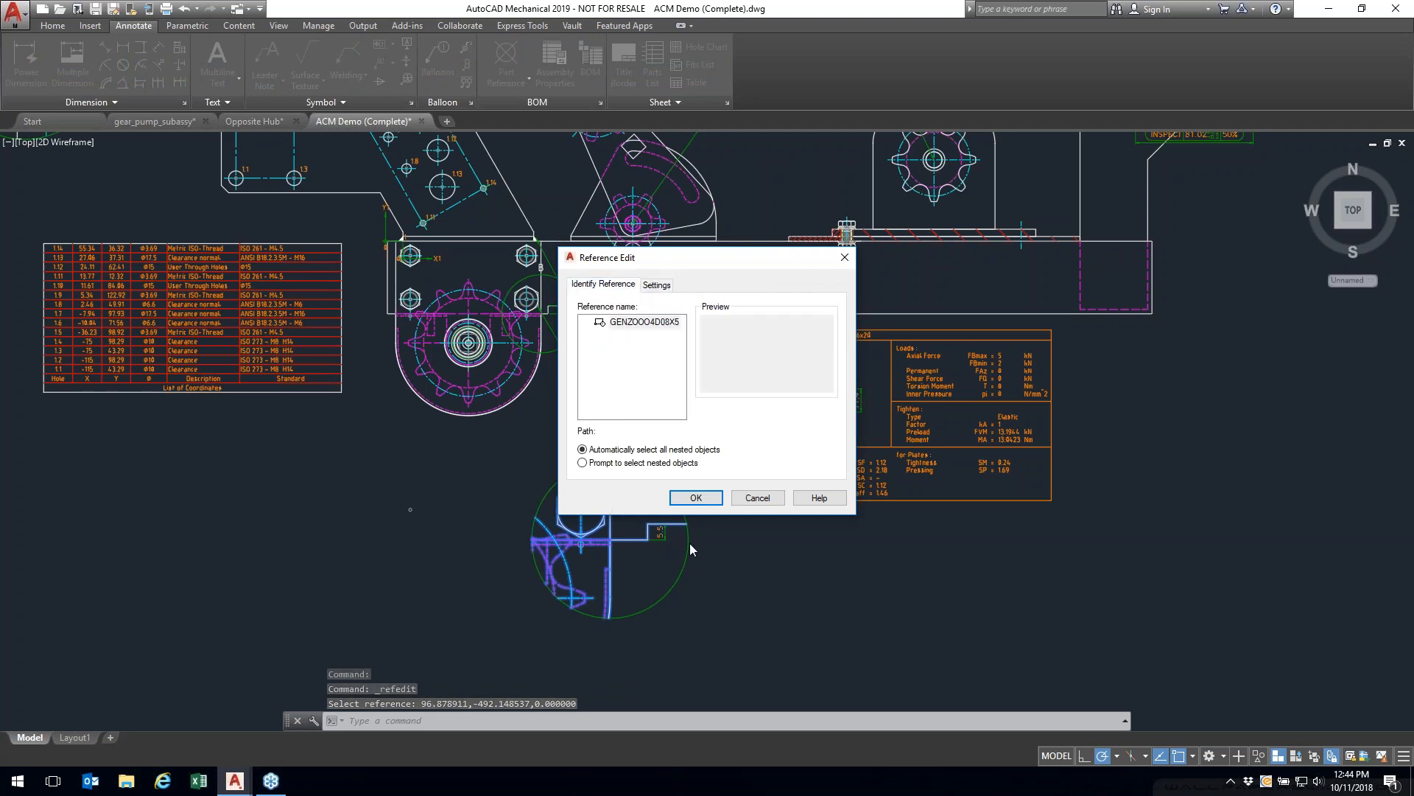
pyautogui.click(757, 498)
# Step: Open detail view B's block for in-place editing and close the reference editing session, discarding the edits
pyautogui.rightClick(611, 477)
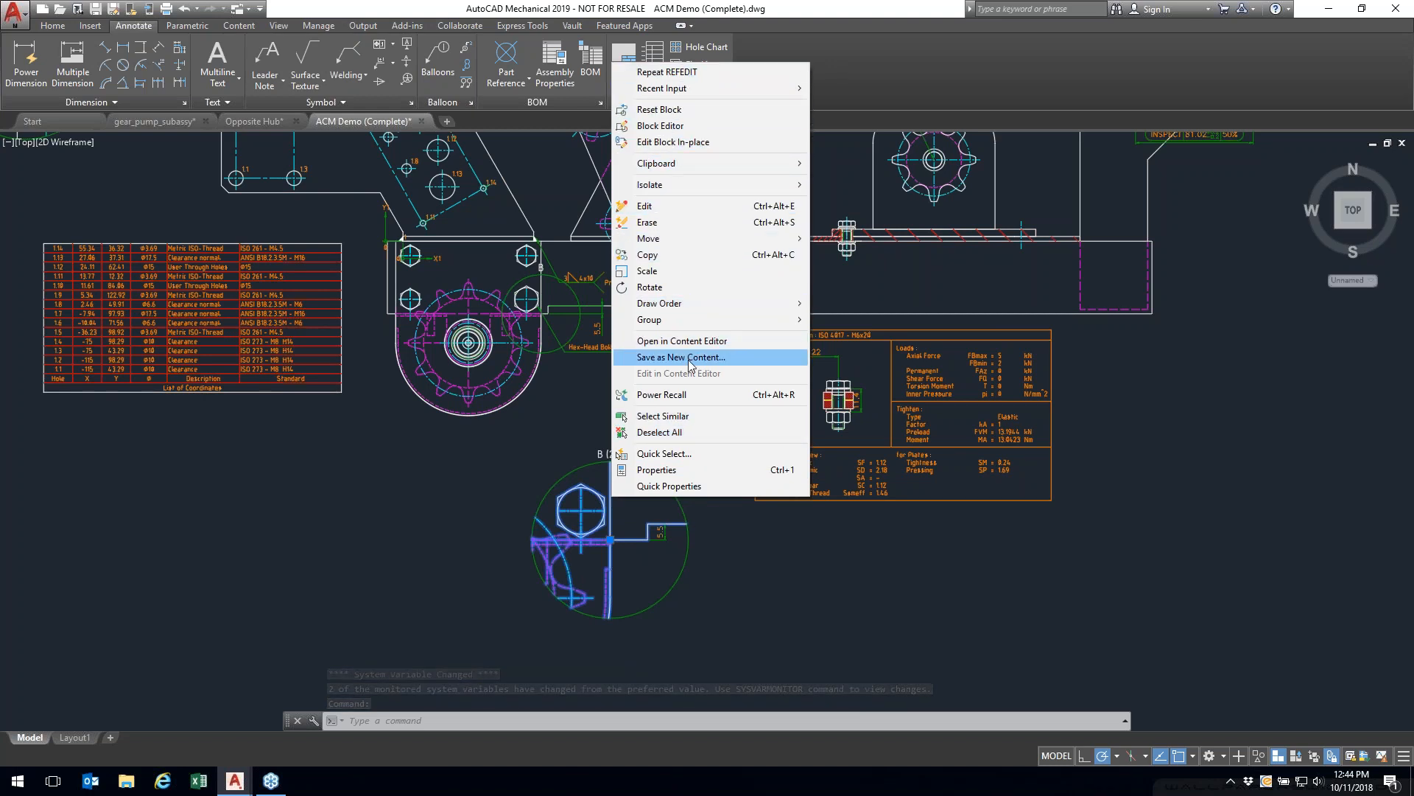
pyautogui.click(672, 141)
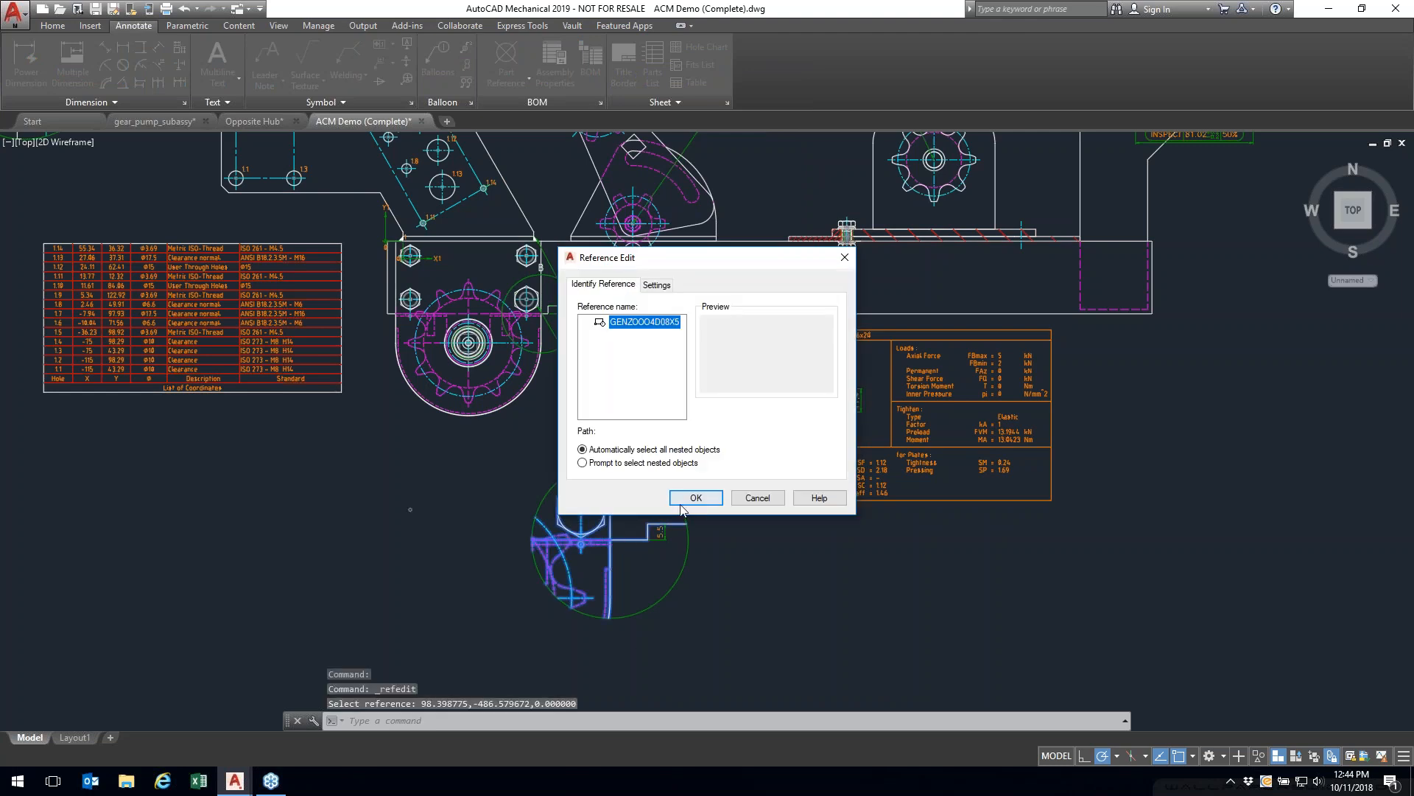
pyautogui.click(695, 498)
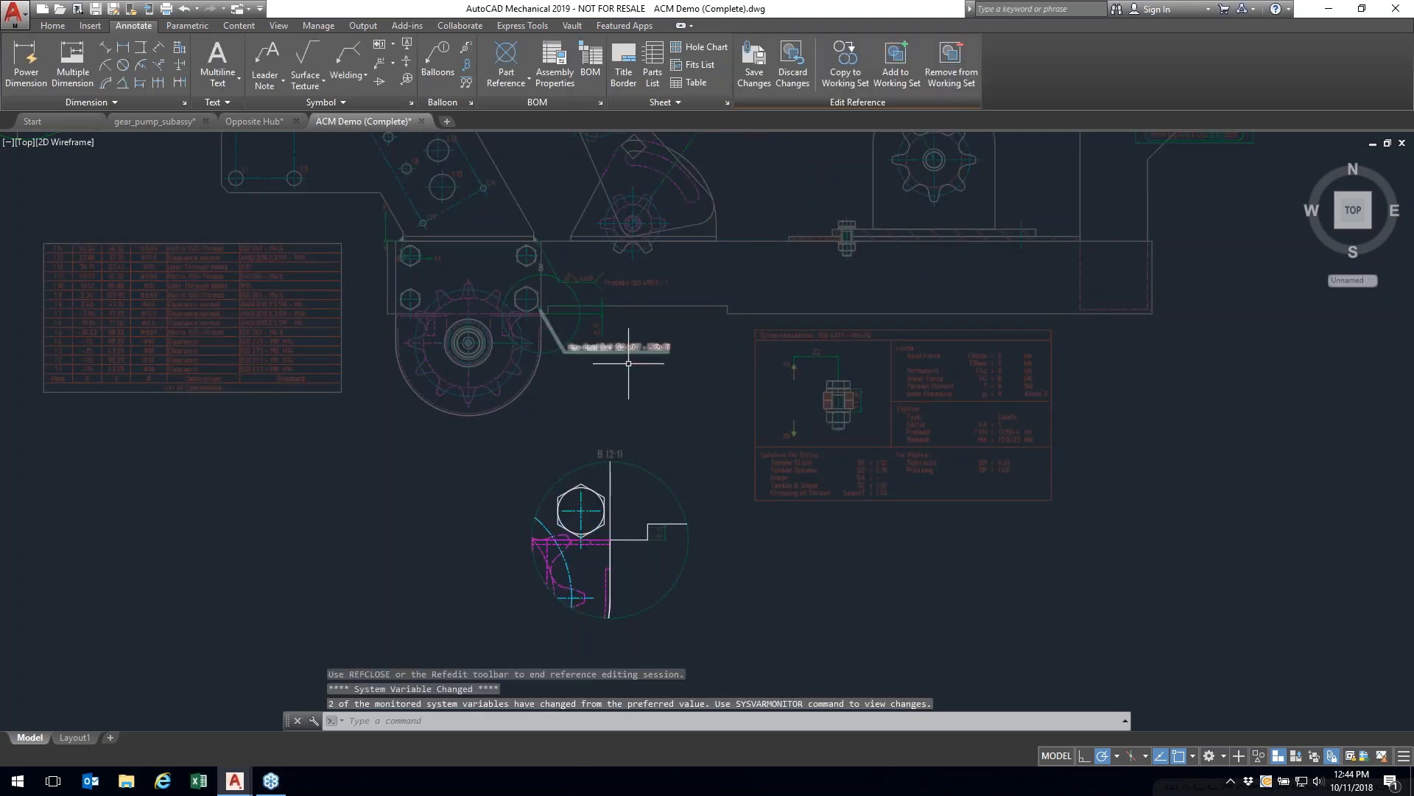
pyautogui.press('Escape')
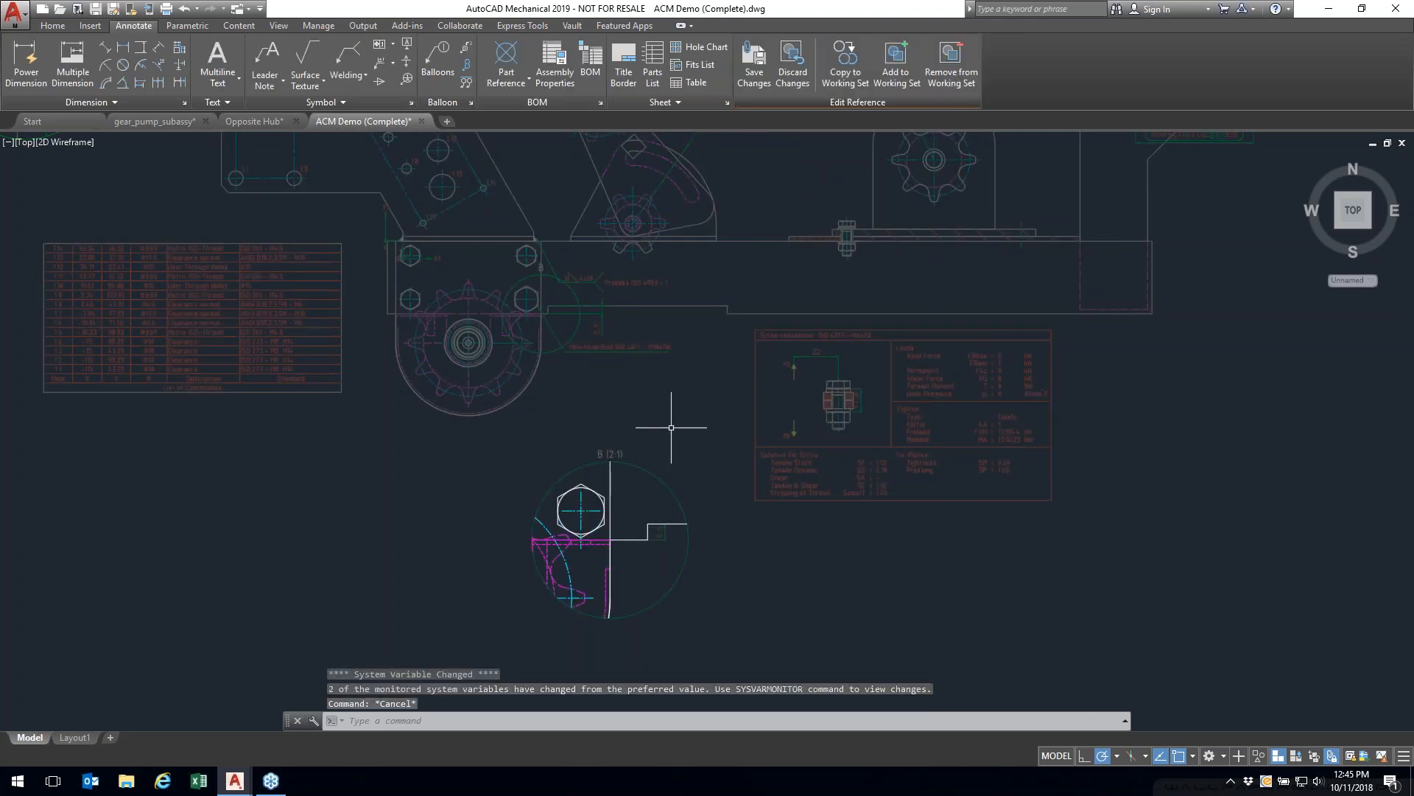
pyautogui.rightClick(694, 352)
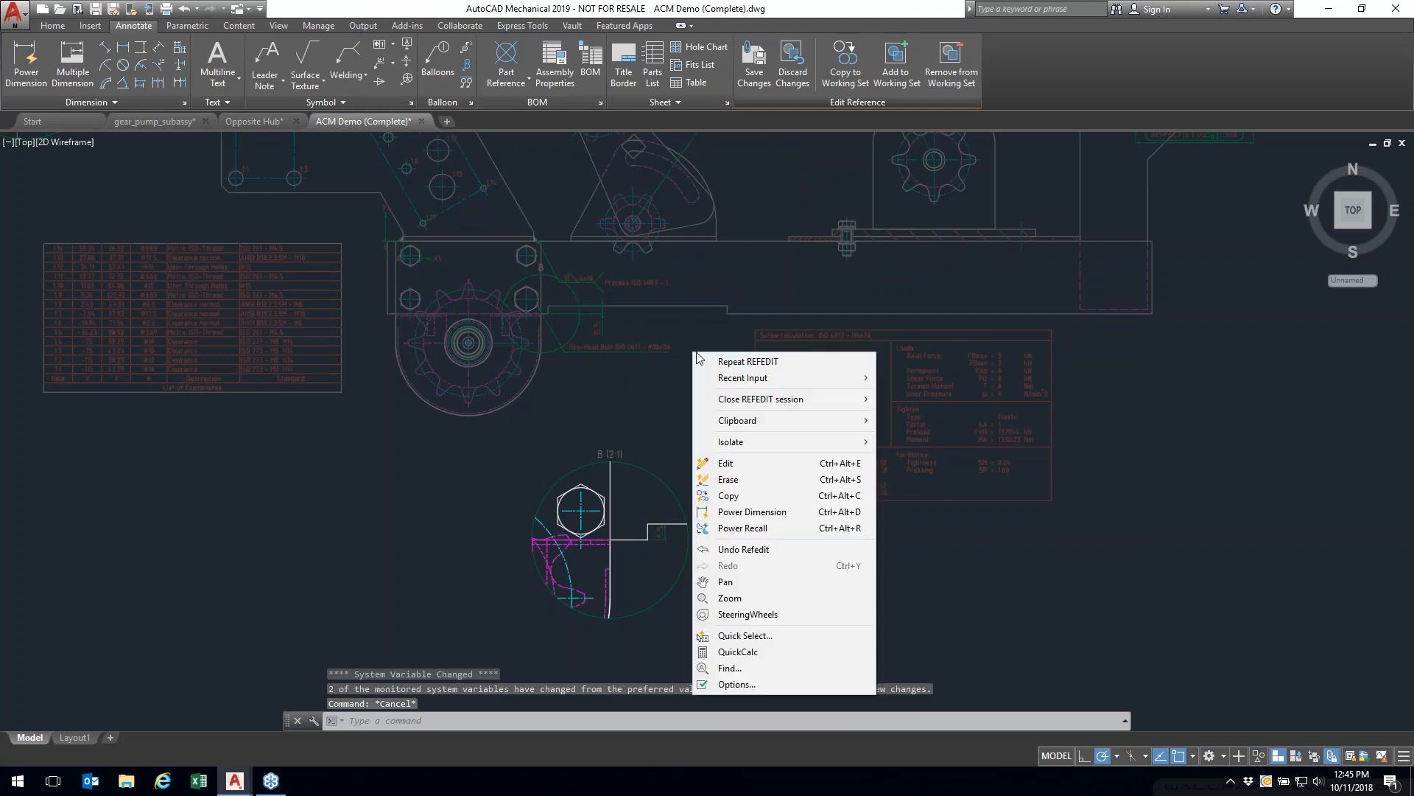
pyautogui.moveTo(738, 398)
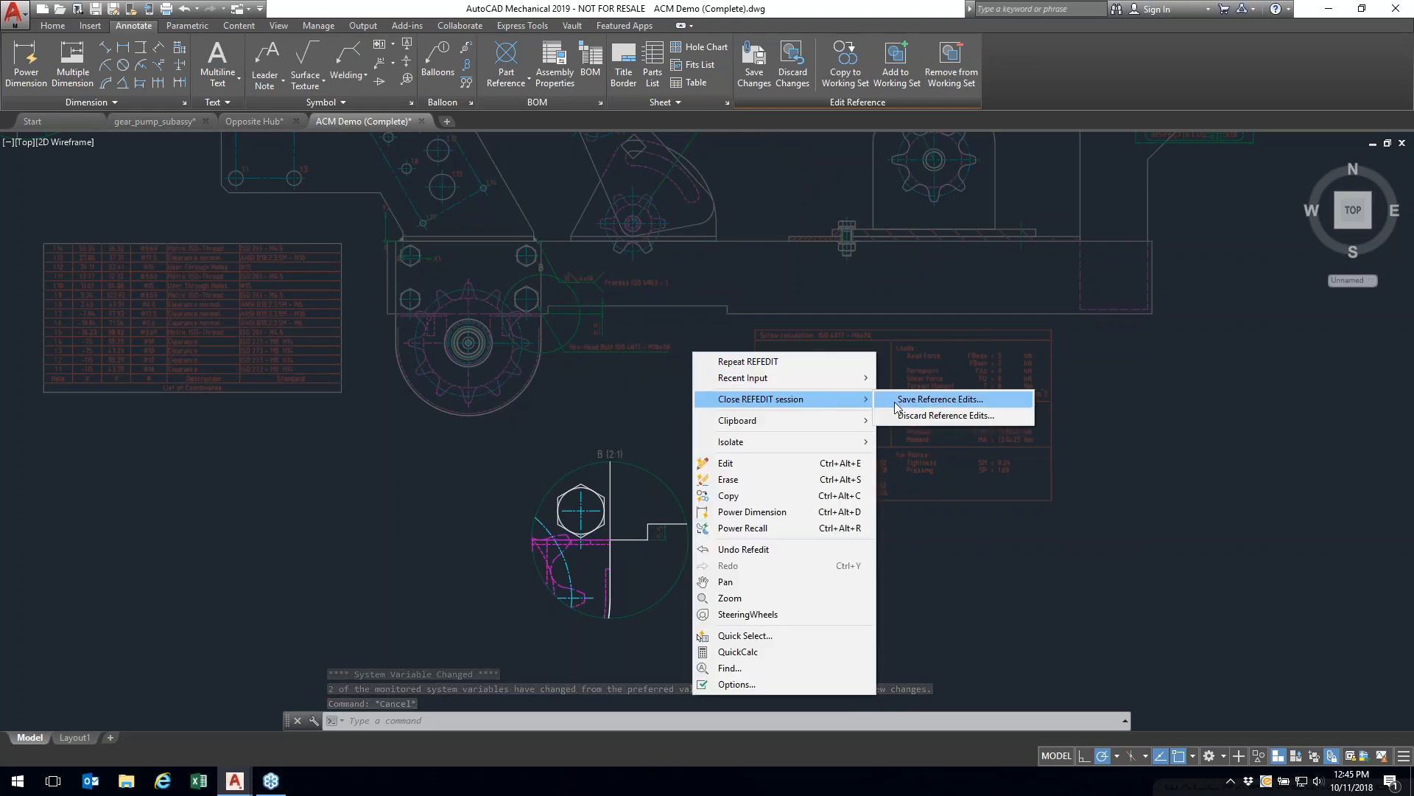
pyautogui.click(913, 415)
pyautogui.click(689, 431)
# Step: Try to redefine detail B's enlargement area with Power Recall, using the object option on the existing circle in the main view
pyautogui.click(606, 514)
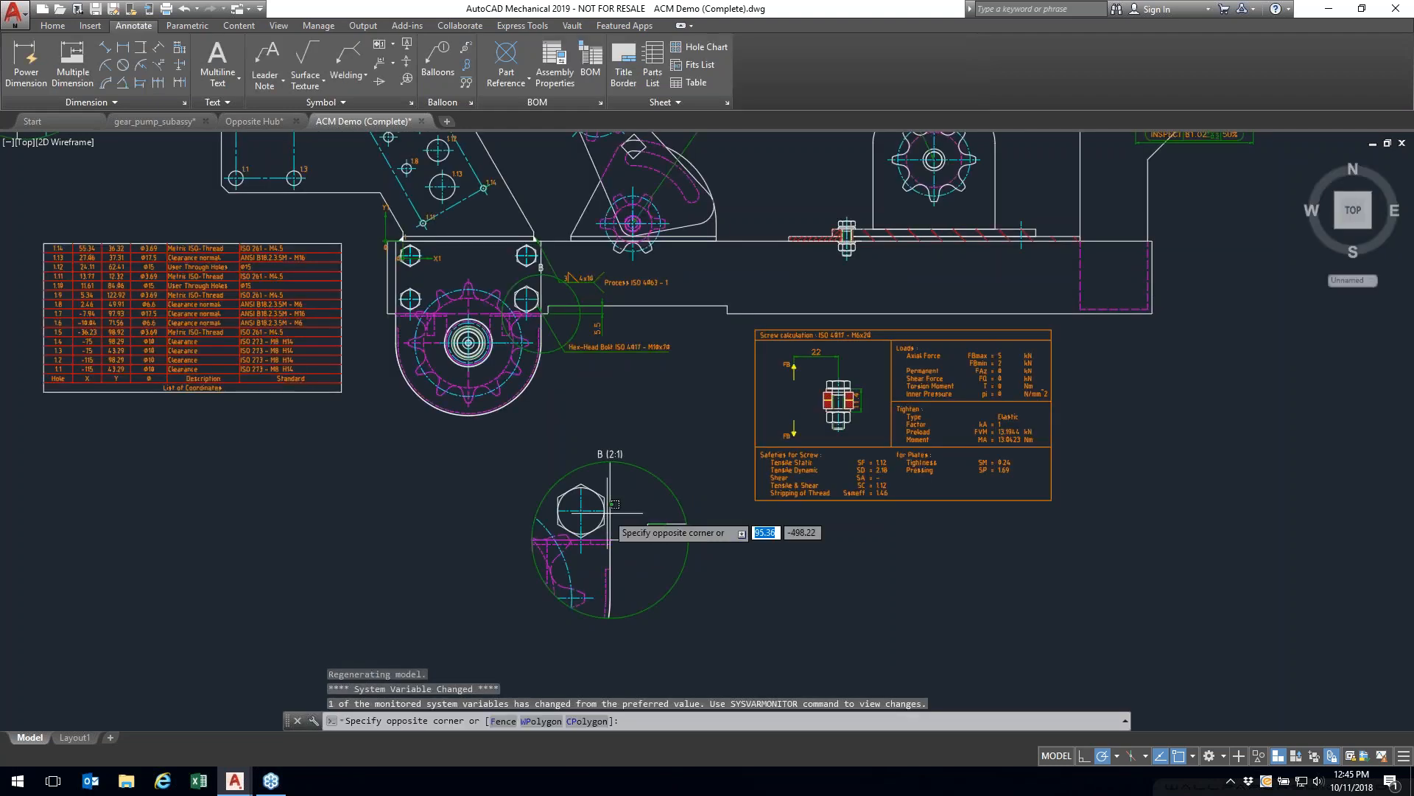
pyautogui.click(587, 518)
pyautogui.rightClick(587, 517)
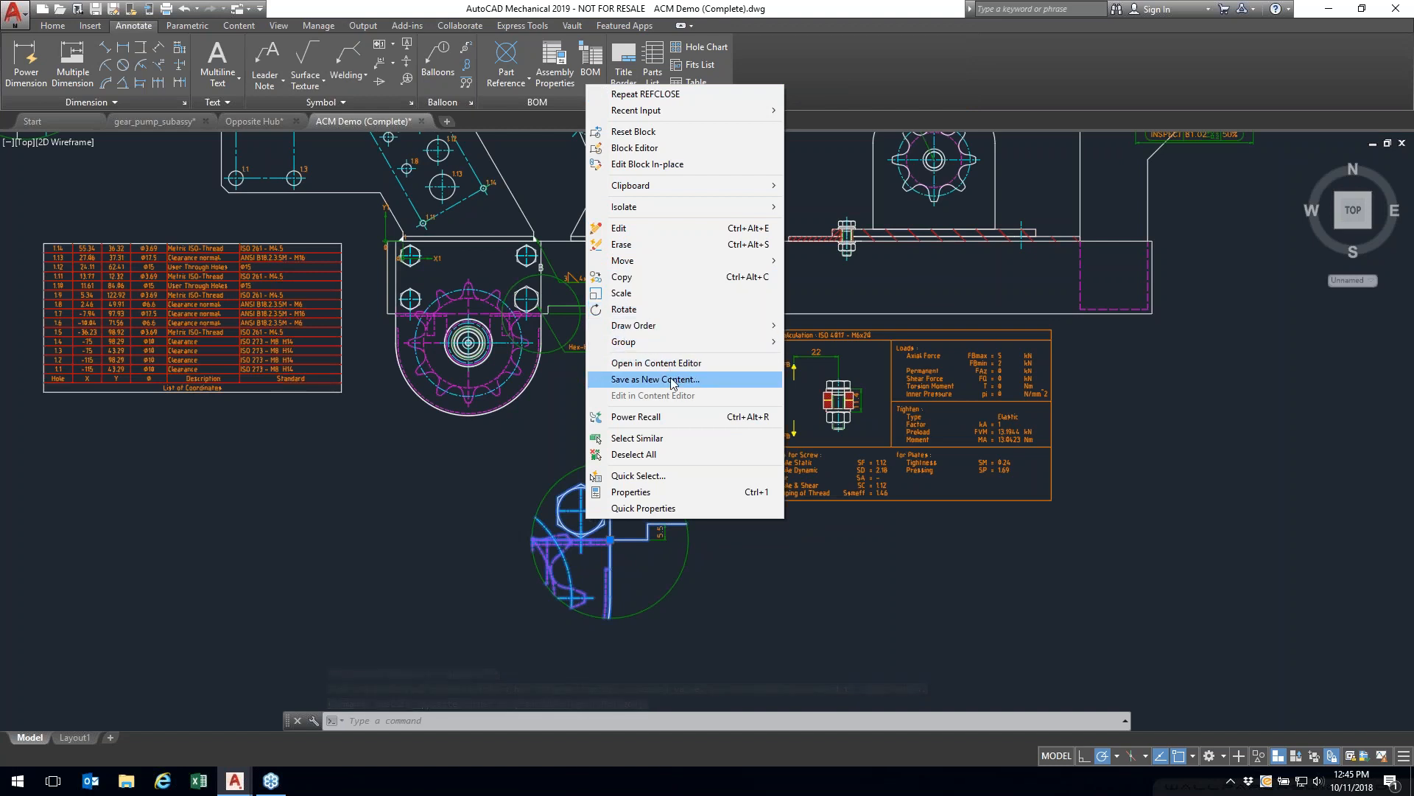
pyautogui.click(673, 417)
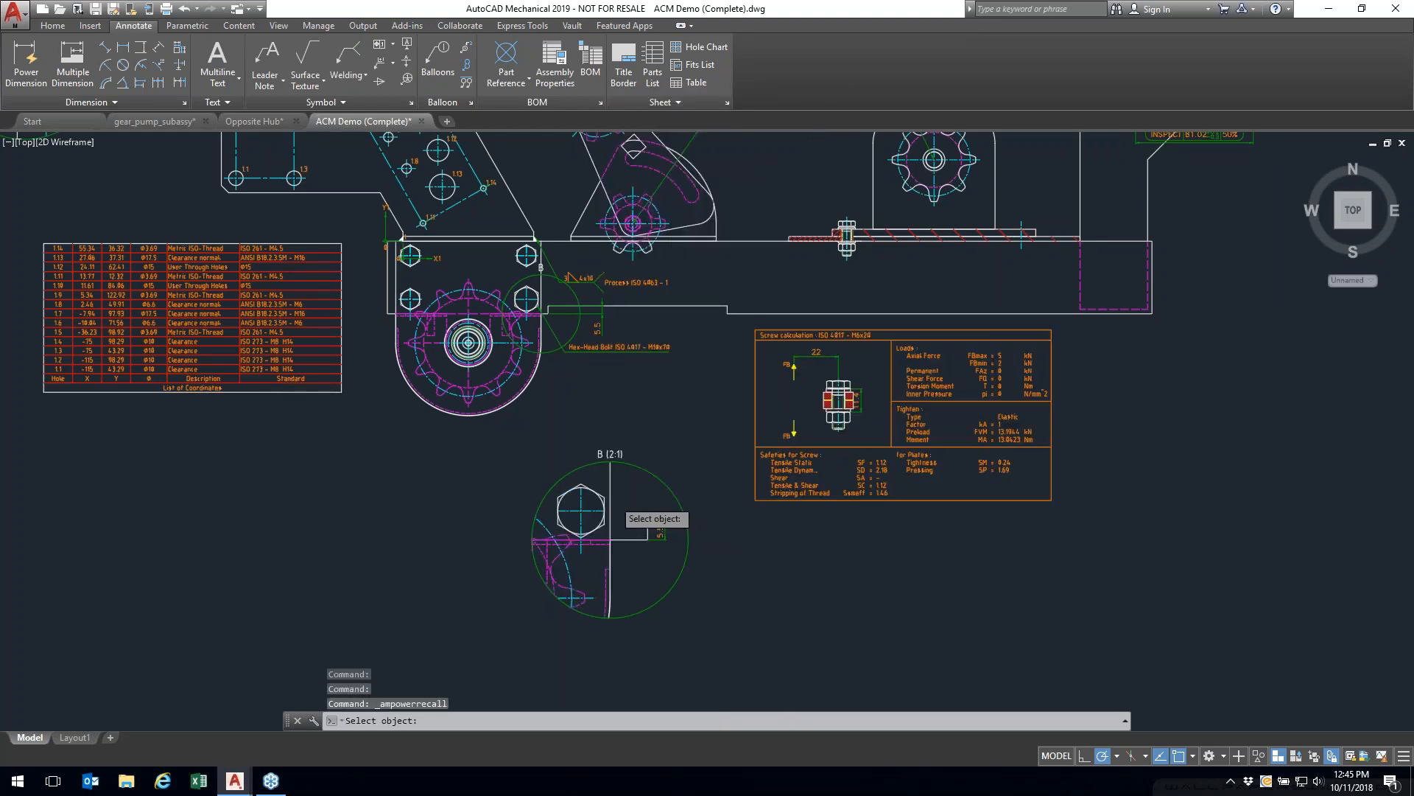
pyautogui.click(549, 351)
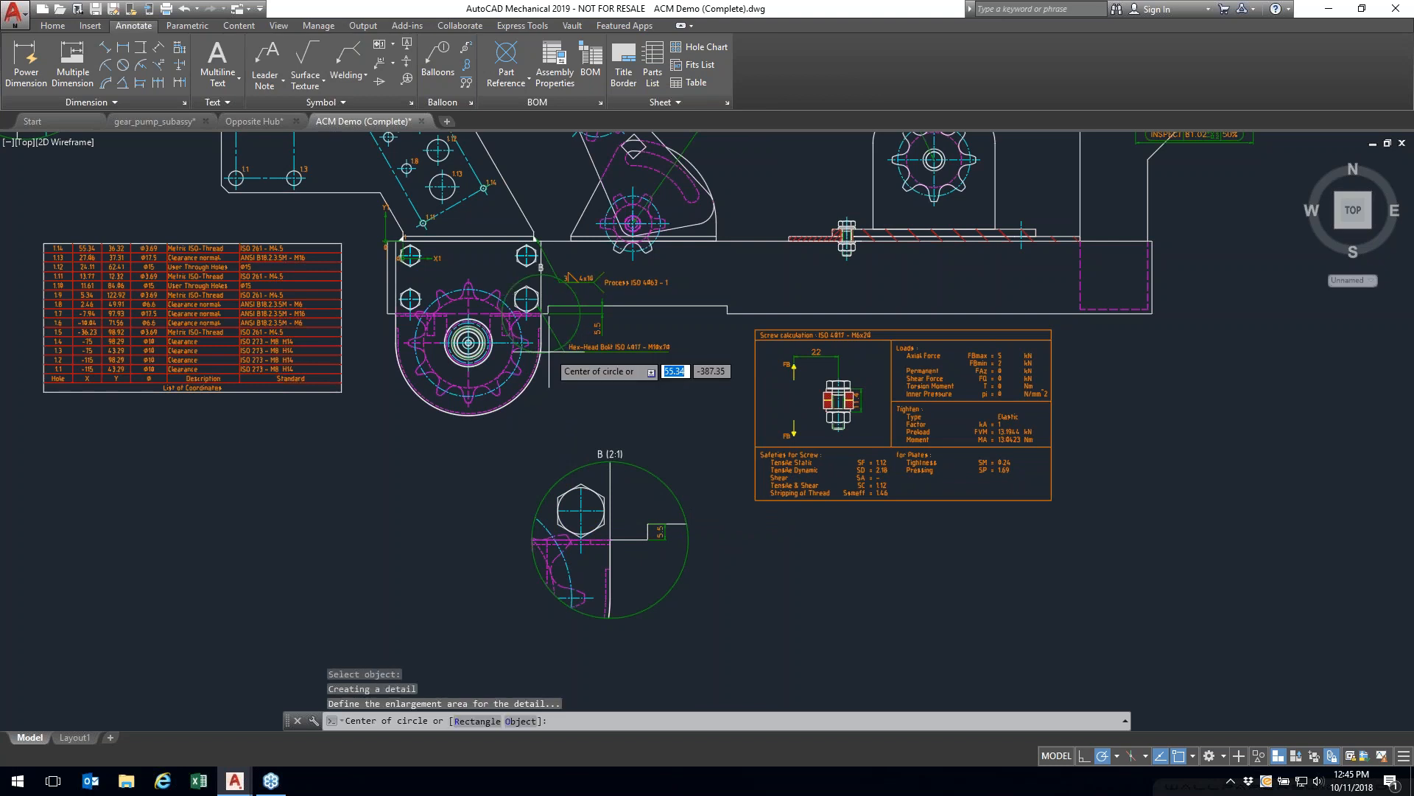
pyautogui.scroll(-4, 548, 371)
pyautogui.scroll(4, 575, 379)
pyautogui.write('o')
pyautogui.press('Return')
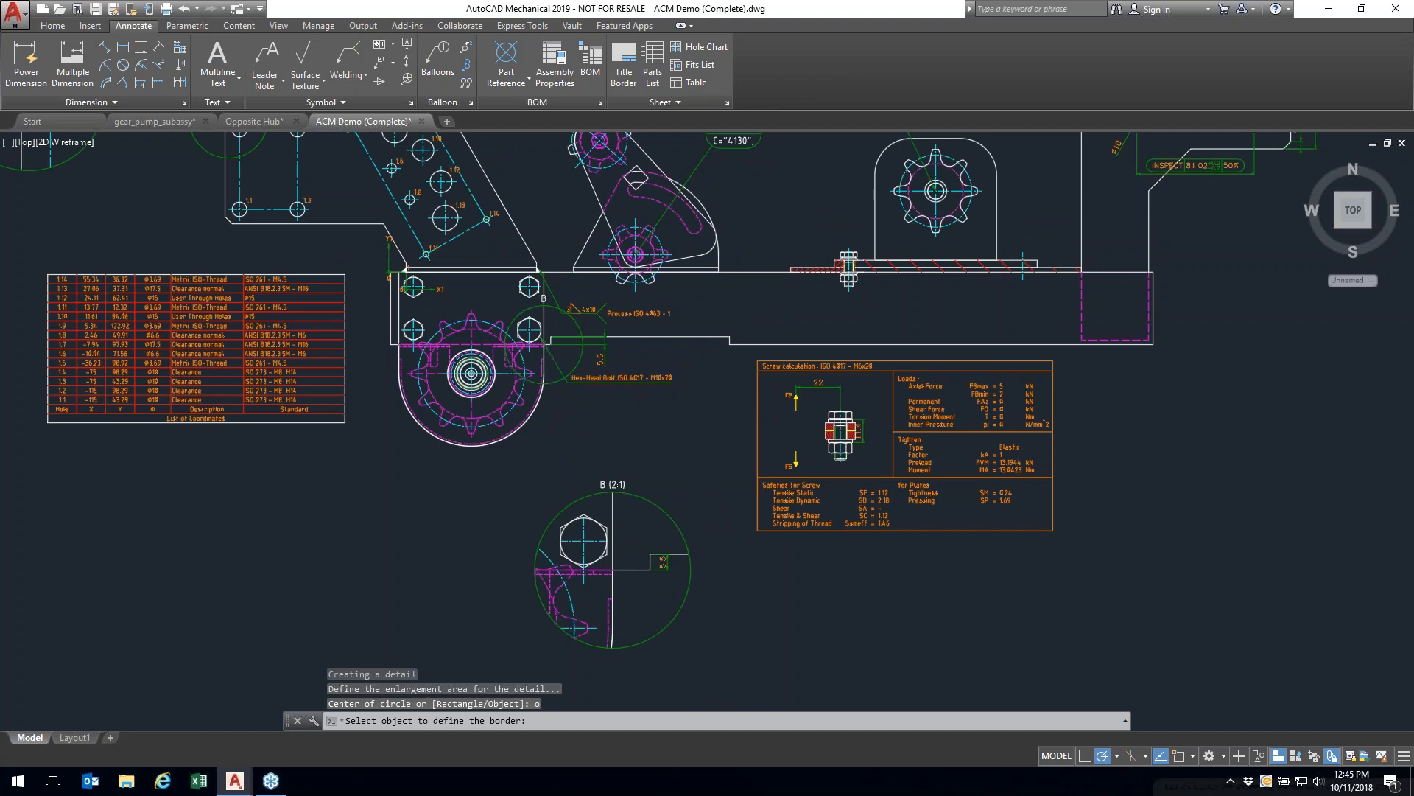
pyautogui.click(551, 381)
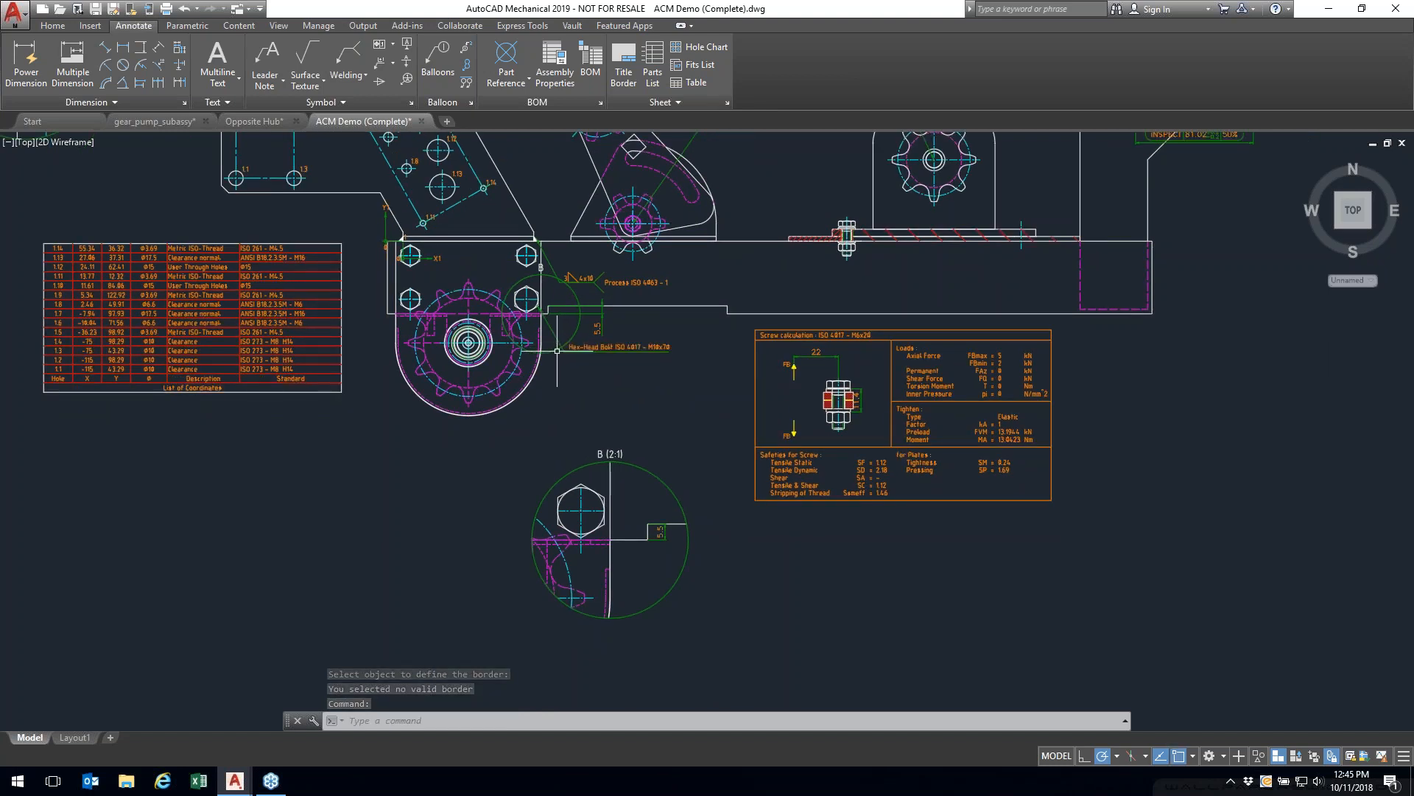
pyautogui.scroll(6, 547, 335)
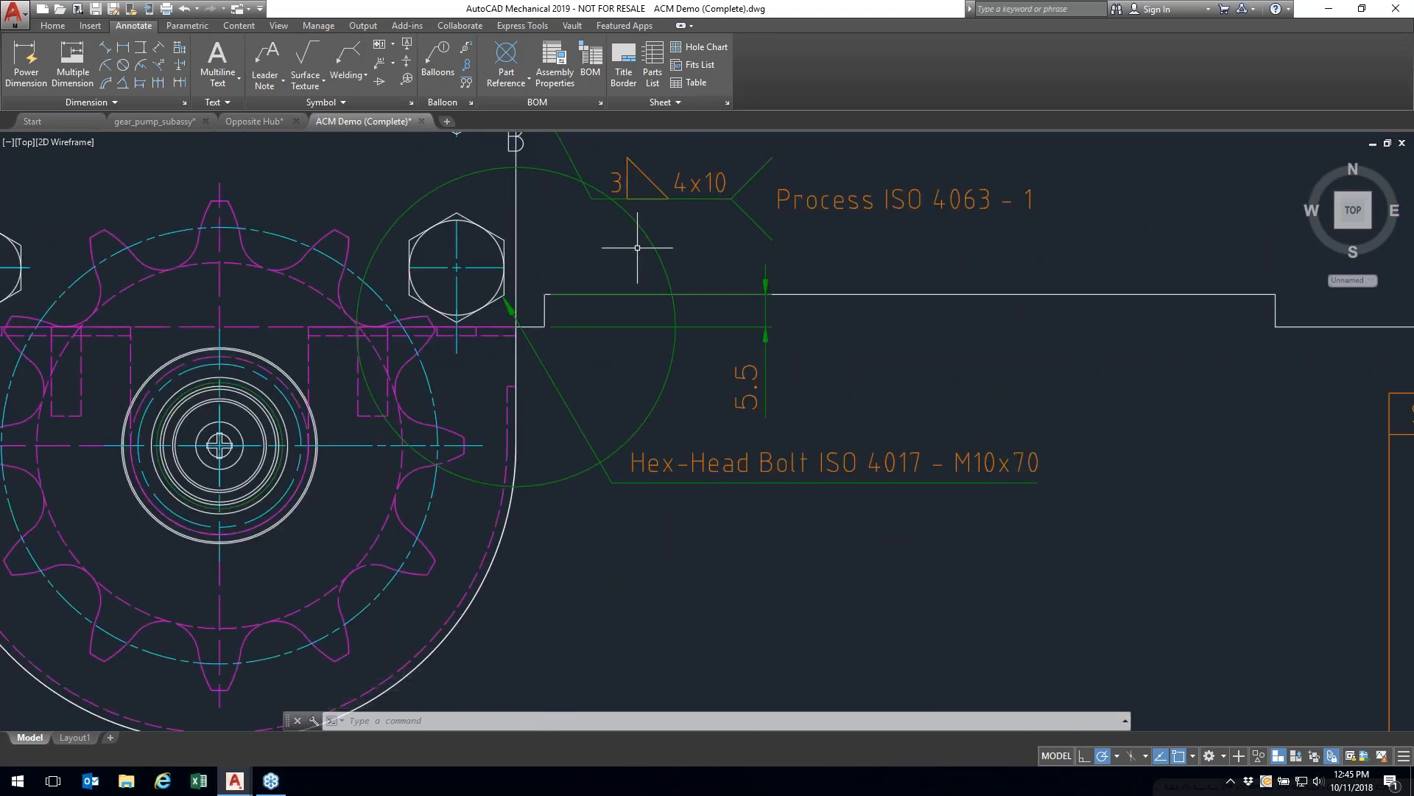
pyautogui.scroll(-6, 663, 545)
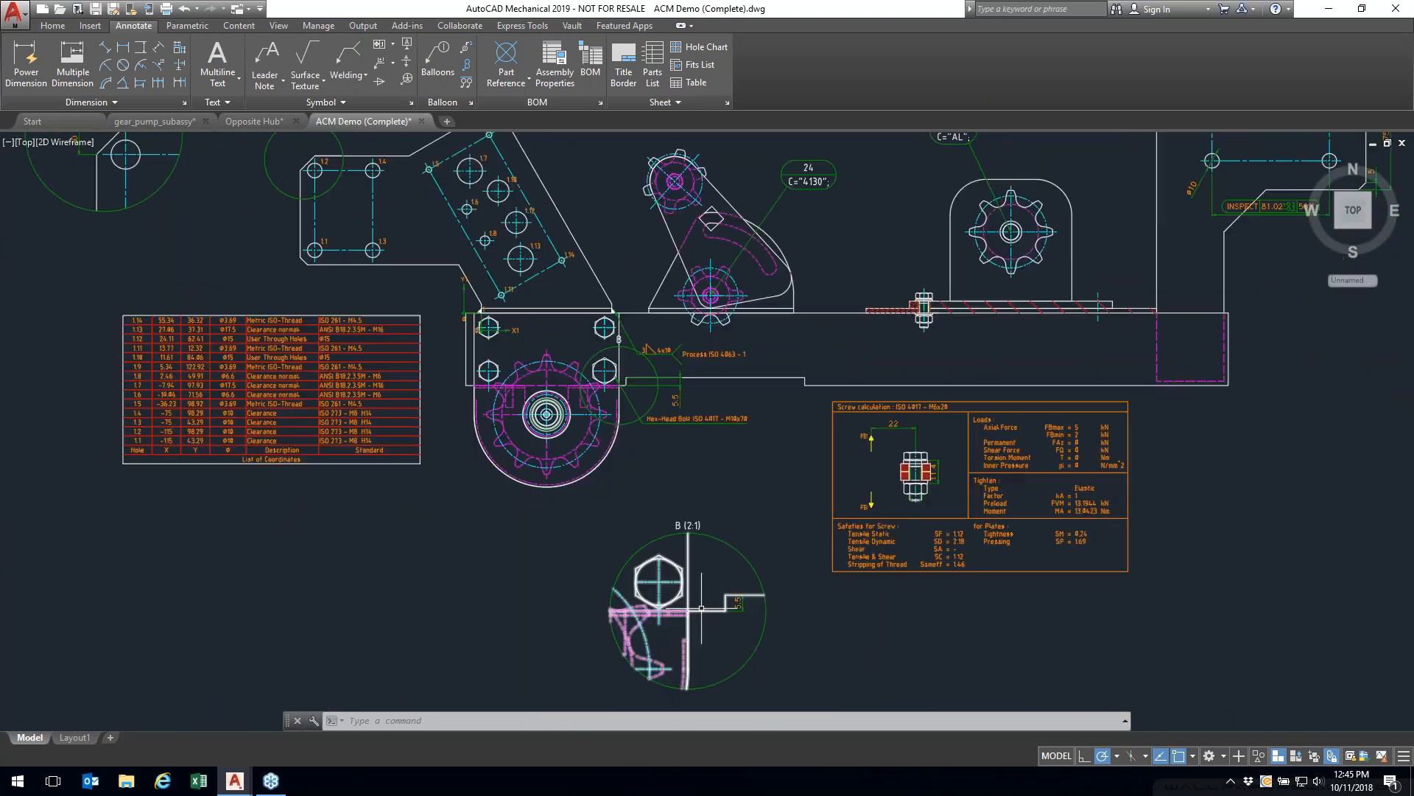
pyautogui.rightClick(693, 282)
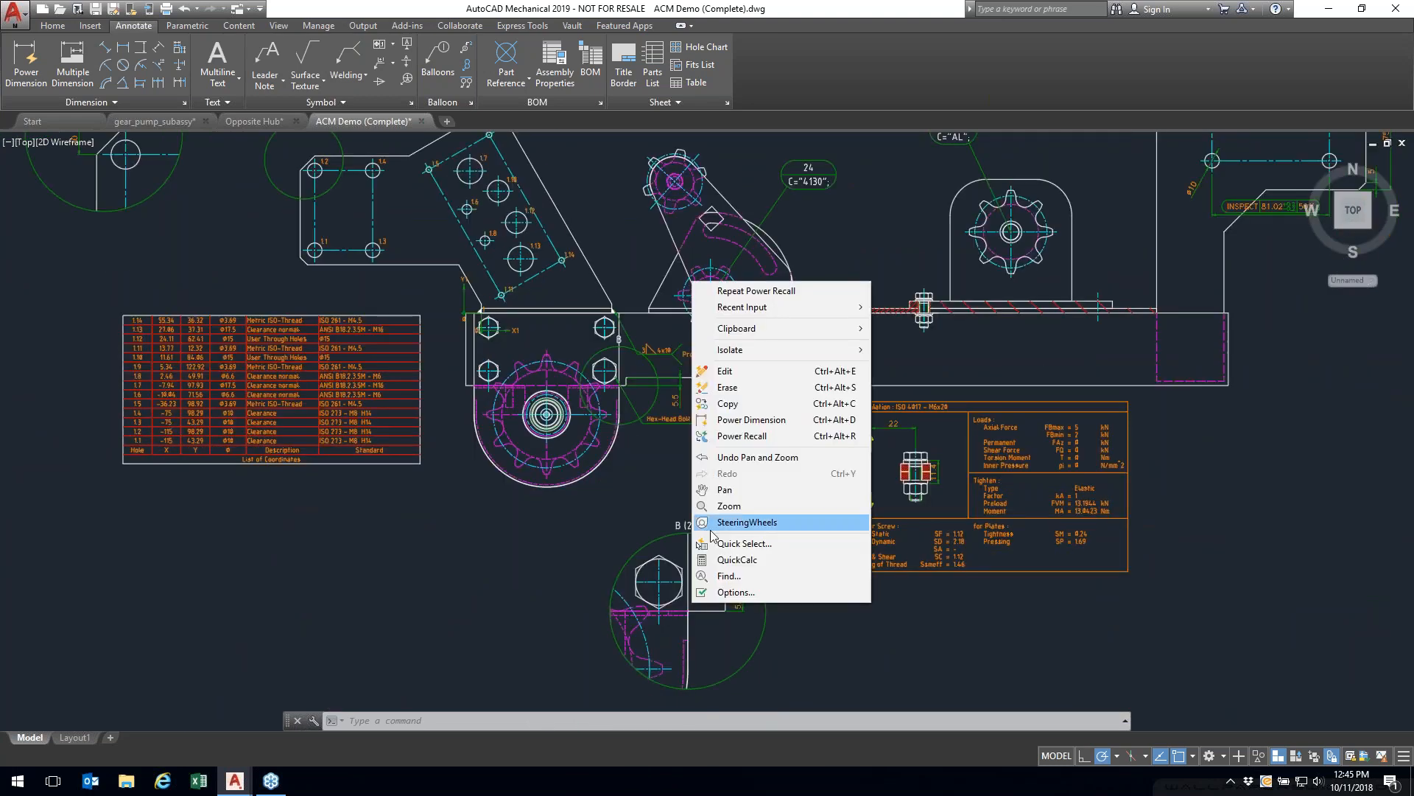
pyautogui.click(733, 436)
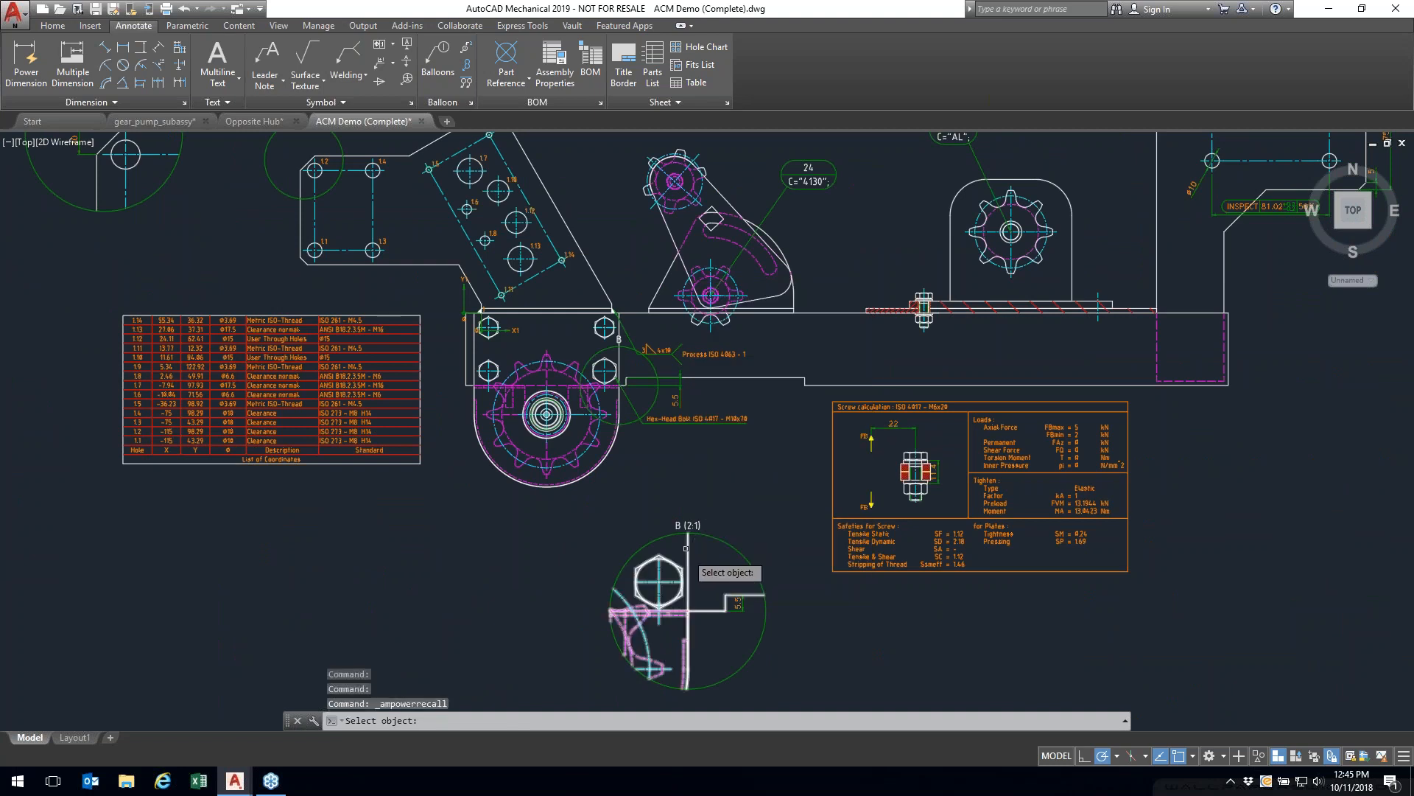
pyautogui.click(687, 553)
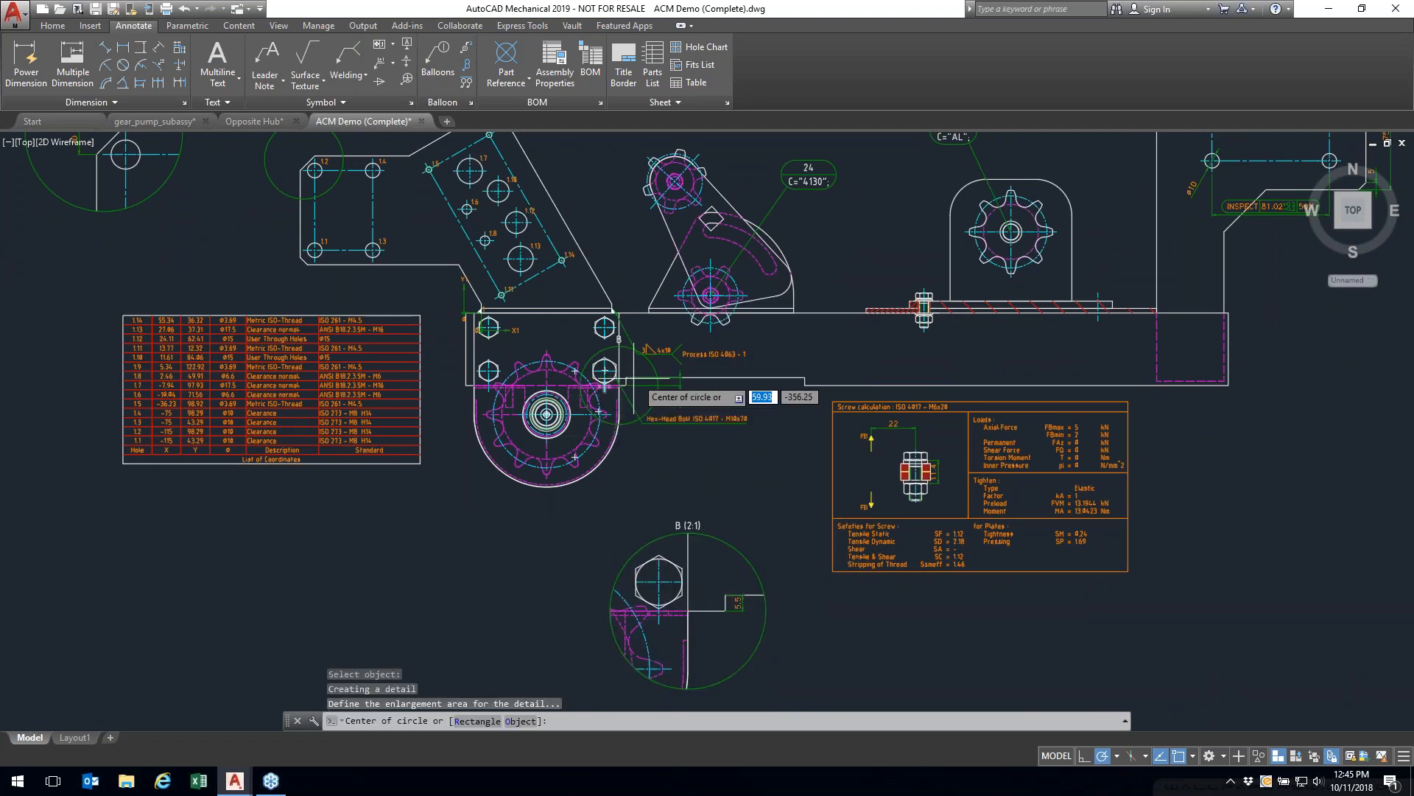
pyautogui.scroll(-3, 704, 361)
pyautogui.scroll(3, 658, 361)
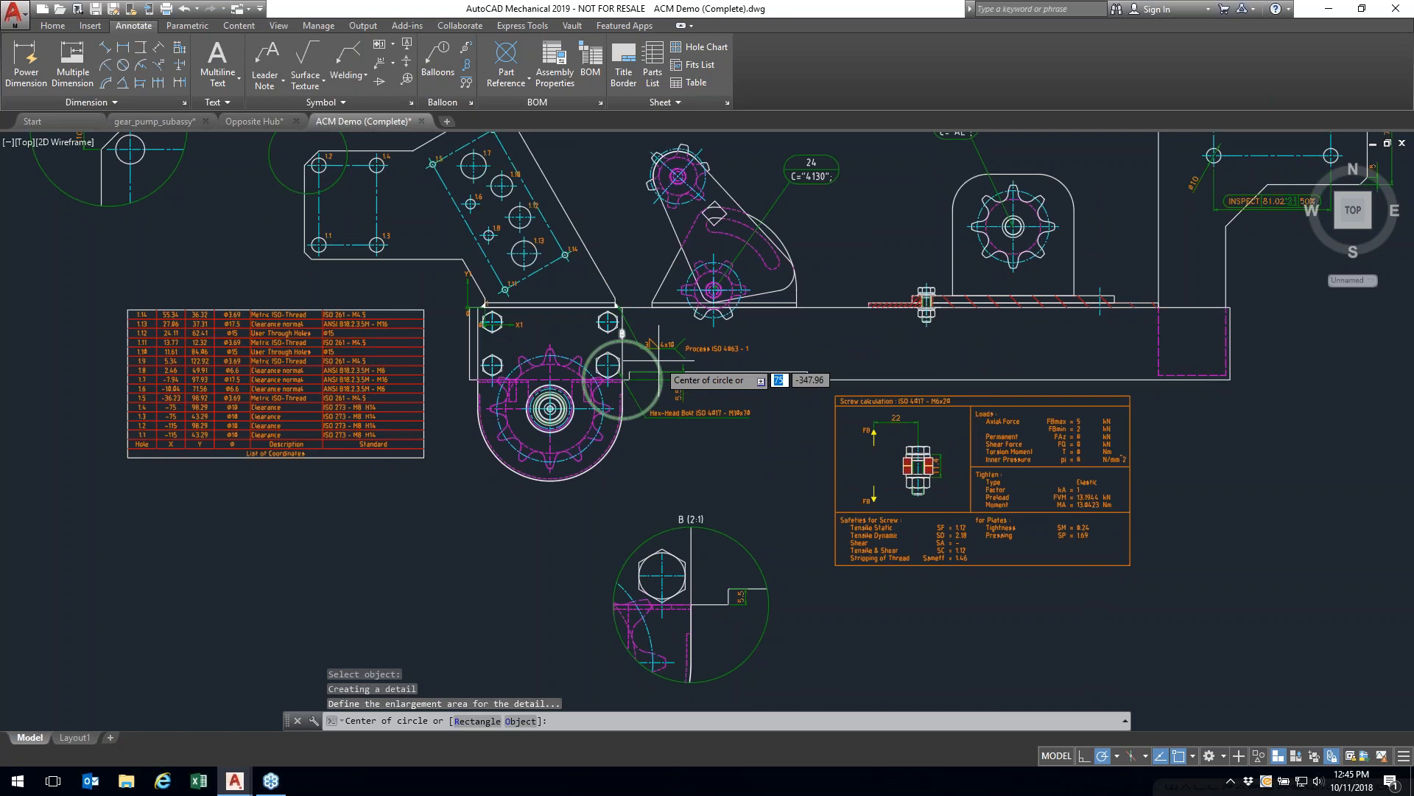
pyautogui.scroll(5, 658, 360)
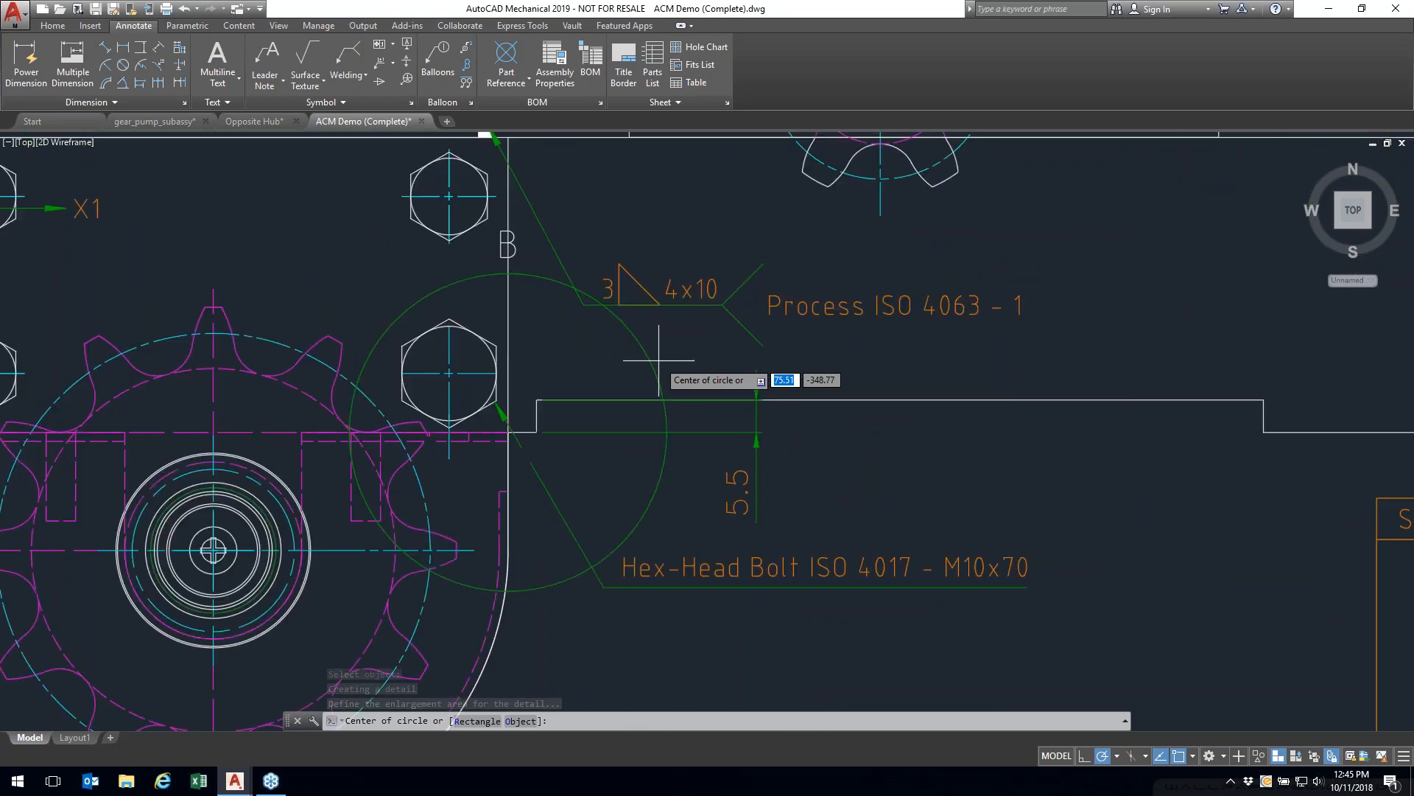
pyautogui.click(654, 369)
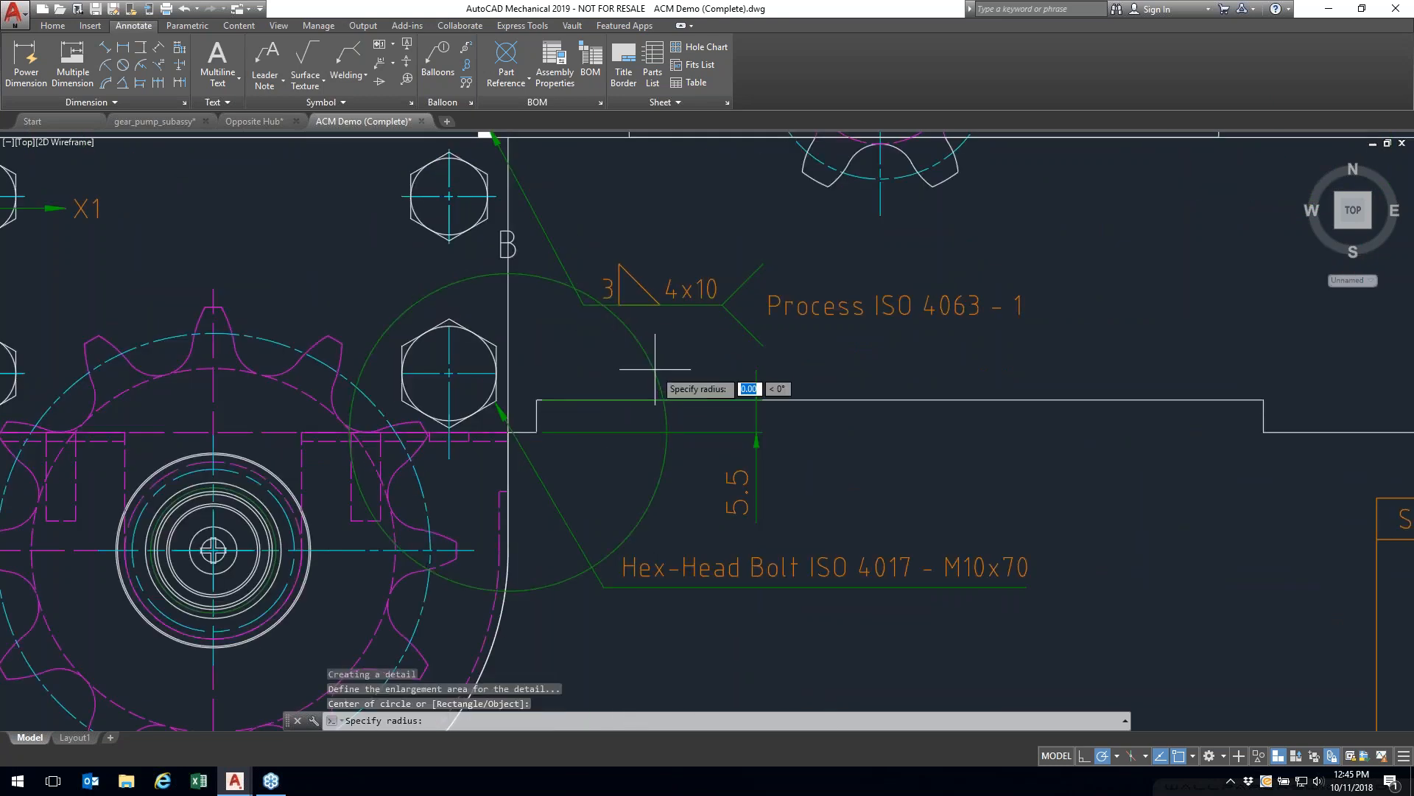
pyautogui.press('Escape')
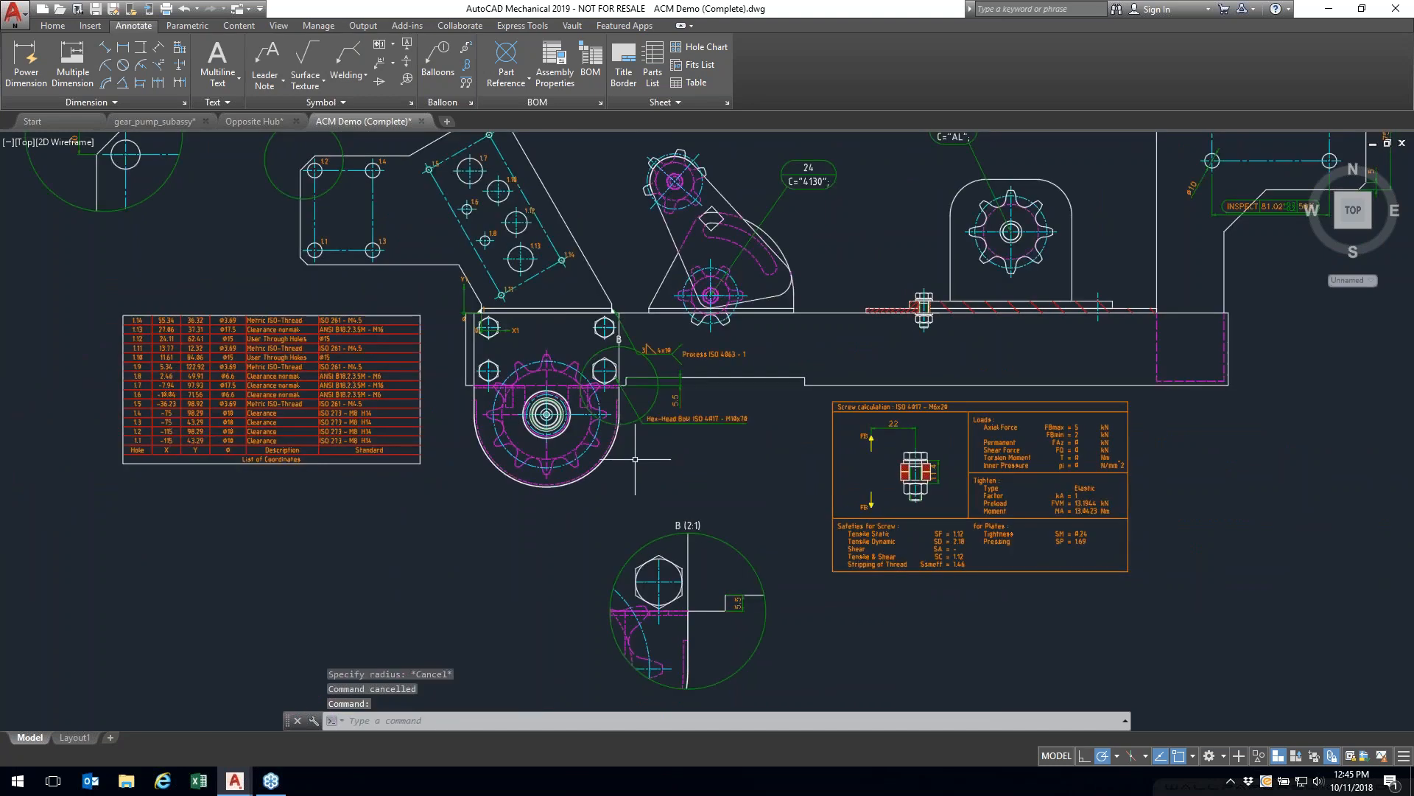
# Step: Run Power Recall on detail view B and draw an enlargement circle over boundary B, centred on the corner below the hex bolt
pyautogui.rightClick(655, 477)
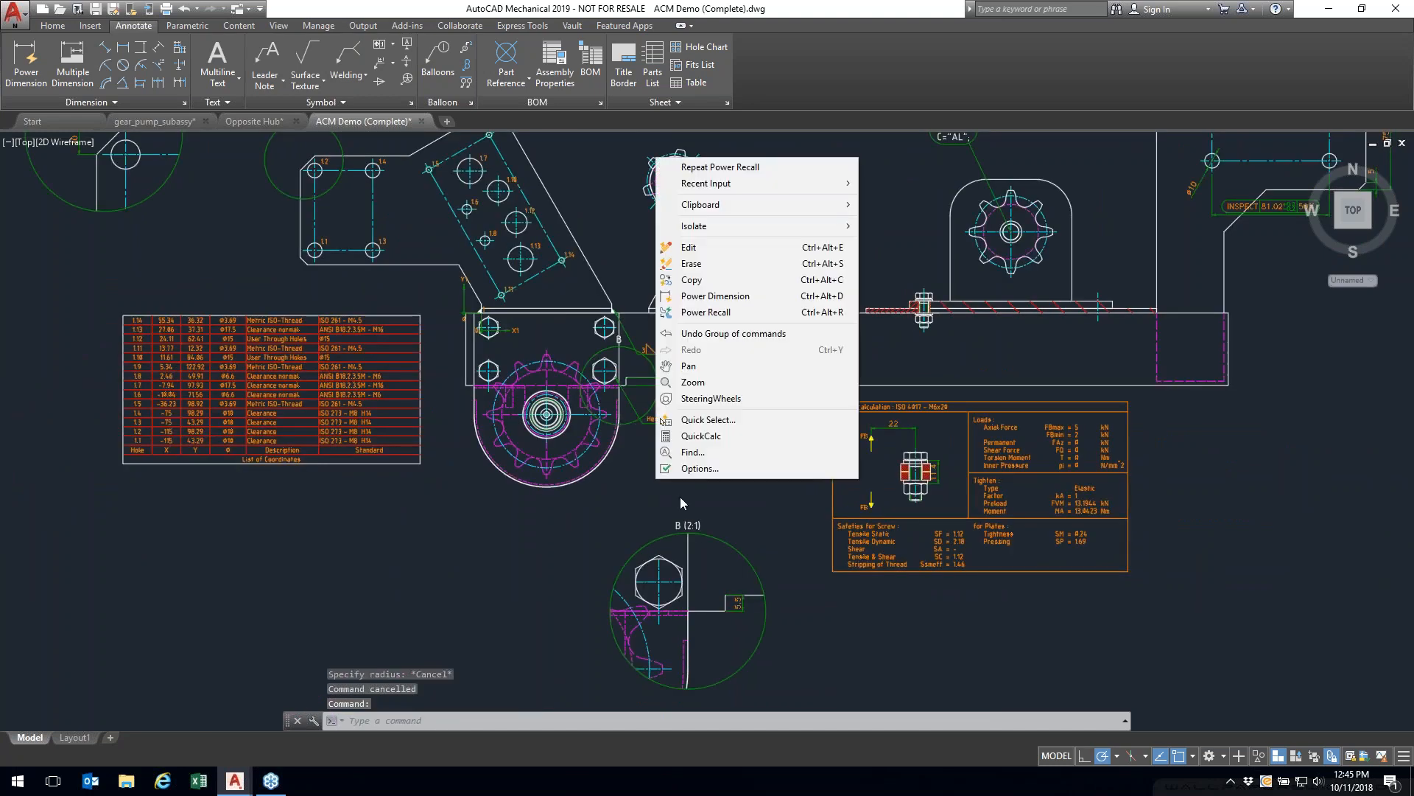
pyautogui.click(699, 312)
pyautogui.click(728, 546)
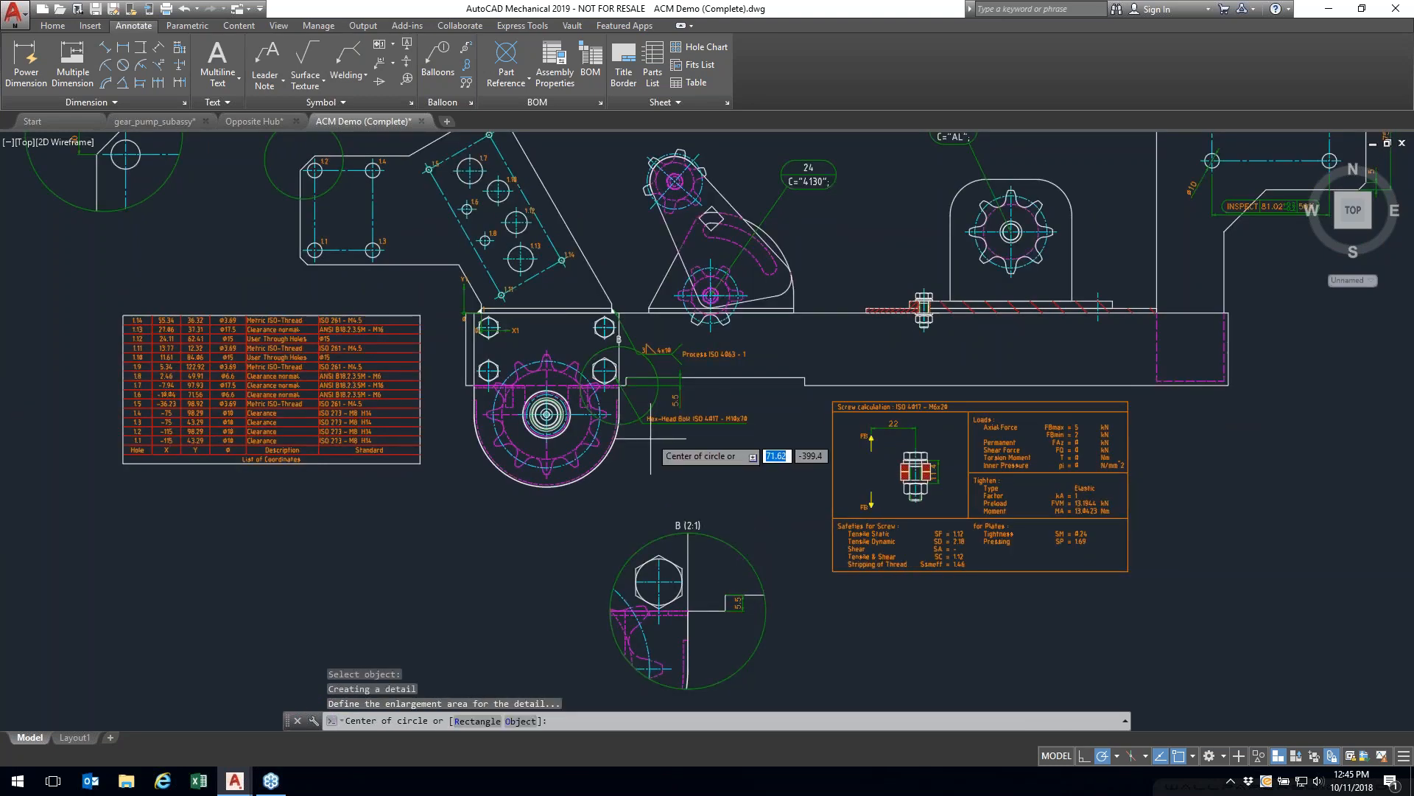
pyautogui.scroll(-2, 649, 420)
pyautogui.scroll(6, 634, 405)
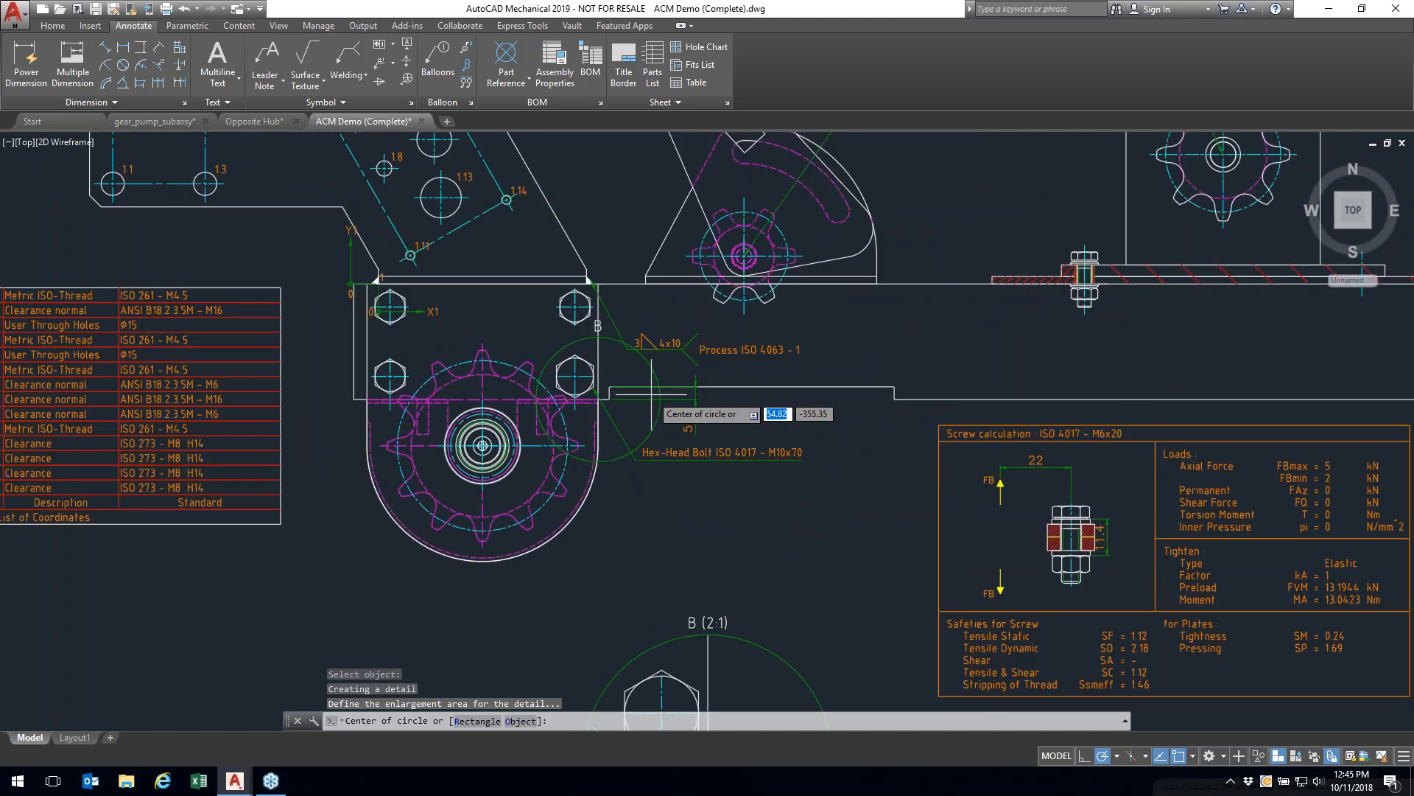
pyautogui.keyDown('shift'); pyautogui.rightClick(608, 372); pyautogui.keyUp('shift')
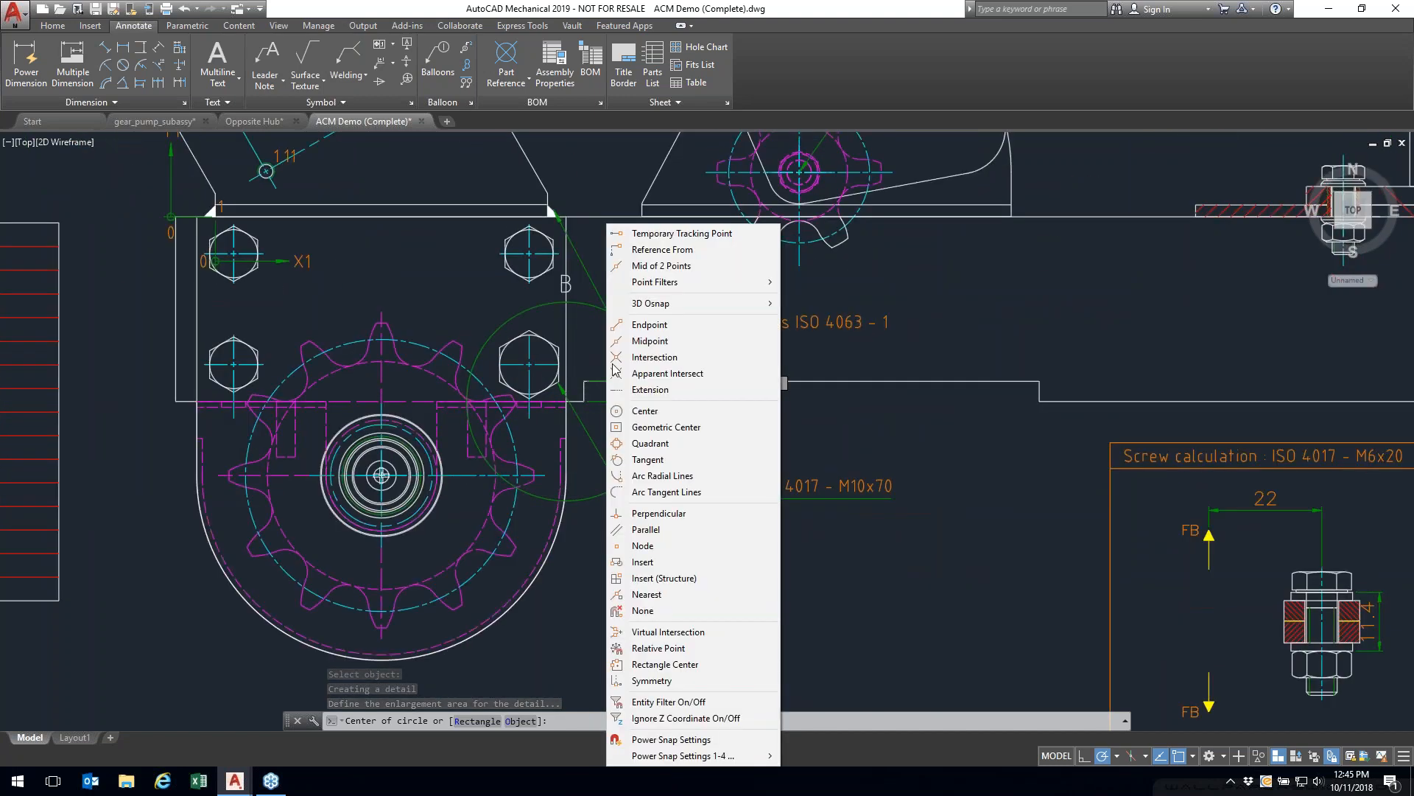
pyautogui.click(645, 410)
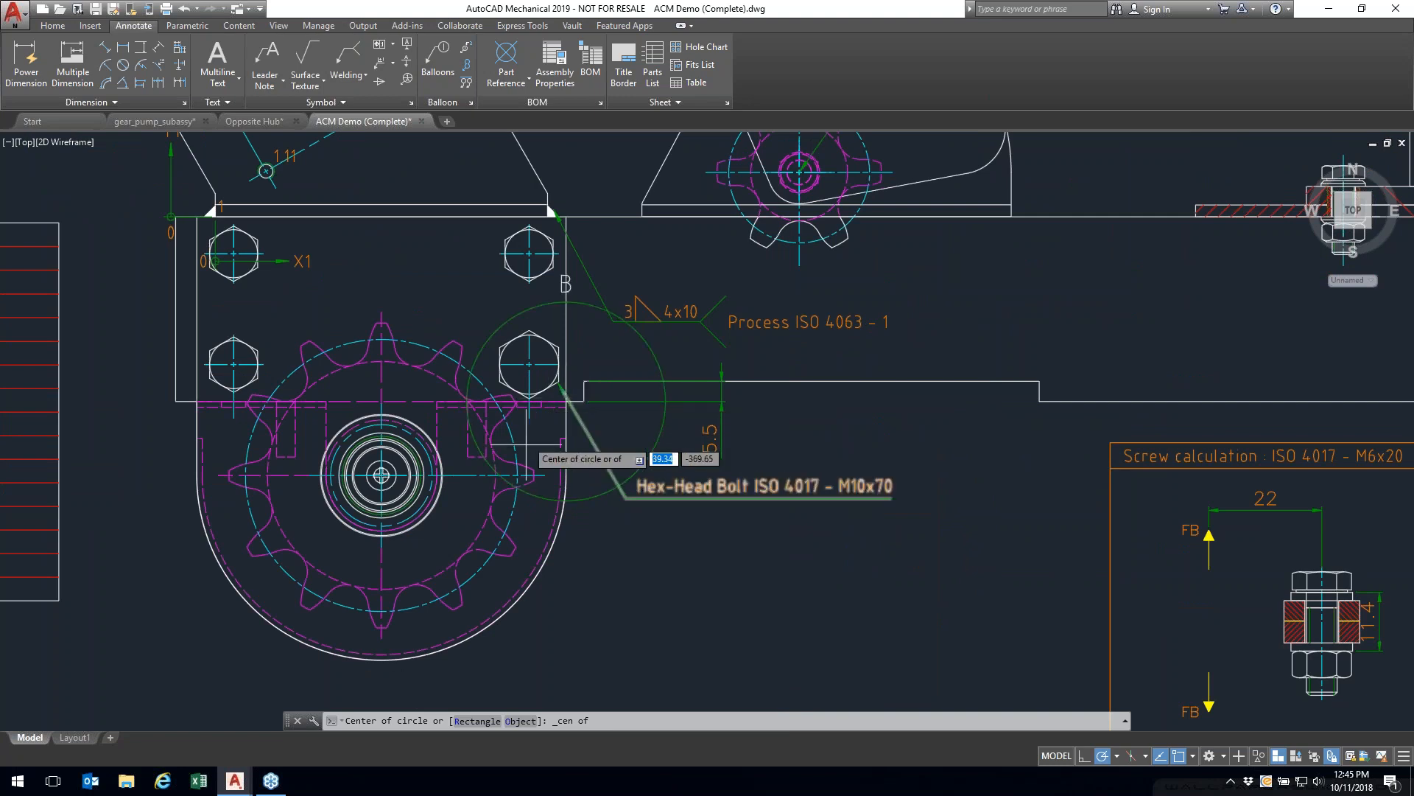
pyautogui.scroll(4, 571, 391)
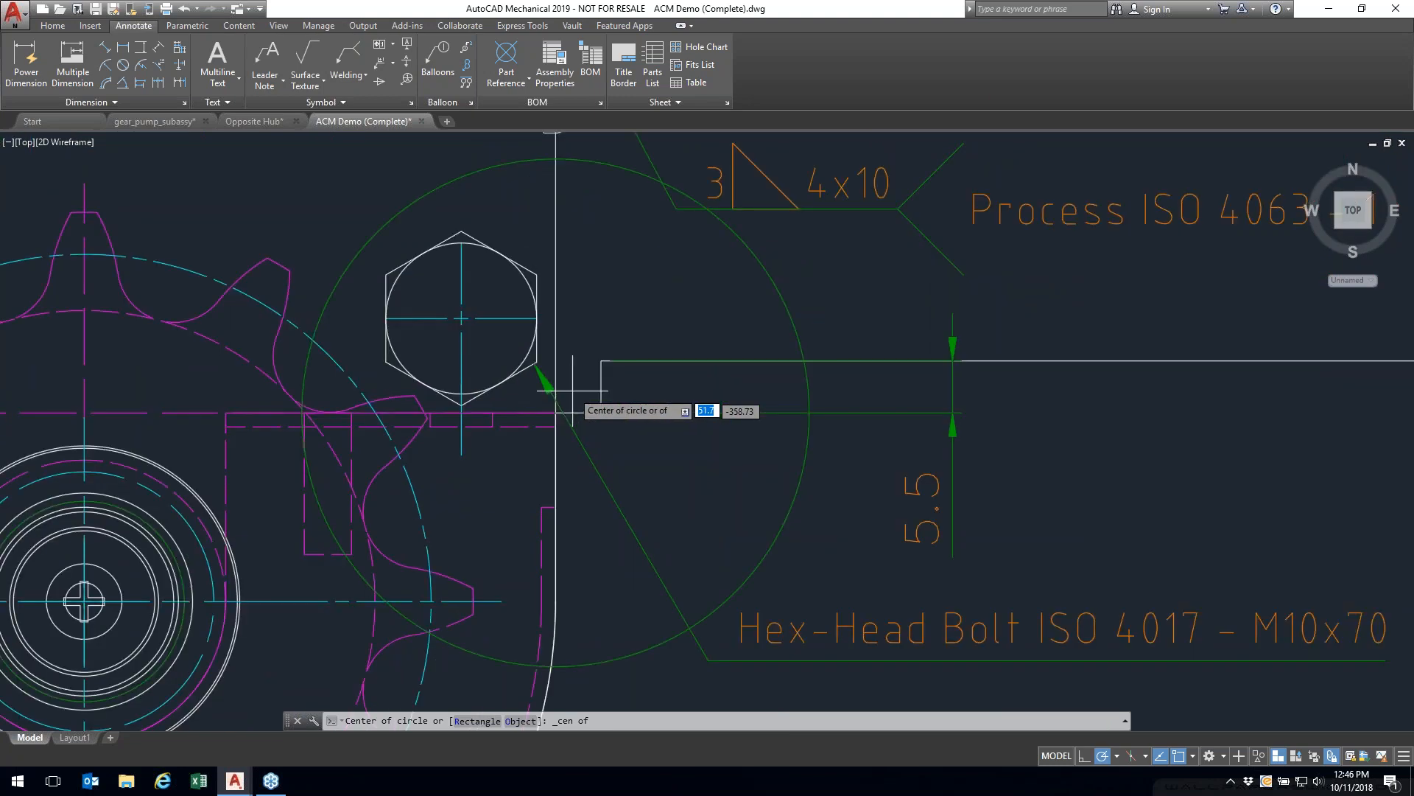
pyautogui.click(731, 229)
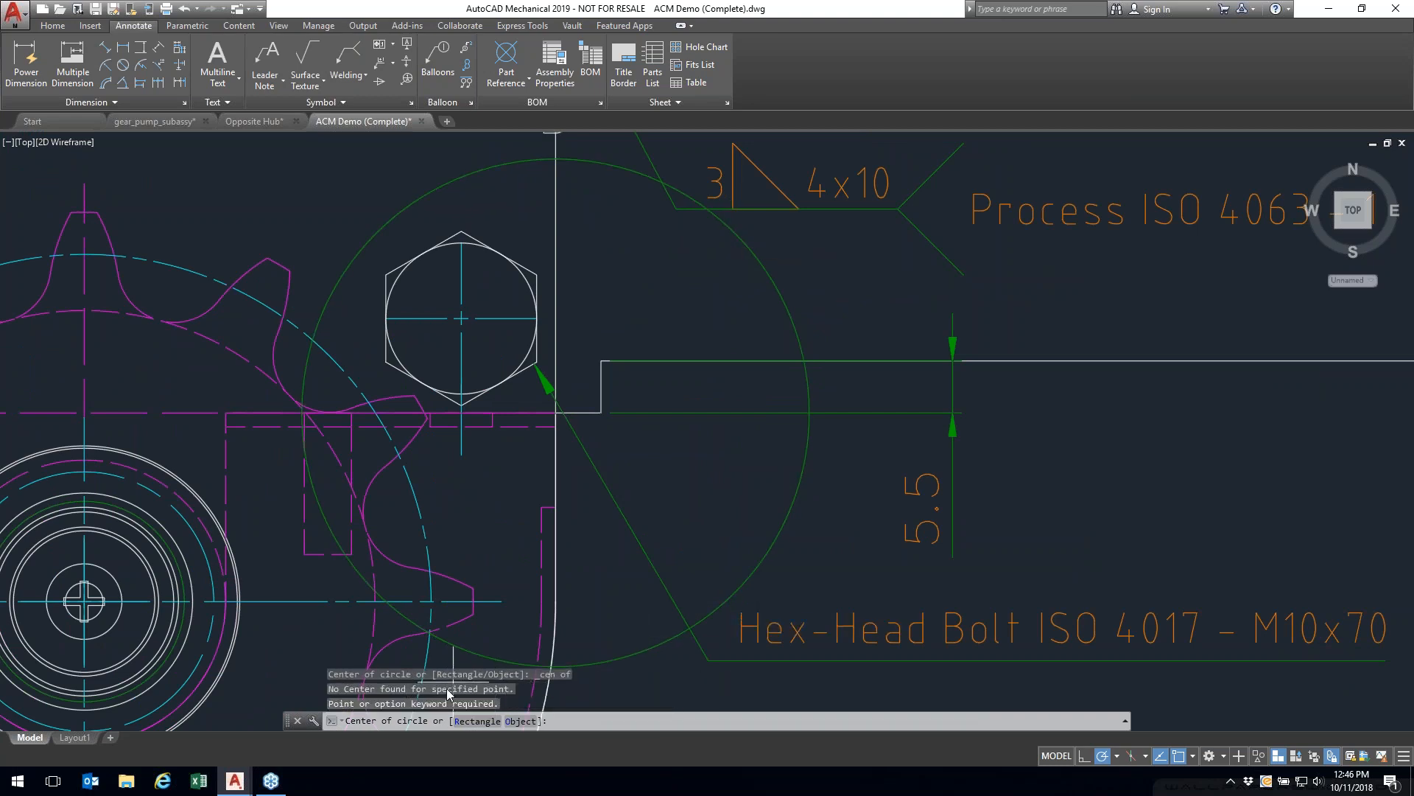
pyautogui.click(555, 413)
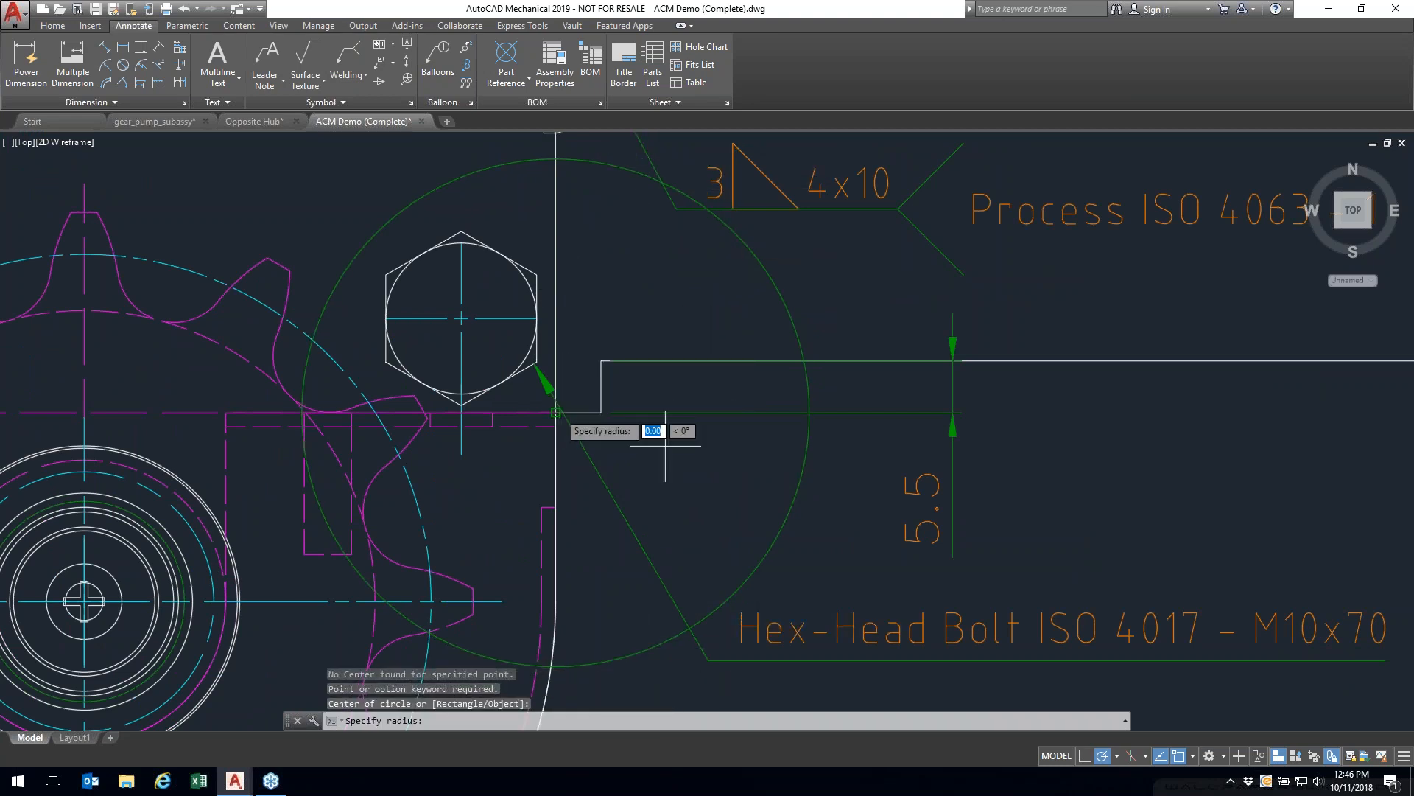
pyautogui.click(757, 569)
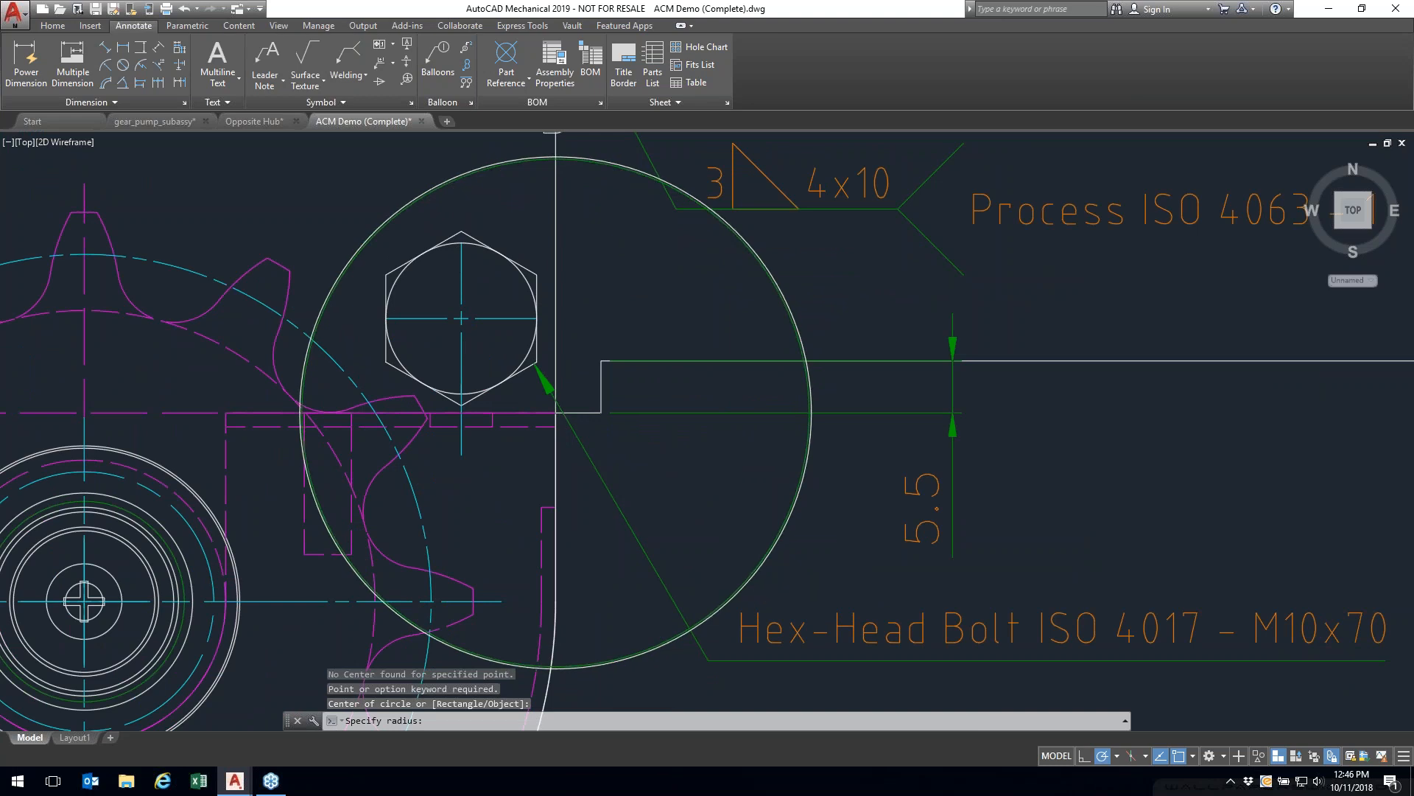
# Step: Place an additional 2:1 detail view beside detail B without a connection line, and undo its creation
pyautogui.click(752, 500)
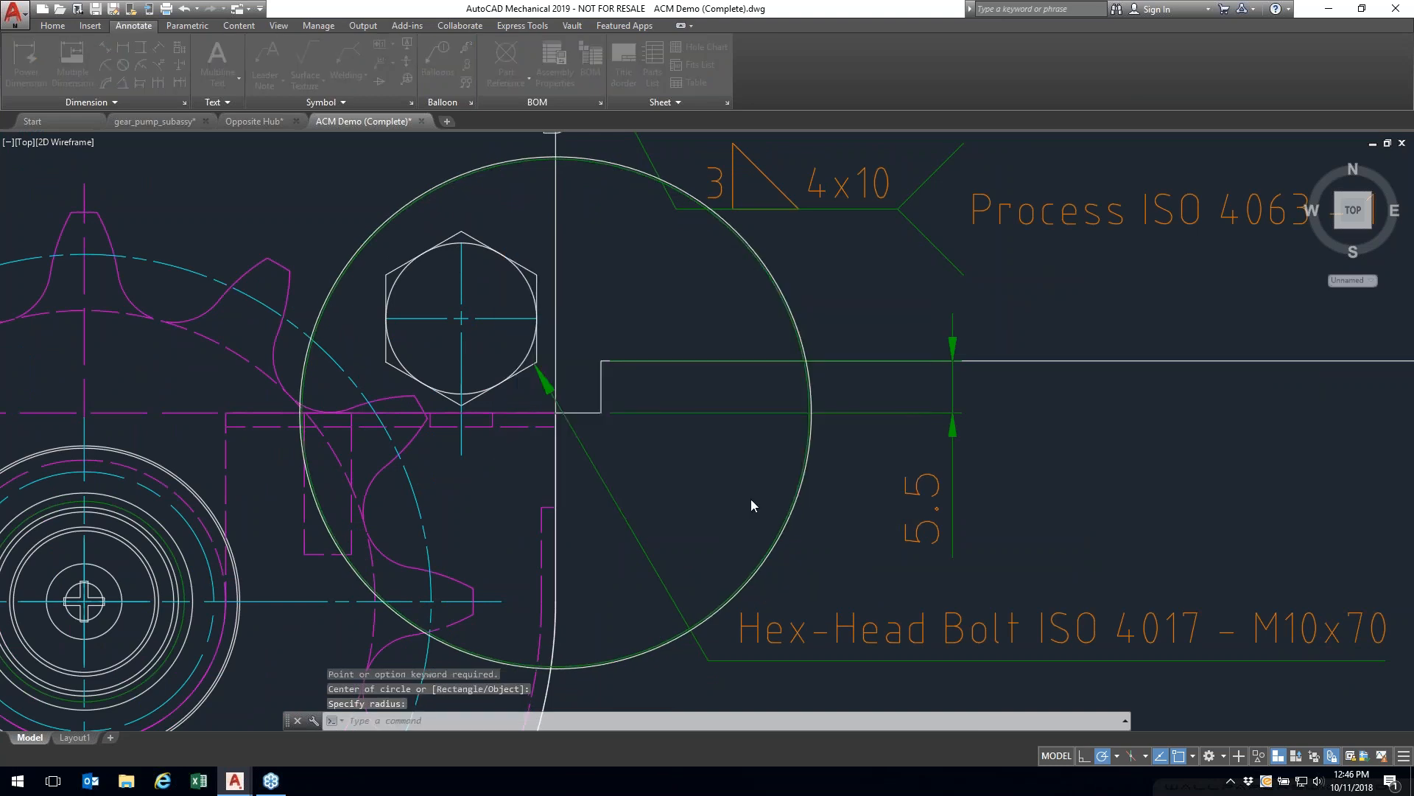
pyautogui.click(729, 569)
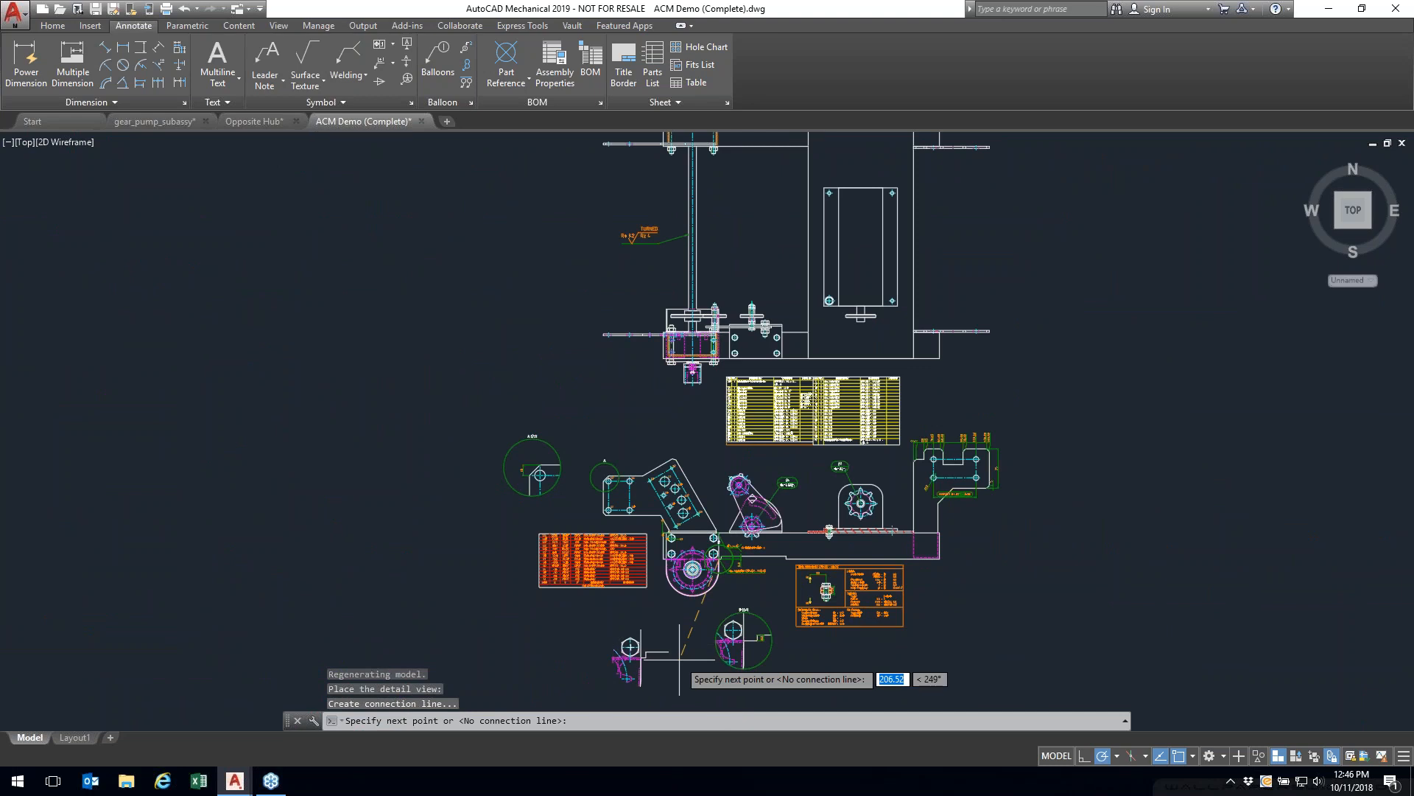
pyautogui.press('Return')
pyautogui.scroll(4, 705, 621)
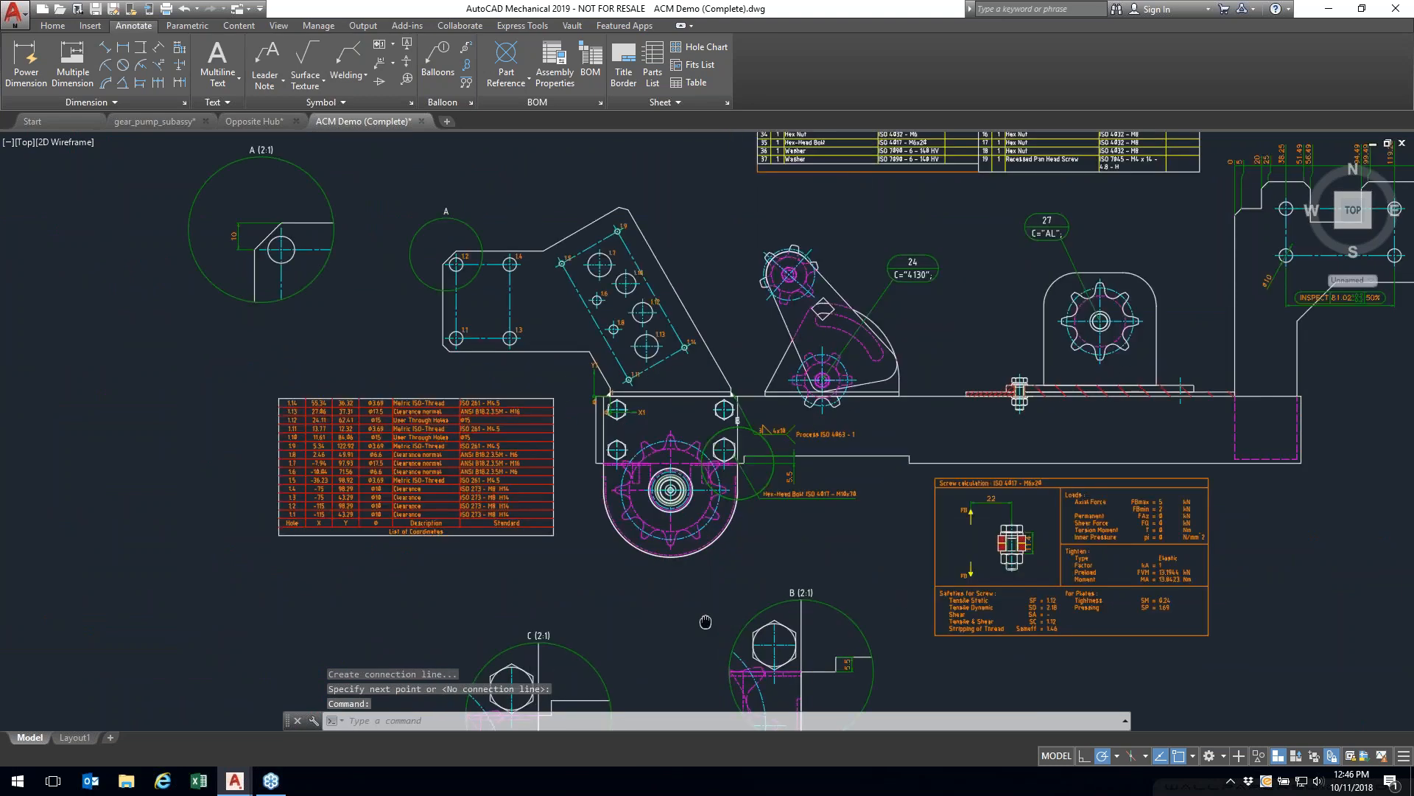
pyautogui.moveTo(706, 622); pyautogui.dragTo(774, 510, button='middle')
pyautogui.hotkey('ctrl', 'z')
pyautogui.hotkey('ctrl', 'z')
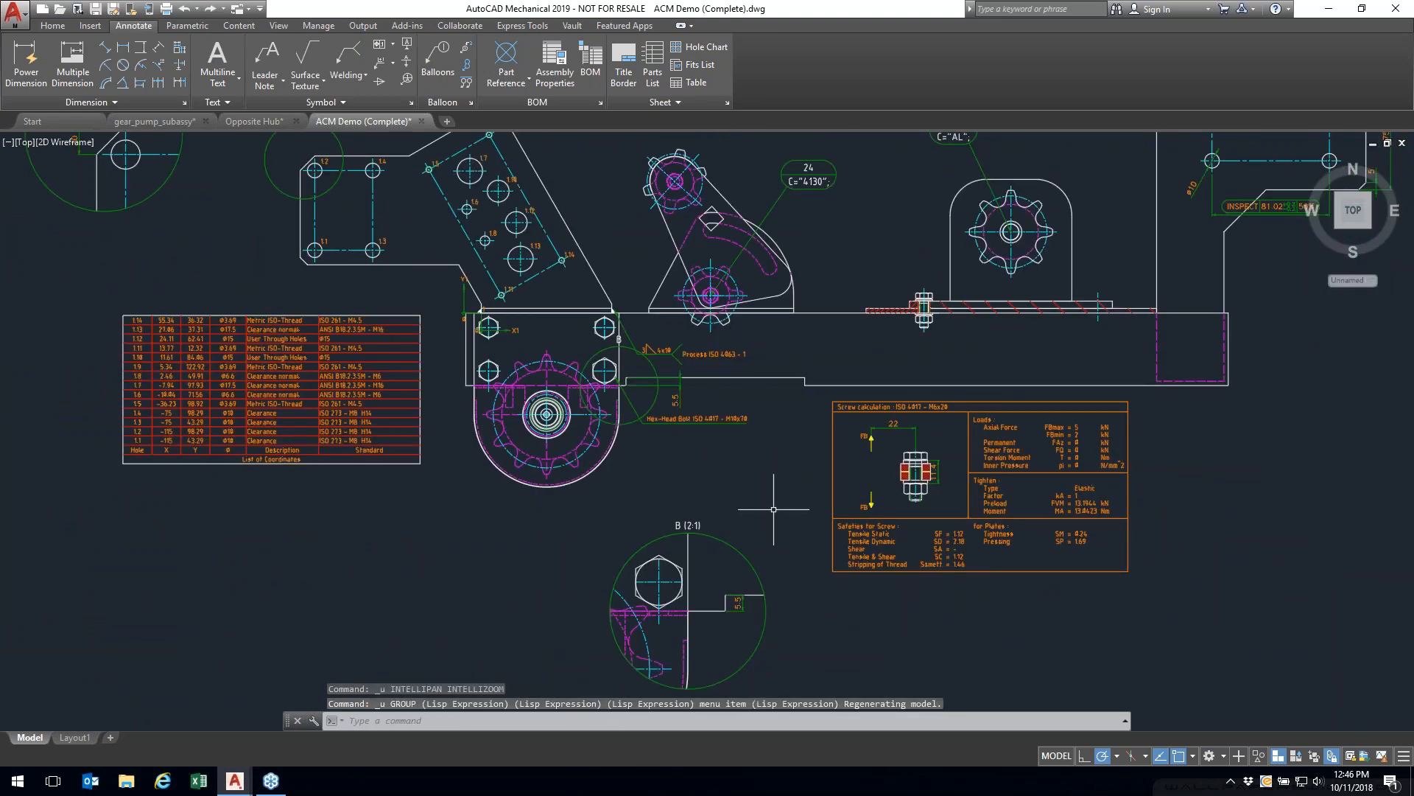
# Step: Edit detail boundary B in the main view, accepting its 2:1 settings, and regenerate the detail without a connection line
pyautogui.click(616, 343)
pyautogui.rightClick(616, 345)
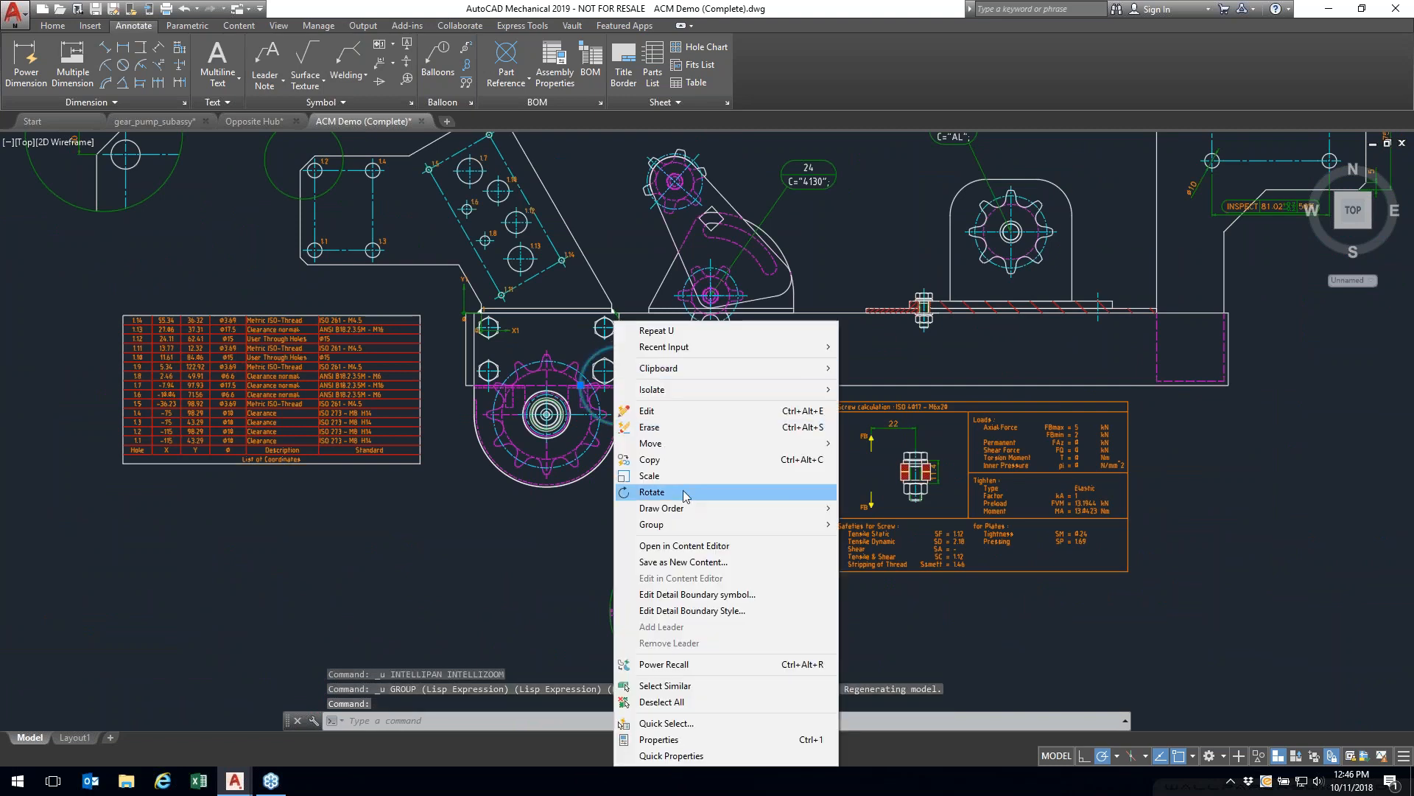
pyautogui.click(648, 411)
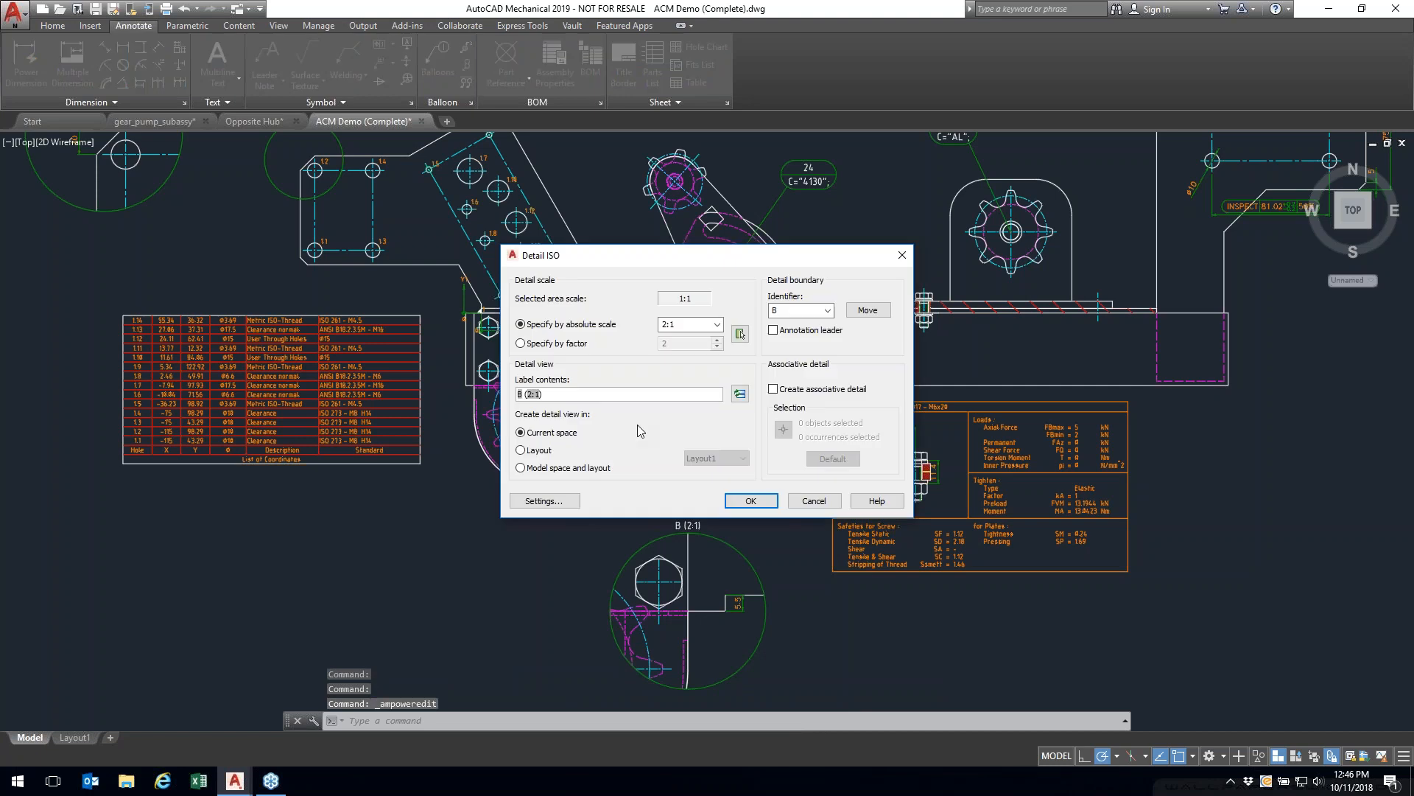
pyautogui.click(751, 501)
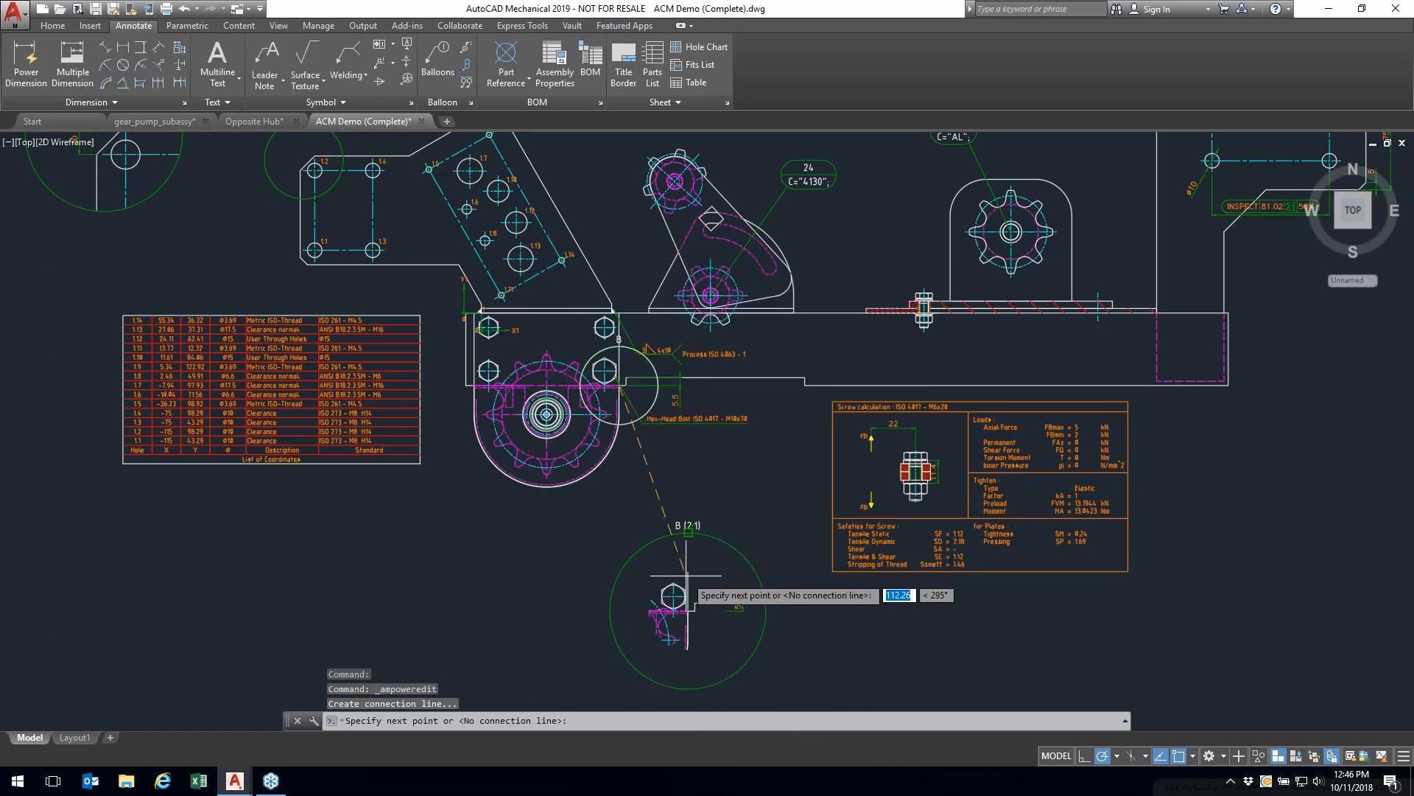
pyautogui.press('Return')
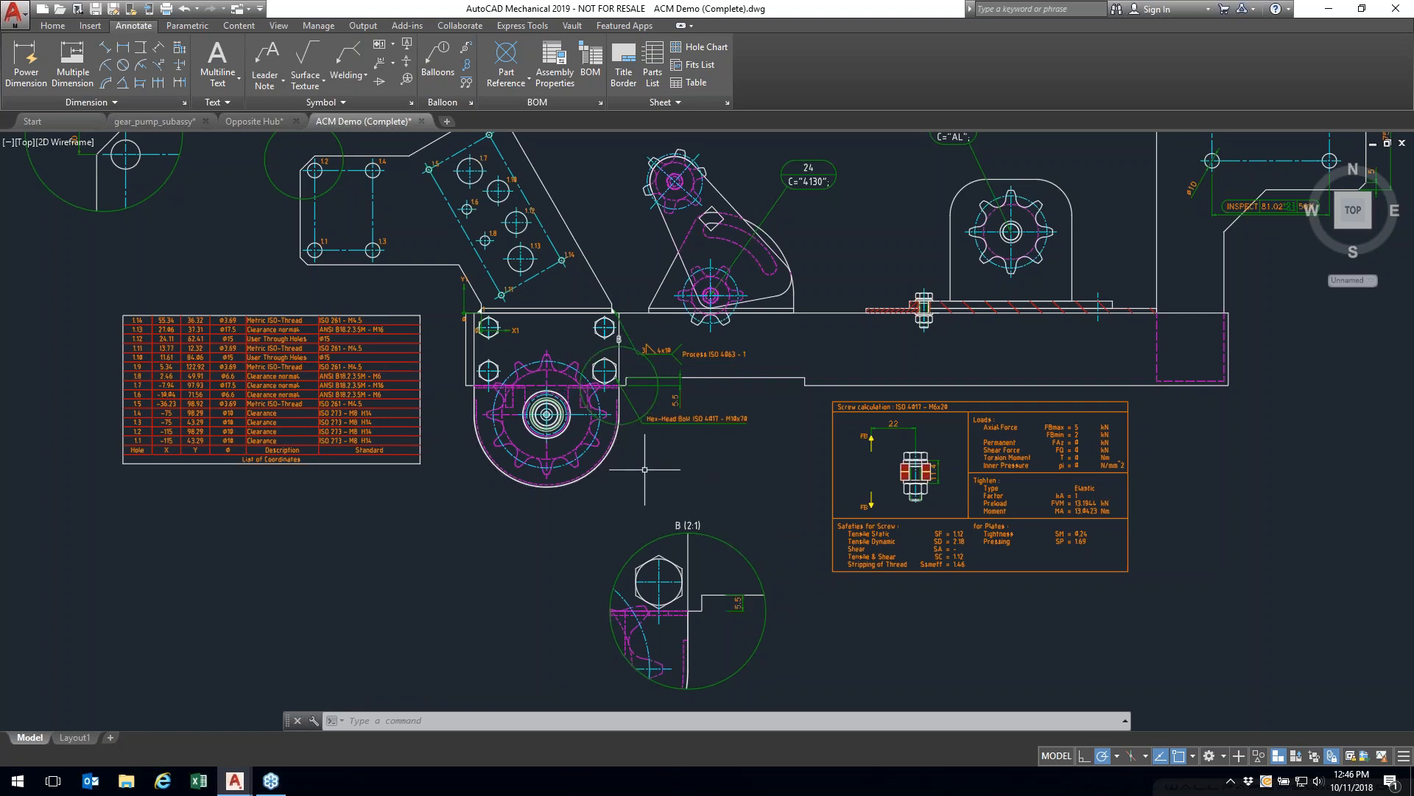
# Step: Move the identifier B from above the detail boundary circle in the main view to just below the circle
pyautogui.click(619, 343)
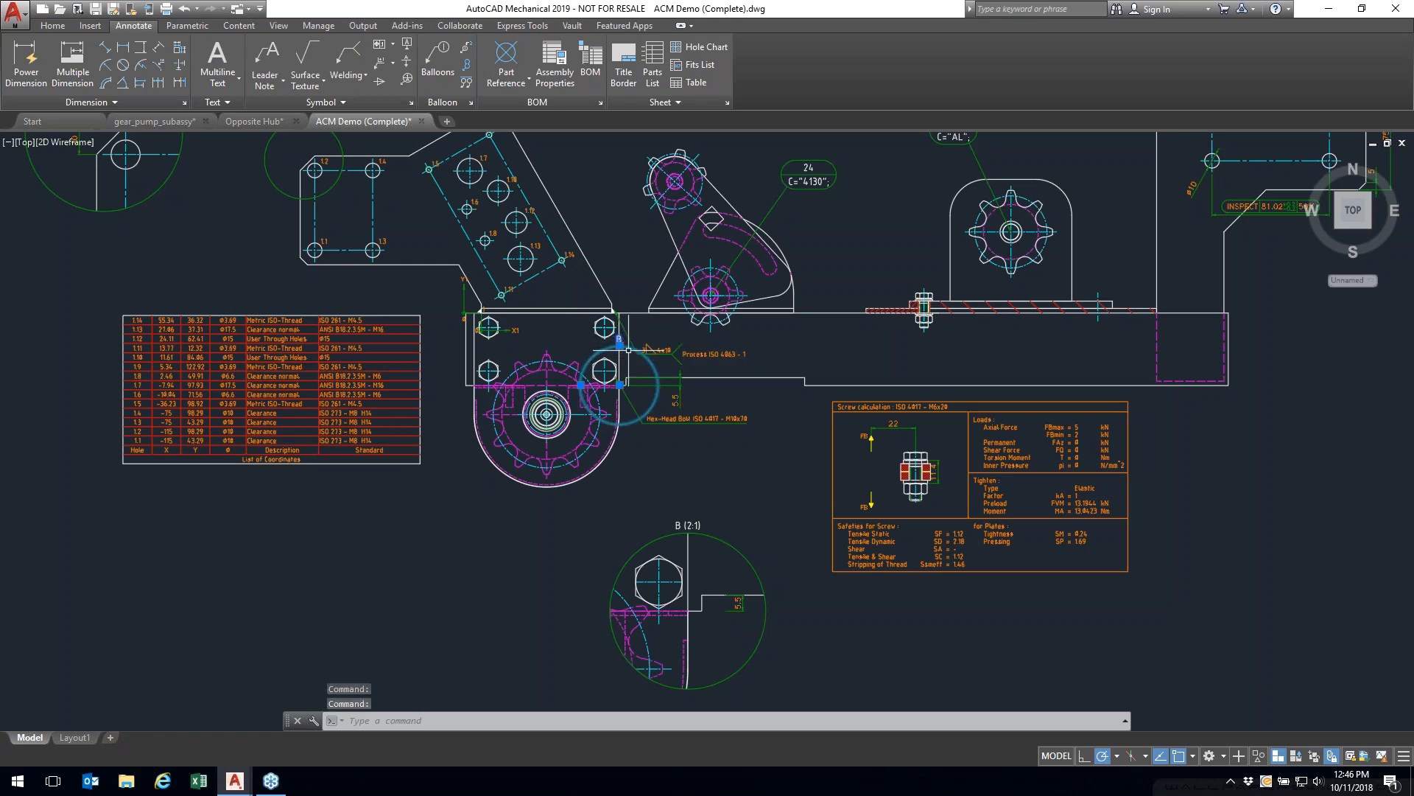
pyautogui.scroll(2, 626, 348)
pyautogui.scroll(3, 589, 349)
pyautogui.click(587, 333)
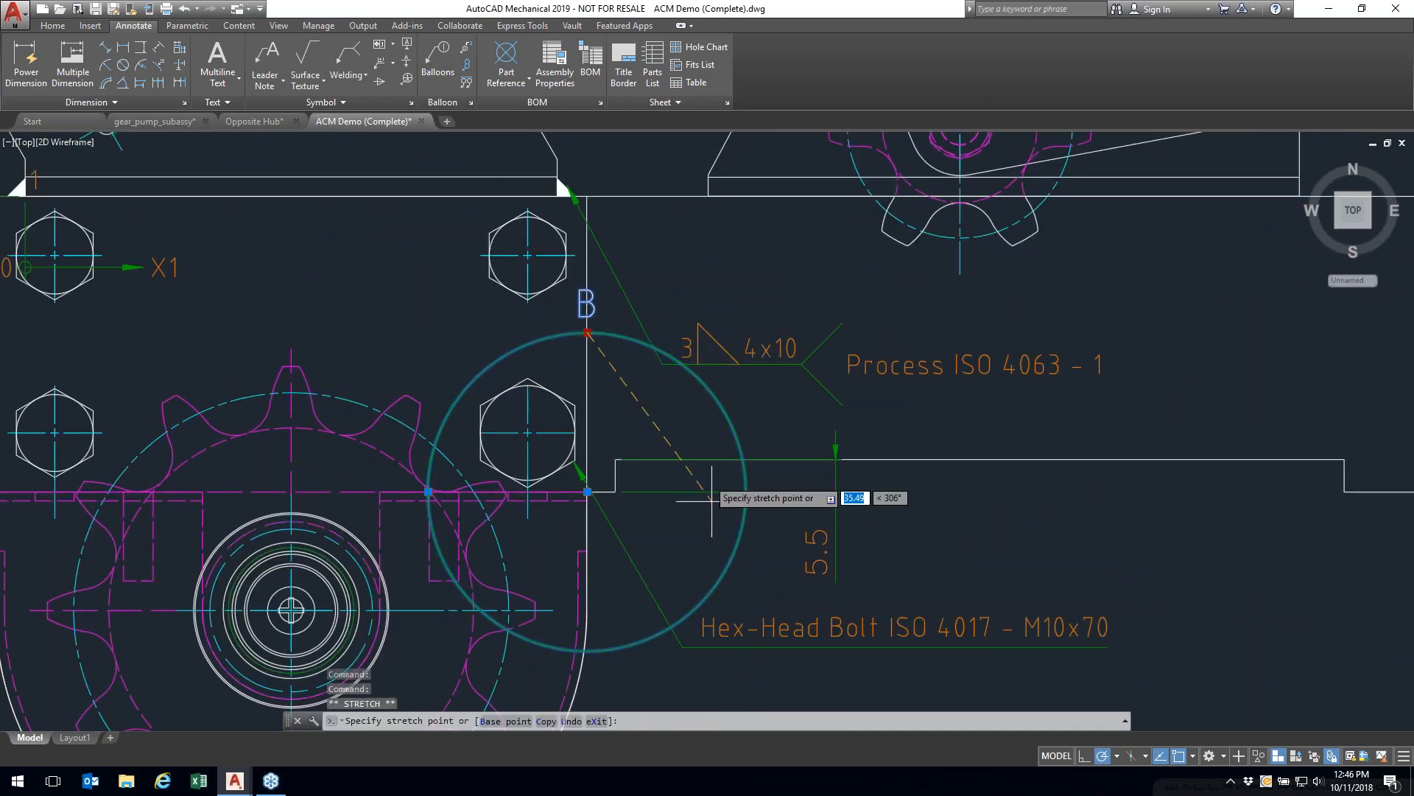
pyautogui.click(630, 639)
pyautogui.moveTo(892, 680); pyautogui.dragTo(840, 459, button='middle')
pyautogui.press('Escape')
# Step: Move the B (2:1) label of the detail view from above its circle to just below it
pyautogui.scroll(4, 837, 454)
pyautogui.scroll(-6, 836, 457)
pyautogui.moveTo(846, 529); pyautogui.dragTo(814, 326, button='middle')
pyautogui.moveTo(789, 424); pyautogui.dragTo(748, 299, button='middle')
pyautogui.scroll(4, 748, 298)
pyautogui.scroll(-6, 749, 298)
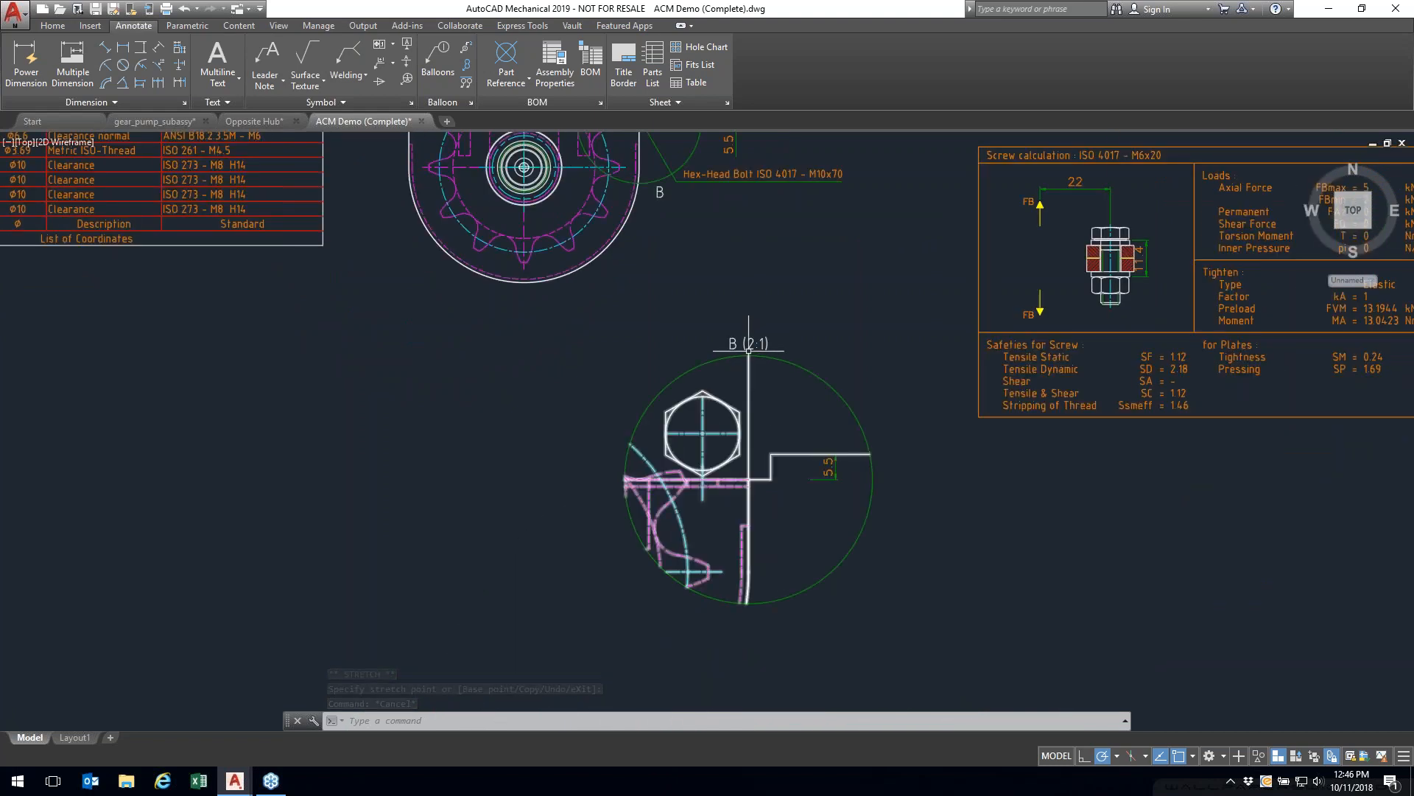
pyautogui.click(749, 343)
pyautogui.click(748, 343)
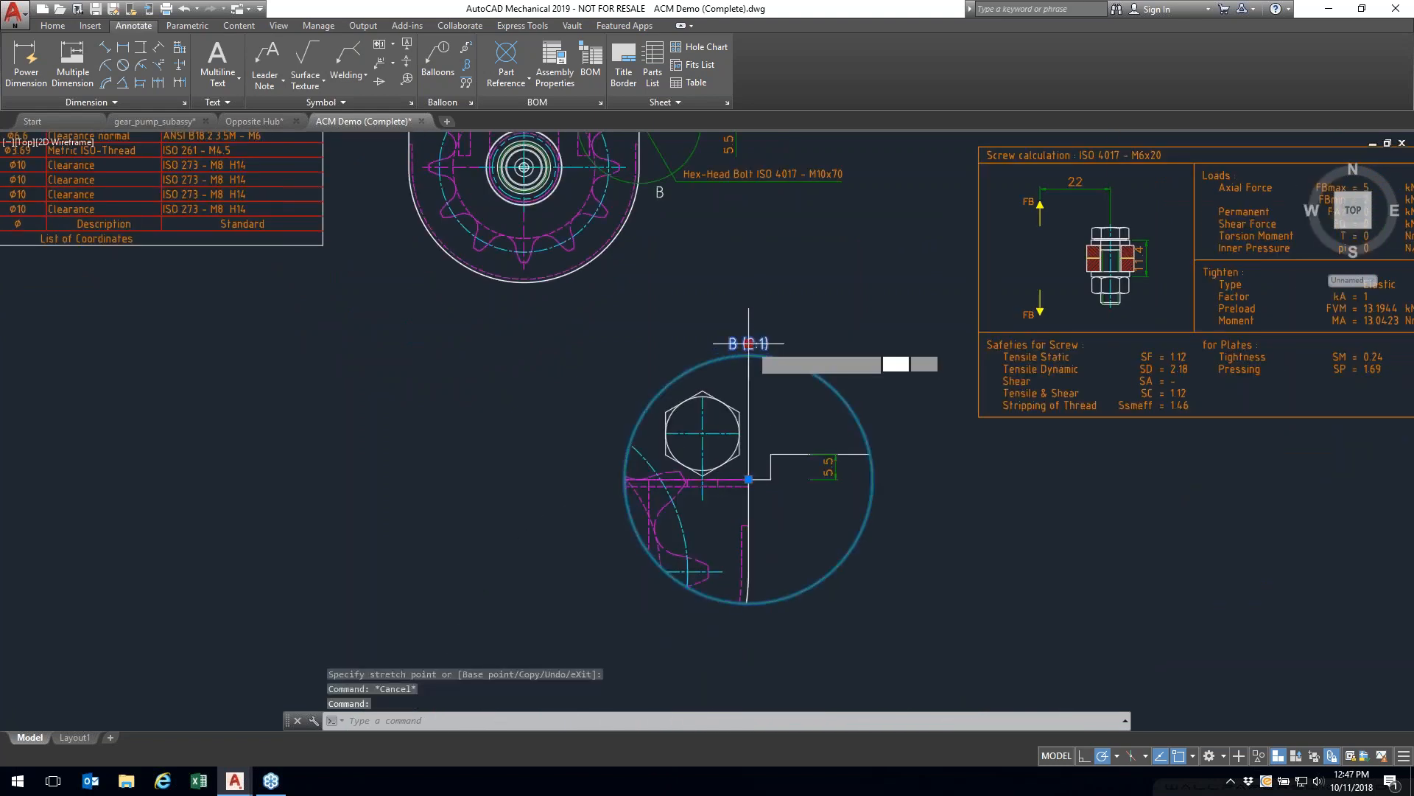
pyautogui.click(795, 618)
pyautogui.press('Escape')
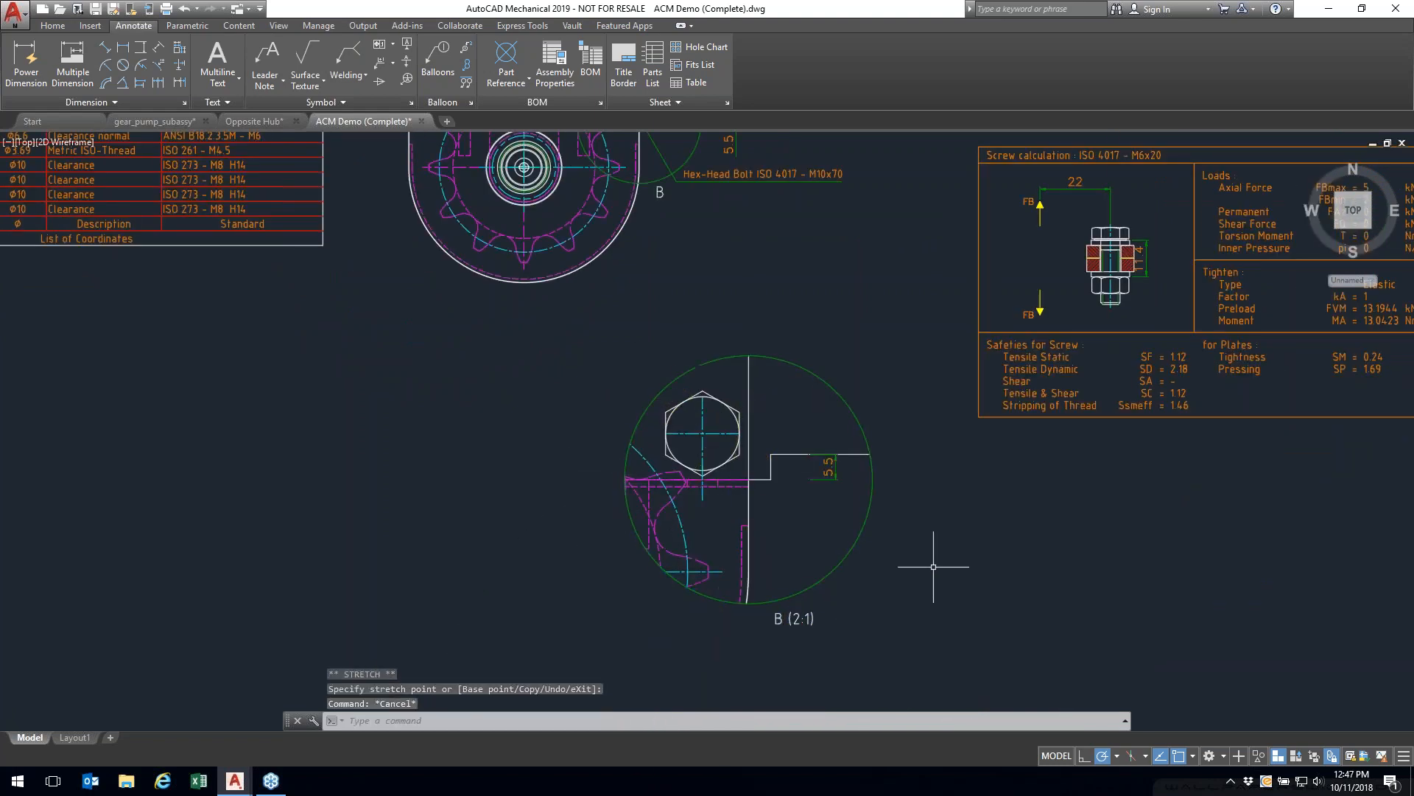
pyautogui.click(789, 620)
pyautogui.press('Escape')
pyautogui.moveTo(786, 264)
pyautogui.mouseDown(button='middle')
pyautogui.moveTo(798, 265)
pyautogui.moveTo(776, 285)
pyautogui.moveTo(700, 305)
pyautogui.moveTo(597, 471)
pyautogui.moveTo(616, 292)
pyautogui.mouseUp(button='middle')
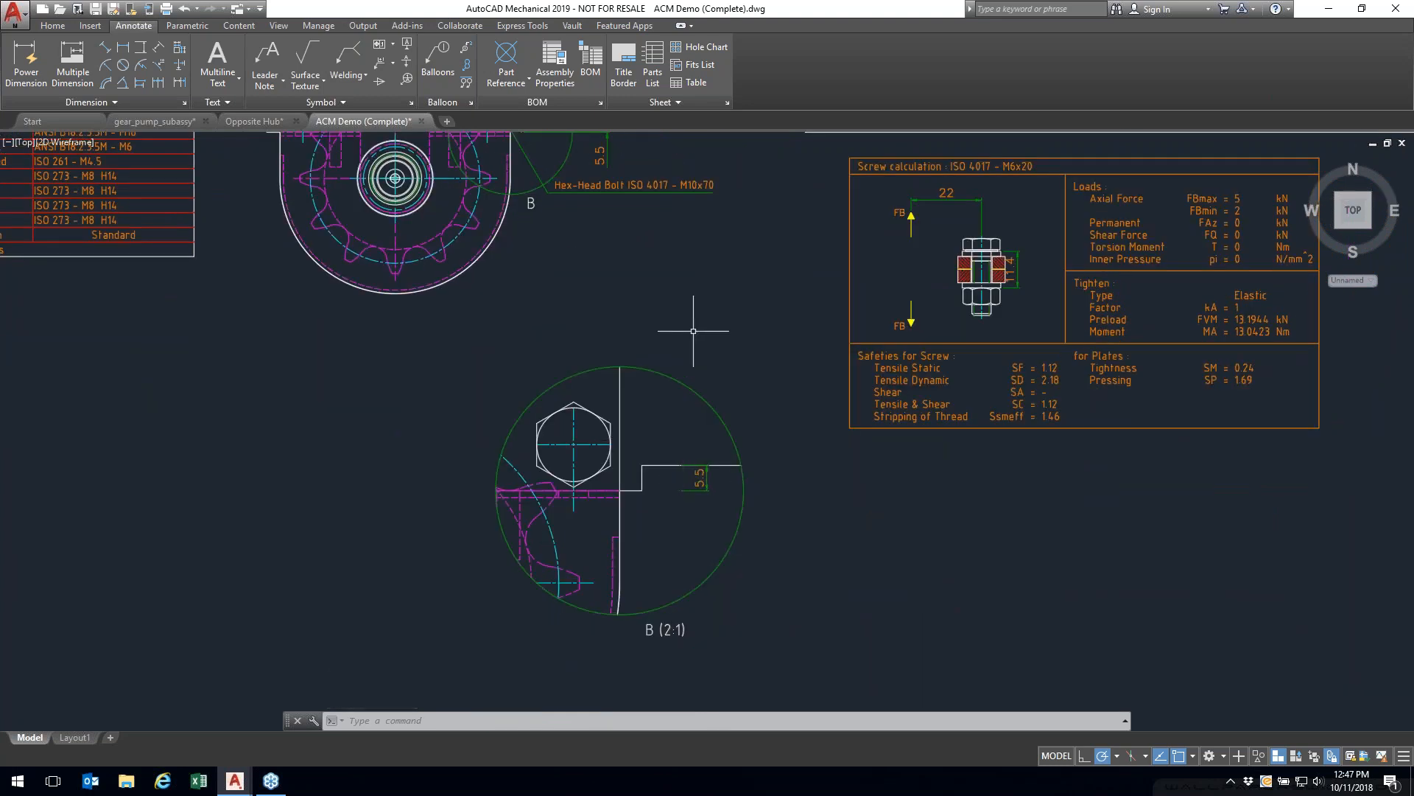
pyautogui.scroll(-5, 811, 426)
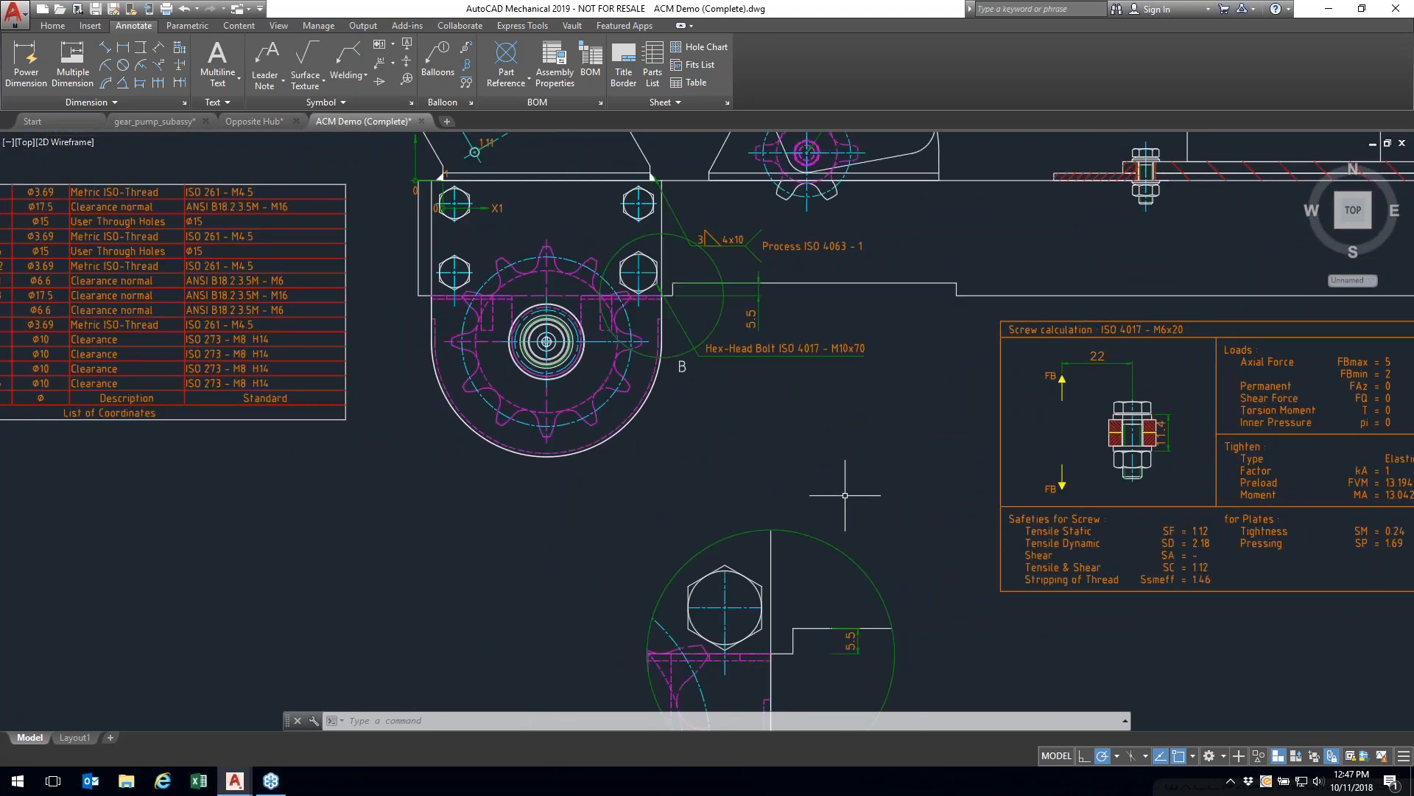
pyautogui.moveTo(540, 279)
pyautogui.mouseDown(button='middle')
pyautogui.moveTo(543, 308)
pyautogui.moveTo(344, 492)
pyautogui.mouseUp(button='middle')
pyautogui.scroll(-2, 344, 493)
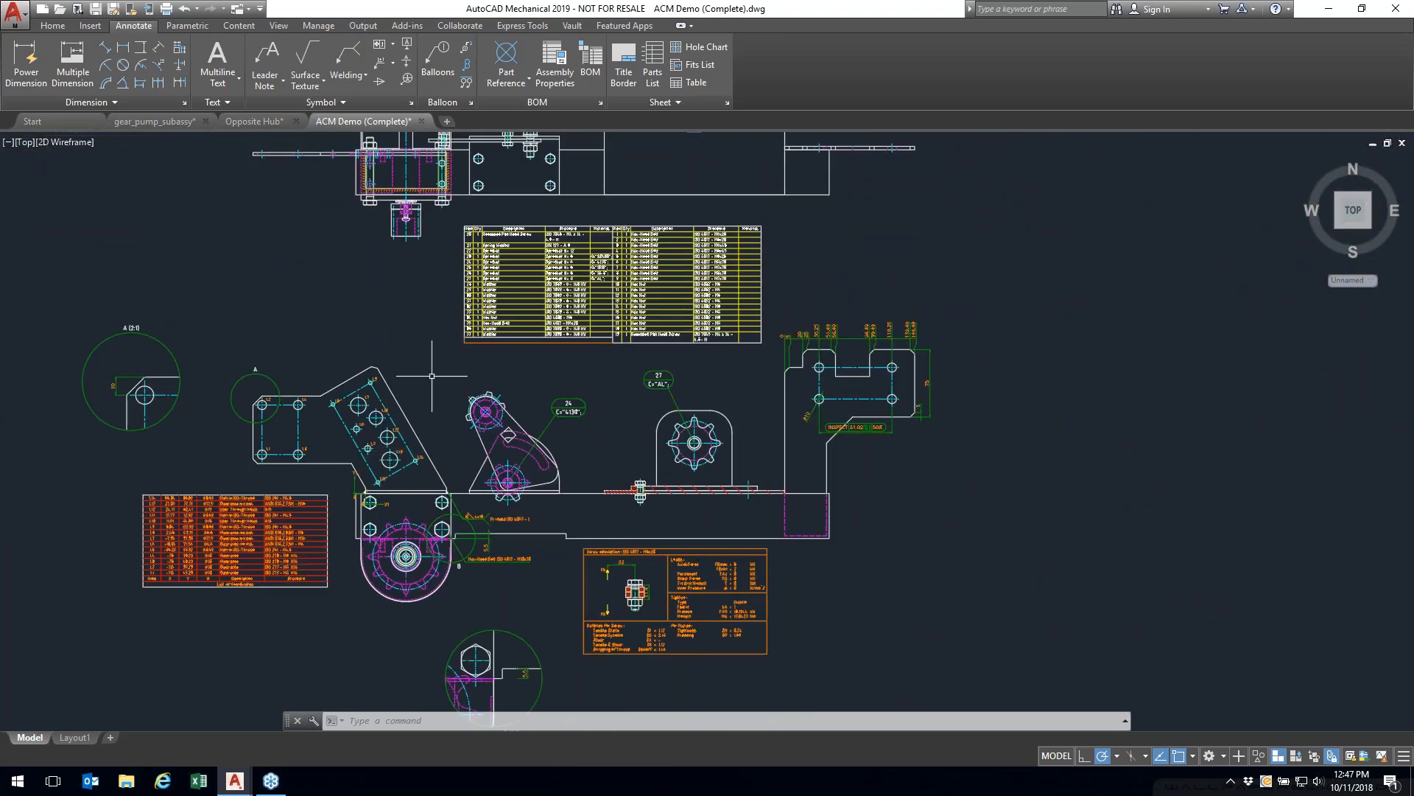
pyautogui.scroll(-3, 433, 431)
pyautogui.moveTo(433, 430); pyautogui.dragTo(501, 512, button='middle')
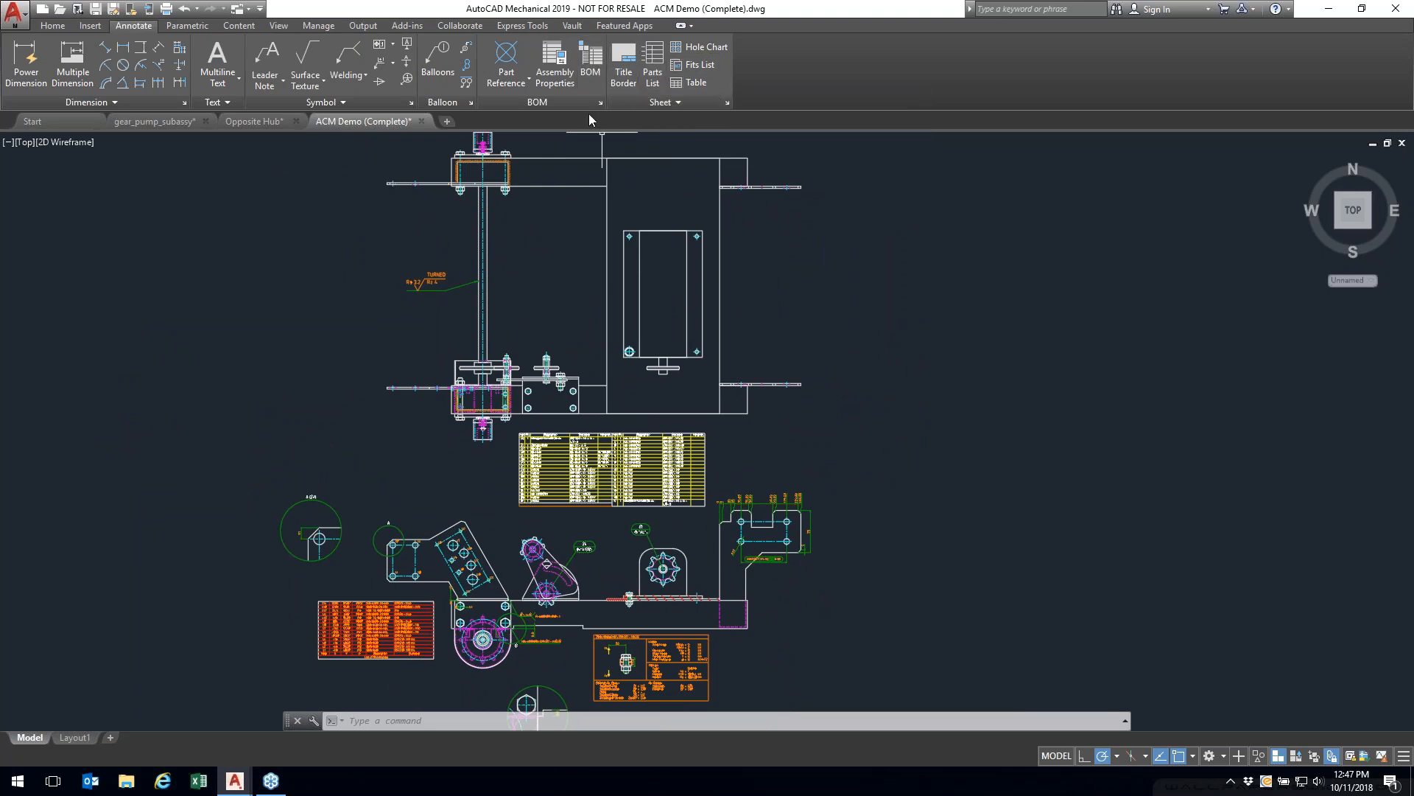
pyautogui.moveTo(335, 477); pyautogui.dragTo(361, 442, button='middle')
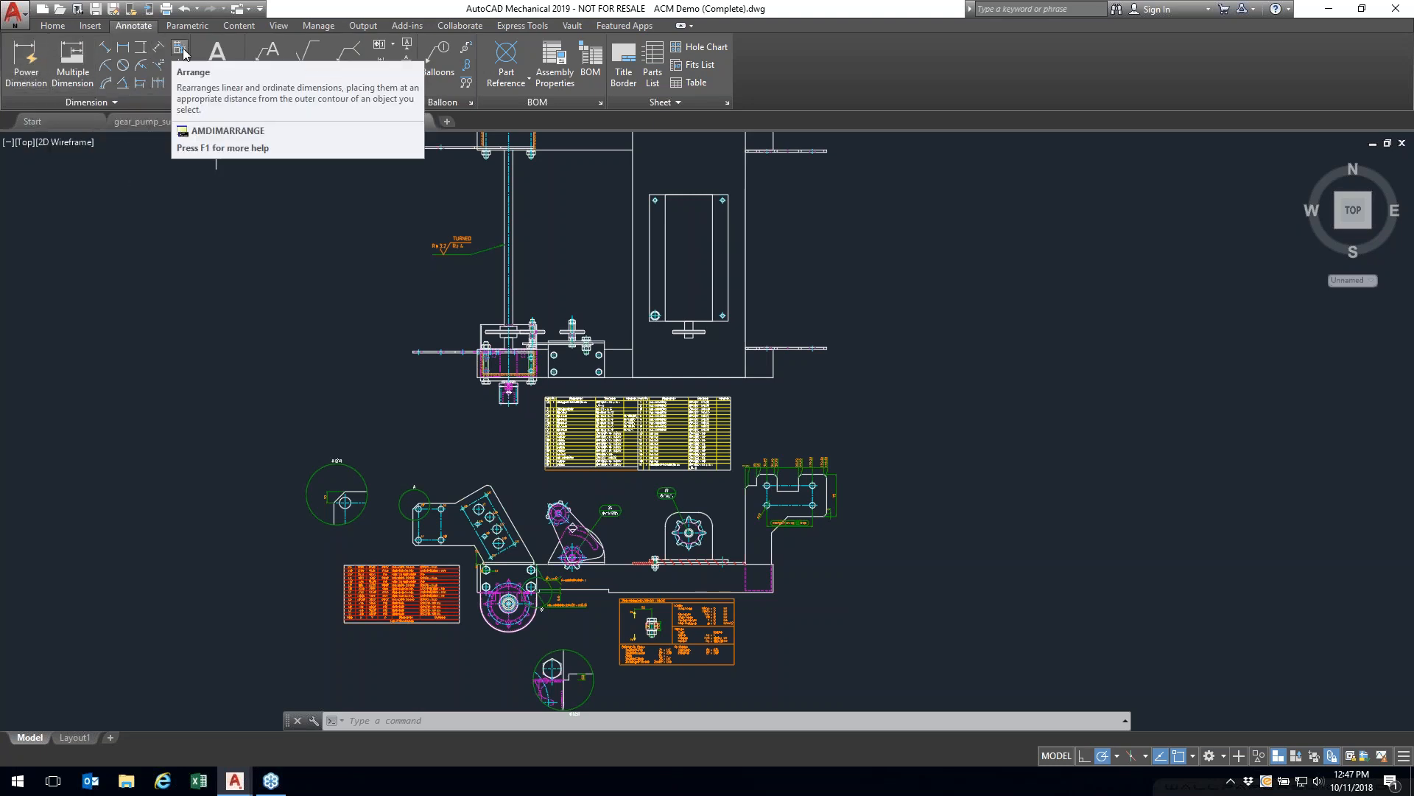
pyautogui.click(86, 102)
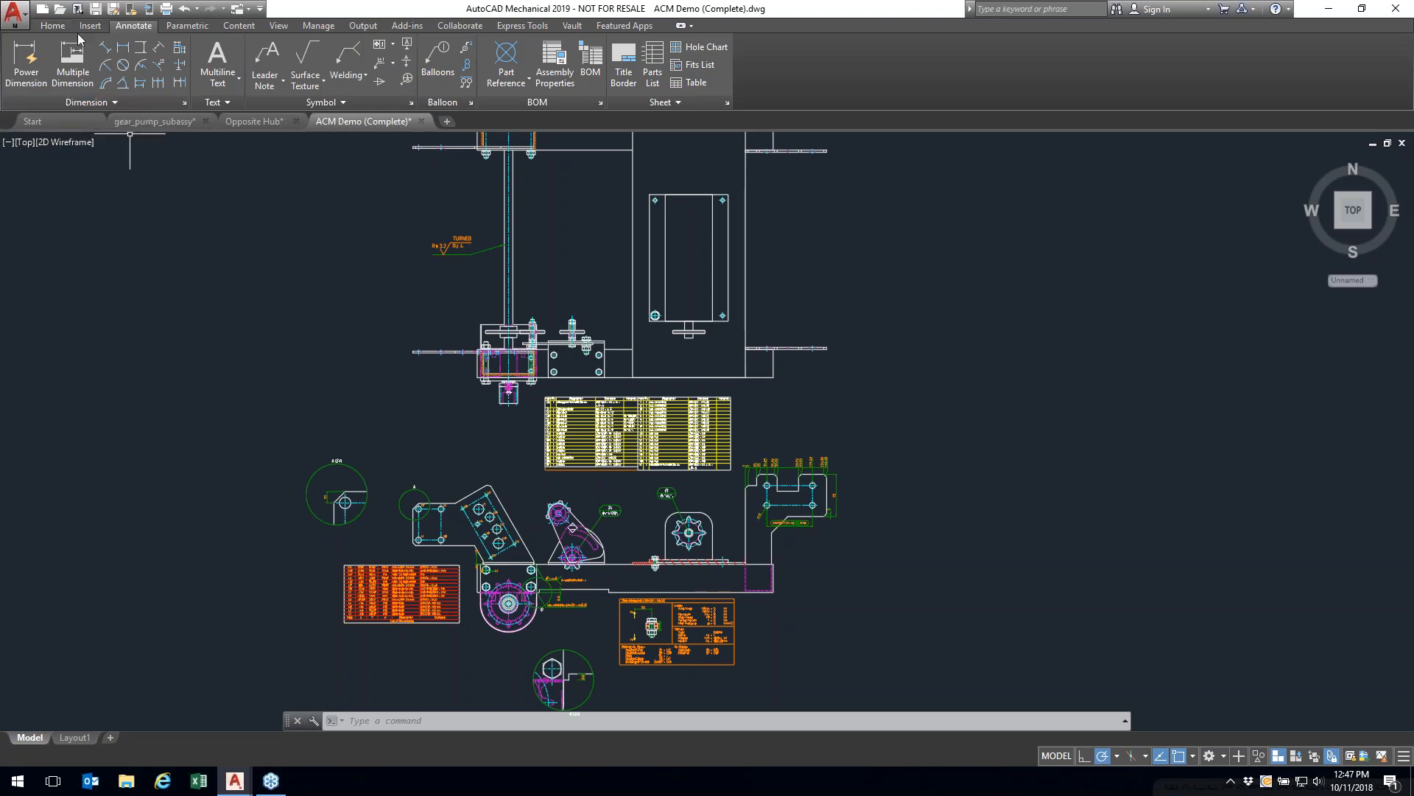
pyautogui.click(53, 26)
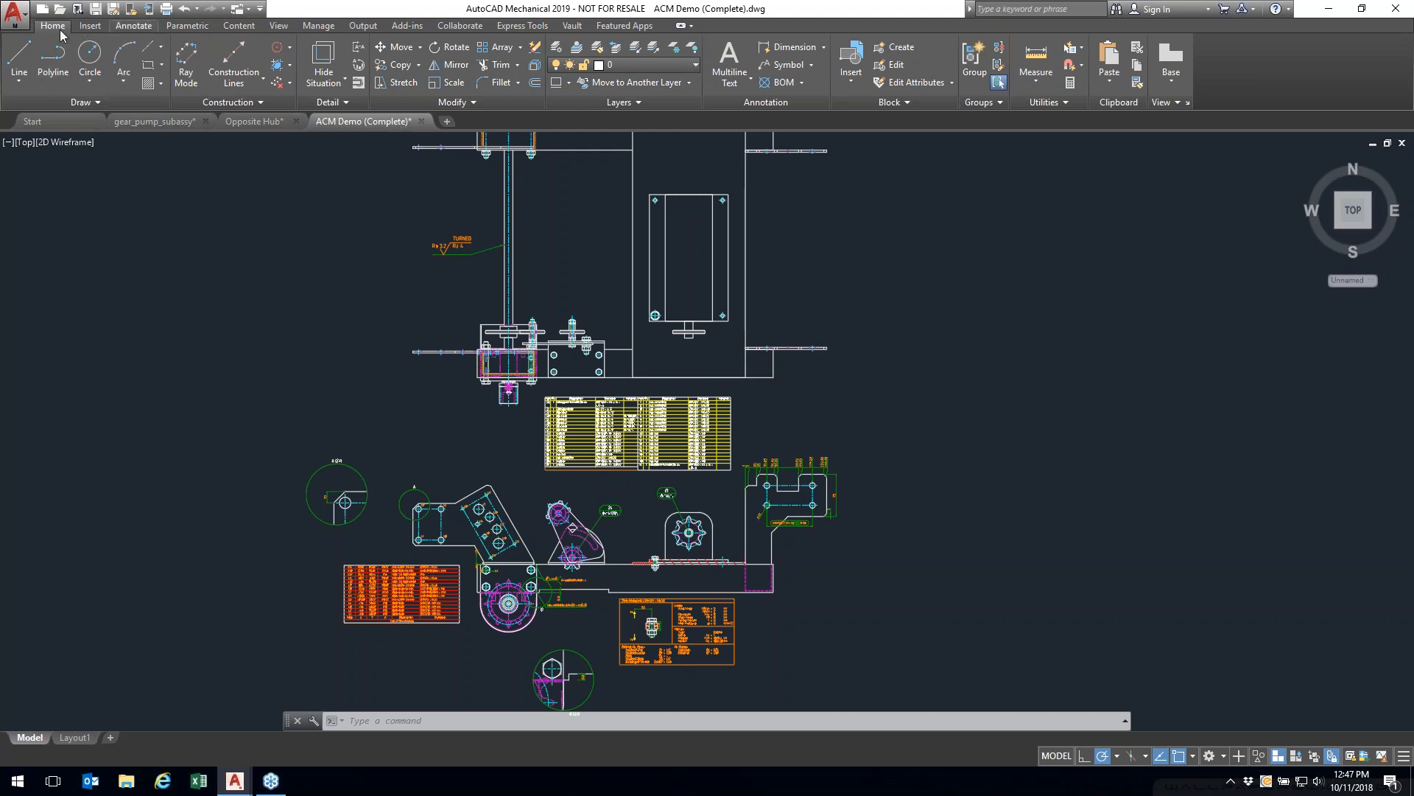
pyautogui.click(161, 84)
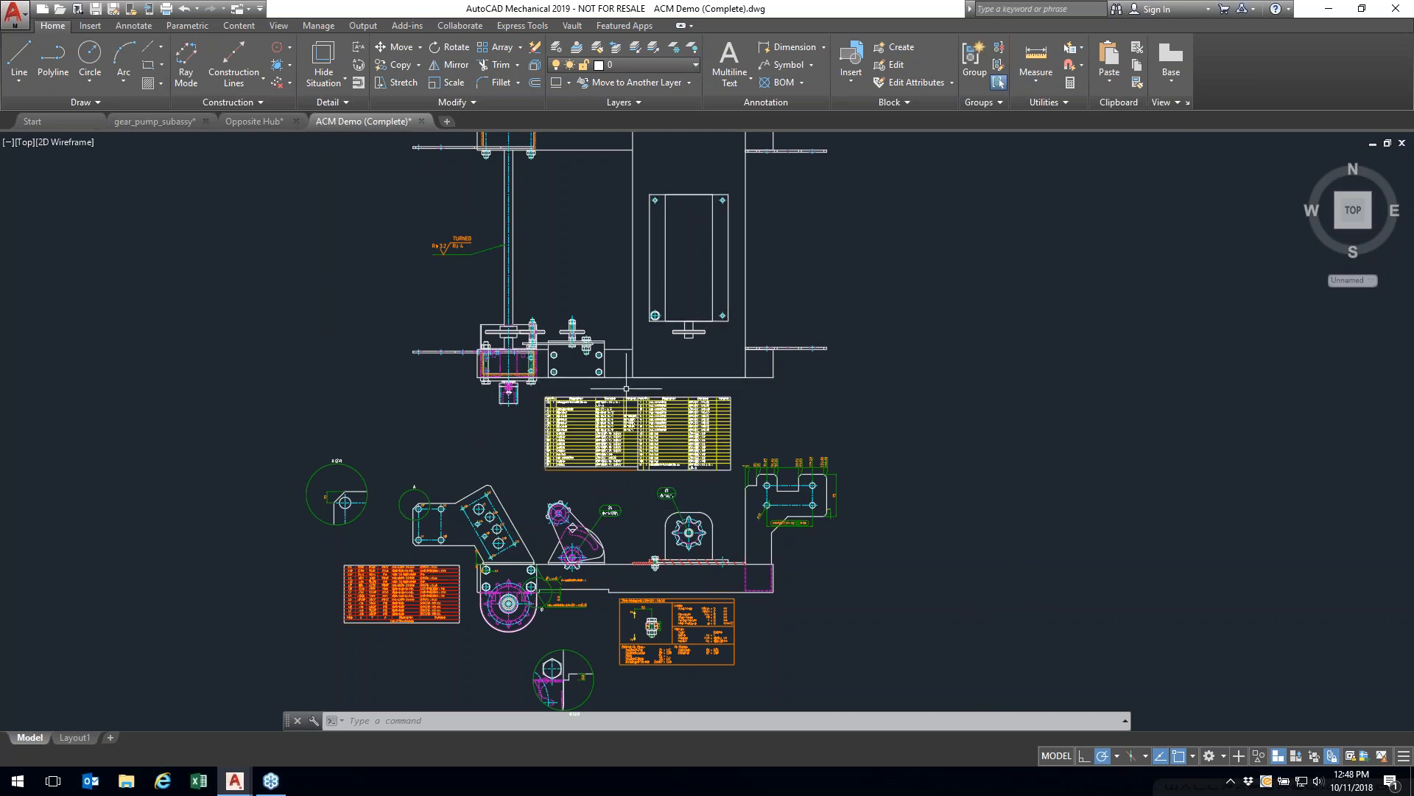
# Step: Open the drafting settings, look through the object snap modes and the other setting pages, and cancel without changes
pyautogui.click(1192, 761)
pyautogui.click(1210, 744)
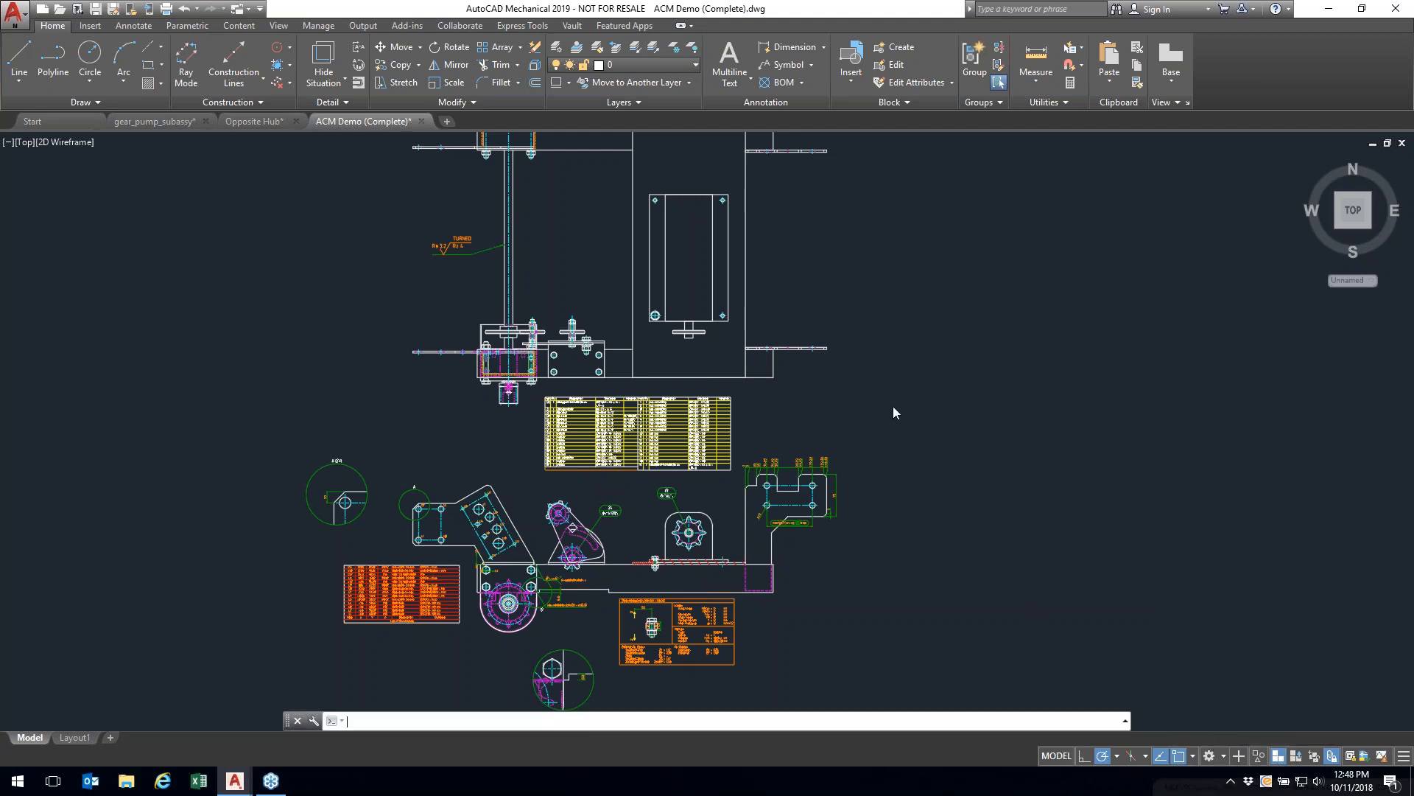
pyautogui.click(867, 248)
pyautogui.click(867, 248)
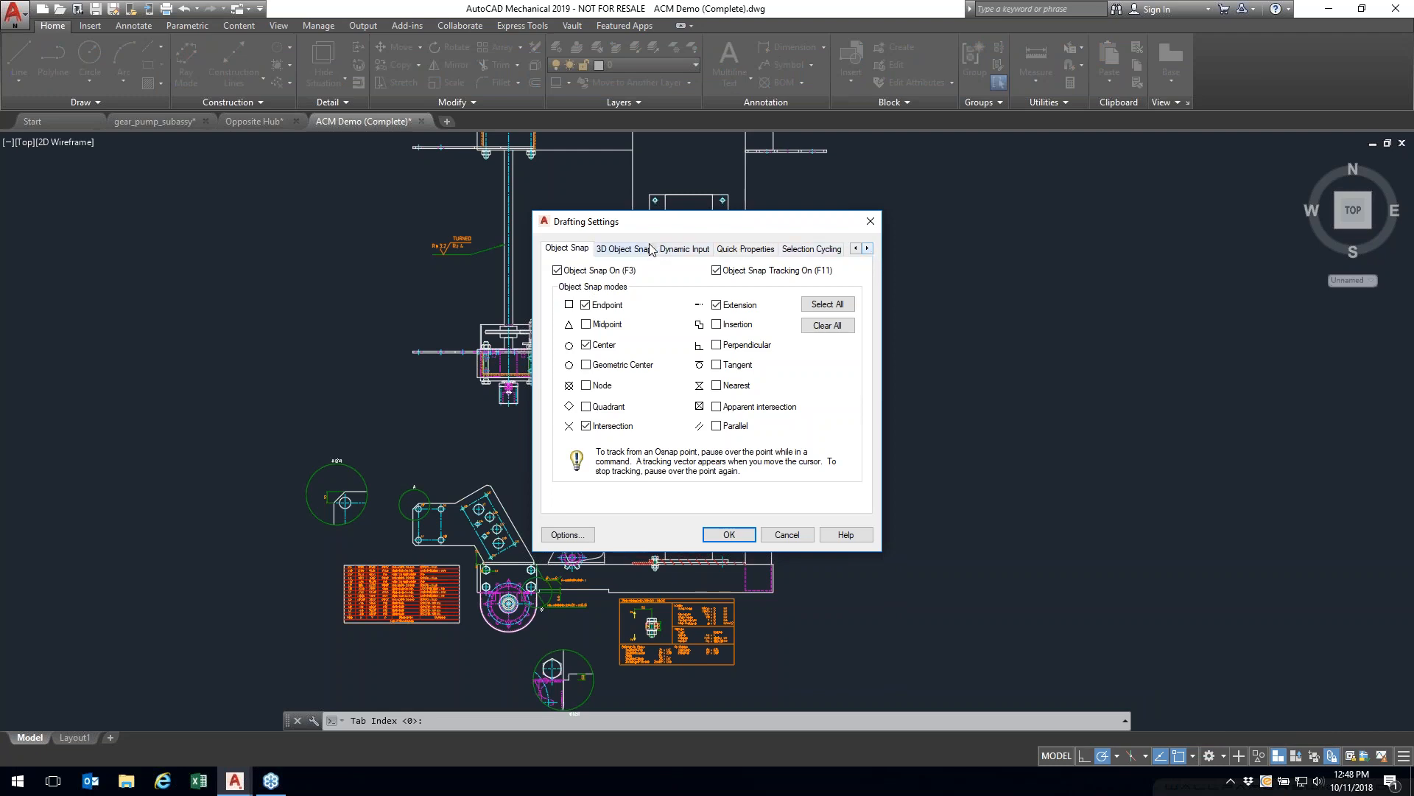
pyautogui.click(796, 534)
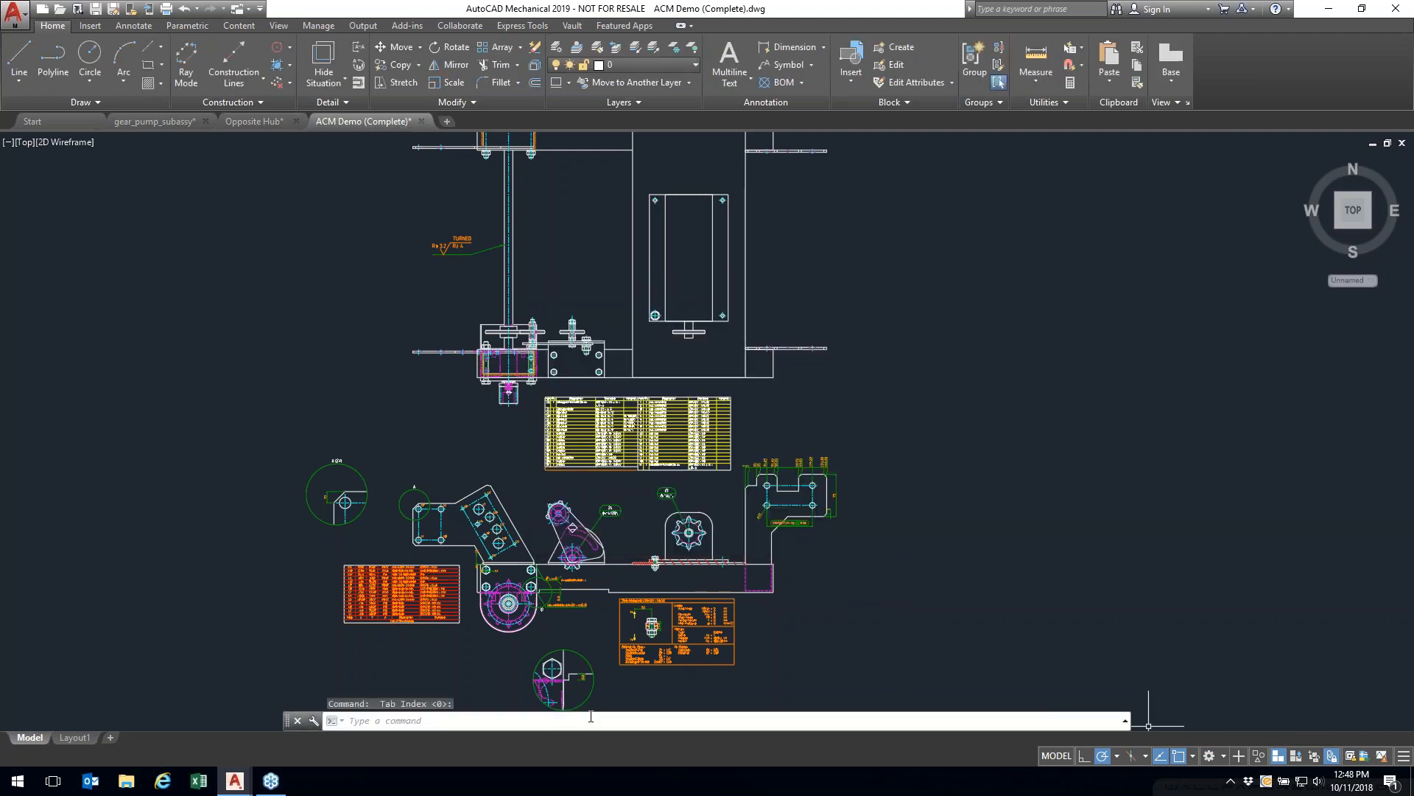
# Step: Open the program options and review the AM:Drawing settings, the ISO standard elements under AM:Standards, and AM:Preferences
pyautogui.rightClick(688, 719)
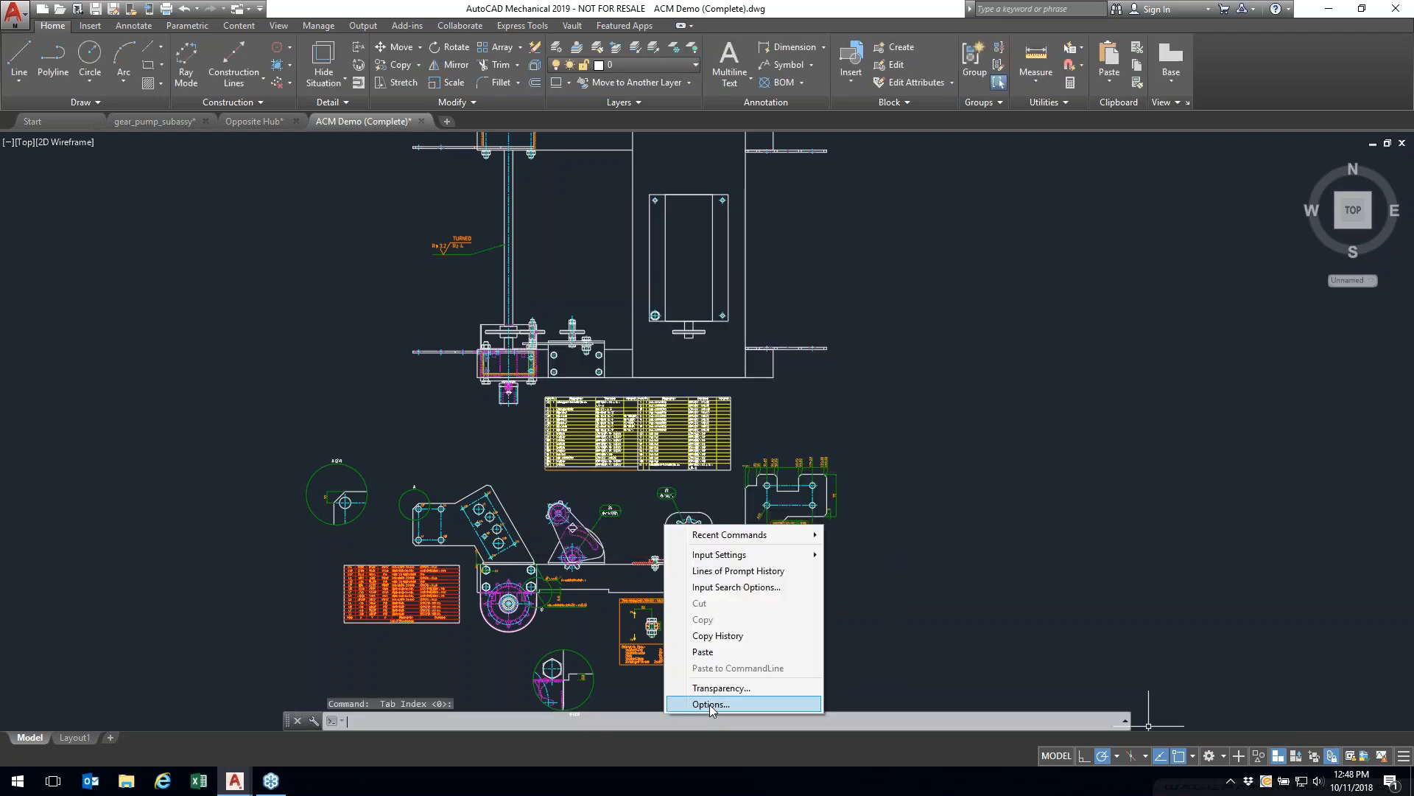
pyautogui.click(710, 705)
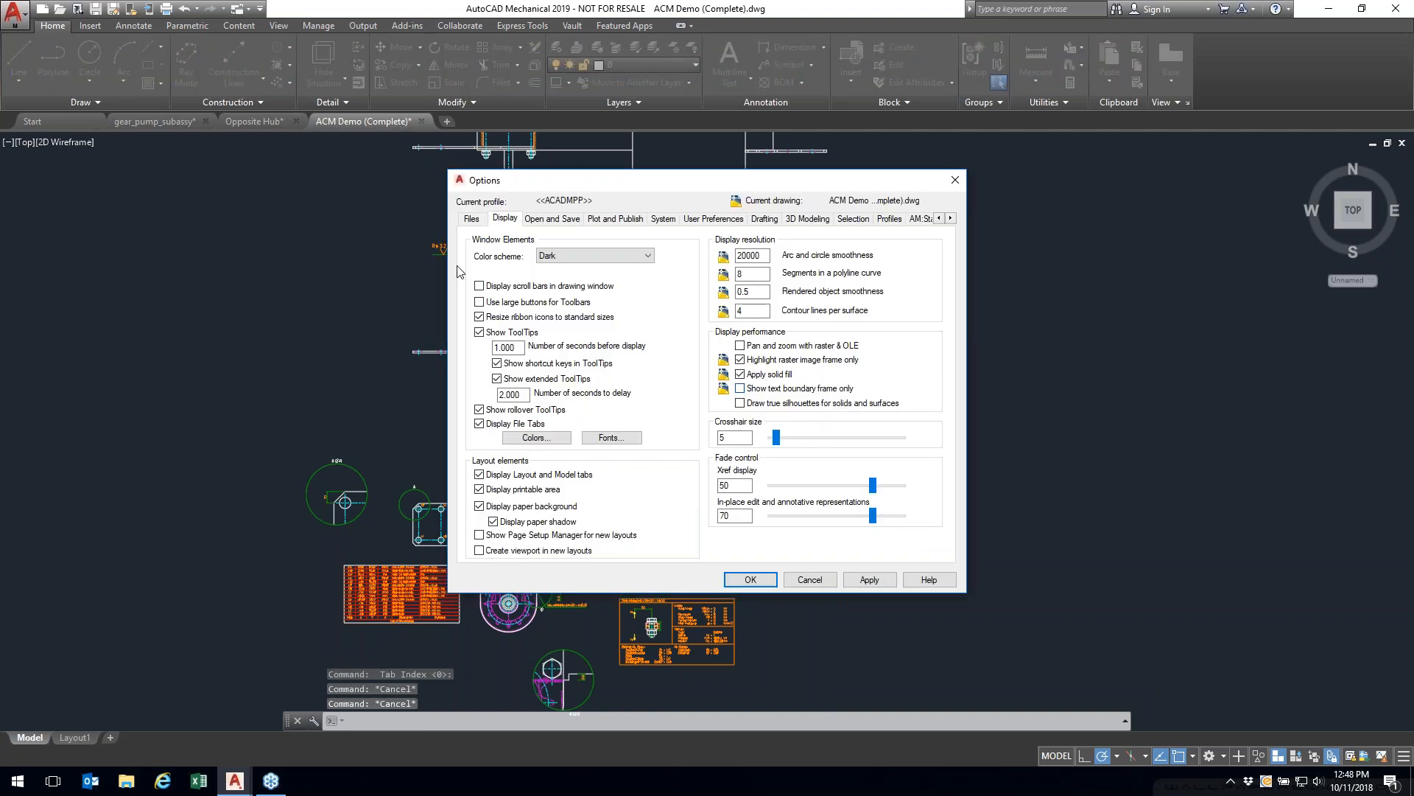
pyautogui.click(950, 219)
pyautogui.click(949, 219)
pyautogui.click(950, 219)
pyautogui.click(949, 219)
pyautogui.click(949, 218)
pyautogui.click(949, 219)
pyautogui.click(949, 219)
pyautogui.click(716, 219)
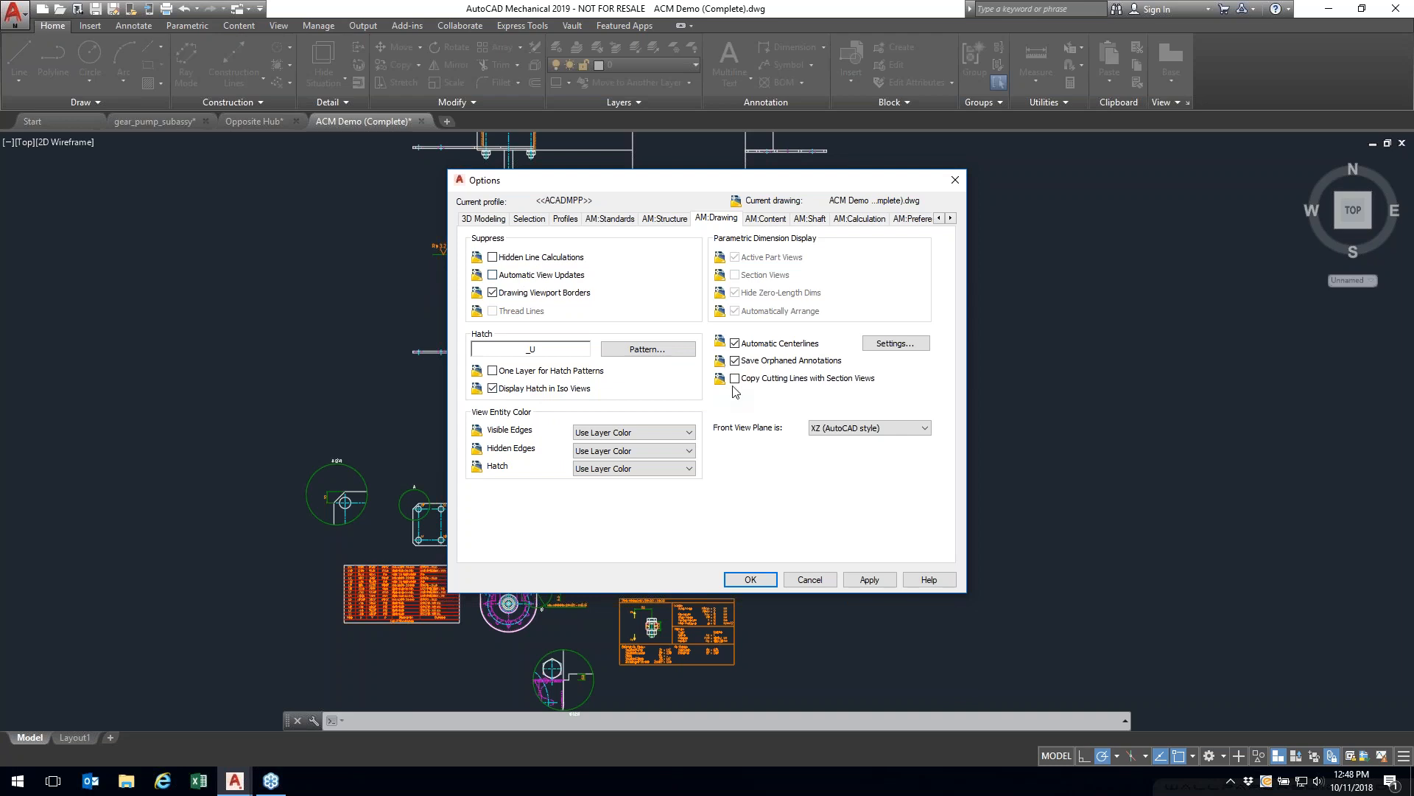
pyautogui.click(610, 219)
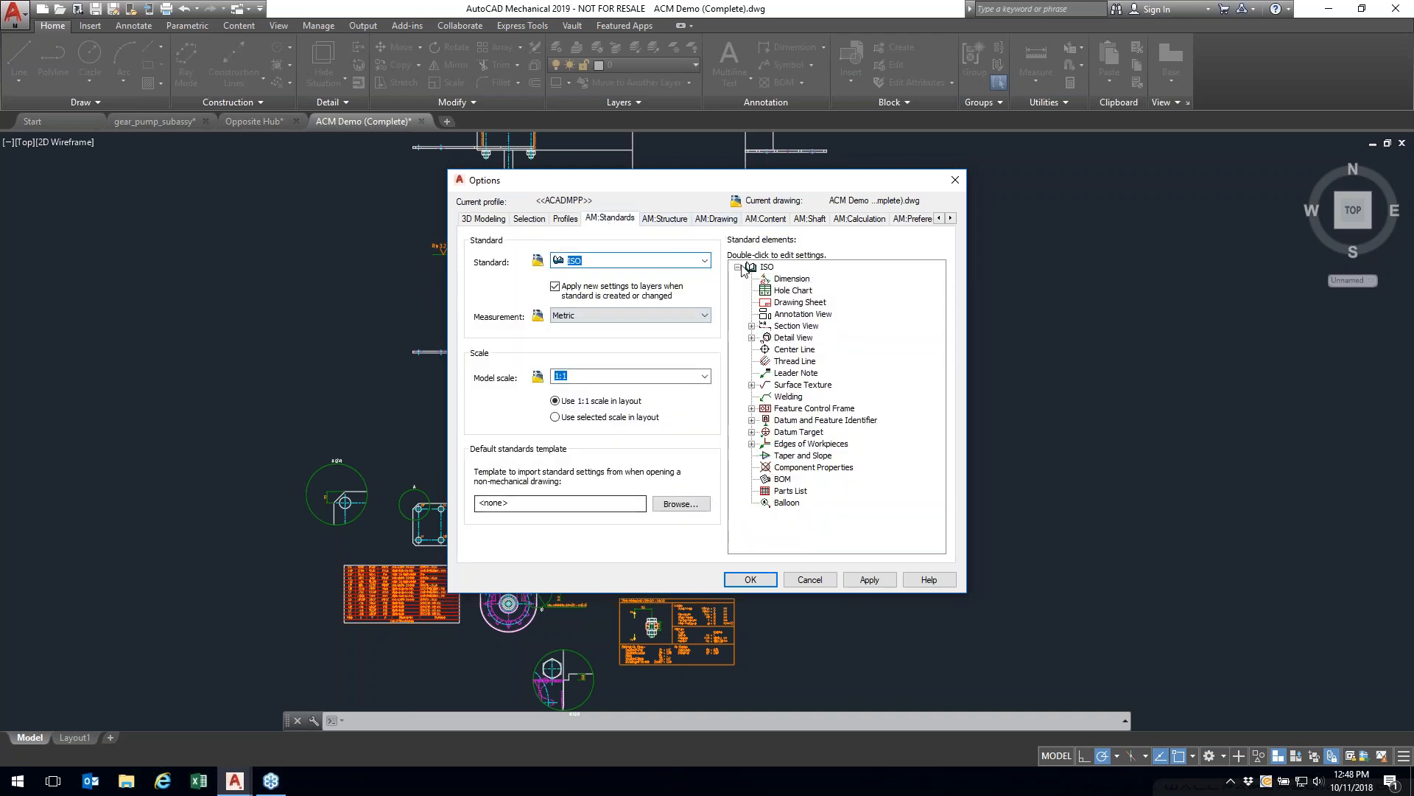
pyautogui.click(913, 219)
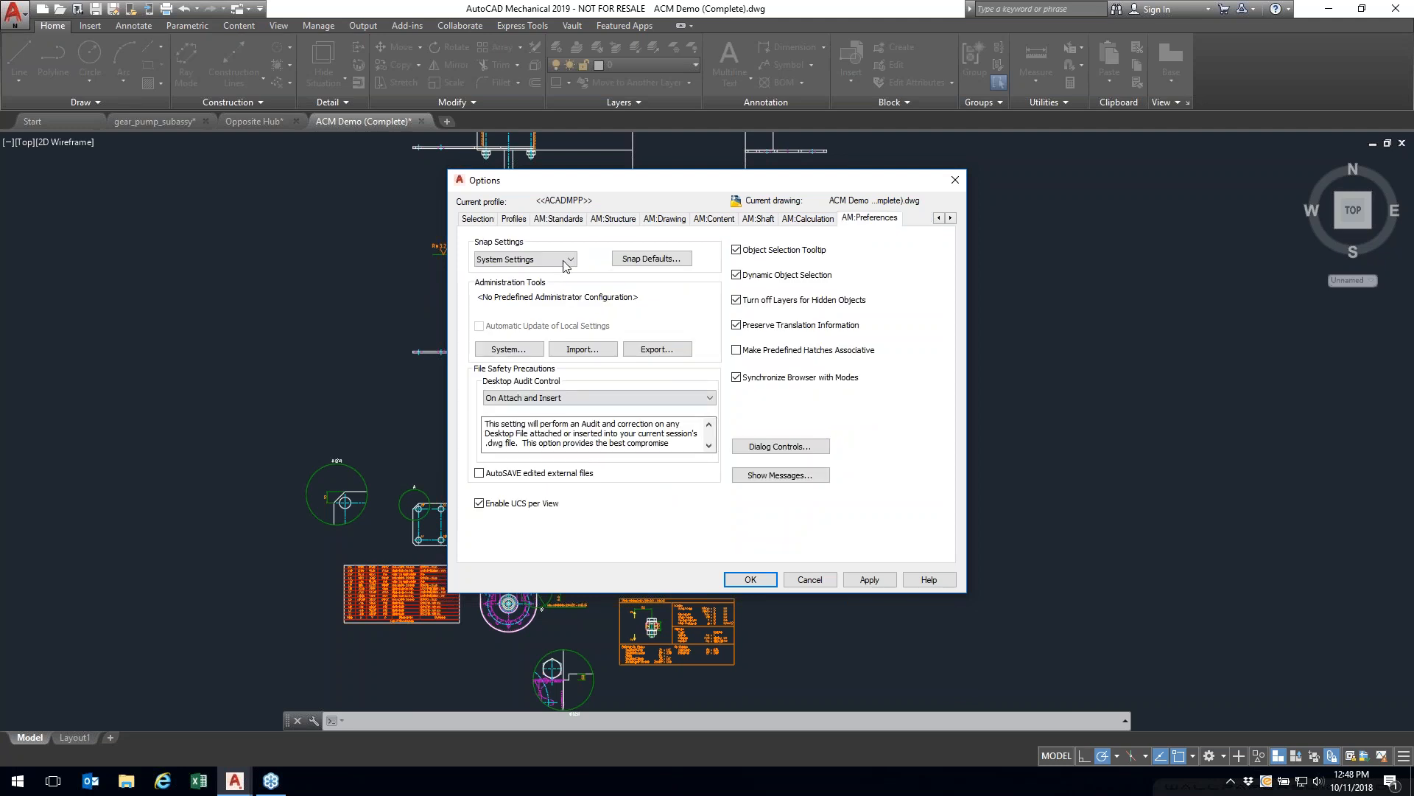
# Step: Inspect the default power snap settings and their entity filter, and cancel out of the program options without changes
pyautogui.click(651, 258)
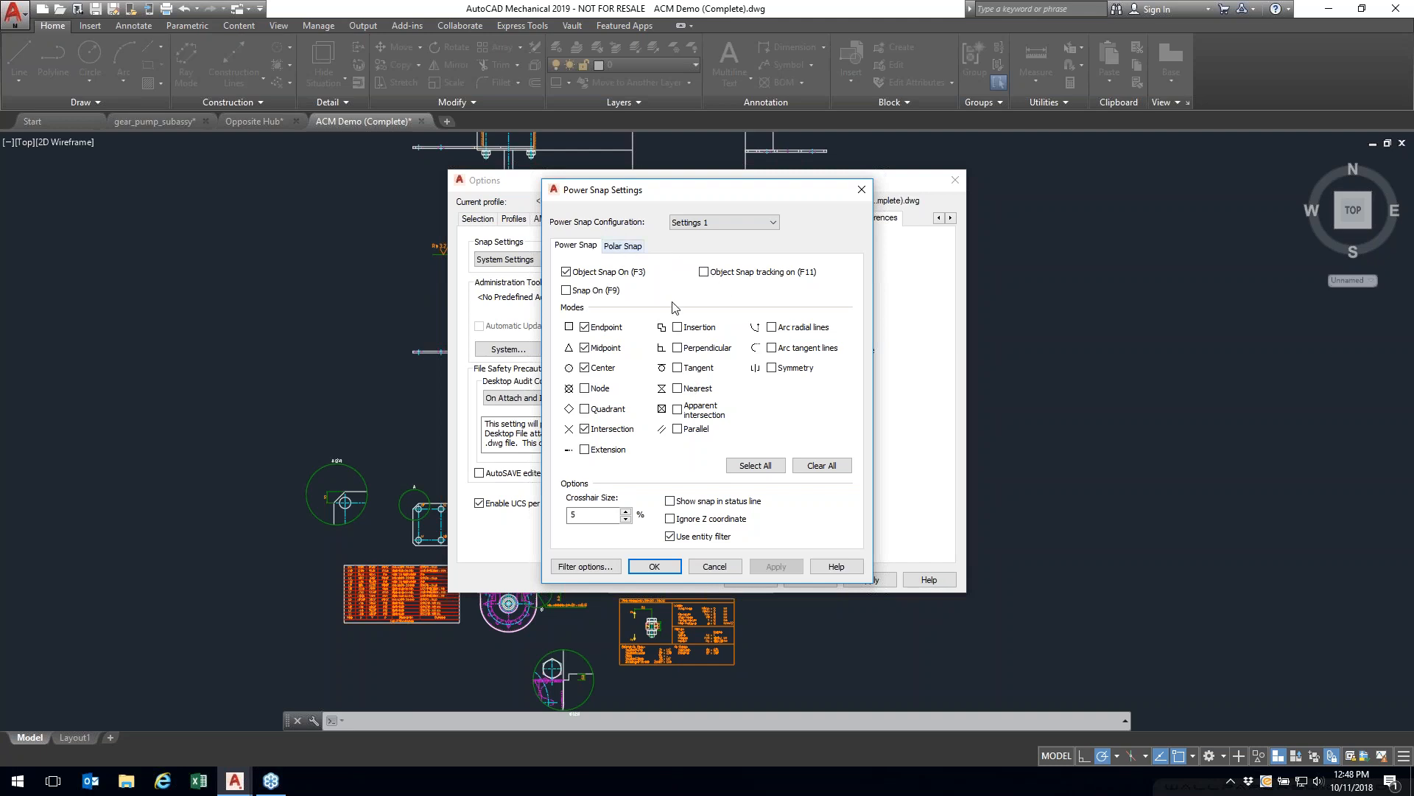
pyautogui.click(582, 566)
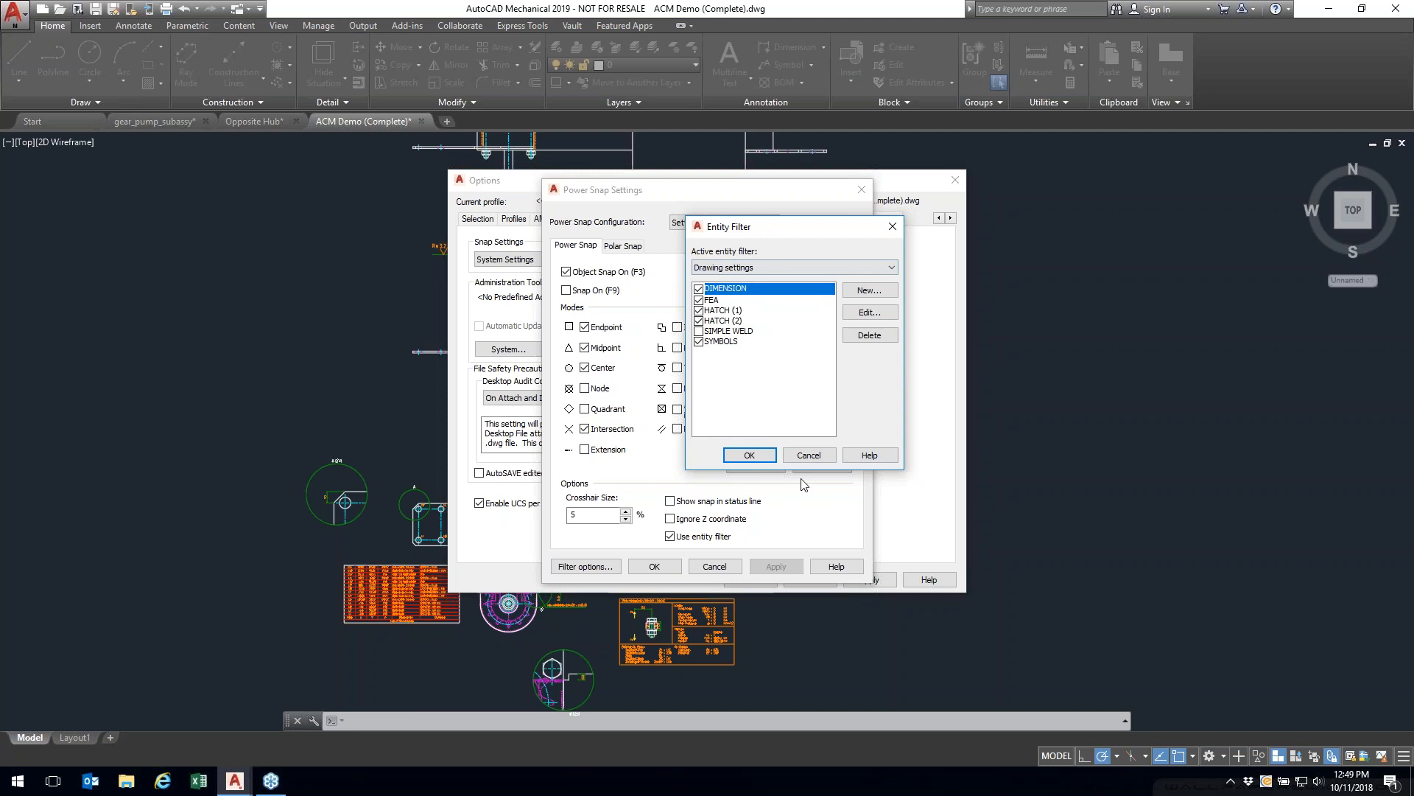
pyautogui.click(794, 458)
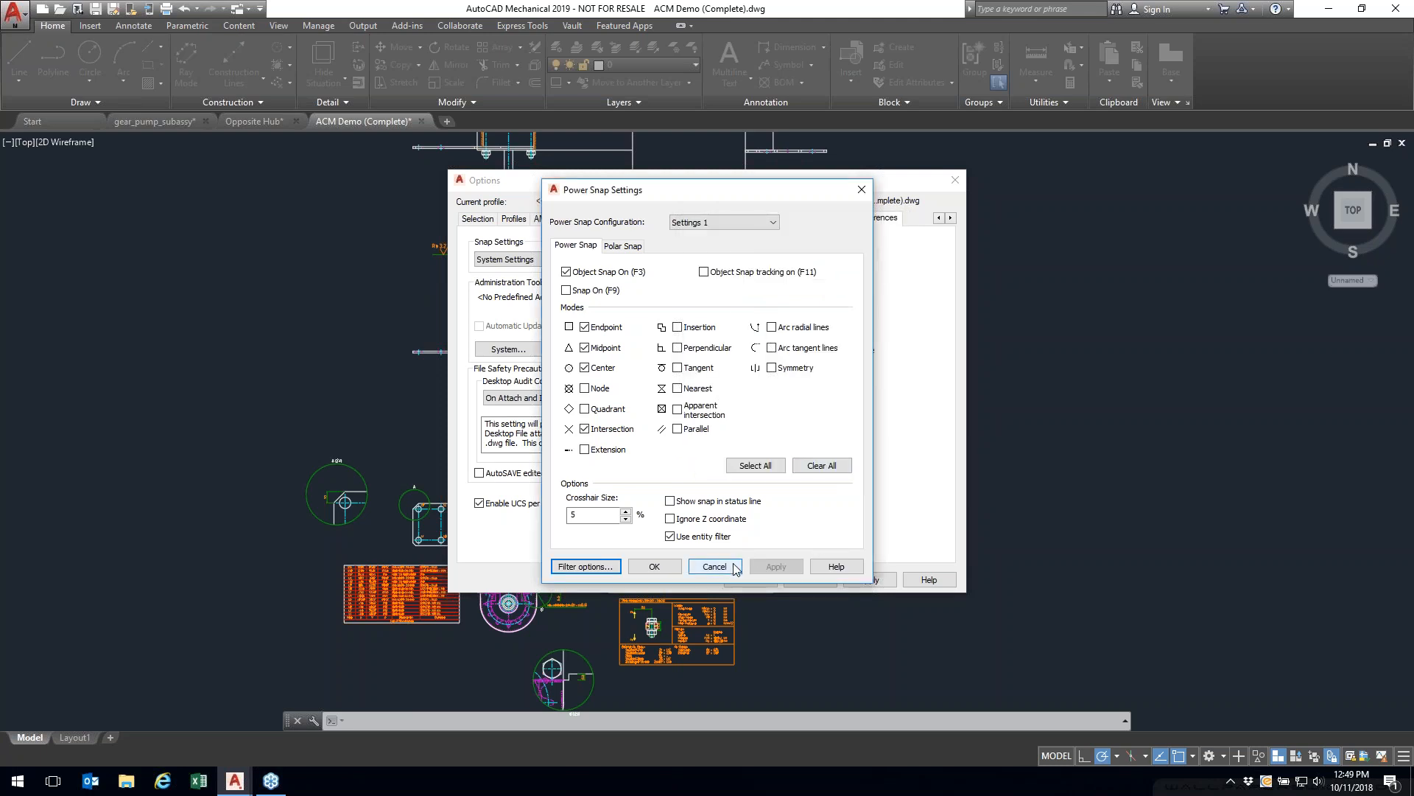
pyautogui.click(714, 566)
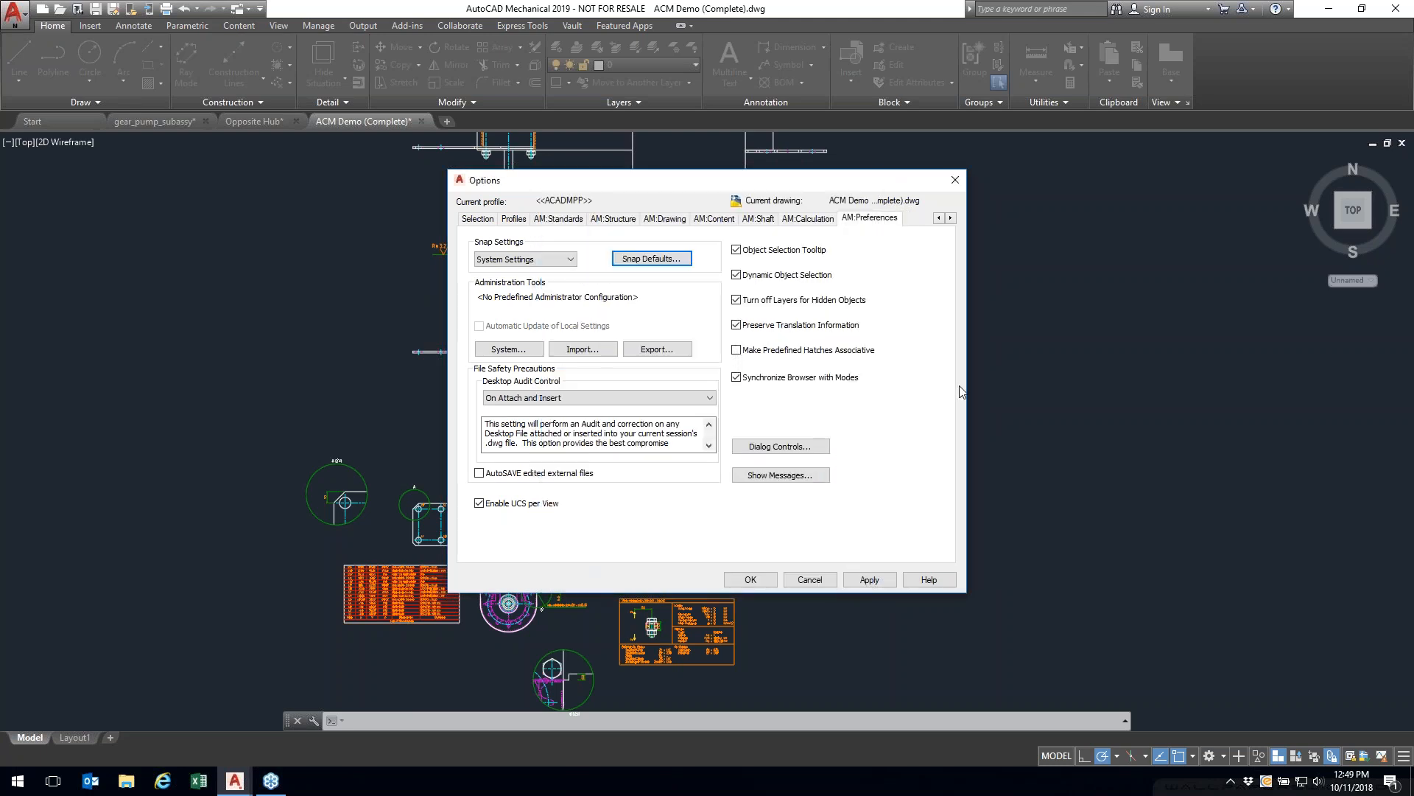
pyautogui.click(814, 579)
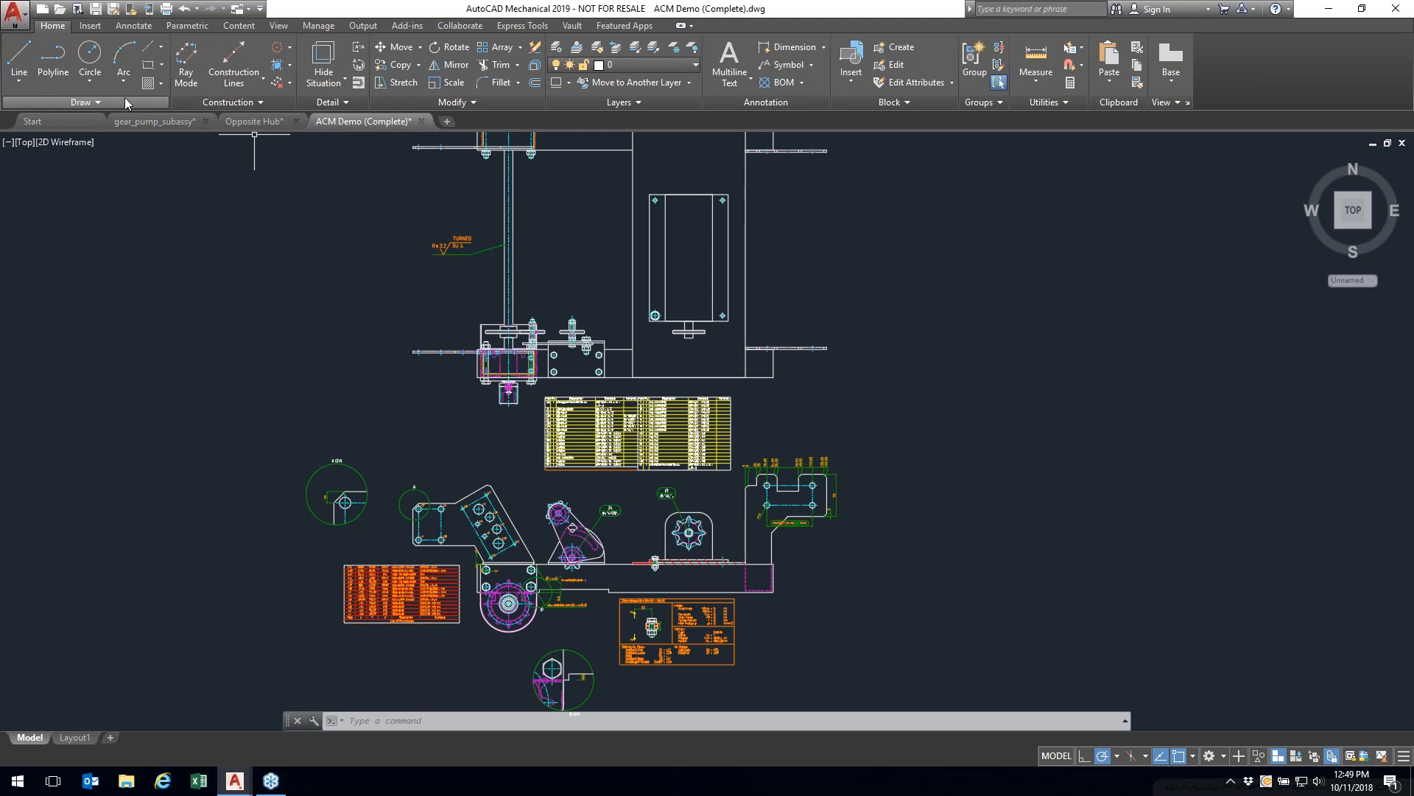
pyautogui.moveTo(635, 500); pyautogui.dragTo(646, 431, button='middle')
pyautogui.scroll(4, 647, 432)
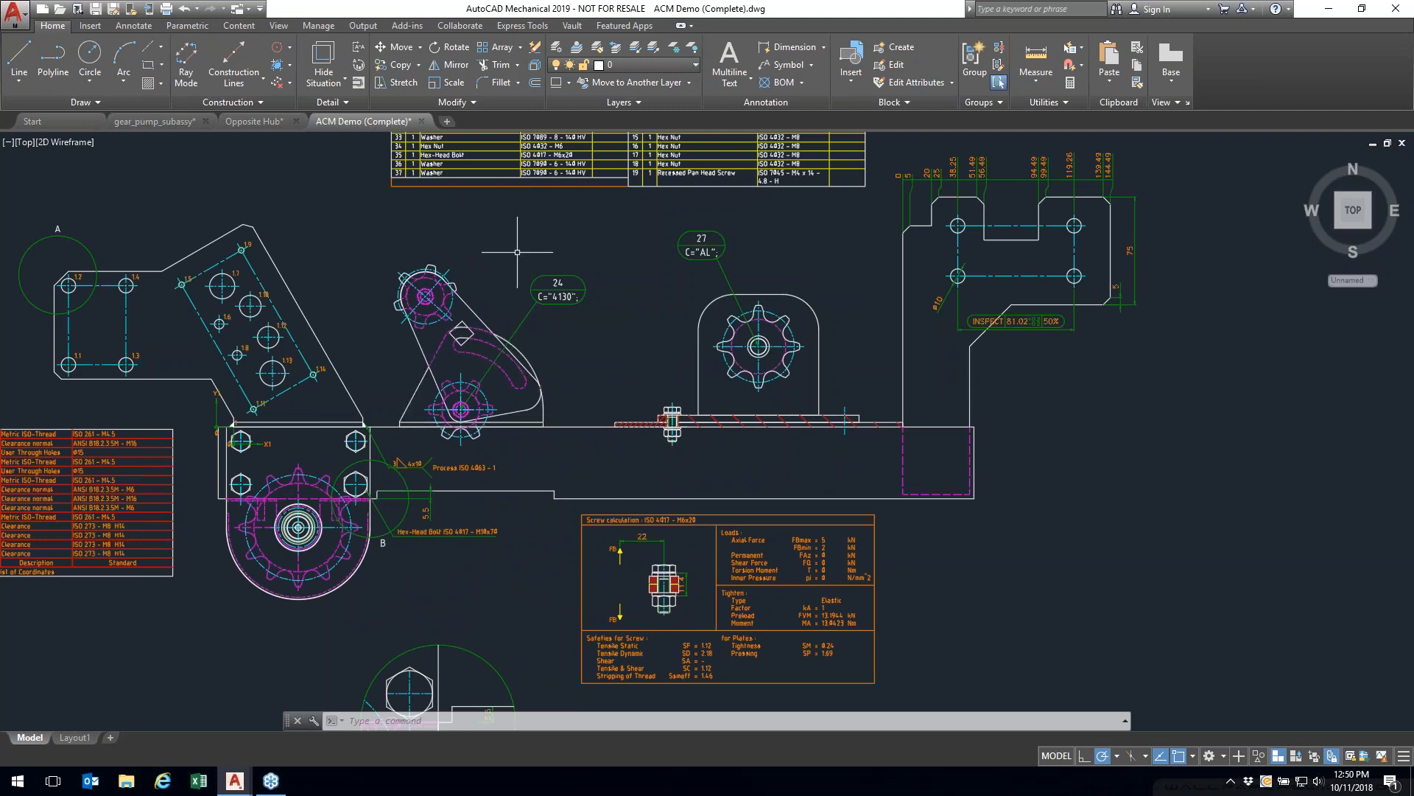
pyautogui.moveTo(341, 235)
pyautogui.mouseDown(button='middle')
pyautogui.moveTo(369, 233)
pyautogui.moveTo(432, 282)
pyautogui.moveTo(472, 345)
pyautogui.mouseUp(button='middle')
pyautogui.scroll(-2, 431, 283)
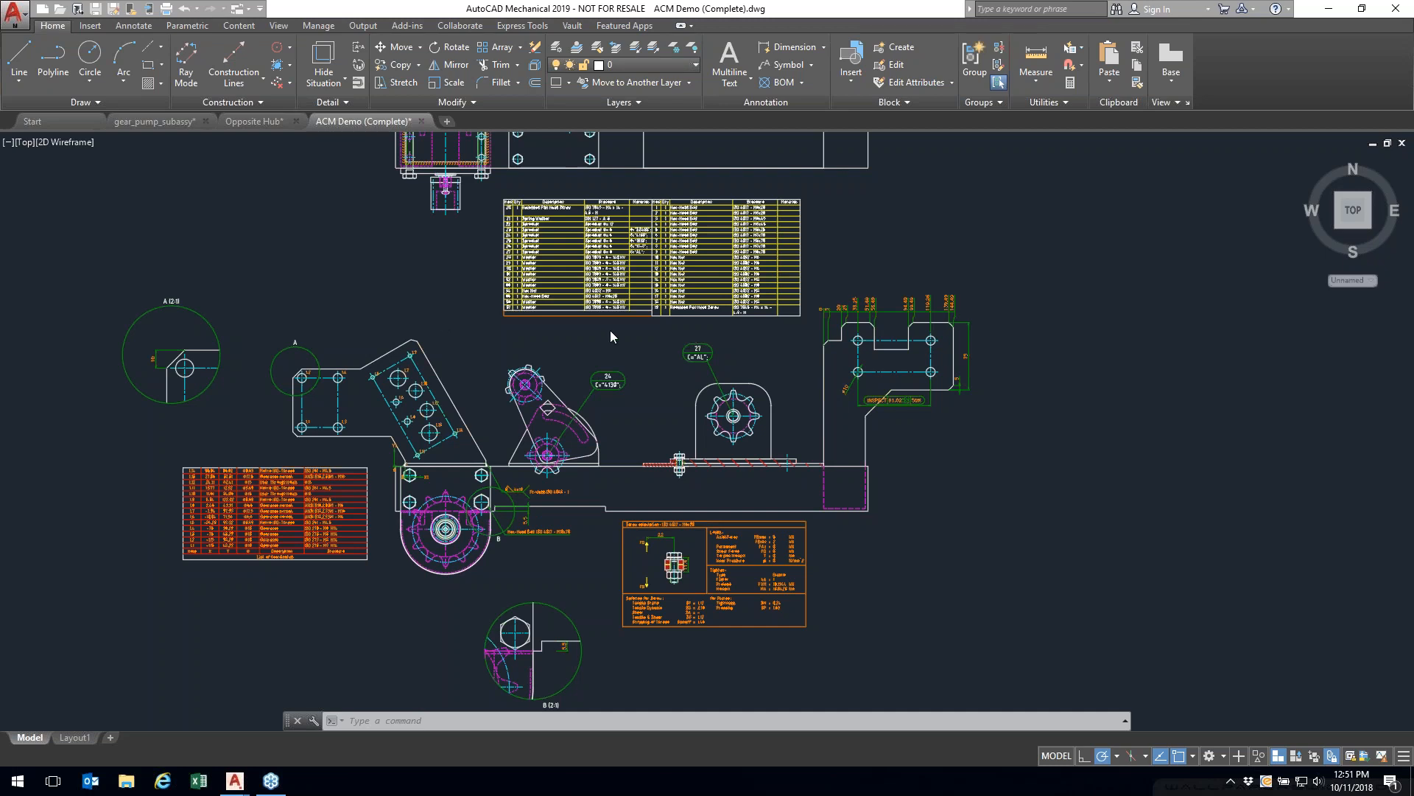
# Step: Open the file import dialog, look through the supported file types, and close it without importing anything
pyautogui.click(444, 317)
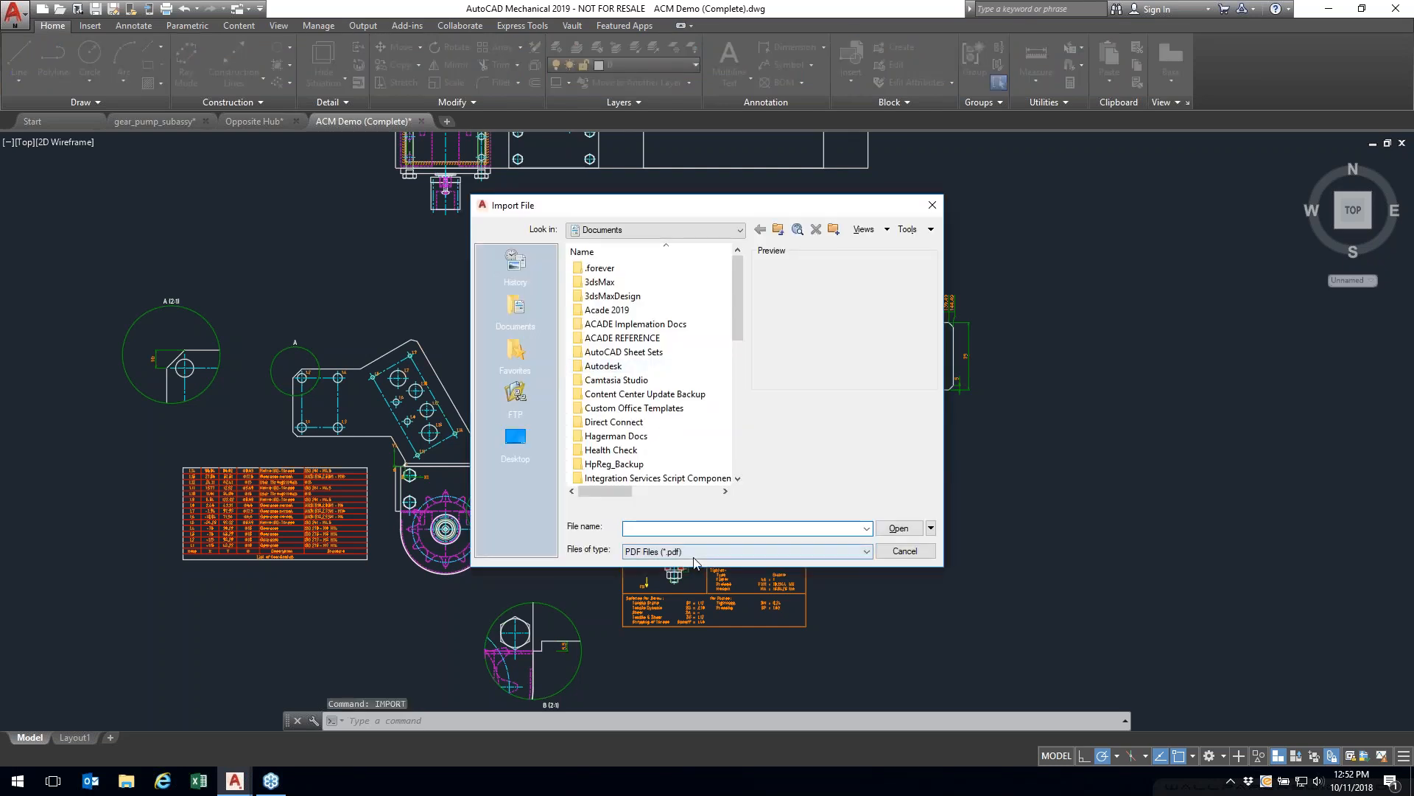
pyautogui.click(694, 558)
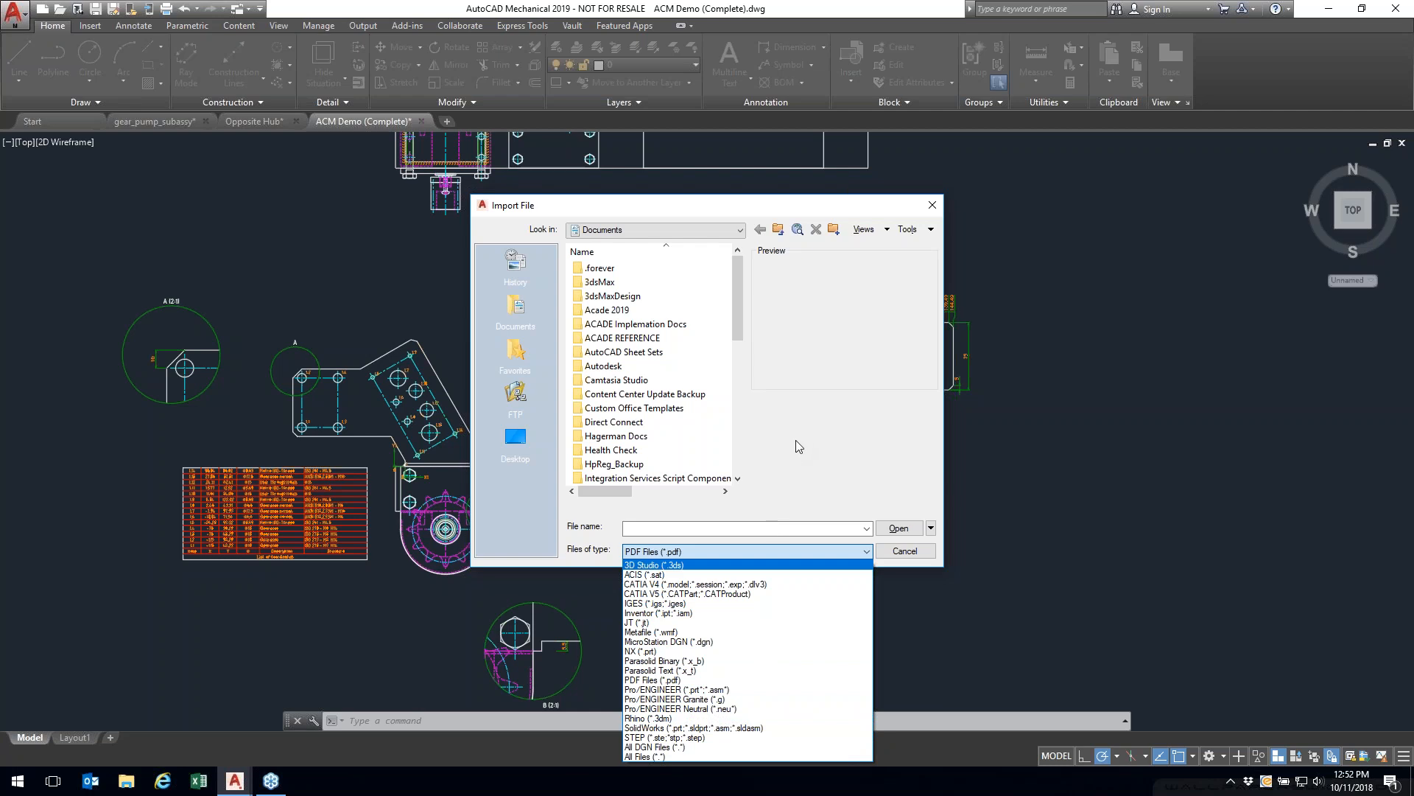
pyautogui.click(933, 210)
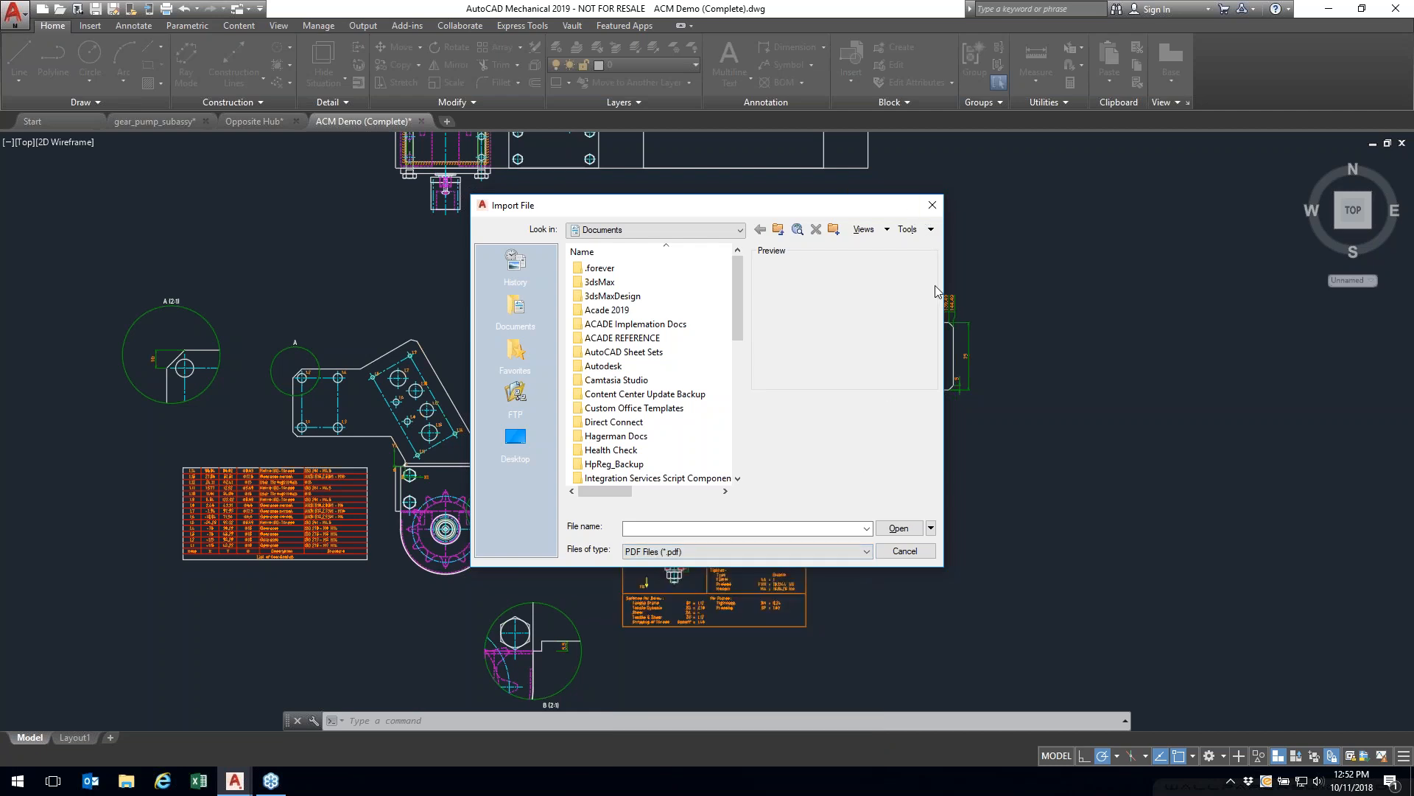
pyautogui.click(933, 206)
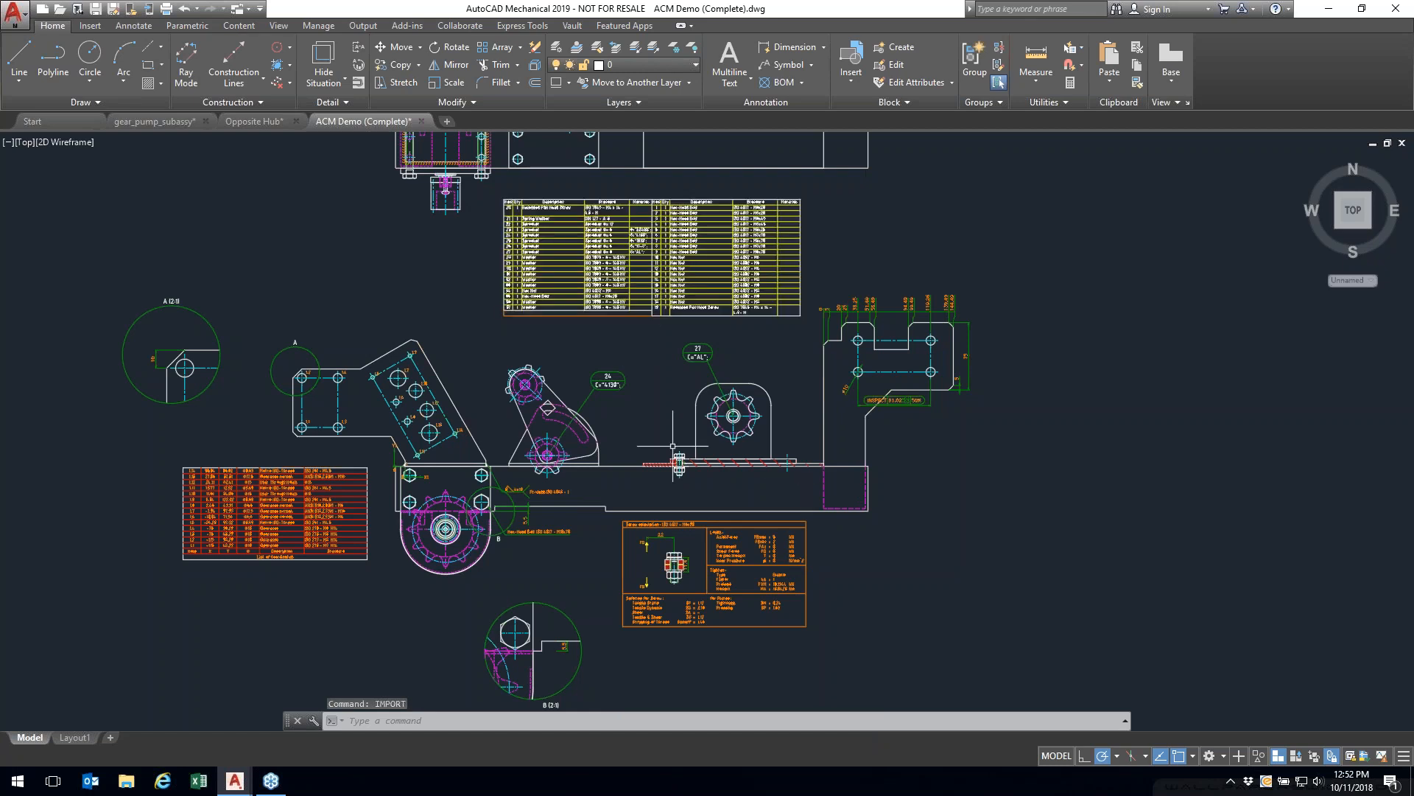